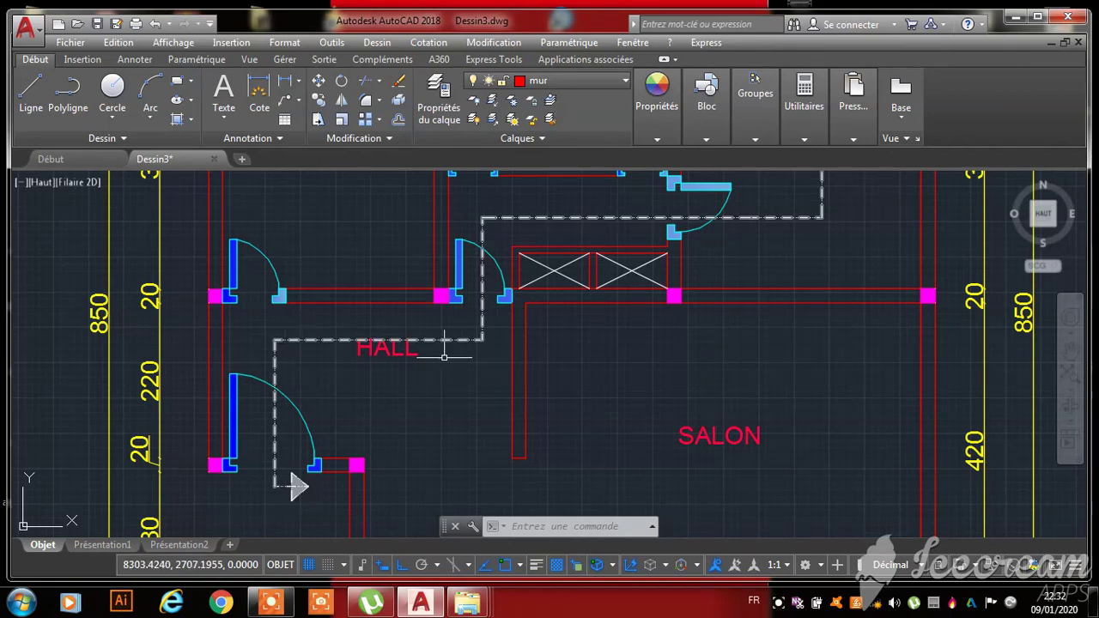
- Examine the section line's path through the floor plan, from the entrance and hall to the bedroom, along with the neighbouring plans
scroll(477, 255, down, 2)
scroll(593, 258, down, 4)
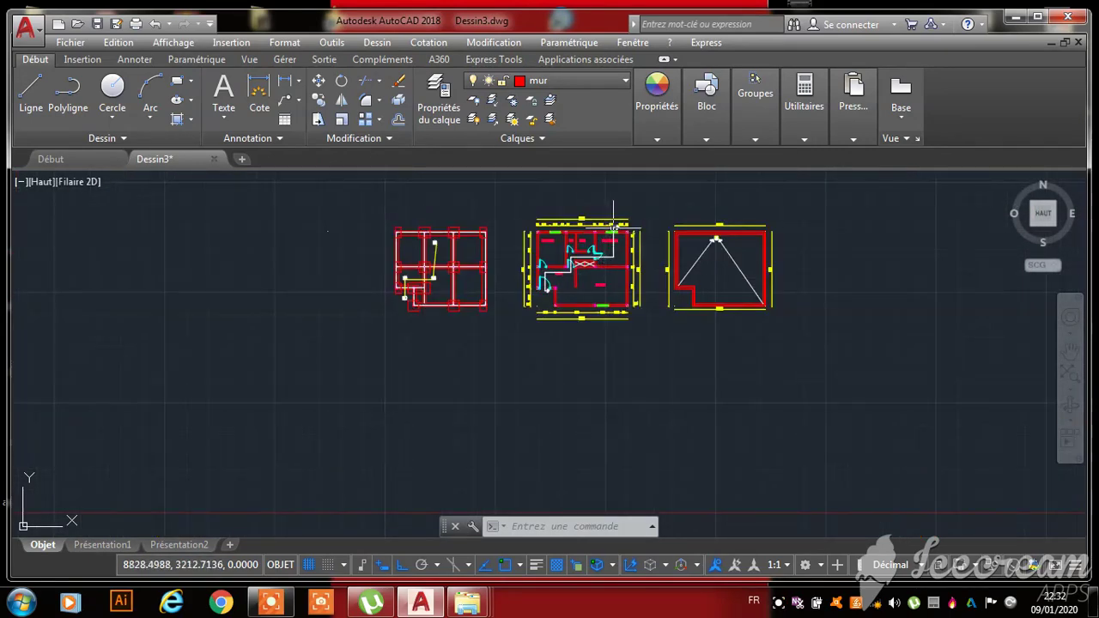
scroll(612, 225, up, 7)
scroll(533, 343, down, 5)
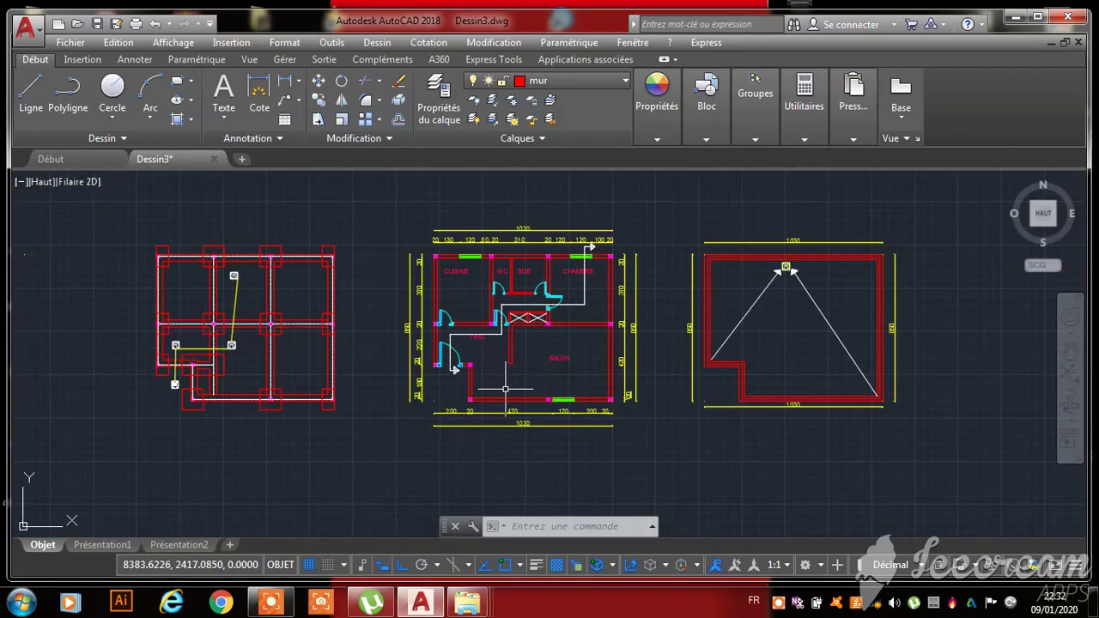
scroll(507, 380, up, 5)
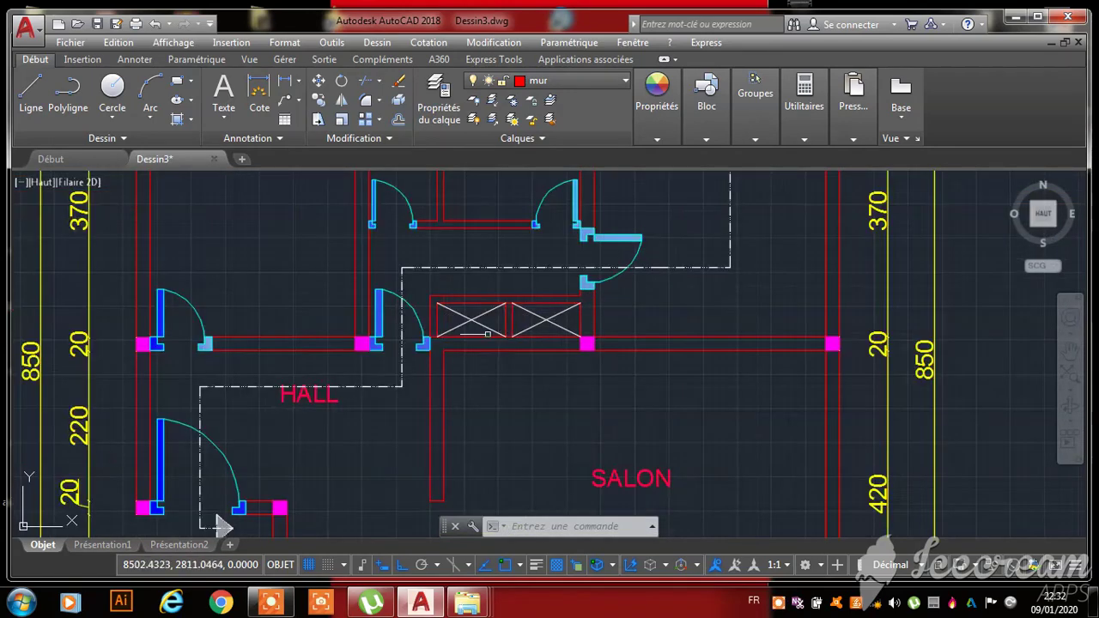
scroll(462, 342, down, 3)
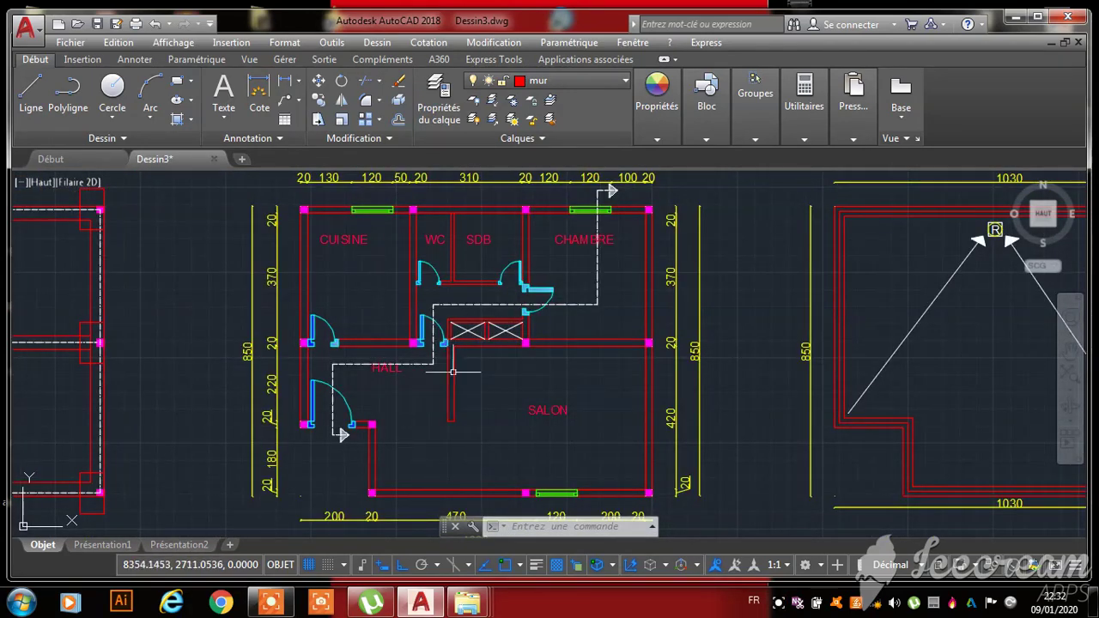
scroll(339, 434, up, 6)
scroll(377, 453, down, 3)
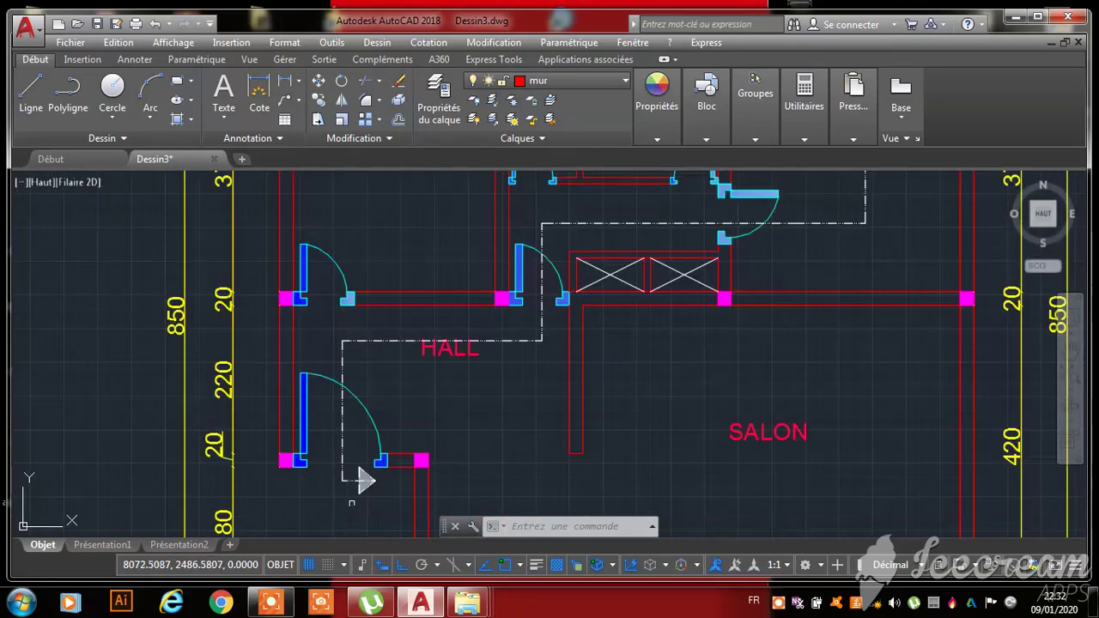
scroll(75, 320, down, 5)
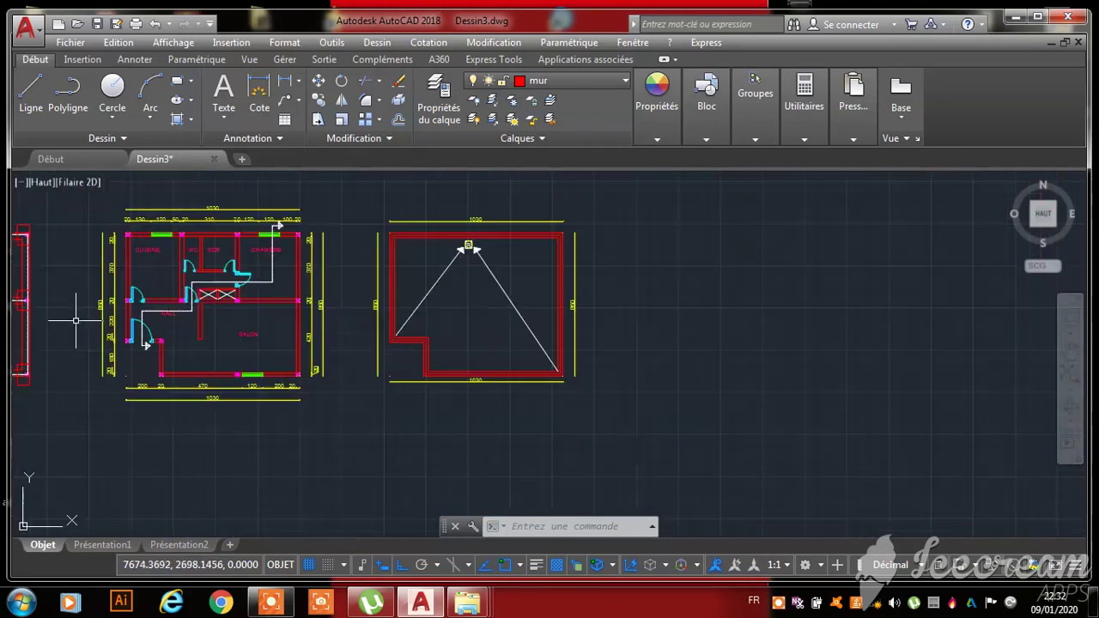
scroll(148, 343, up, 5)
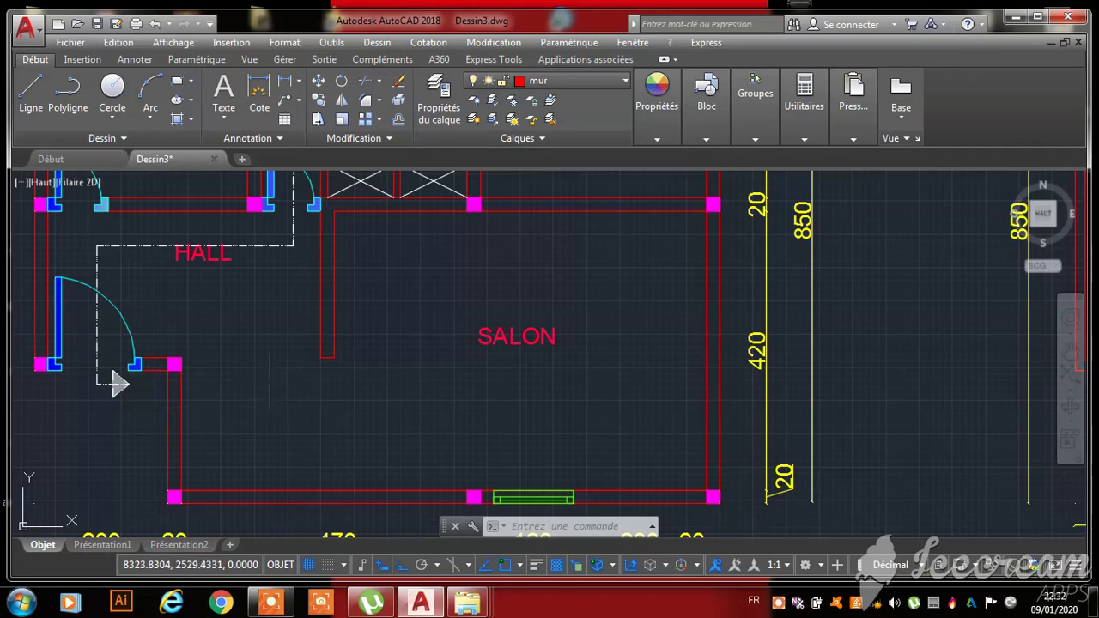
scroll(691, 365, down, 4)
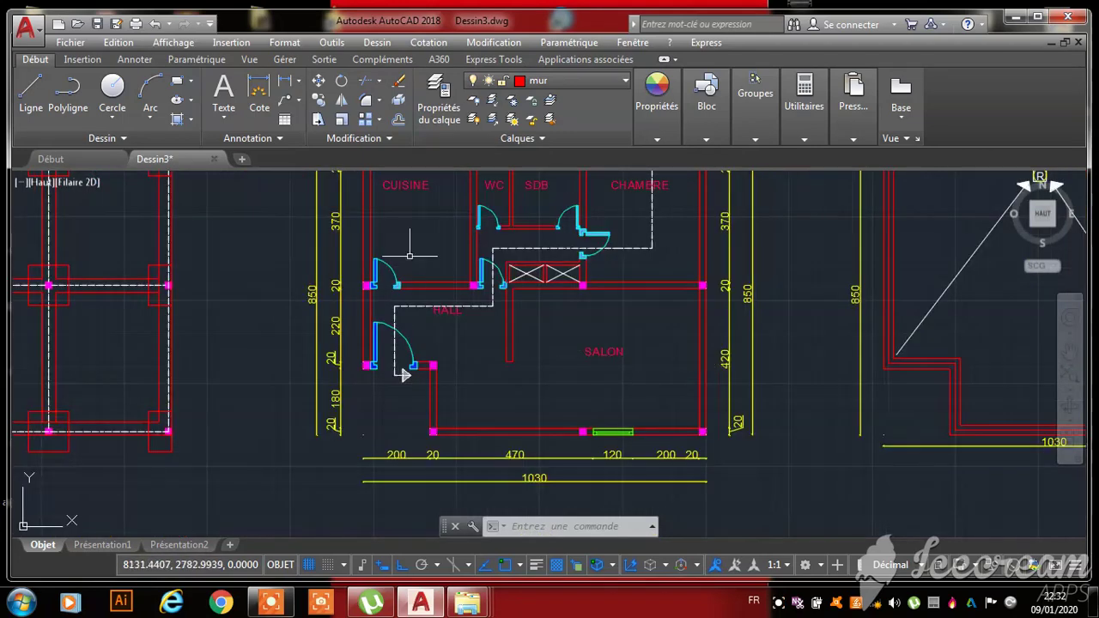
scroll(395, 228, down, 3)
scroll(502, 207, up, 5)
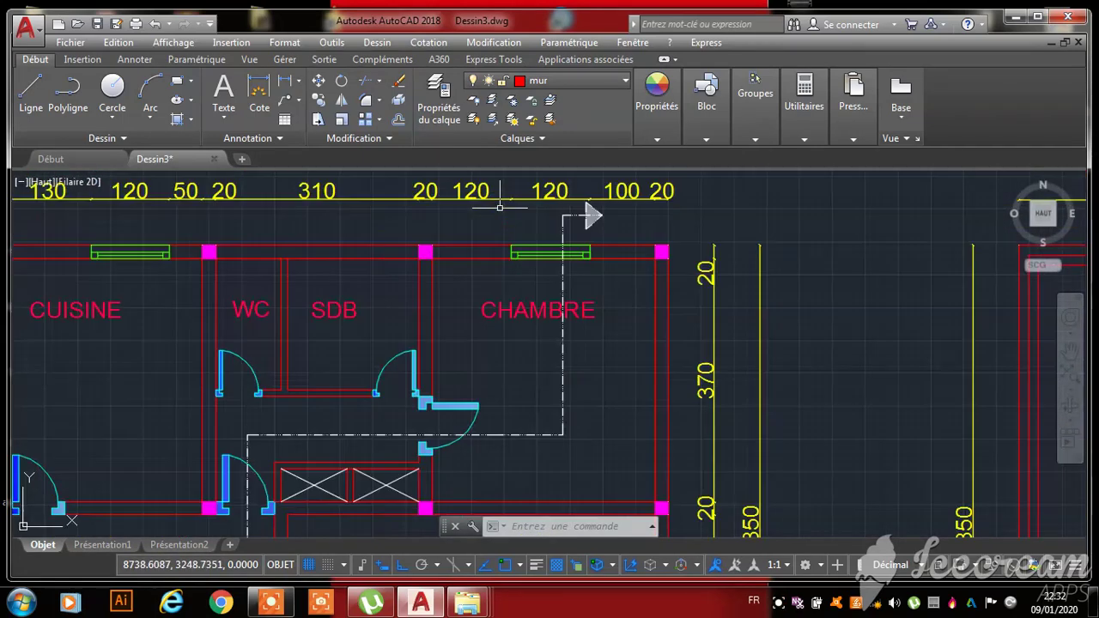
scroll(503, 420, down, 3)
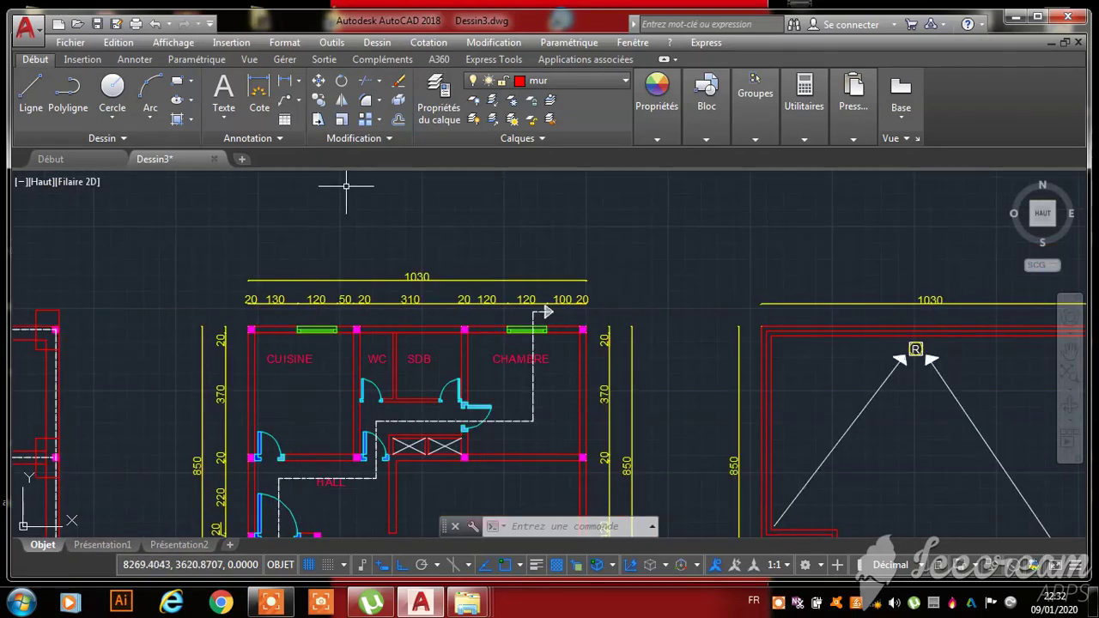
scroll(345, 186, down, 3)
scroll(303, 266, up, 3)
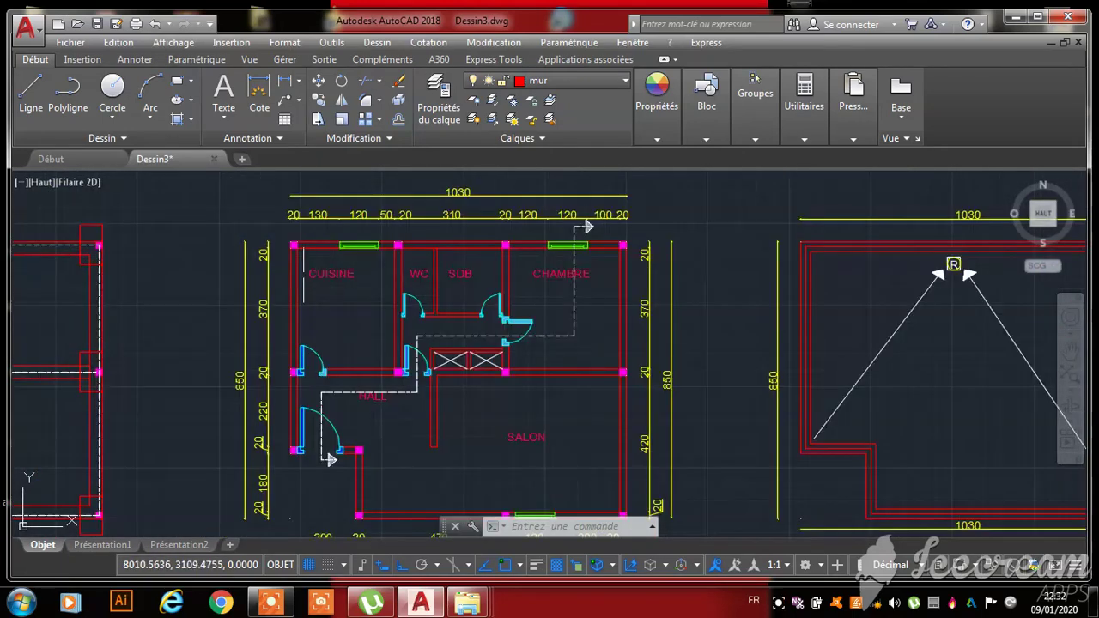
- Measure the outer wall from the kitchen's upper outside corner down to the entrance's lower outside corner, without placing a dimension
click(283, 82)
scroll(292, 246, up, 5)
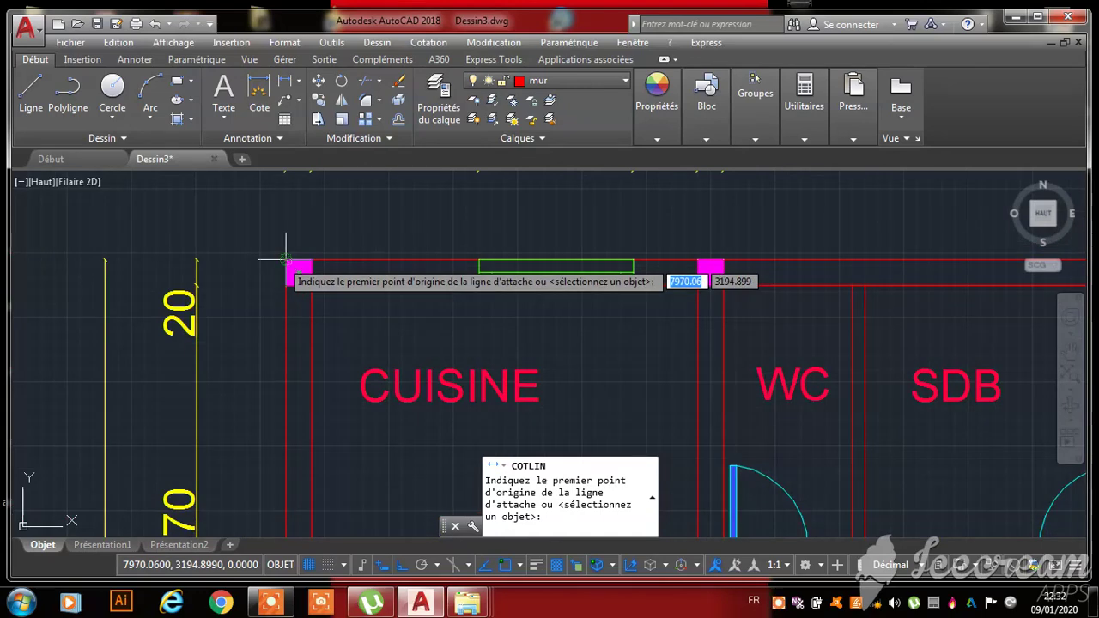
click(286, 258)
scroll(317, 380, down, 3)
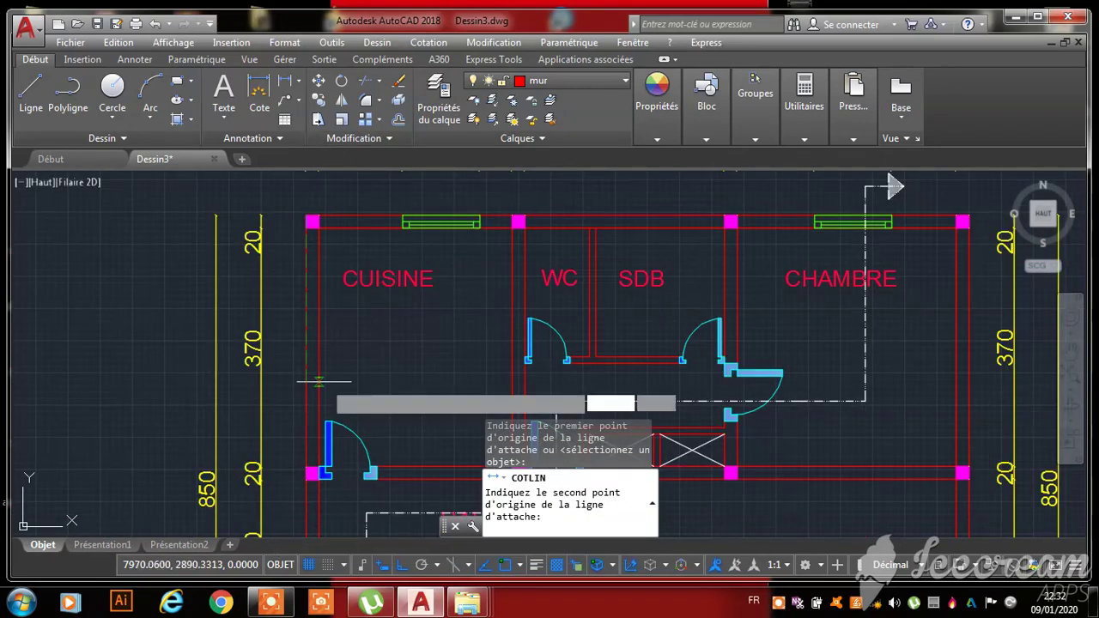
scroll(319, 380, down, 3)
scroll(287, 391, up, 6)
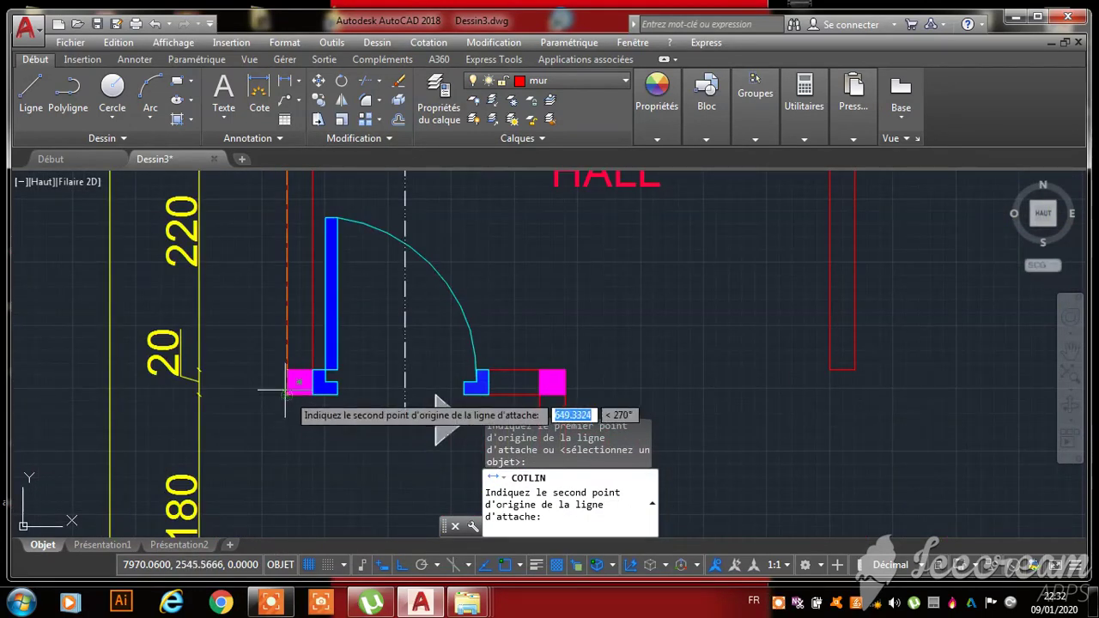
key(Escape)
key(Escape)
key(Escape)
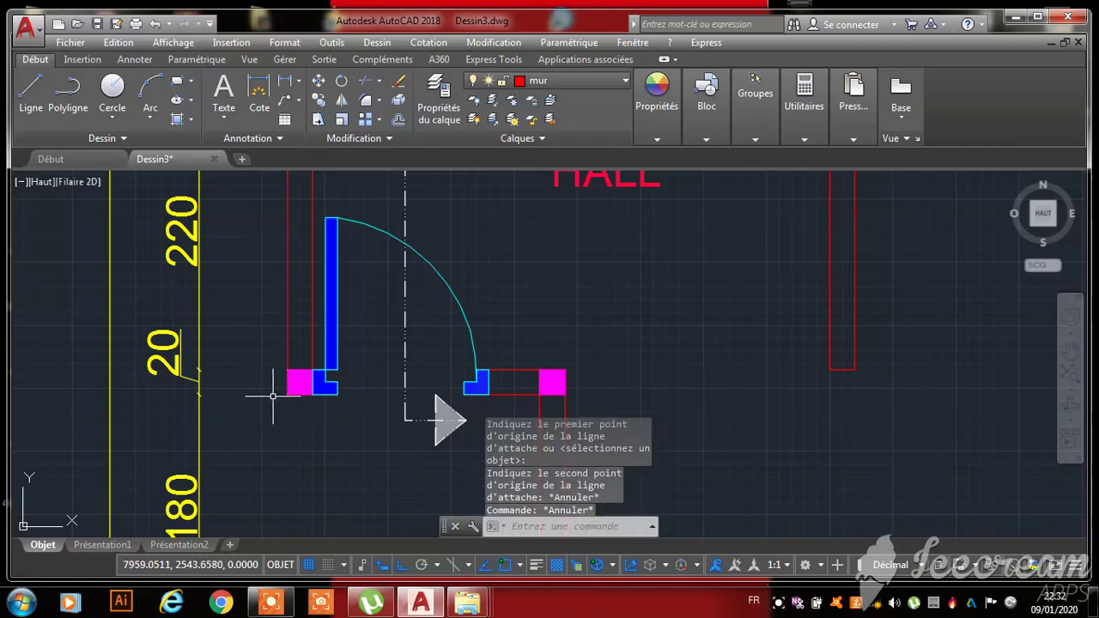
- Draw a rectangle 650 wide and 280 high in the empty area above the floor plan
scroll(275, 386, down, 4)
scroll(377, 434, down, 2)
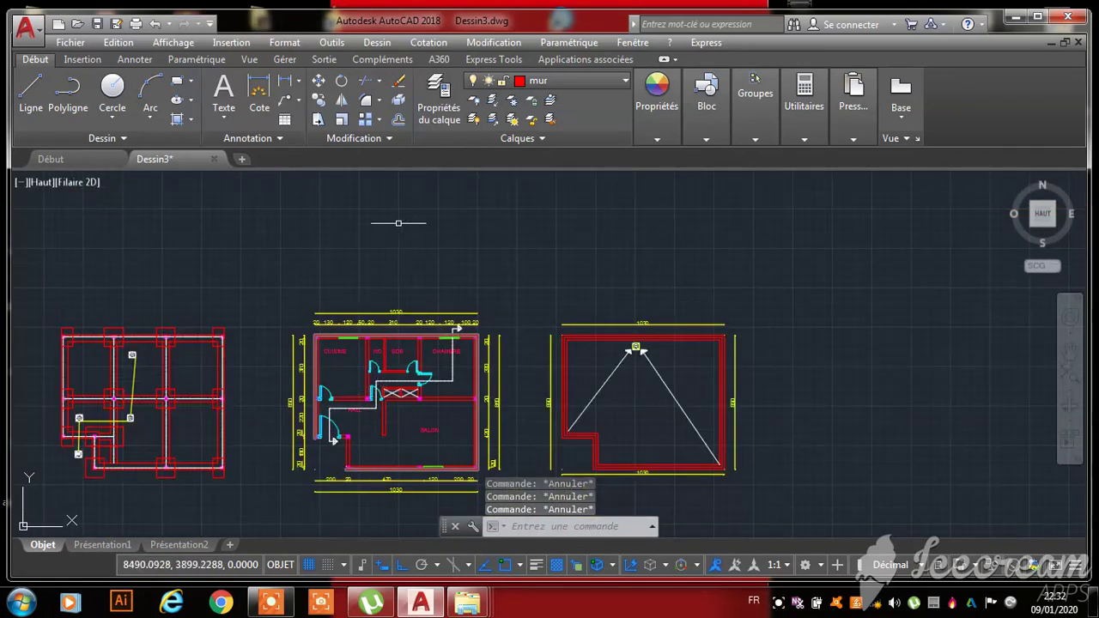
scroll(399, 227, down, 8)
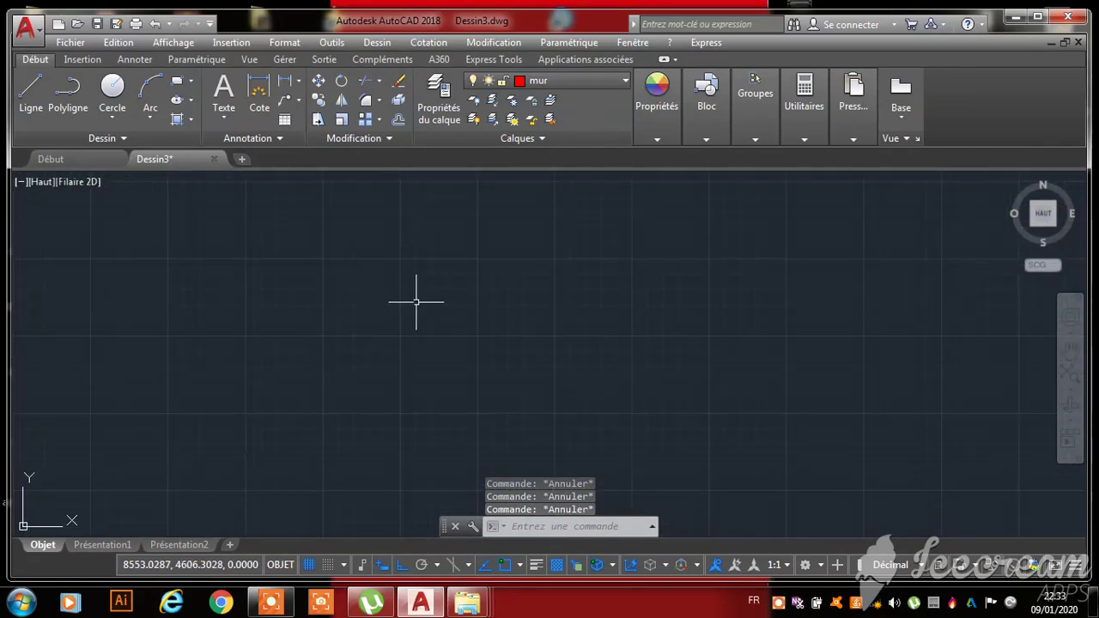
scroll(331, 314, up, 3)
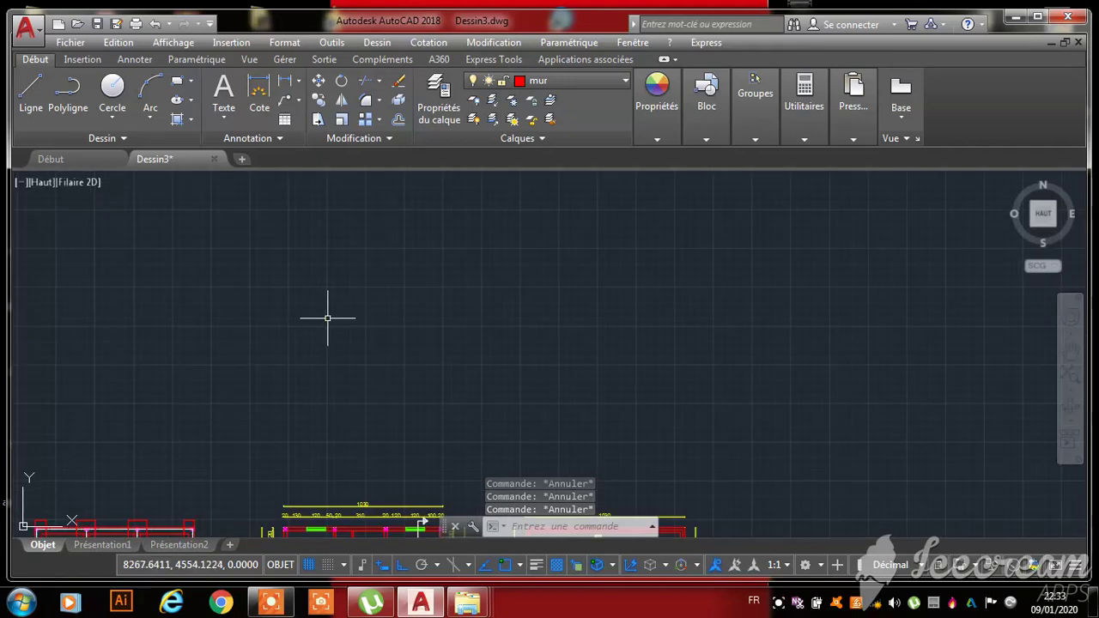
click(176, 85)
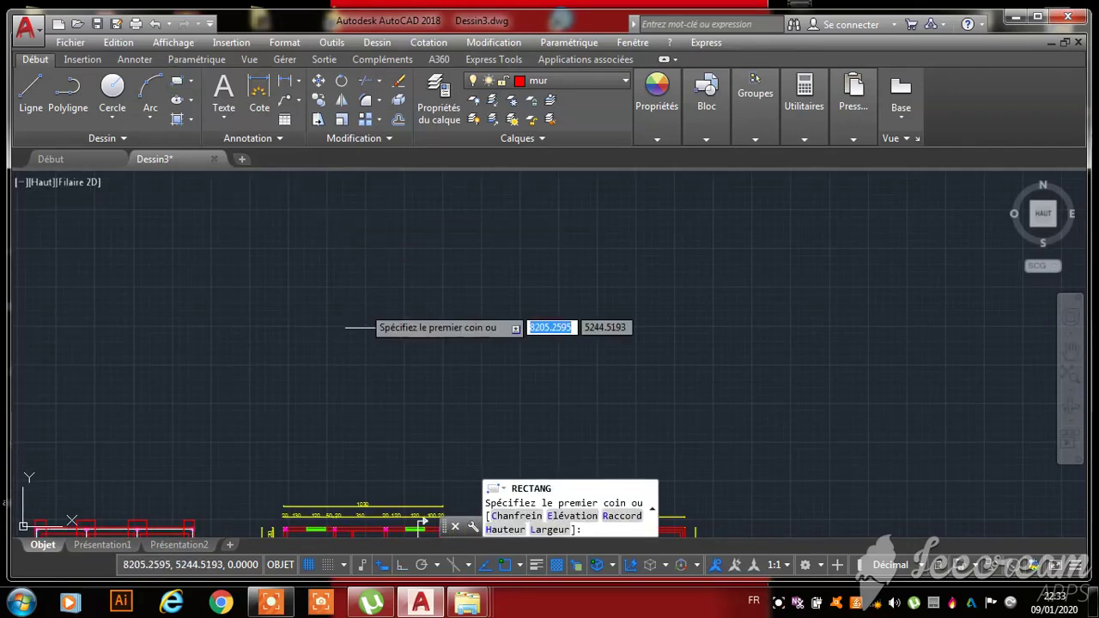
click(331, 276)
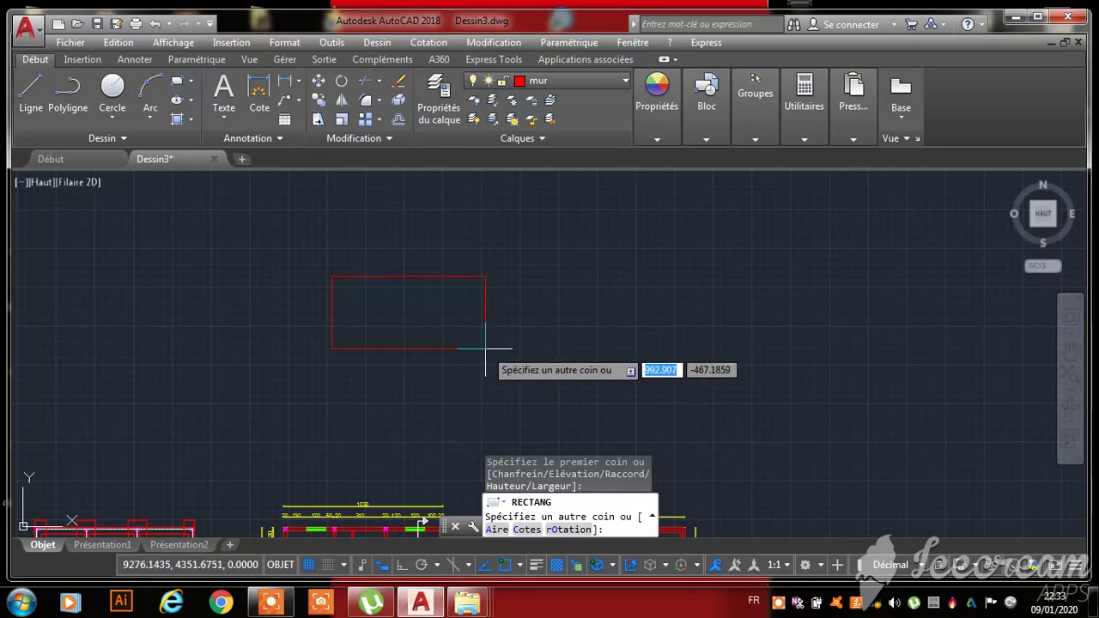
text(650)
key(Tab)
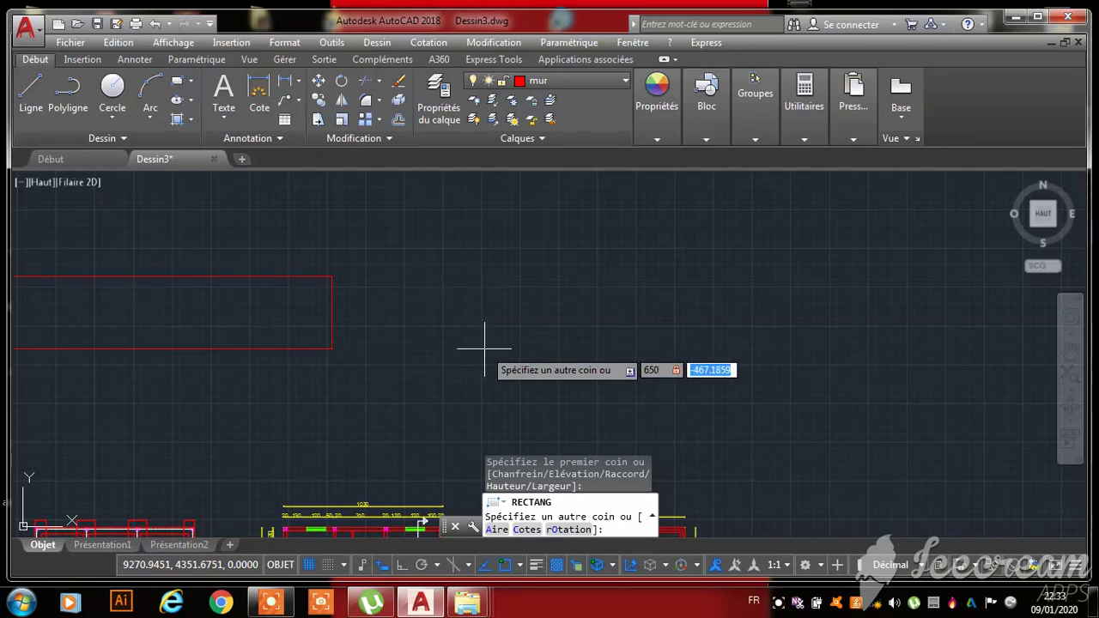
text(280)
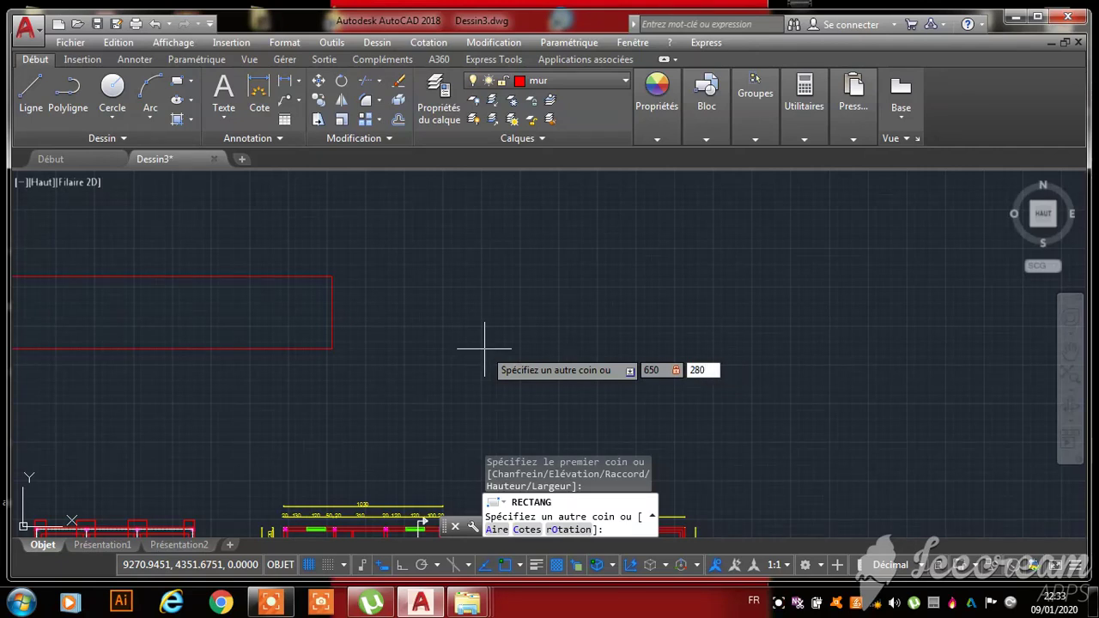
key(Return)
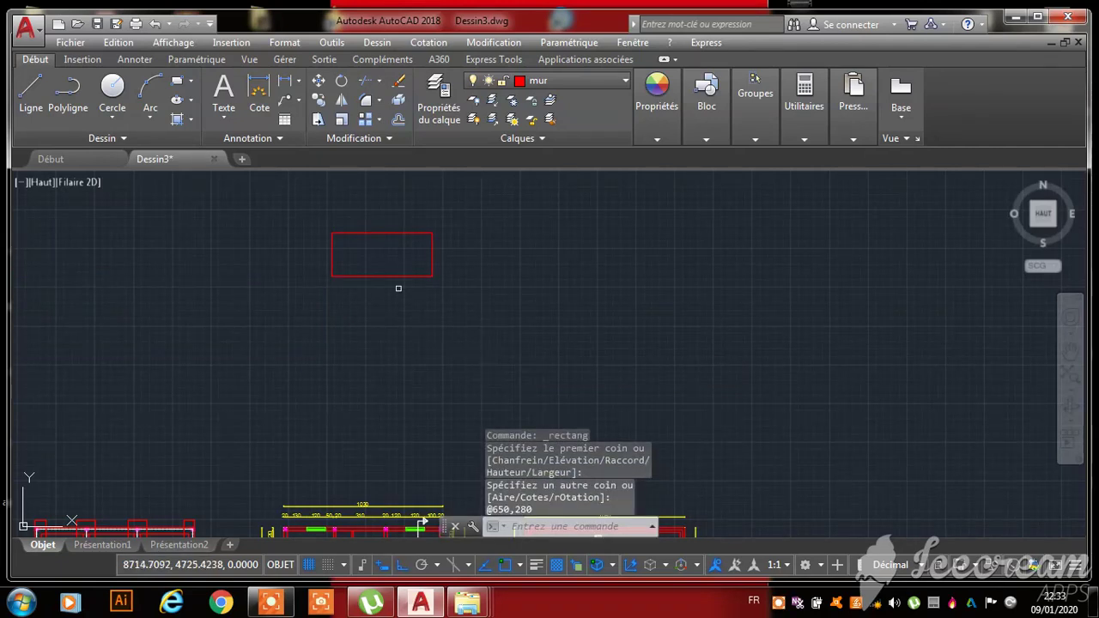
- Move the rectangle straight down about 620, closer to the floor plan
click(448, 206)
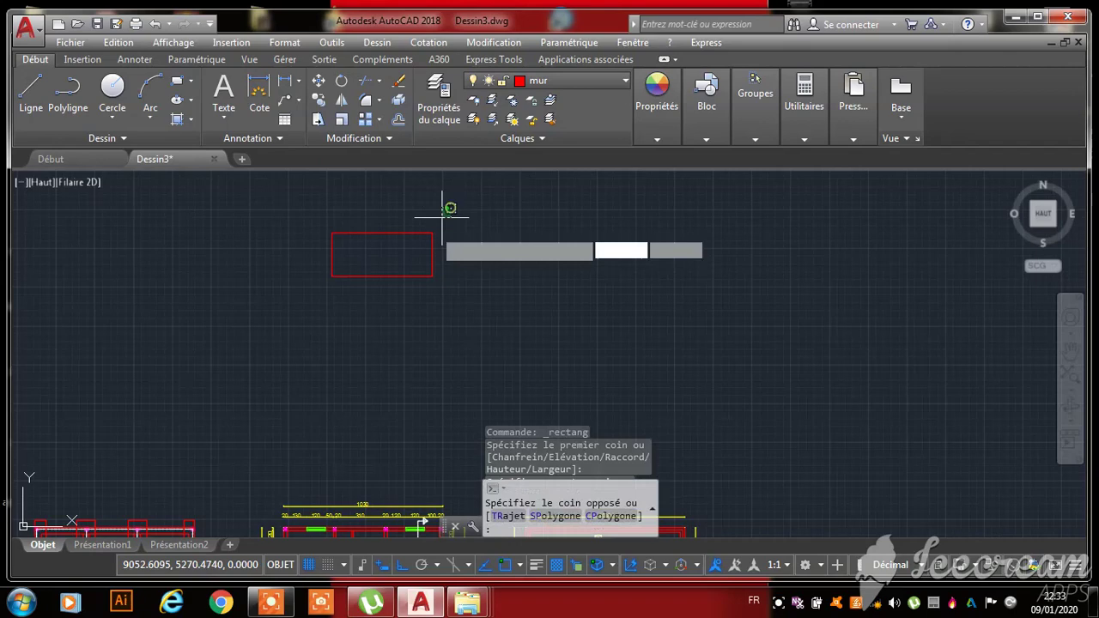
click(280, 309)
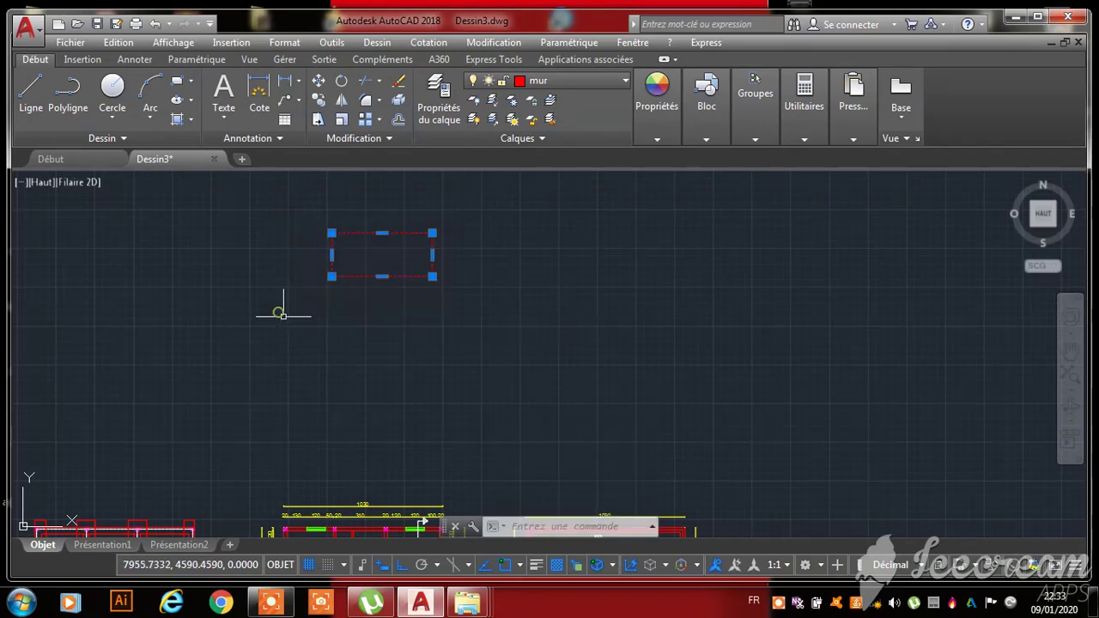
click(318, 82)
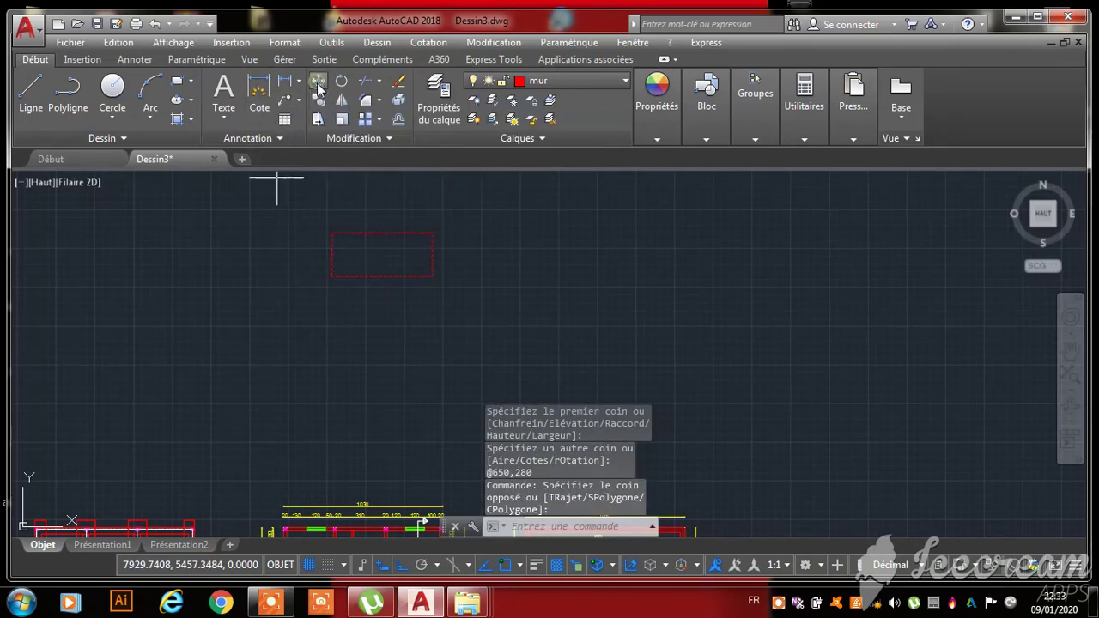
click(332, 276)
scroll(316, 361, down, 4)
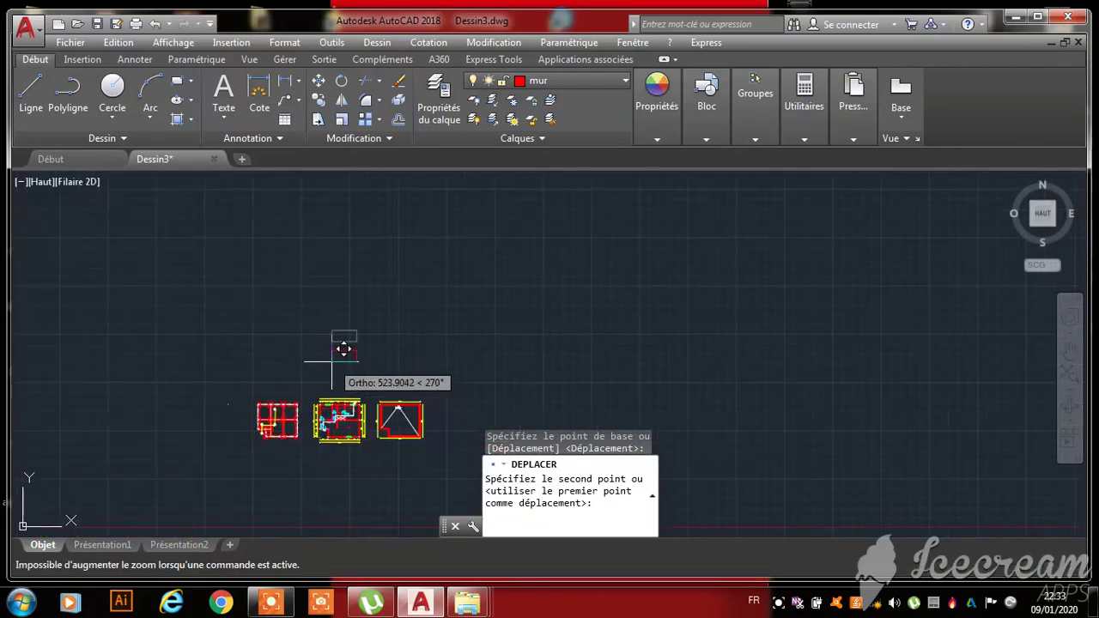
scroll(326, 365, up, 6)
scroll(327, 347, down, 3)
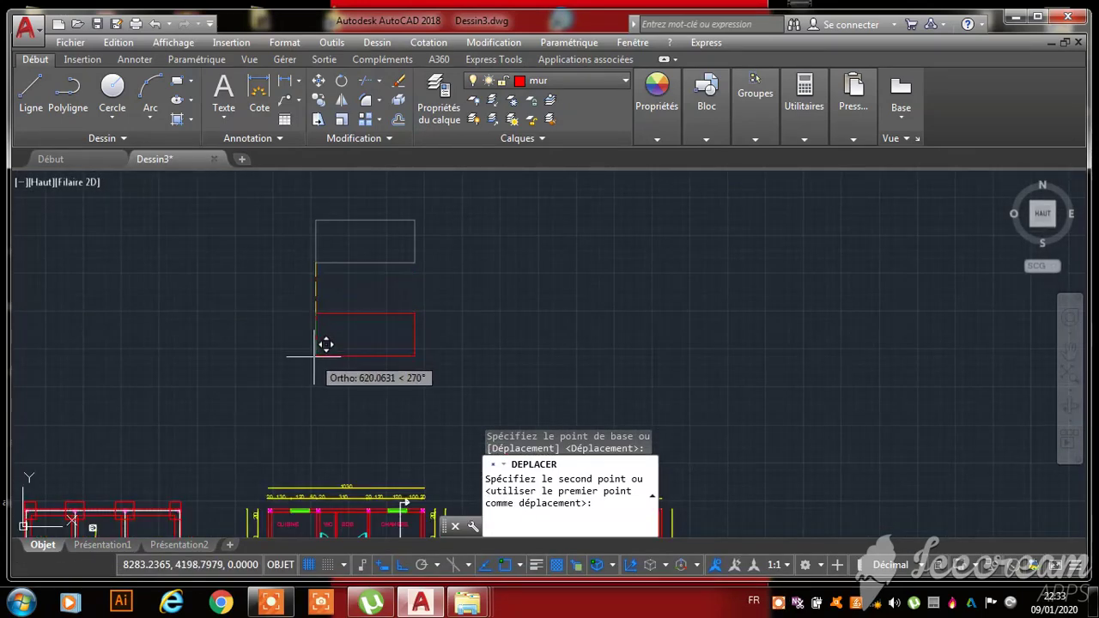
click(315, 356)
- Explode the rectangle above the floor plan into separate lines
scroll(365, 350, up, 4)
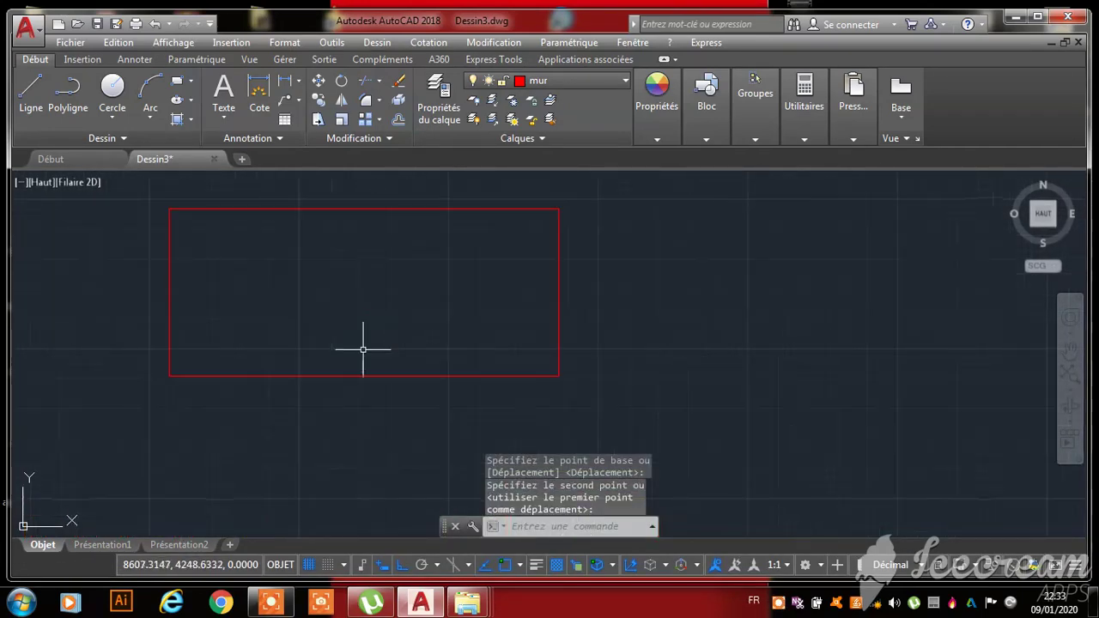
scroll(363, 343, down, 2)
scroll(363, 347, down, 3)
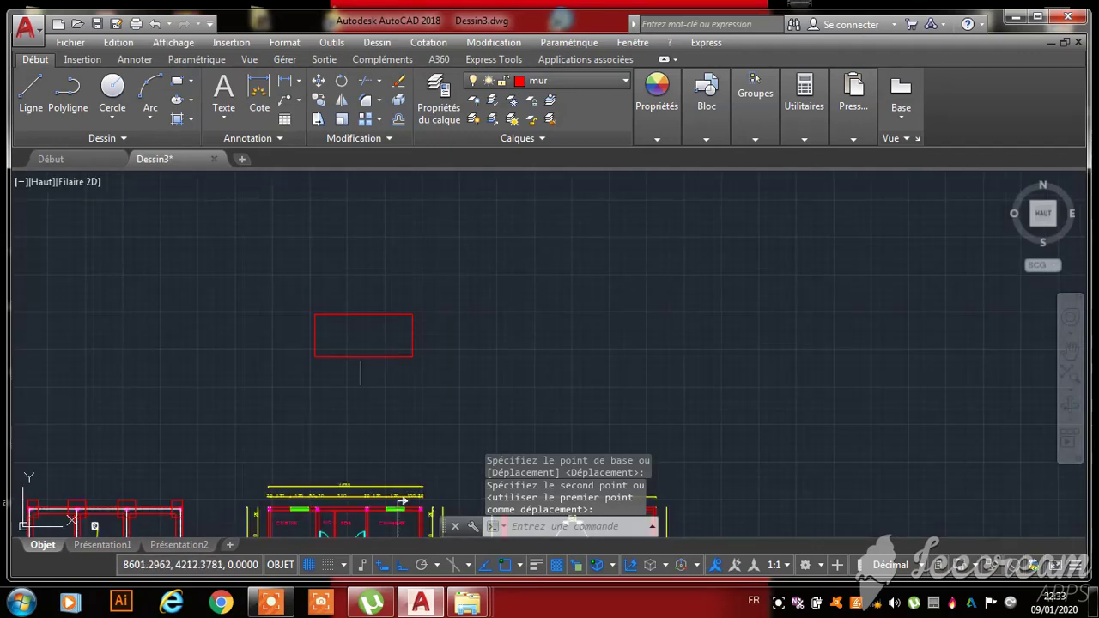
click(352, 314)
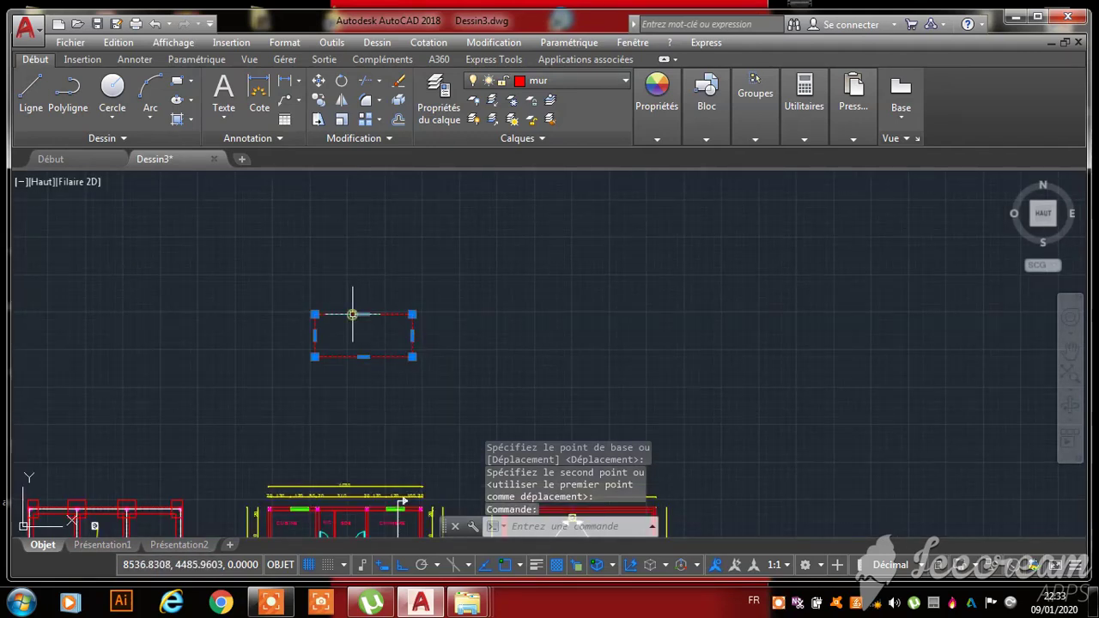
click(398, 120)
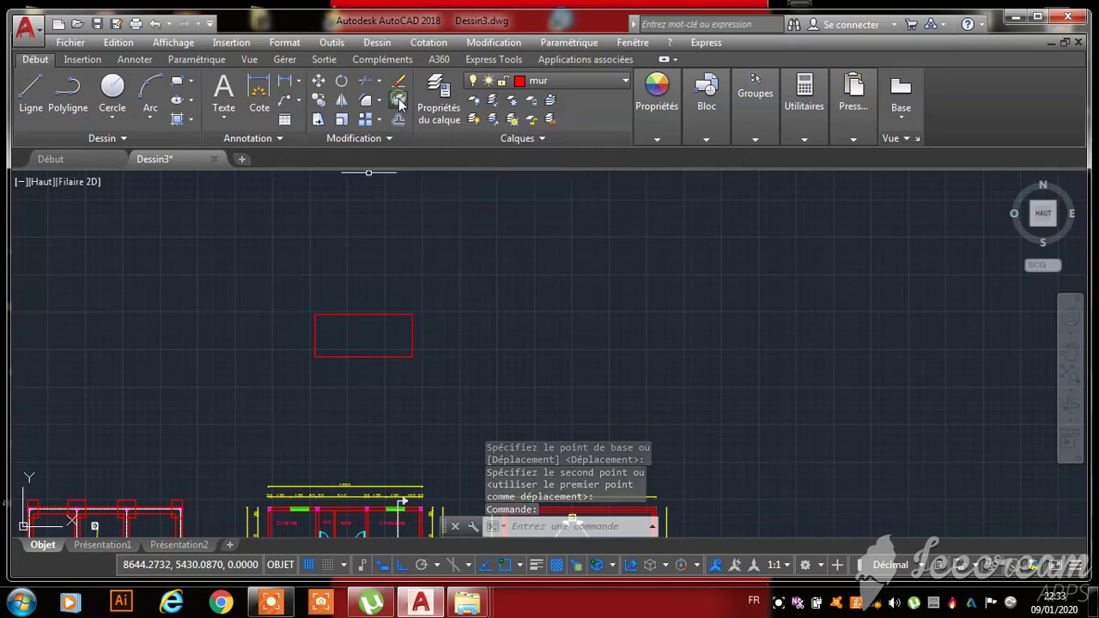
scroll(382, 296, up, 3)
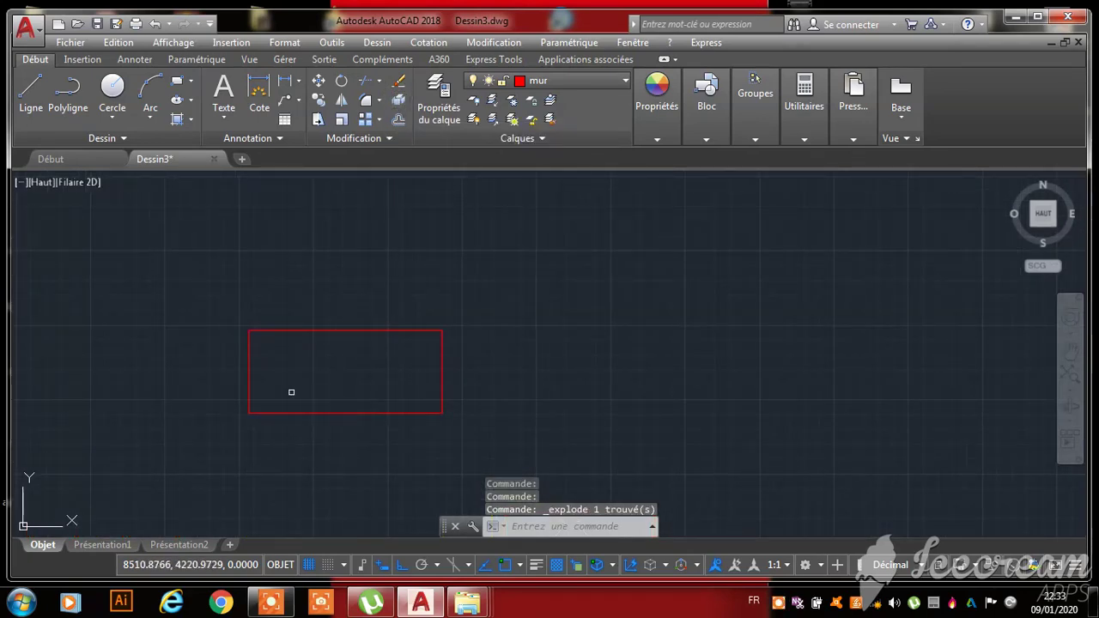
- Examine the section line's path through the entrance and hall on the floor plan
scroll(265, 371, up, 3)
scroll(265, 371, down, 5)
scroll(311, 360, up, 5)
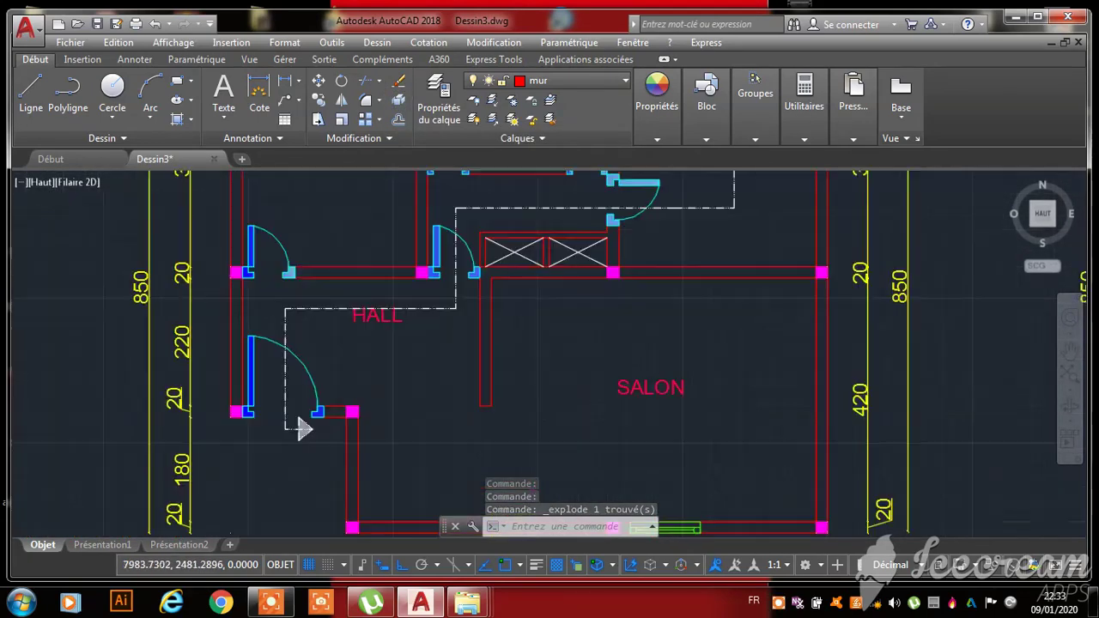
scroll(311, 360, down, 3)
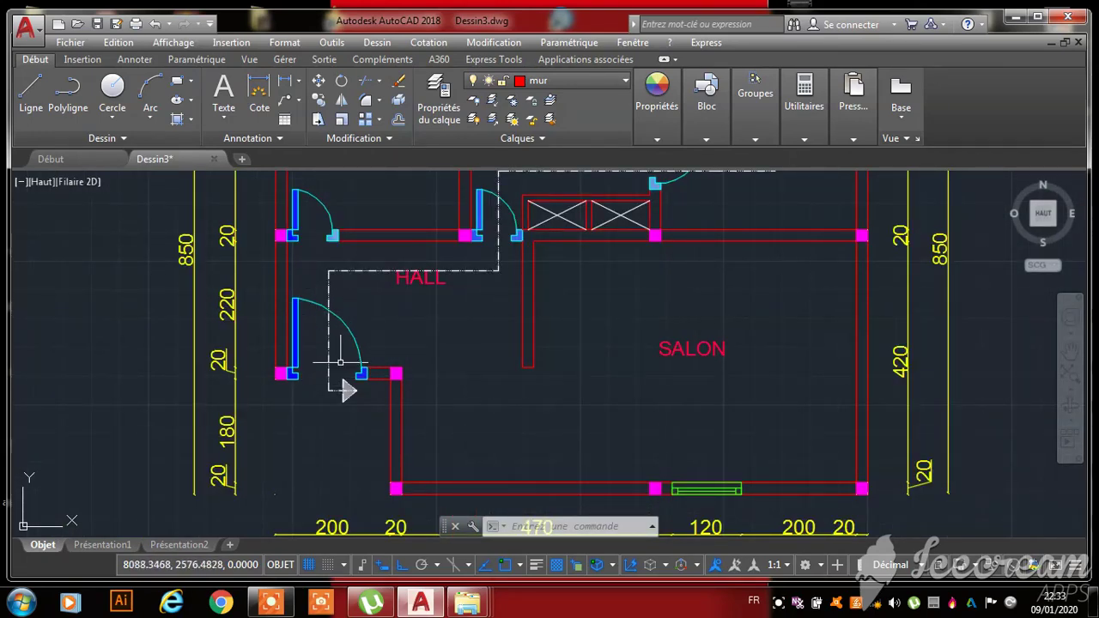
scroll(340, 369, down, 4)
scroll(396, 298, up, 6)
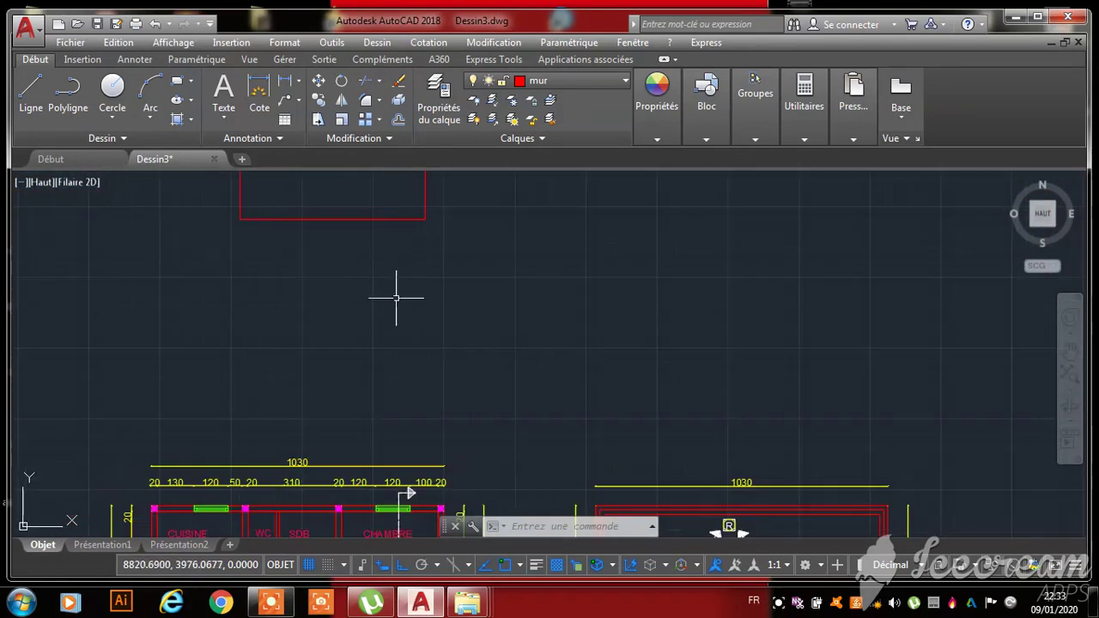
scroll(396, 298, down, 5)
scroll(381, 252, up, 5)
- Offset both vertical sides of the section outline 20 inward to form the two outer walls
click(399, 125)
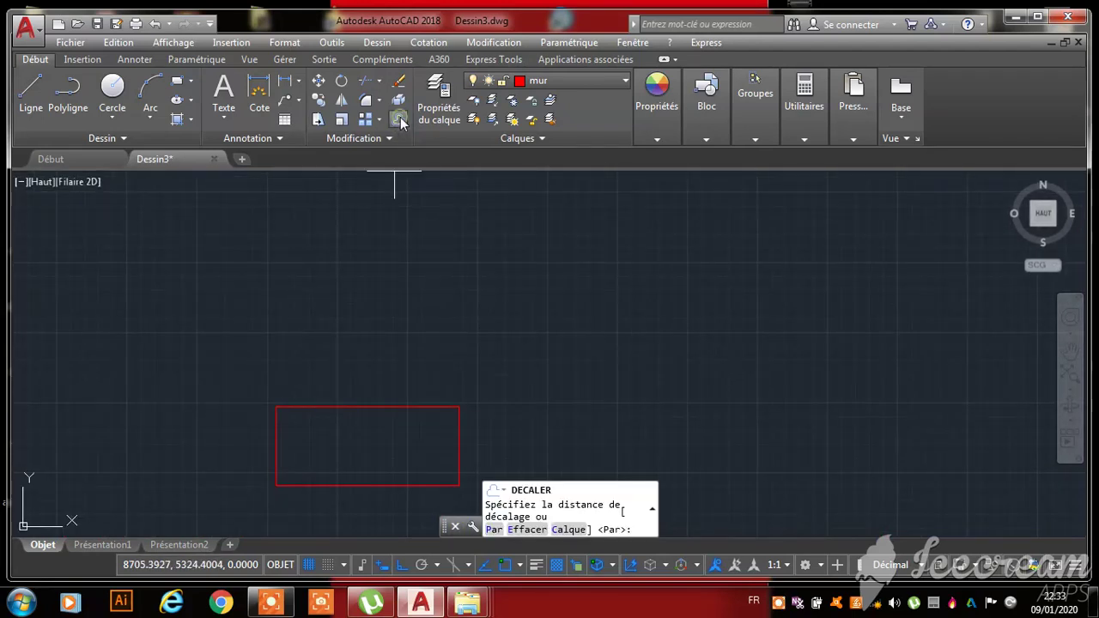
text(20)
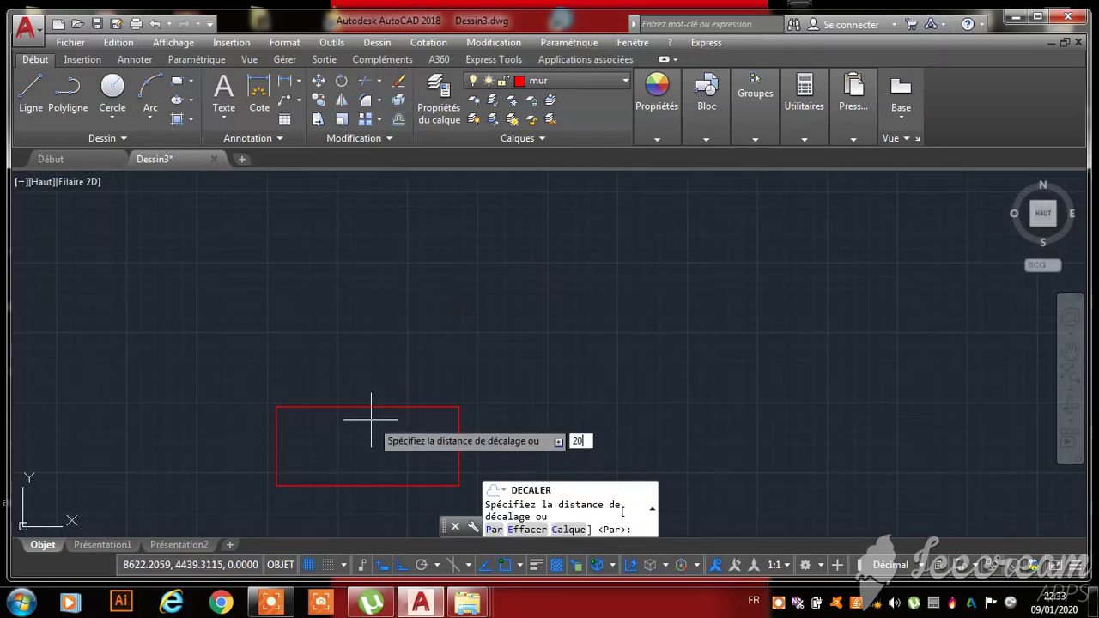
key(Return)
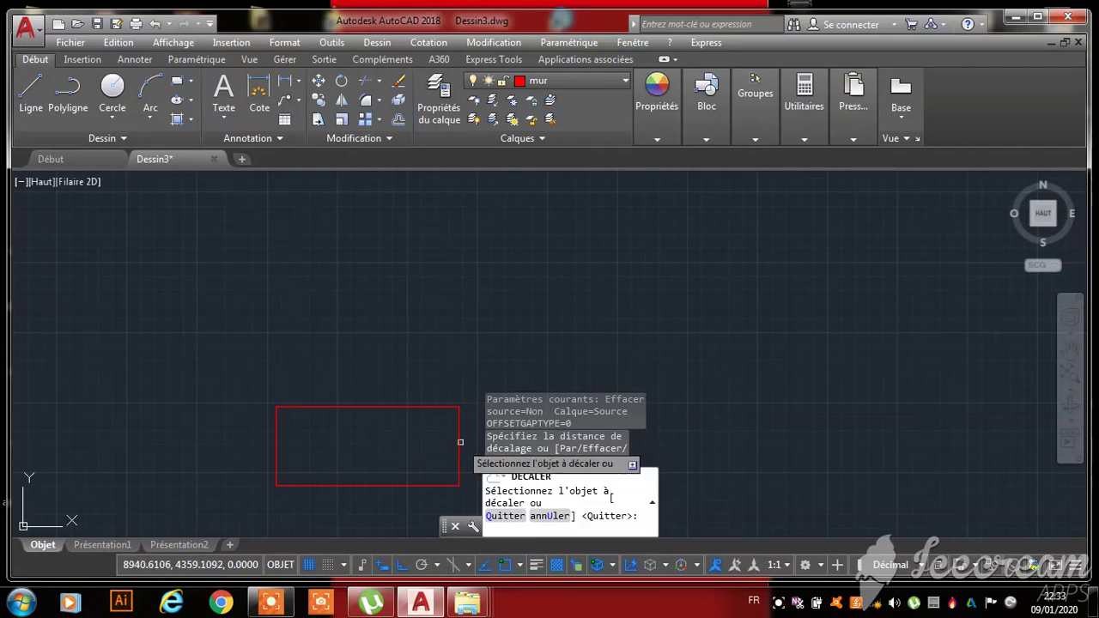
click(456, 443)
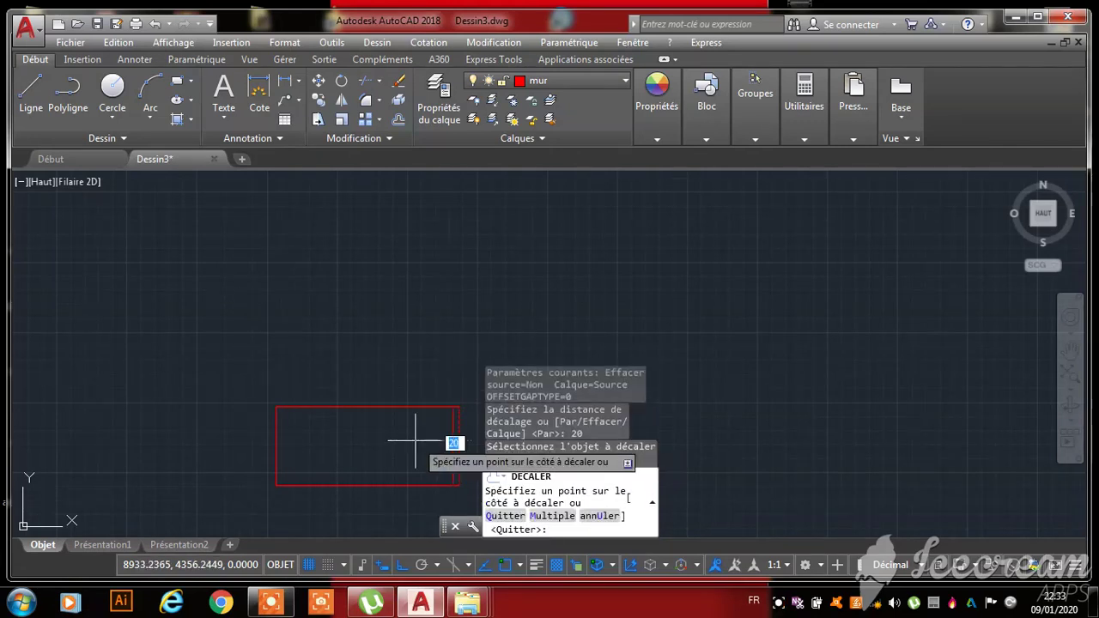
click(399, 438)
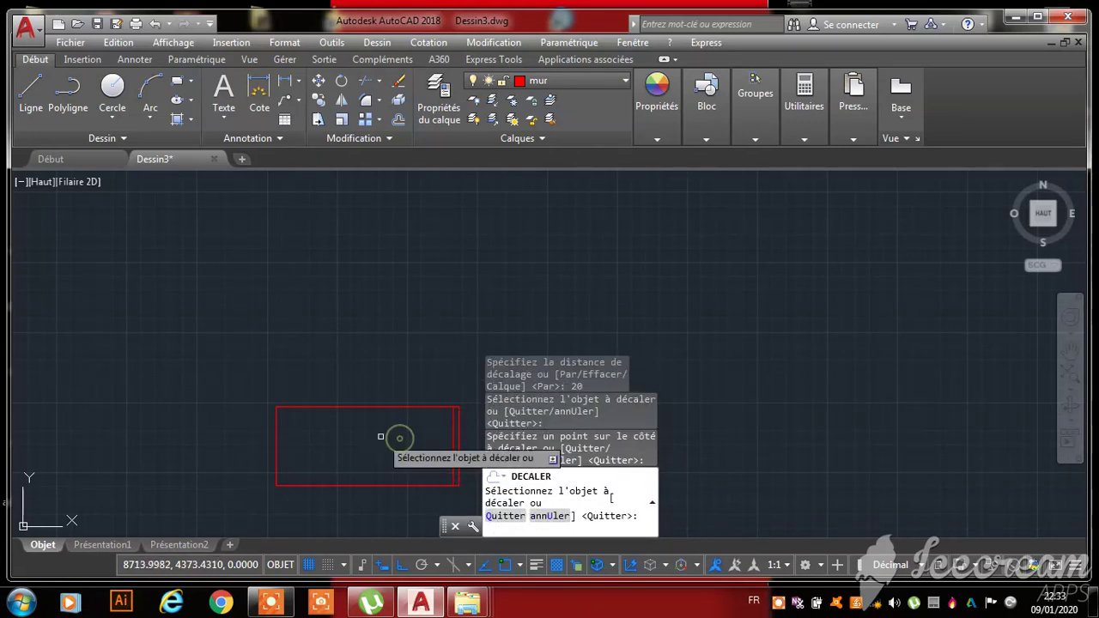
click(276, 440)
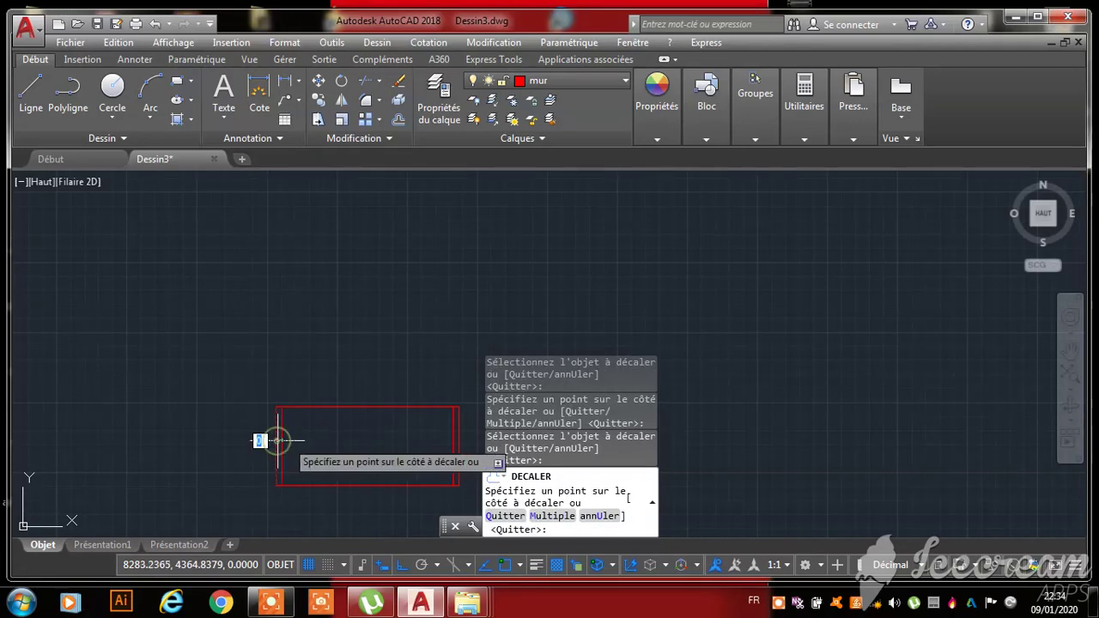
click(346, 451)
scroll(456, 485, up, 8)
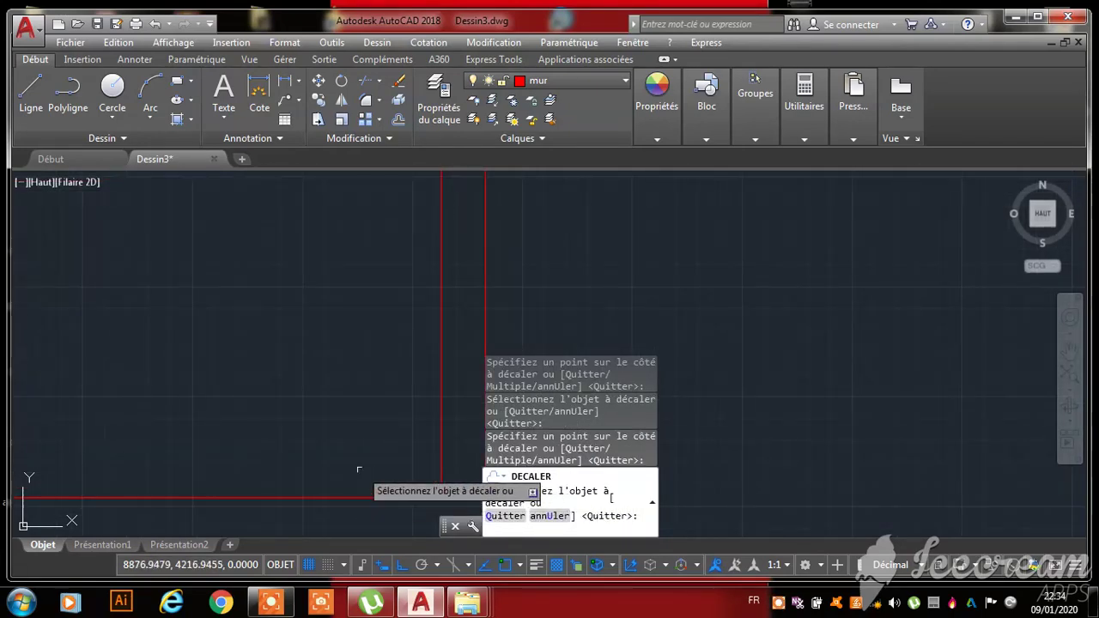
key(Escape)
key(Escape)
key(Escape)
- Make porte the current layer and draw a rectangle 220 wide and 20 high in the empty area beside the section outline
scroll(360, 446, down, 10)
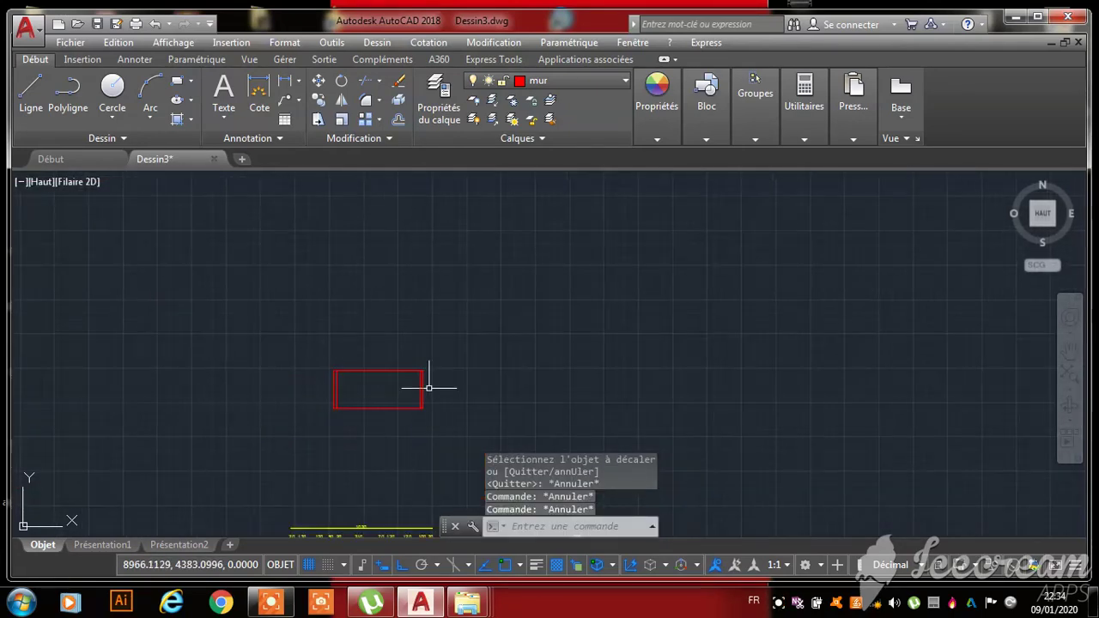
scroll(354, 383, up, 6)
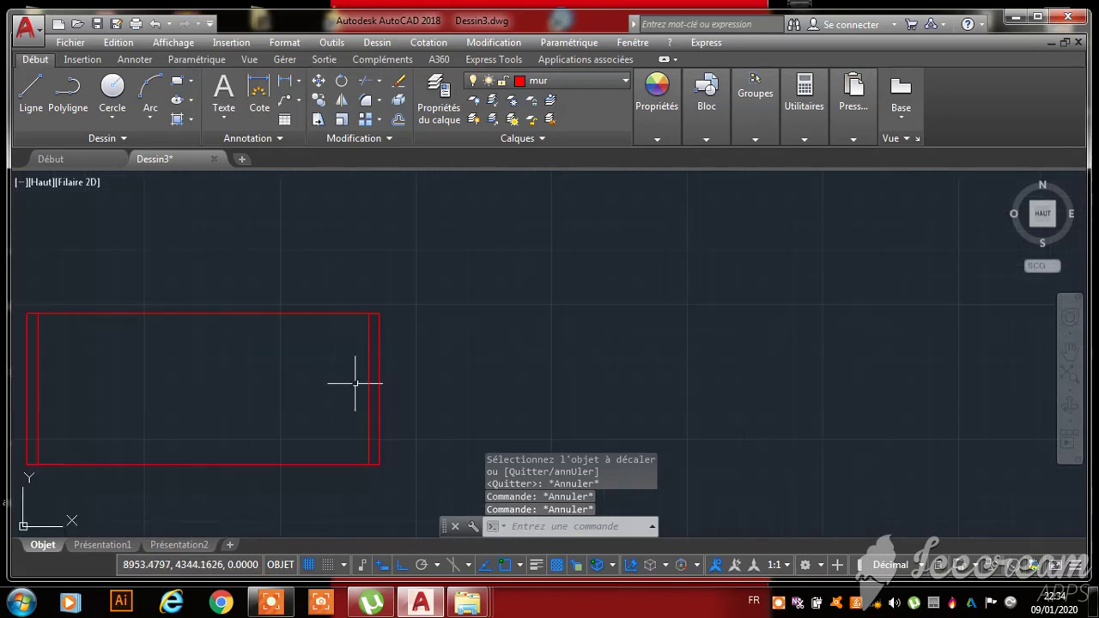
click(555, 83)
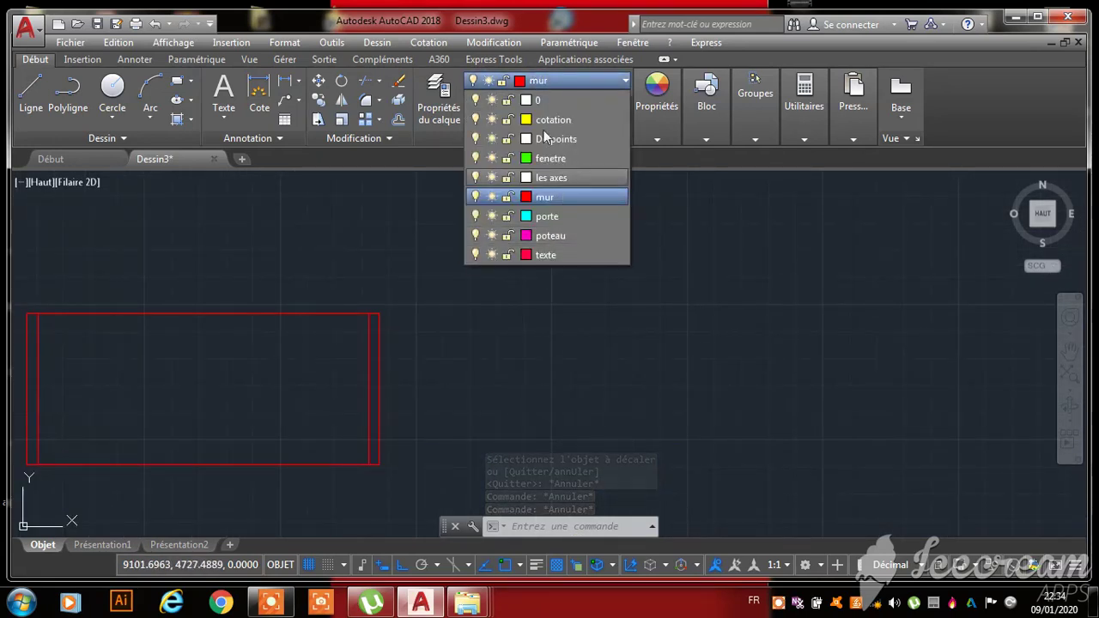
click(546, 218)
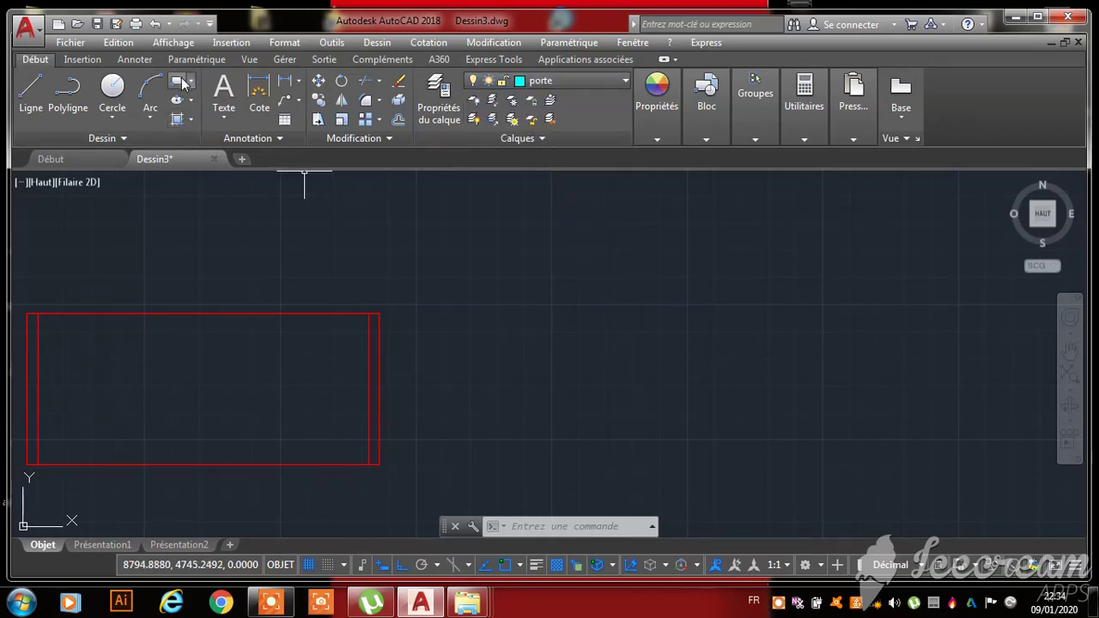
click(176, 87)
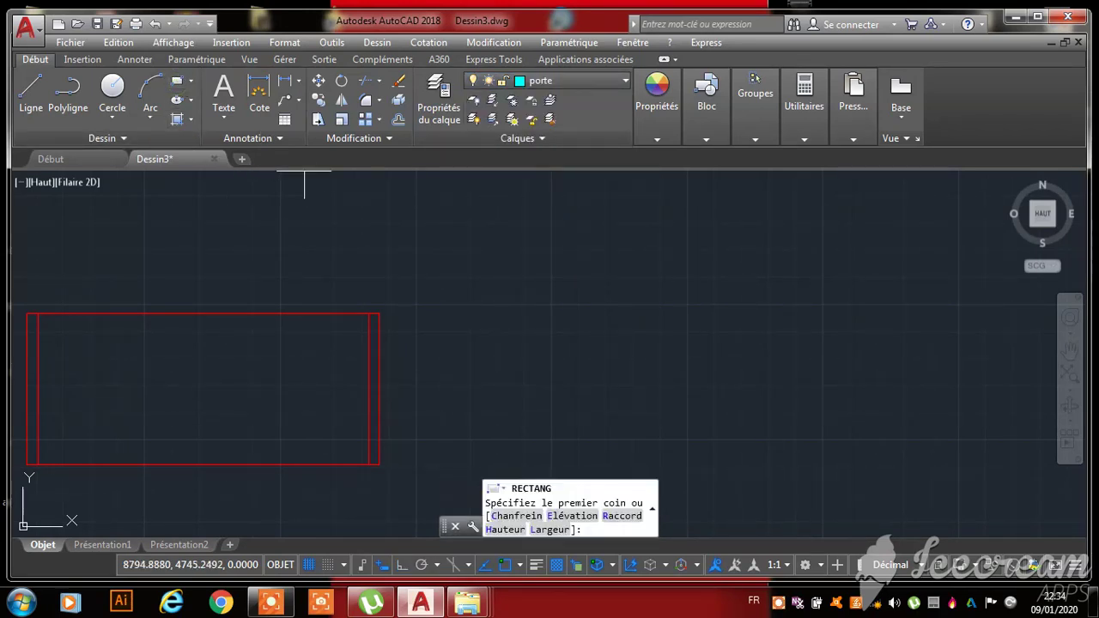
click(494, 285)
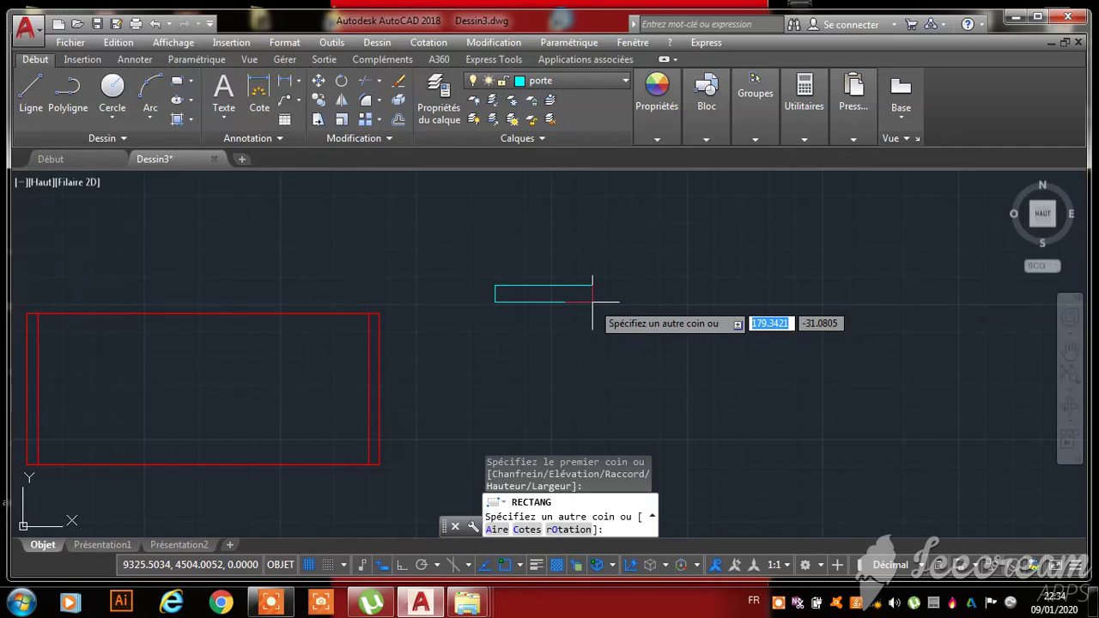
text(220)
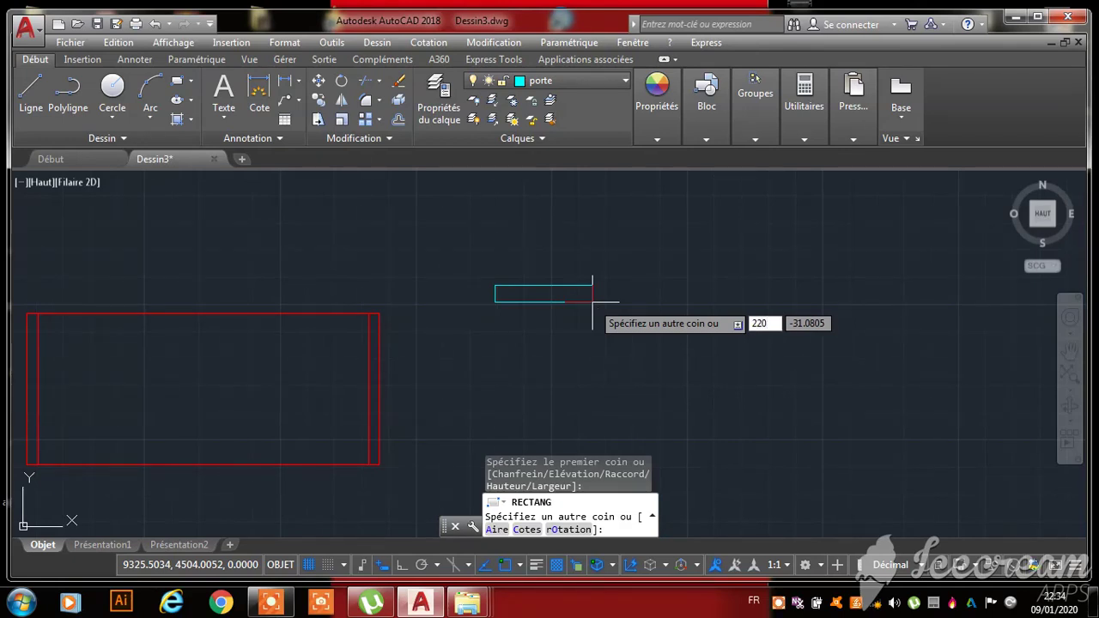
key(Tab)
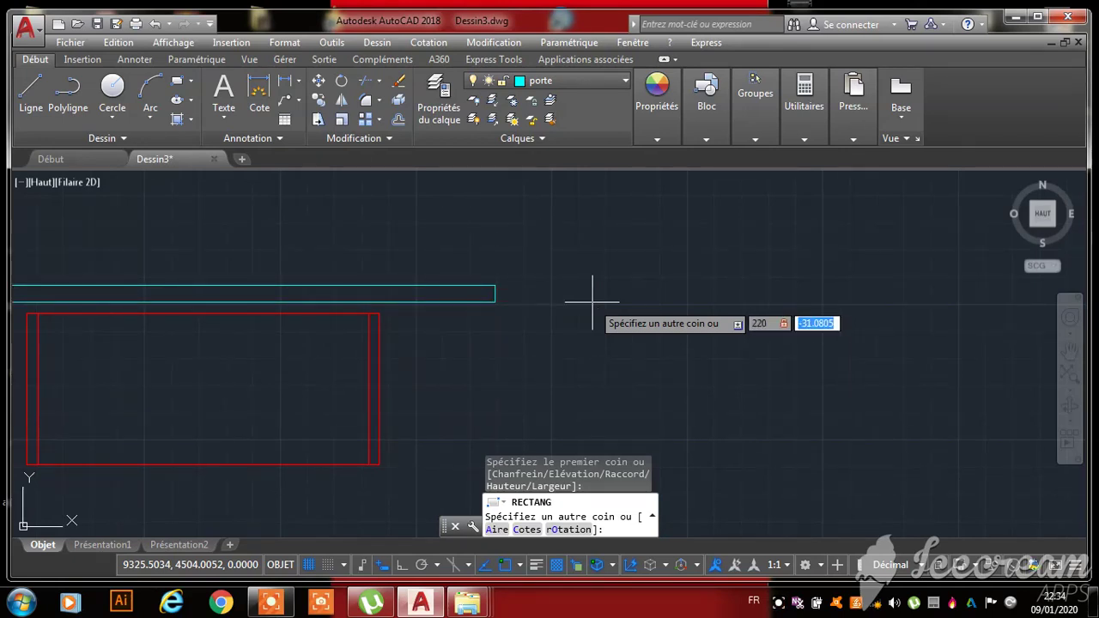
text(20)
key(Return)
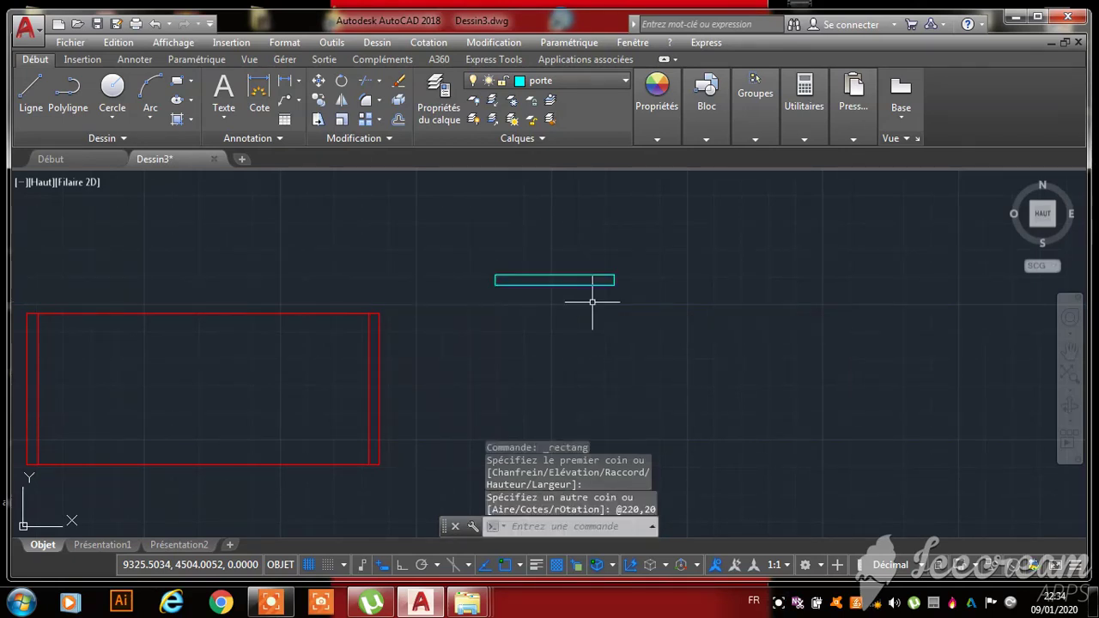
- Draw a 20 by 20 square starting from the upper-left corner of the 220 by 20 rectangle
scroll(498, 264, up, 6)
scroll(422, 263, down, 4)
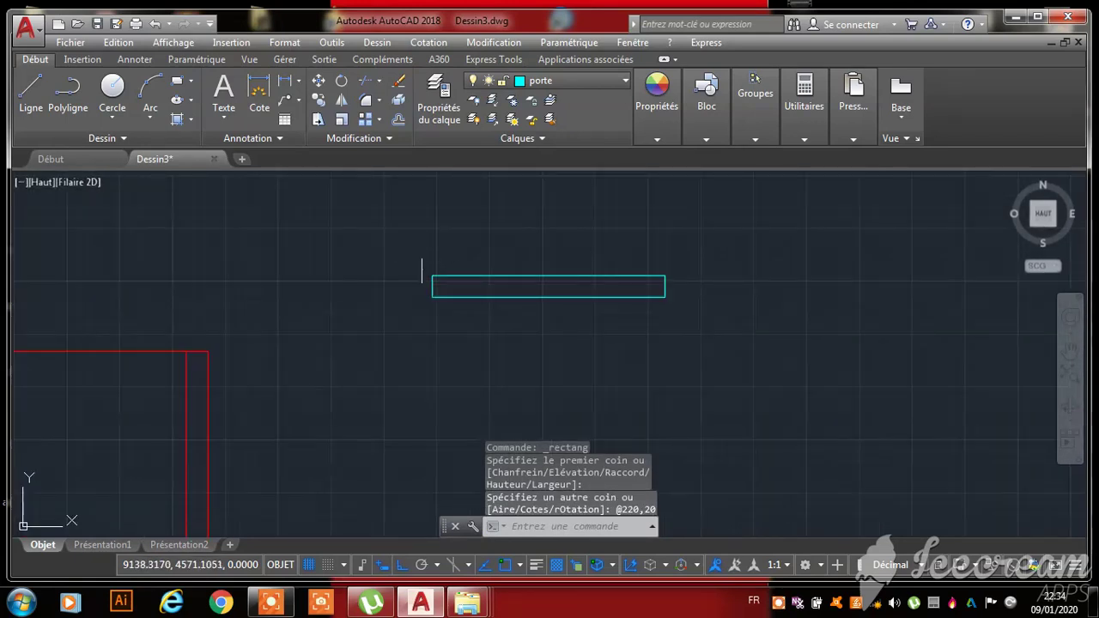
click(177, 81)
scroll(382, 281, up, 6)
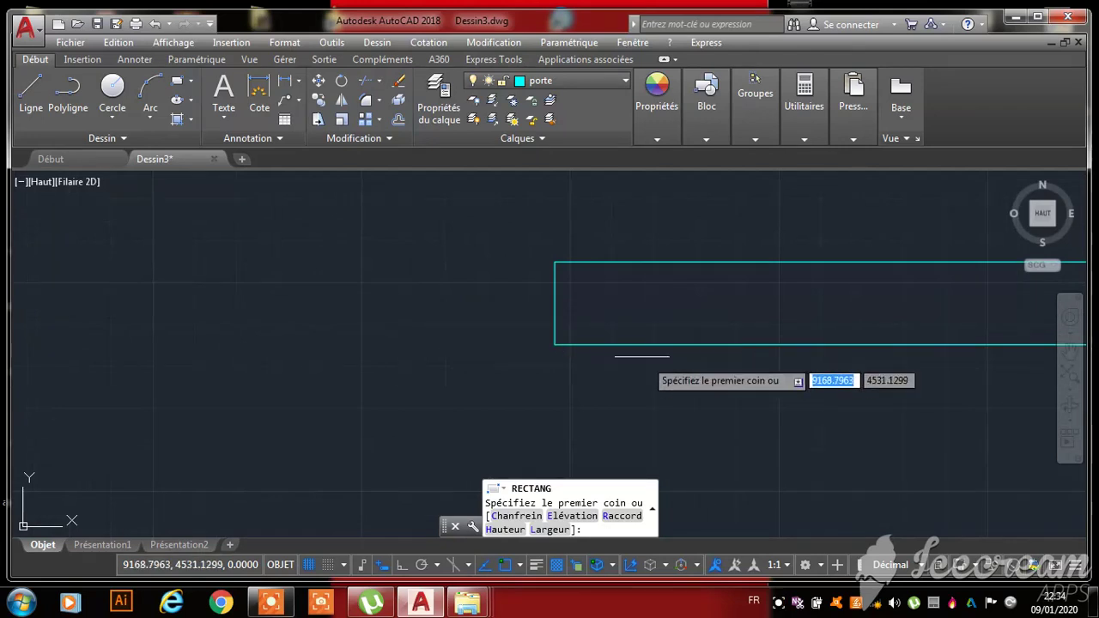
scroll(446, 350, down, 6)
scroll(689, 334, up, 3)
scroll(247, 339, up, 6)
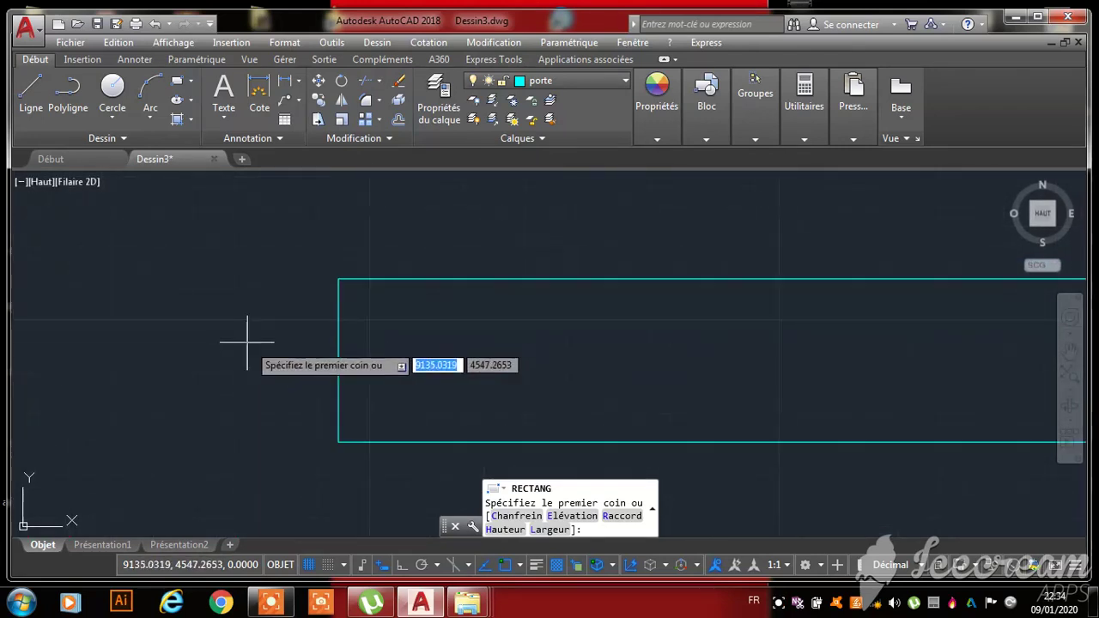
scroll(341, 318, down, 3)
scroll(342, 319, up, 3)
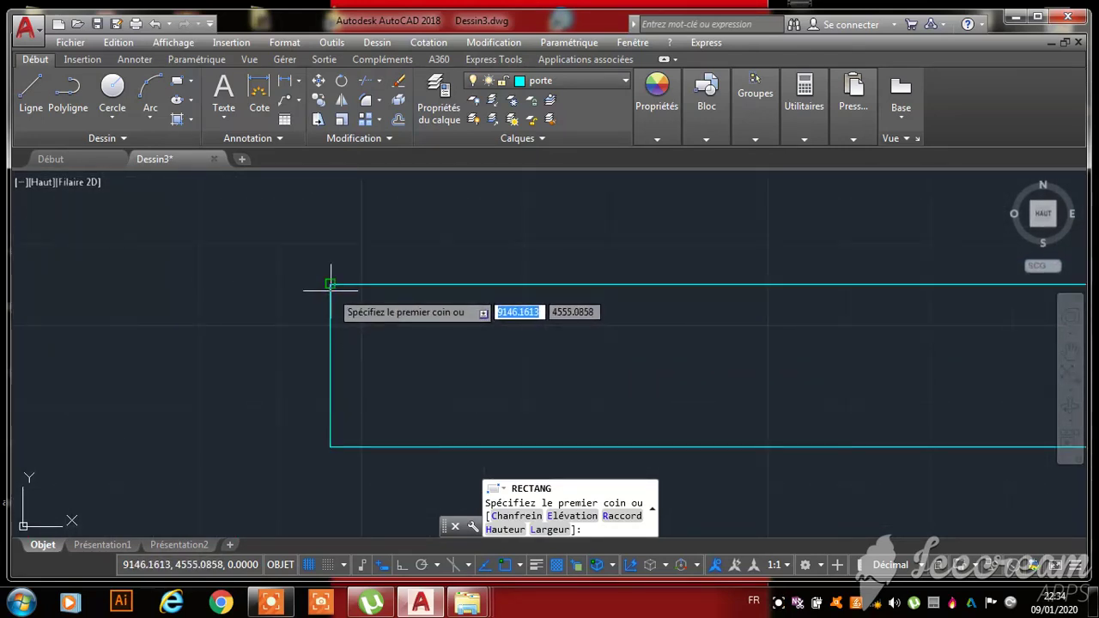
click(331, 283)
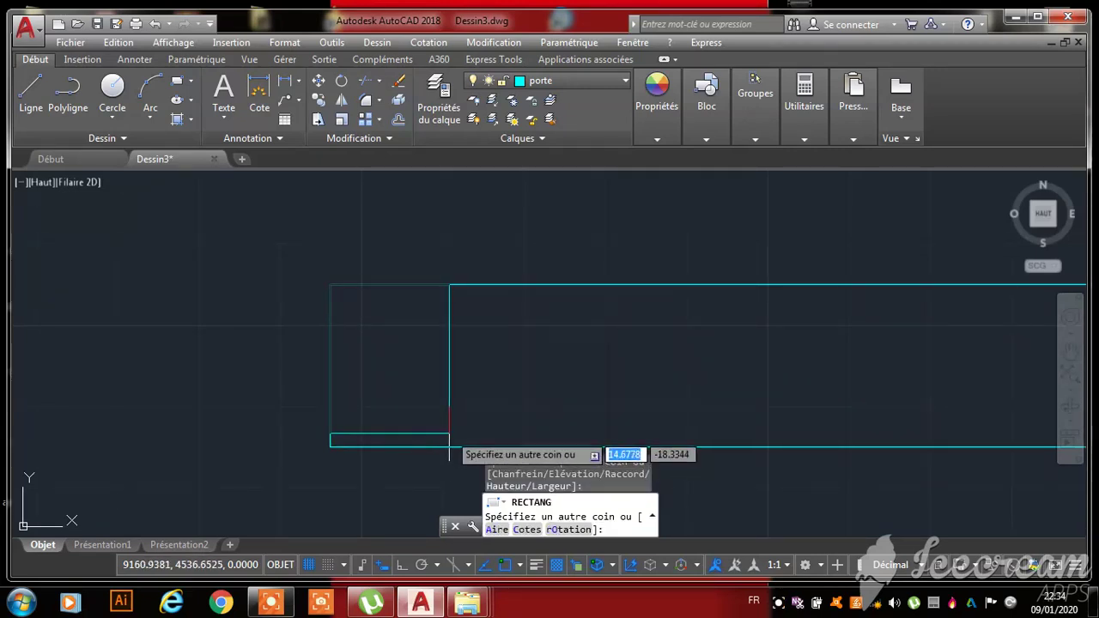
text(20)
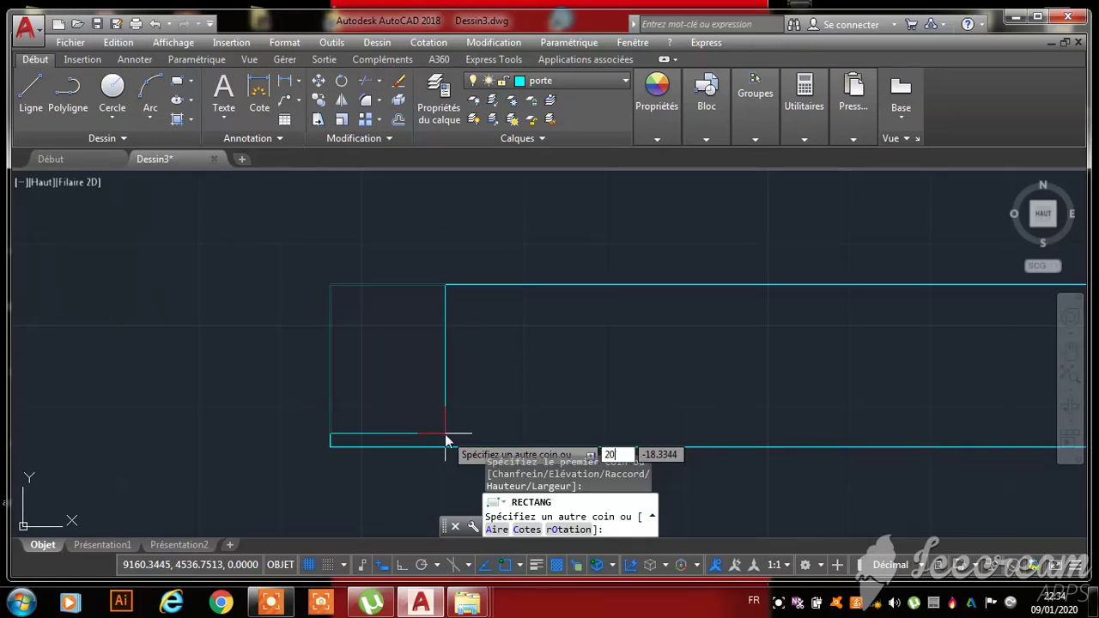
key(Tab)
text(20)
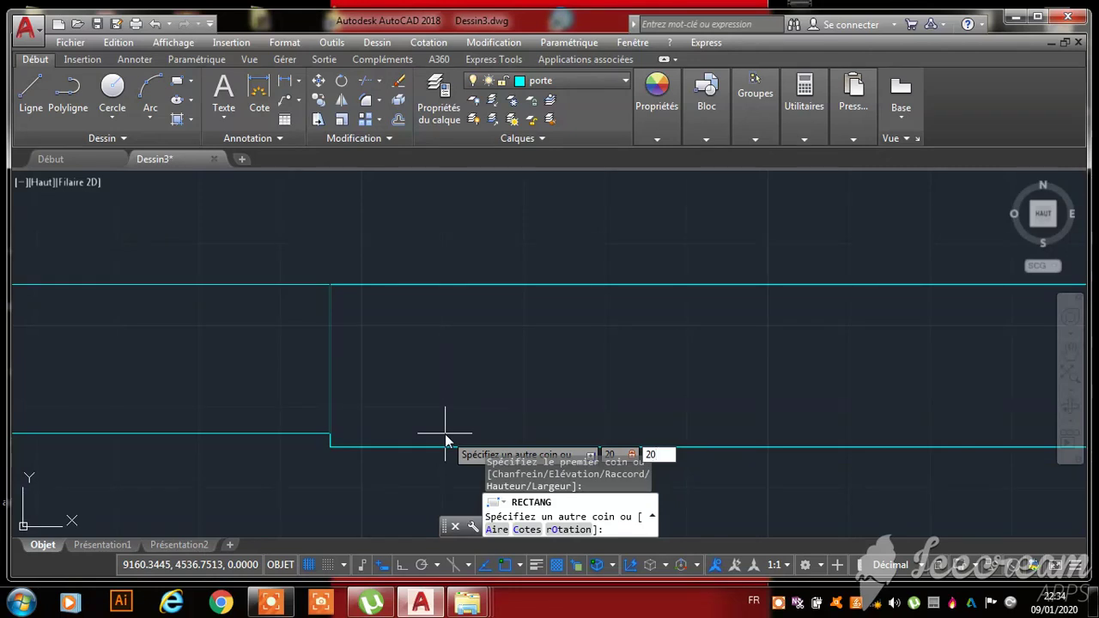
key(Return)
scroll(444, 410, down, 3)
scroll(451, 412, up, 2)
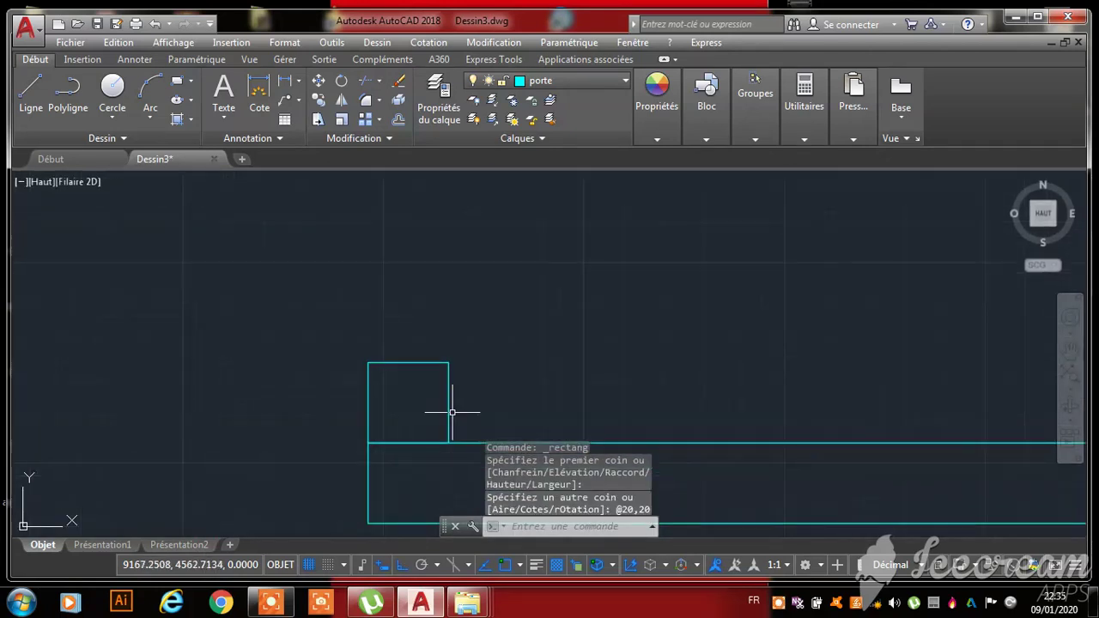
- Move the square straight down 20 so that it sits inside the left end of the long rectangle
double_click(448, 410)
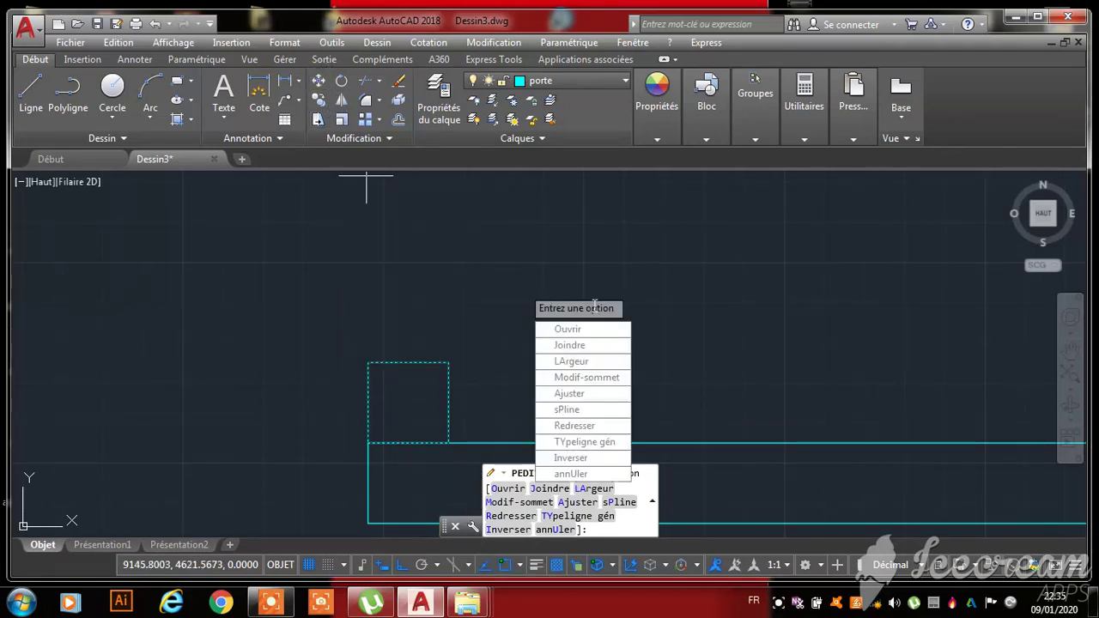
key(Escape)
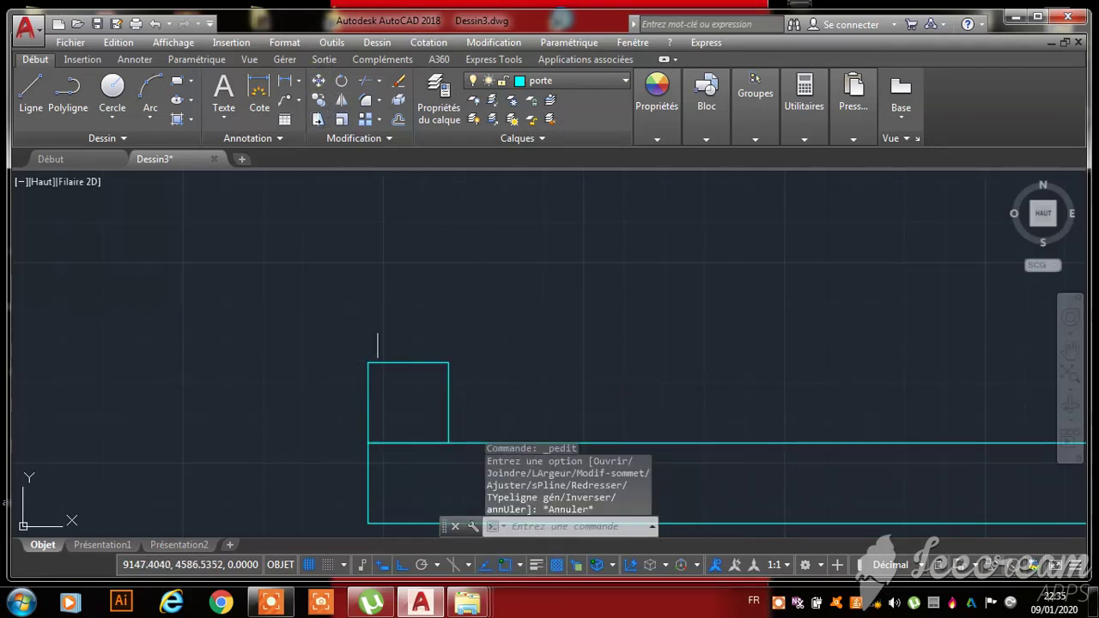
click(386, 363)
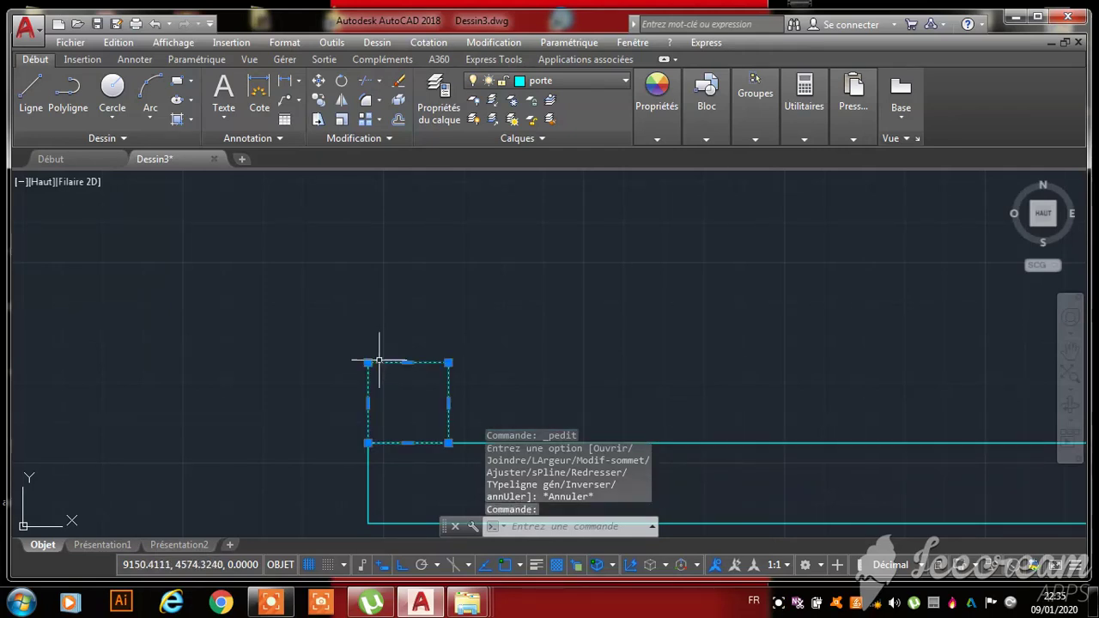
click(319, 83)
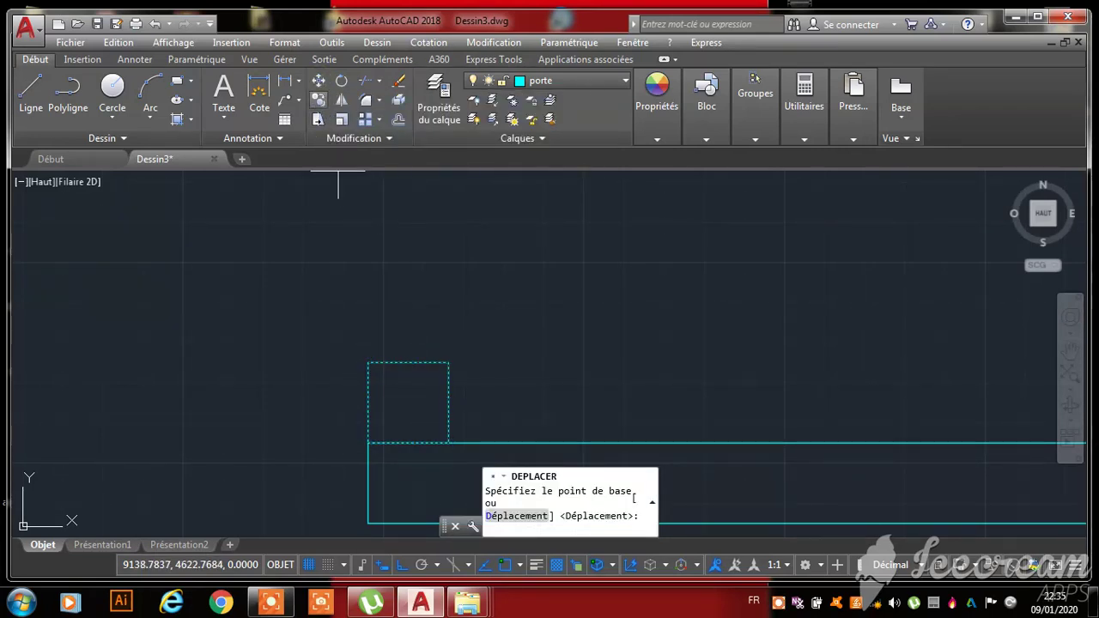
click(367, 363)
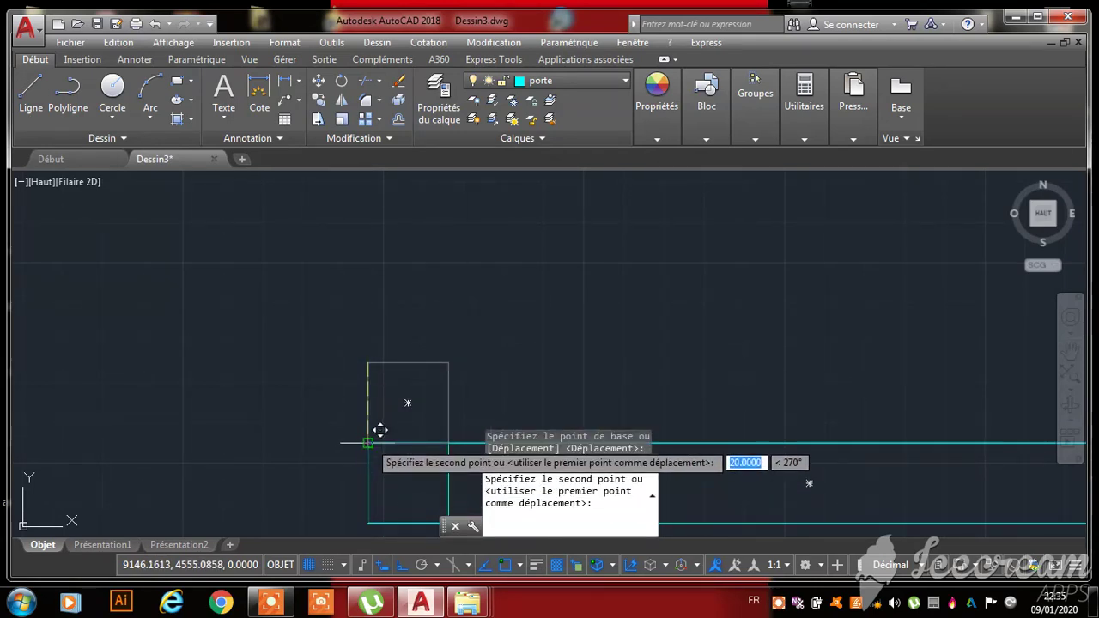
click(369, 443)
key(ctrl+z)
key(ctrl+z)
key(ctrl+z)
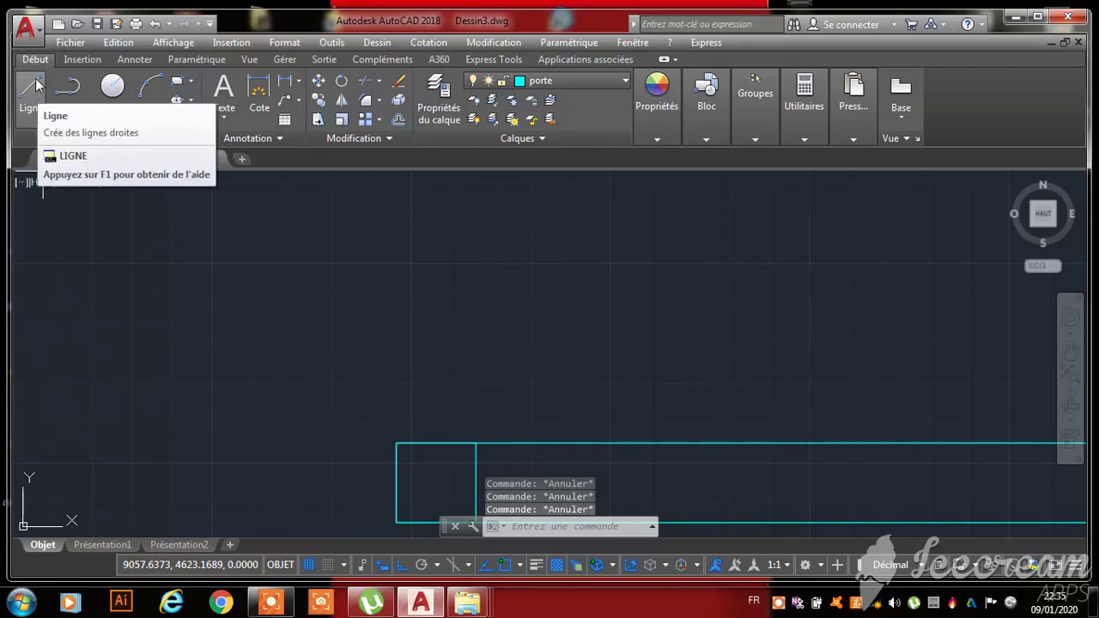
- Draw a horizontal line from the midpoint of the small square's inner side to the midpoint of the rectangle's far short side
click(35, 86)
scroll(416, 463, down, 3)
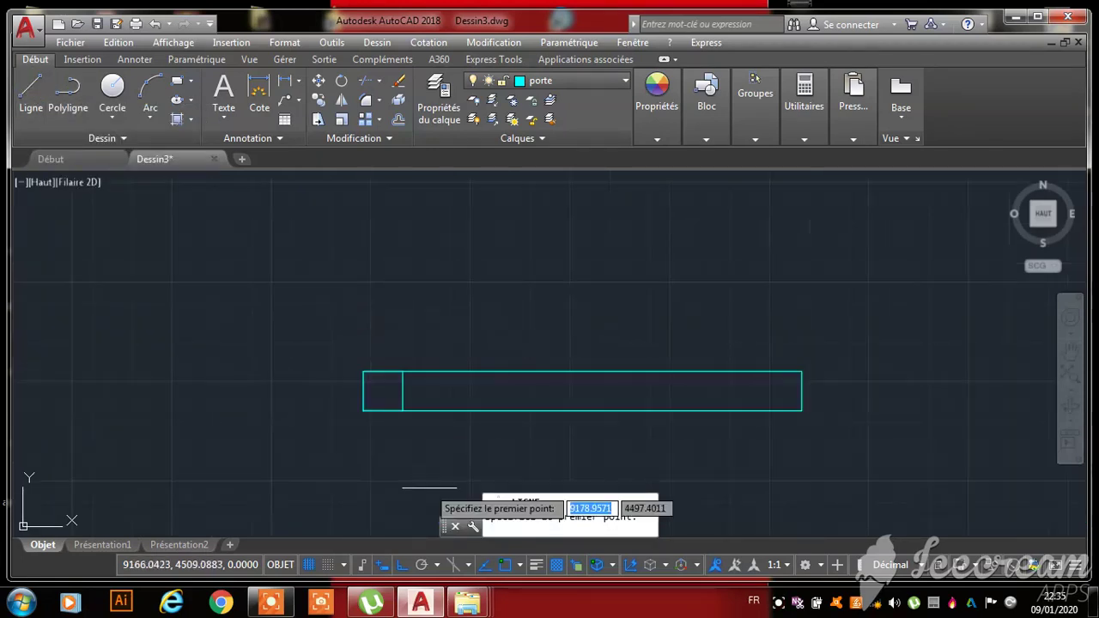
click(401, 390)
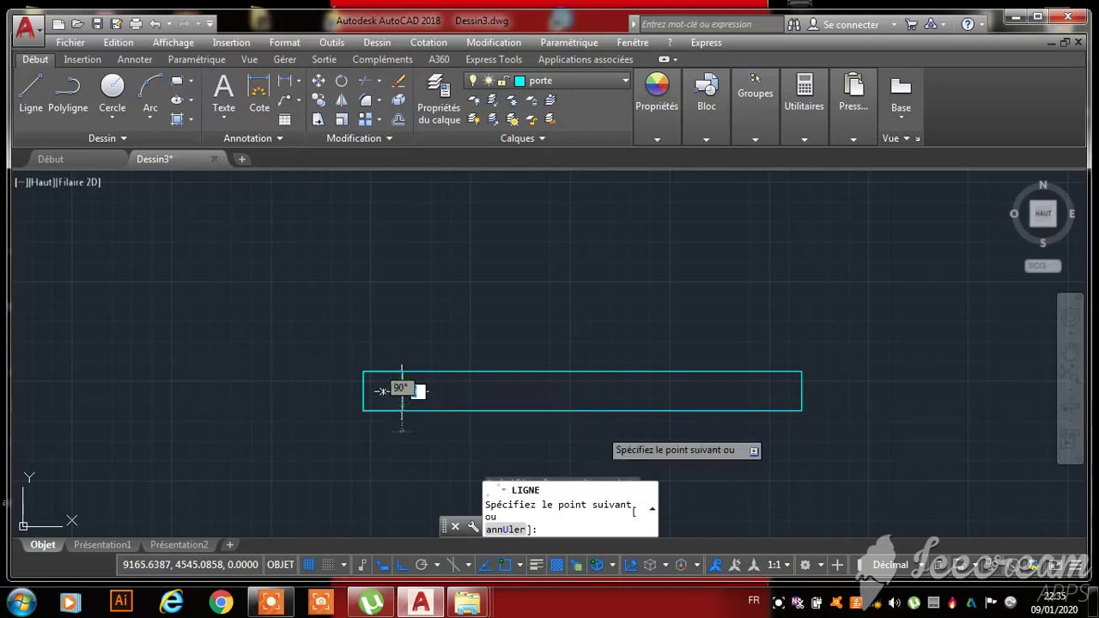
click(801, 393)
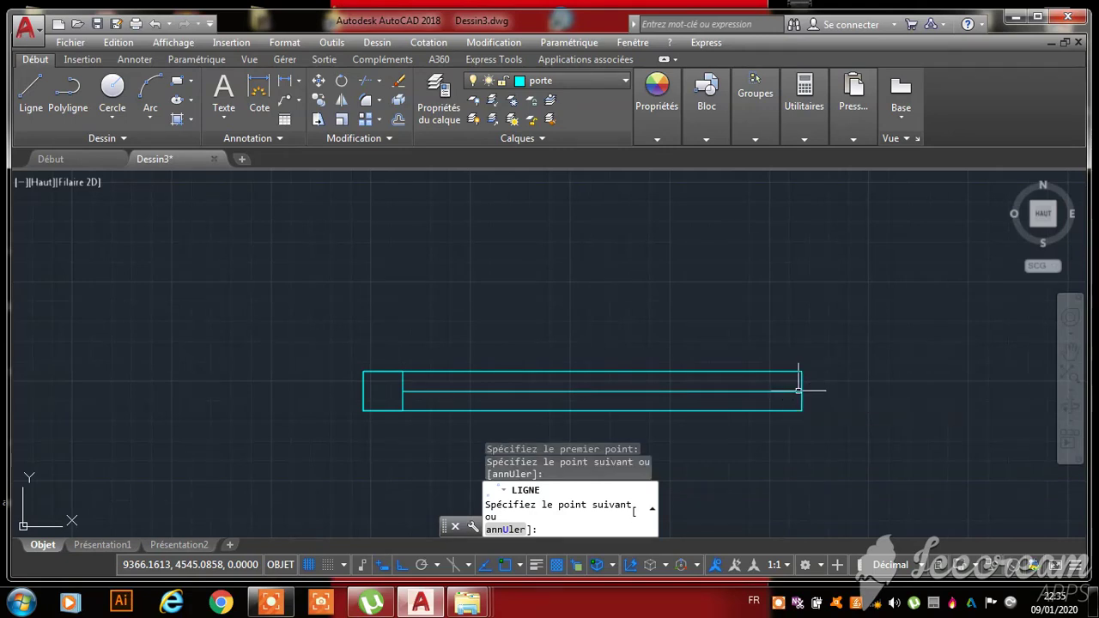
key(Escape)
key(Escape)
key(Escape)
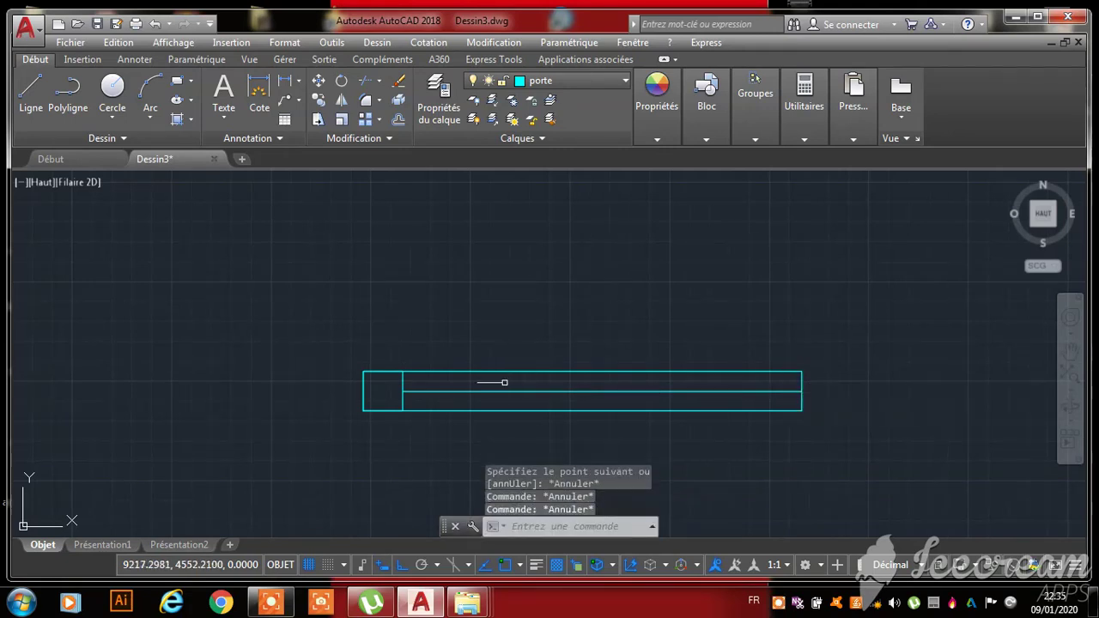
- Offset the horizontal centre line by 5 both upward and downward inside the long rectangle
click(397, 118)
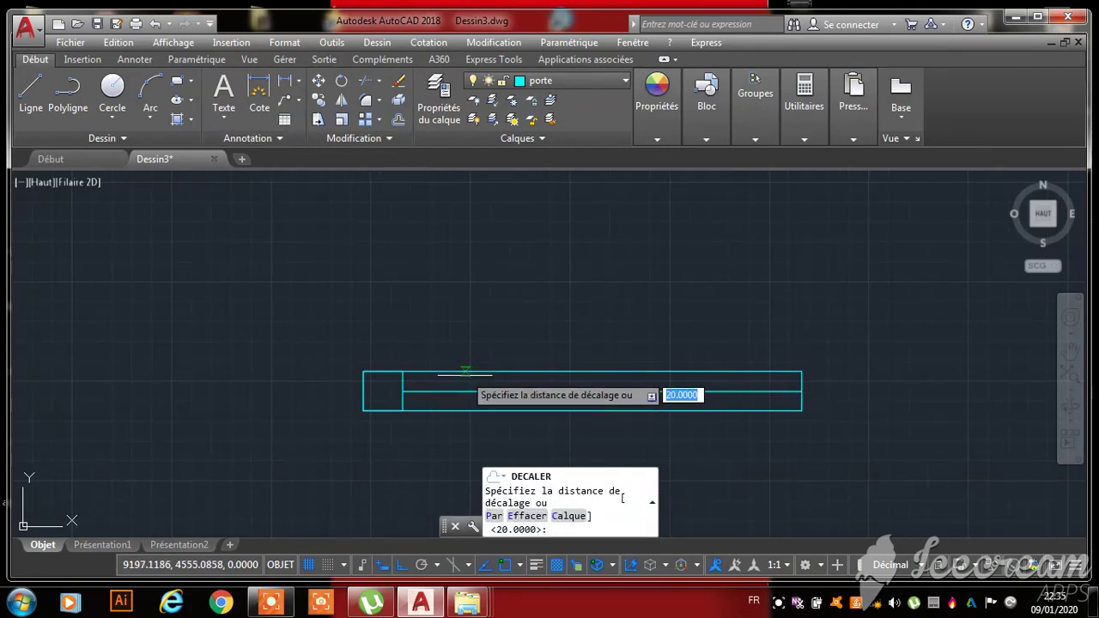
text(5)
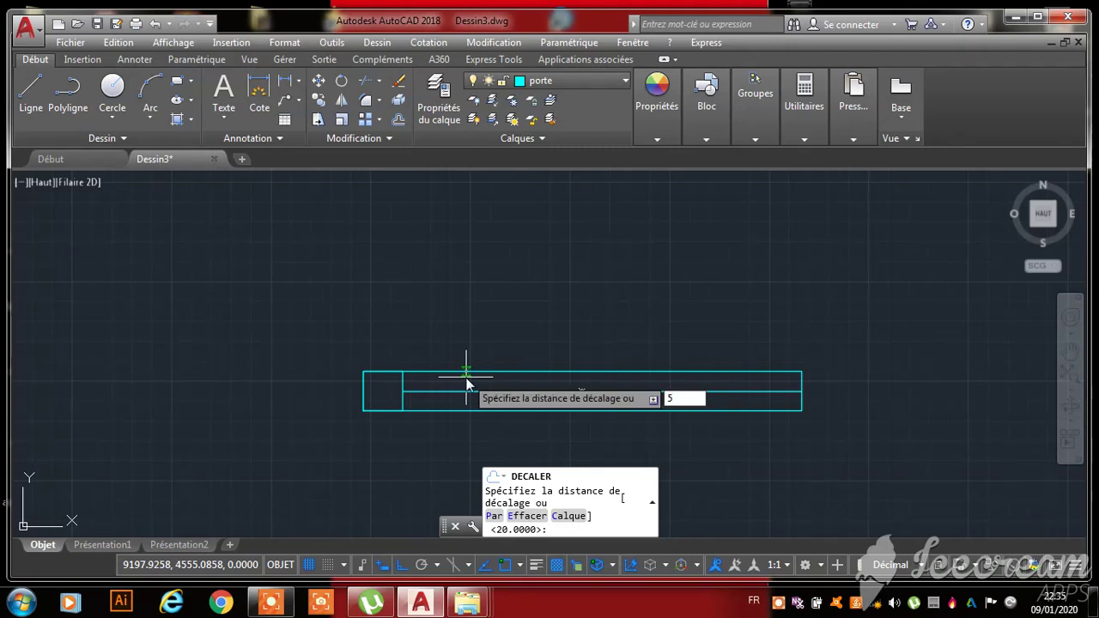
key(Return)
click(484, 390)
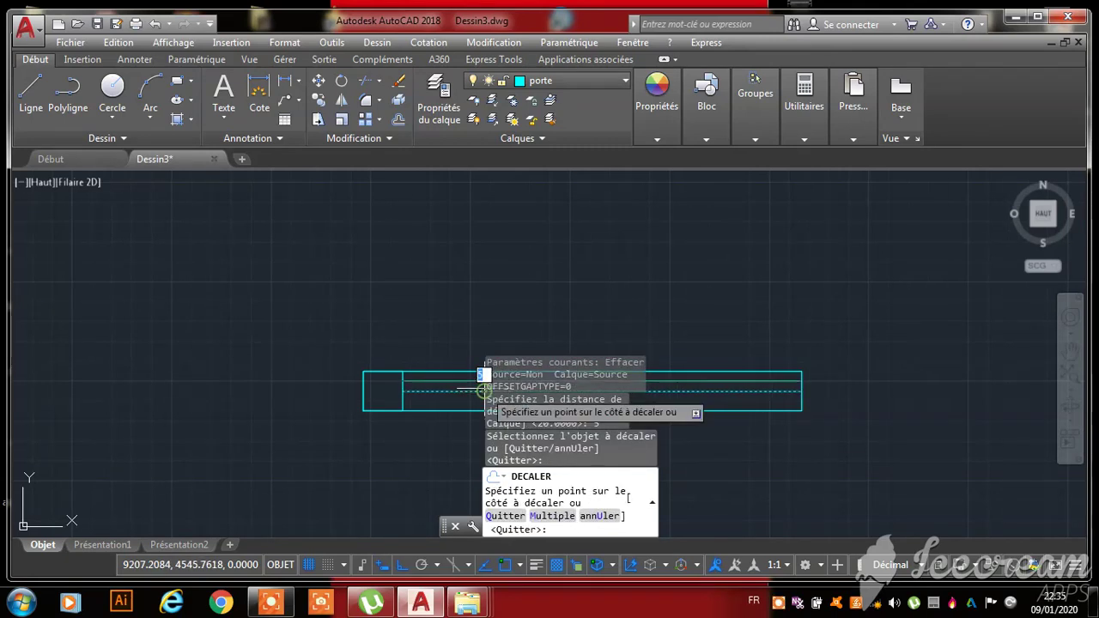
click(486, 360)
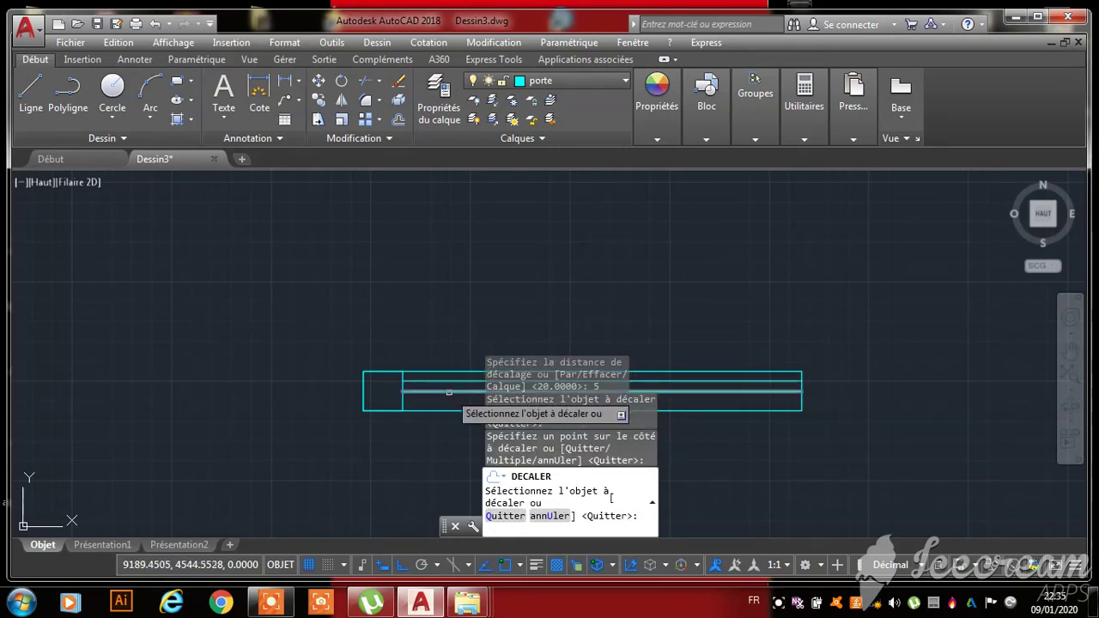
click(448, 392)
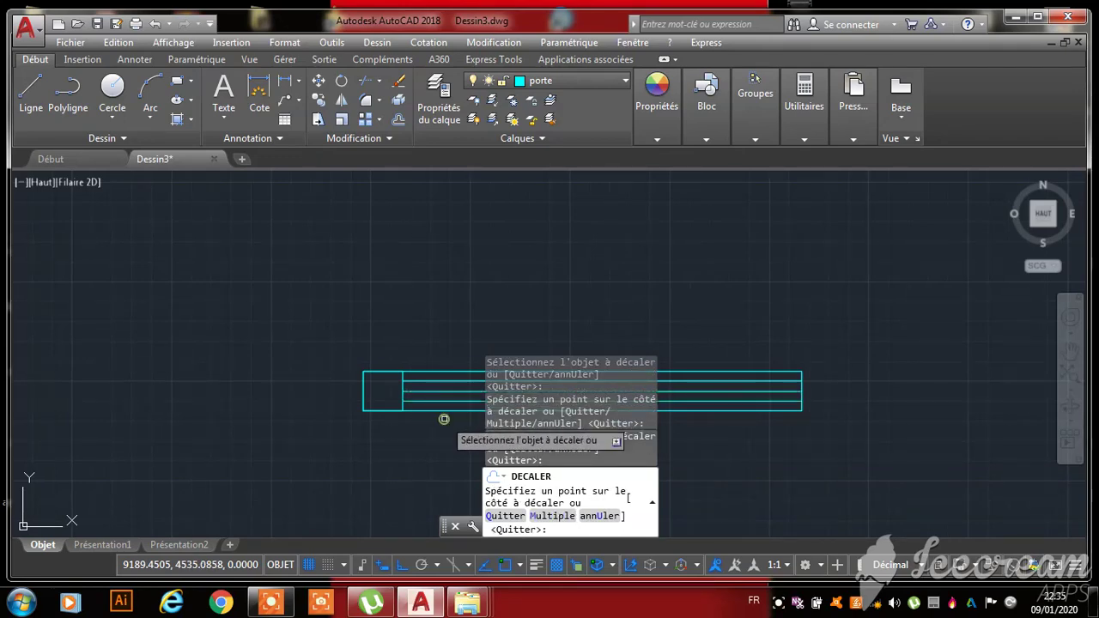
click(443, 419)
key(Escape)
key(Escape)
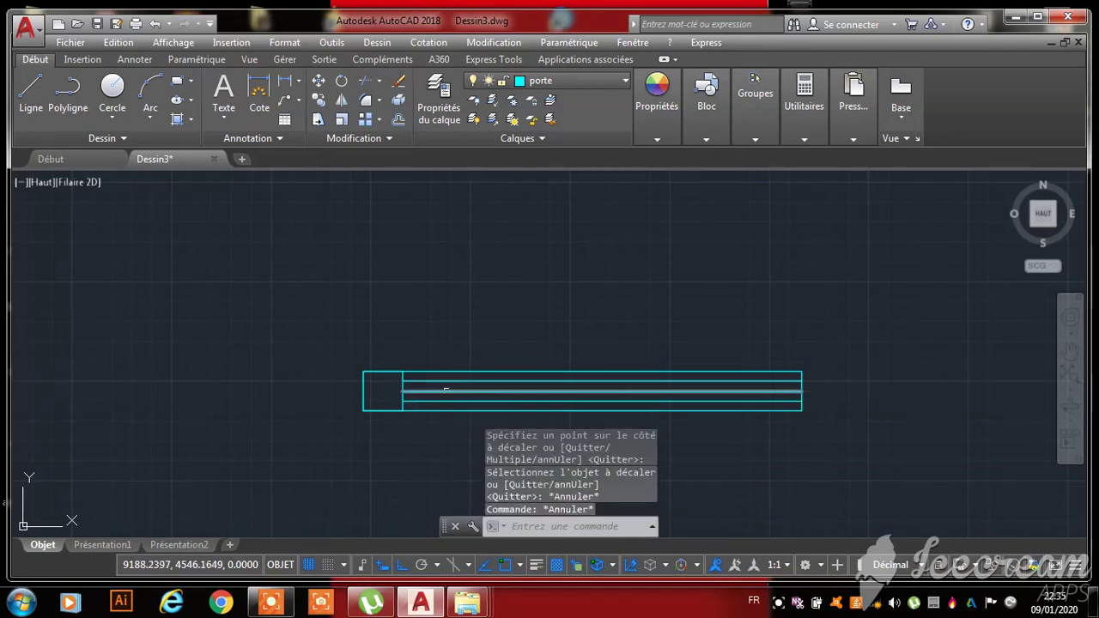
- Erase the original centre line between the two offset lines
click(446, 392)
right_click(461, 324)
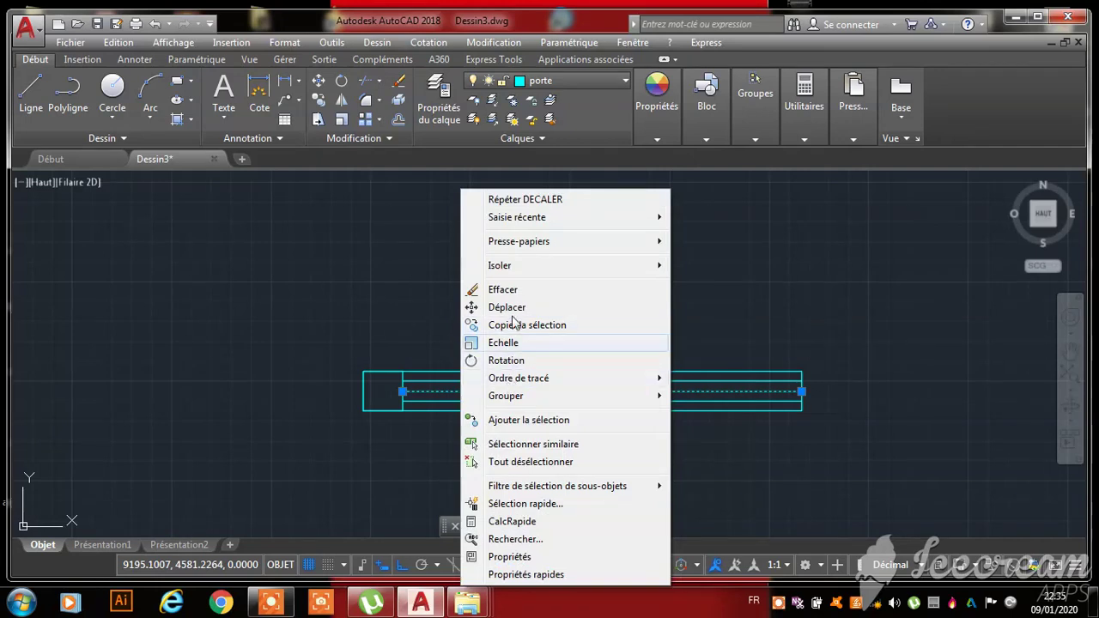
click(515, 290)
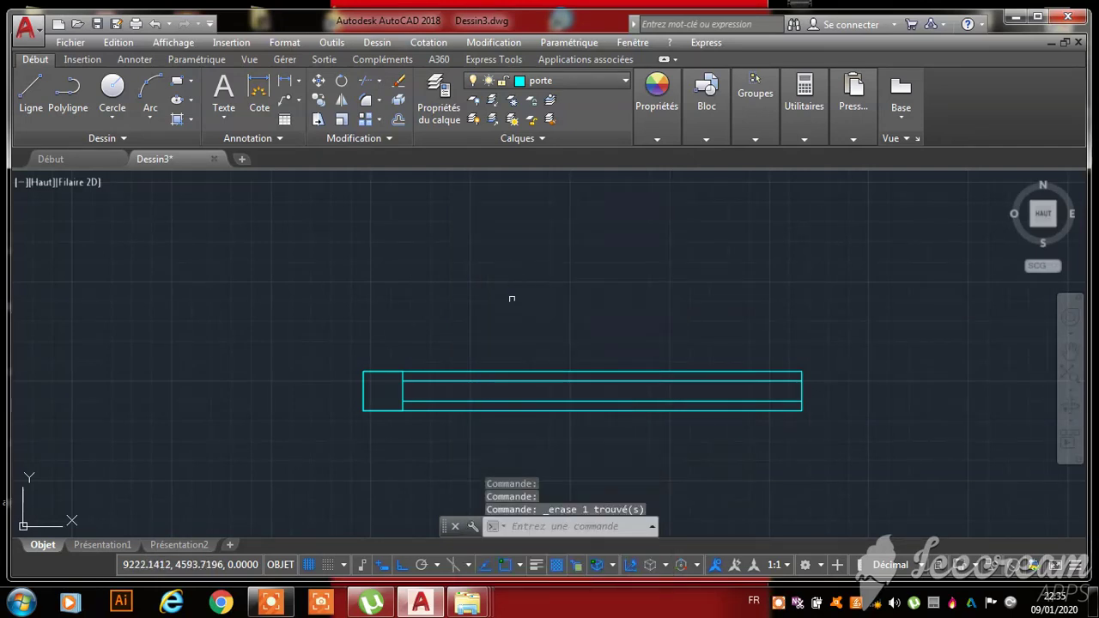
- Rotate the whole door element 90° about its lower-left corner so that it stands upright
scroll(515, 305, down, 3)
click(665, 298)
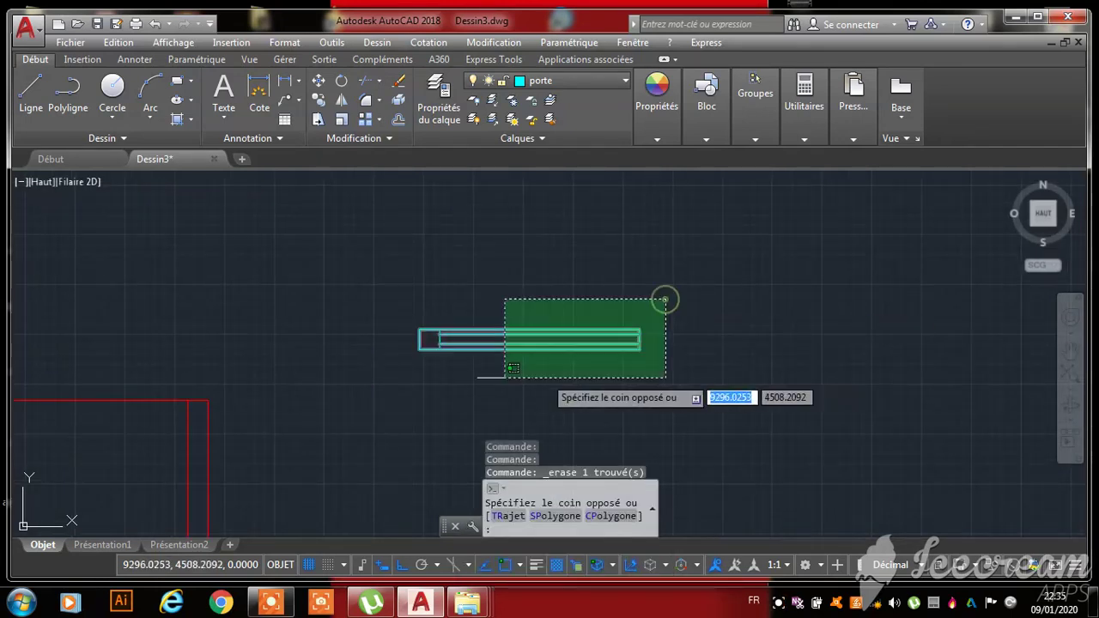
click(366, 408)
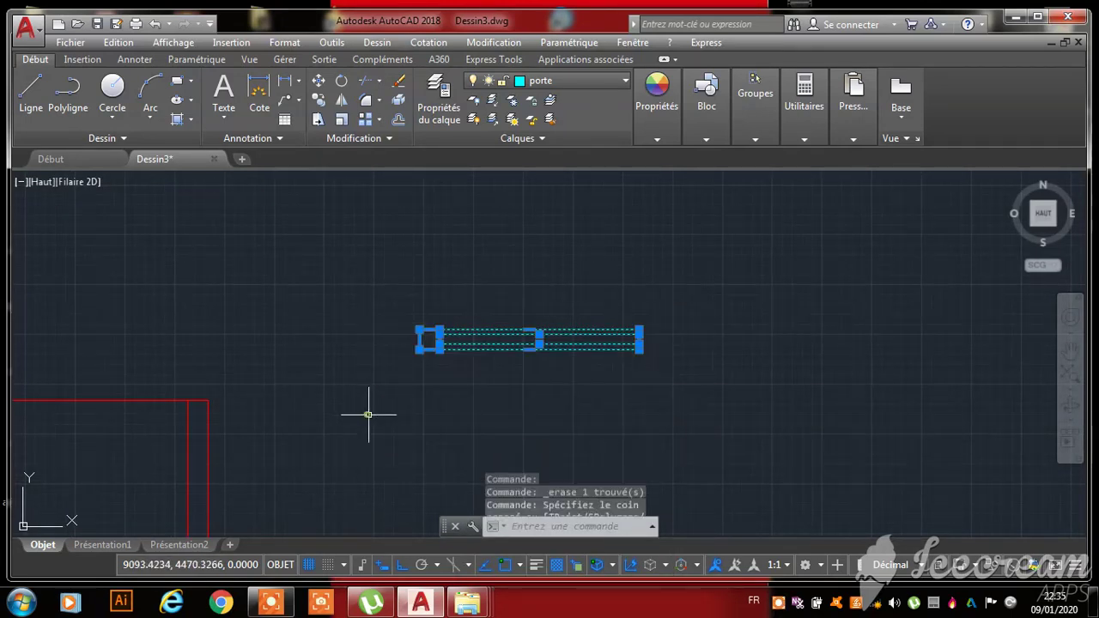
click(342, 82)
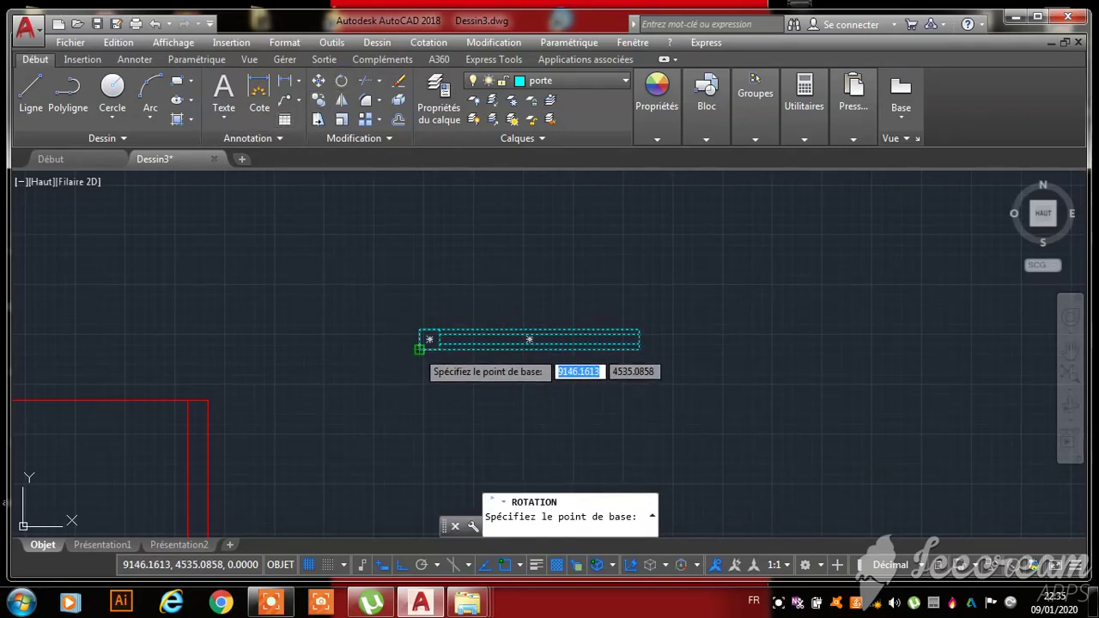
click(417, 347)
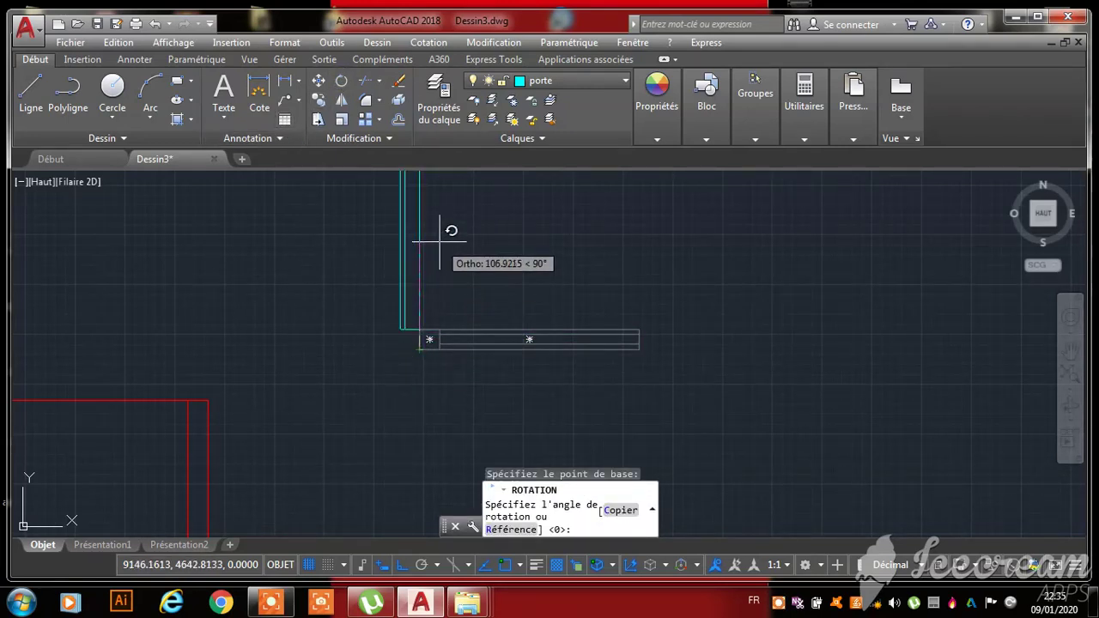
click(436, 194)
scroll(426, 342, down, 5)
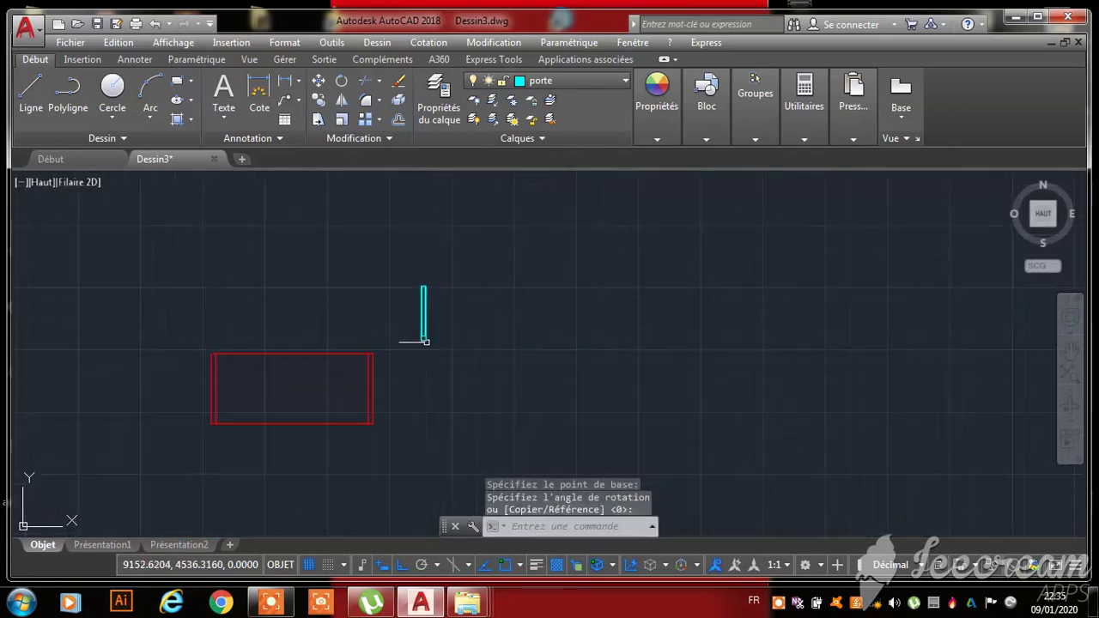
click(440, 243)
click(400, 380)
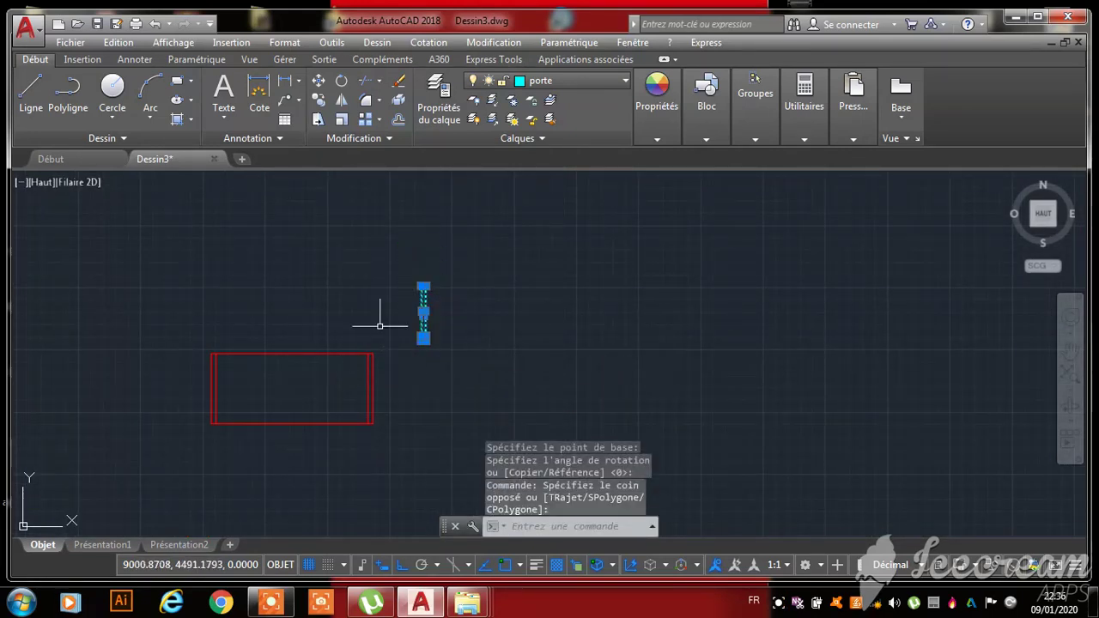
click(316, 83)
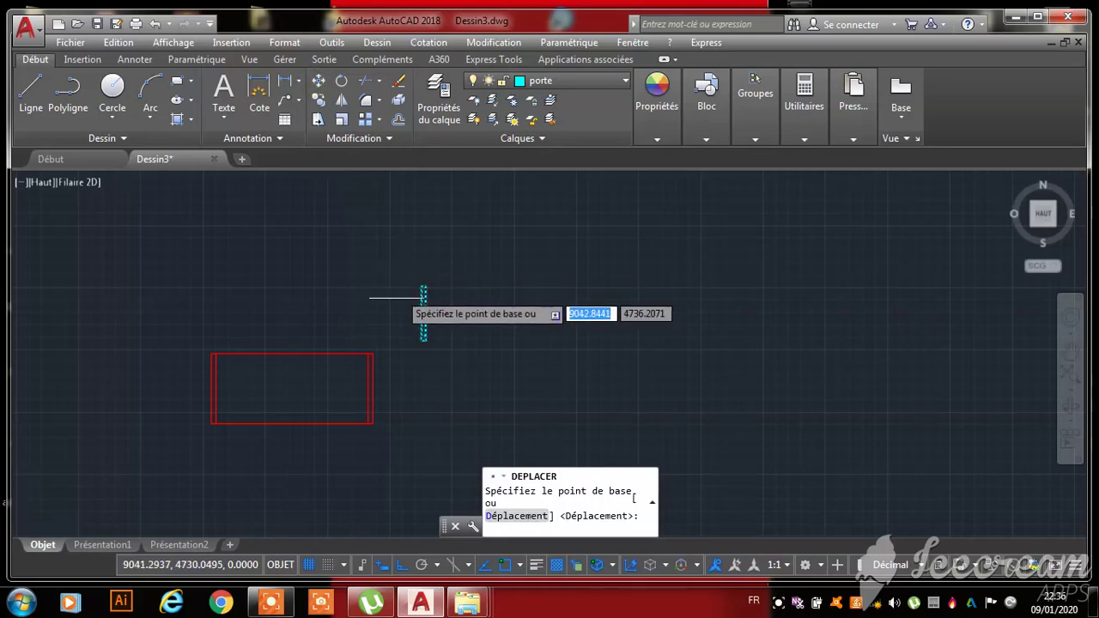
scroll(412, 299, up, 5)
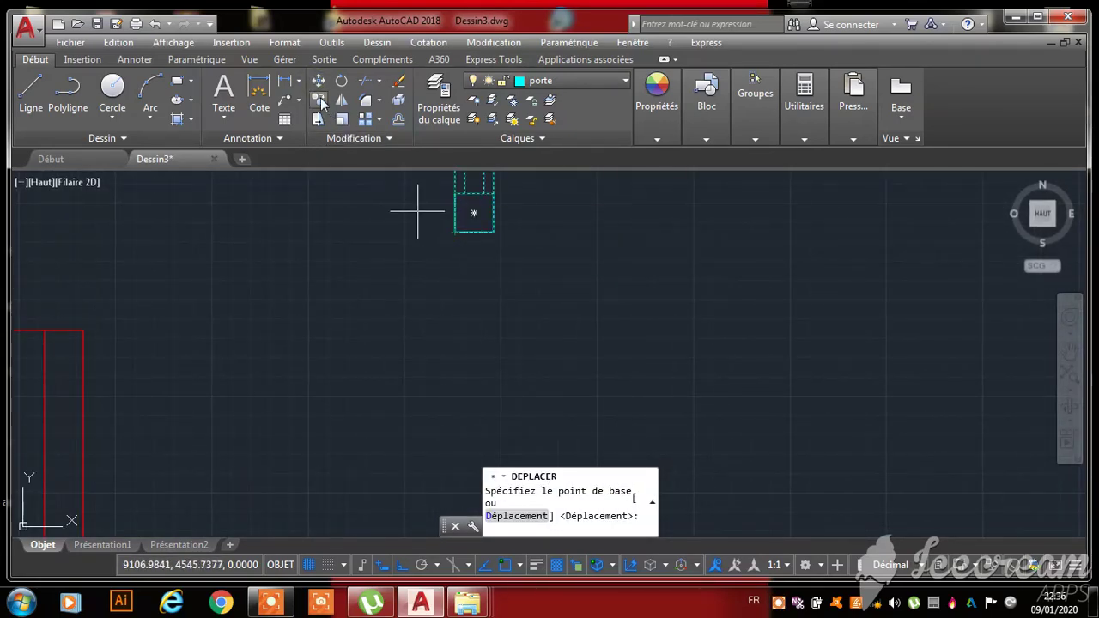
click(318, 101)
scroll(537, 361, down, 5)
key(Escape)
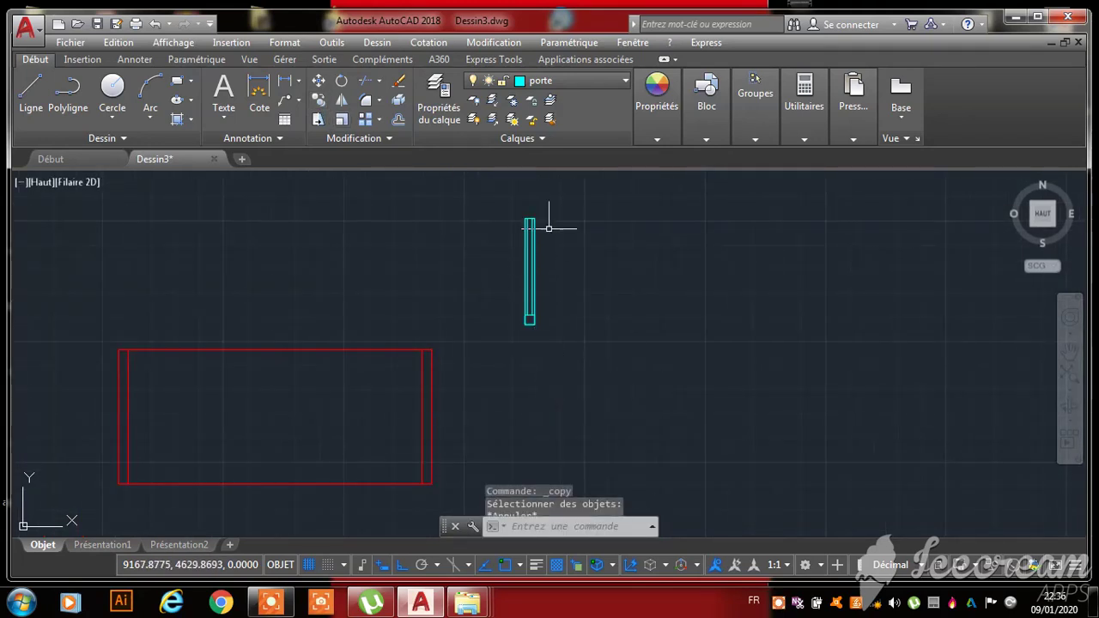
- Copy the upright door element from its lower-left corner to the inner bottom corner of the section's right-hand wall
click(557, 201)
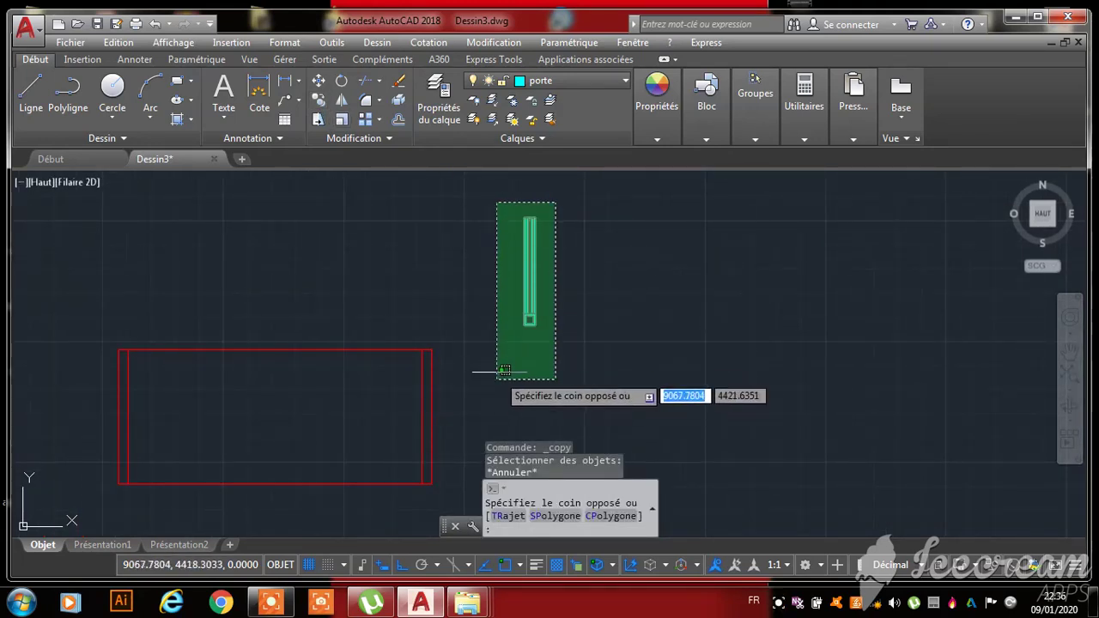
click(500, 369)
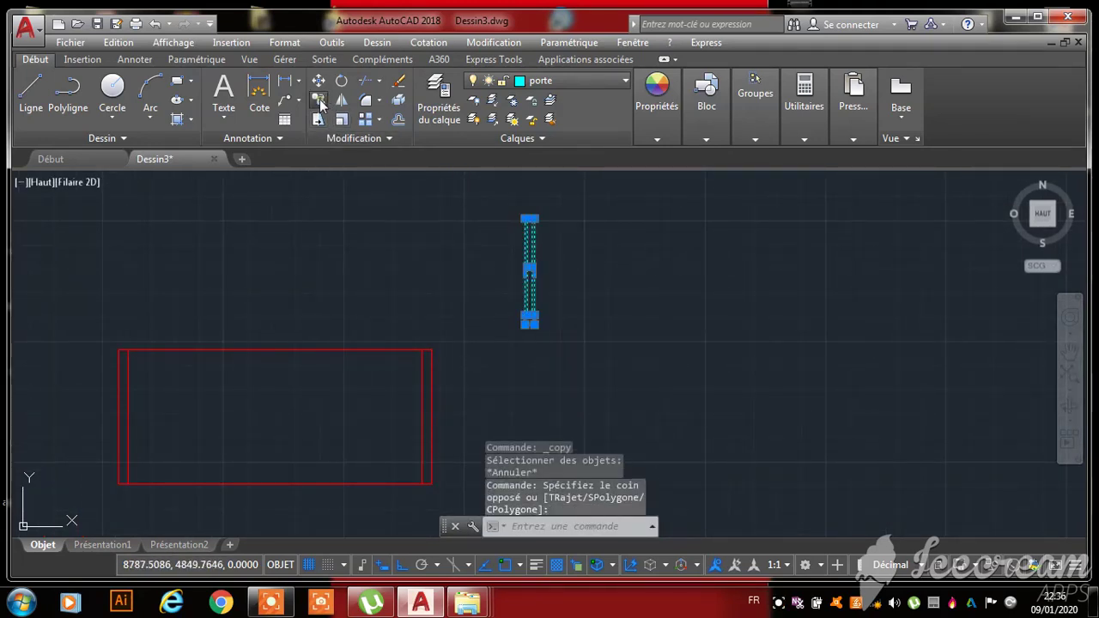
click(320, 101)
scroll(509, 361, up, 5)
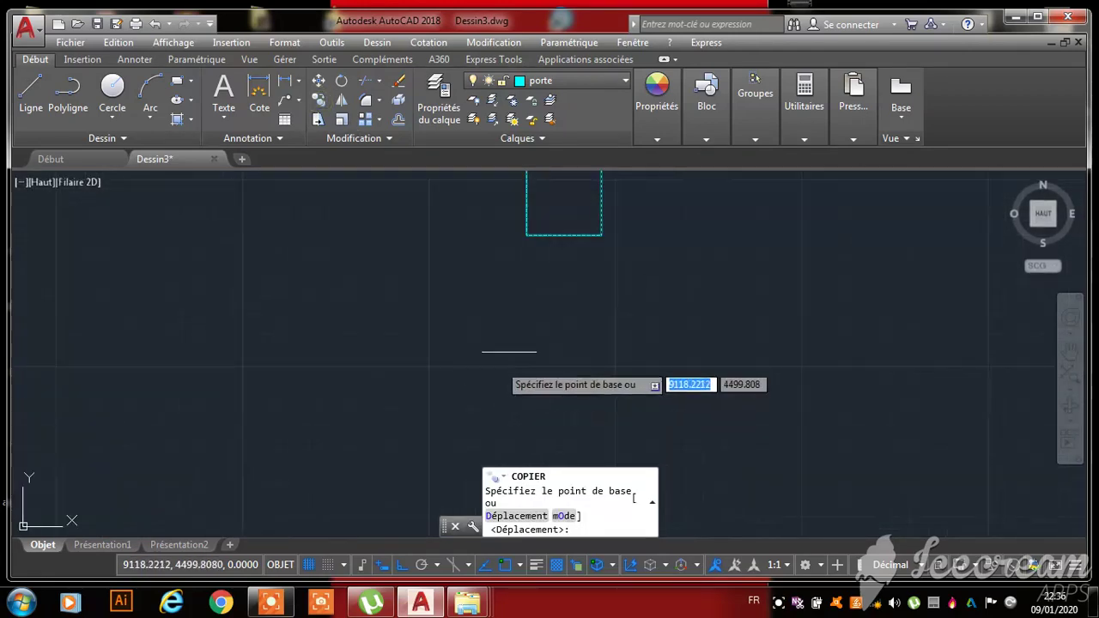
scroll(486, 293, down, 3)
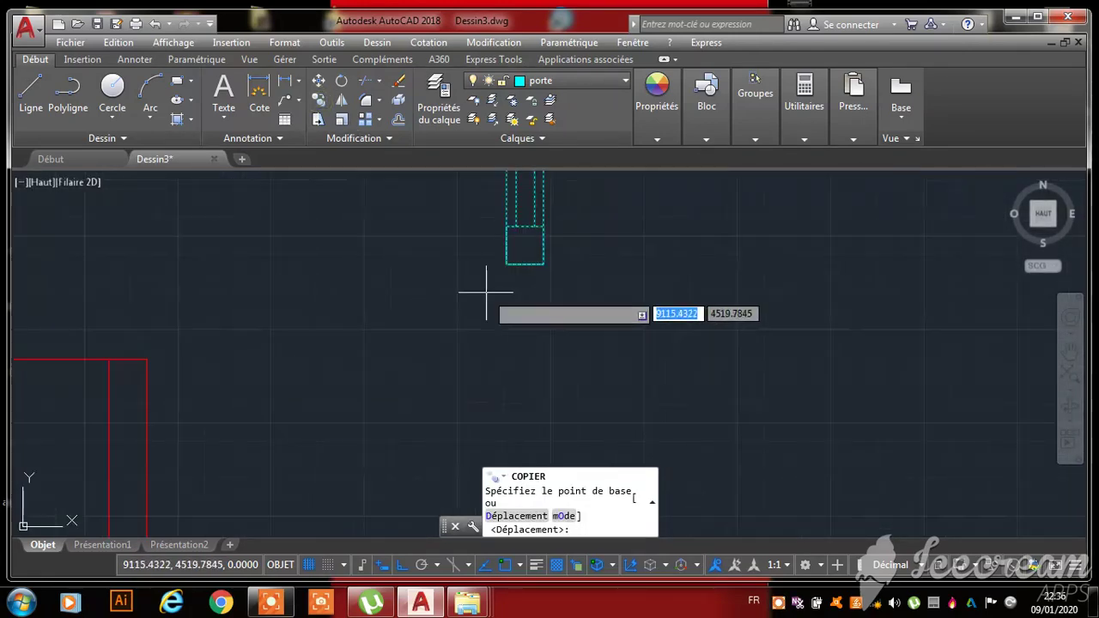
click(506, 264)
scroll(445, 264, down, 3)
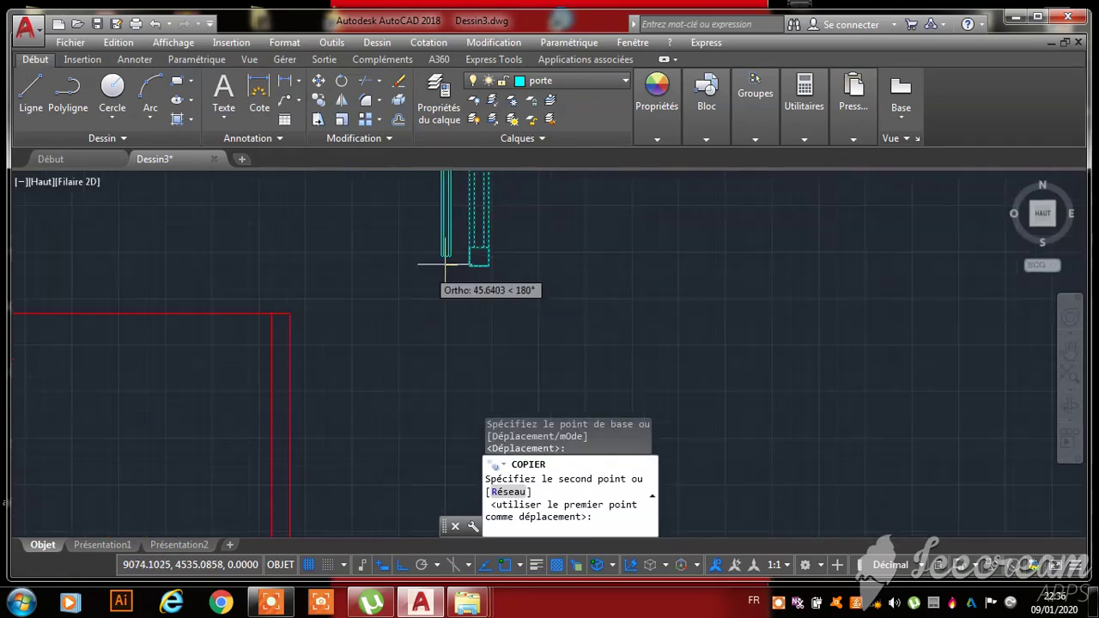
scroll(445, 264, down, 3)
scroll(373, 434, up, 5)
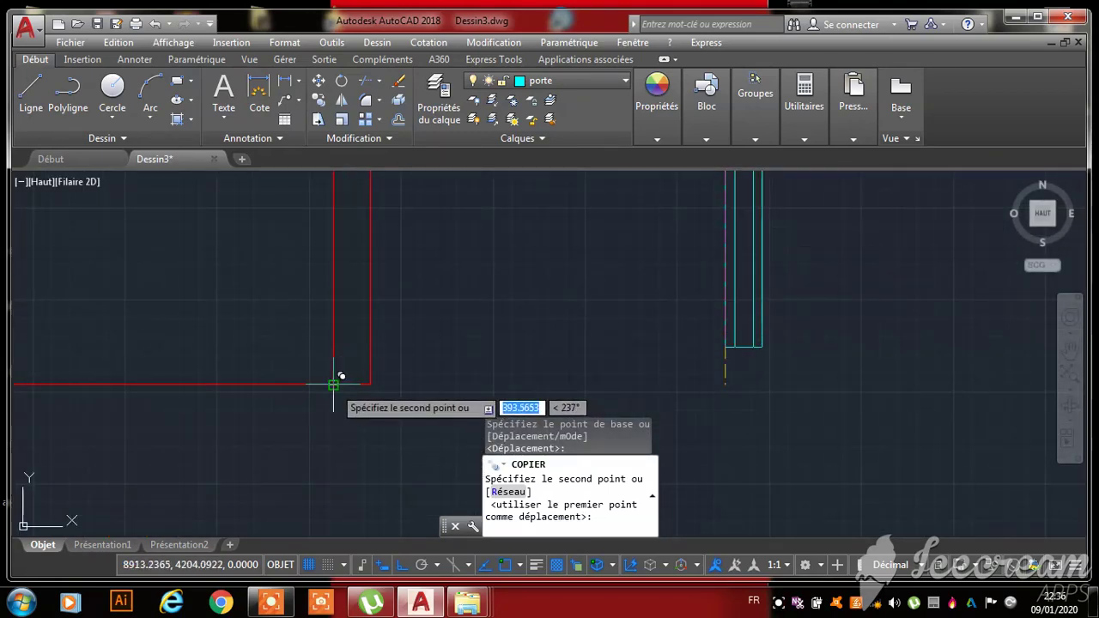
click(333, 383)
scroll(363, 377, down, 2)
key(Escape)
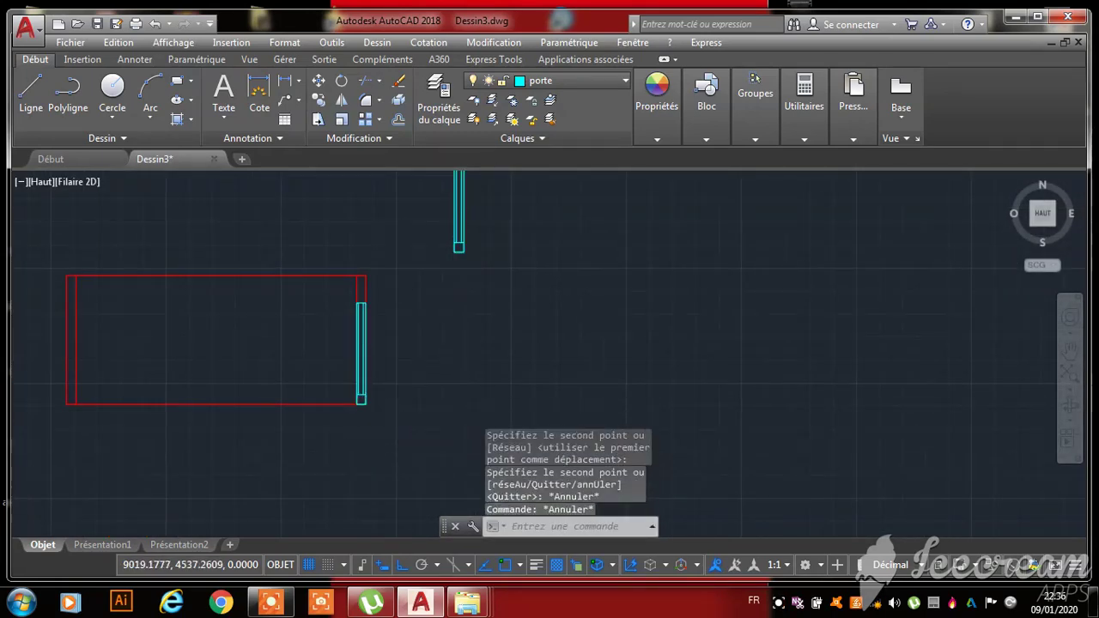
- Examine the floor plan along the section line, comparing the positions of the entrance door and the inner doors
scroll(394, 399, down, 8)
scroll(322, 437, up, 6)
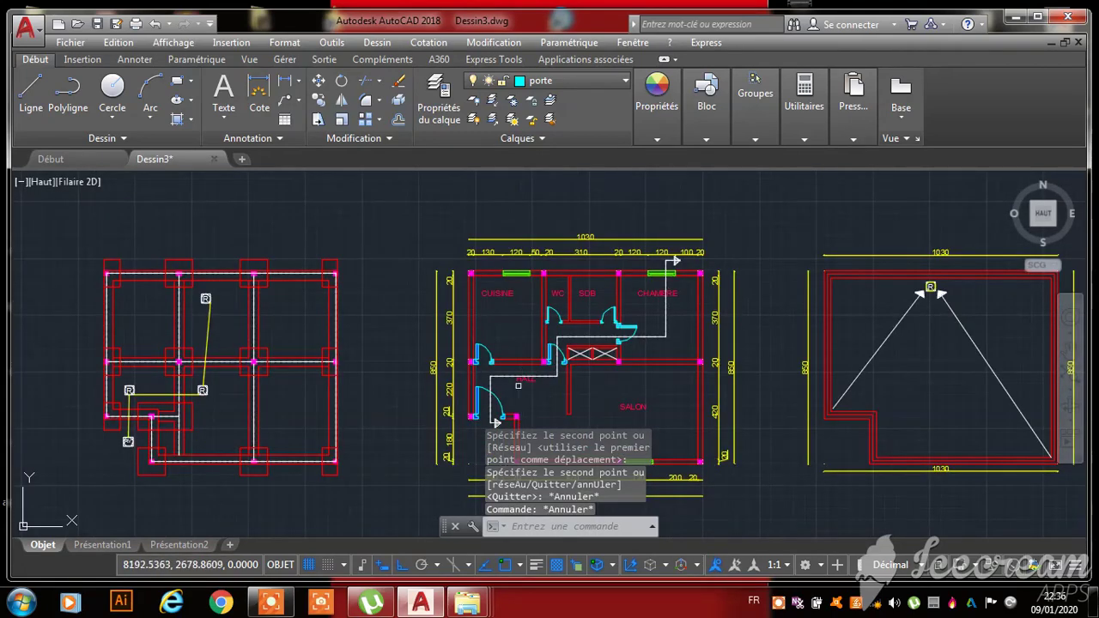
scroll(506, 382, down, 2)
scroll(487, 373, up, 5)
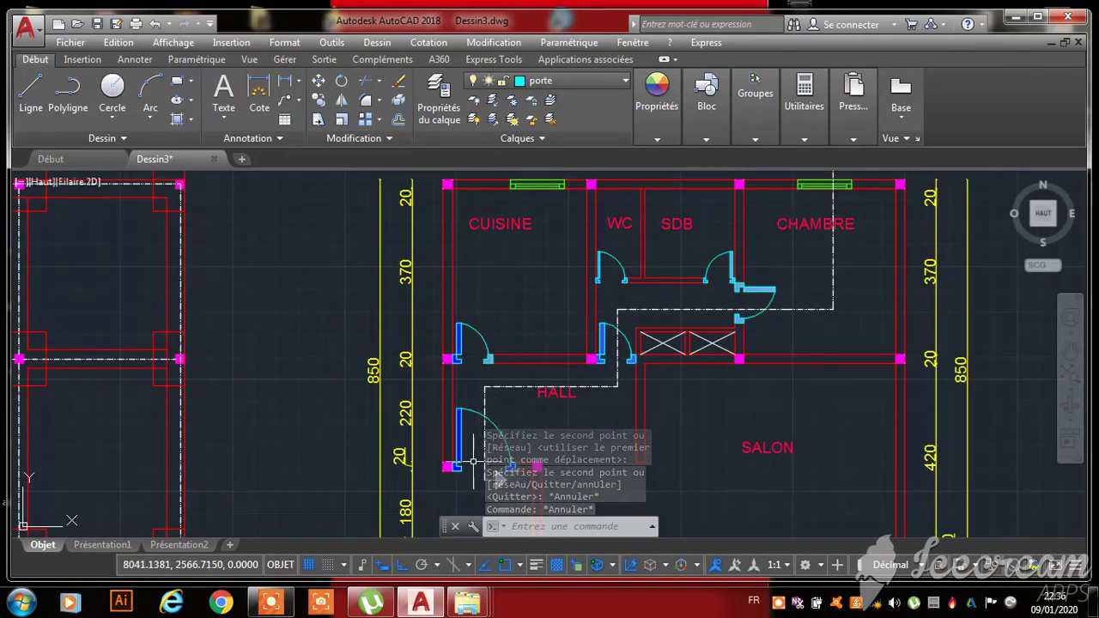
scroll(506, 404, down, 6)
scroll(504, 421, up, 6)
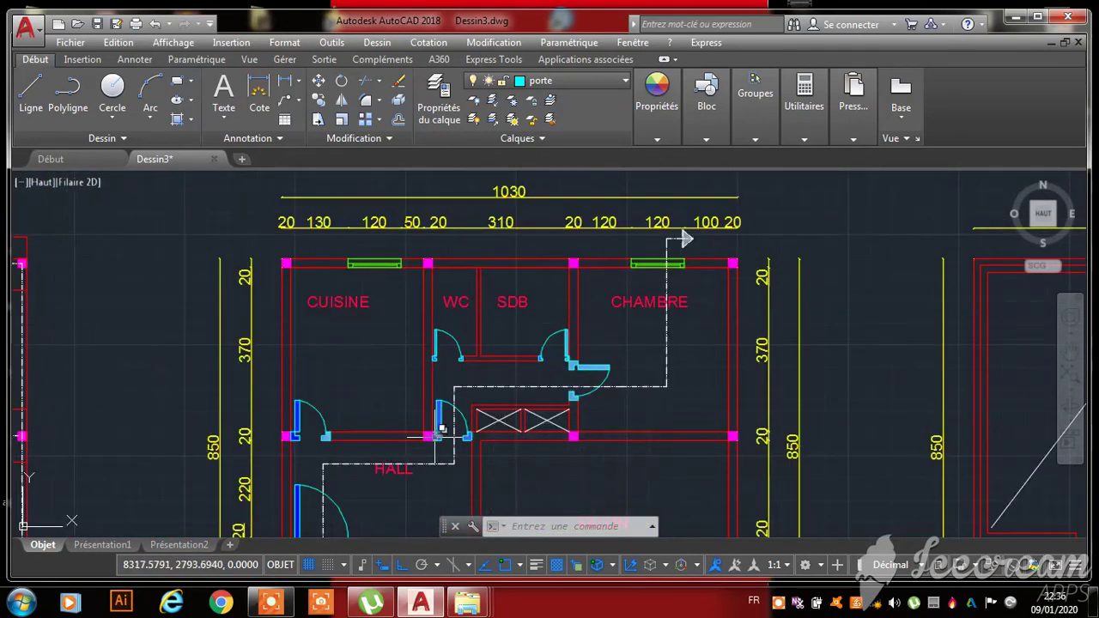
scroll(323, 456, down, 3)
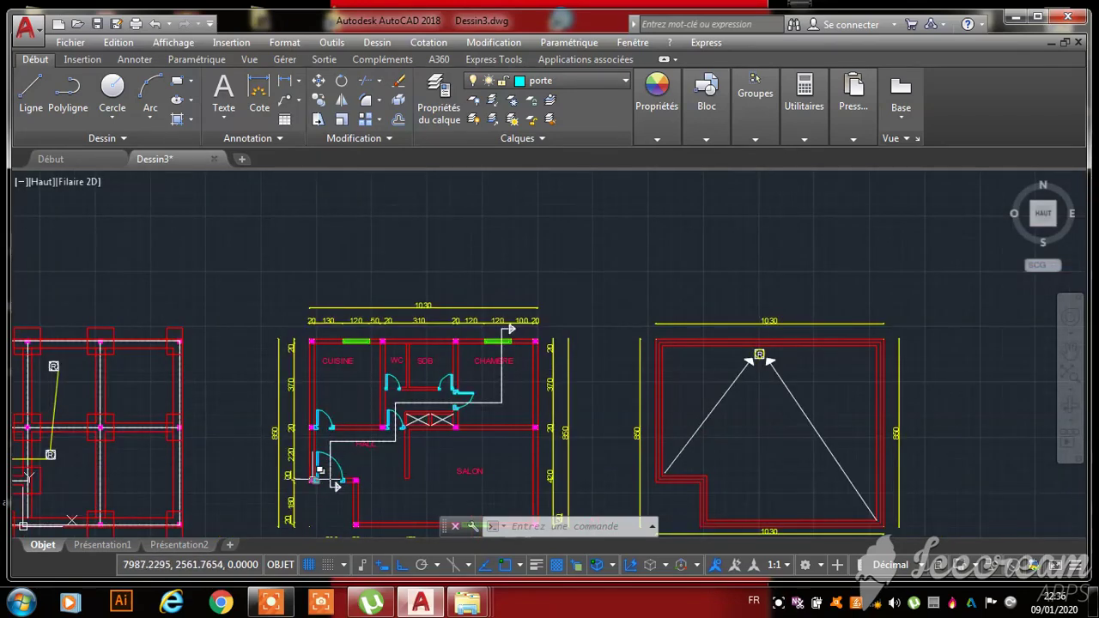
scroll(398, 428, up, 3)
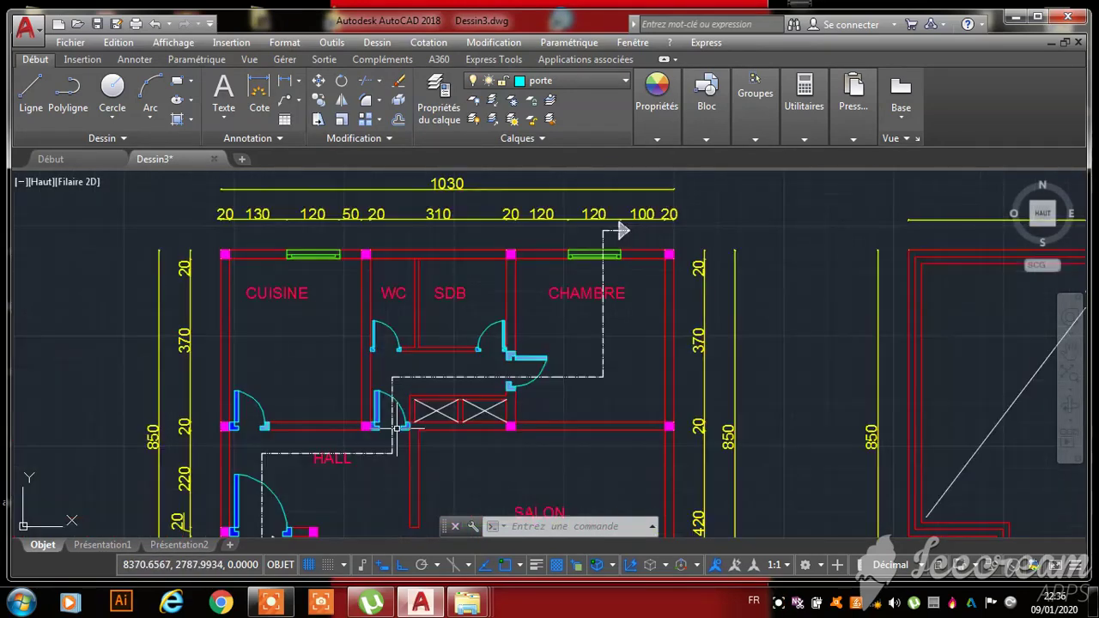
- Measure the depth of the hall in the plan with a linear dimension between the column corners at its left wall, without placing it
scroll(387, 417, down, 3)
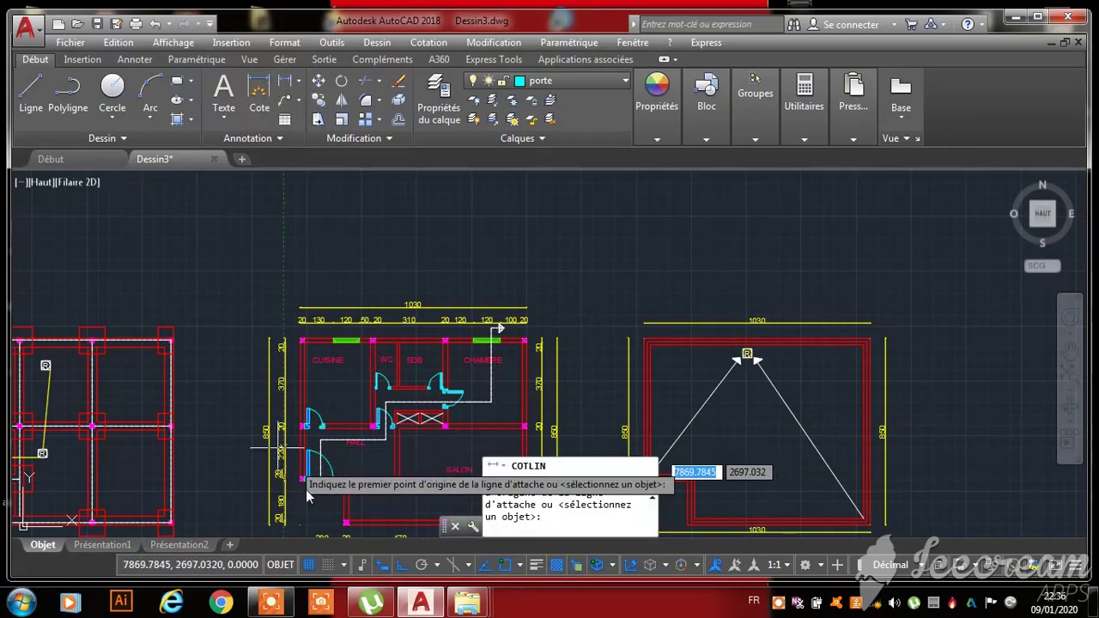
scroll(302, 474, up, 6)
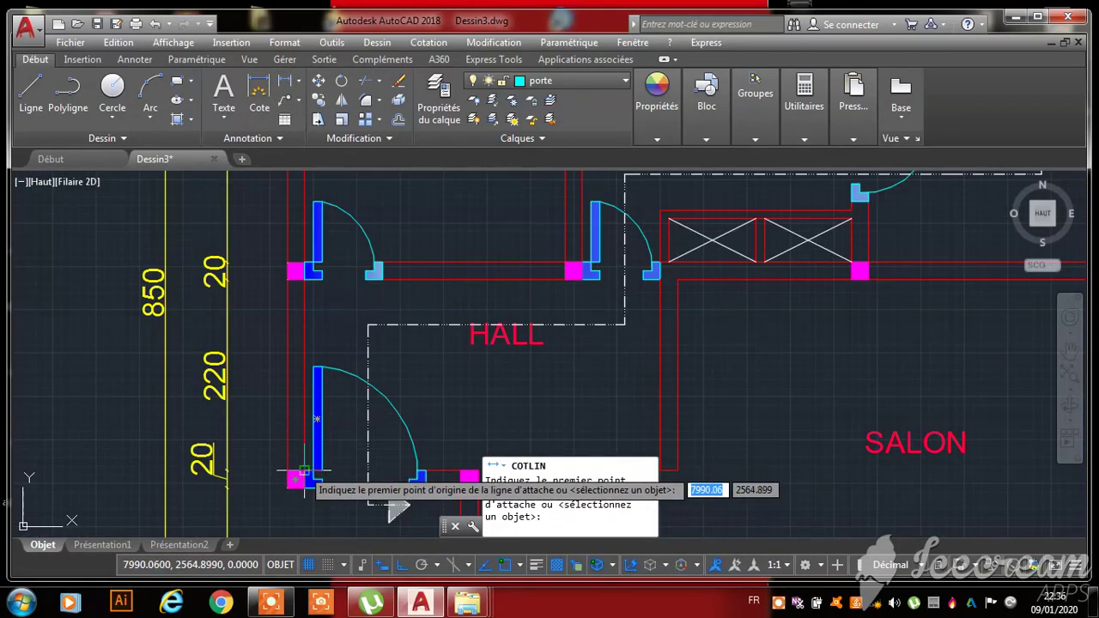
click(303, 471)
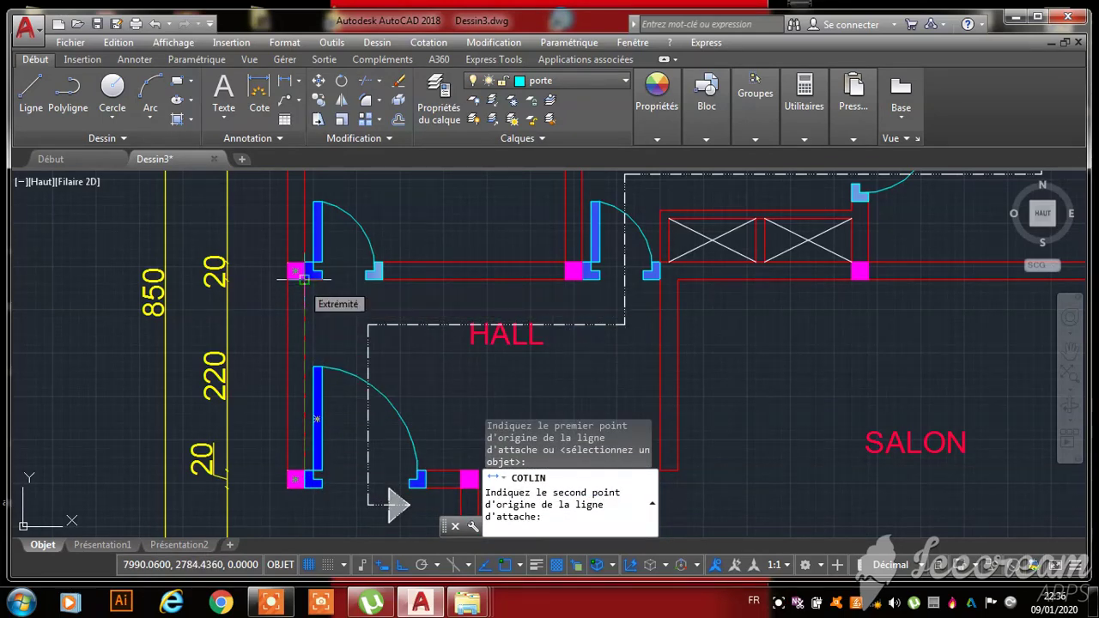
key(Escape)
scroll(292, 343, down, 8)
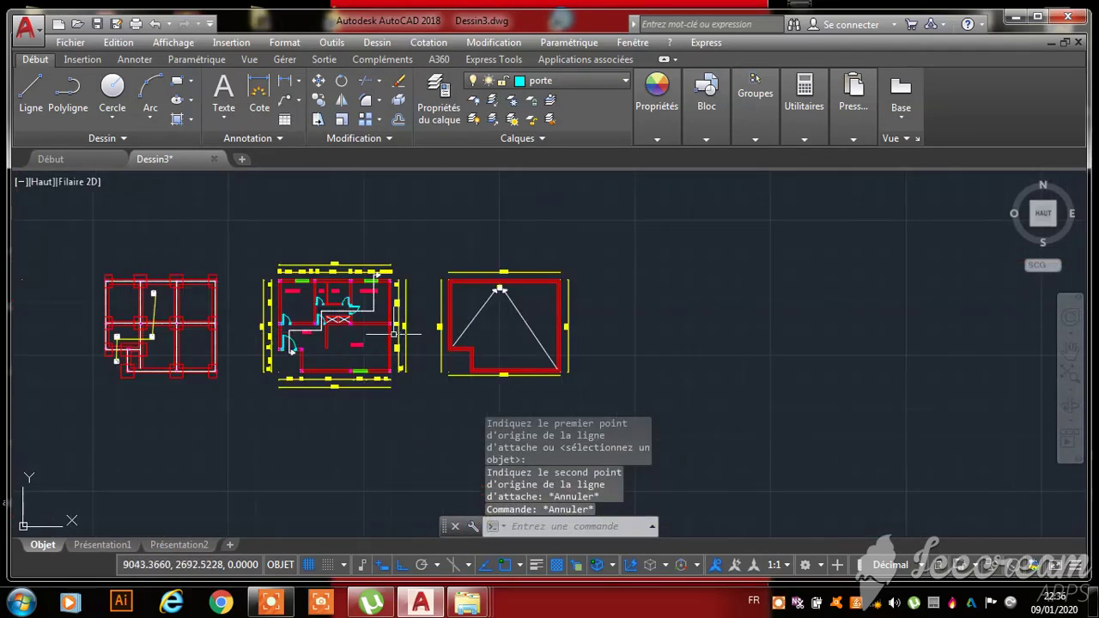
scroll(399, 322, down, 3)
scroll(380, 239, up, 6)
scroll(404, 224, up, 5)
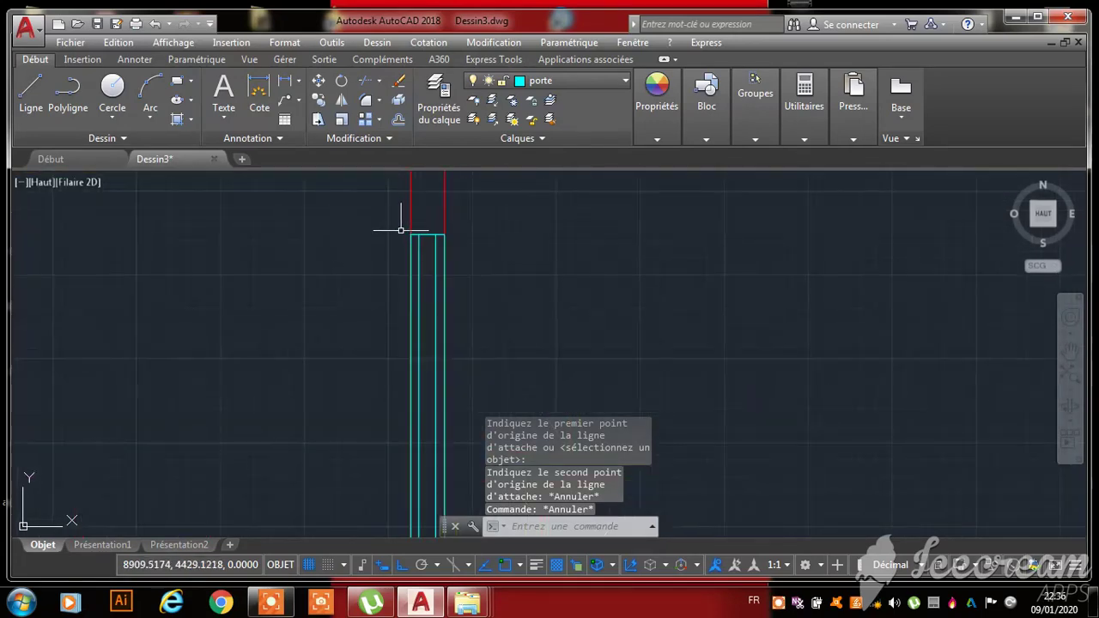
click(385, 215)
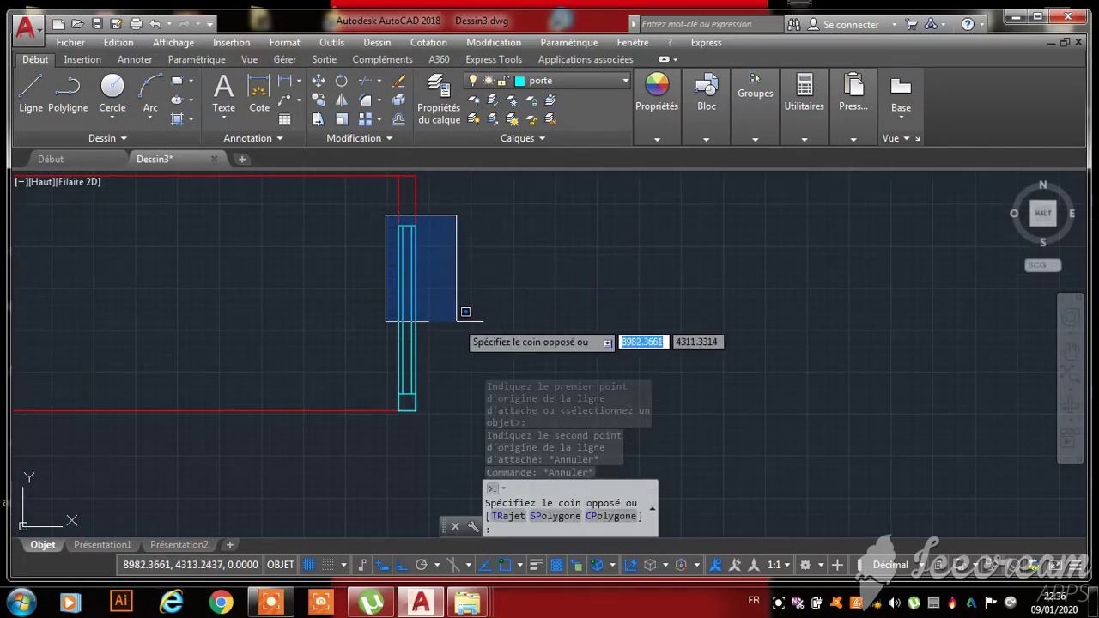
click(465, 438)
key(Escape)
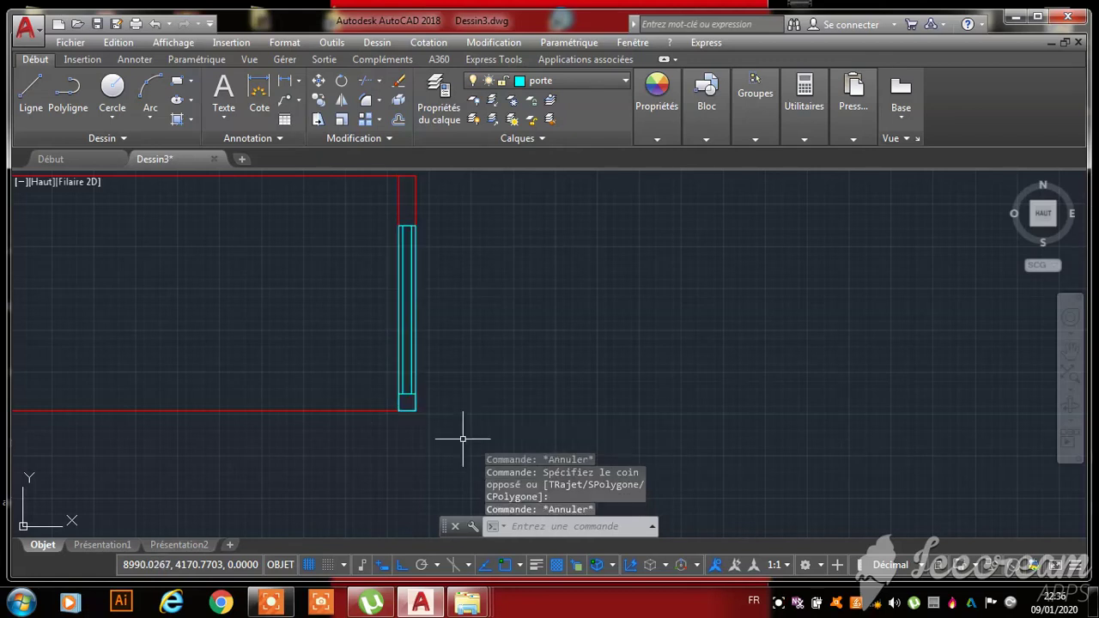
key(Escape)
- Draw a line 220 to the left from the lower-left corner of the section's right-hand door element, continuing vertically up to the section's upper edge
click(30, 99)
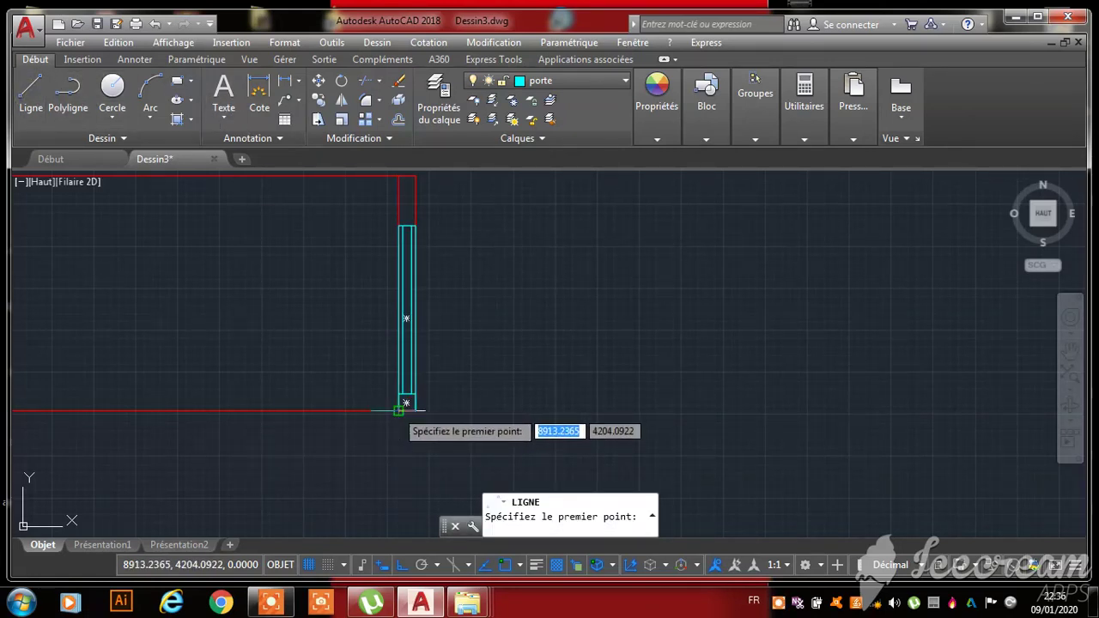
click(398, 409)
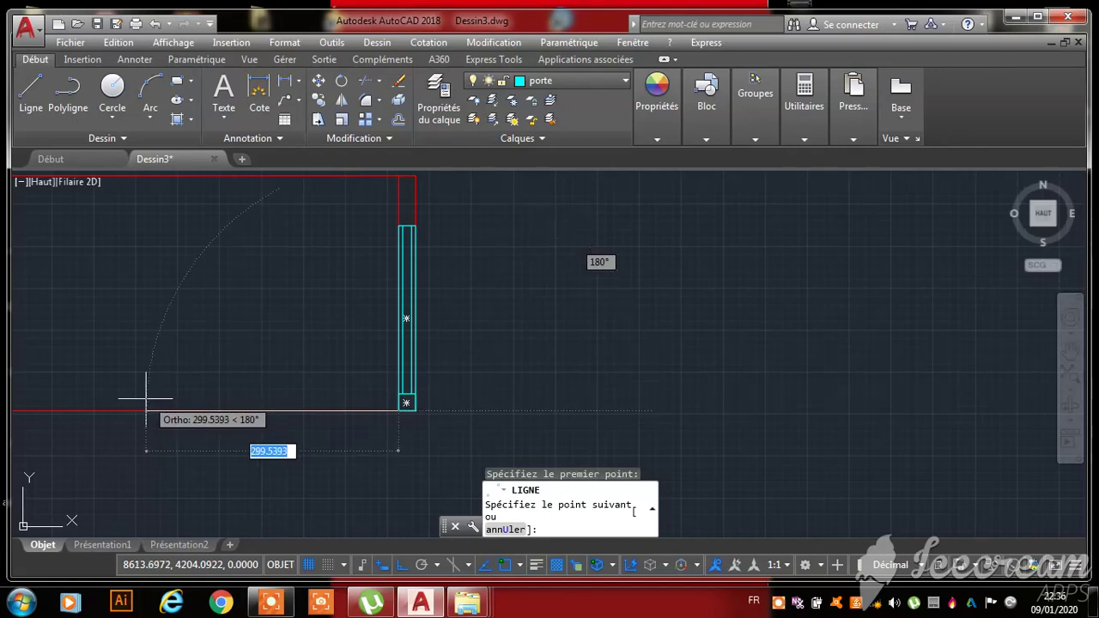
text(2)
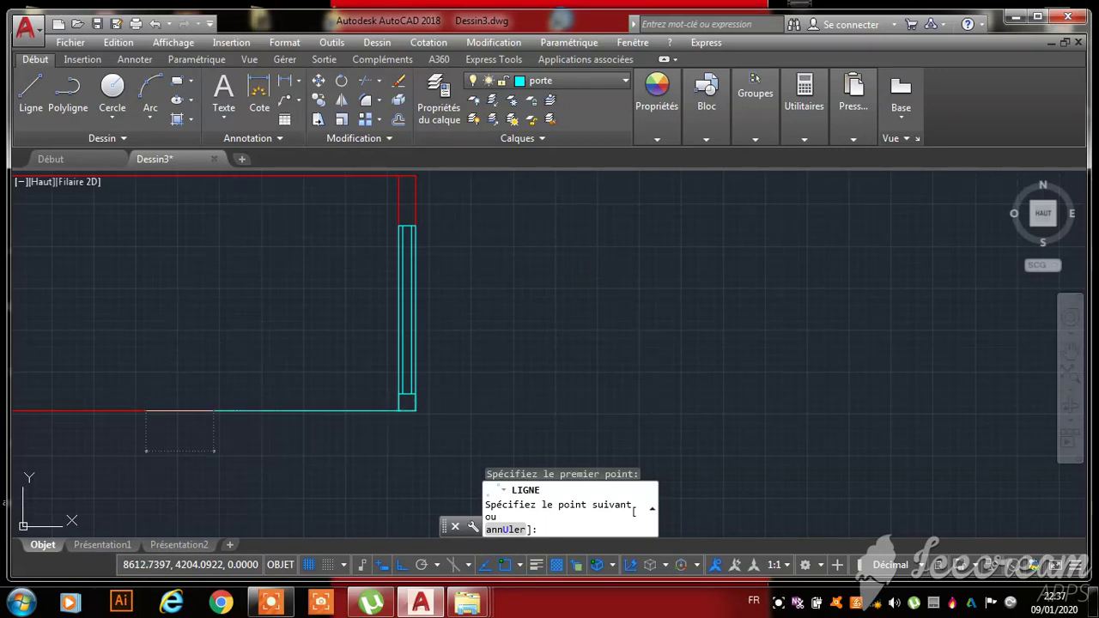
key(Return)
scroll(412, 383, down, 3)
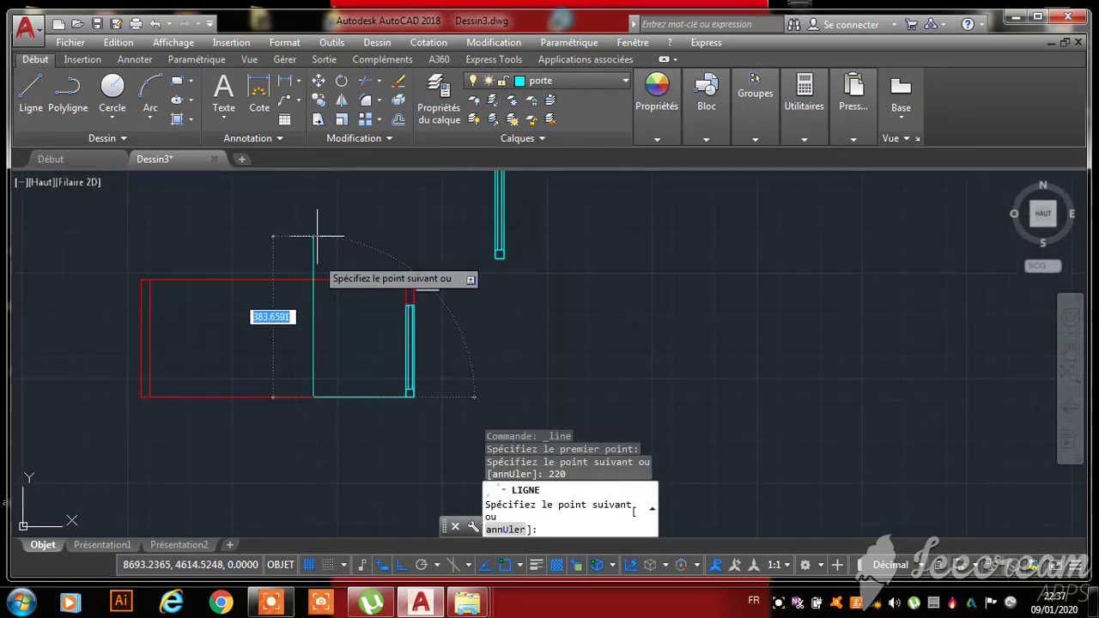
scroll(314, 263, up, 5)
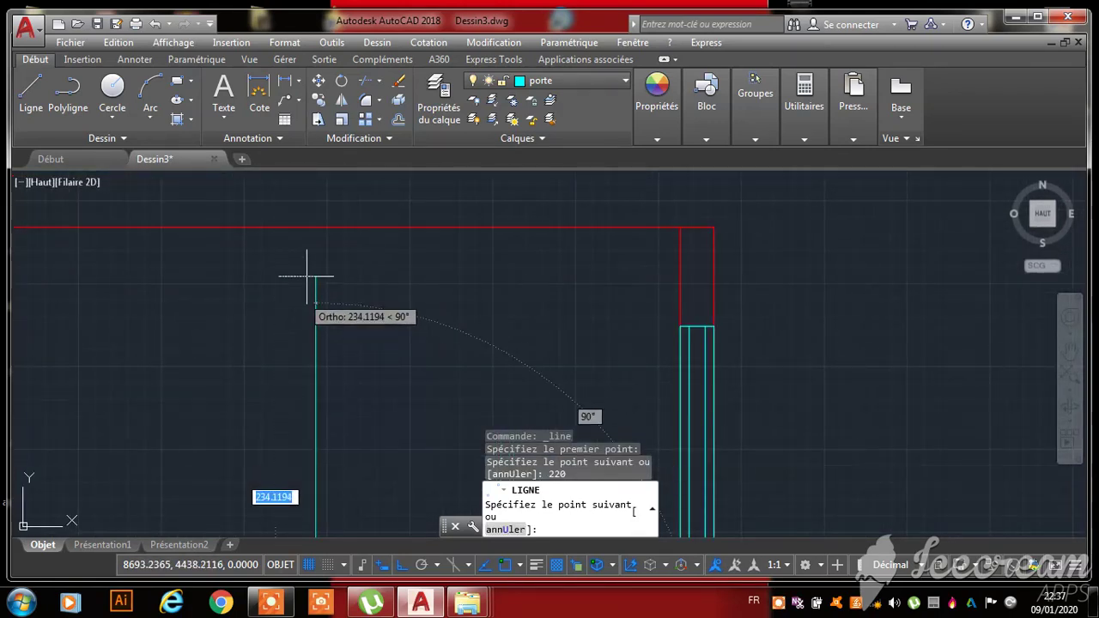
click(315, 227)
- Erase the horizontal helper line along the section's floor line, keeping the new vertical line
click(463, 508)
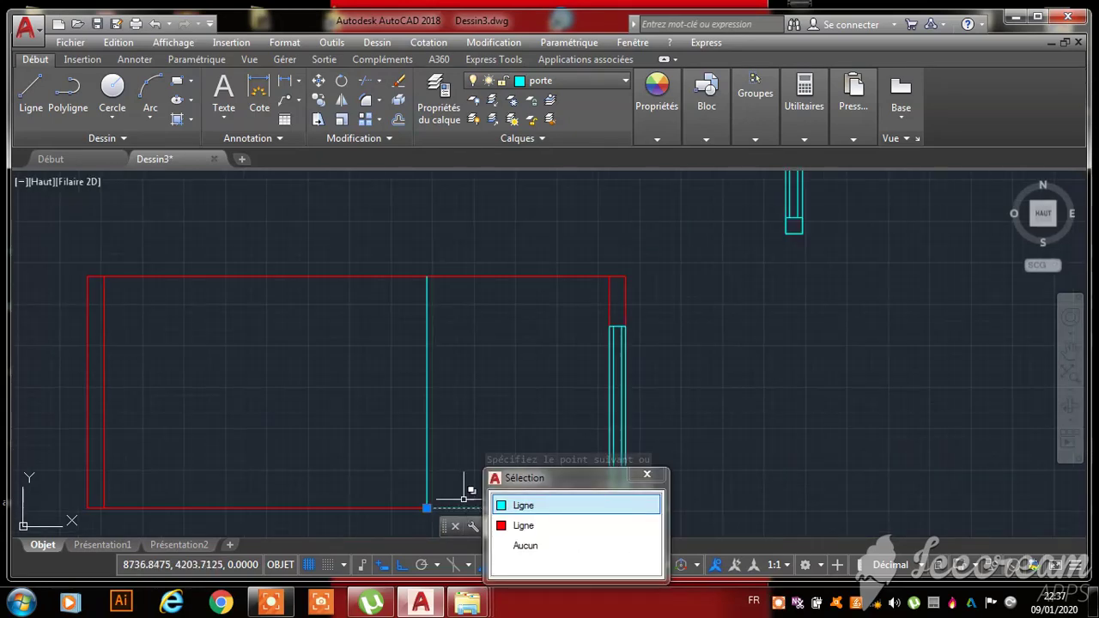
right_click(484, 399)
click(527, 103)
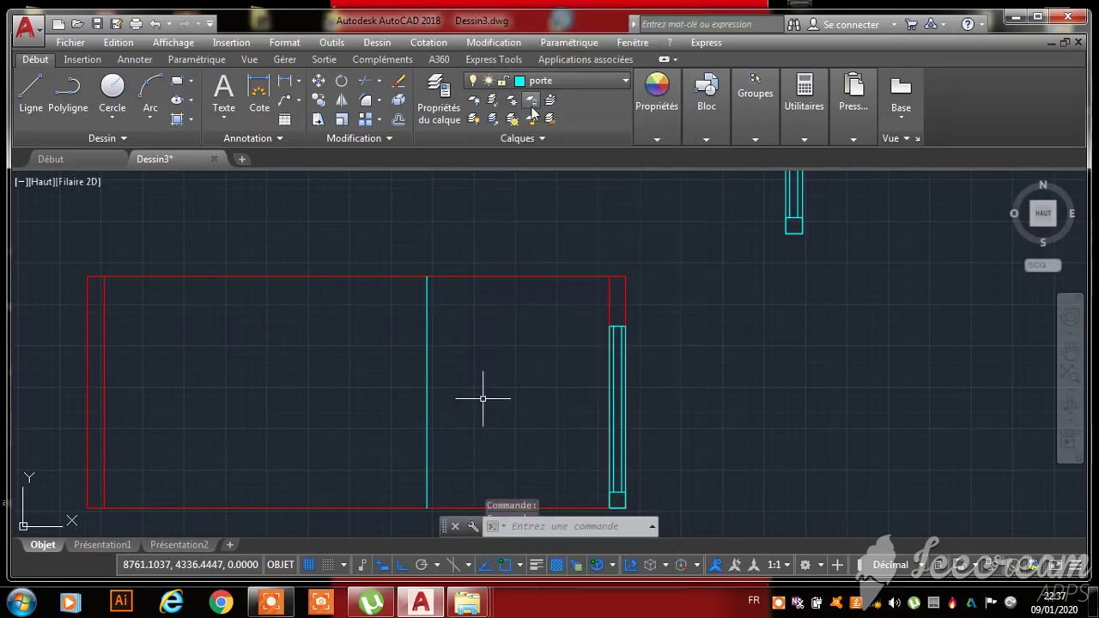
scroll(468, 382, down, 3)
scroll(461, 373, up, 2)
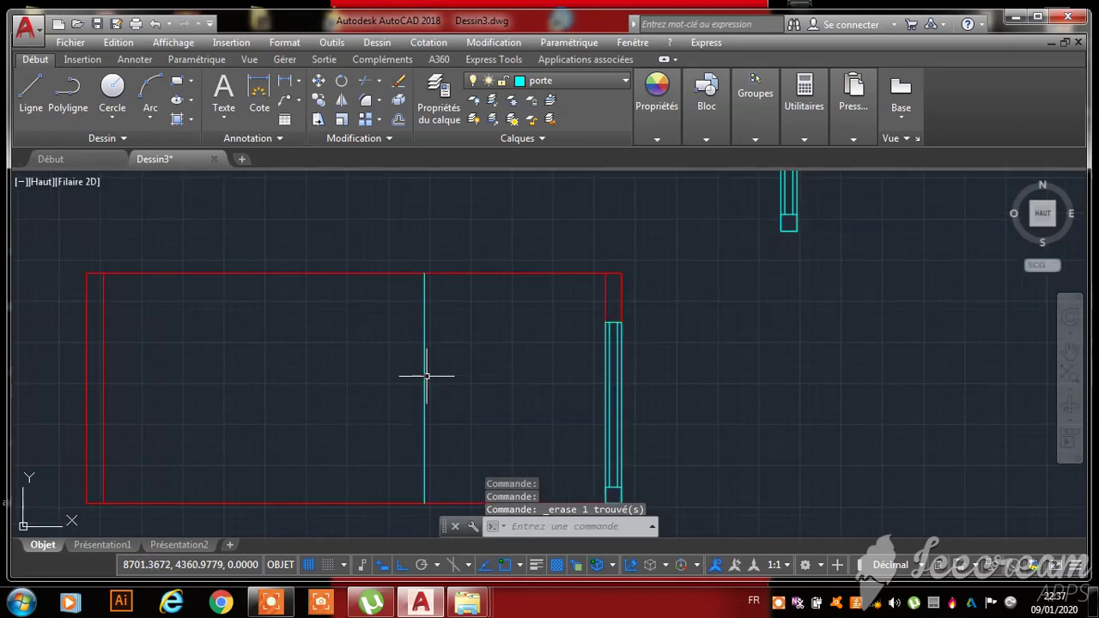
- Change the new vertical line in the section to the layer mur
click(424, 378)
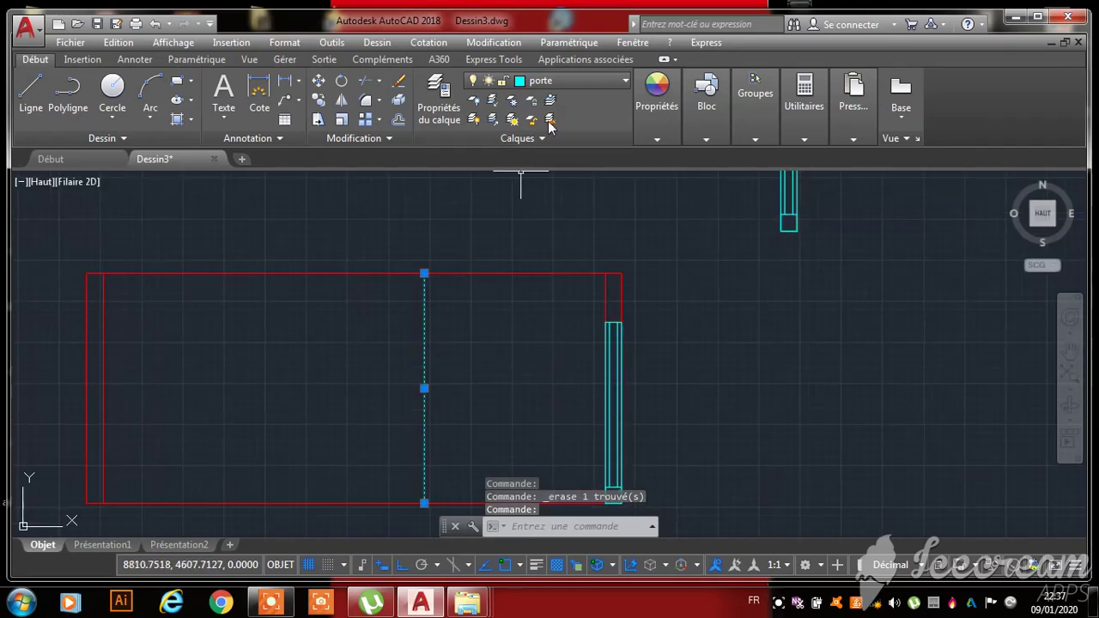
click(588, 80)
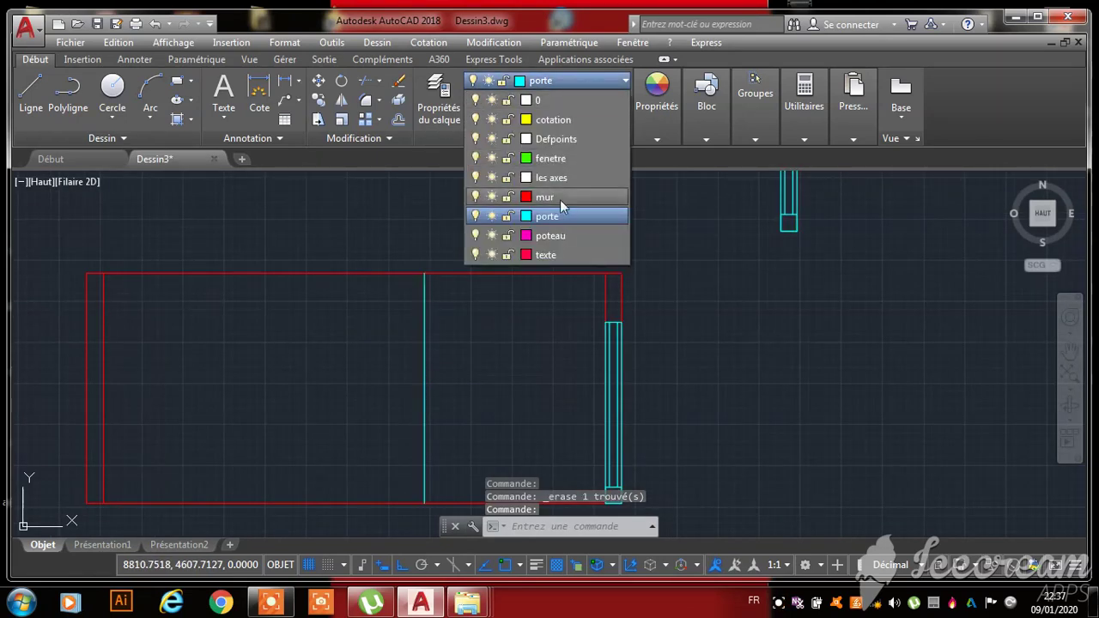
click(559, 200)
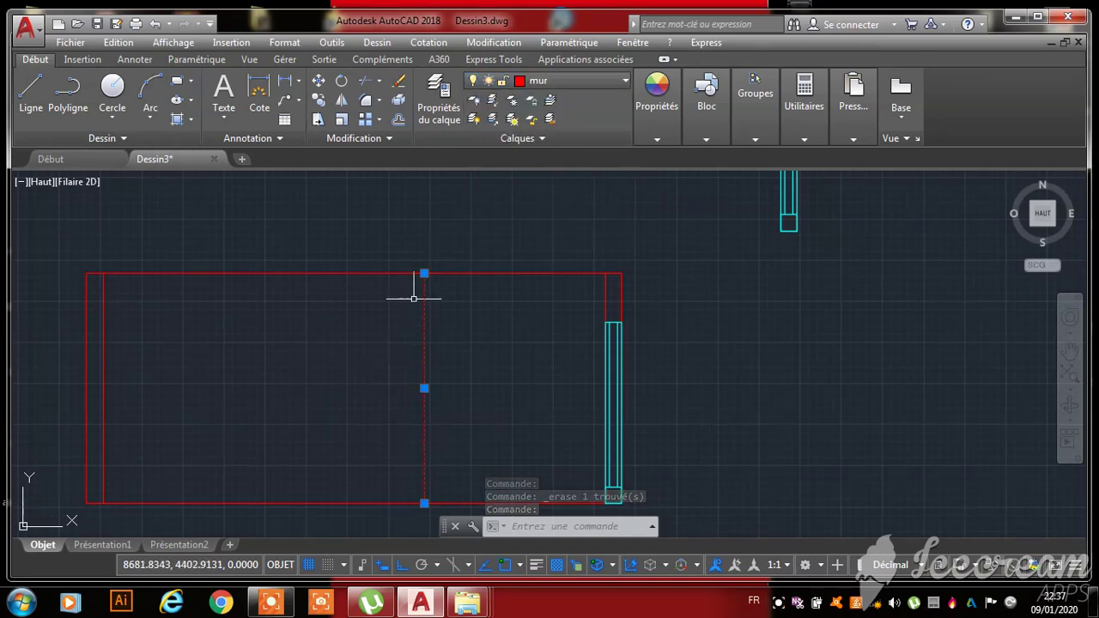
key(Escape)
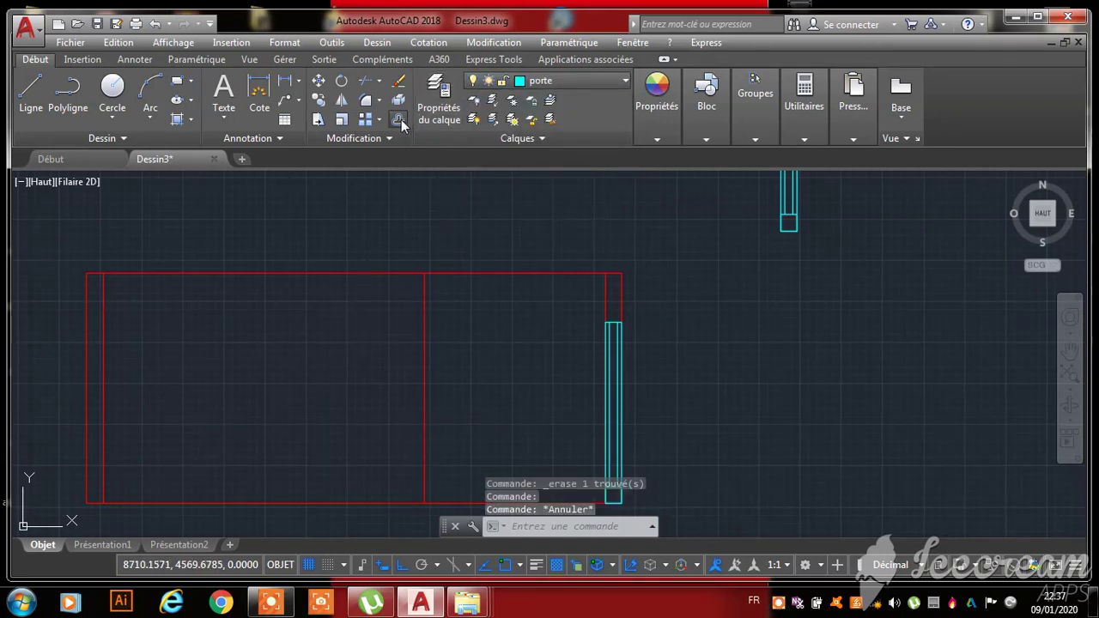
- Offset the new vertical line by 20 to the left to form the inner wall of the section
click(400, 120)
text(20)
key(Return)
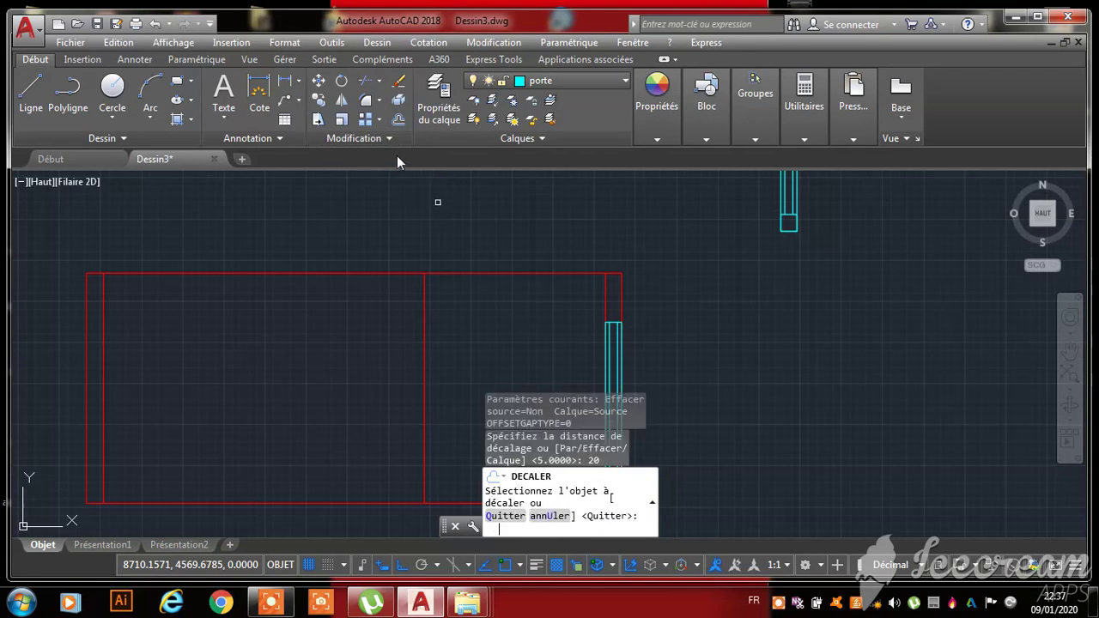
click(424, 369)
click(264, 352)
scroll(344, 387, down, 5)
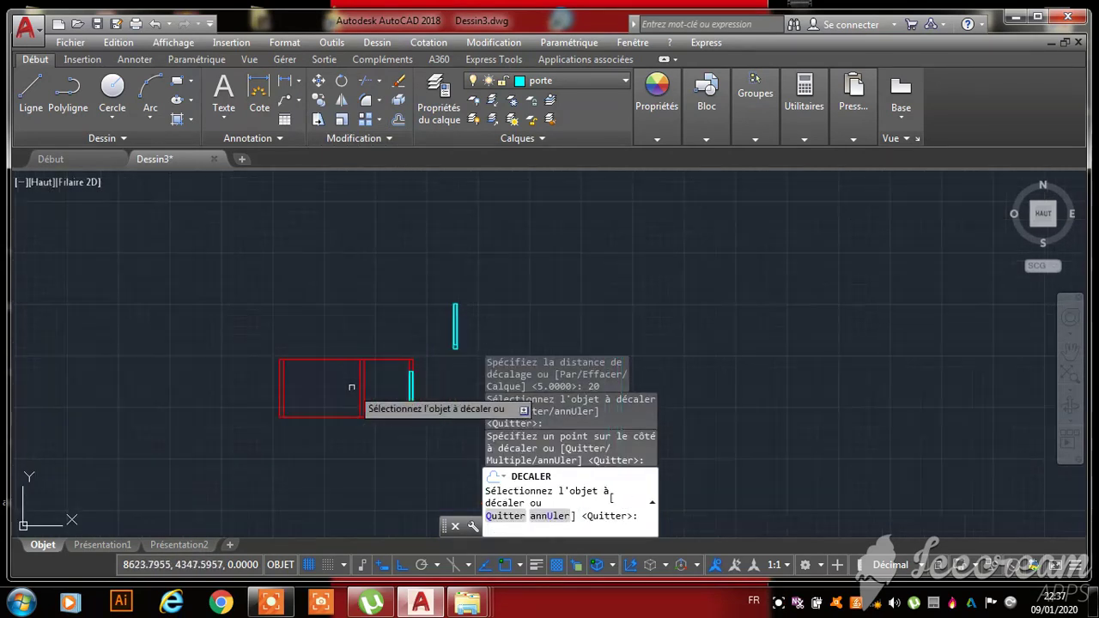
key(Escape)
- Copy the detached upright door element from its lower-right corner to the lower-right corner of the section's new inner wall
click(479, 275)
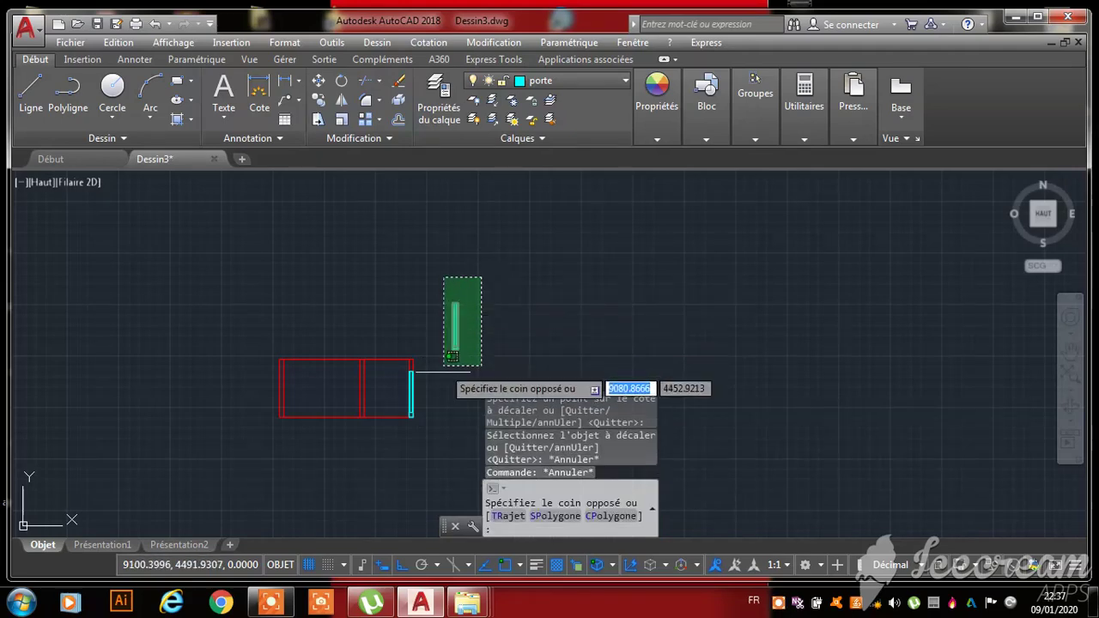
click(441, 410)
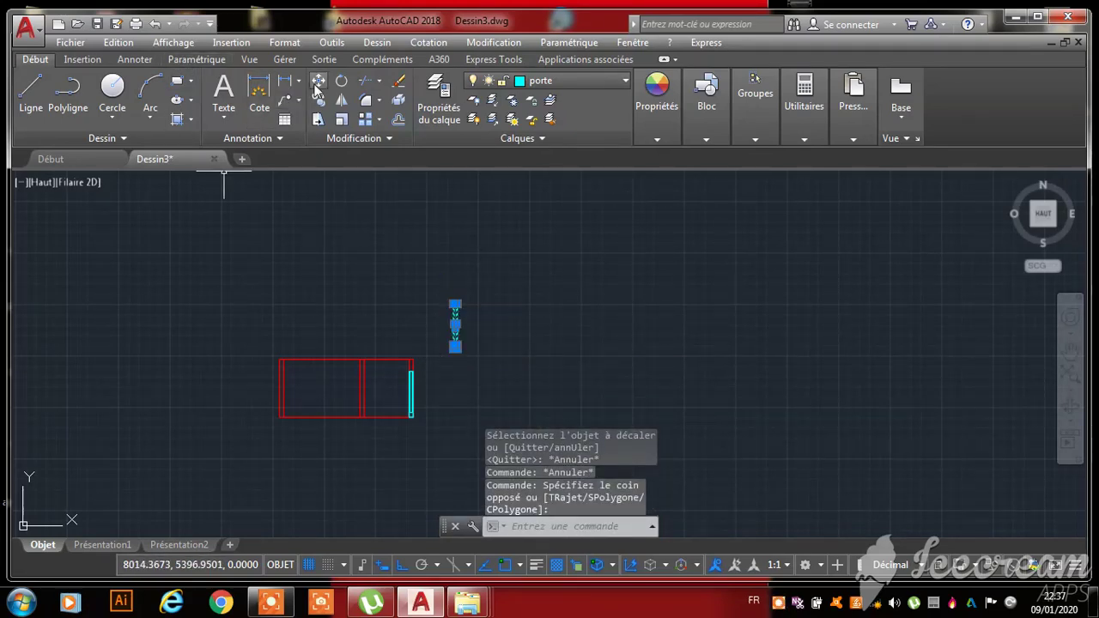
click(318, 101)
scroll(463, 365, up, 8)
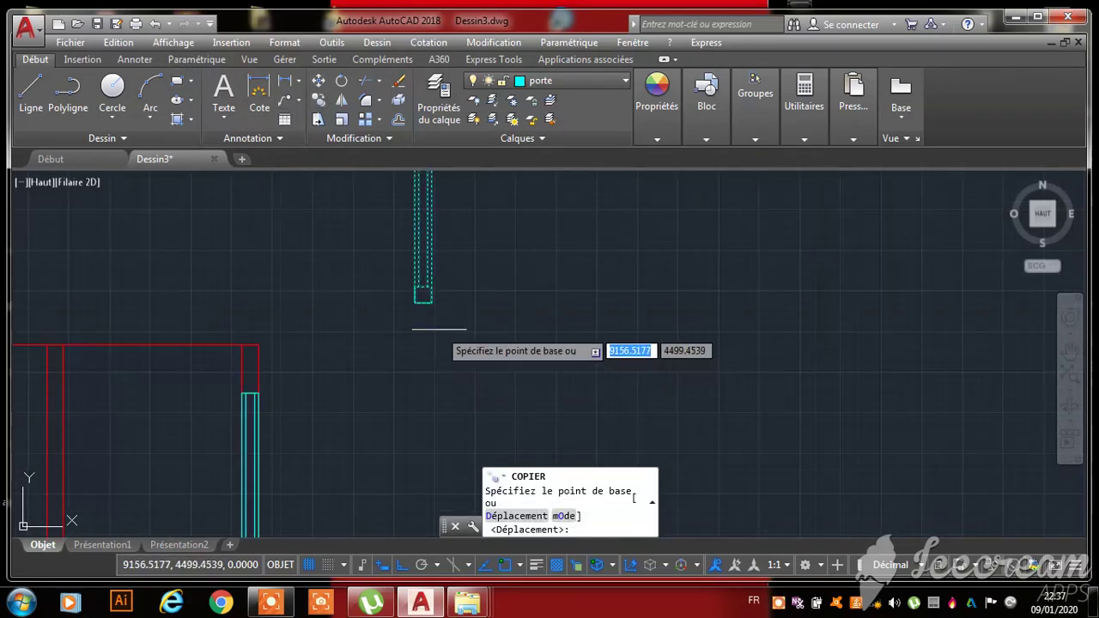
click(419, 279)
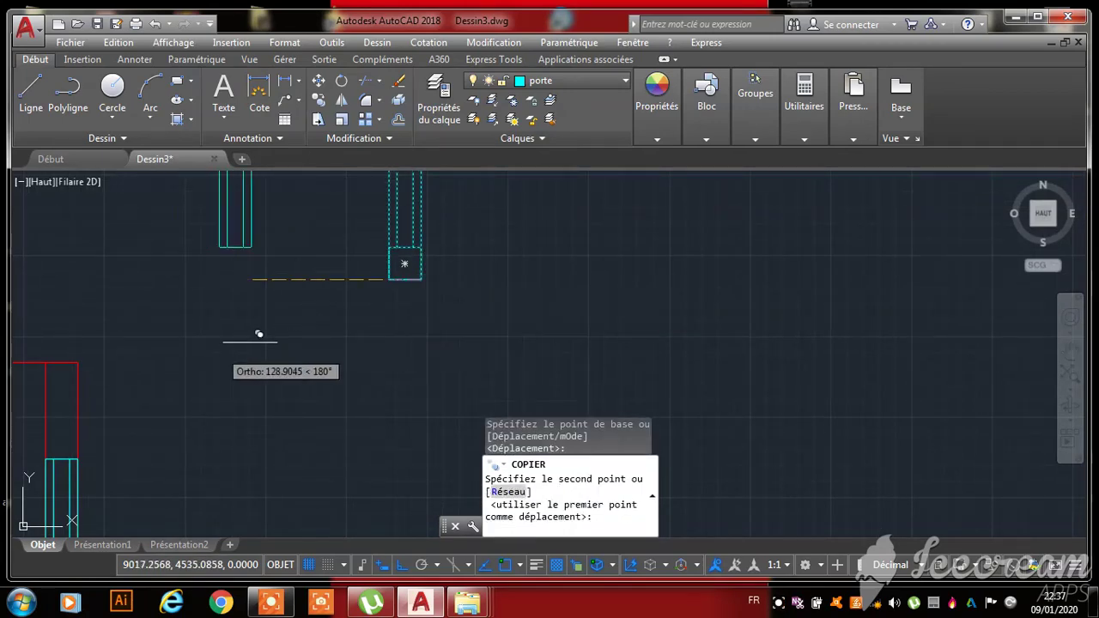
scroll(392, 417, down, 4)
scroll(312, 445, up, 3)
scroll(312, 446, up, 3)
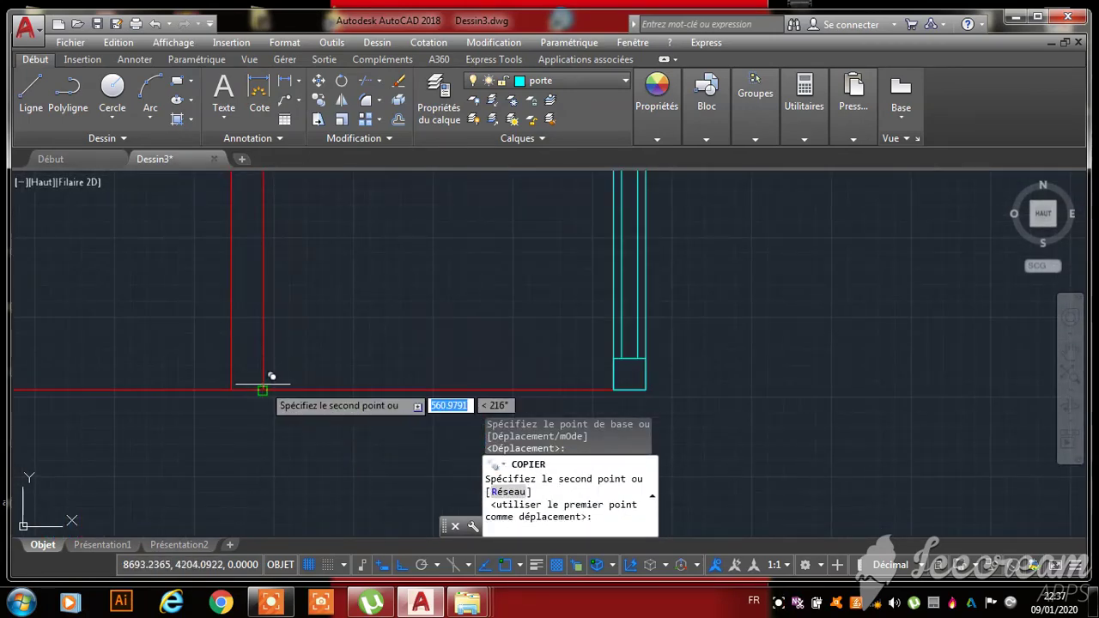
click(264, 390)
key(Escape)
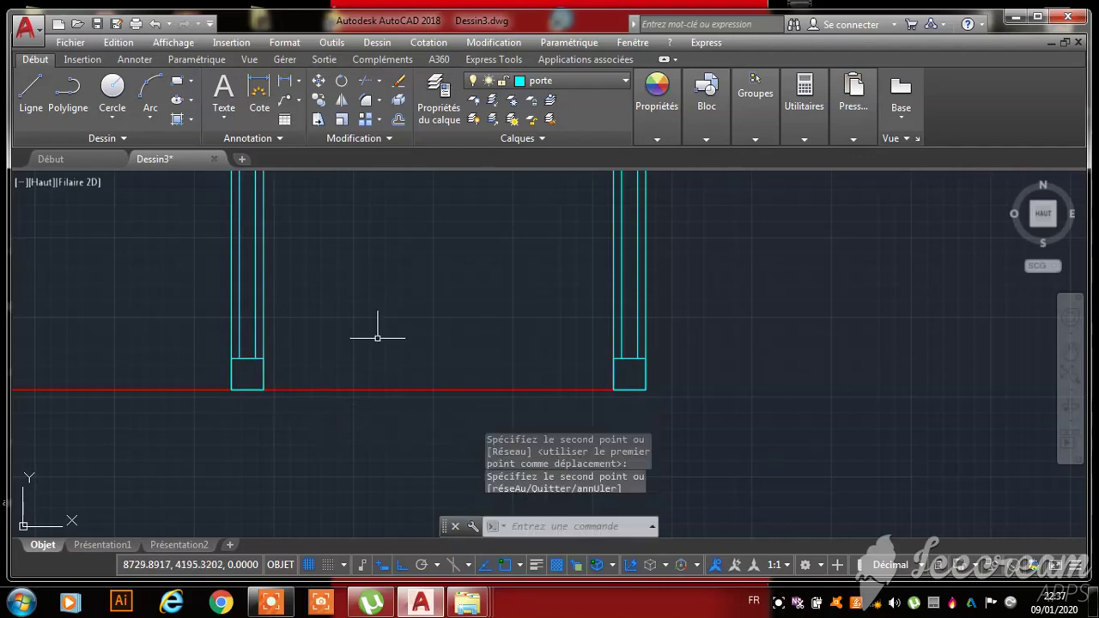
- Examine the floor plan along the section line from the hall door past the cupboards to the CHAMBRE door, comparing it with the section
scroll(372, 326, down, 8)
scroll(413, 313, down, 4)
scroll(392, 313, up, 6)
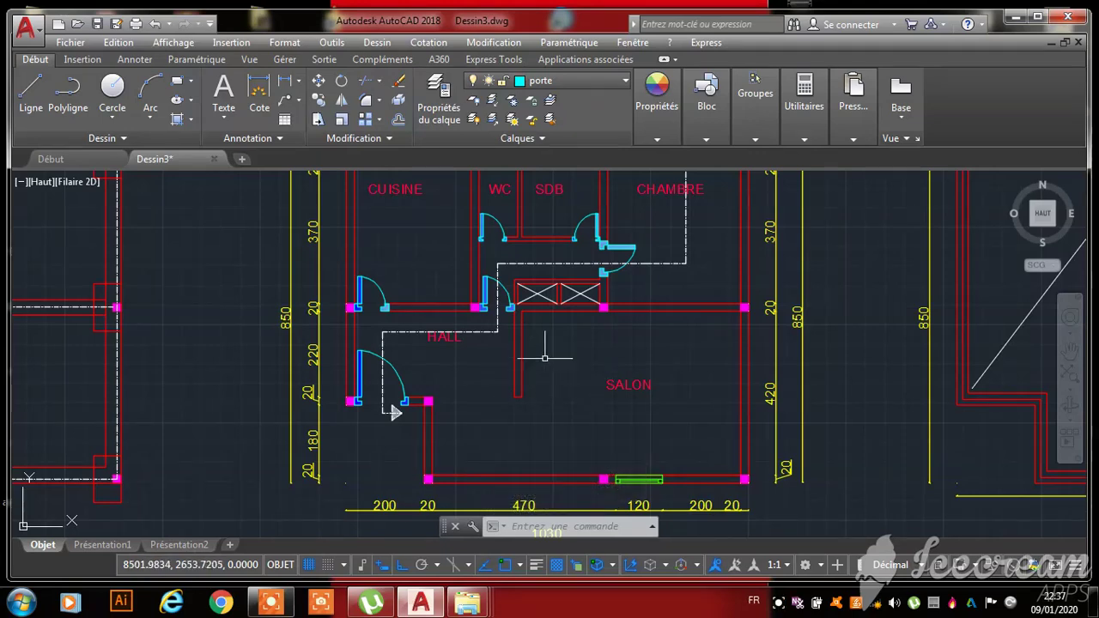
scroll(504, 270, up, 3)
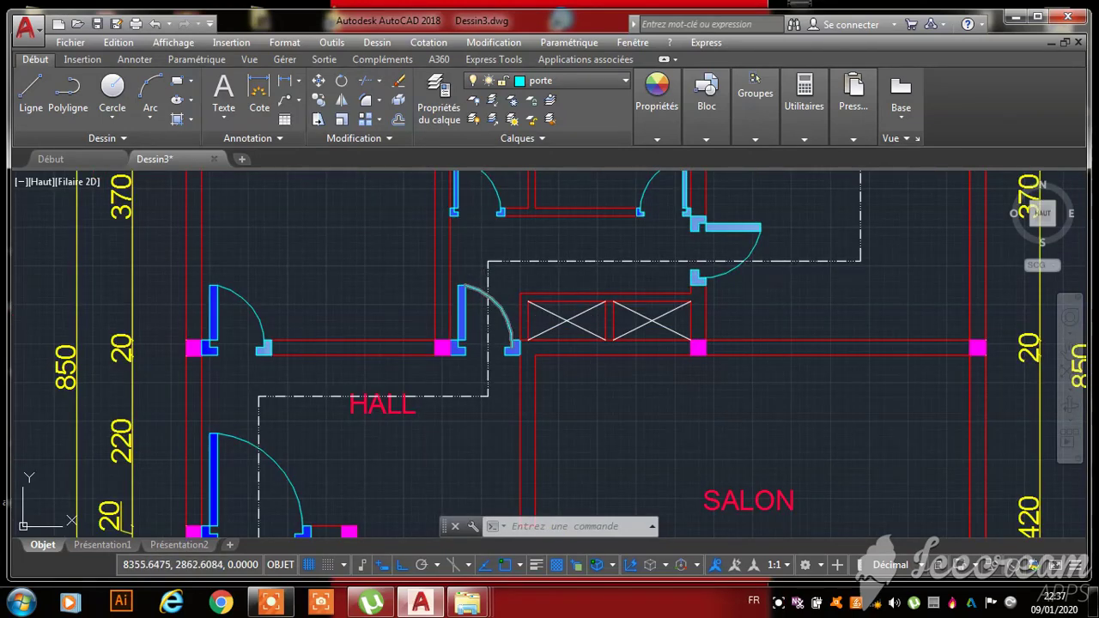
scroll(485, 293, down, 3)
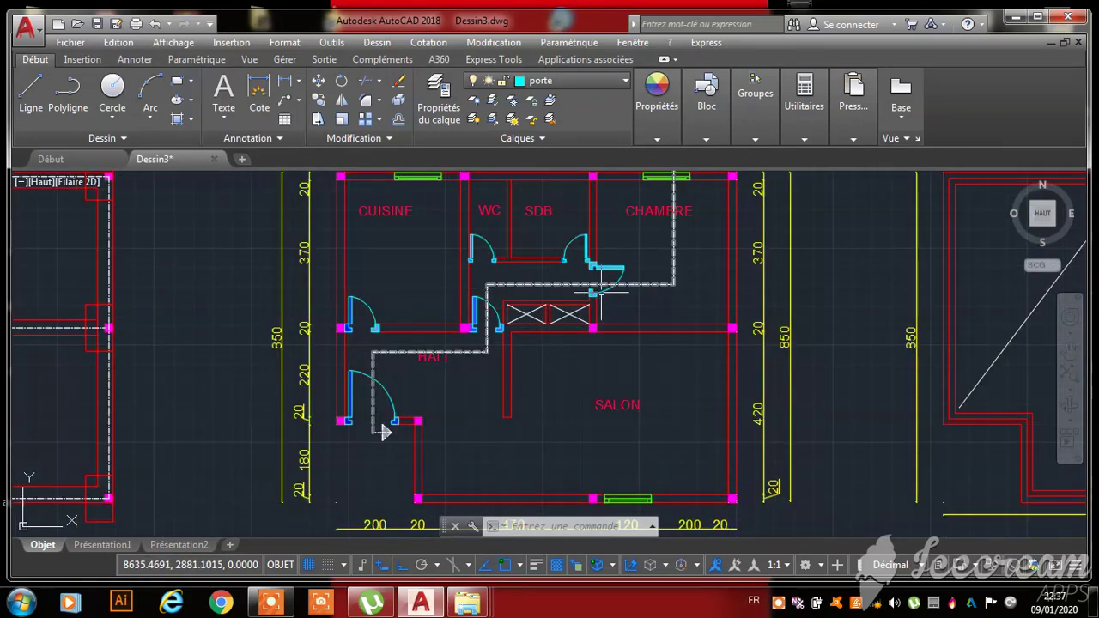
scroll(611, 293, up, 3)
scroll(675, 291, down, 3)
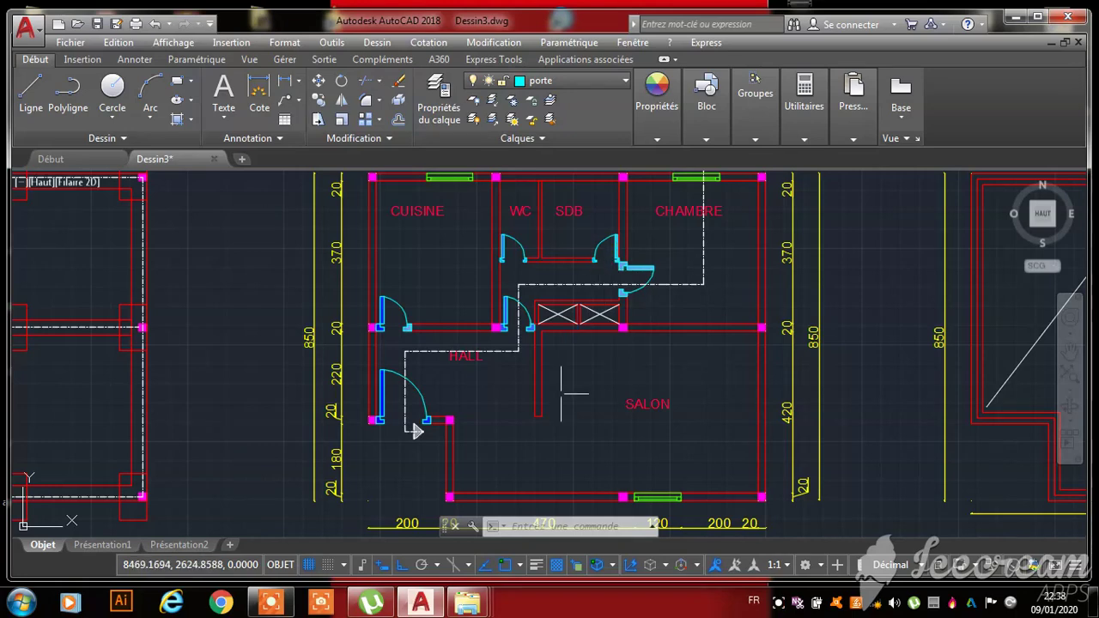
scroll(414, 431, down, 8)
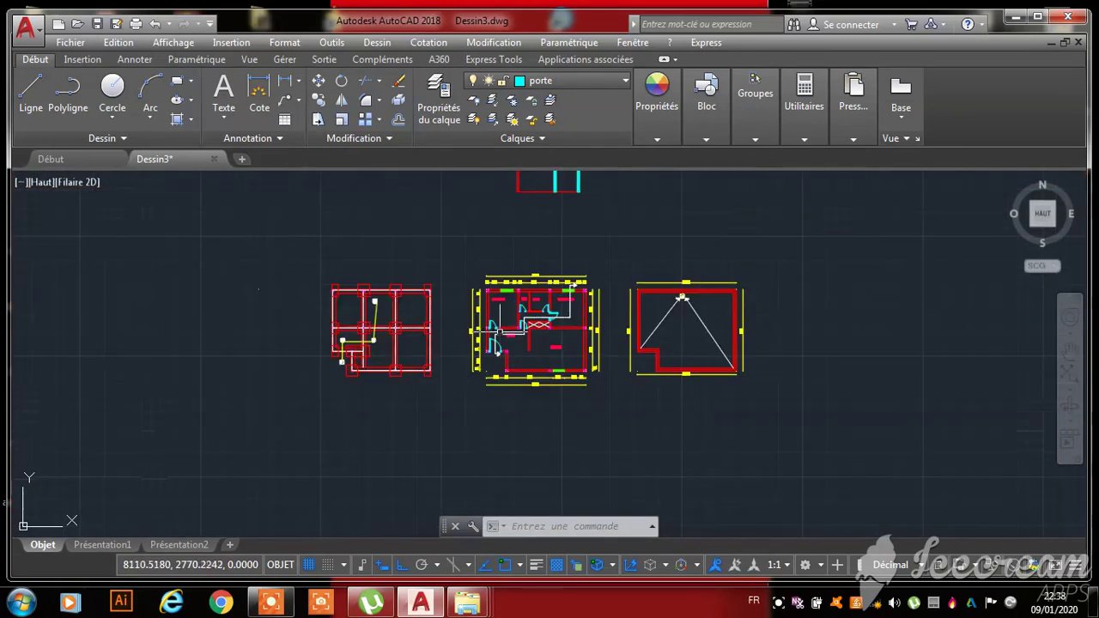
scroll(531, 248, up, 8)
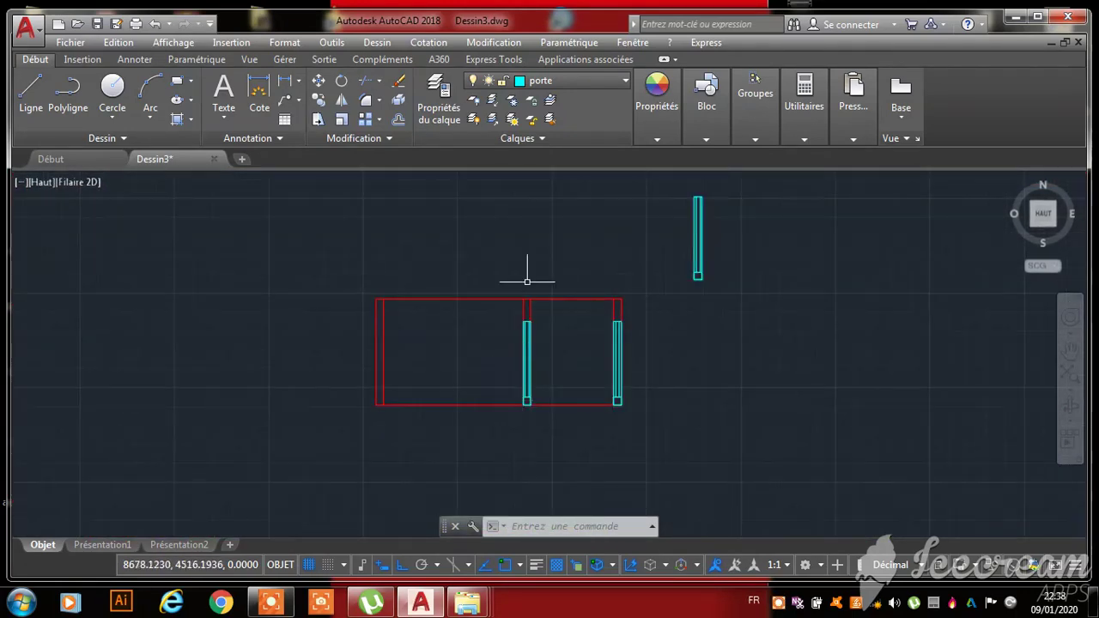
scroll(527, 280, down, 6)
scroll(499, 443, up, 10)
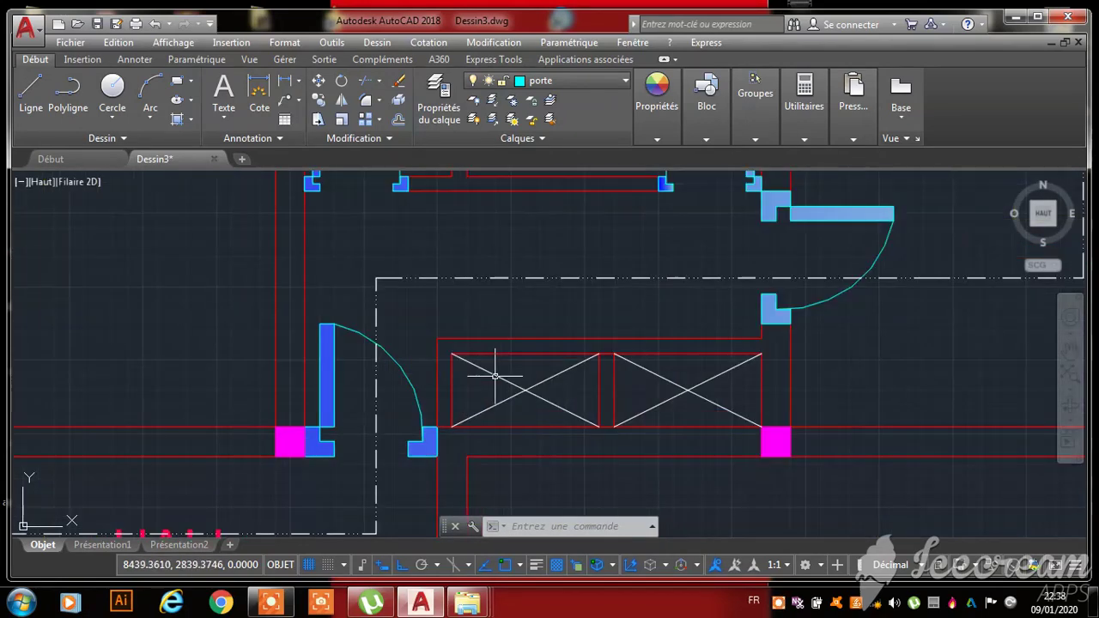
scroll(525, 442, down, 3)
scroll(645, 422, up, 3)
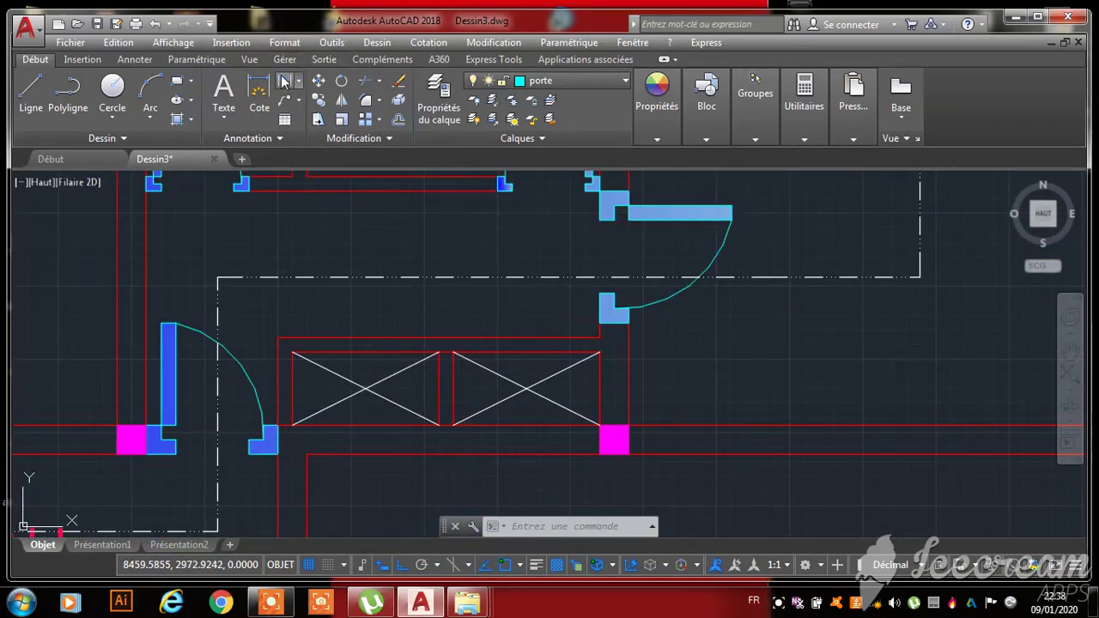
- Measure the plan distance from the lower jamb of the CHAMBRE door to the column below it, and compare the plan with the section
click(283, 82)
scroll(587, 335, up, 3)
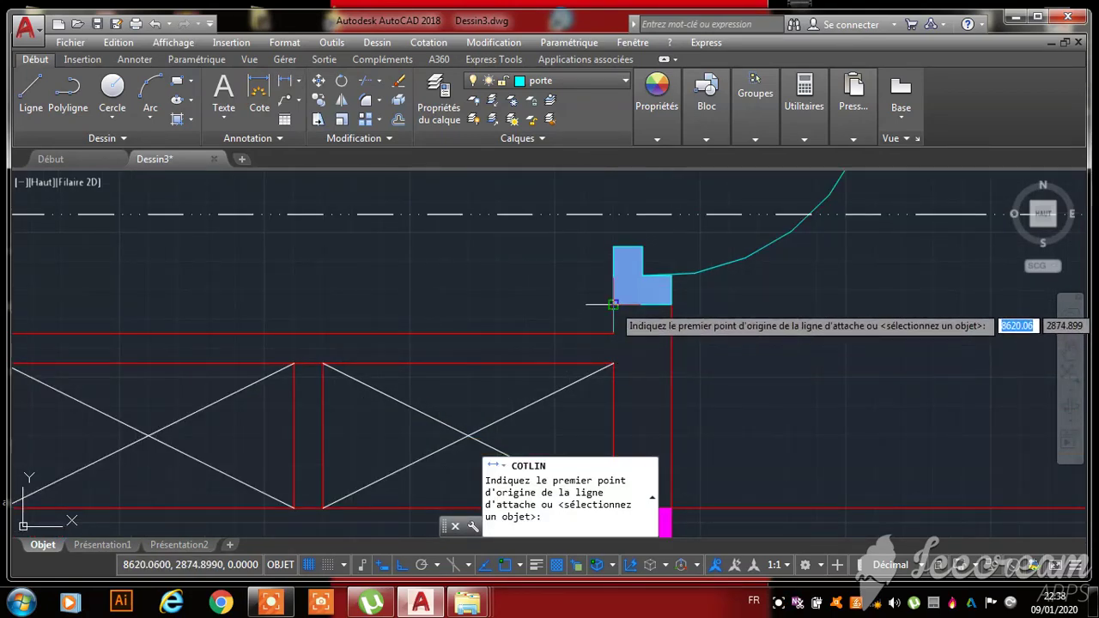
click(613, 304)
scroll(630, 309, down, 3)
scroll(601, 307, up, 3)
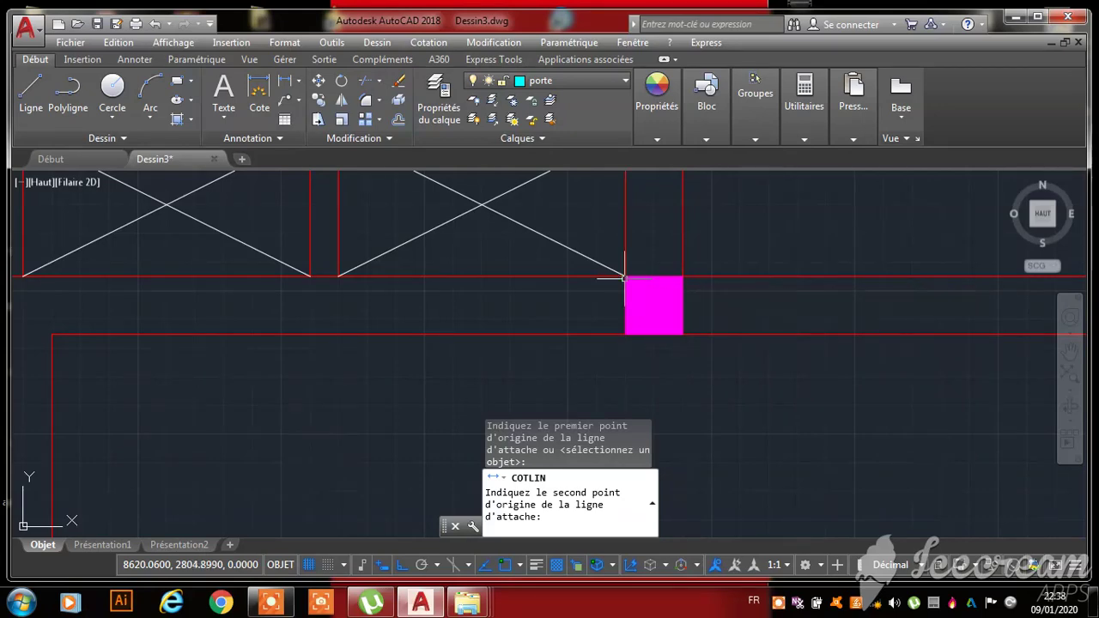
key(Escape)
scroll(624, 277, down, 10)
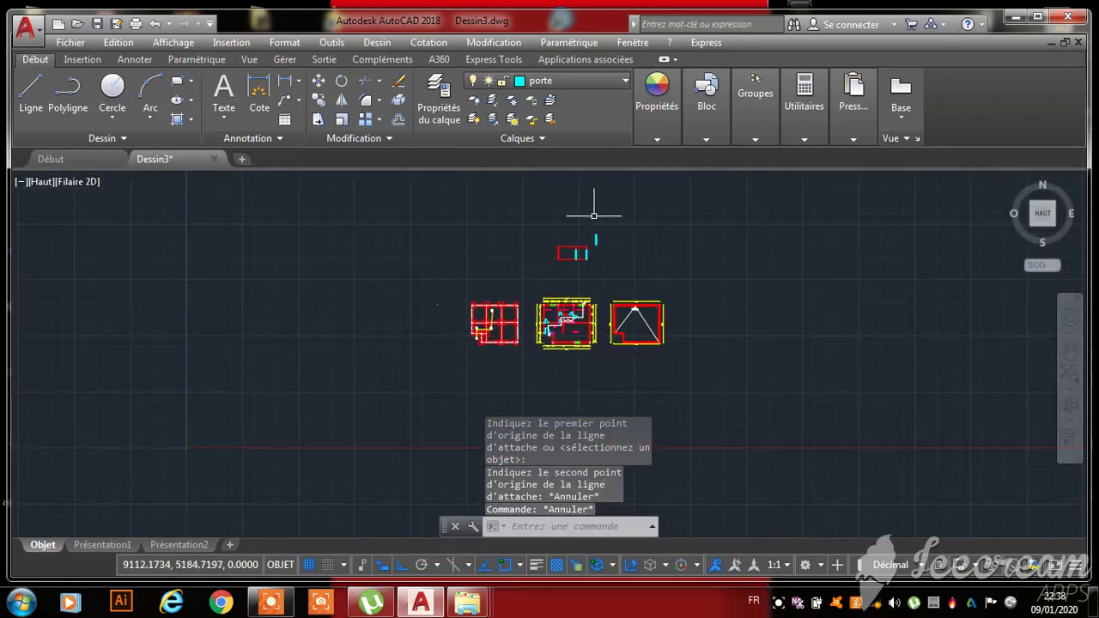
scroll(589, 238, up, 9)
scroll(589, 238, down, 9)
scroll(559, 365, up, 8)
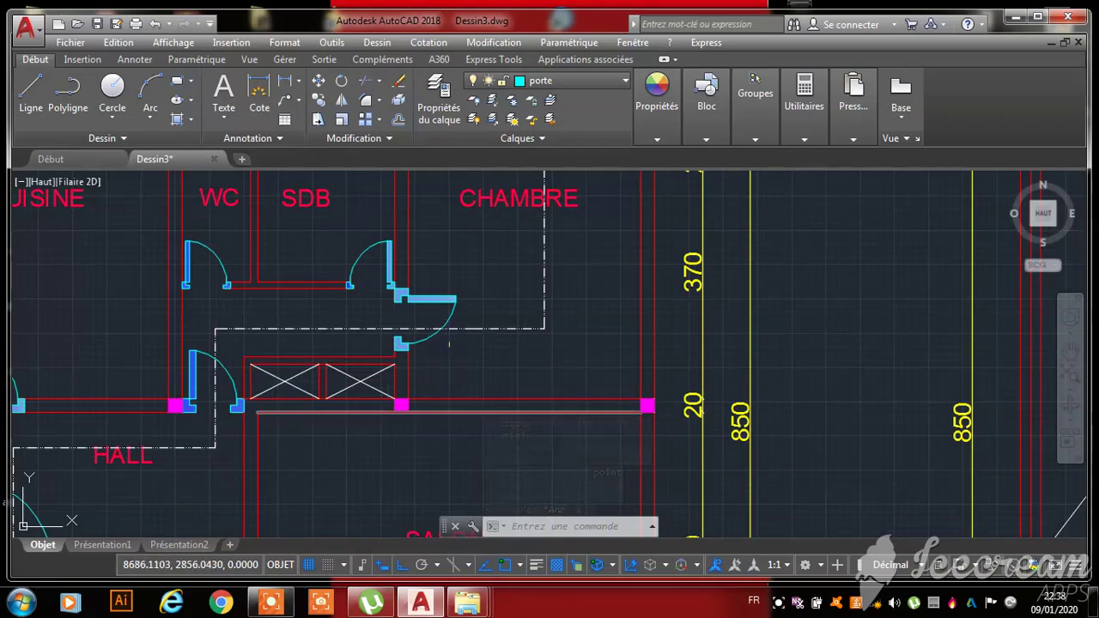
scroll(315, 442, down, 6)
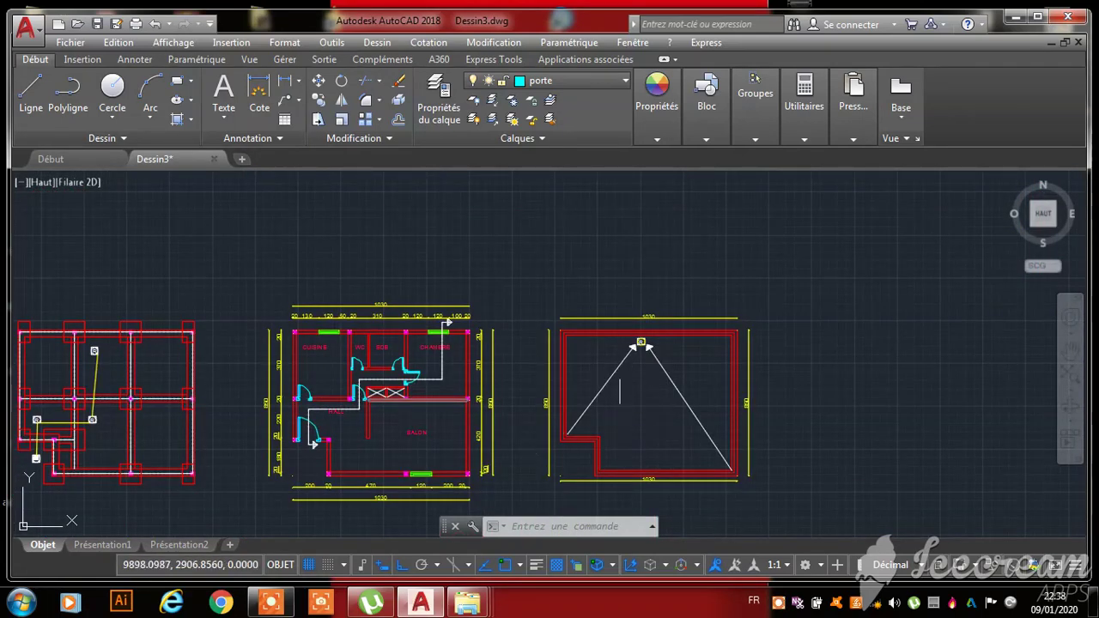
scroll(522, 363, down, 8)
- Copy the section's middle wall with its door element 90 to the left, using its lower-right corner as base point
scroll(527, 363, up, 15)
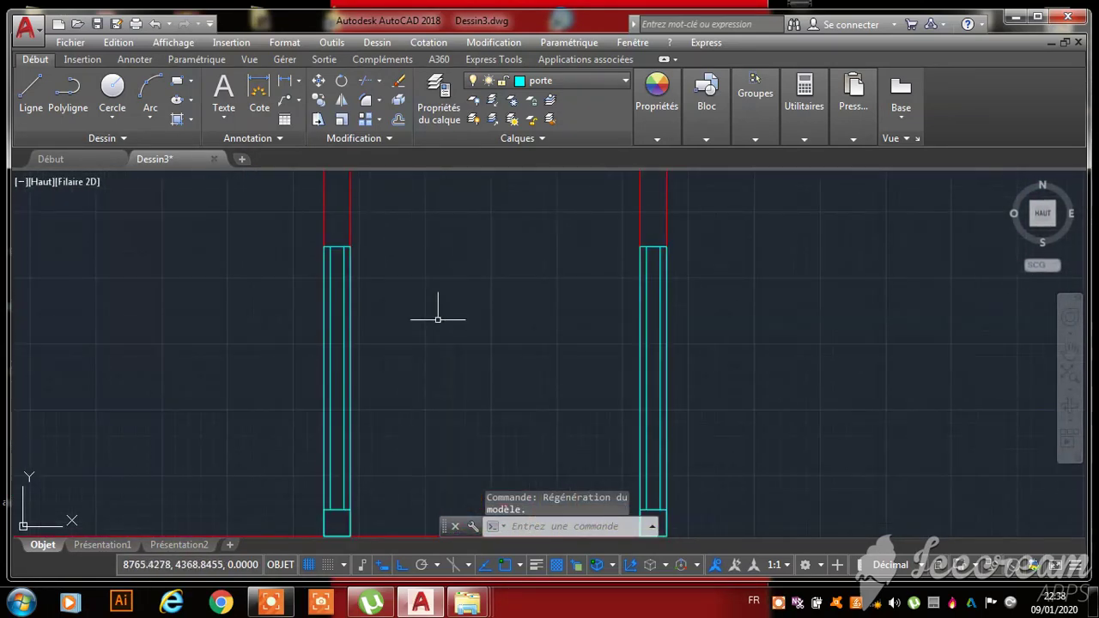
click(423, 195)
scroll(309, 395, down, 3)
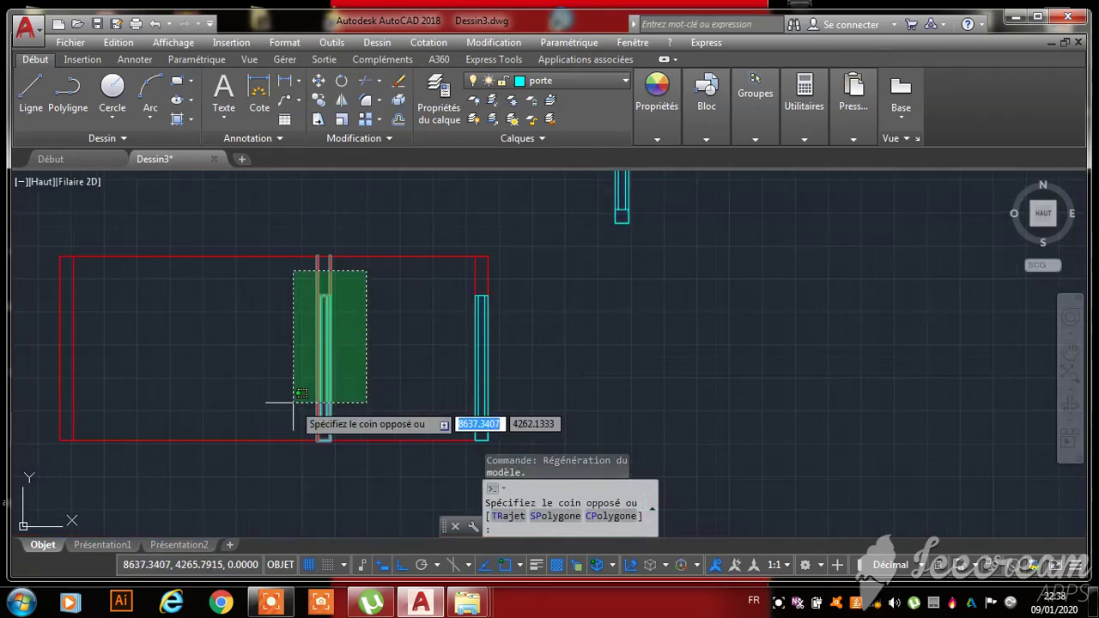
scroll(294, 442, up, 3)
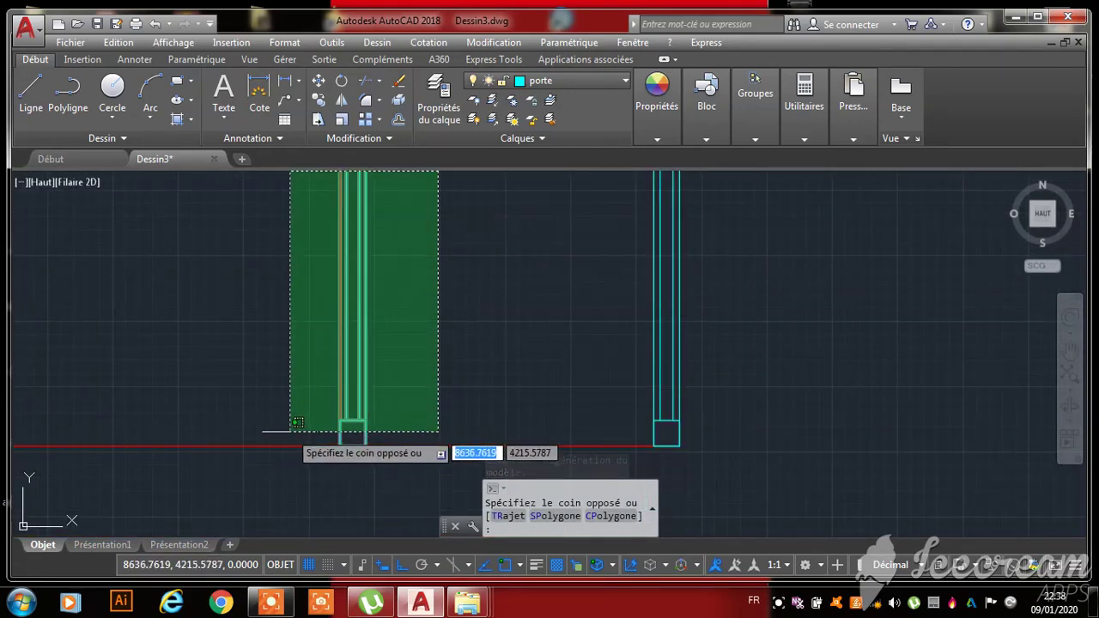
click(292, 435)
scroll(364, 464, down, 3)
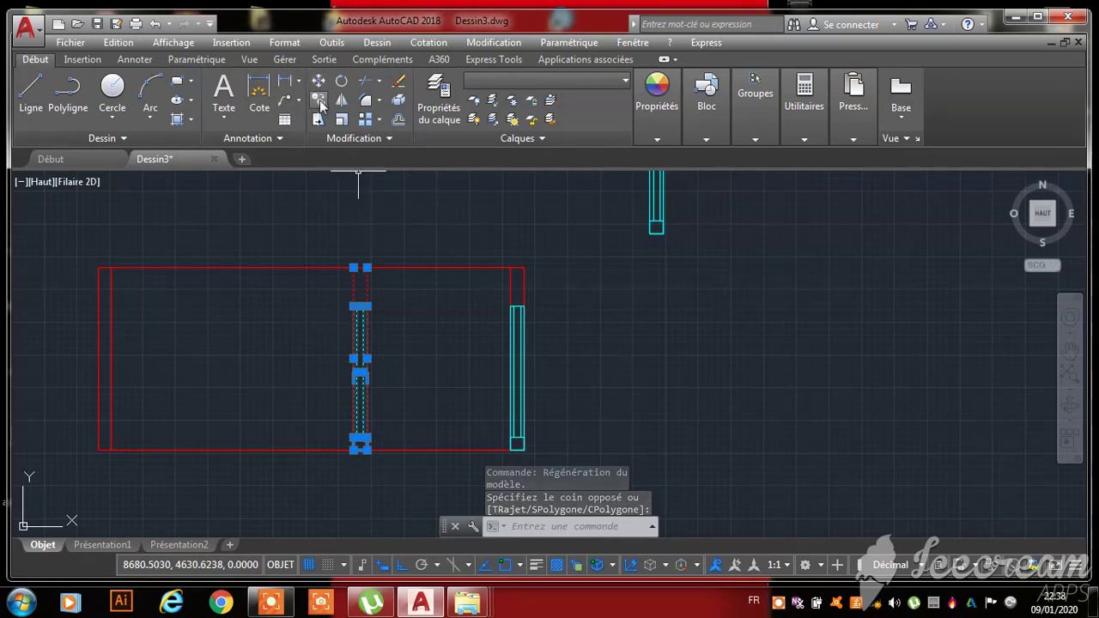
click(318, 101)
scroll(357, 455, up, 5)
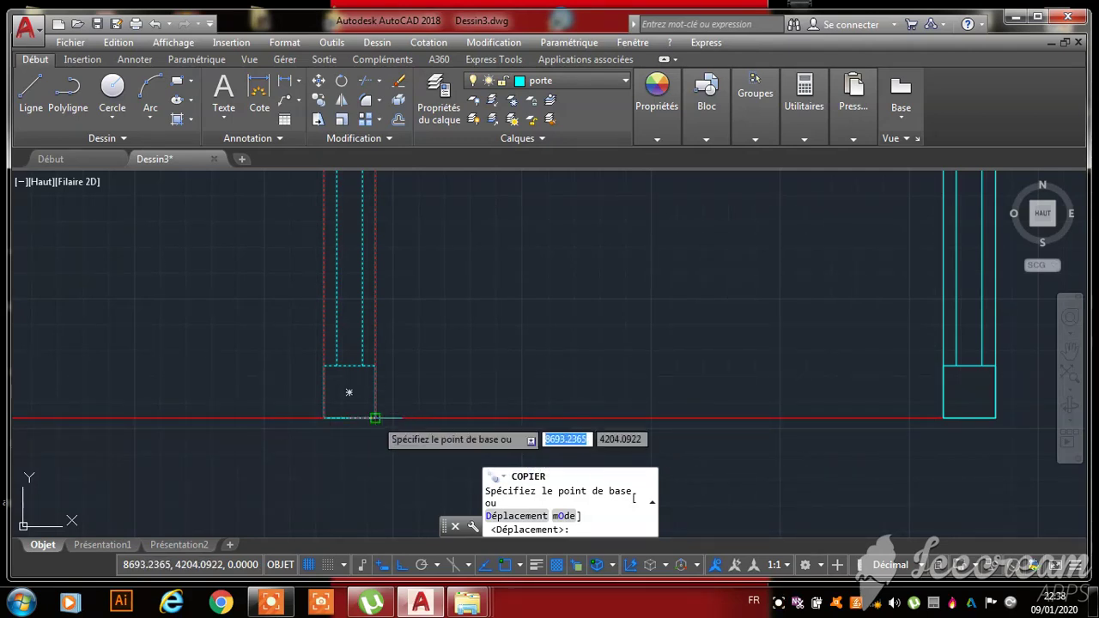
click(375, 418)
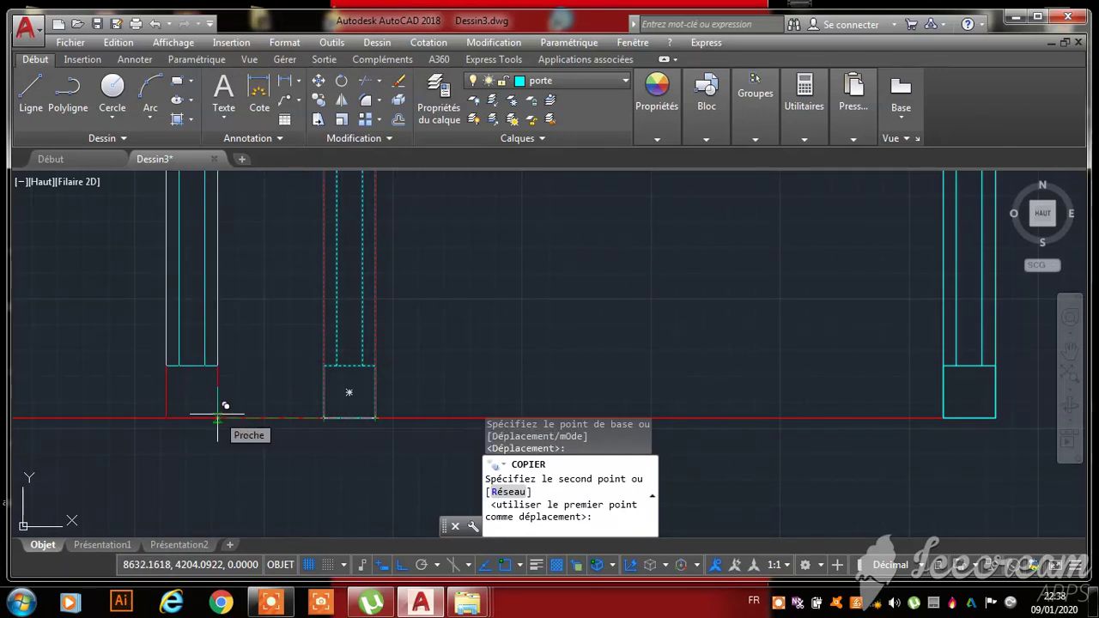
text(90)
key(Return)
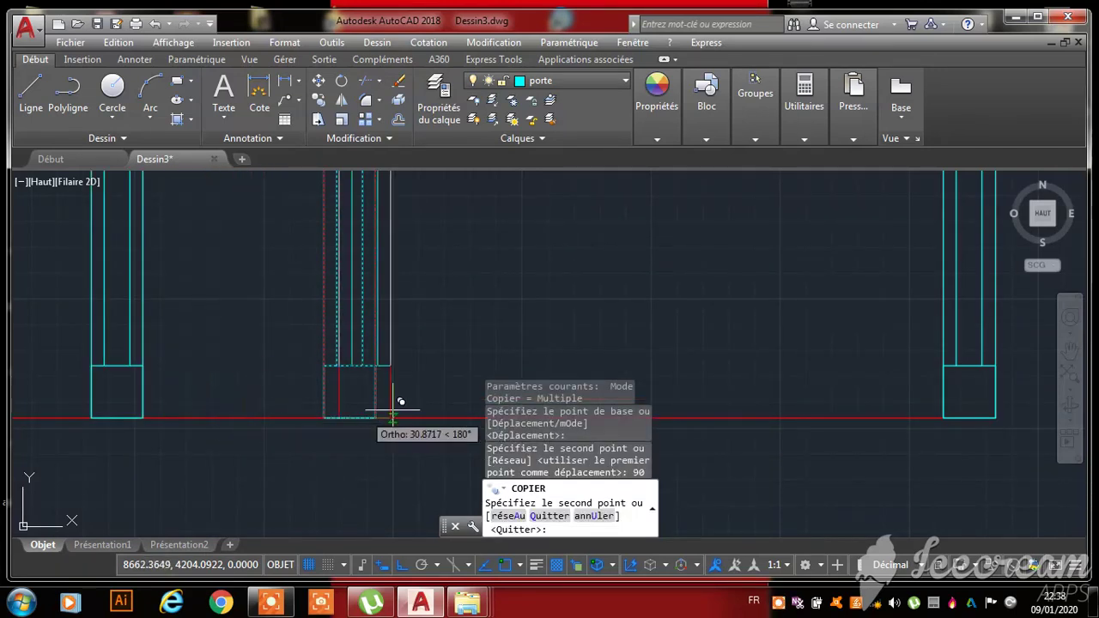
scroll(395, 410, down, 3)
key(Escape)
- Check the CHAMBRE window on the floor plan and make fenetre the current layer
scroll(483, 424, down, 4)
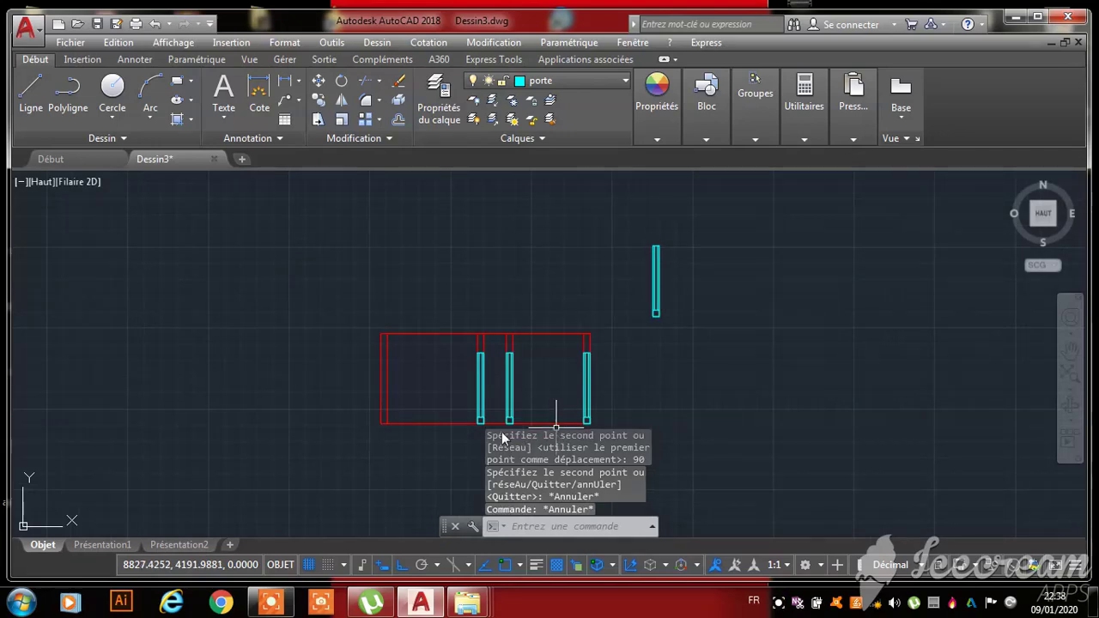
scroll(502, 433, up, 4)
scroll(466, 282, down, 9)
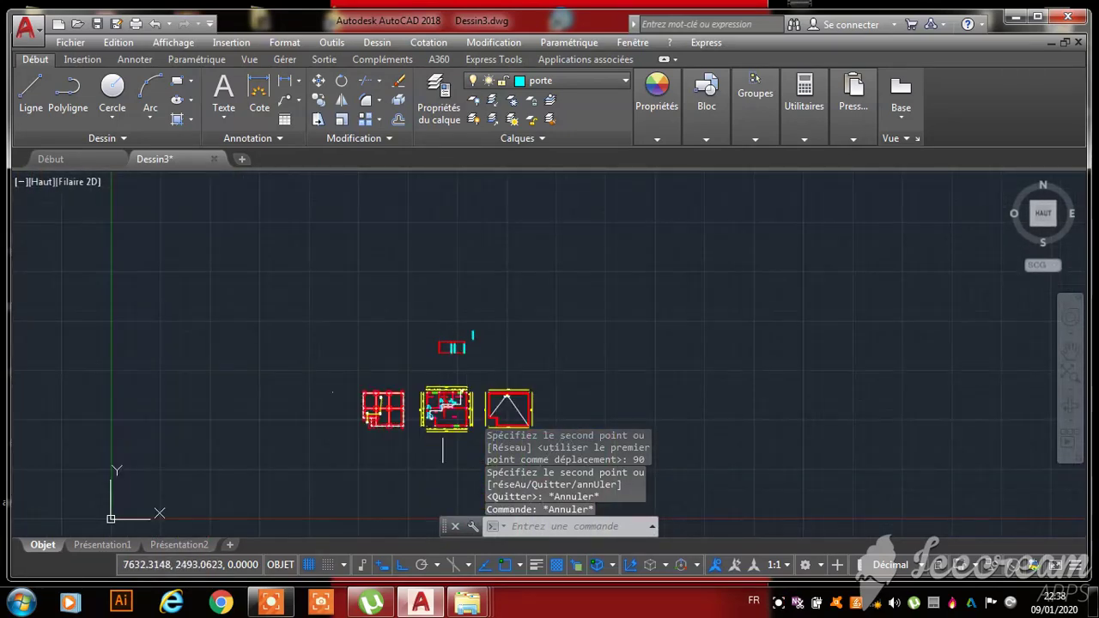
scroll(455, 412, up, 6)
scroll(454, 412, down, 3)
scroll(455, 412, up, 2)
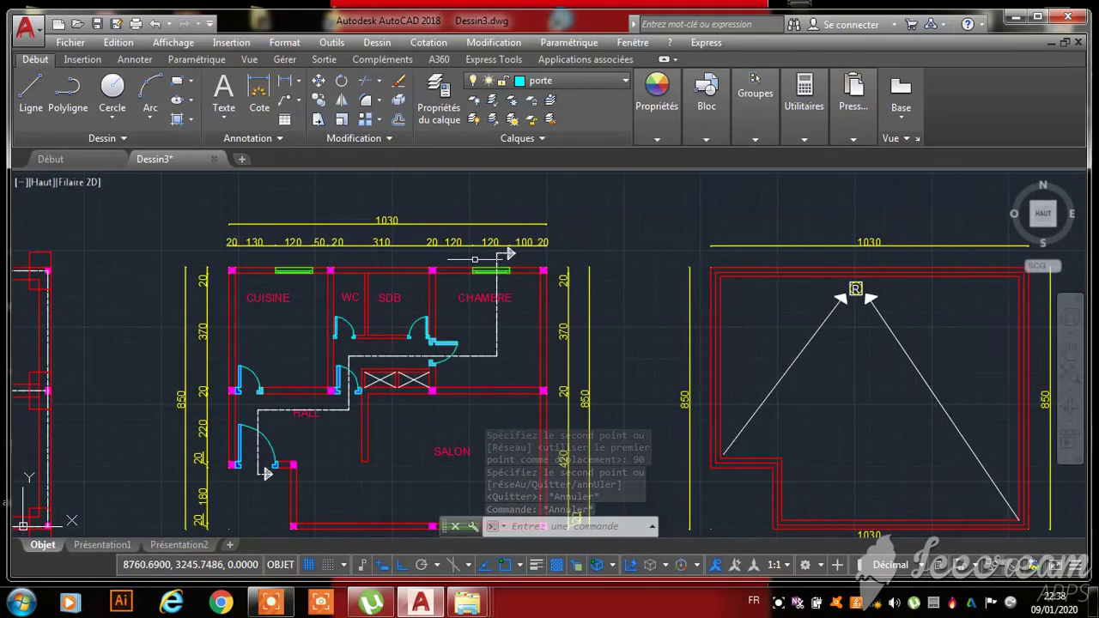
scroll(474, 258, down, 8)
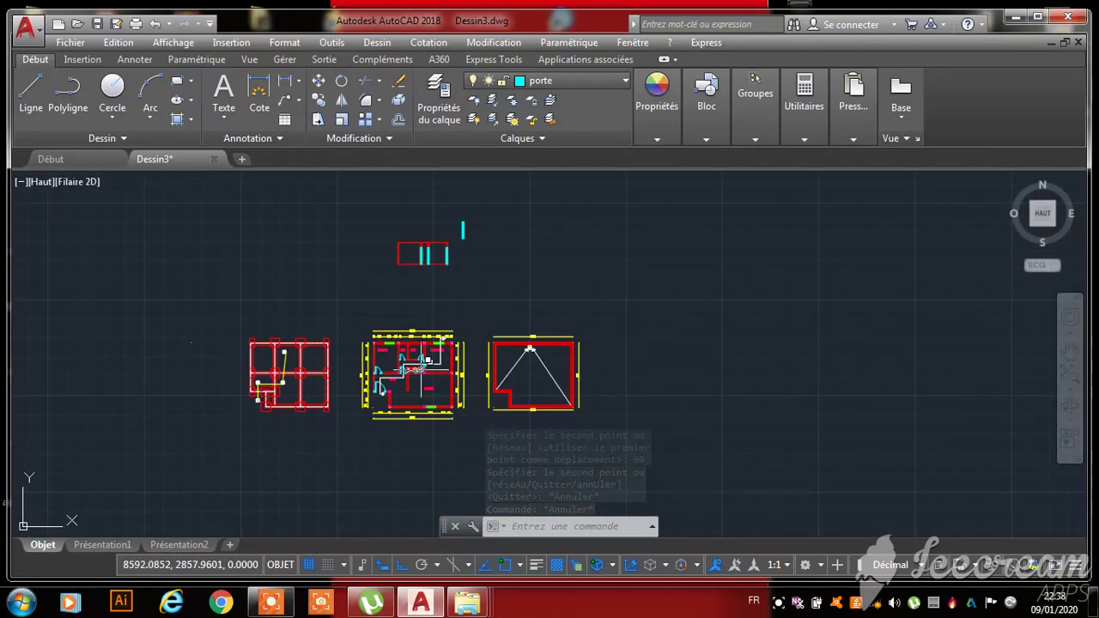
click(574, 83)
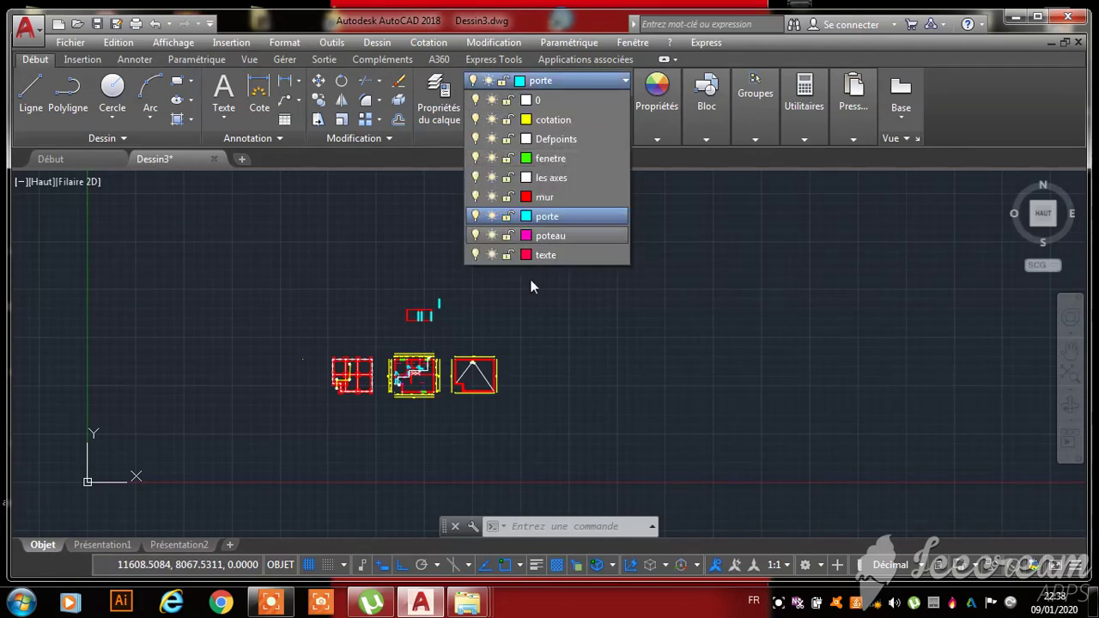
click(544, 160)
- Draw a 120 by 20 rectangle in the empty space above the section as the window outline
scroll(386, 291, up, 5)
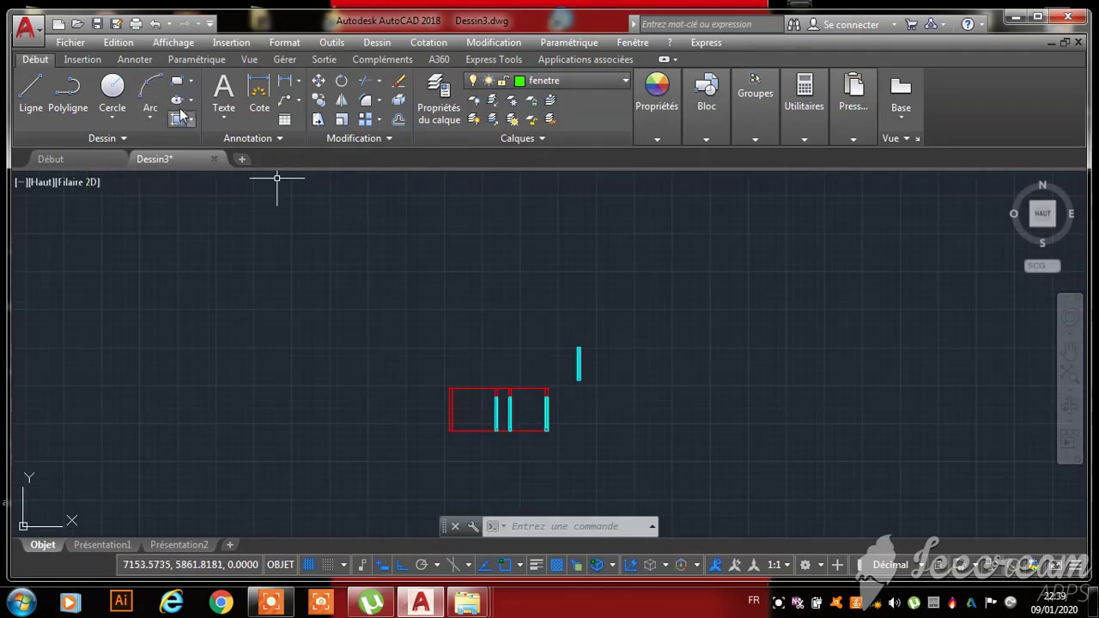
scroll(302, 207, down, 5)
scroll(343, 249, up, 5)
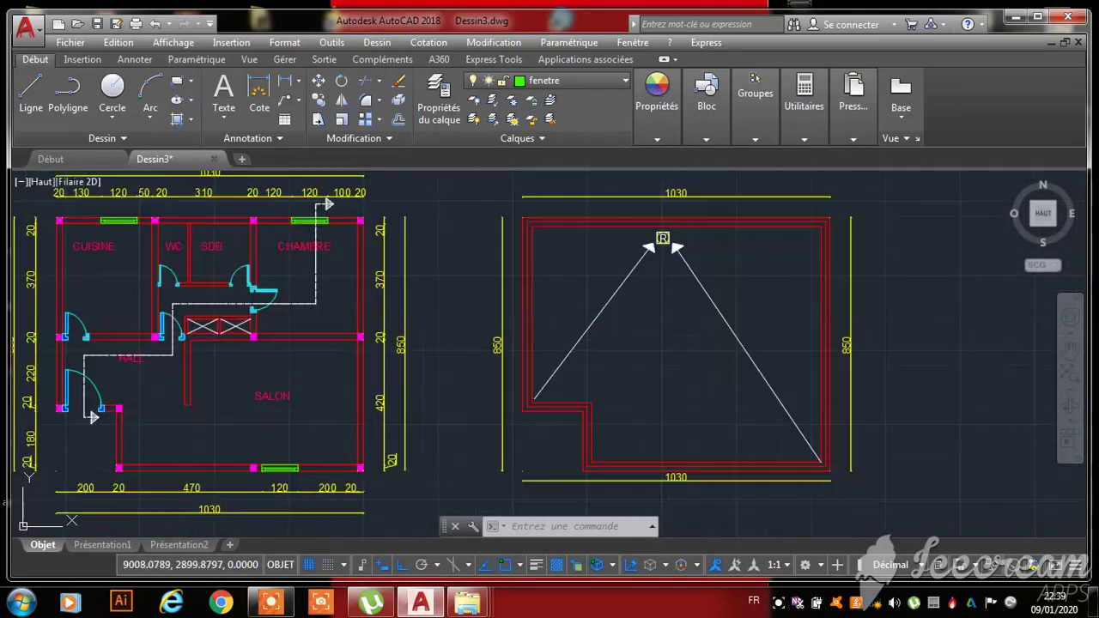
scroll(326, 202, up, 3)
scroll(326, 319, down, 8)
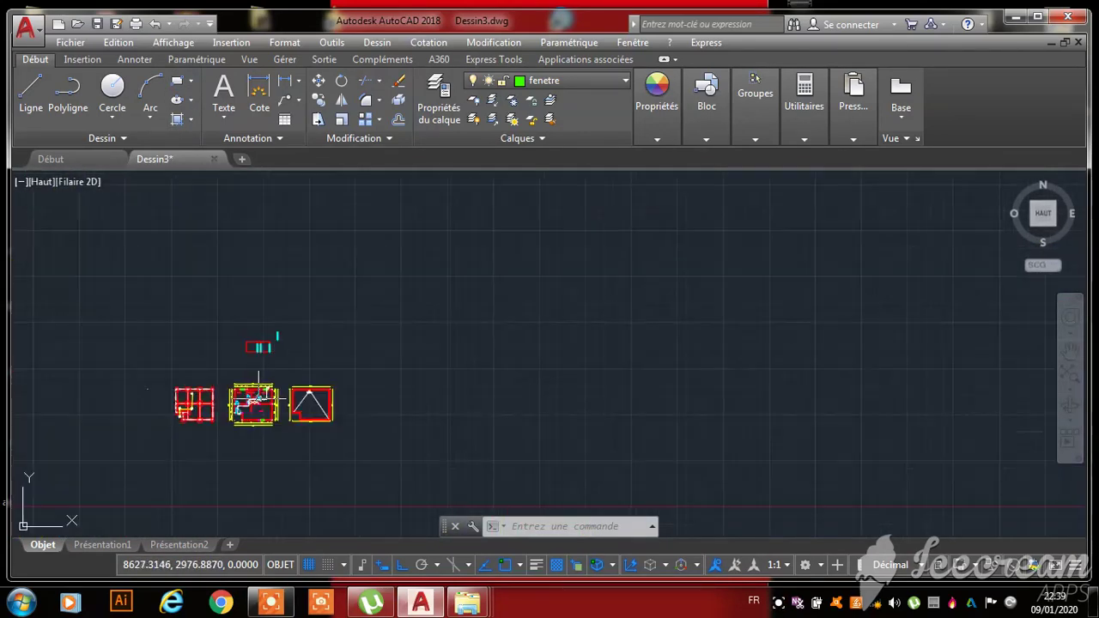
scroll(324, 304, up, 3)
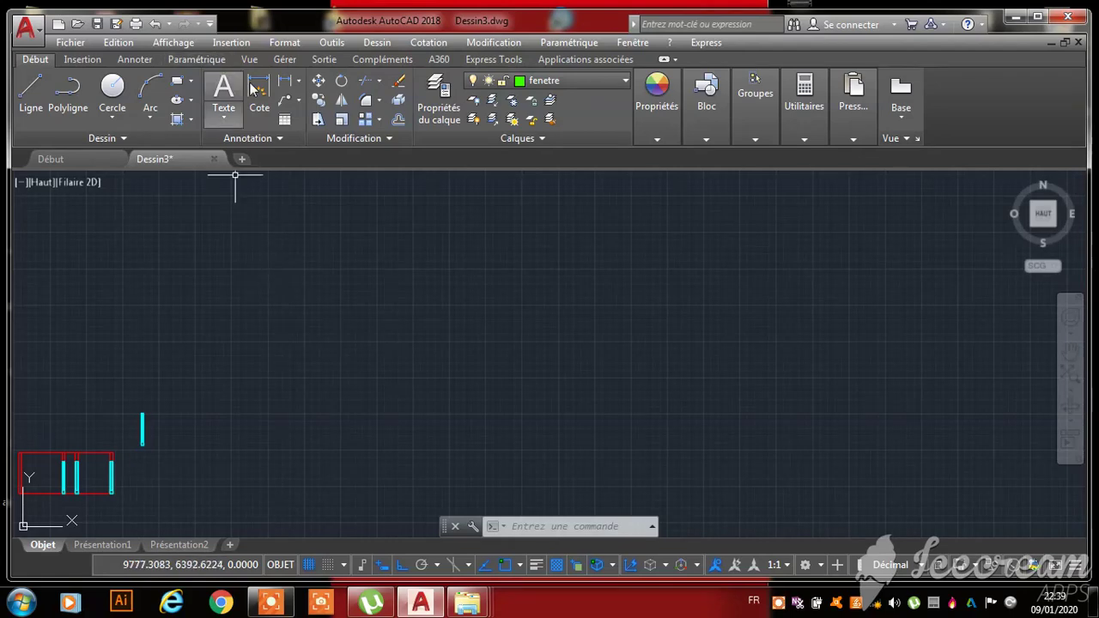
scroll(641, 366, down, 3)
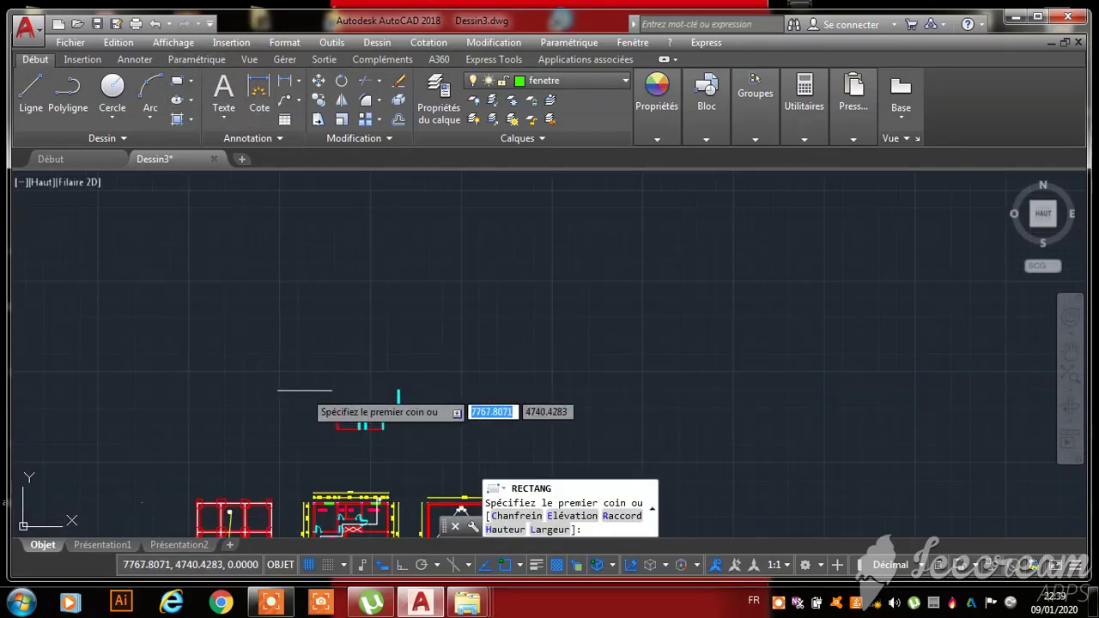
scroll(351, 392, up, 6)
scroll(349, 393, down, 3)
middle_drag(365, 350, 429, 203)
scroll(403, 257, up, 5)
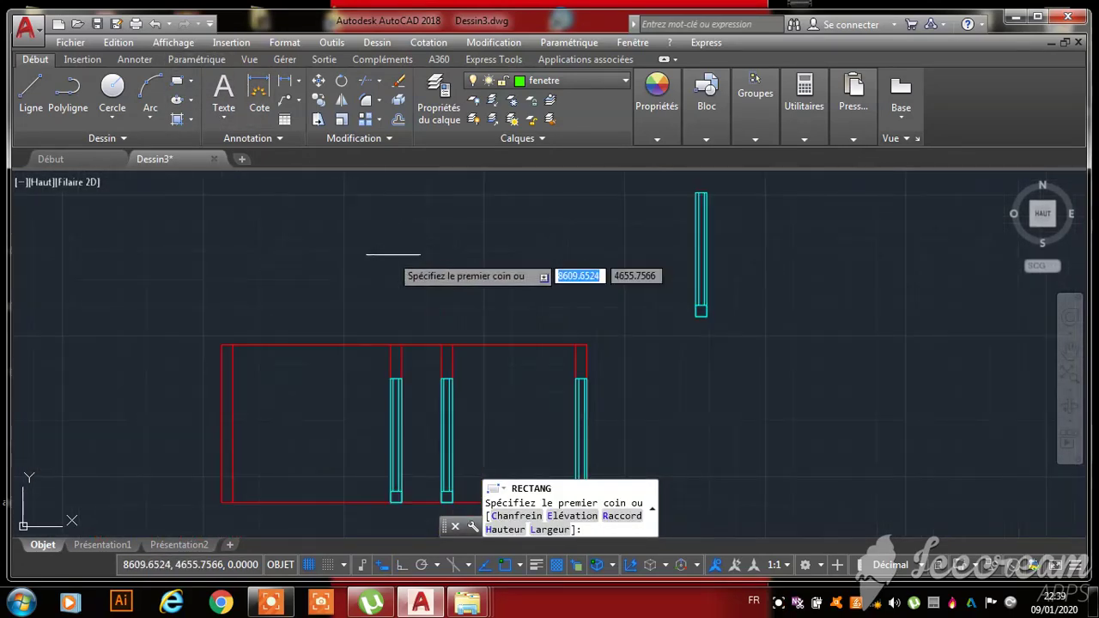
click(367, 221)
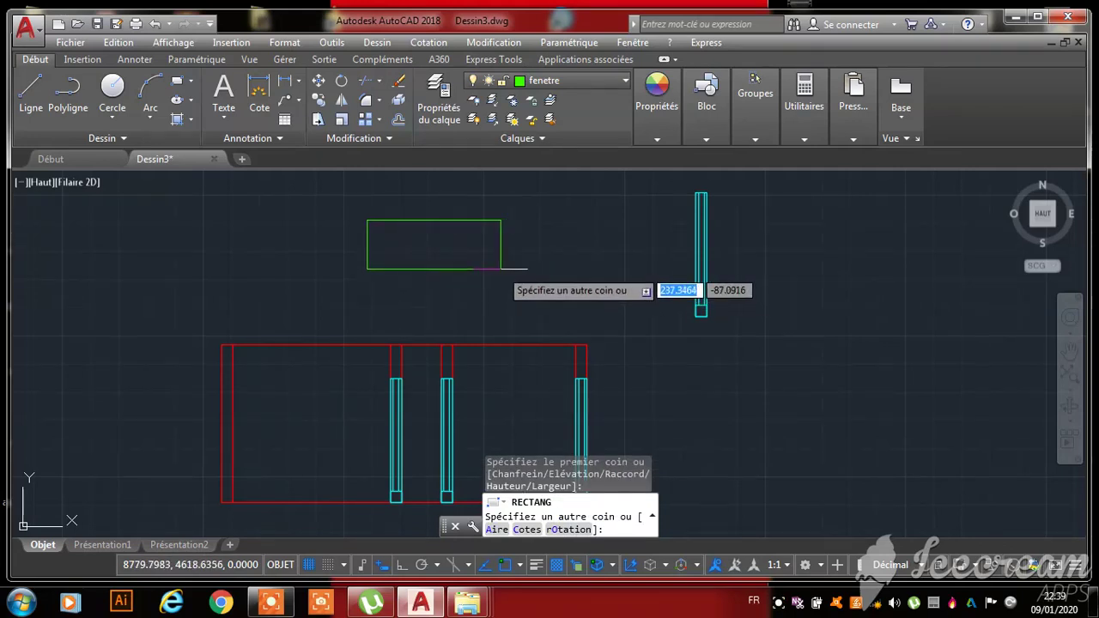
text(120)
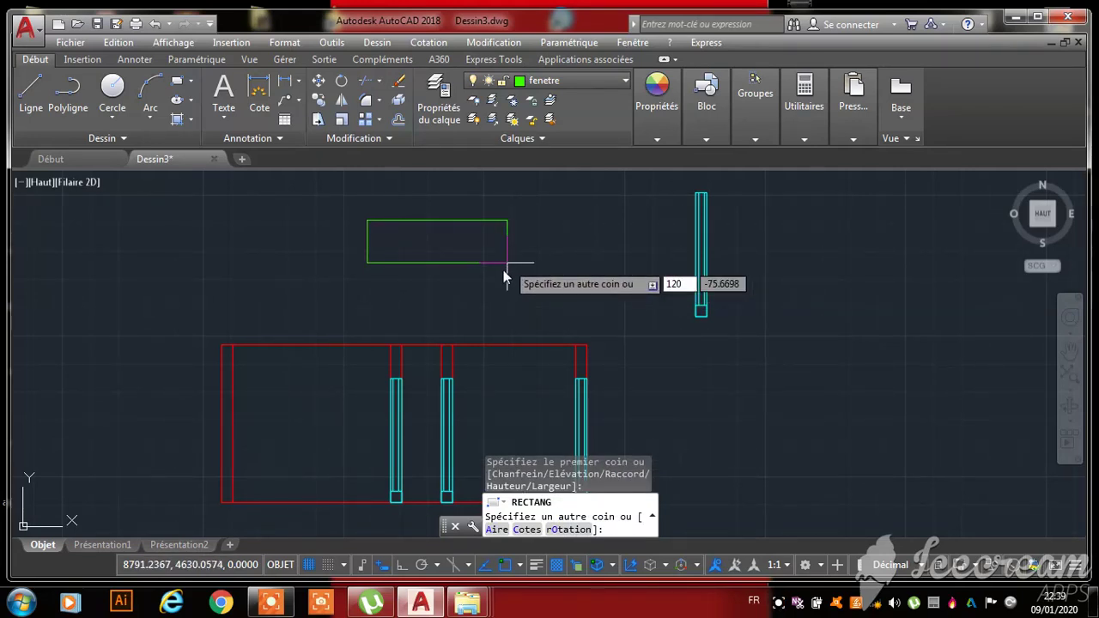
key(Tab)
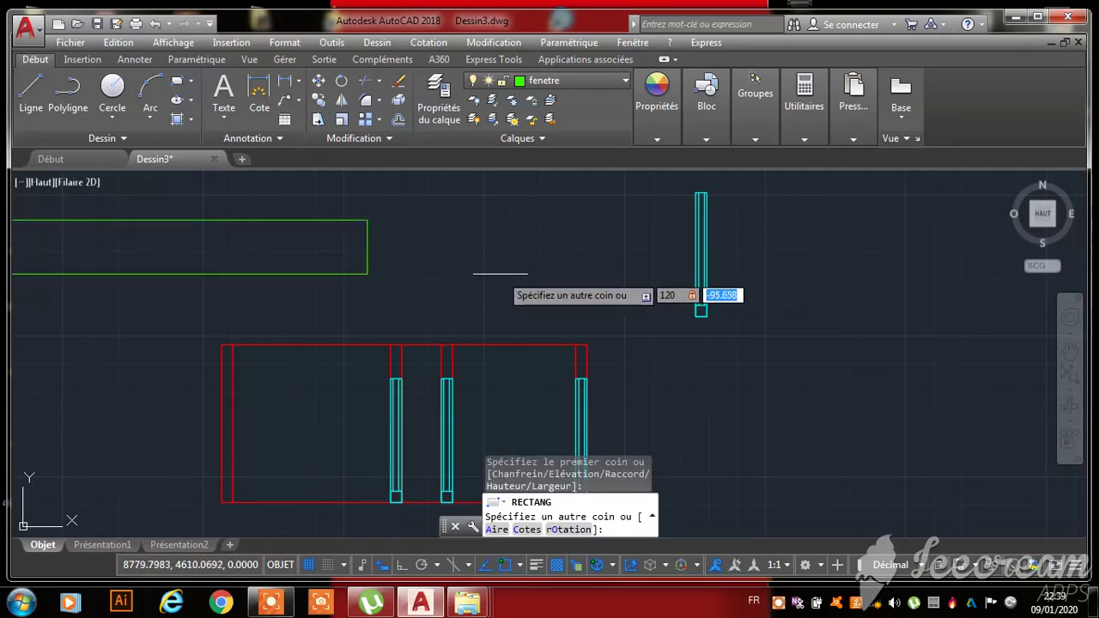
text(20)
key(Return)
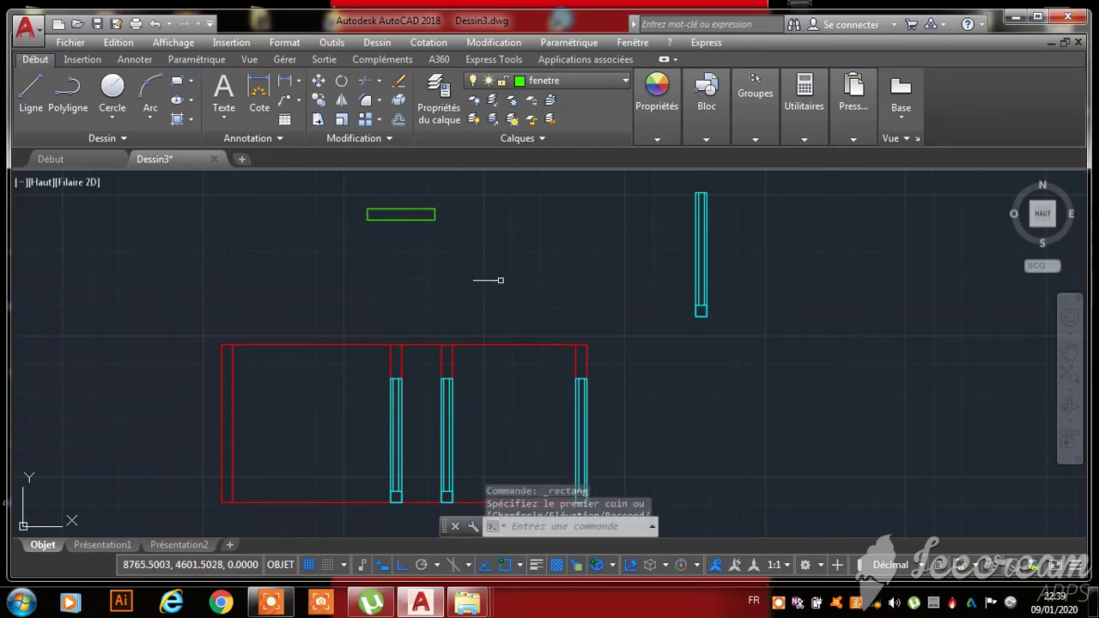
- Draw a 10 by 10 square inside the window rectangle, starting from its lower-left corner
scroll(395, 193, up, 9)
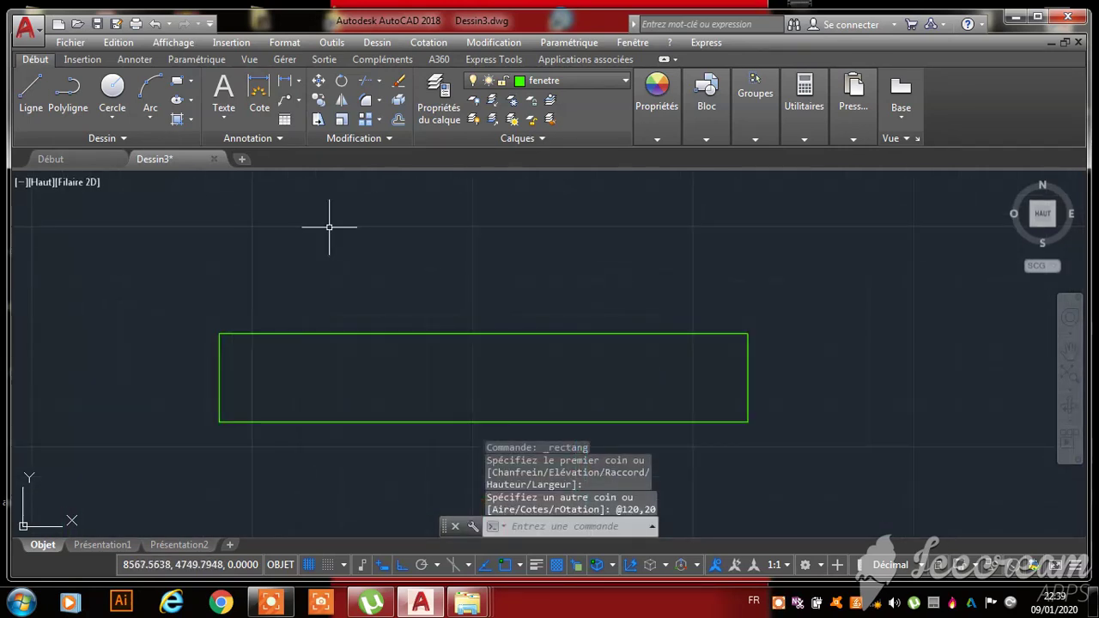
click(176, 86)
scroll(212, 400, up, 3)
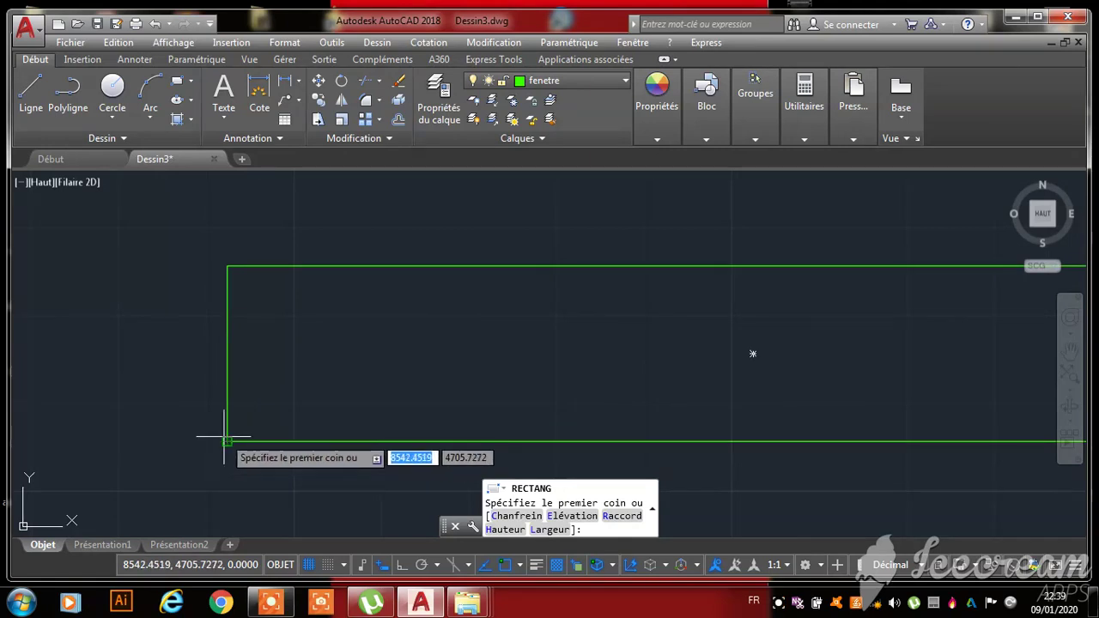
click(226, 442)
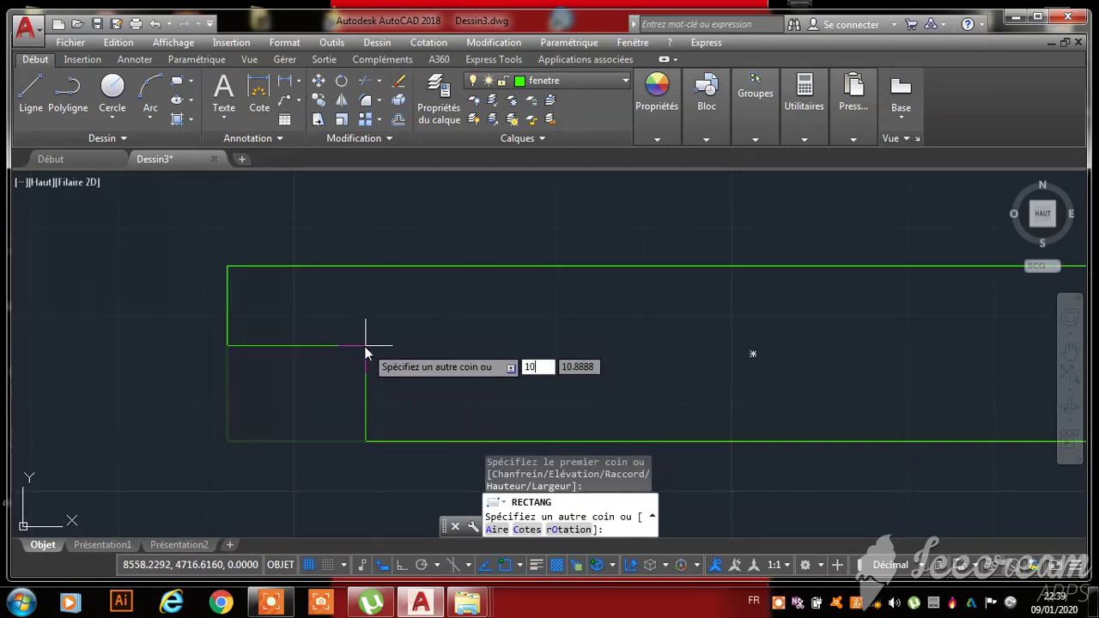
text(10)
key(Tab)
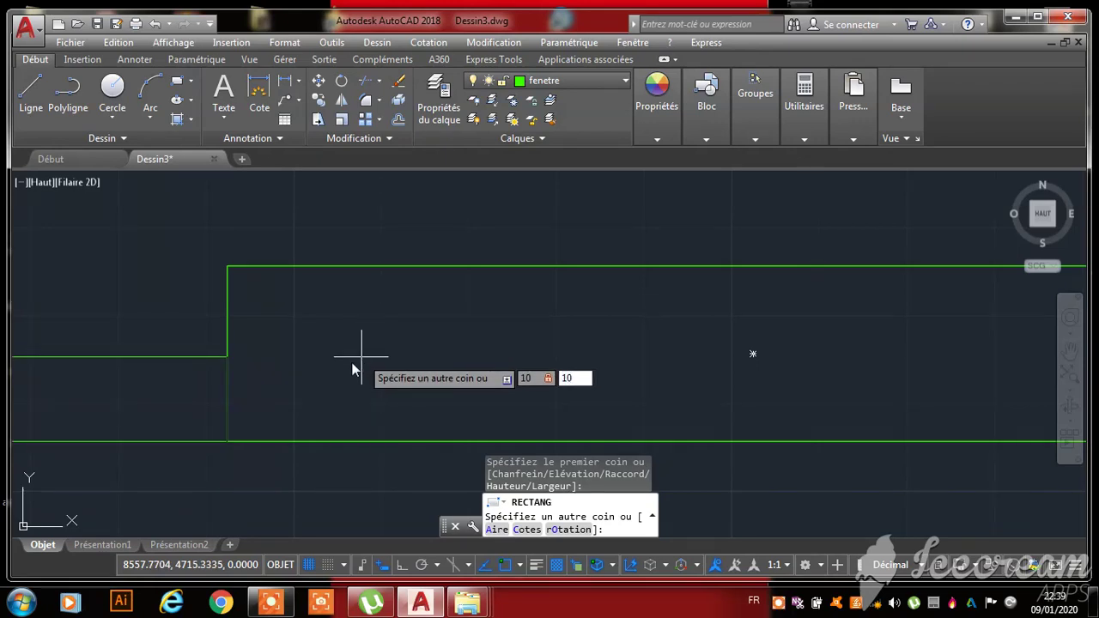
text(10)
key(Return)
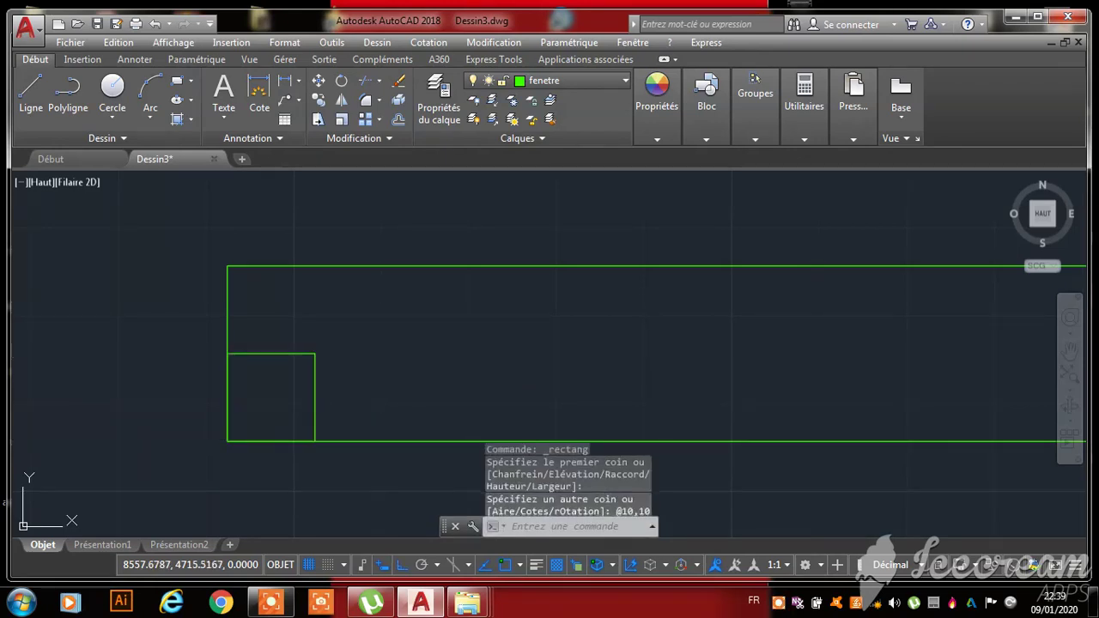
- Mirror the small square to the window's opposite end about the rectangle's vertical midline, keeping the original
click(179, 326)
click(434, 473)
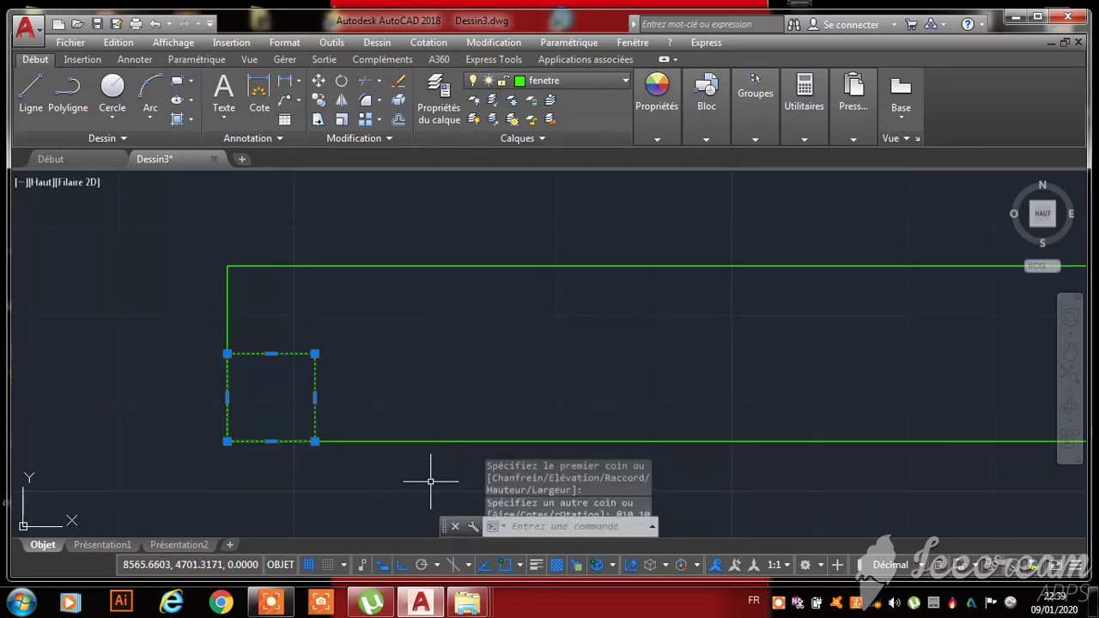
click(340, 100)
scroll(330, 211, down, 2)
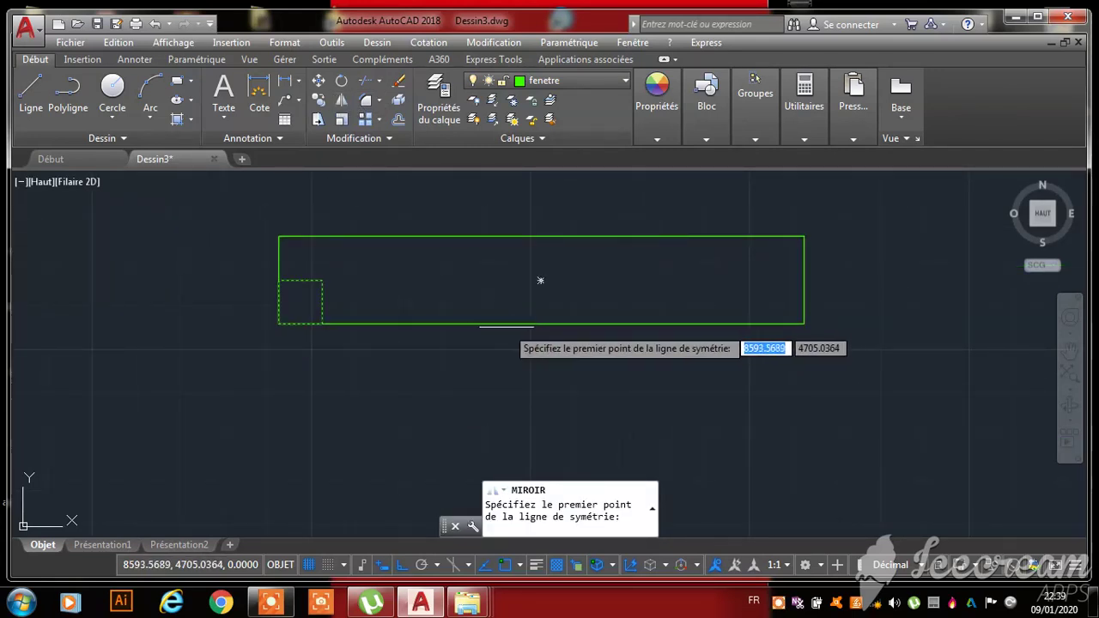
click(540, 322)
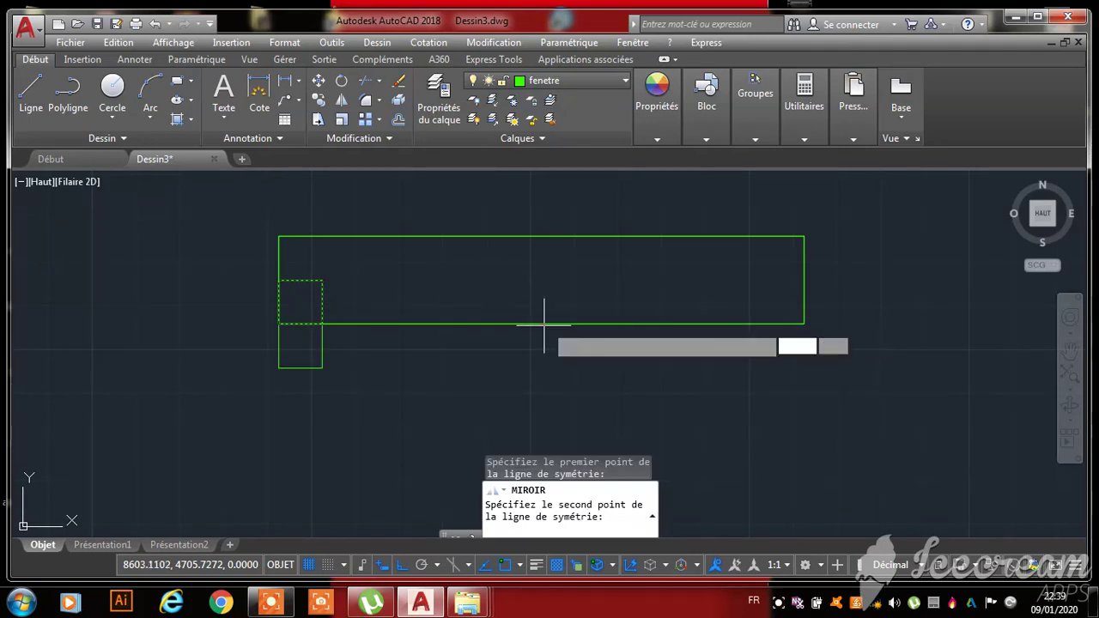
click(544, 196)
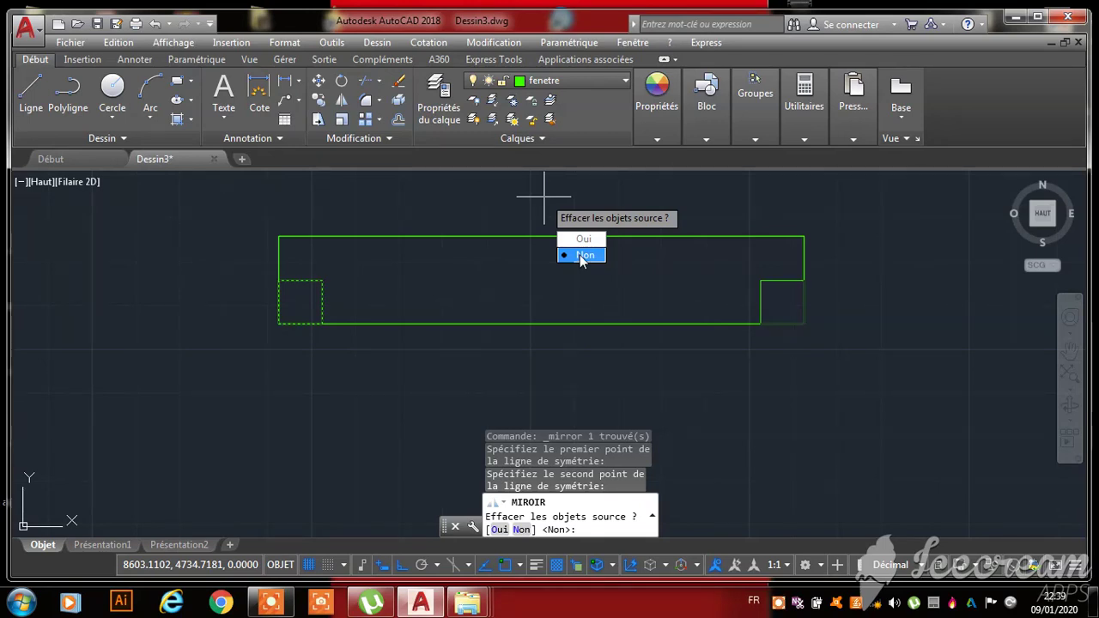
key(Return)
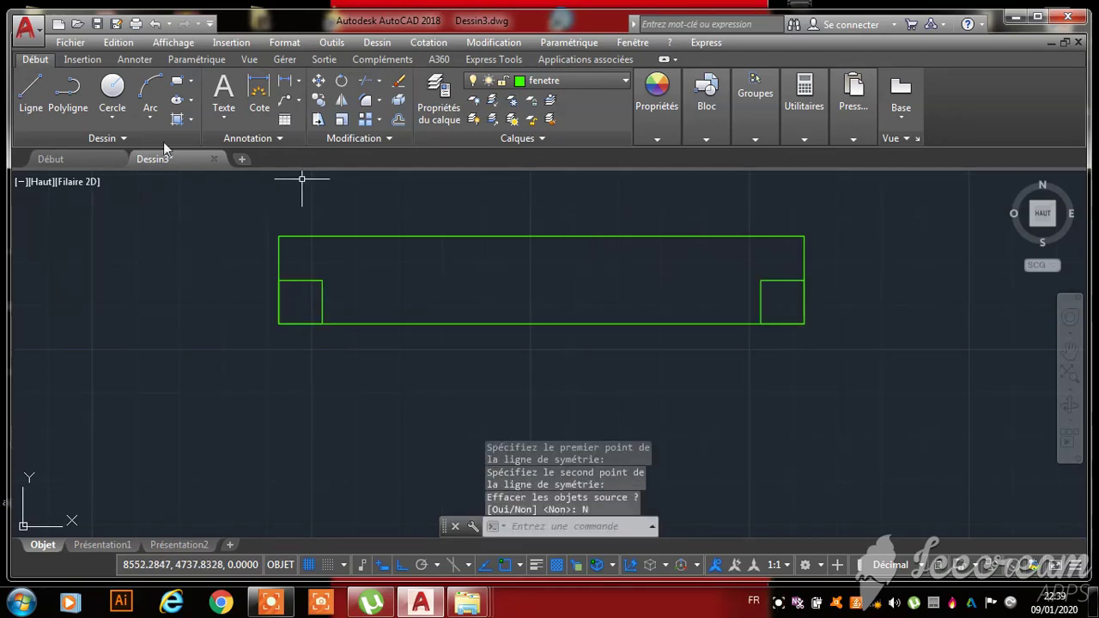
- Draw a horizontal line joining the inner upper corners of the window's two small squares
click(40, 95)
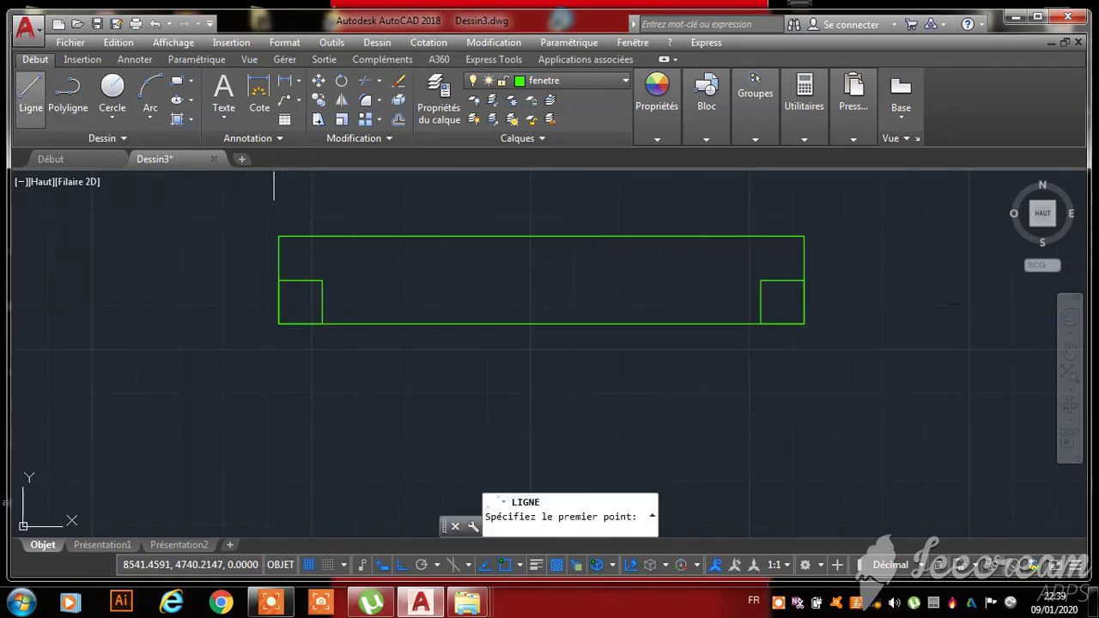
click(322, 280)
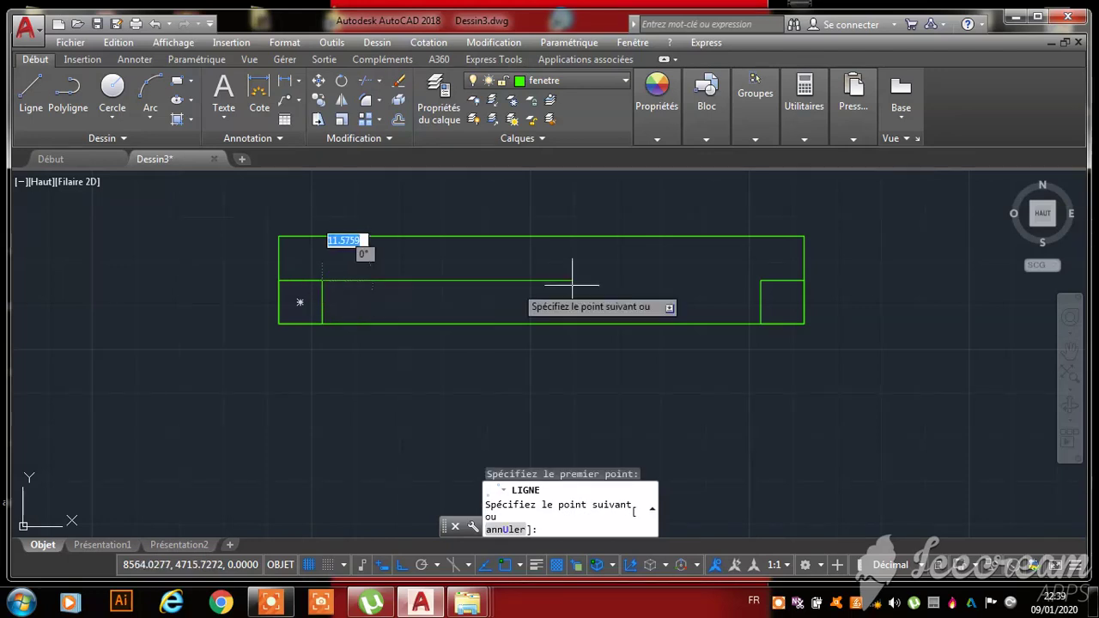
click(759, 280)
key(Escape)
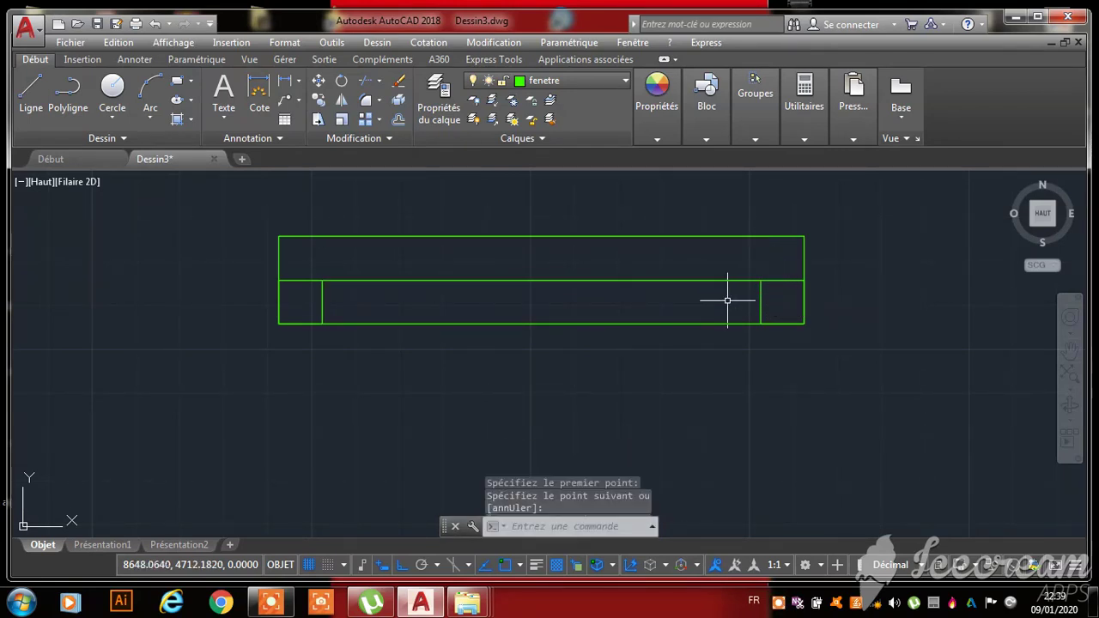
- Offset the line between the two squares 5 downward to form the window's glazing line
click(398, 120)
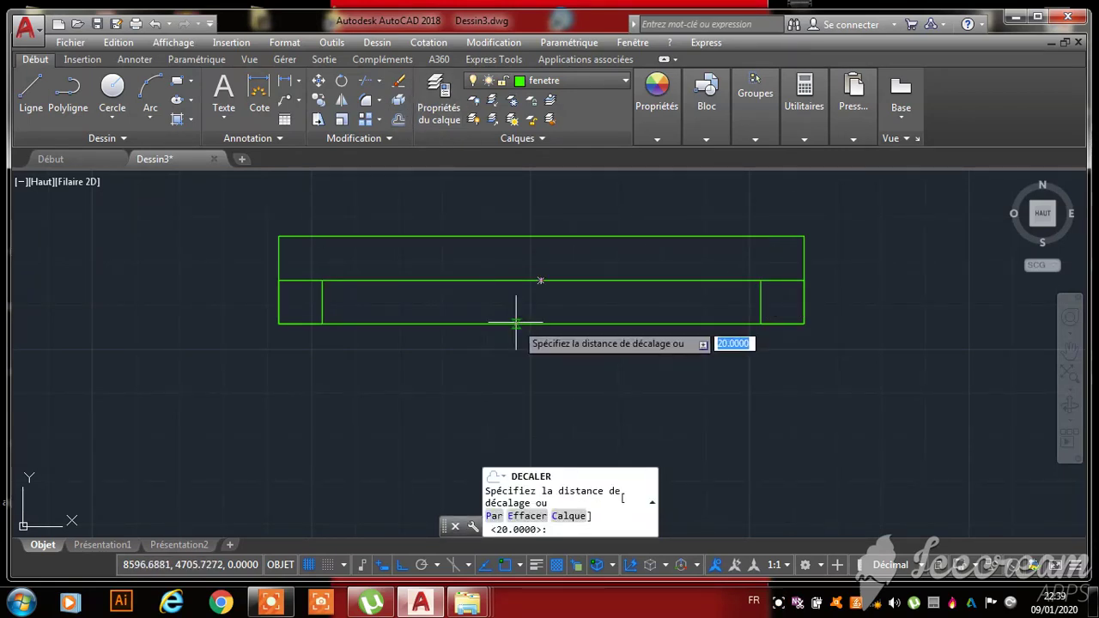
text(5)
key(Return)
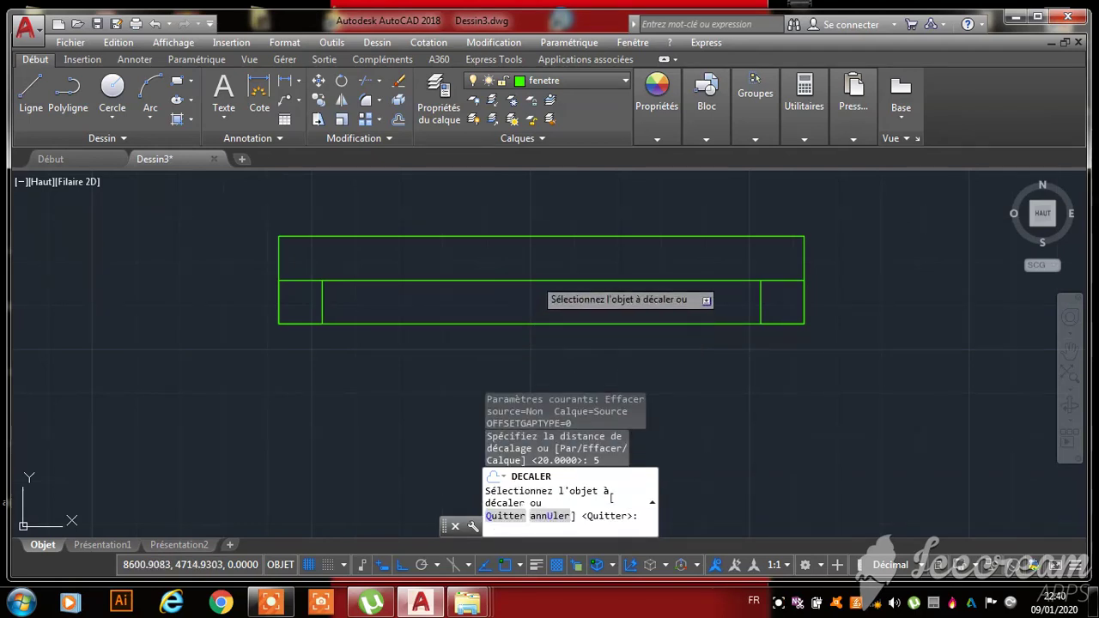
click(536, 279)
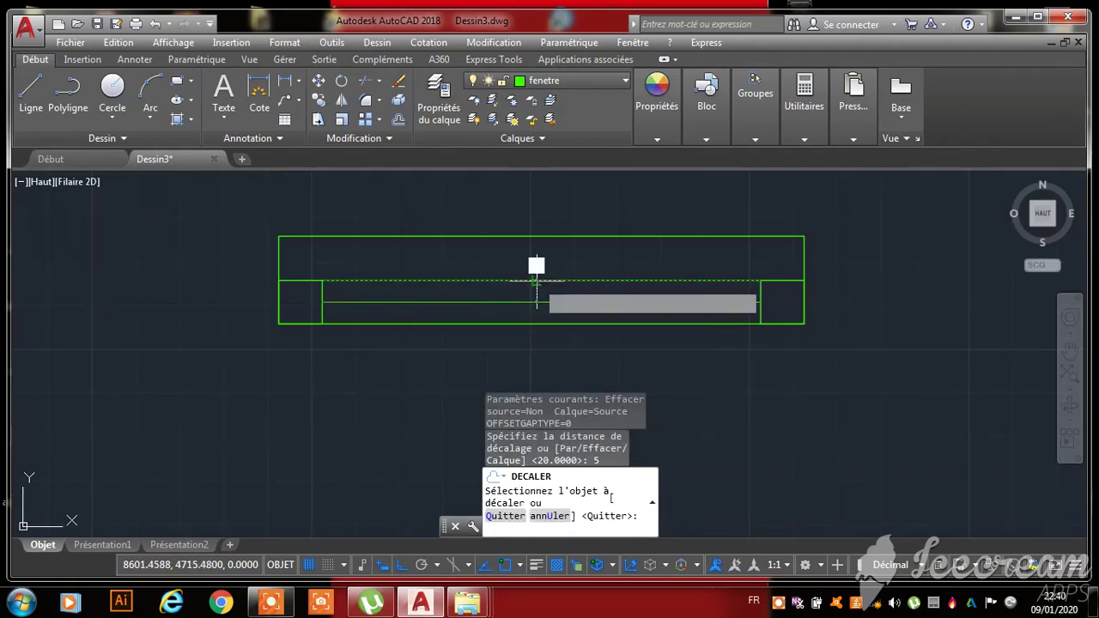
click(527, 322)
key(Escape)
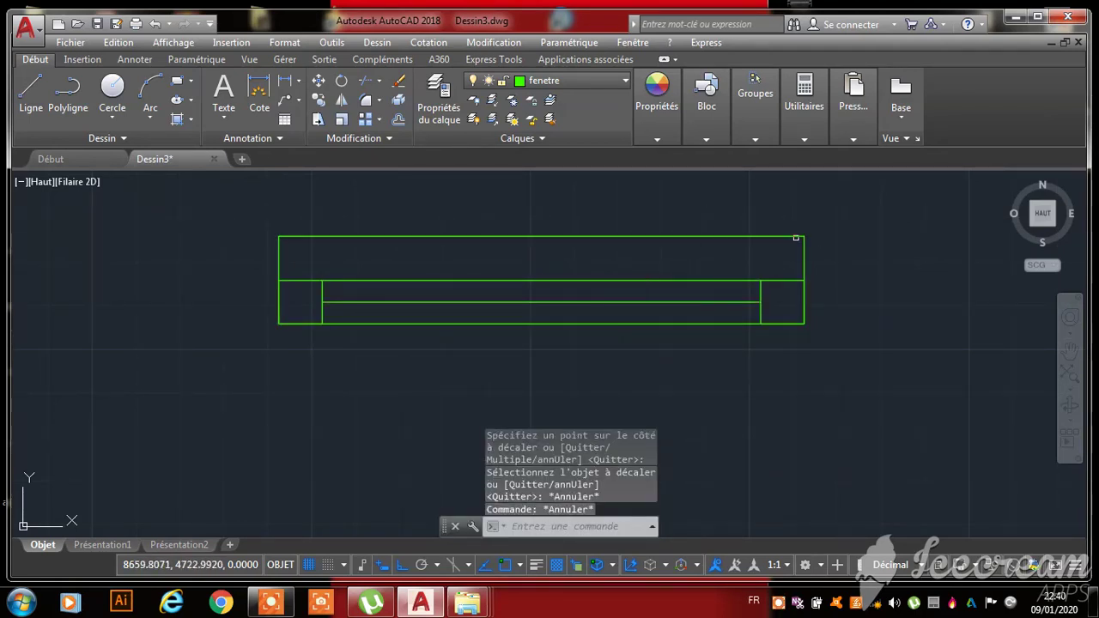
- Rotate the whole window 90° counterclockwise about its lower-left corner so it stands upright
click(823, 207)
click(129, 353)
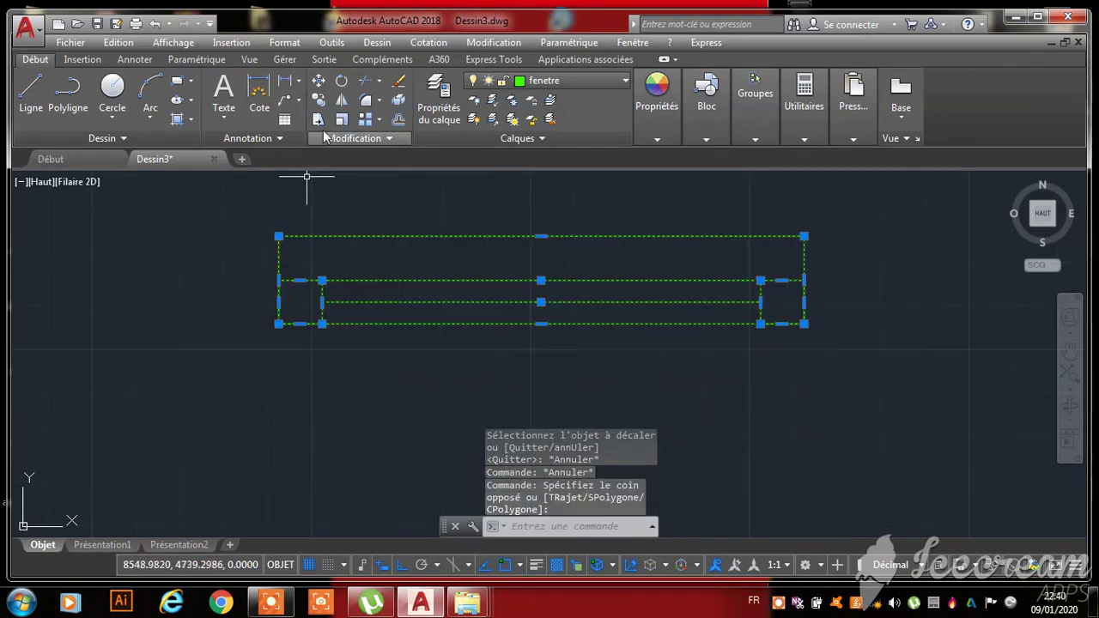
click(341, 82)
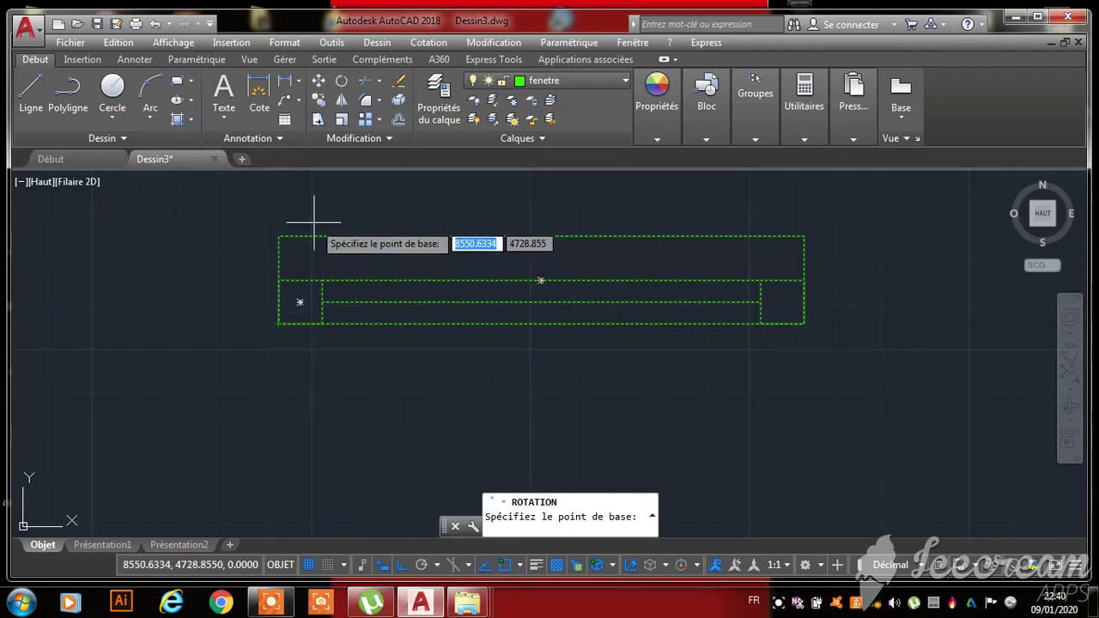
scroll(335, 420, down, 6)
scroll(321, 410, up, 3)
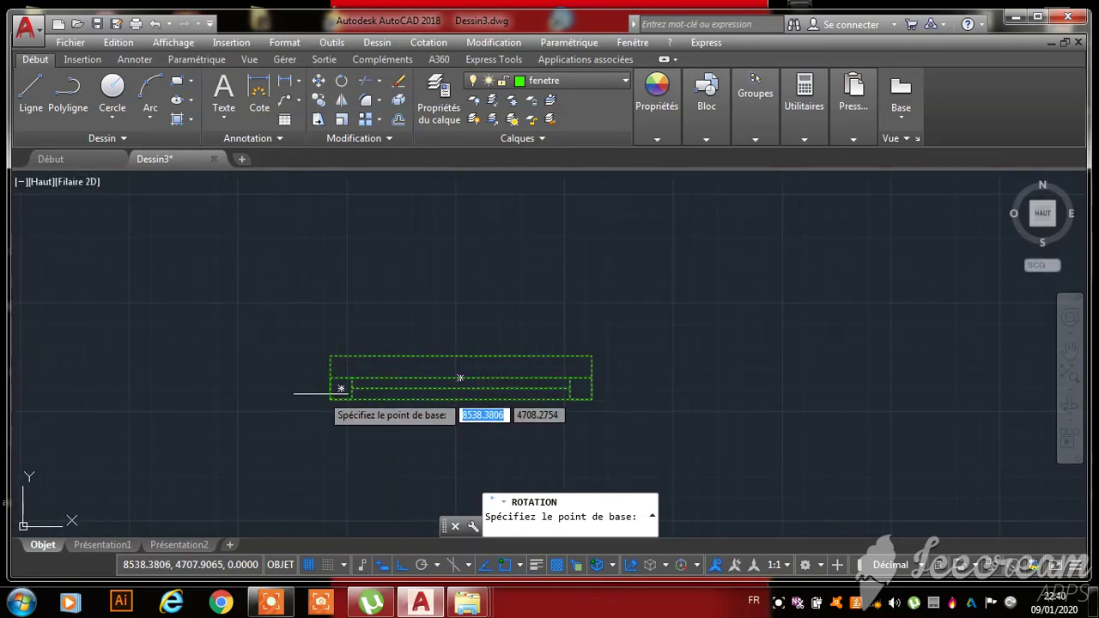
click(329, 398)
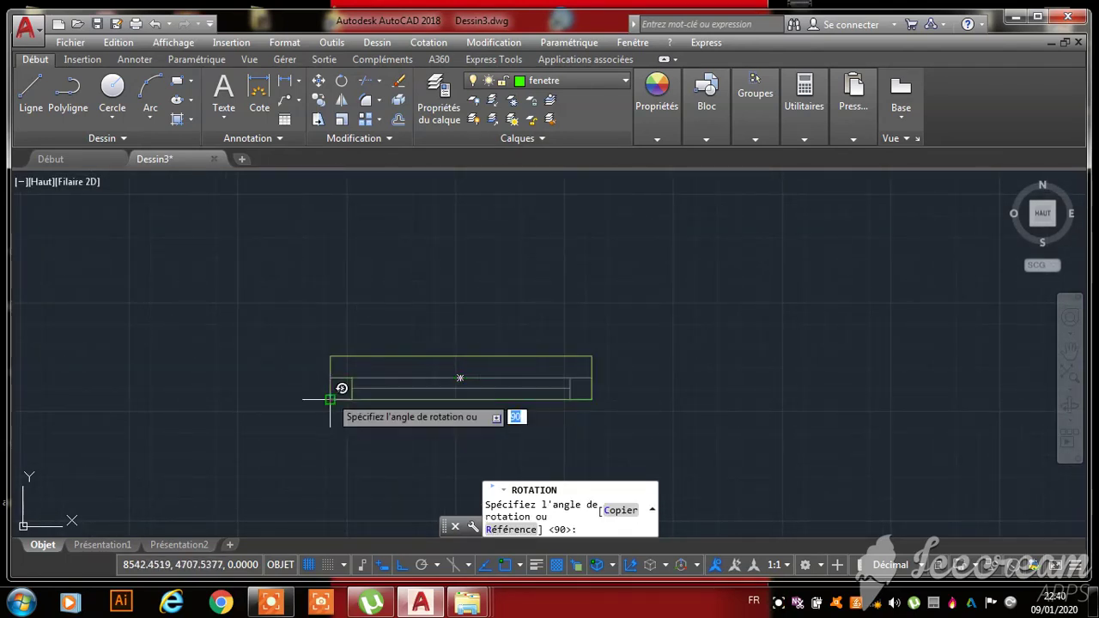
click(342, 294)
scroll(359, 383, down, 3)
key(Escape)
key(Escape)
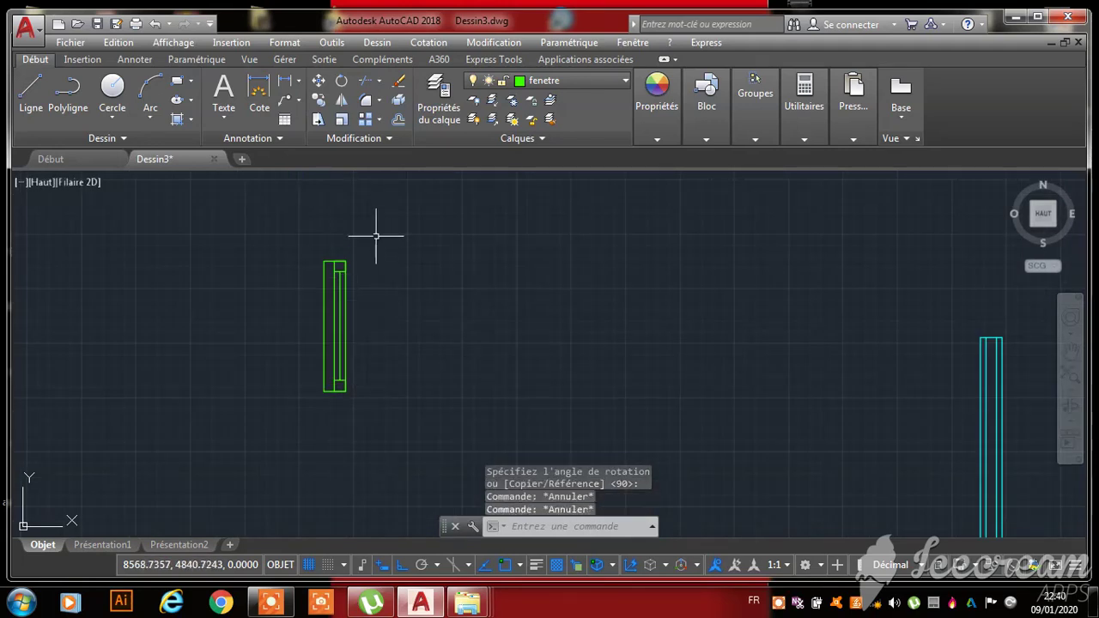
- Move the upright window by its lower-right corner onto the inner base corner of the section's leftmost wall
click(378, 232)
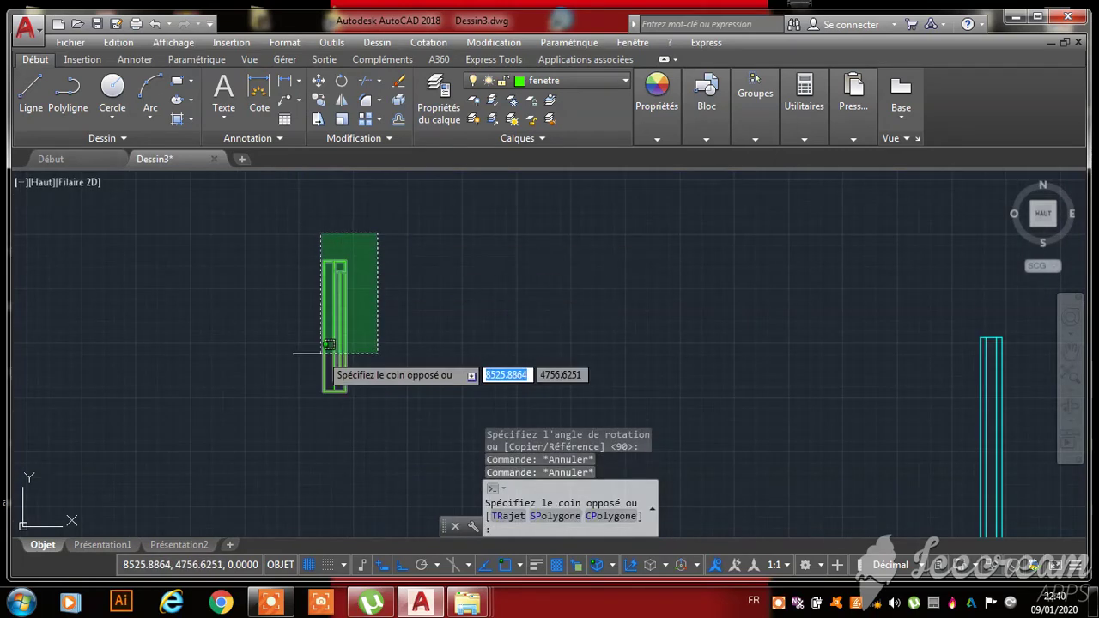
click(257, 442)
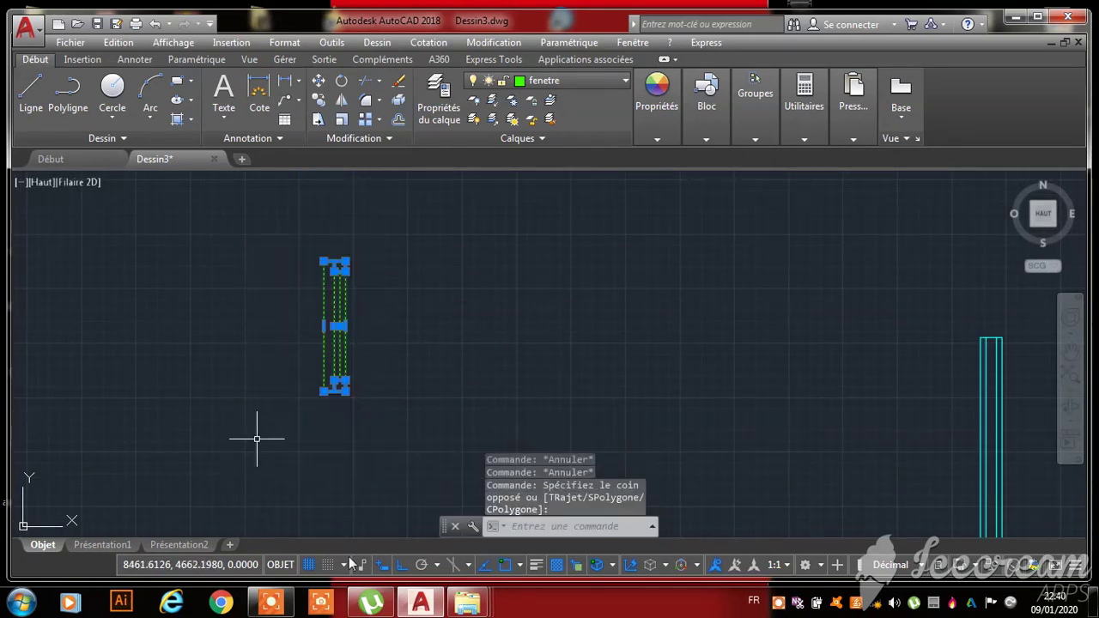
click(318, 80)
scroll(314, 404, up, 4)
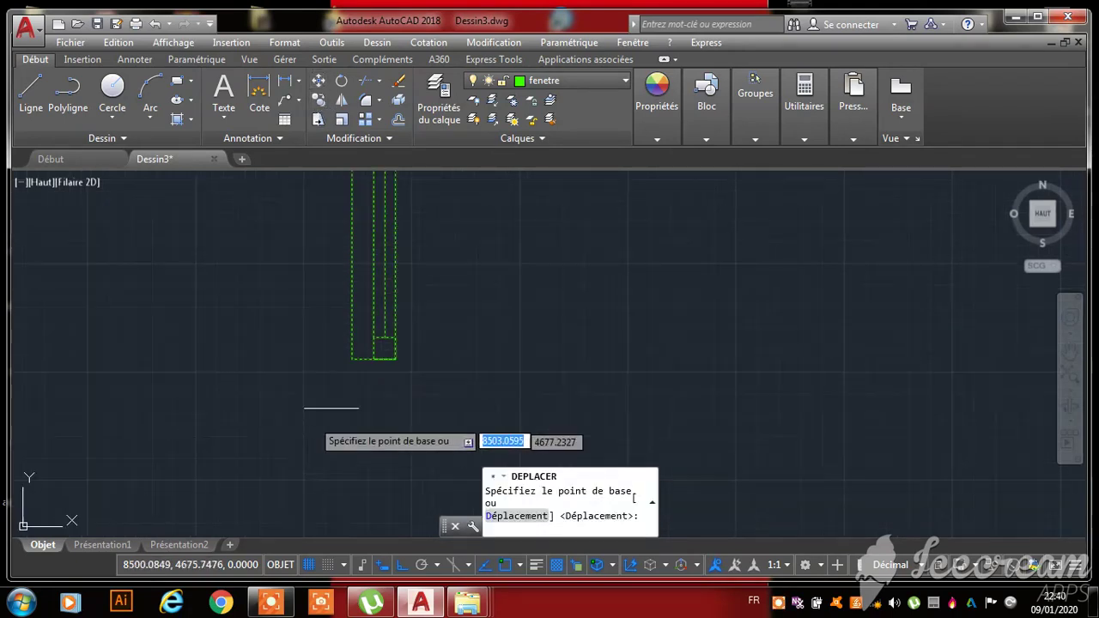
click(394, 358)
scroll(498, 321, down, 5)
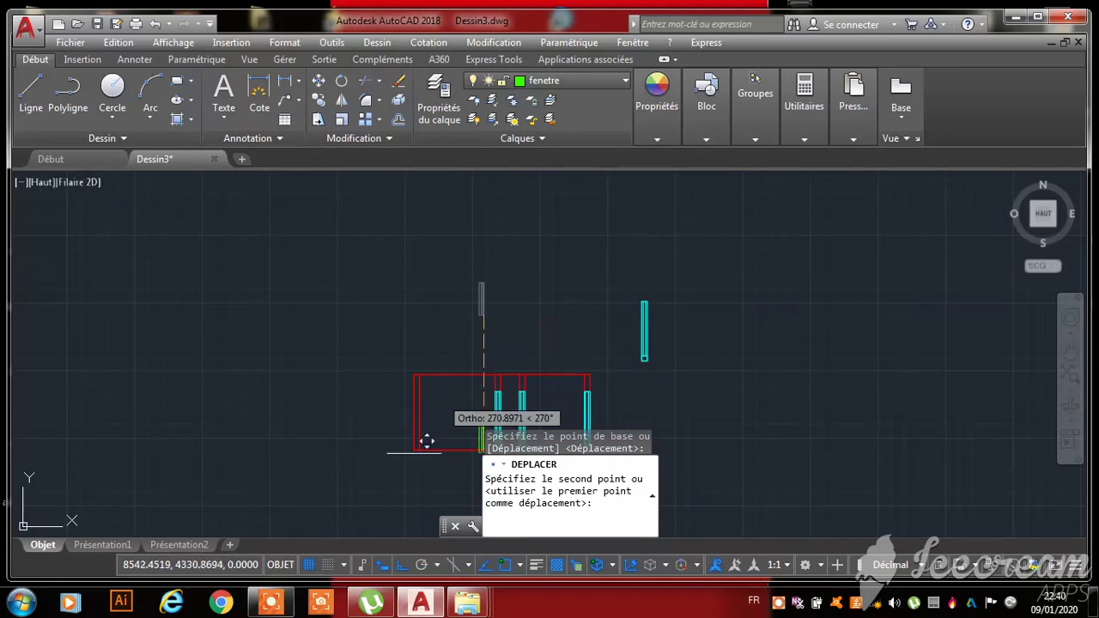
scroll(425, 440, up, 4)
scroll(389, 313, up, 6)
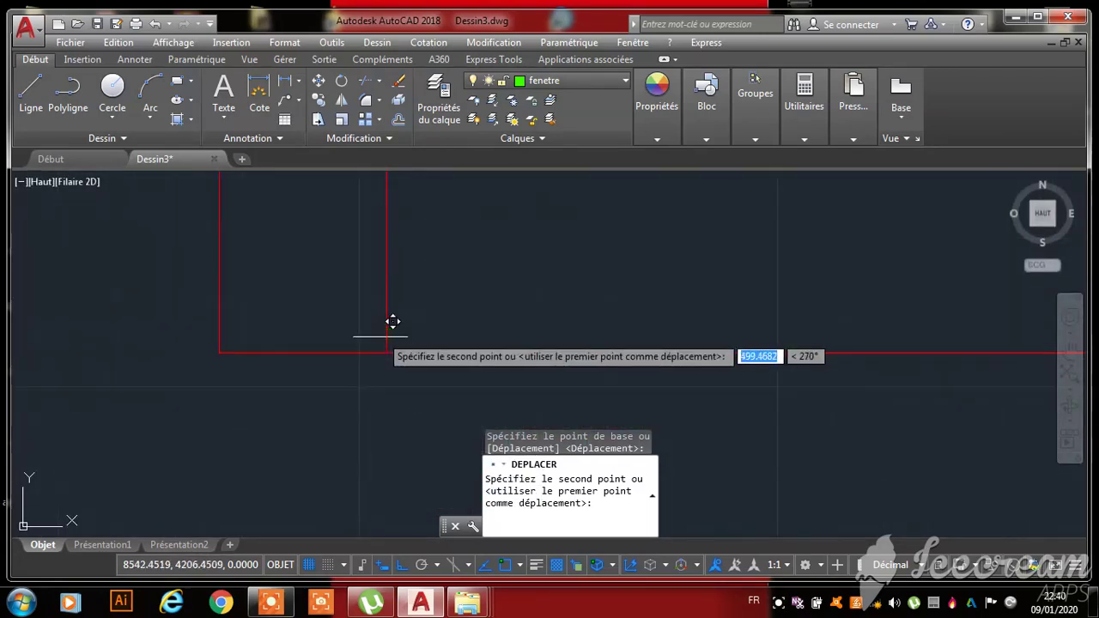
click(388, 351)
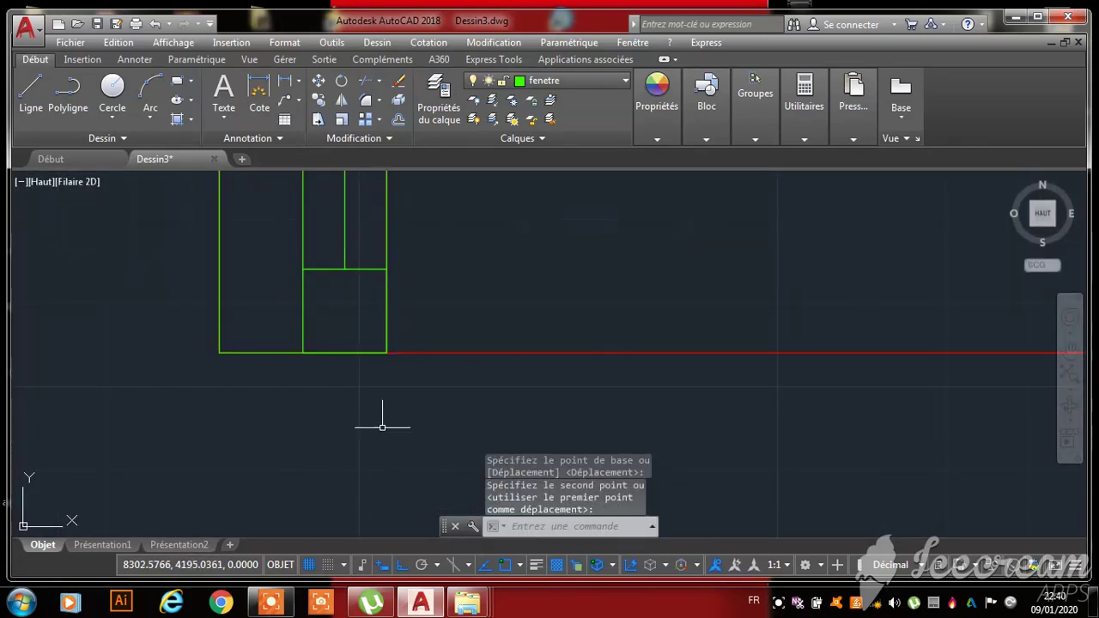
key(Escape)
key(Escape)
- Move the window 100 straight up within the leftmost wall, using its lower-right corner as base point
scroll(404, 416, down, 4)
click(367, 330)
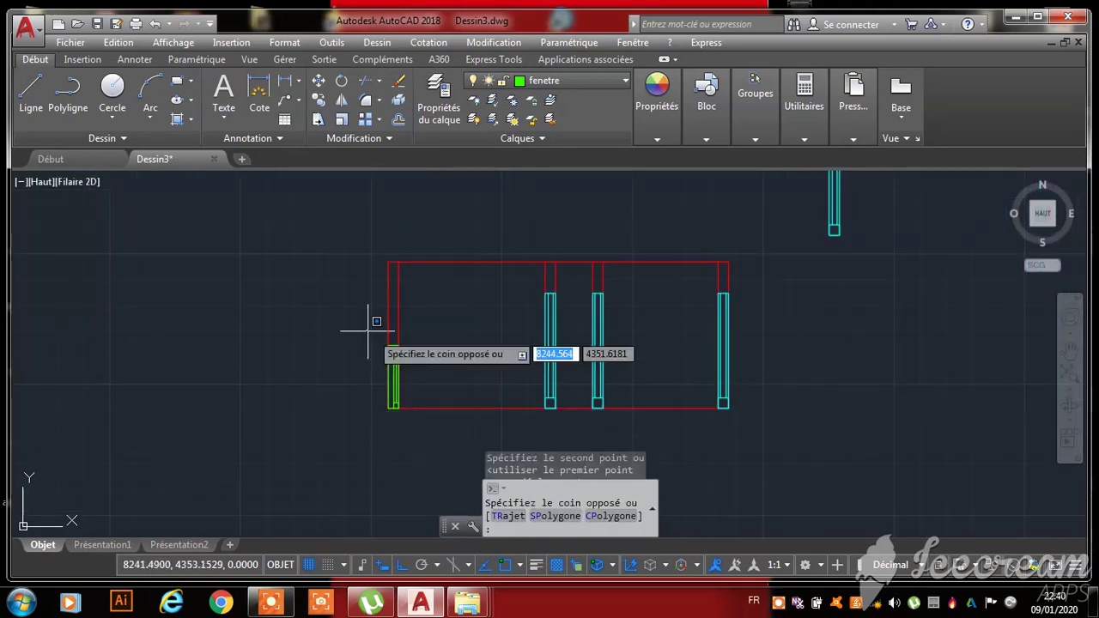
click(455, 450)
scroll(386, 438, up, 6)
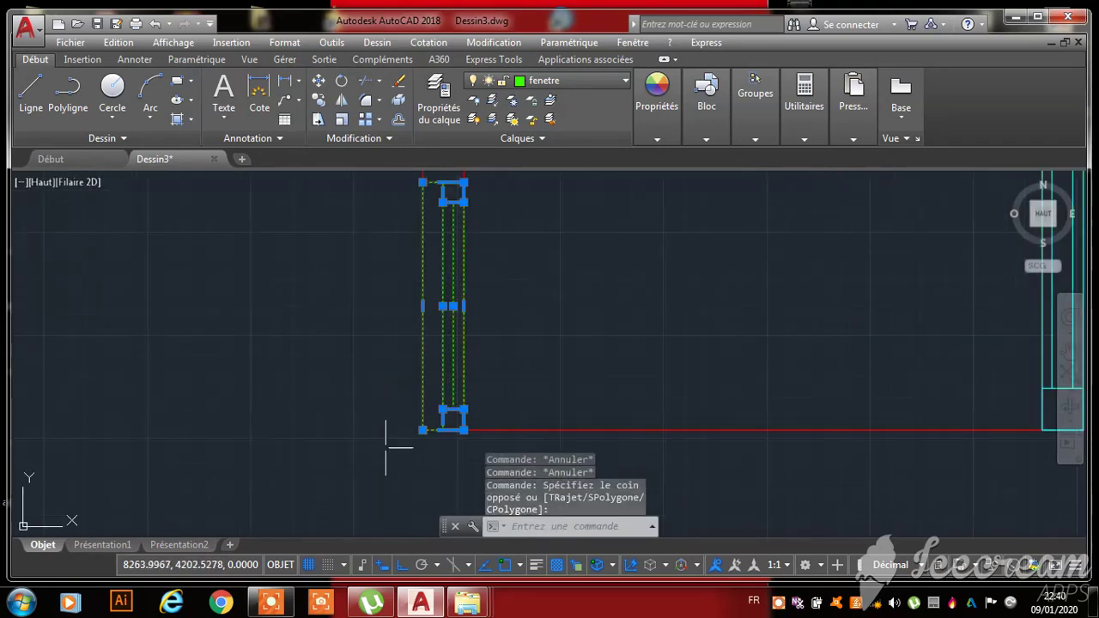
click(319, 82)
scroll(477, 456, up, 5)
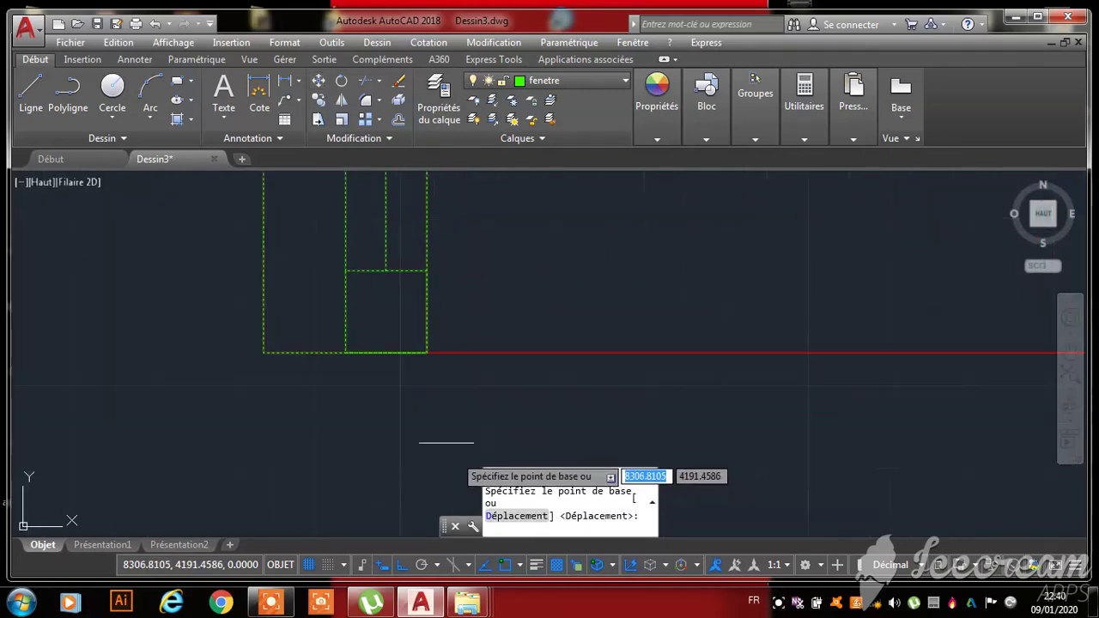
click(427, 352)
scroll(432, 386, down, 4)
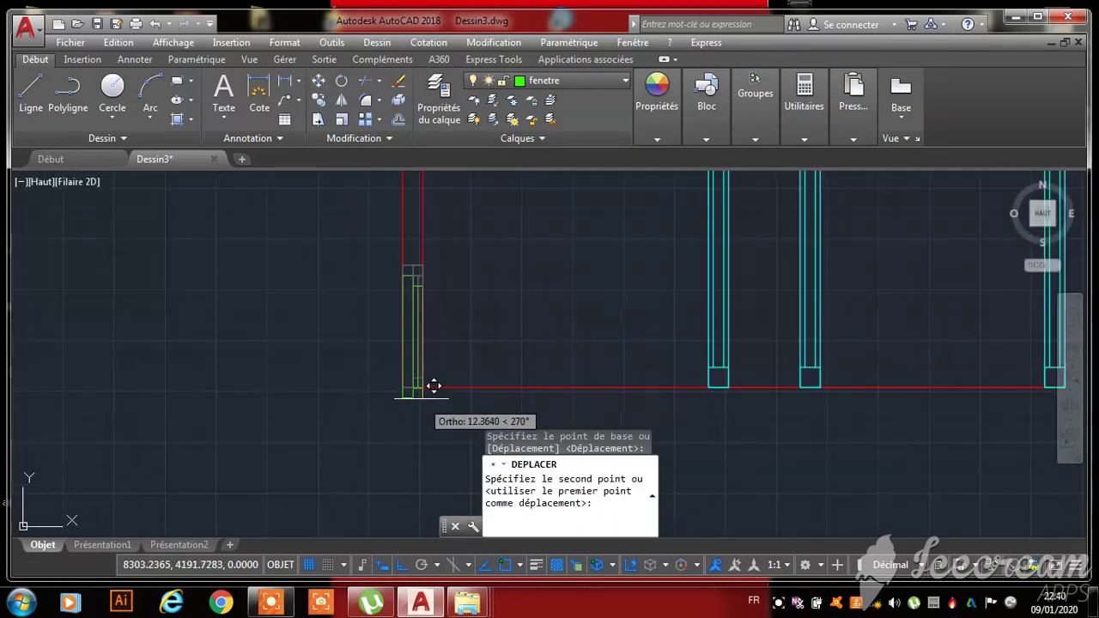
scroll(435, 331, up, 2)
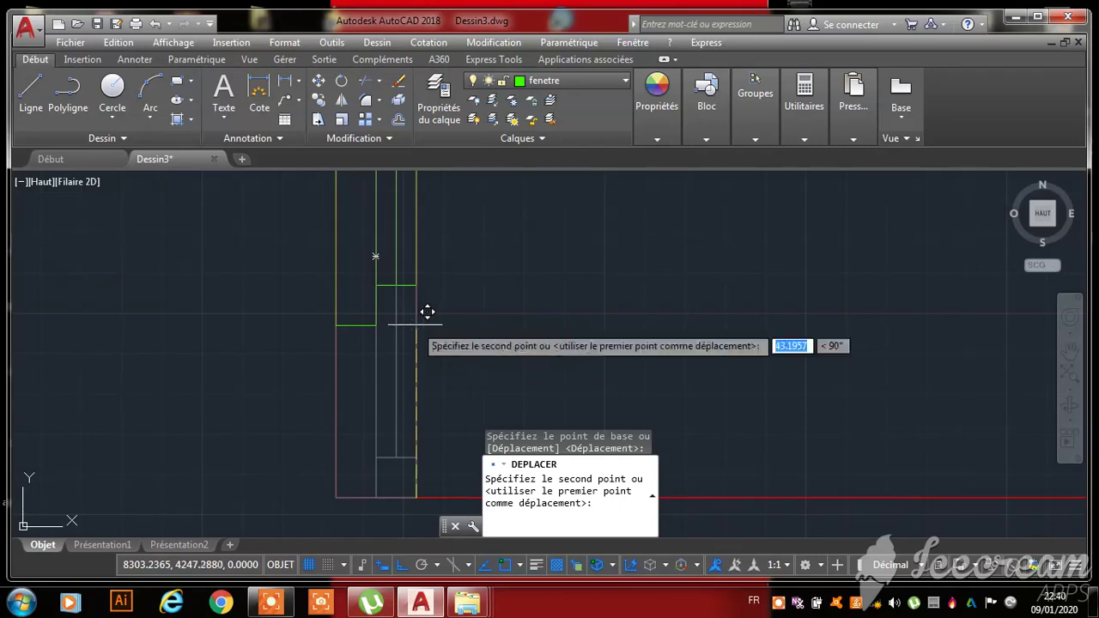
text(1)
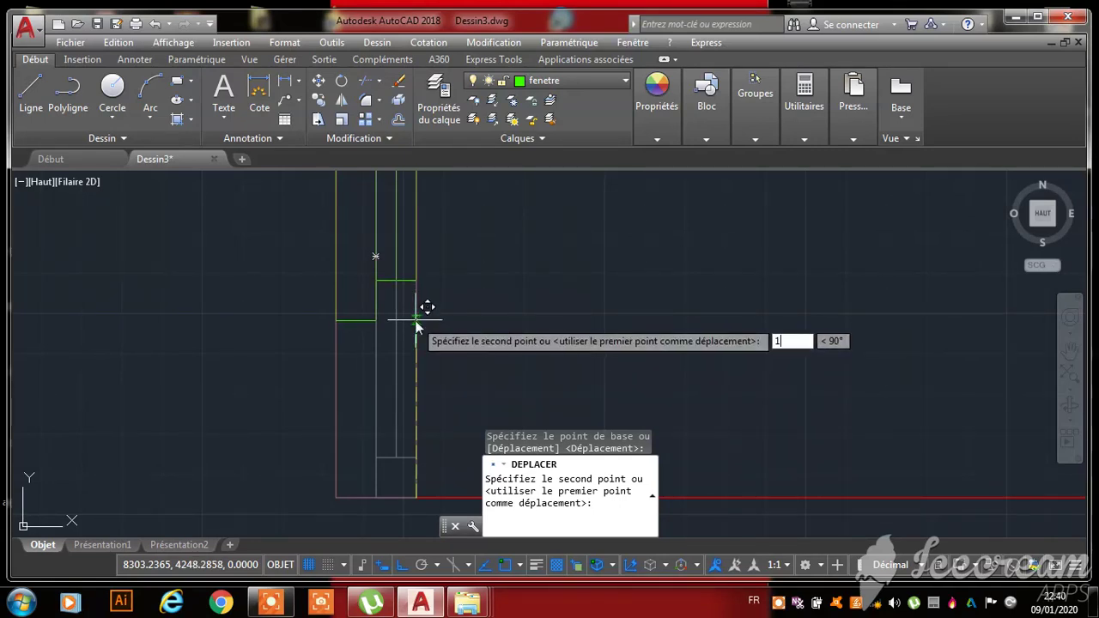
text(00)
key(Return)
scroll(421, 313, up, 3)
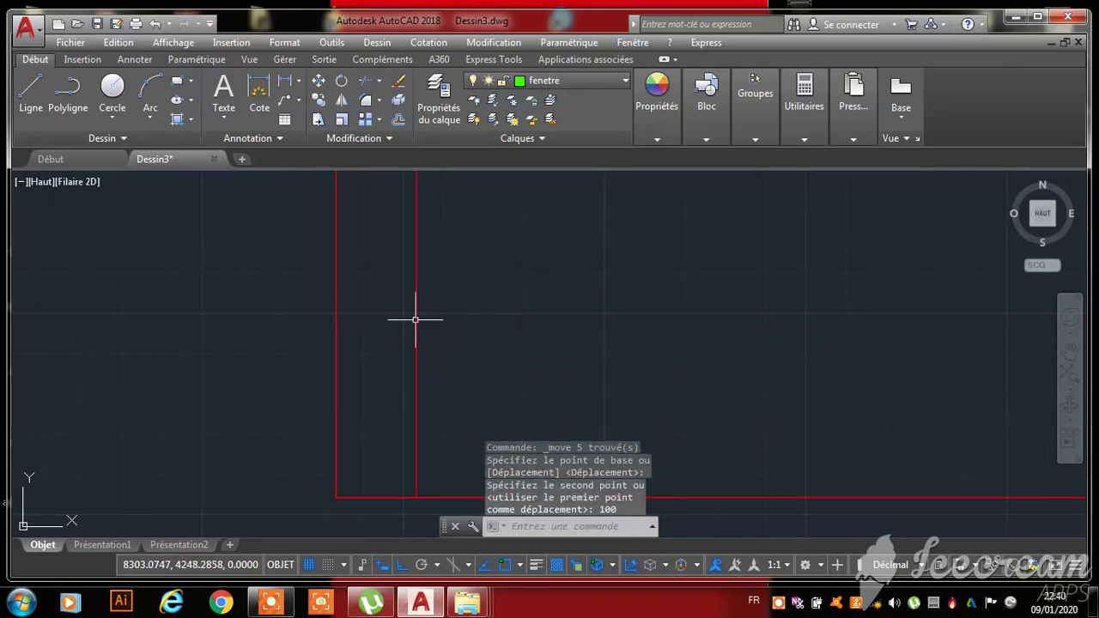
scroll(417, 314, down, 4)
scroll(429, 404, up, 3)
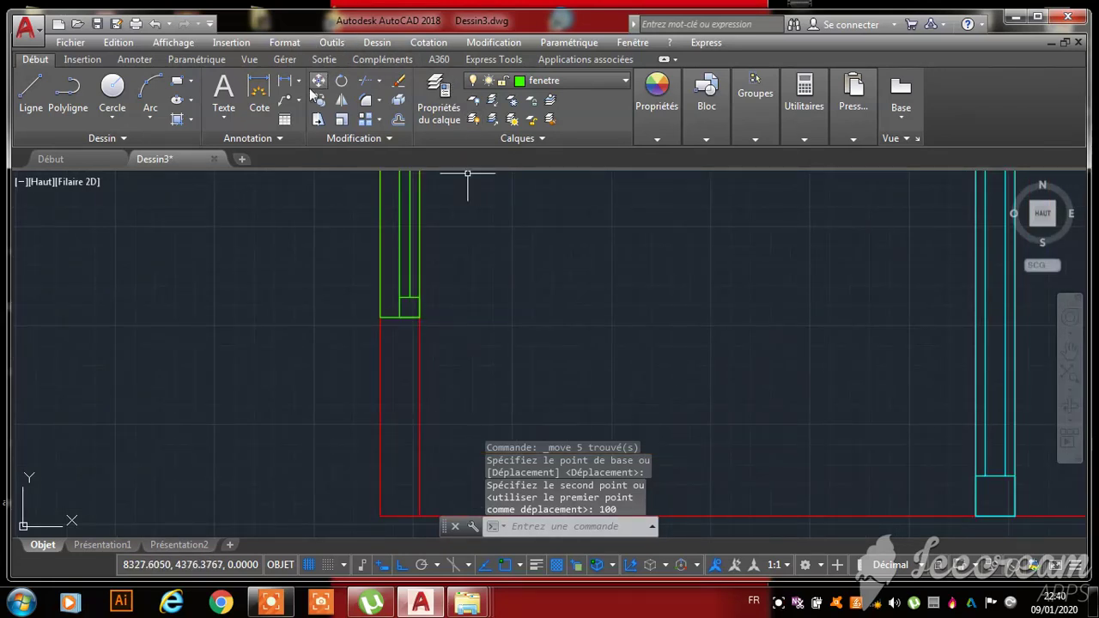
- Measure the vertical distance from the window's lower outer corner to the base of the leftmost wall with a linear dimension
click(284, 88)
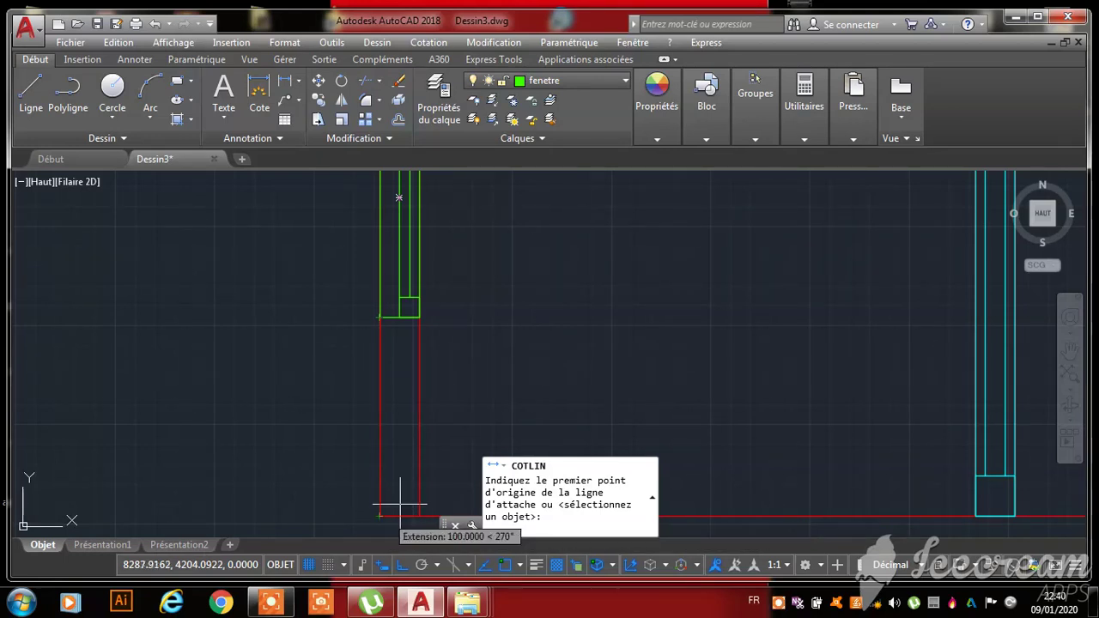
key(Escape)
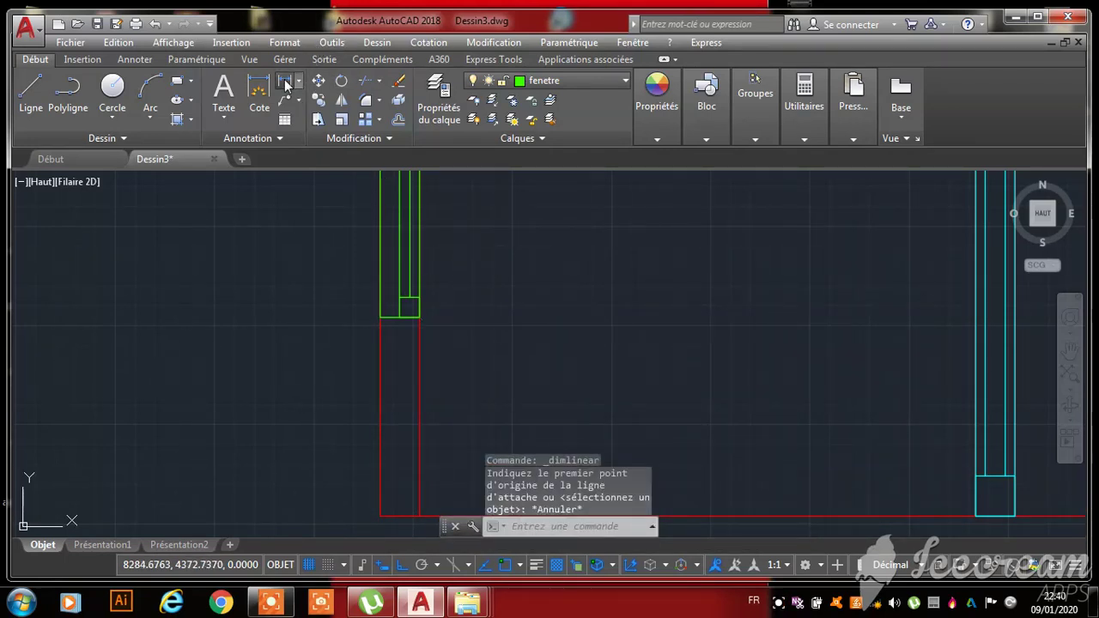
click(285, 82)
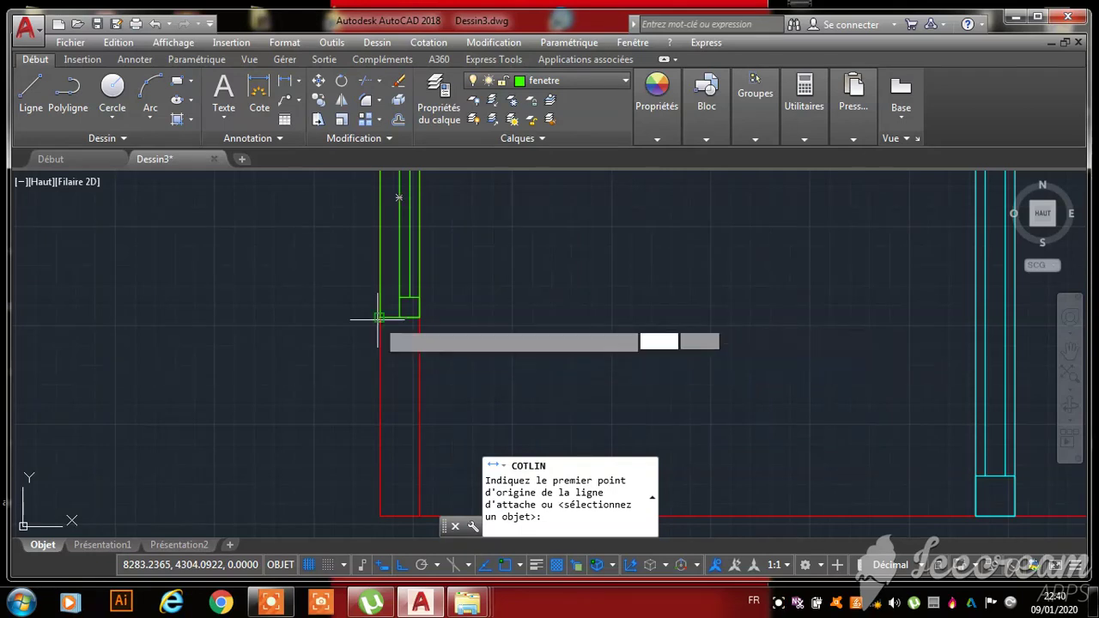
click(378, 317)
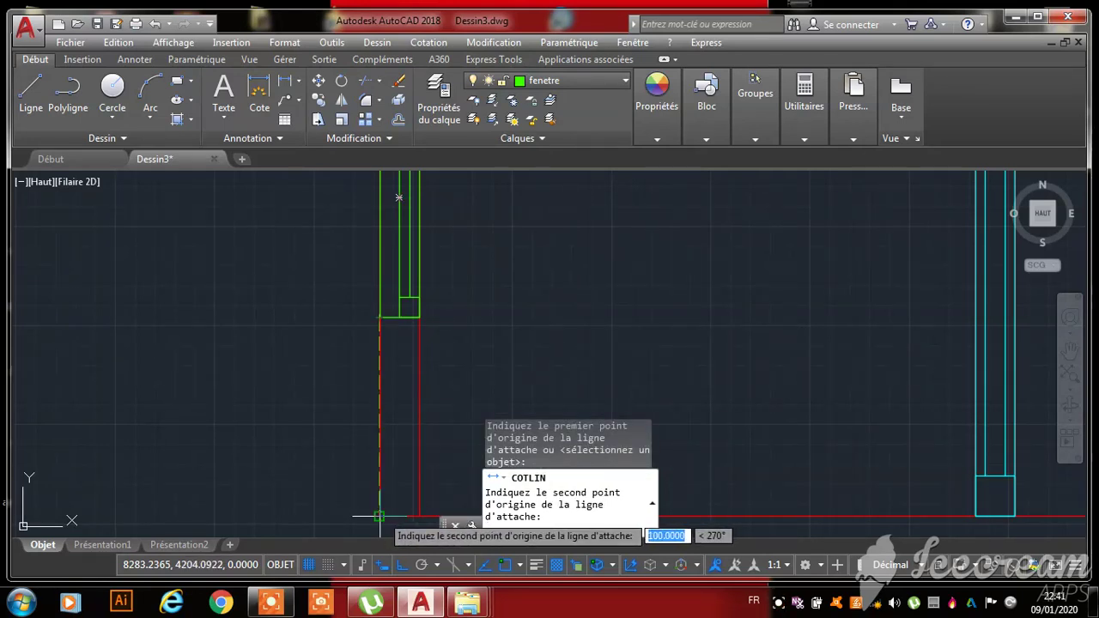
key(Escape)
key(Escape)
key(Escape)
- Offset the section's upper horizontal line 20 upward to form the roof slab's top edge
scroll(395, 486, down, 3)
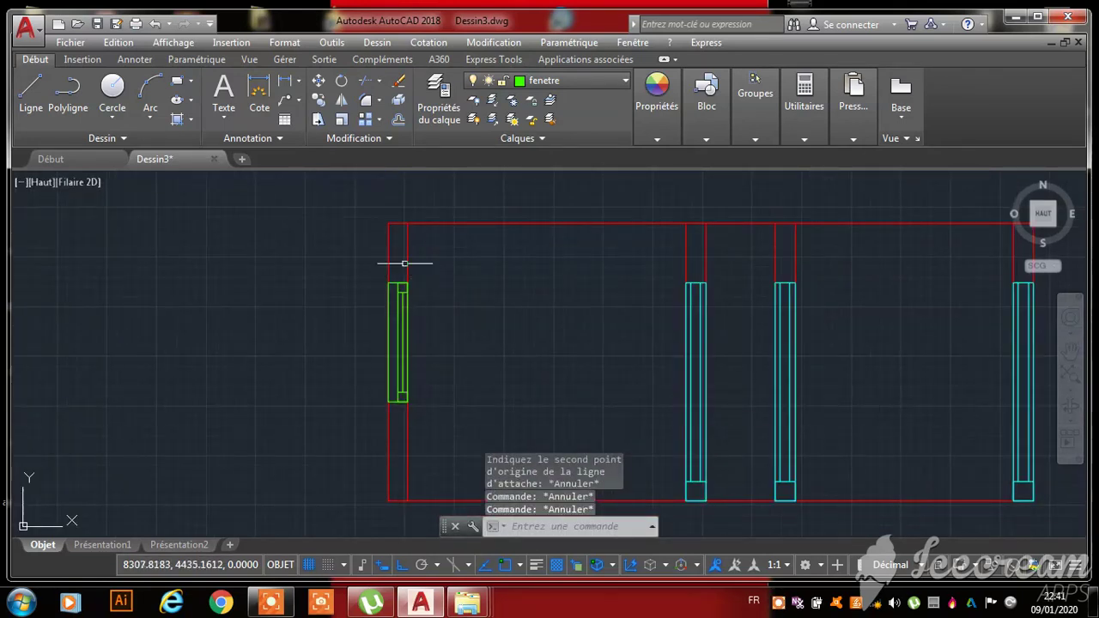
scroll(404, 264, up, 3)
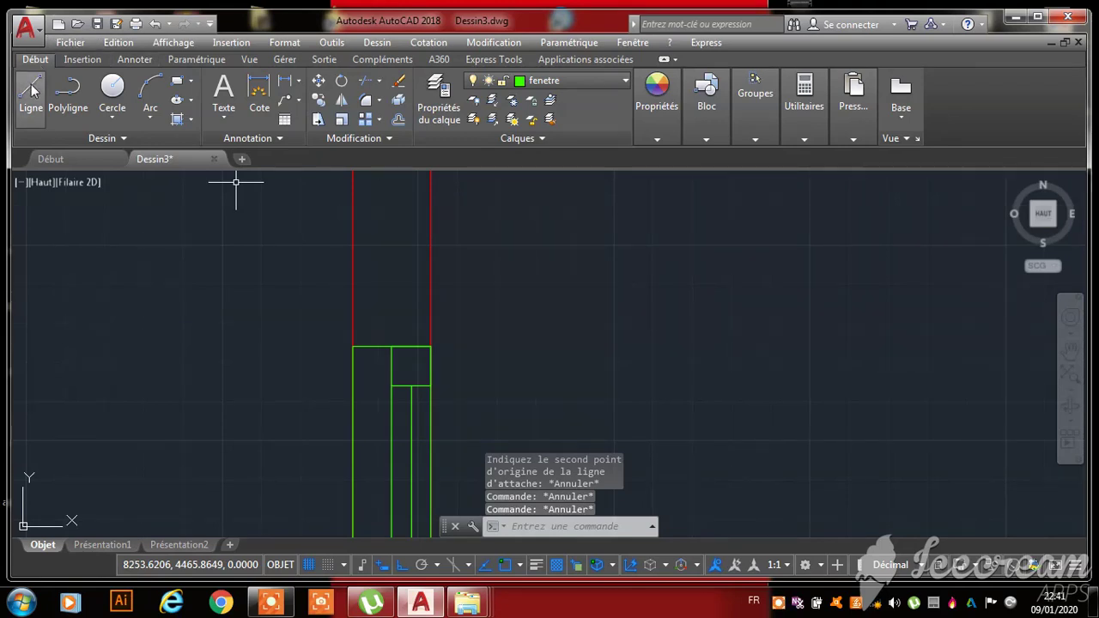
scroll(269, 318, down, 4)
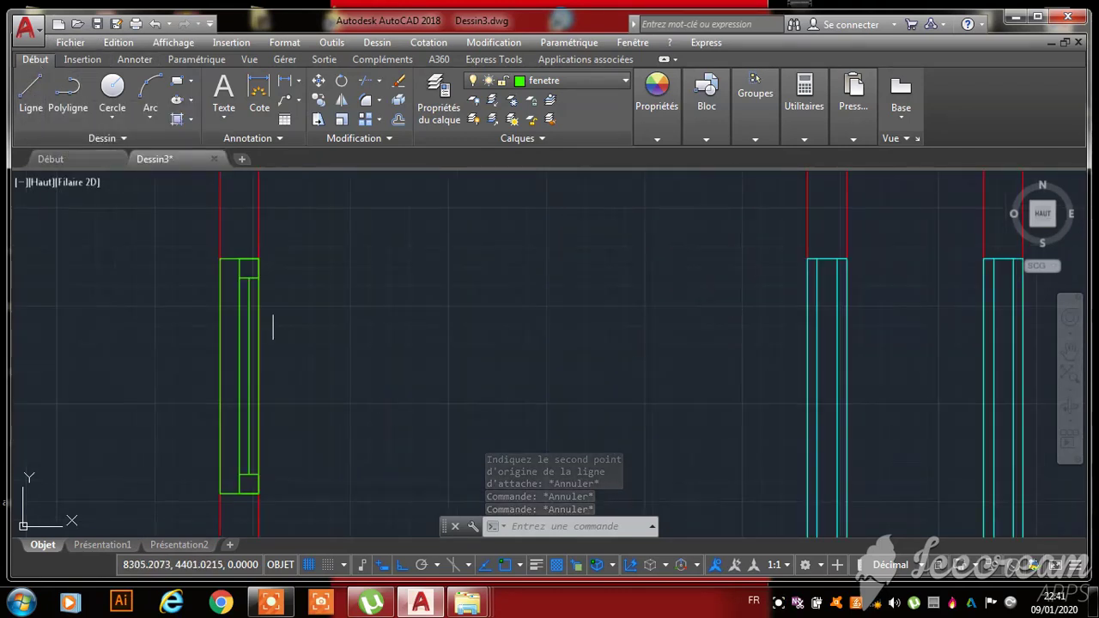
scroll(313, 278, up, 3)
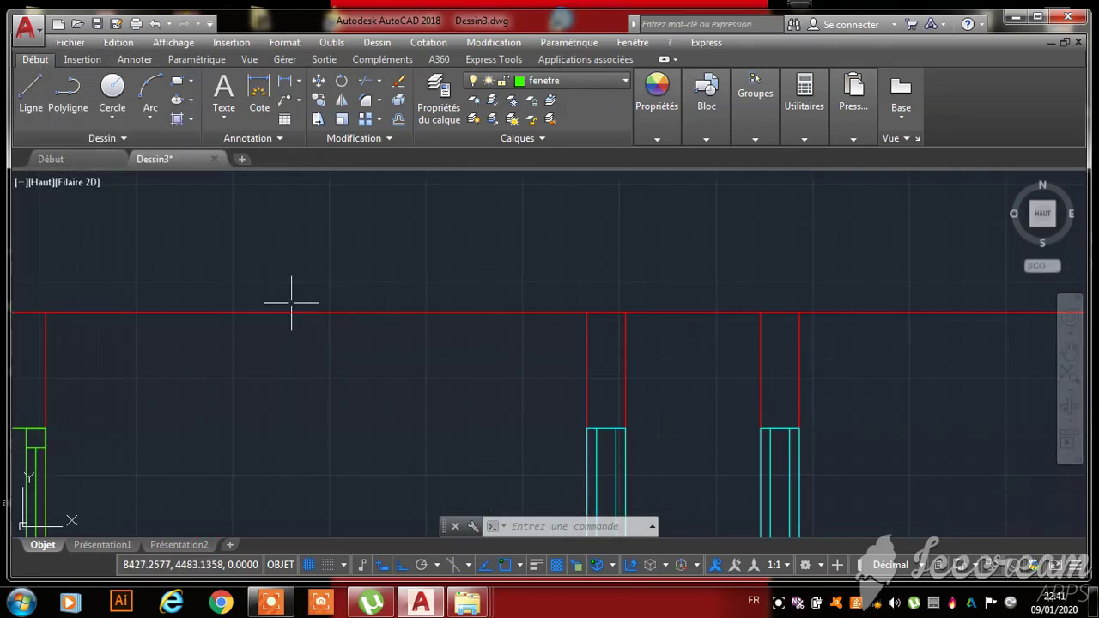
click(398, 123)
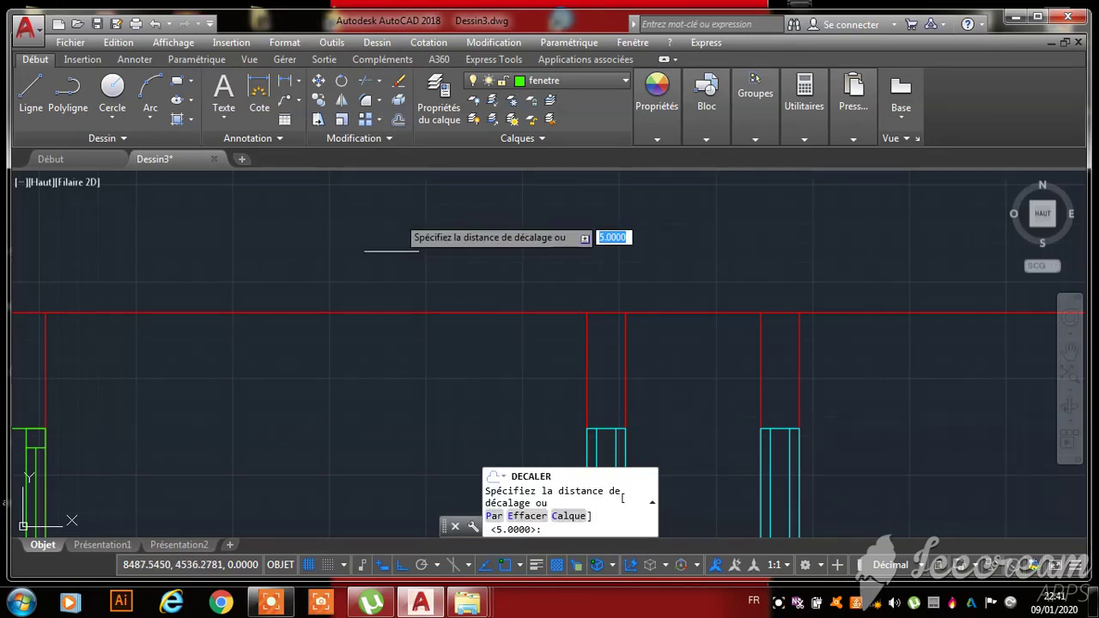
text(20)
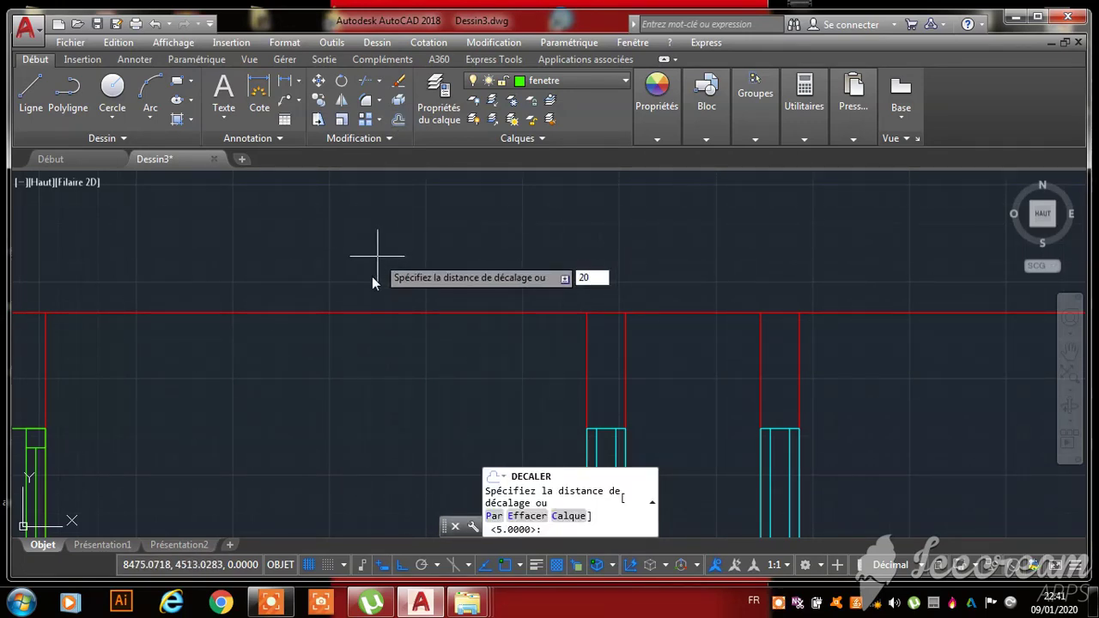
key(Return)
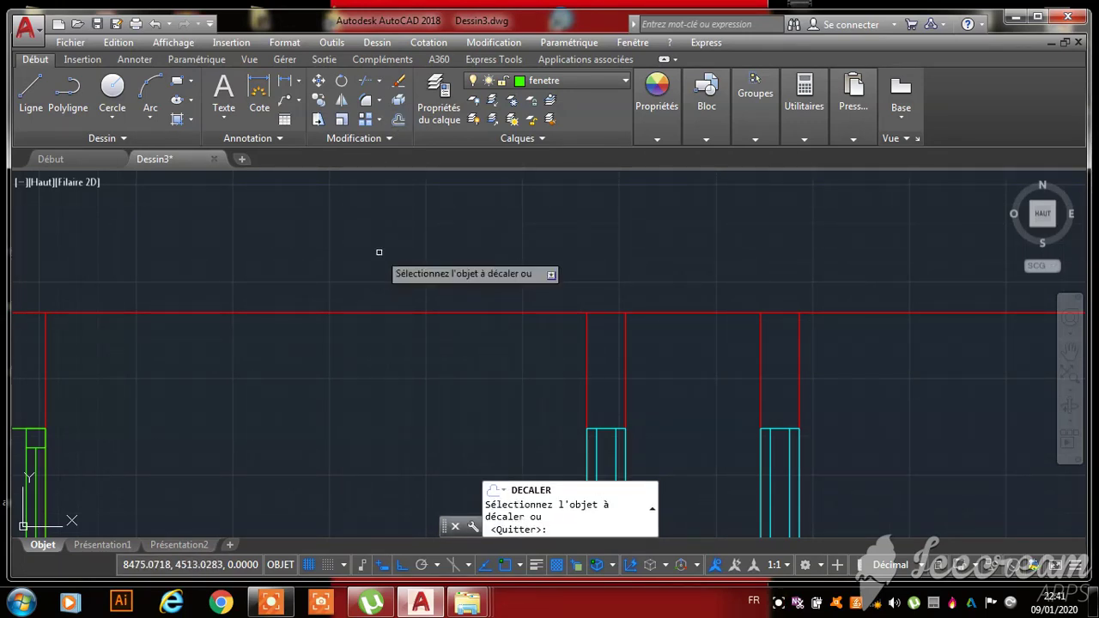
click(400, 312)
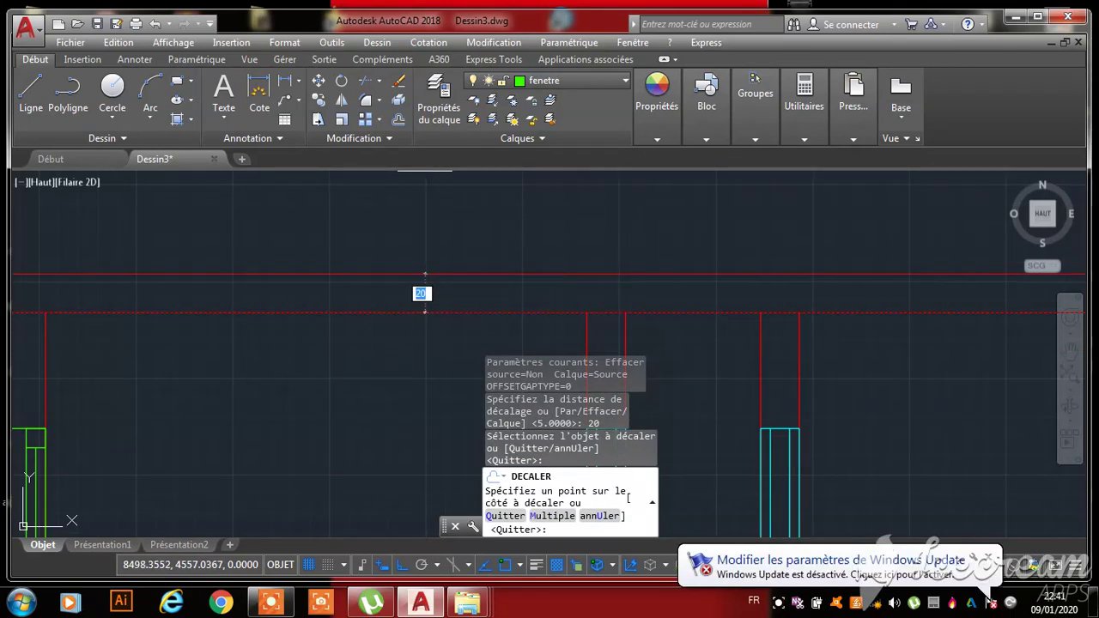
click(424, 312)
scroll(478, 359, down, 3)
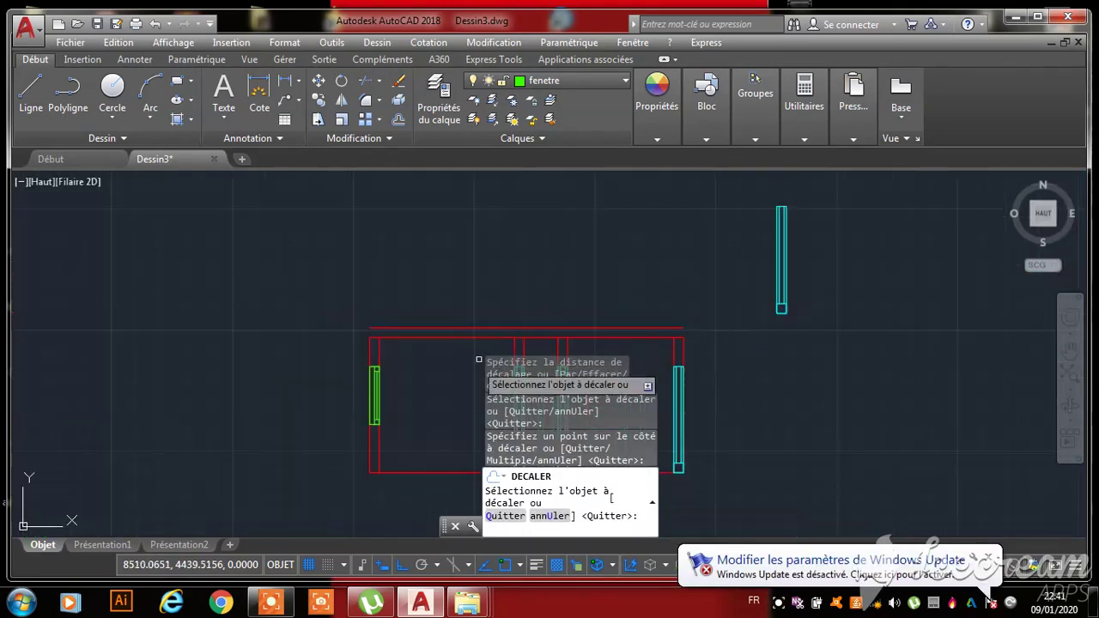
key(Escape)
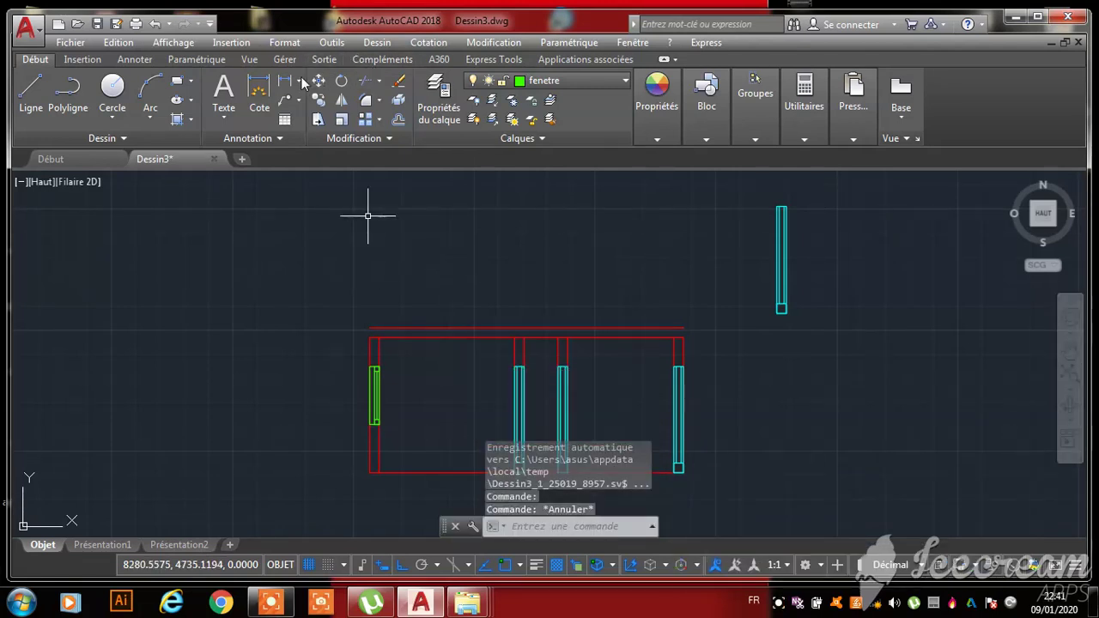
- Extend the outer lines of the leftmost and rightmost walls up to the roof slab's top edge
click(379, 82)
click(392, 139)
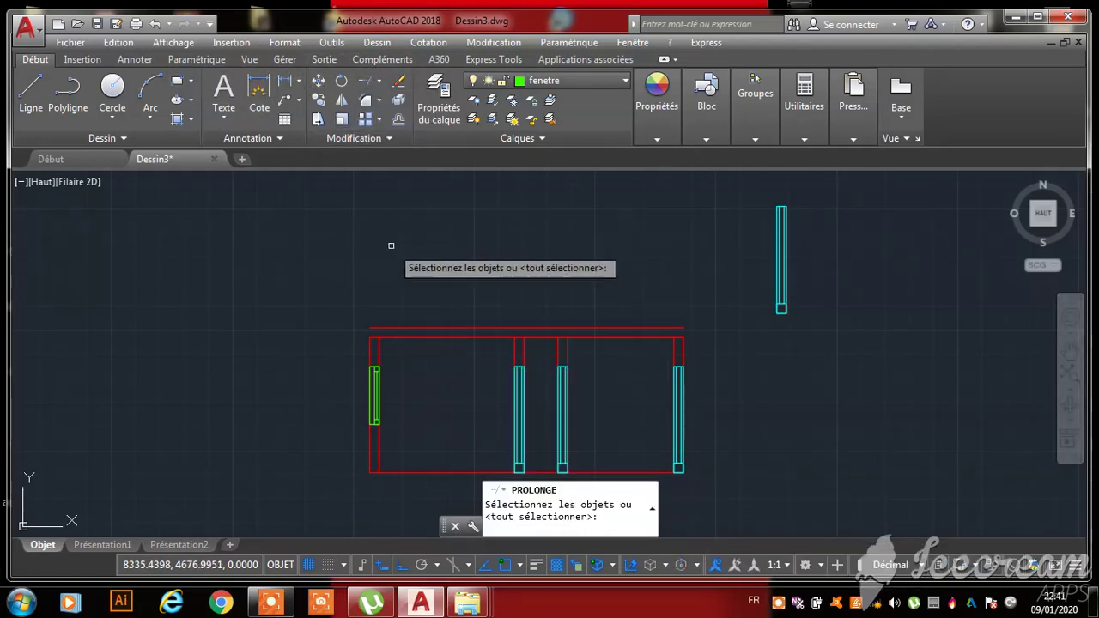
key(Return)
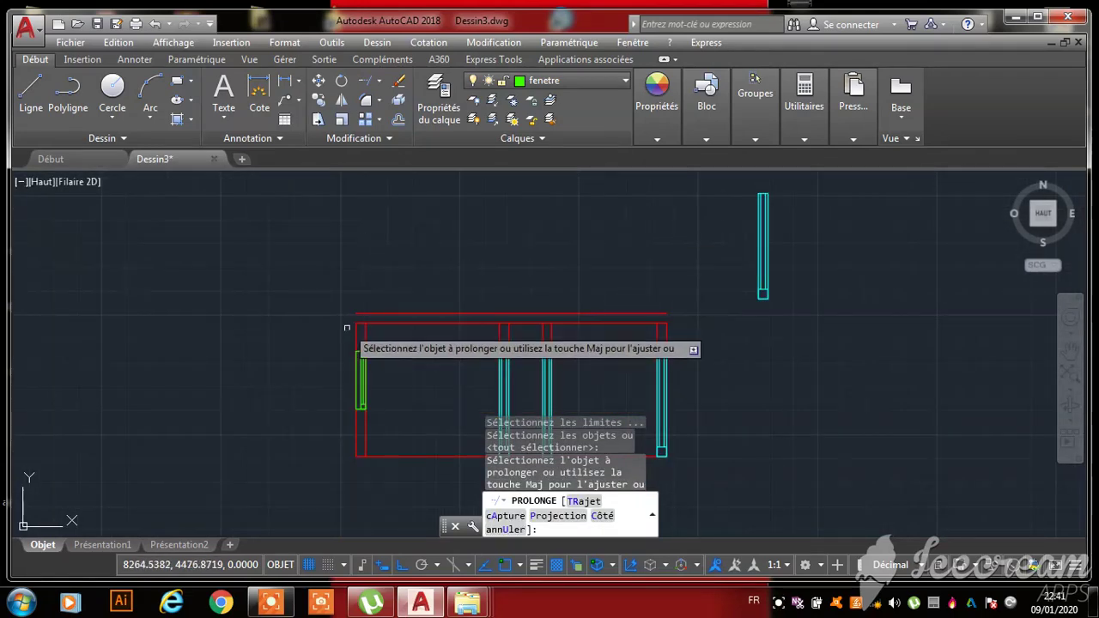
scroll(346, 327, up, 3)
scroll(303, 316, down, 3)
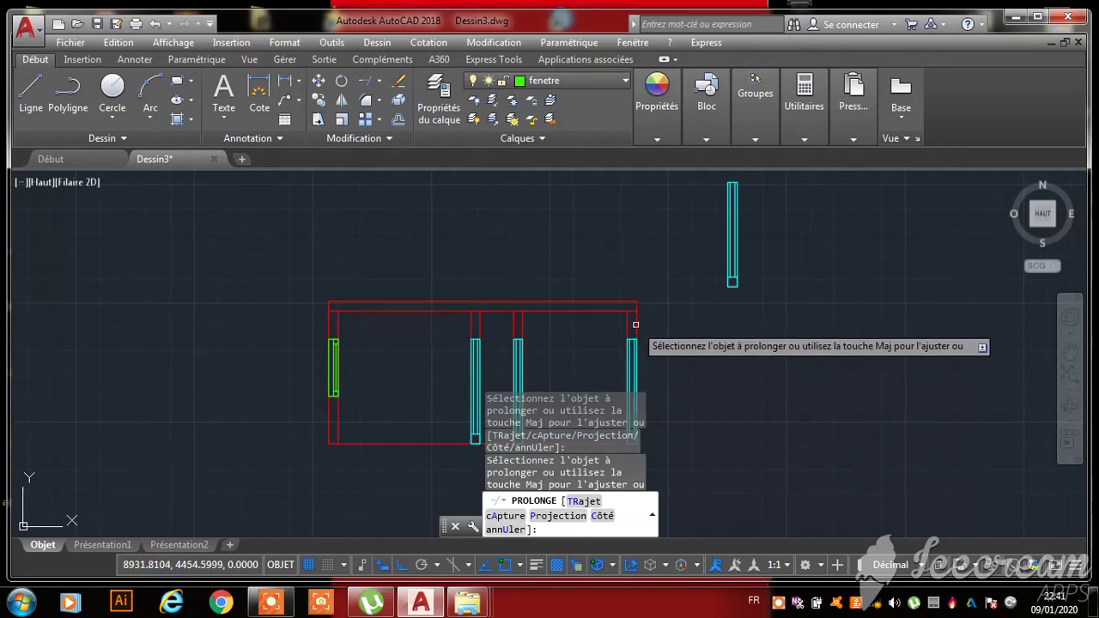
key(Escape)
- Offset the section's base line 10 downward to form the underside of the floor slab
scroll(610, 307, up, 6)
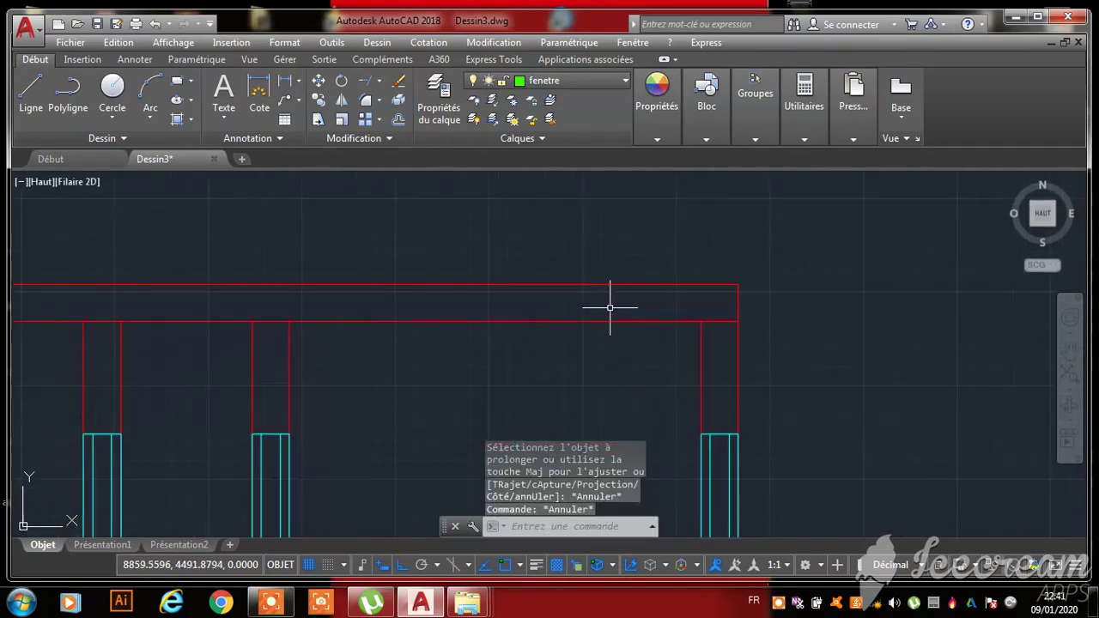
scroll(631, 301, down, 6)
scroll(505, 312, up, 3)
scroll(491, 302, down, 3)
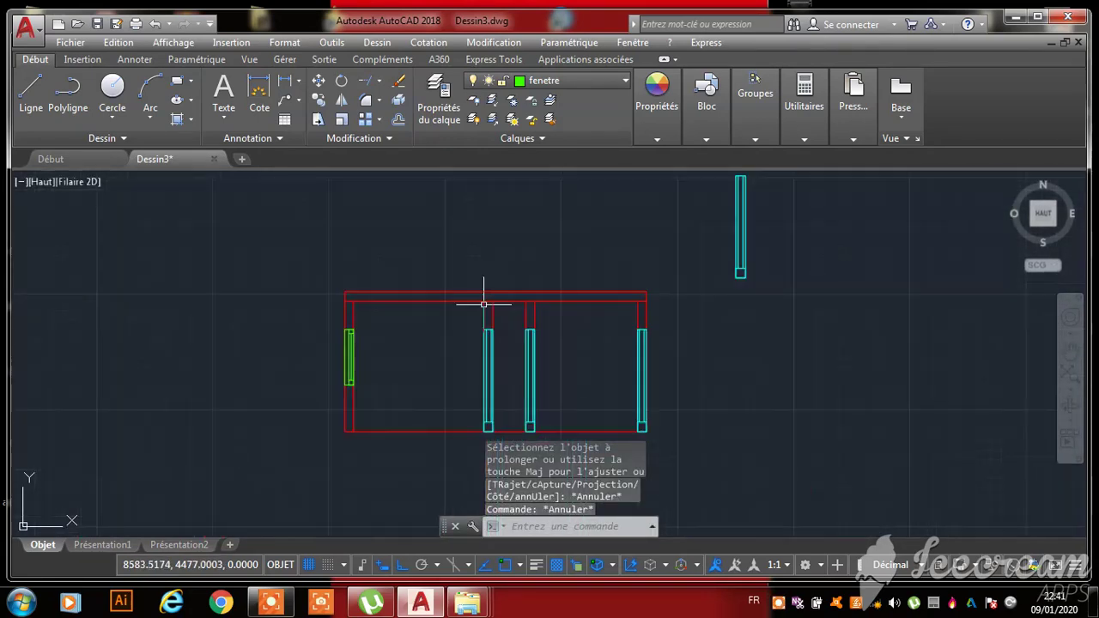
scroll(473, 299, up, 3)
scroll(455, 275, down, 3)
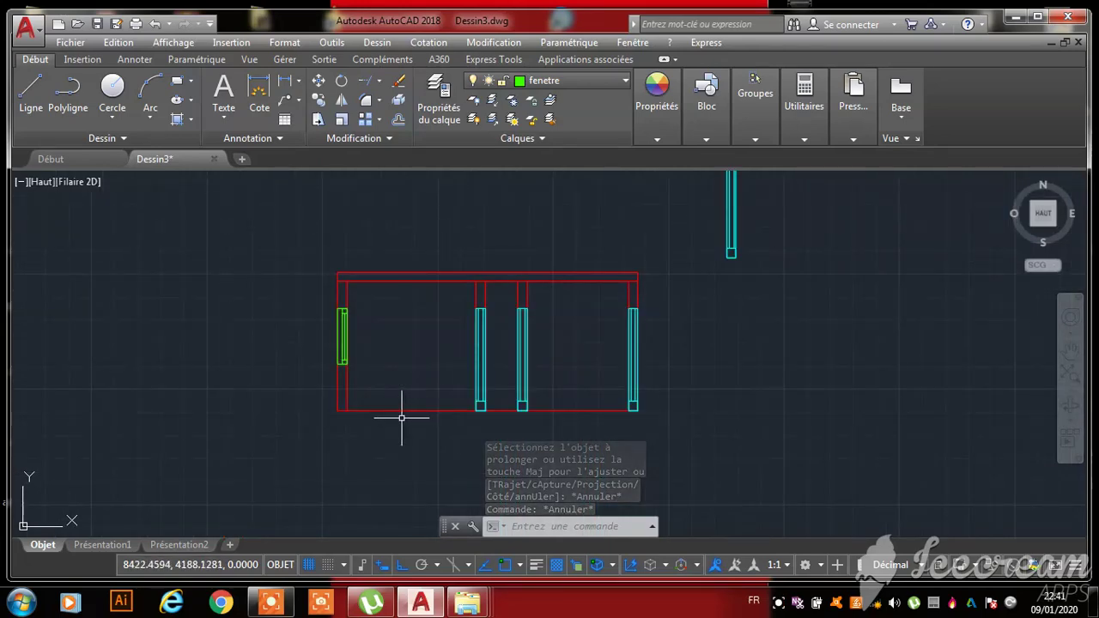
scroll(399, 414, up, 6)
scroll(386, 395, down, 3)
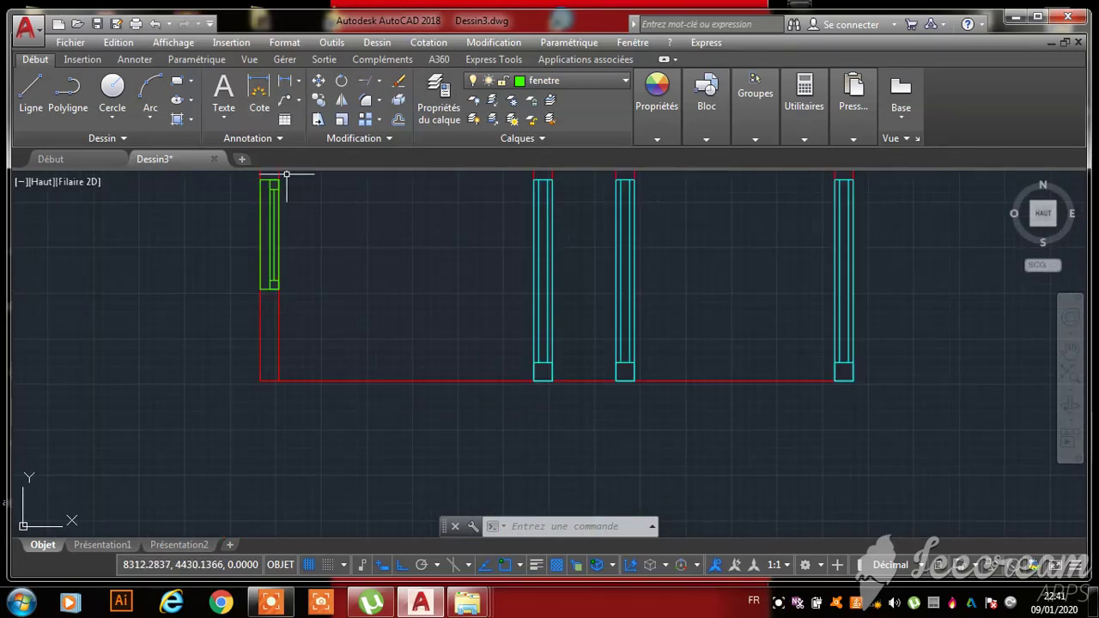
click(399, 120)
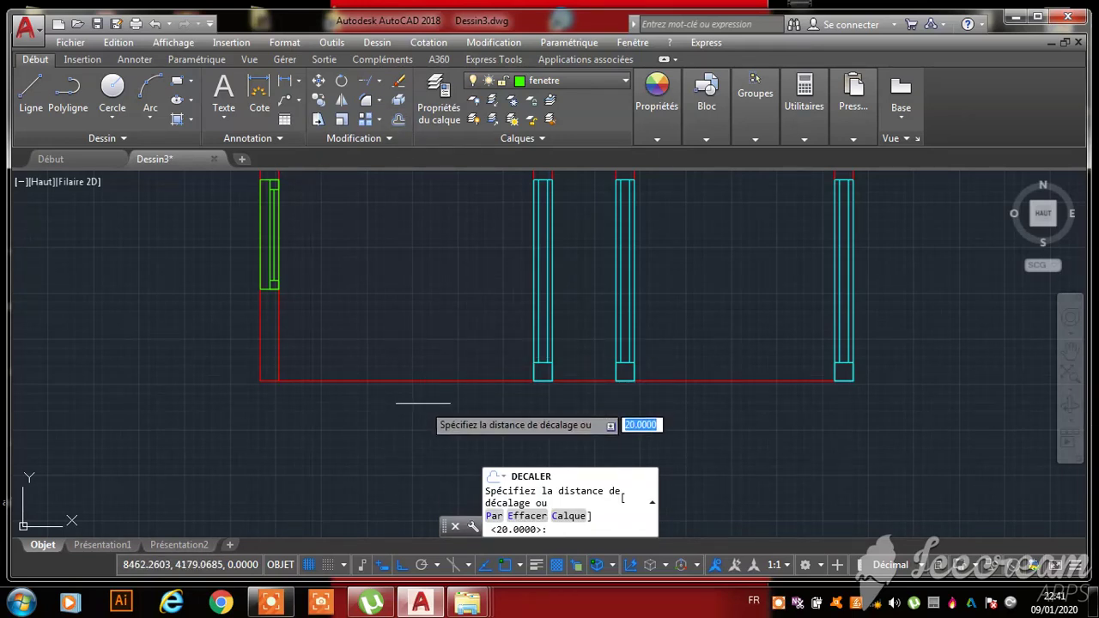
text(10)
key(Return)
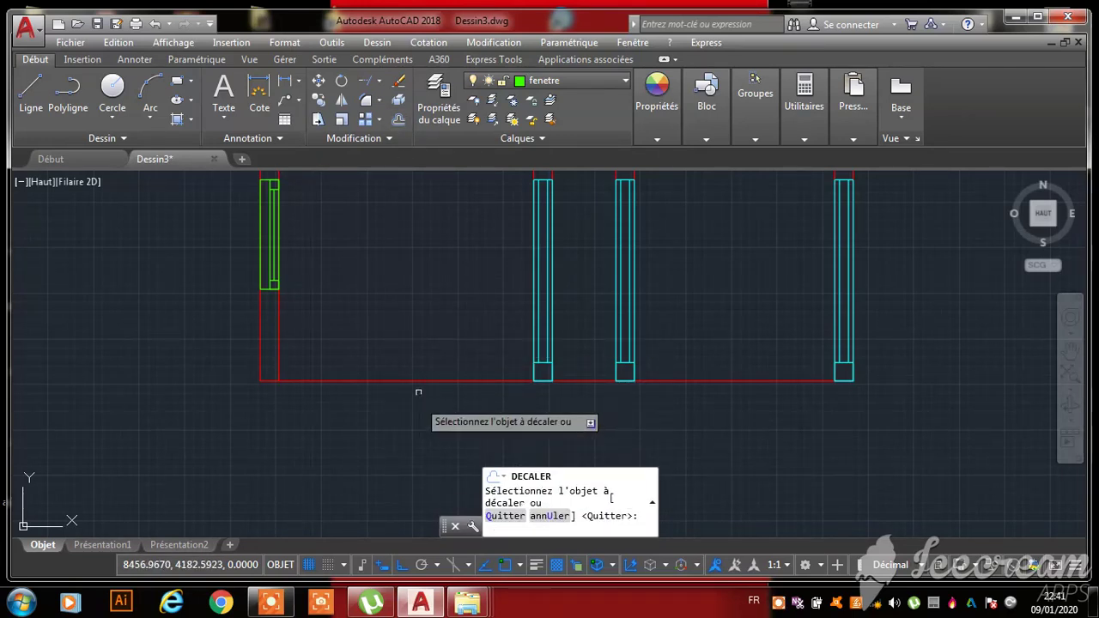
click(426, 380)
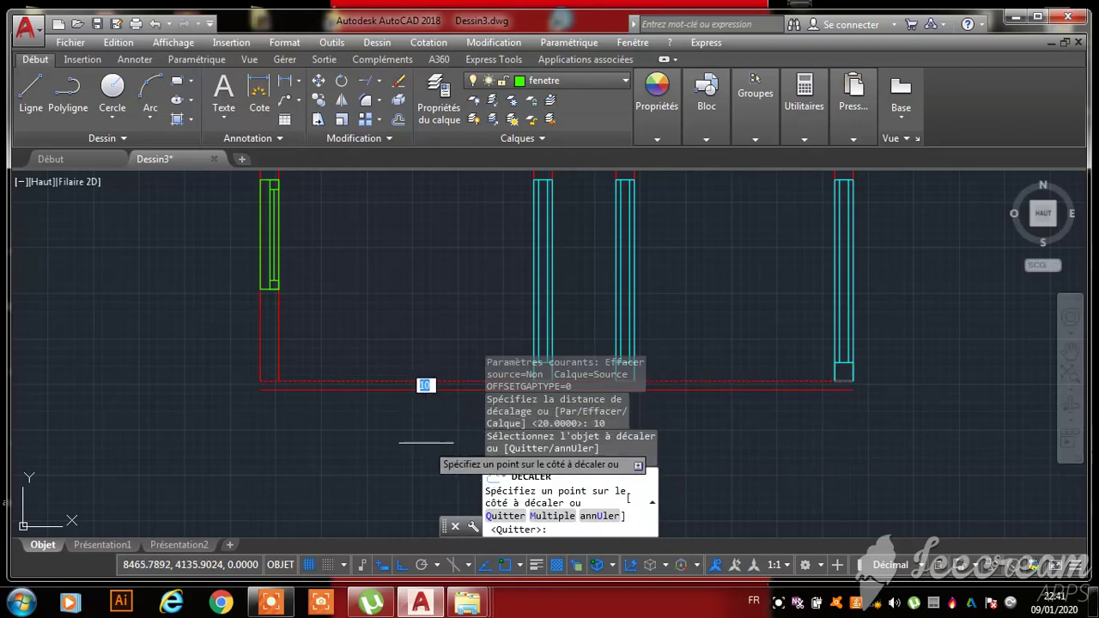
click(426, 446)
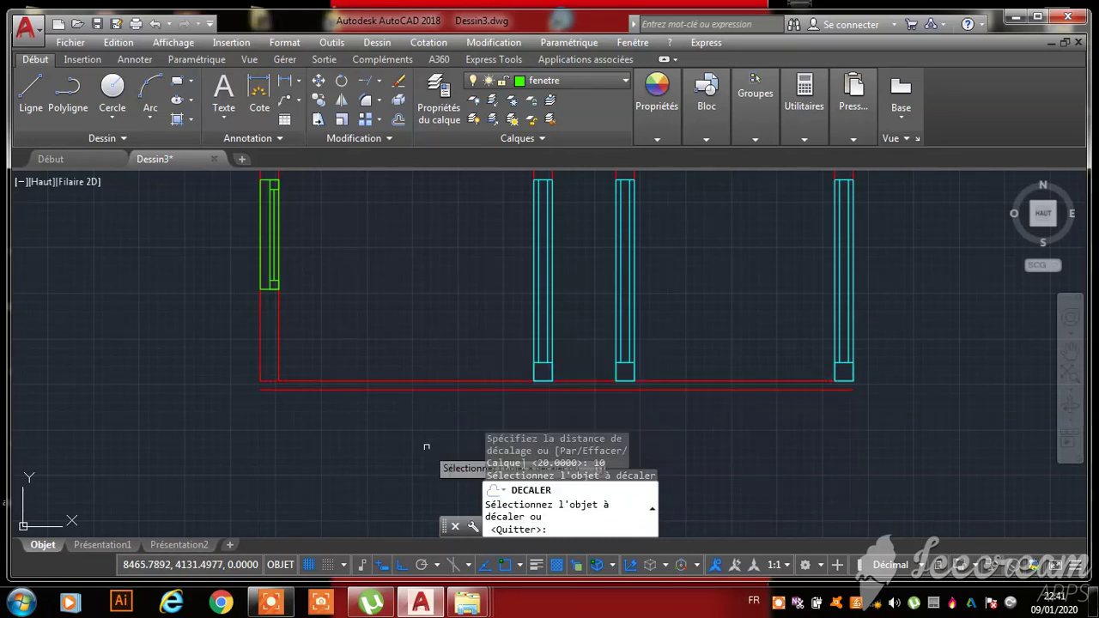
- Extend the leftmost wall's outer line down to the underside of the floor slab
click(366, 83)
key(Return)
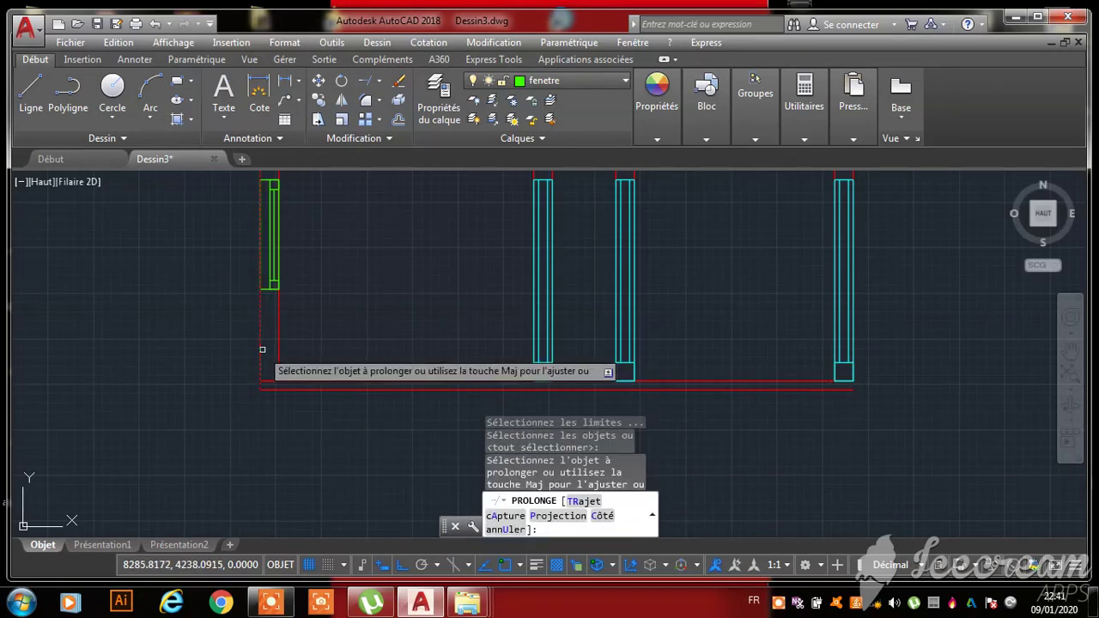
click(260, 352)
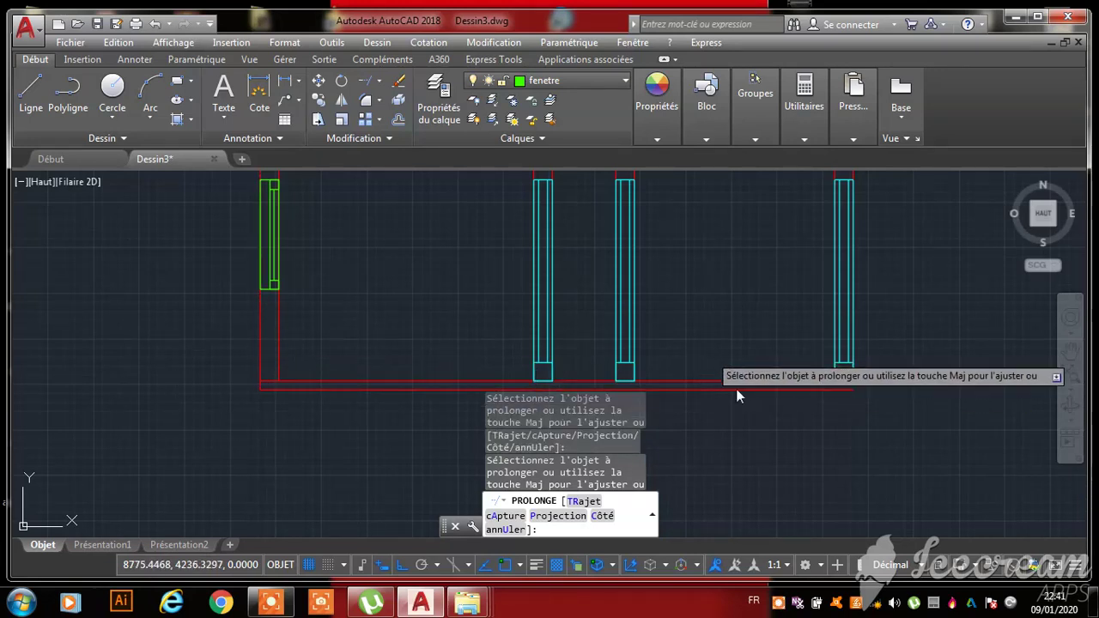
scroll(844, 374, up, 3)
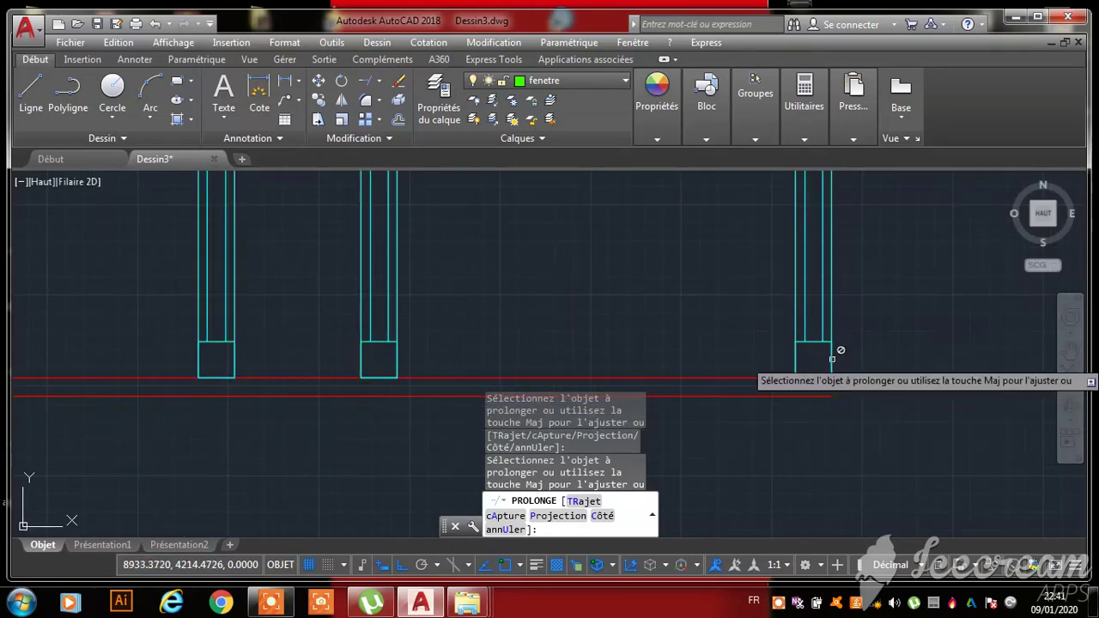
scroll(824, 401, up, 3)
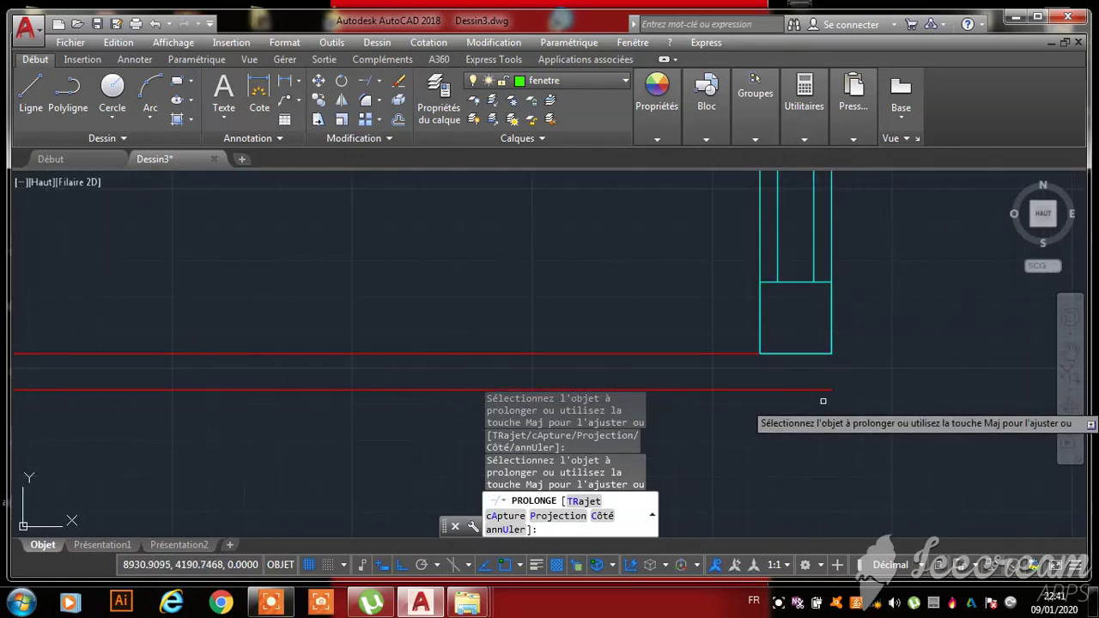
key(Escape)
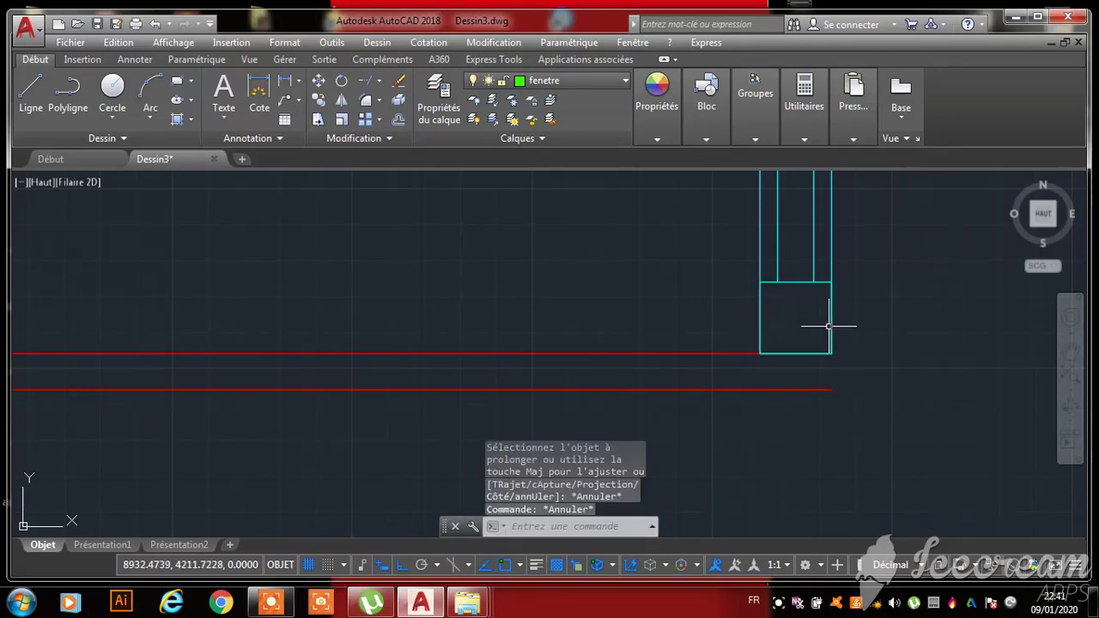
- Stretch the lower end of the rightmost wall's outer red line down to the end of the floor slab's underside
click(828, 325)
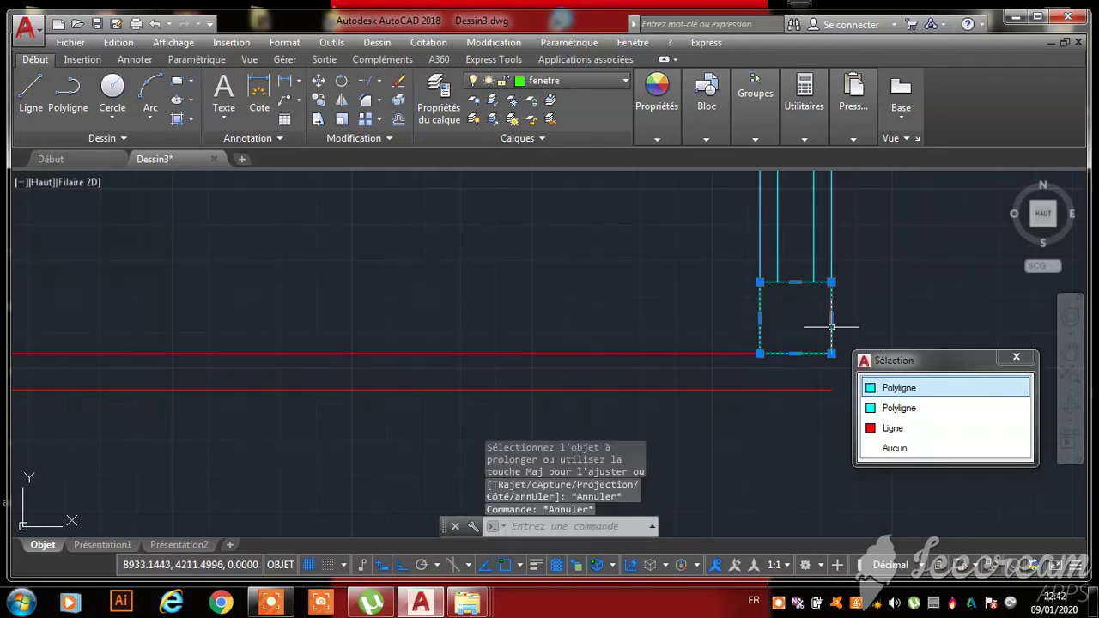
click(876, 424)
click(831, 353)
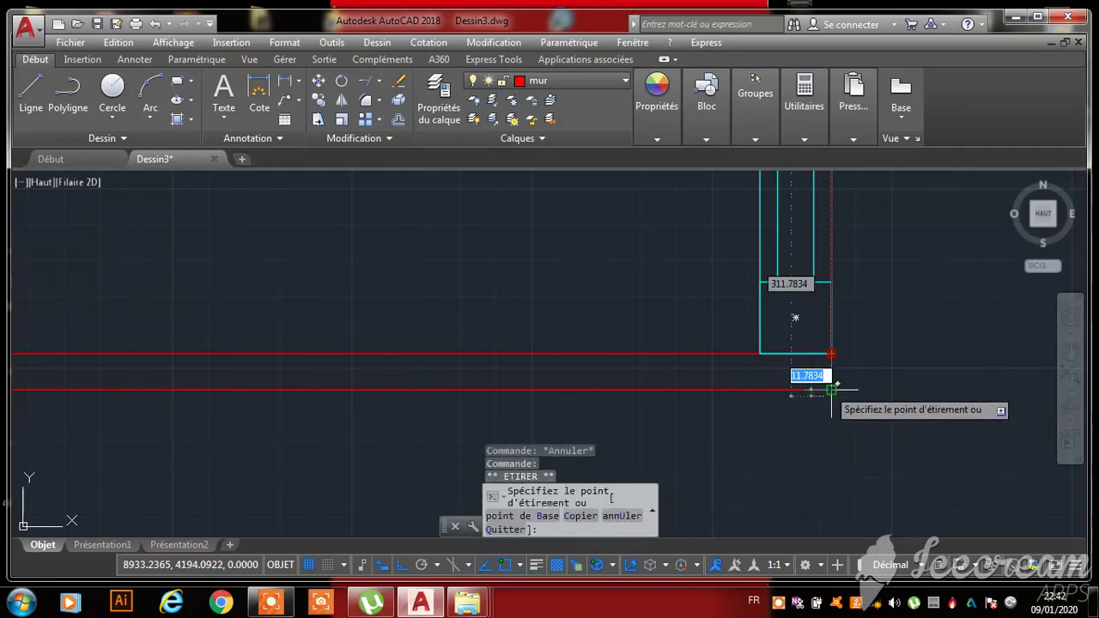
key(Escape)
key(Escape)
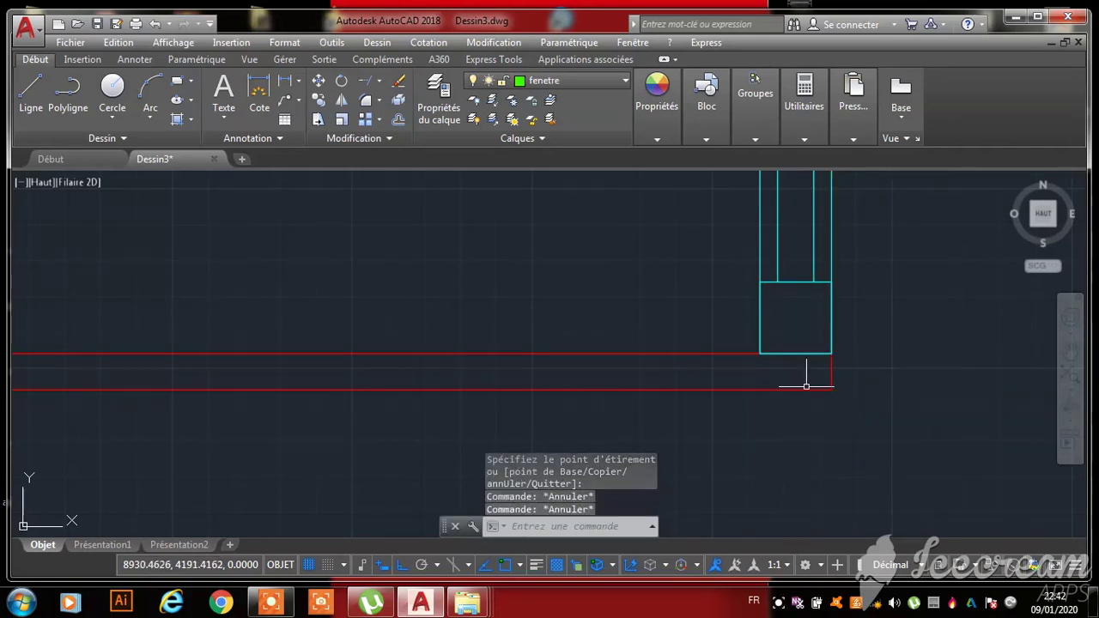
scroll(806, 387, down, 4)
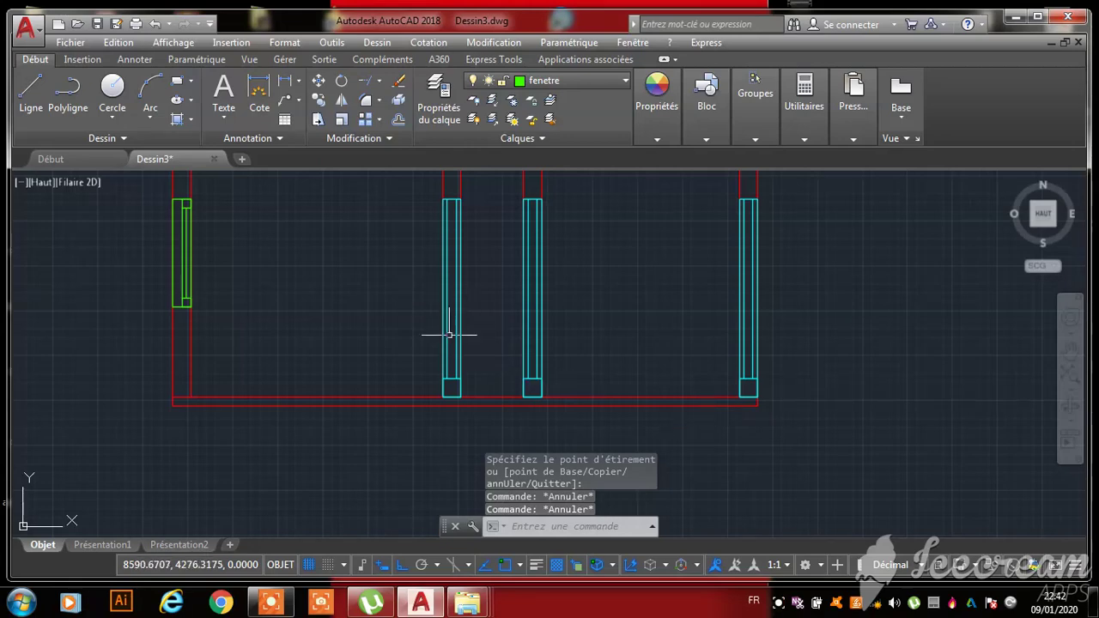
scroll(448, 334, down, 4)
scroll(534, 318, up, 4)
scroll(542, 264, down, 2)
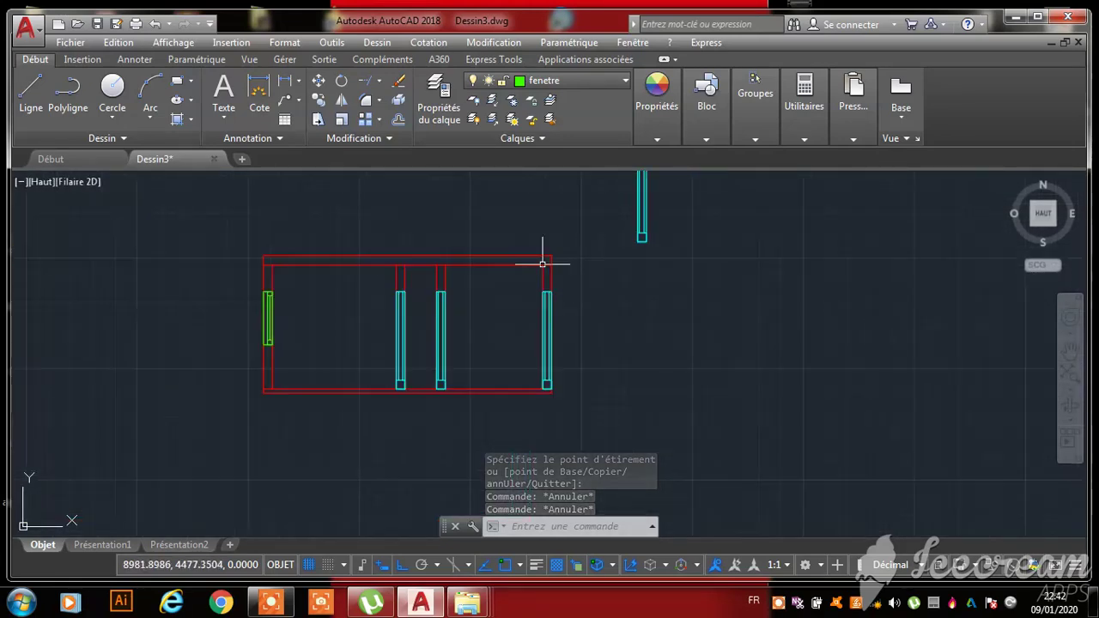
- Examine the section's roof slab, floor slab and their junctions with the walls and door elements
scroll(530, 258, up, 3)
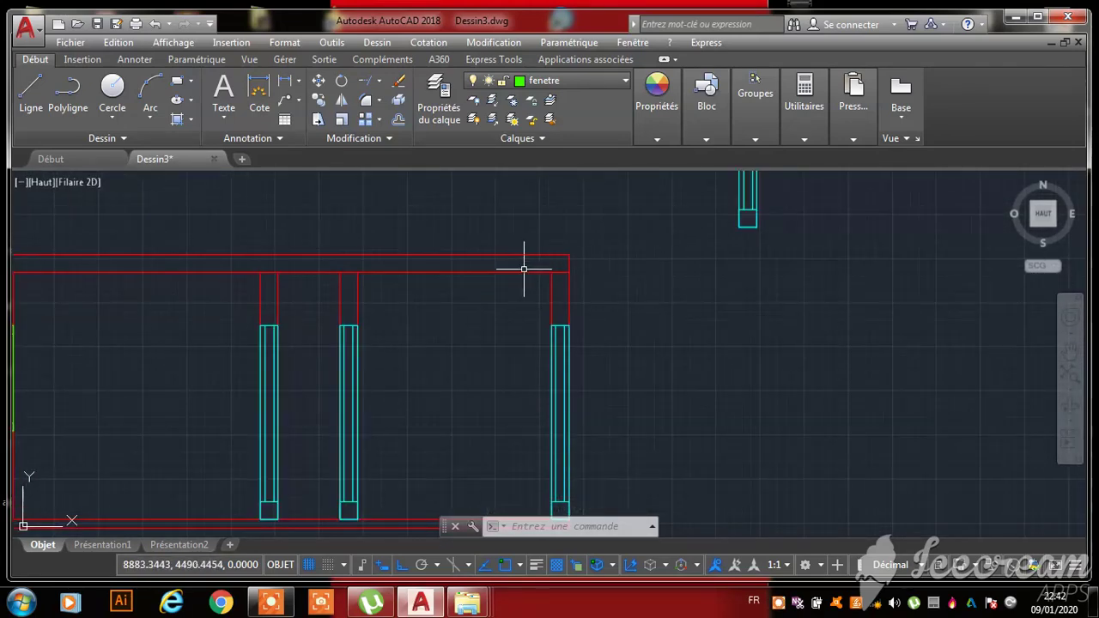
scroll(524, 269, down, 6)
scroll(466, 326, up, 9)
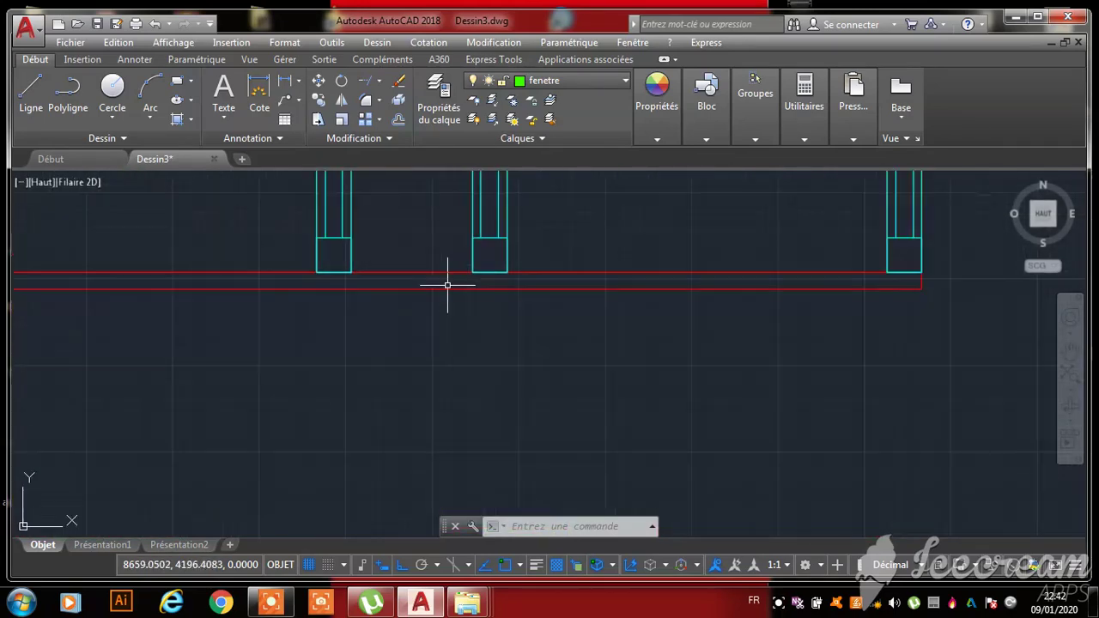
scroll(437, 219, down, 6)
scroll(432, 211, up, 3)
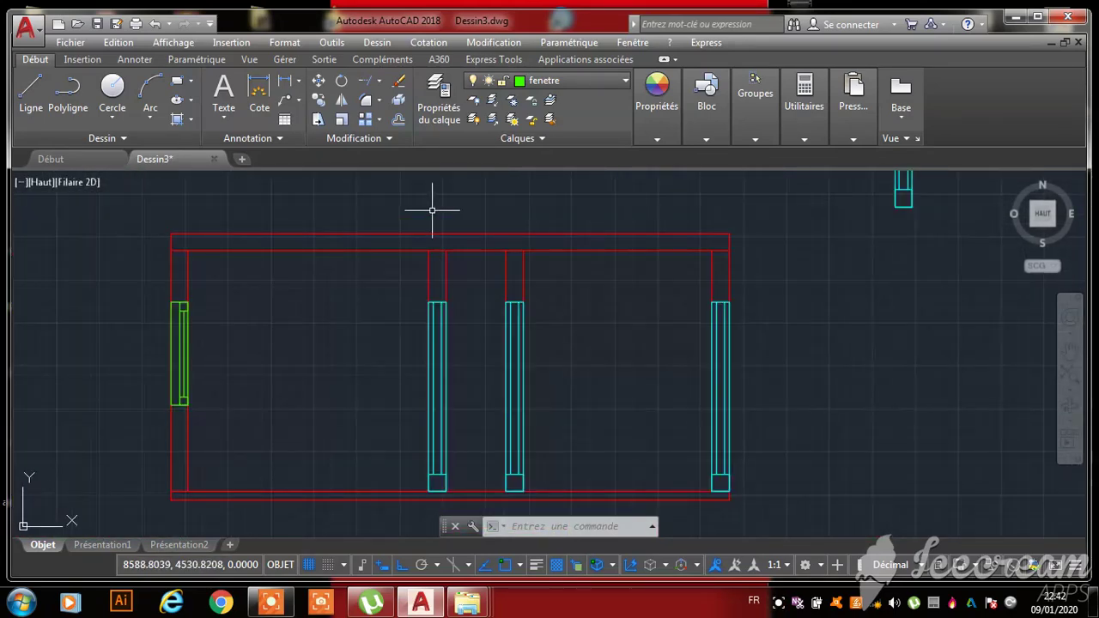
scroll(392, 238, up, 3)
scroll(387, 245, down, 6)
scroll(390, 243, up, 6)
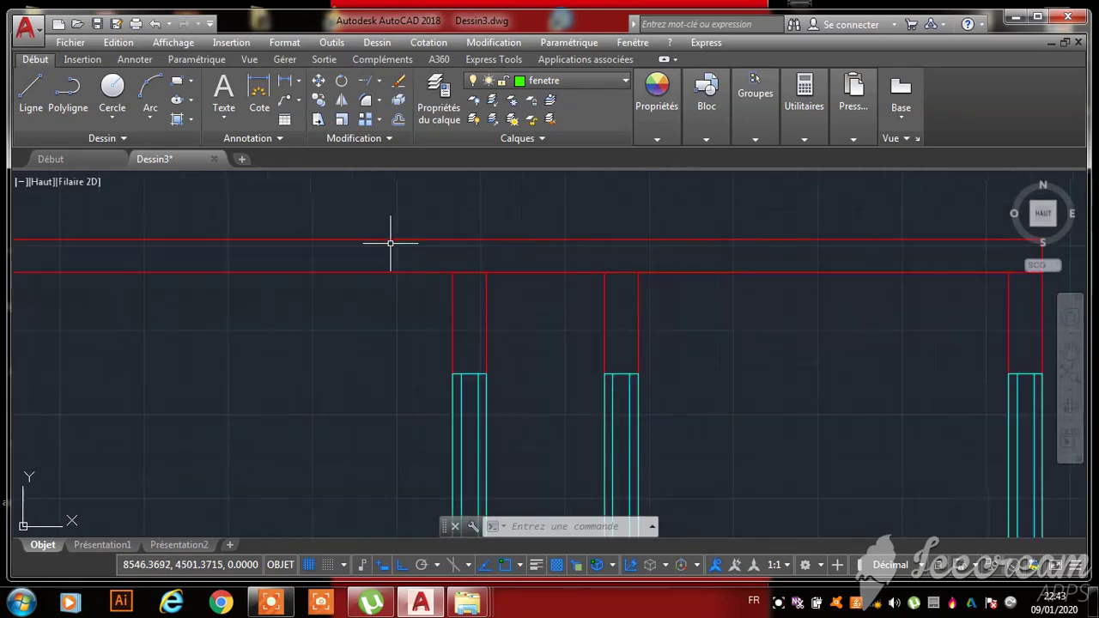
scroll(387, 250, down, 3)
scroll(401, 242, down, 3)
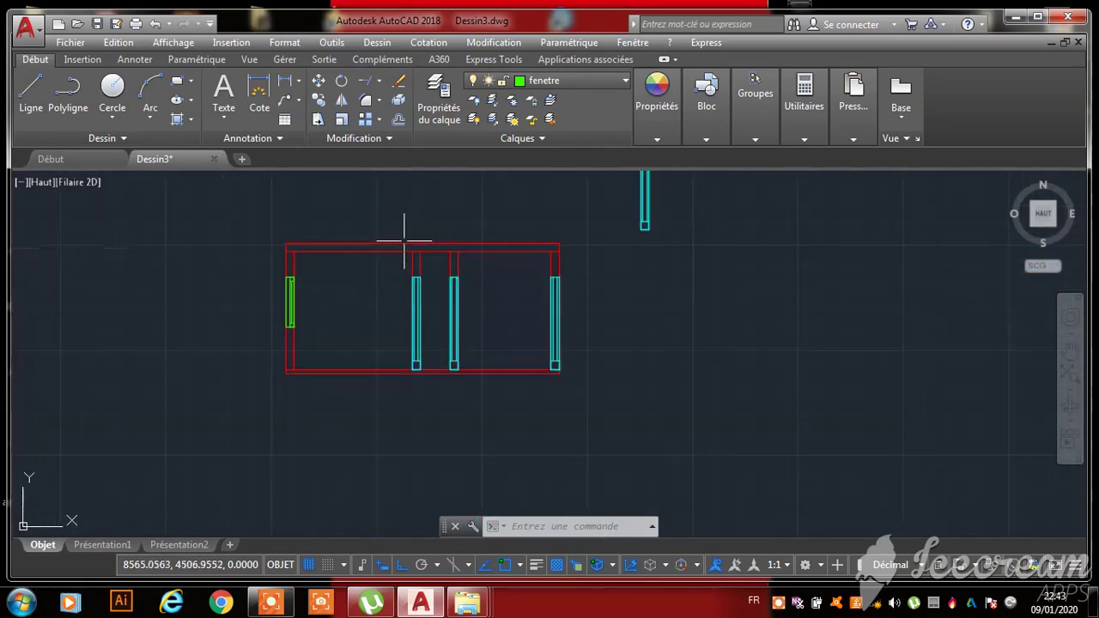
scroll(364, 361, up, 6)
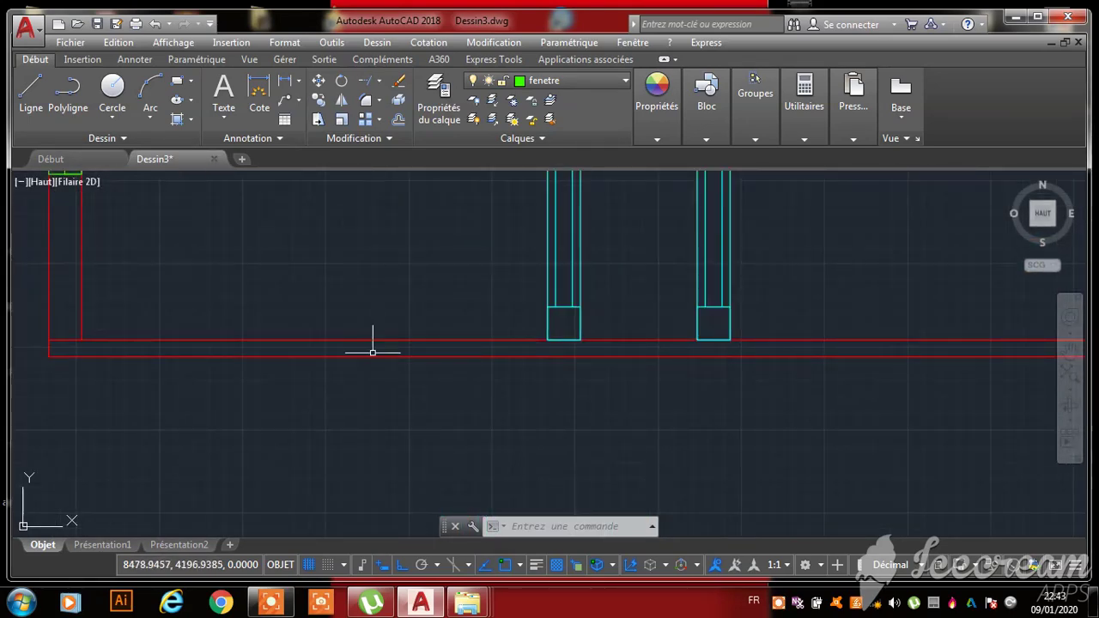
scroll(376, 353, down, 3)
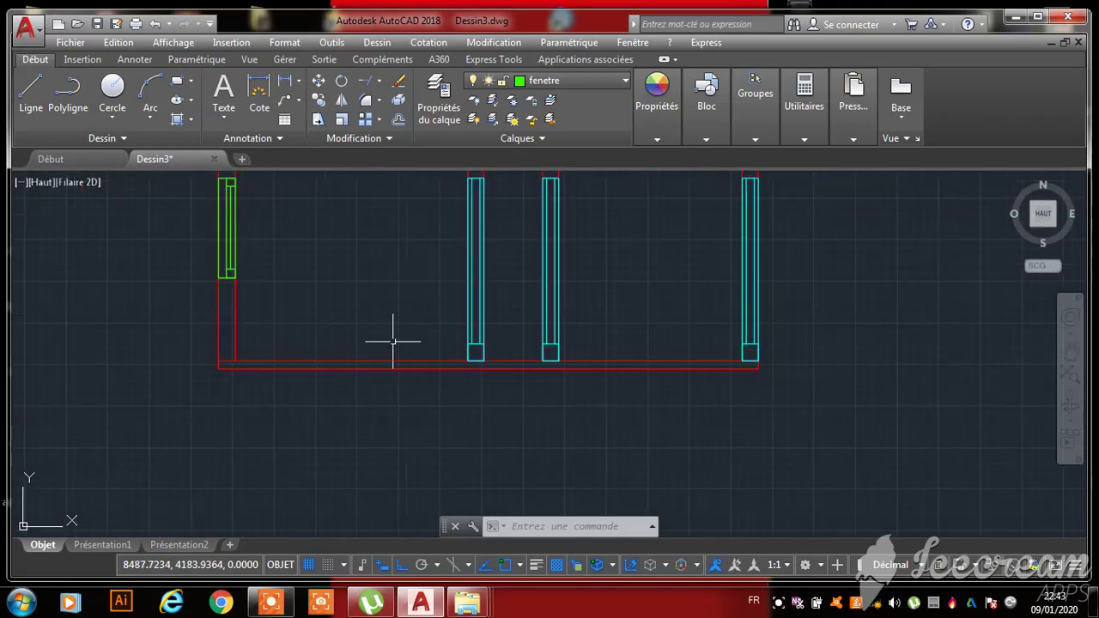
scroll(392, 343, down, 3)
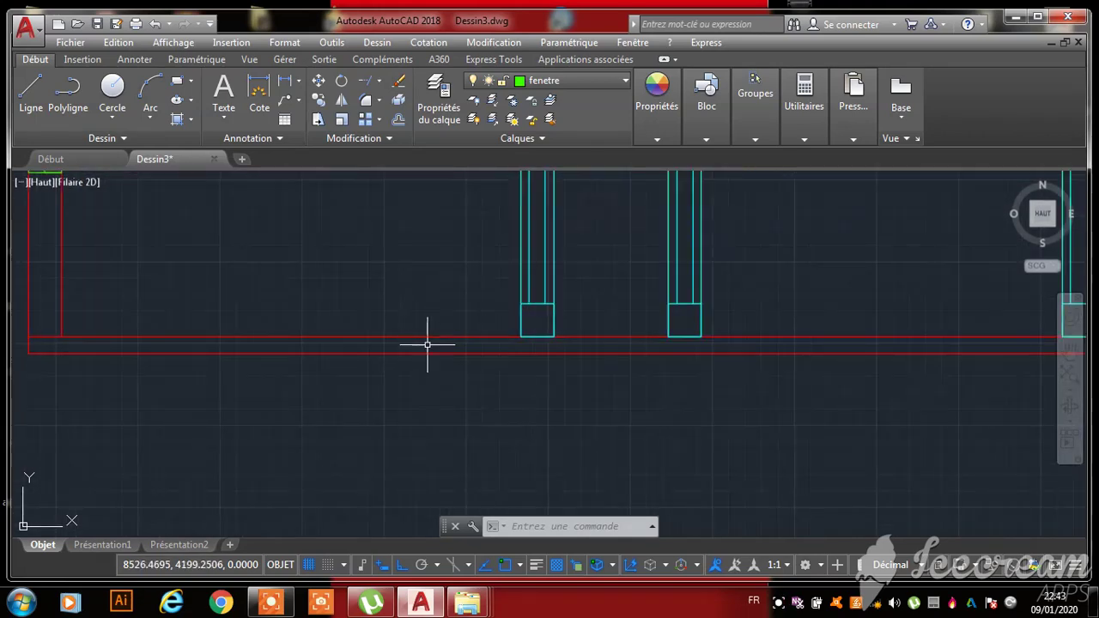
scroll(426, 348, down, 3)
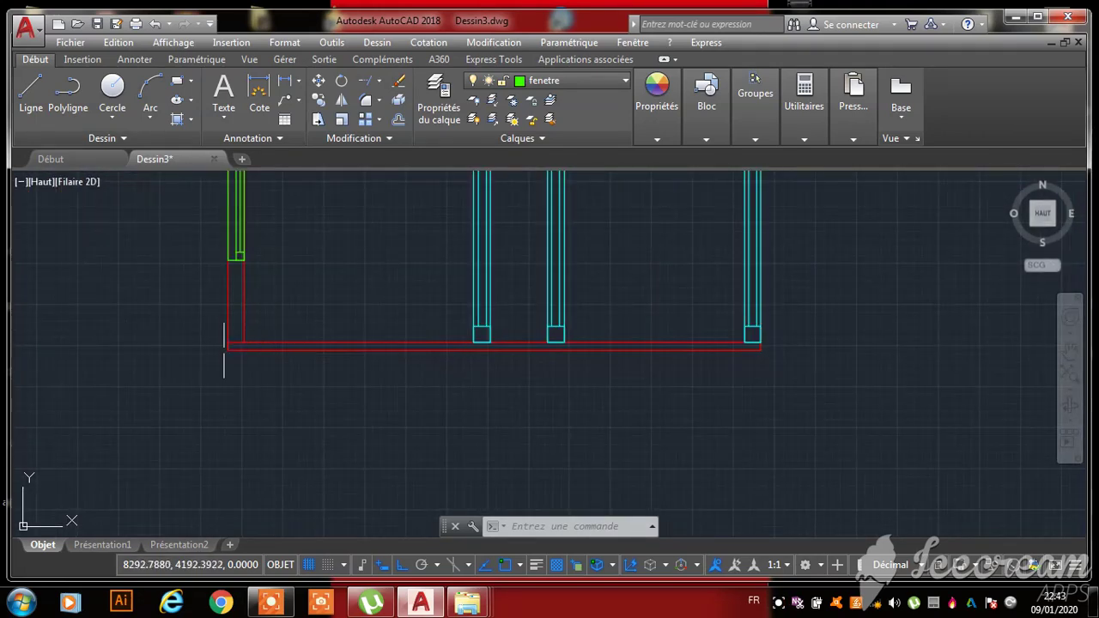
scroll(224, 347, up, 5)
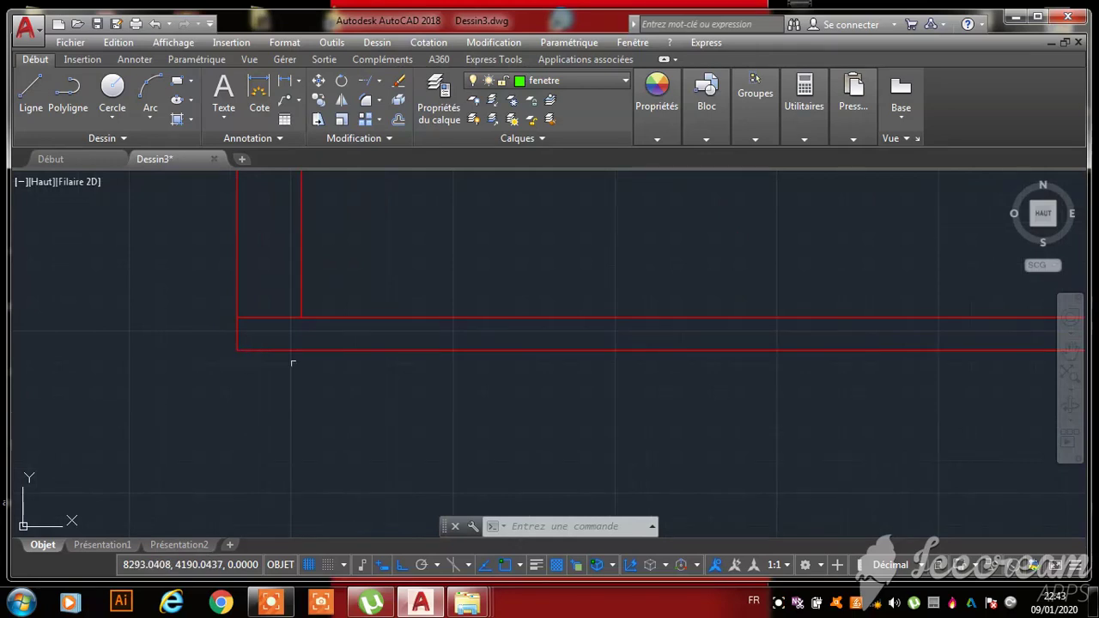
click(176, 84)
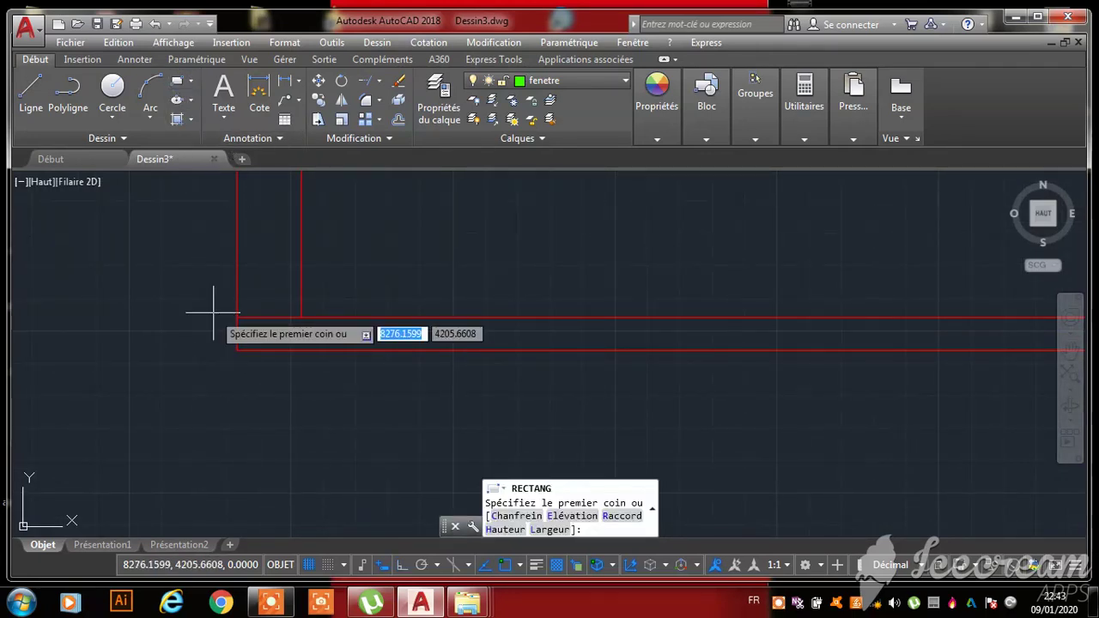
scroll(210, 356, up, 3)
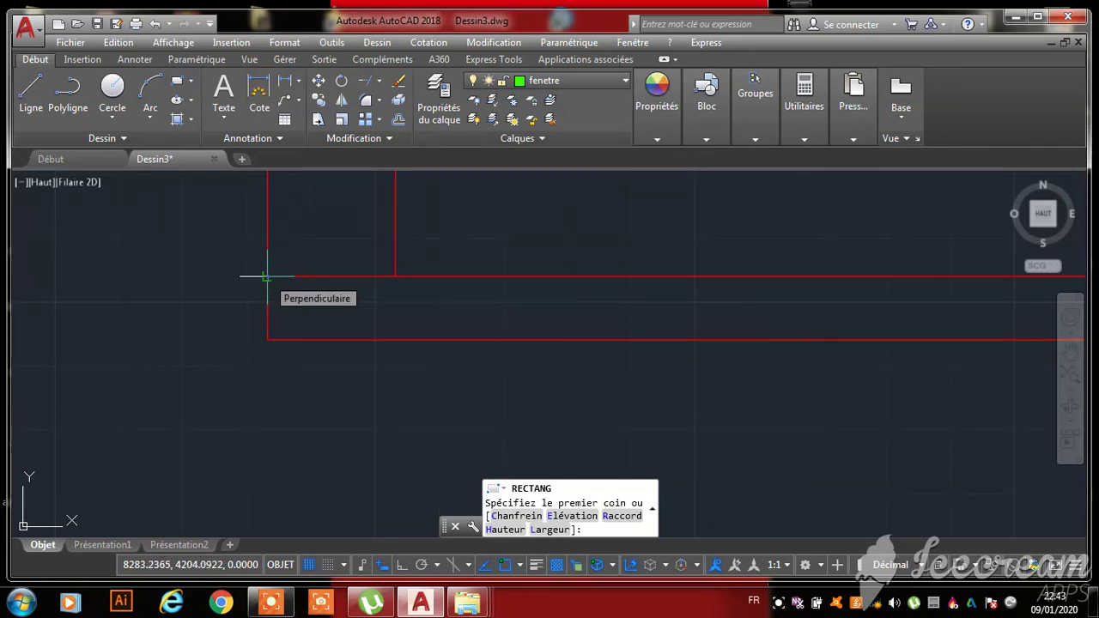
click(268, 340)
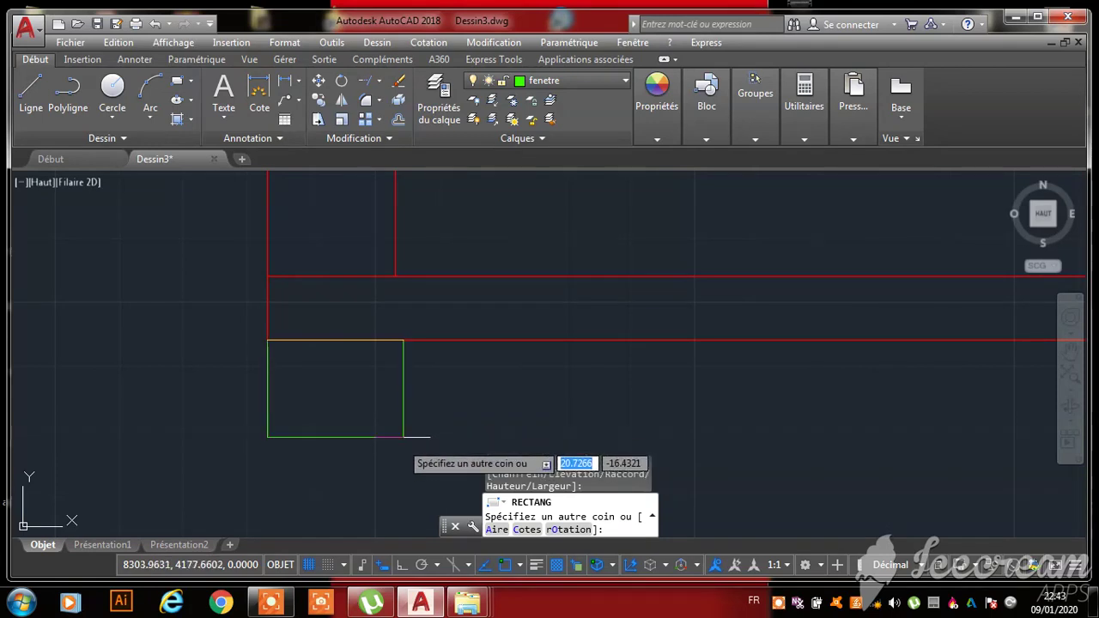
key(Escape)
- Make the mur layer current and draw a 40 by 40 square from the lower-left corner of the floor slab
click(570, 81)
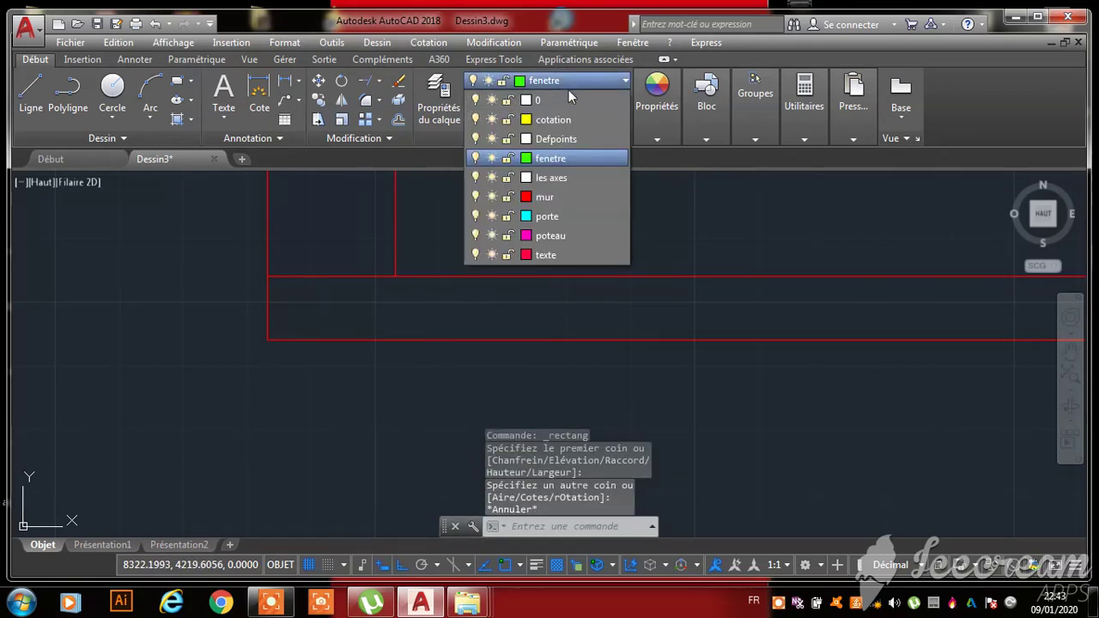
click(559, 198)
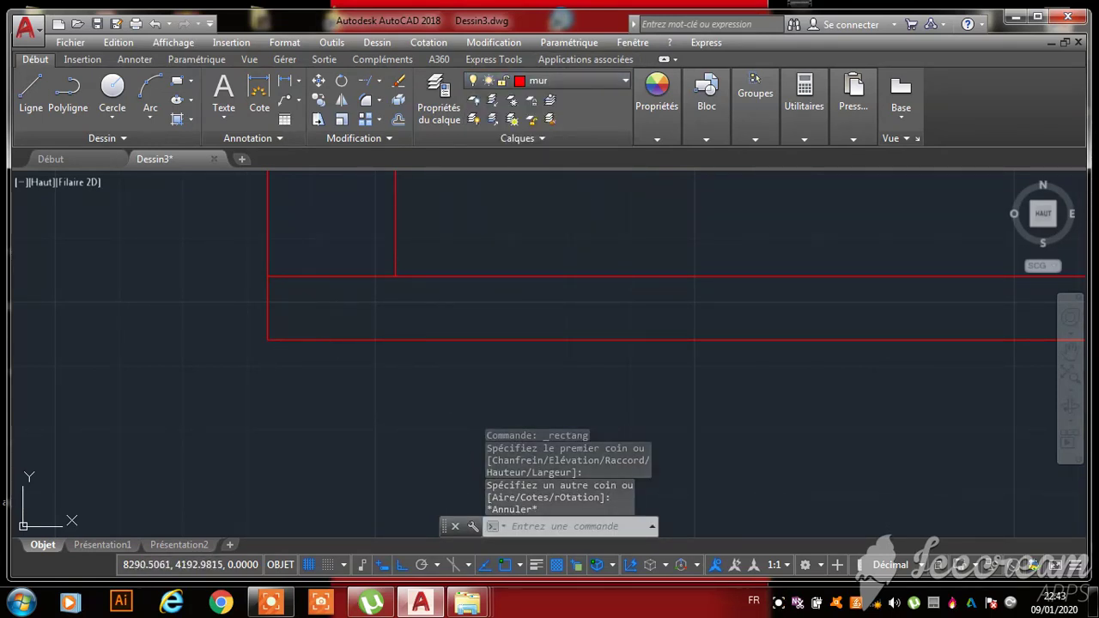
click(177, 82)
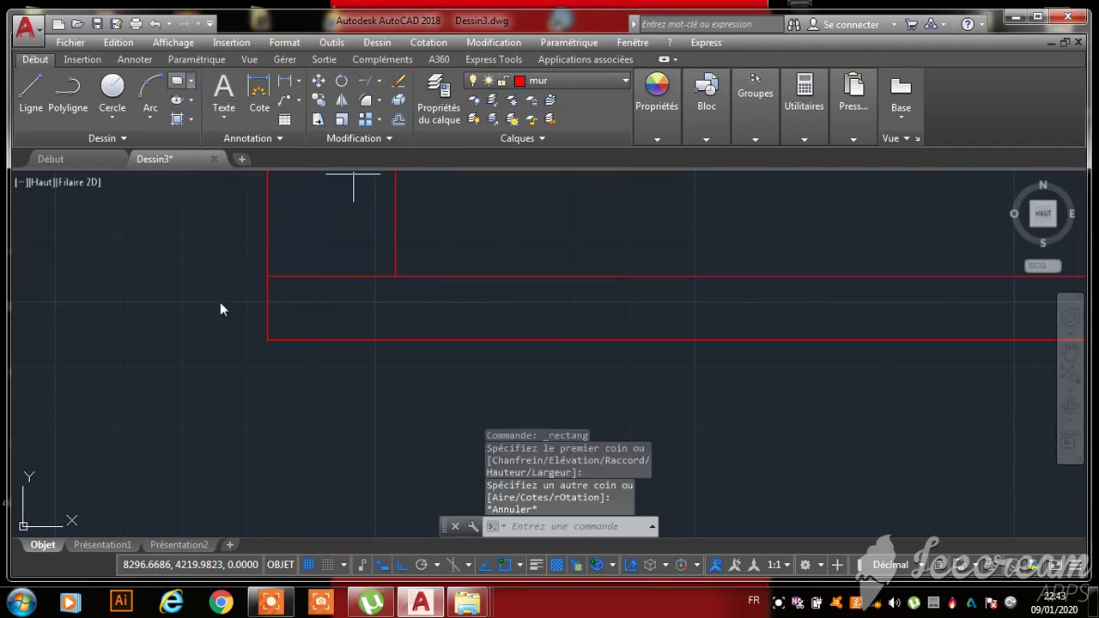
click(267, 340)
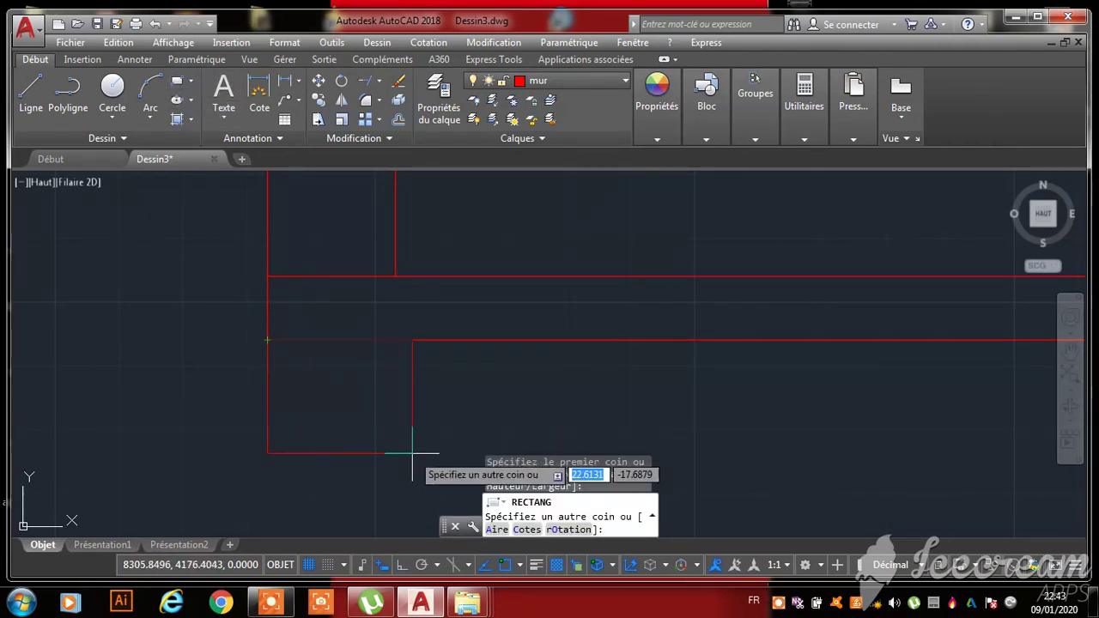
text(40)
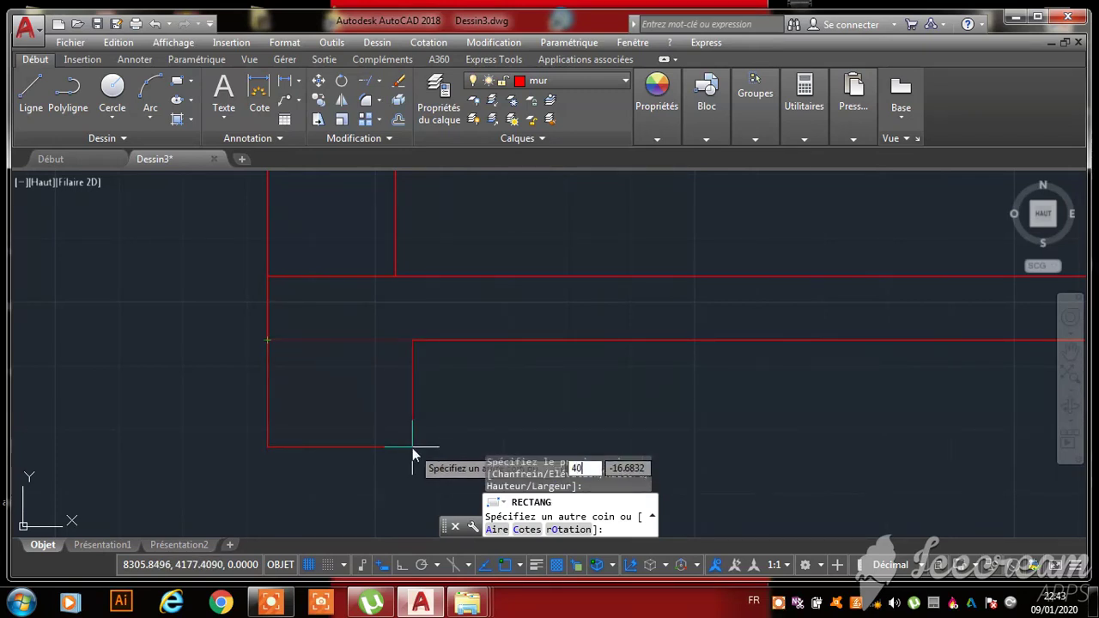
key(Tab)
text(40)
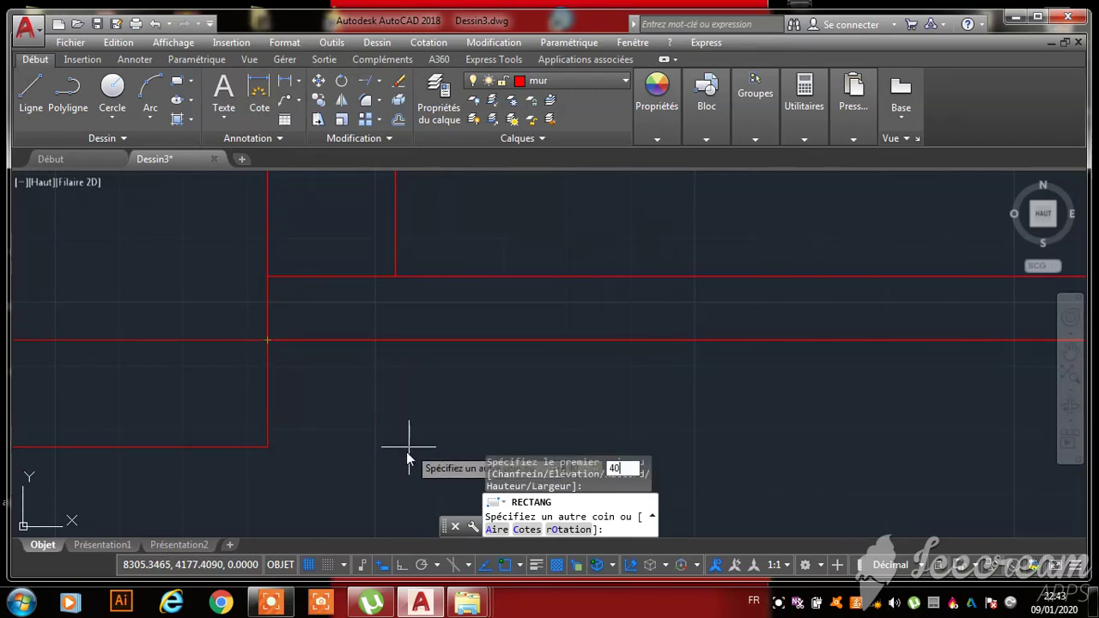
key(Return)
scroll(408, 447, down, 5)
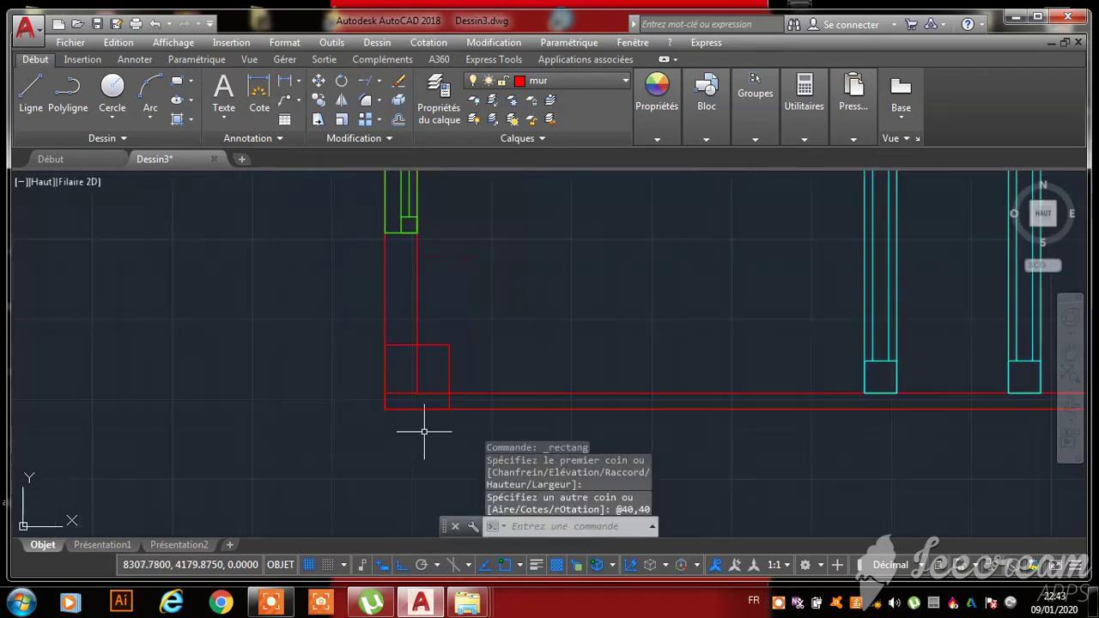
- Move the 40 by 40 square down so its top-left corner sits on the lower-left corner of the floor slab
click(431, 344)
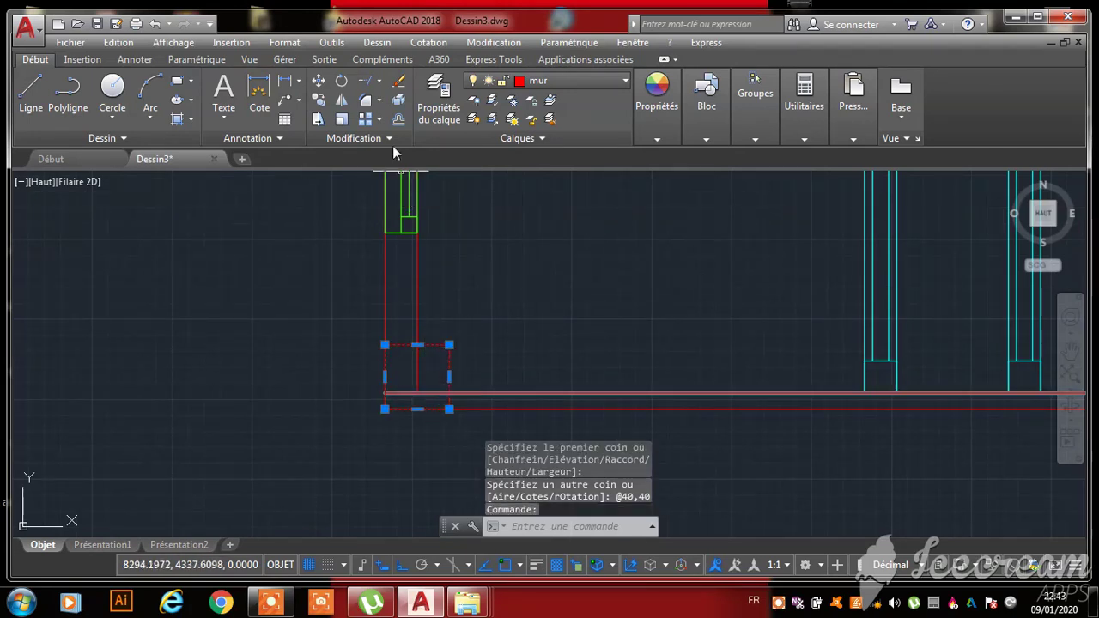
click(318, 80)
scroll(385, 380, up, 3)
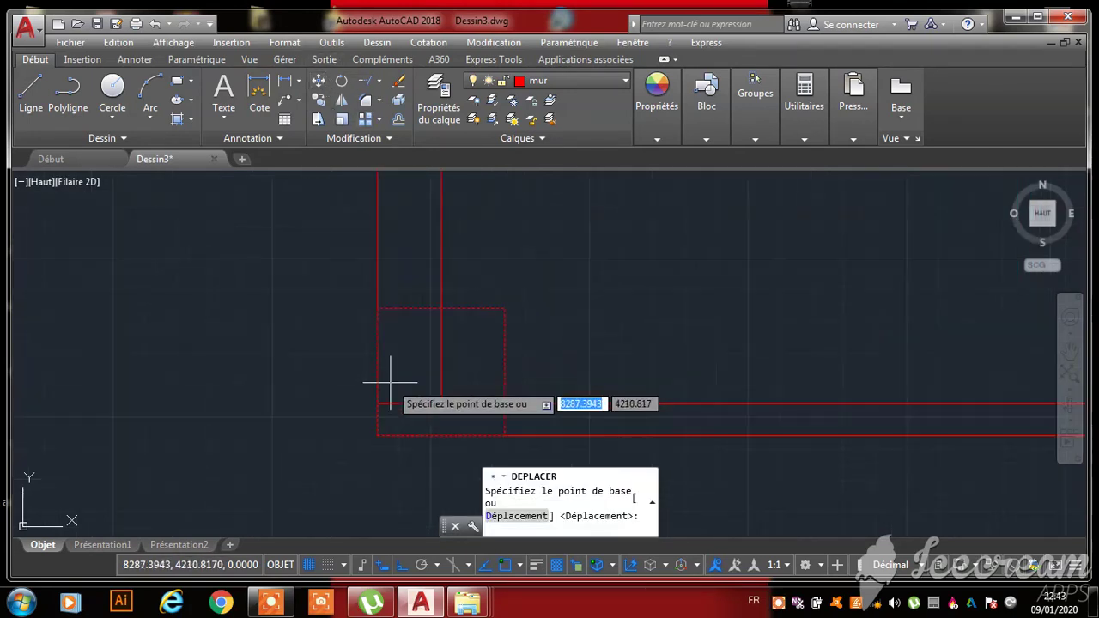
click(390, 325)
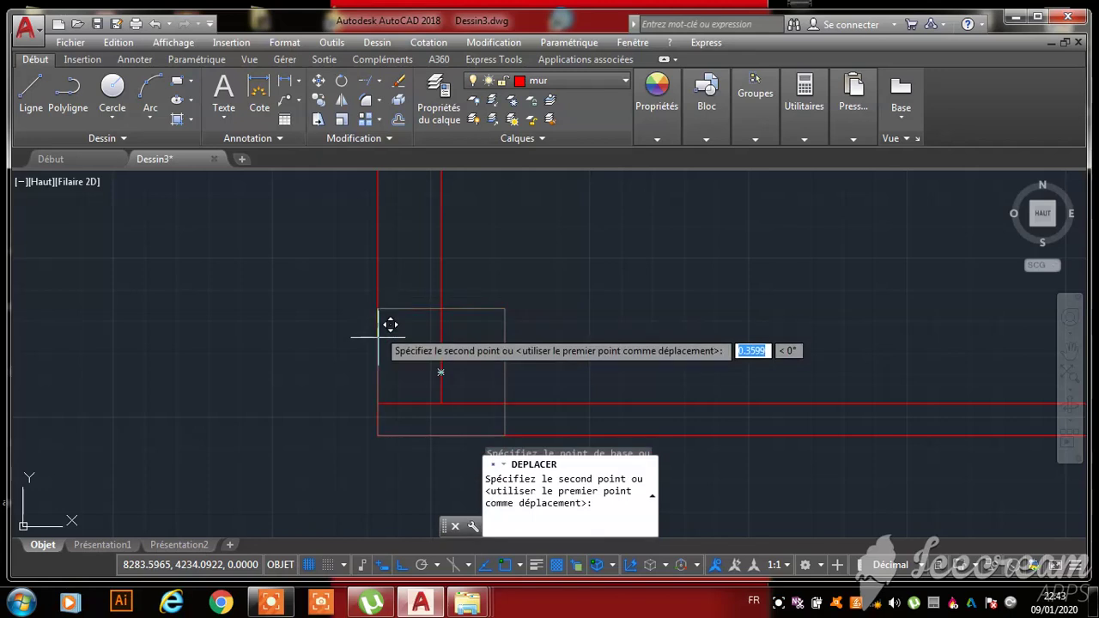
click(378, 436)
scroll(328, 280, down, 5)
key(Escape)
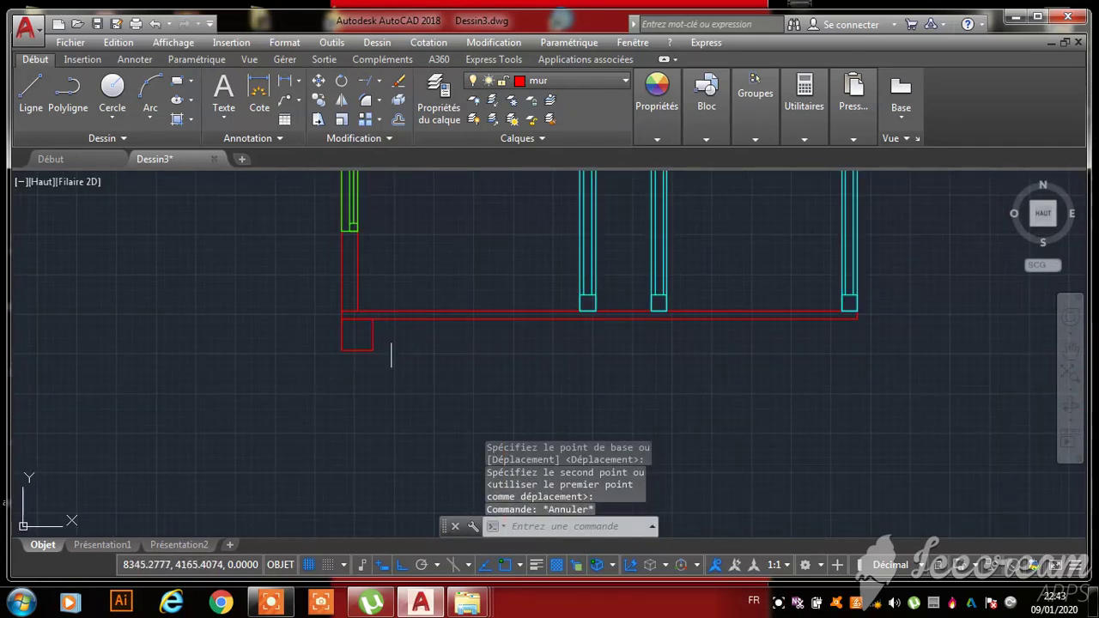
- Mirror the square below the slab about a vertical axis through the midpoint of the floor slab's underside, keeping the source
scroll(378, 339, up, 5)
click(377, 322)
click(207, 401)
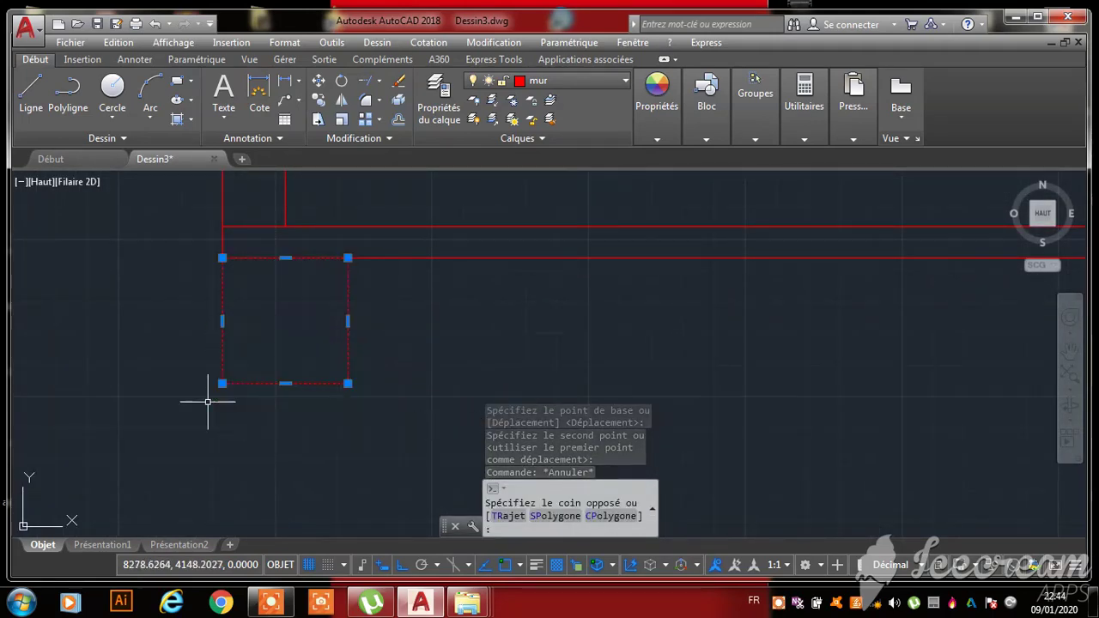
click(341, 100)
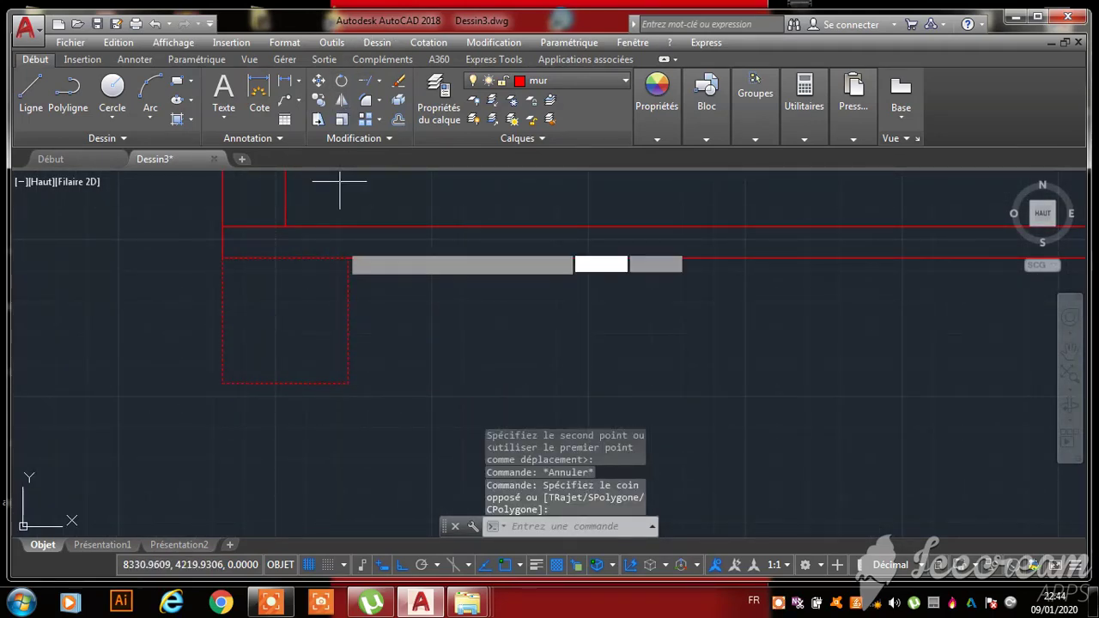
scroll(314, 335, down, 5)
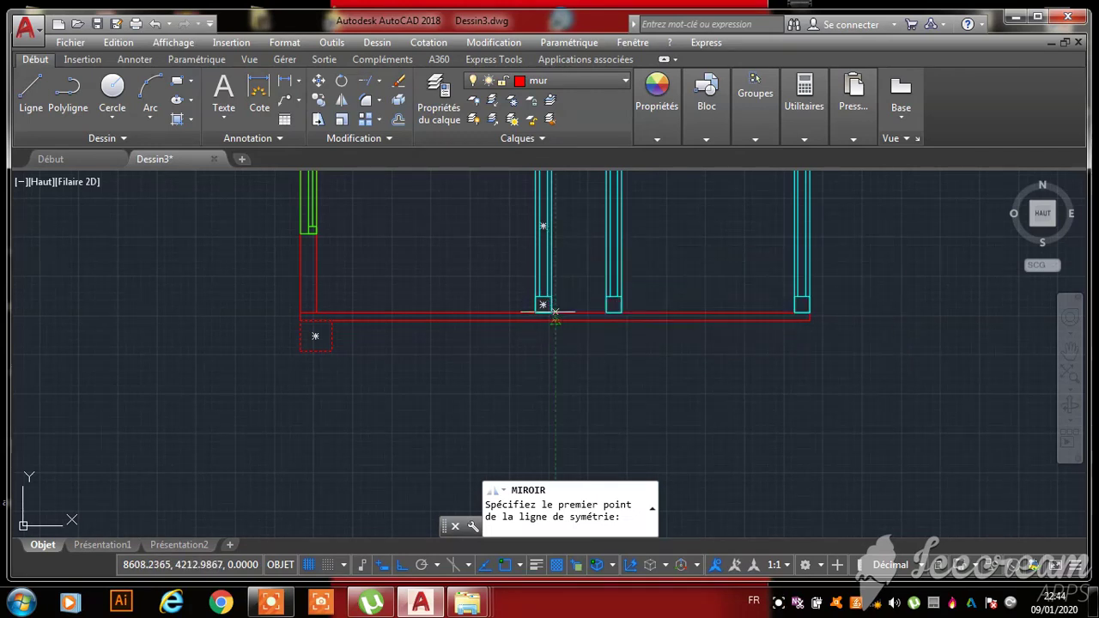
scroll(550, 319, up, 6)
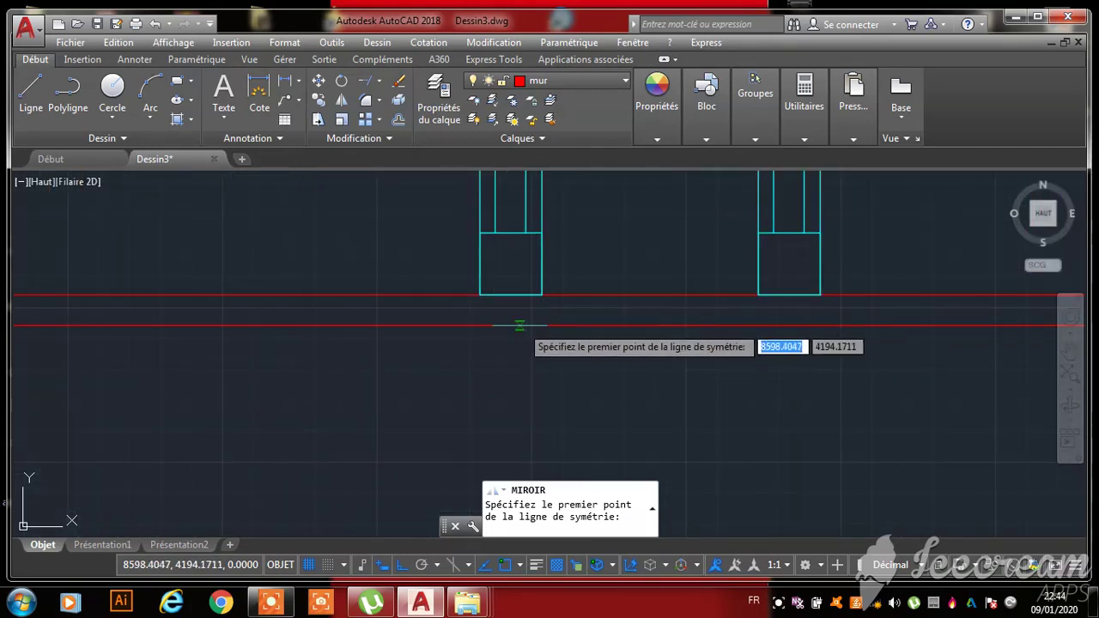
scroll(549, 325, down, 3)
click(552, 325)
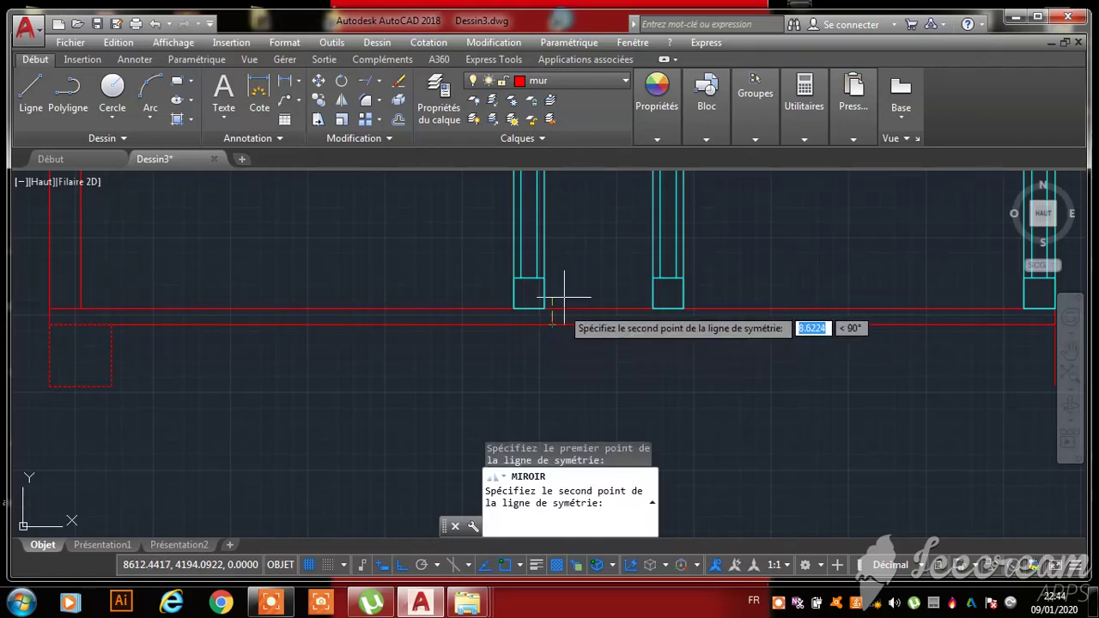
click(563, 232)
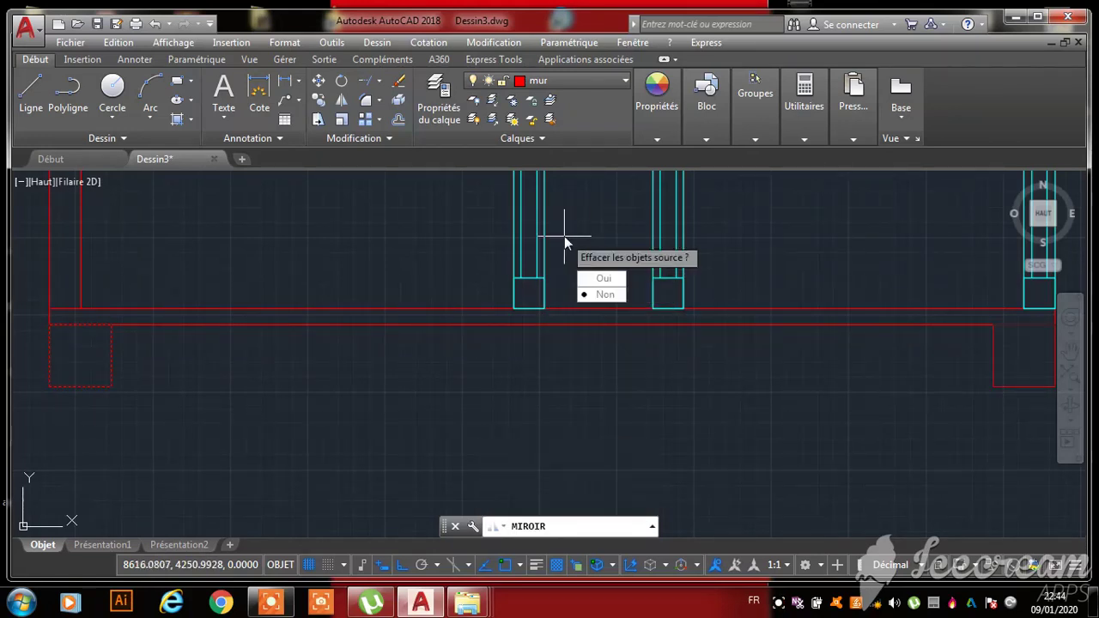
click(603, 295)
scroll(120, 298, down, 3)
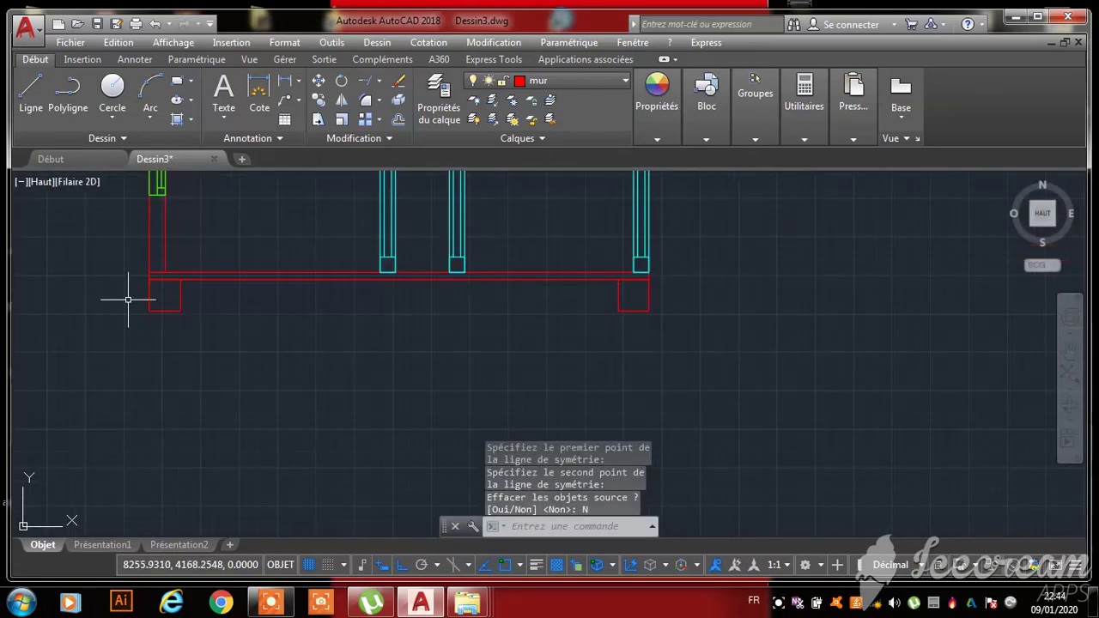
scroll(632, 303, up, 3)
scroll(635, 283, down, 3)
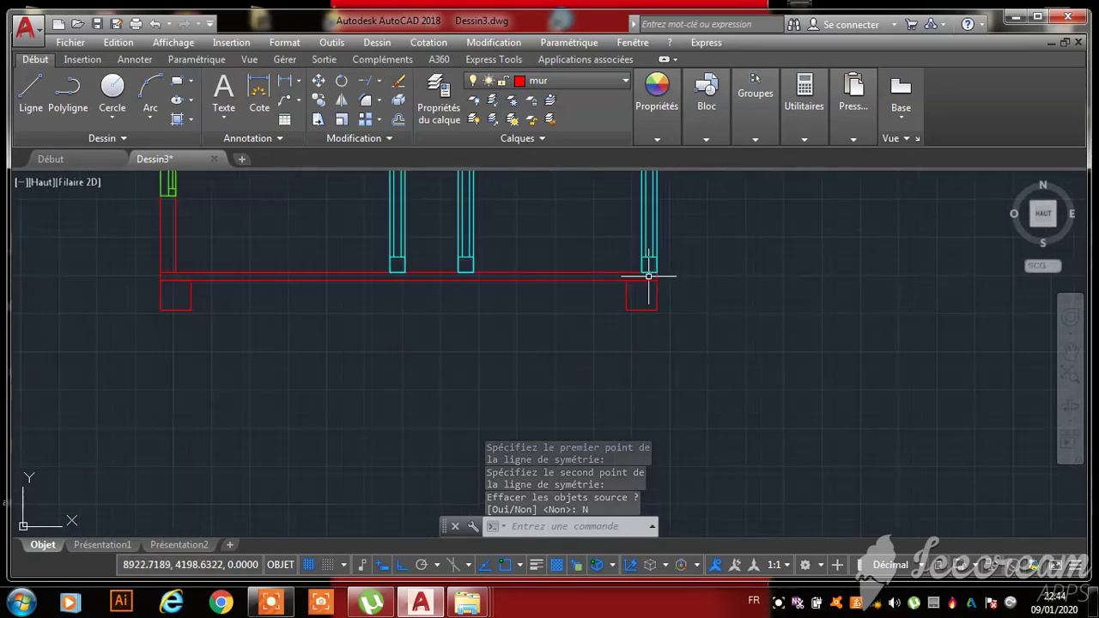
scroll(122, 294, up, 6)
scroll(339, 313, down, 3)
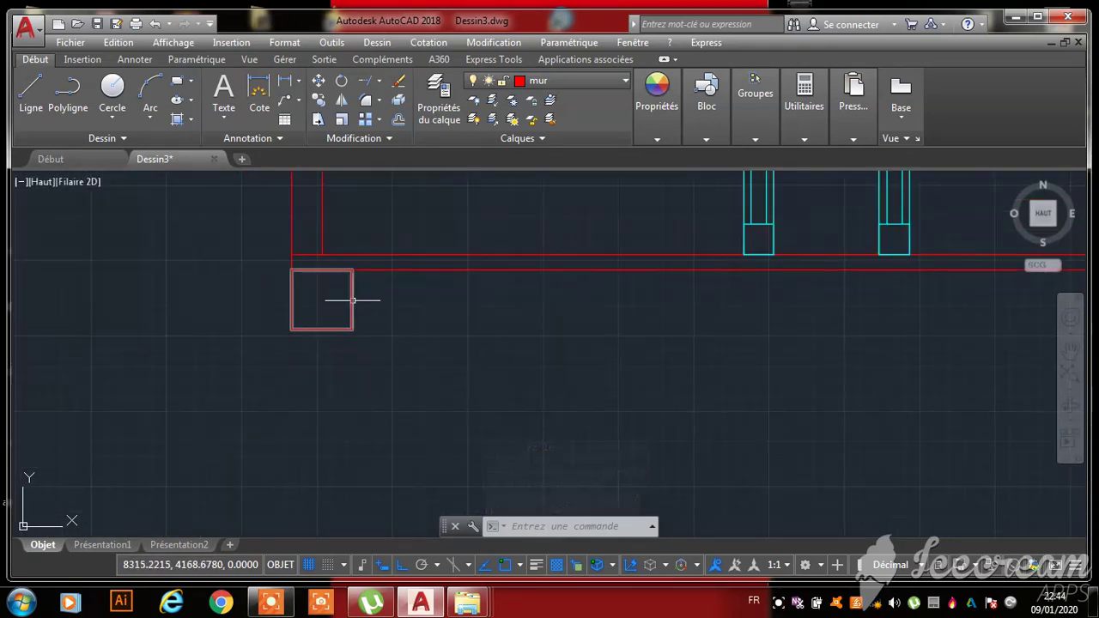
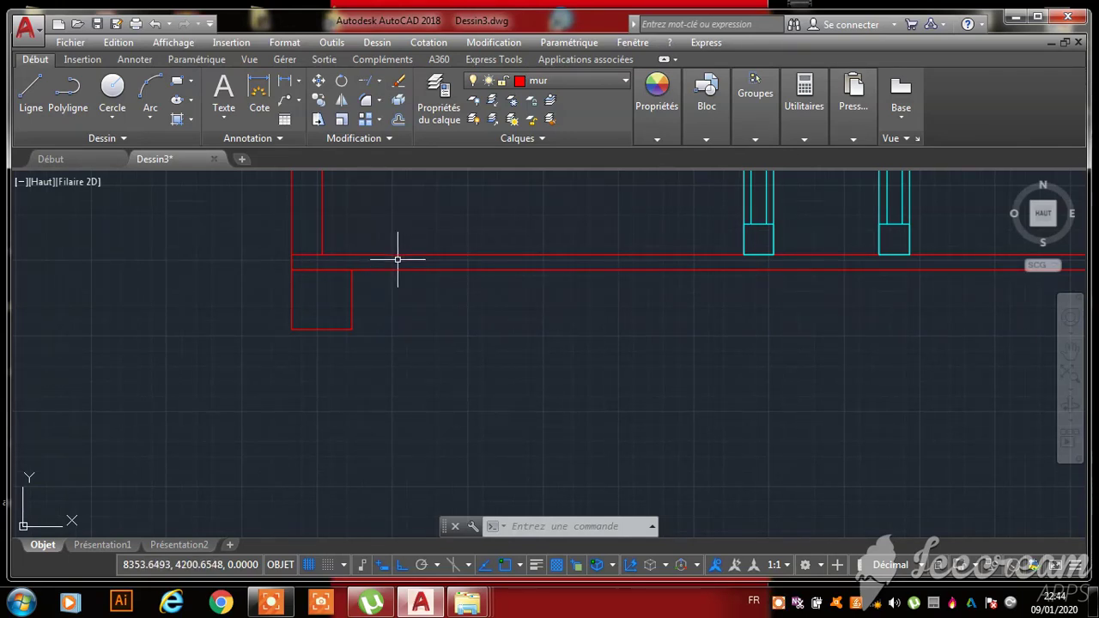
scroll(397, 259, up, 3)
scroll(331, 273, down, 3)
scroll(317, 305, up, 3)
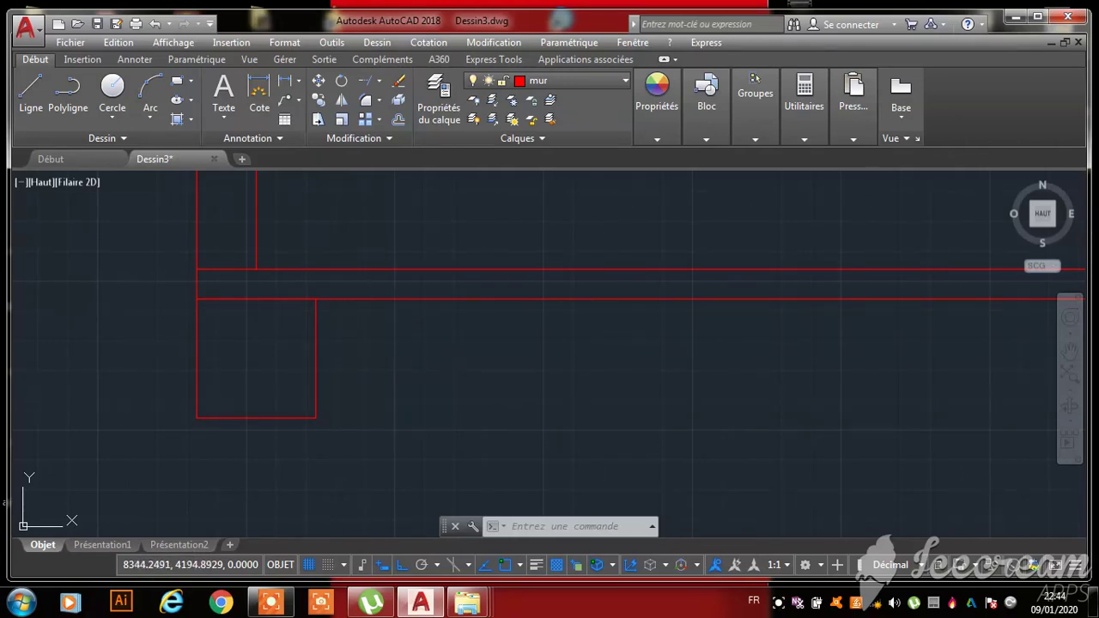
- Draw a horizontal line joining the midpoints of the facing inner sides of the two squares under the floor slab
click(32, 91)
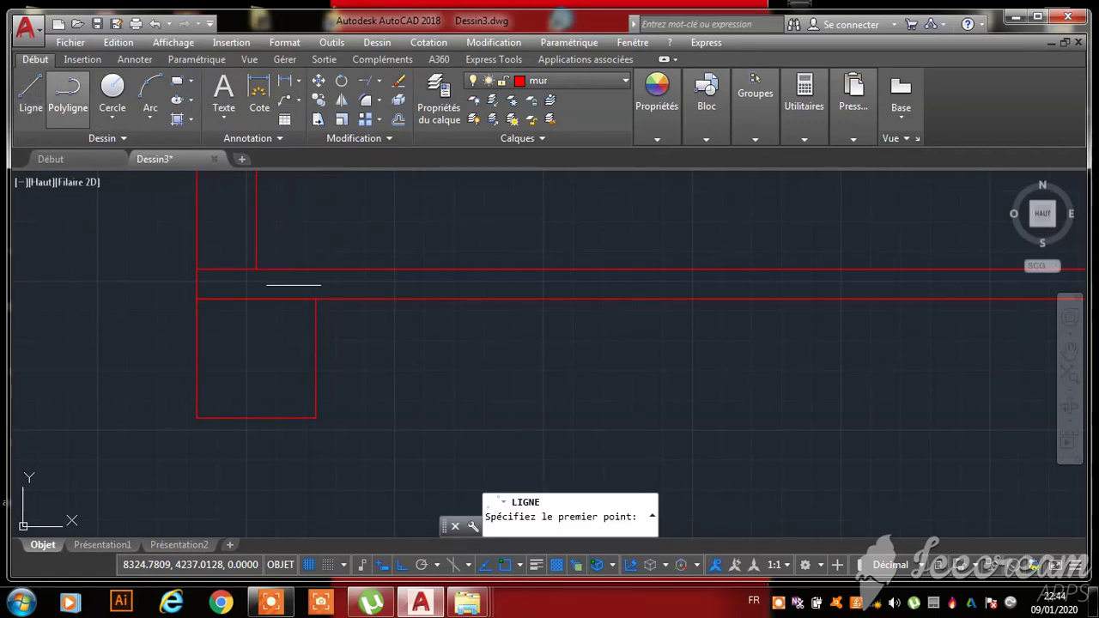
click(315, 358)
scroll(142, 320, down, 3)
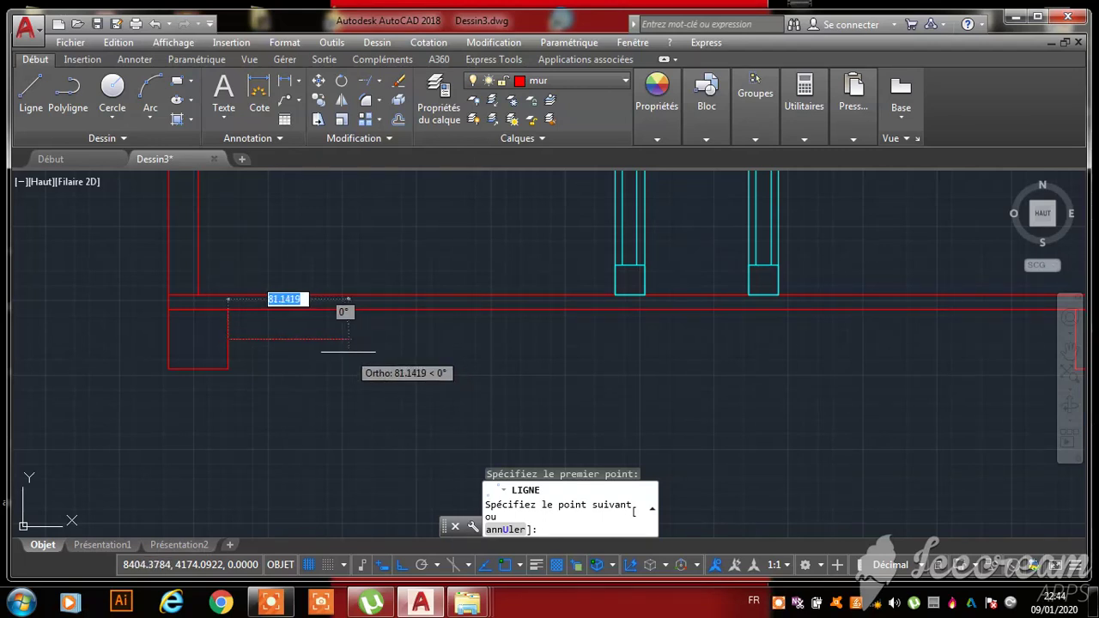
scroll(326, 343, down, 3)
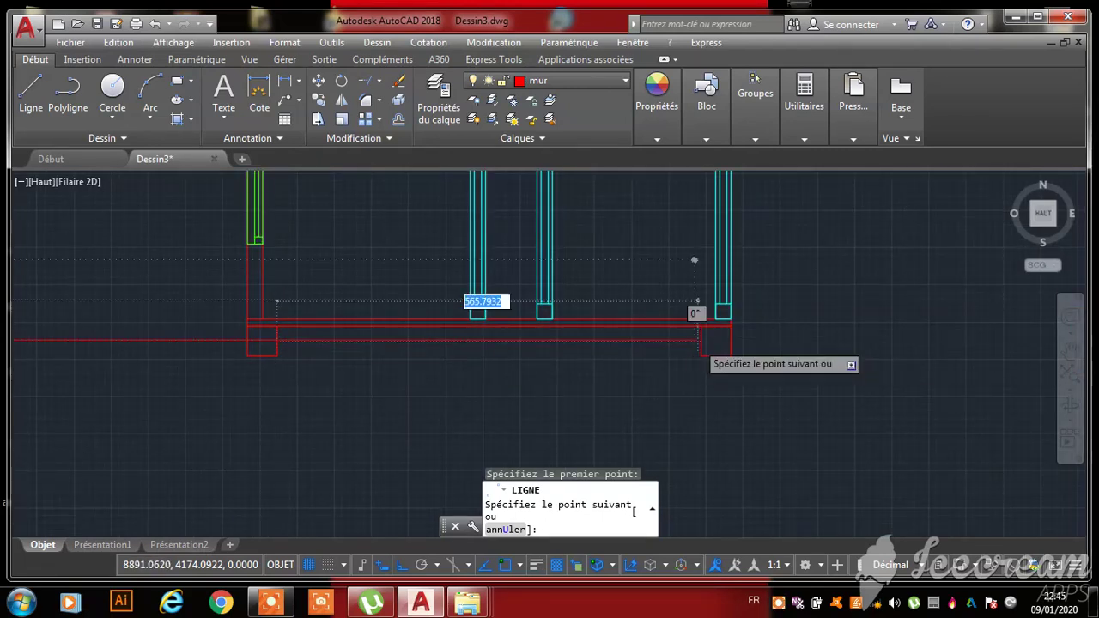
scroll(699, 343, up, 3)
scroll(697, 347, up, 3)
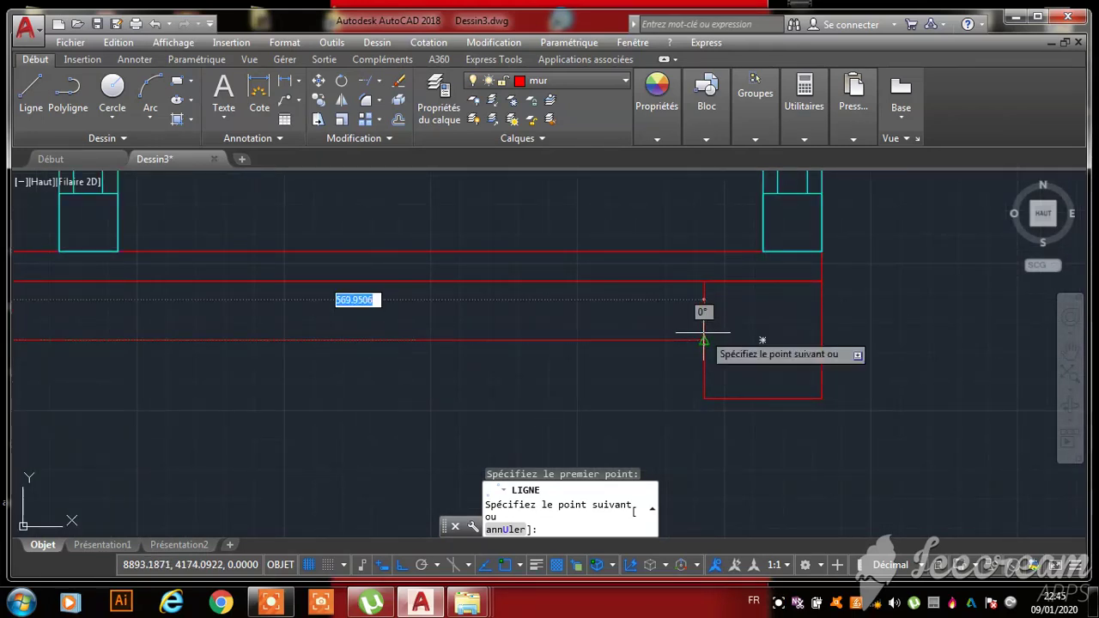
click(704, 340)
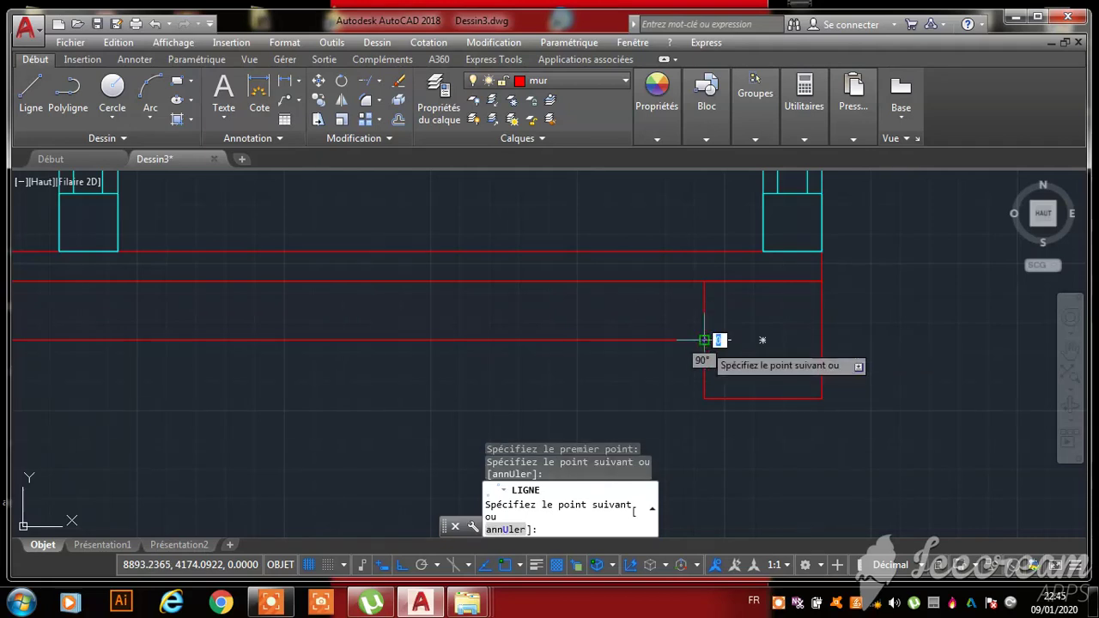
key(Escape)
- Measure the vertical distance from the connecting line's right end to the floor slab's top edge, without placing a dimension
click(284, 82)
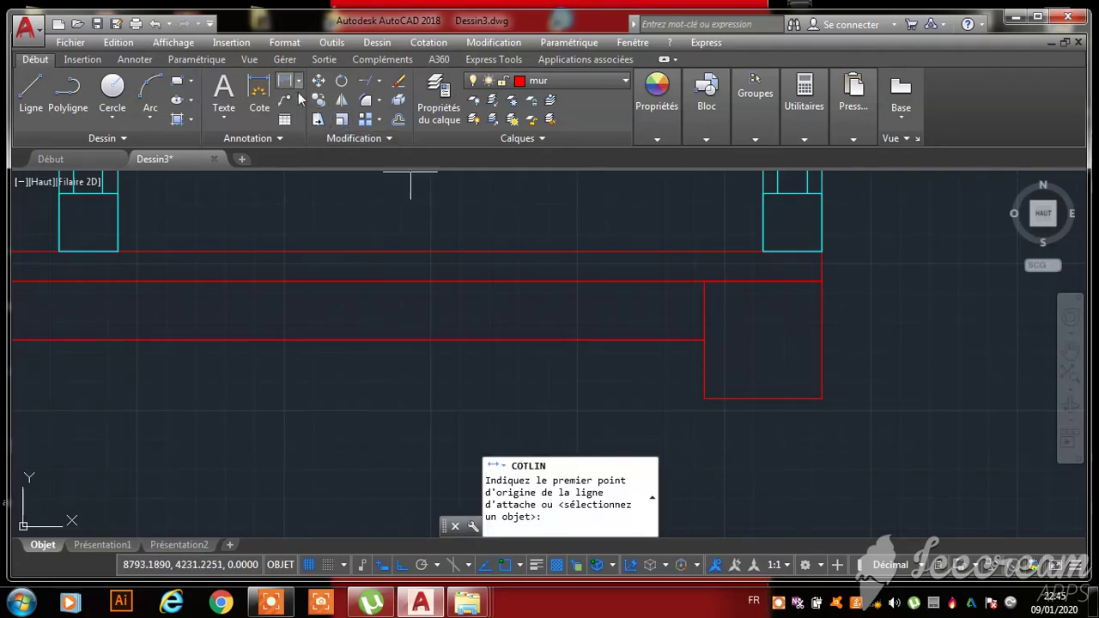
click(704, 339)
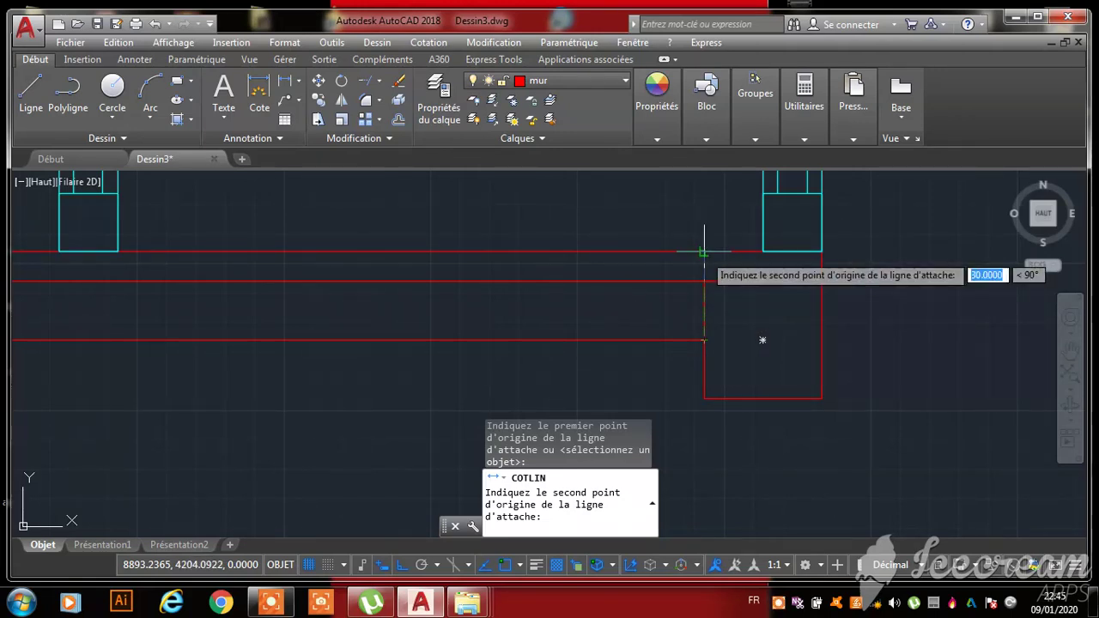
key(Escape)
scroll(707, 248, down, 8)
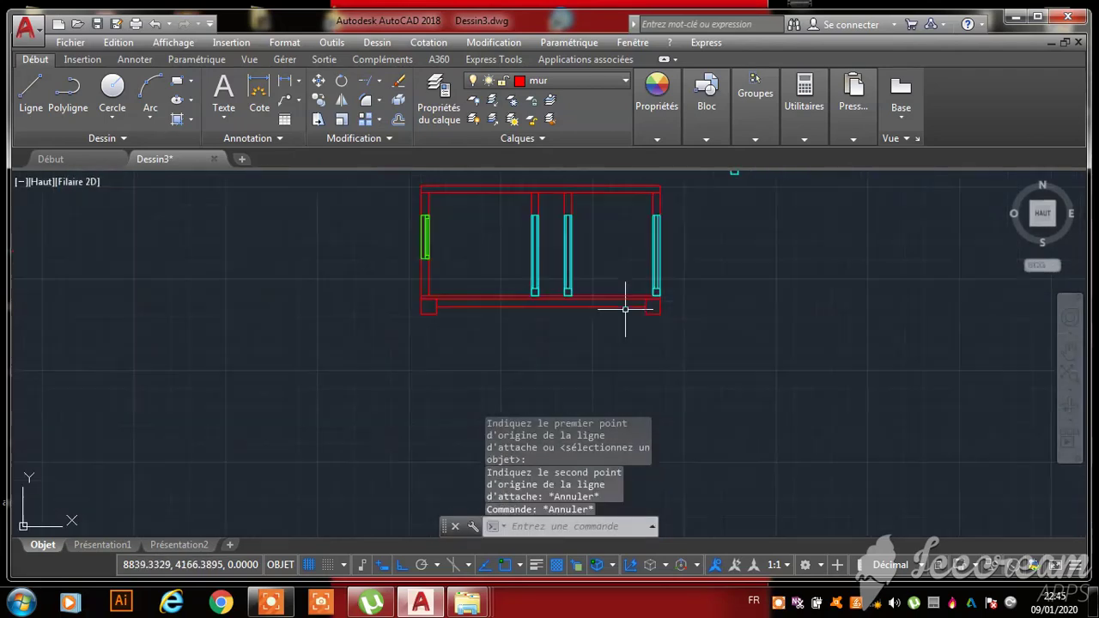
scroll(601, 310, up, 6)
scroll(255, 272, down, 3)
scroll(211, 278, up, 5)
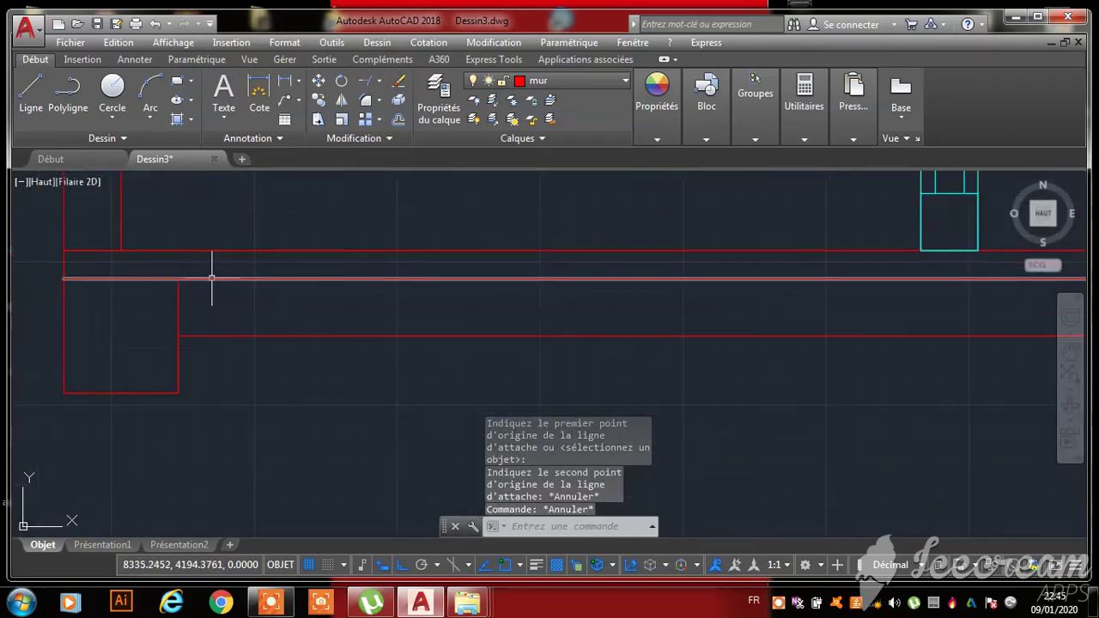
scroll(506, 344, down, 3)
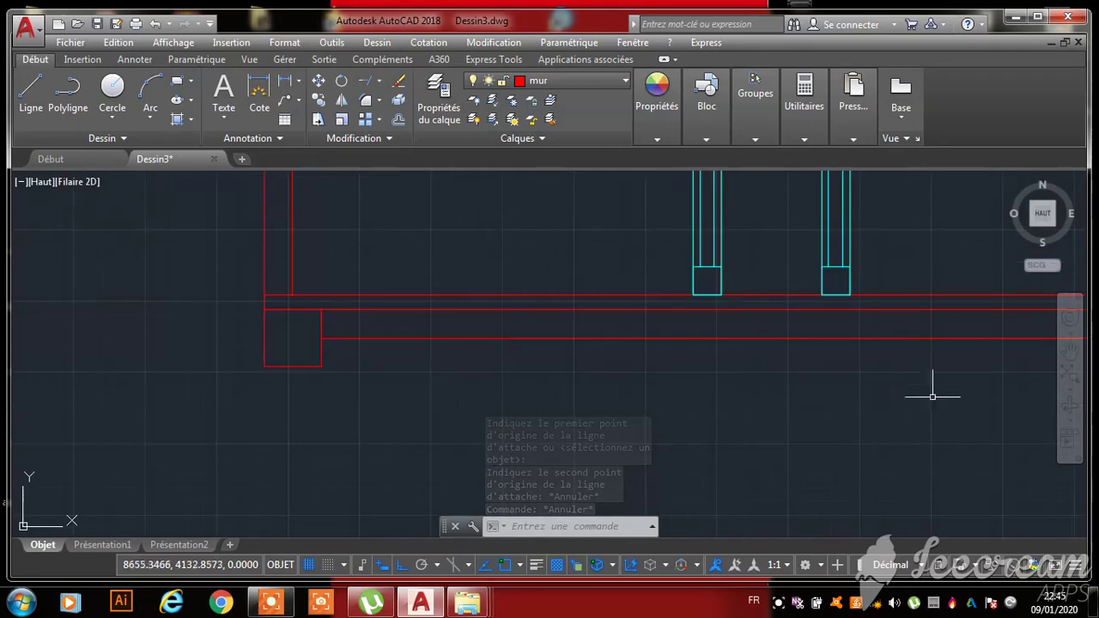
scroll(927, 386, down, 3)
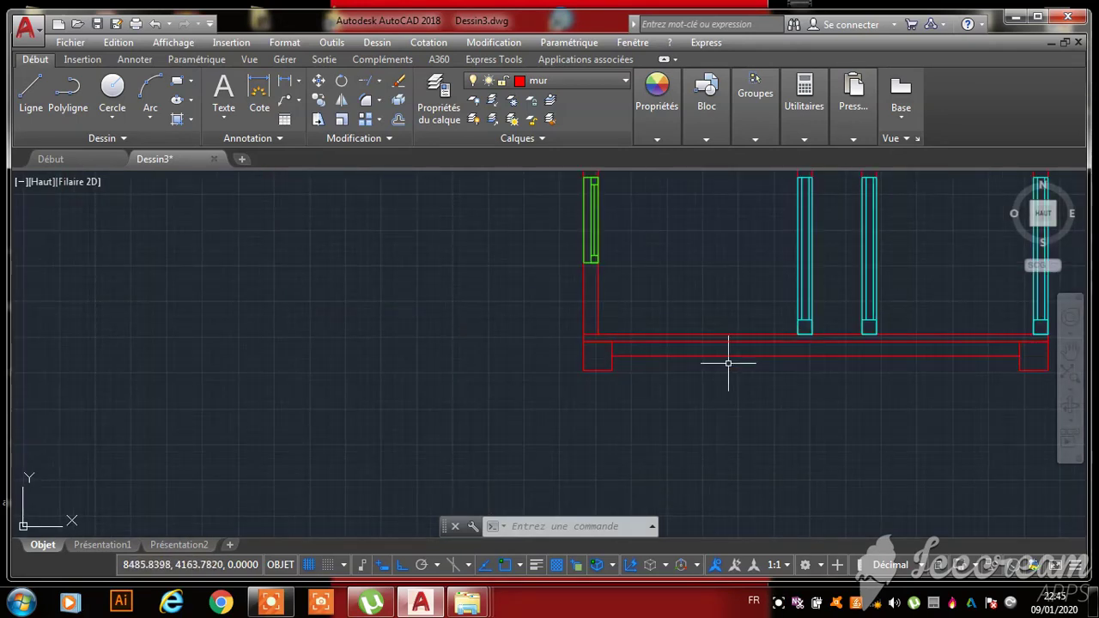
click(399, 120)
scroll(695, 365, up, 6)
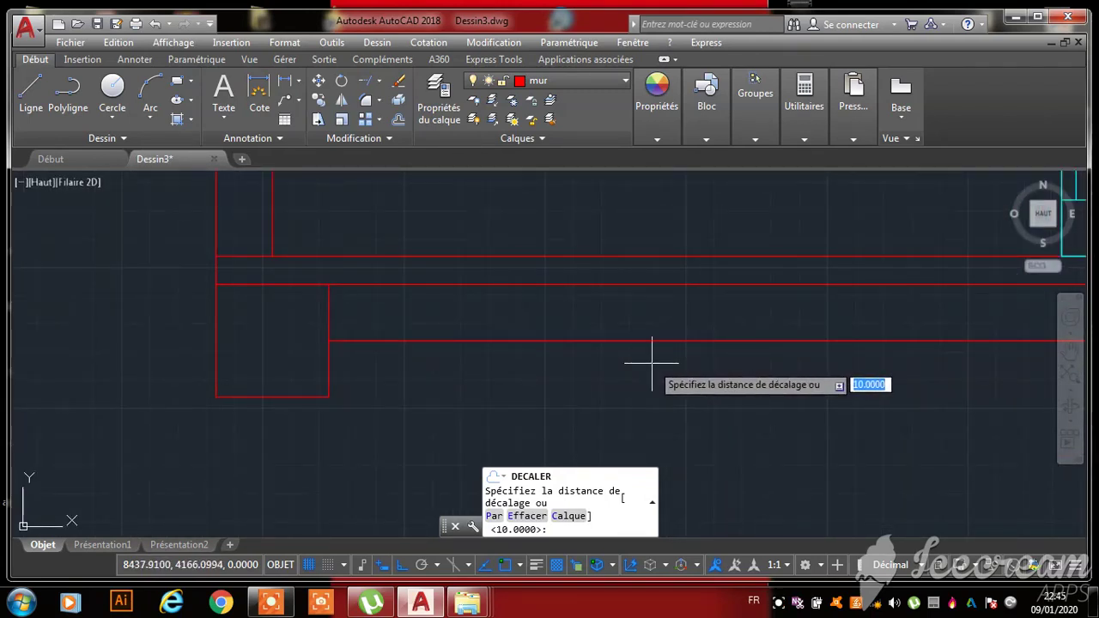
text(4)
key(Return)
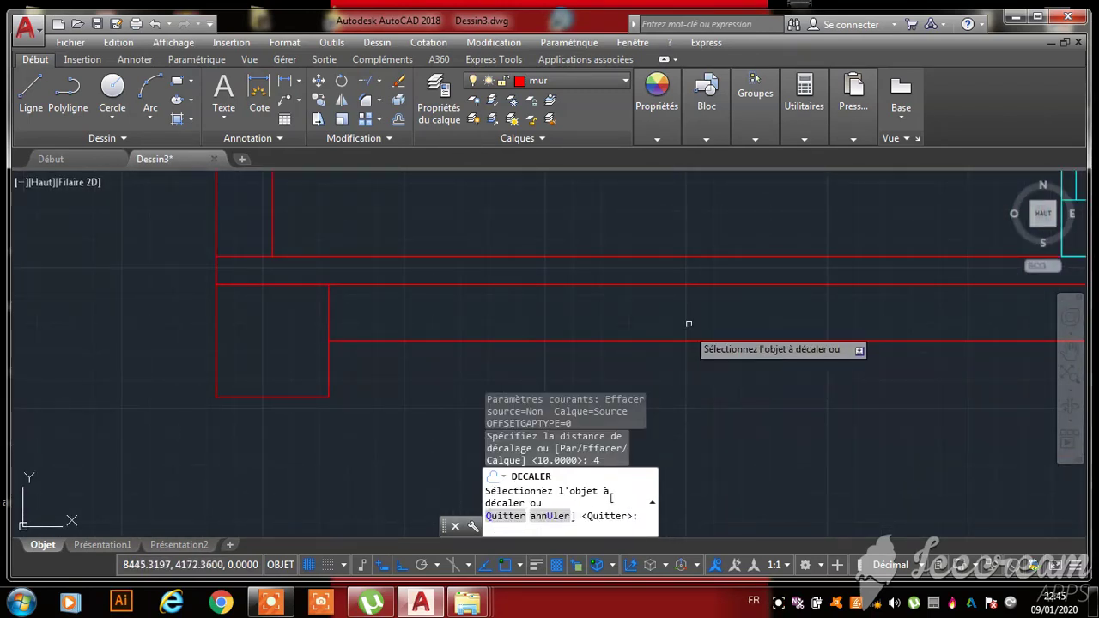
key(Escape)
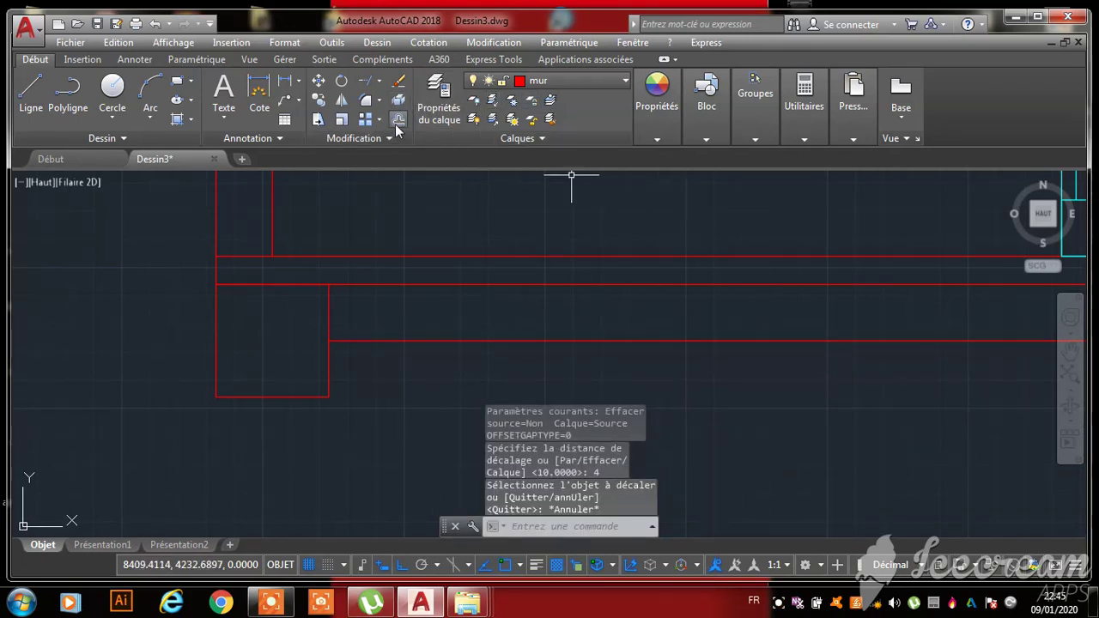
- Offset the horizontal line between the two squares 10 units downward
click(397, 121)
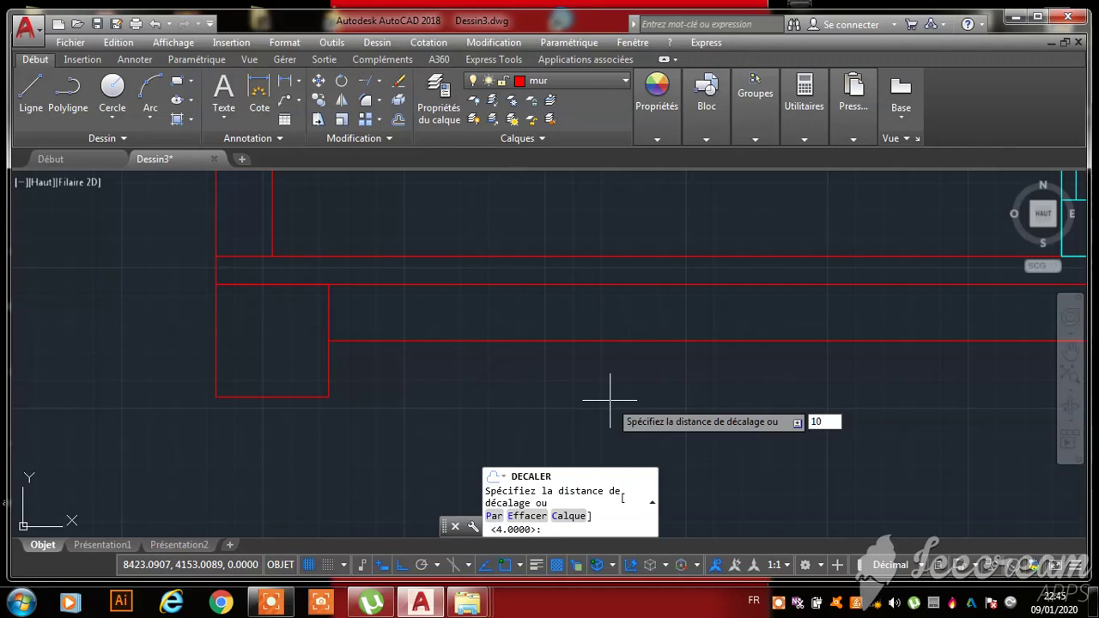
key(Return)
click(619, 341)
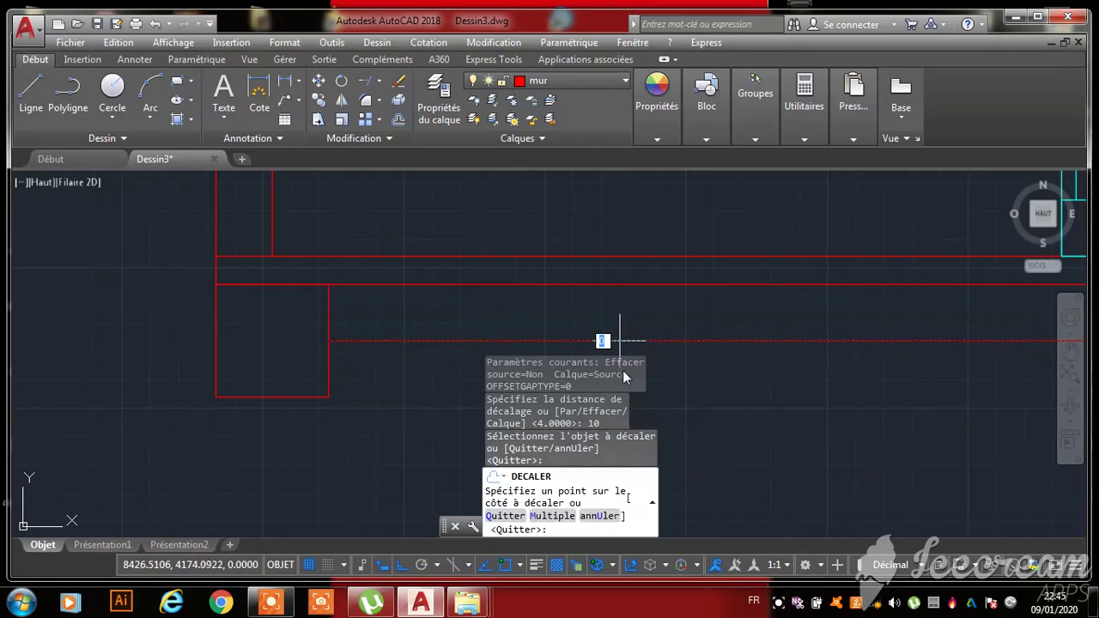
click(391, 376)
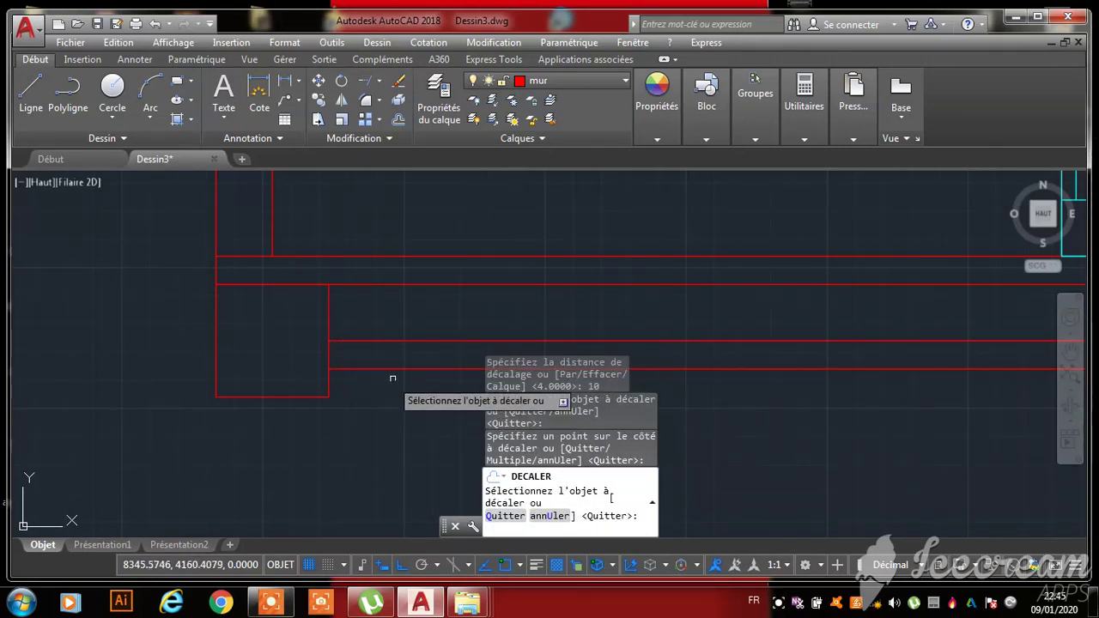
key(Escape)
- Delete the original upper connecting line between the squares, keeping its offset copy
click(410, 336)
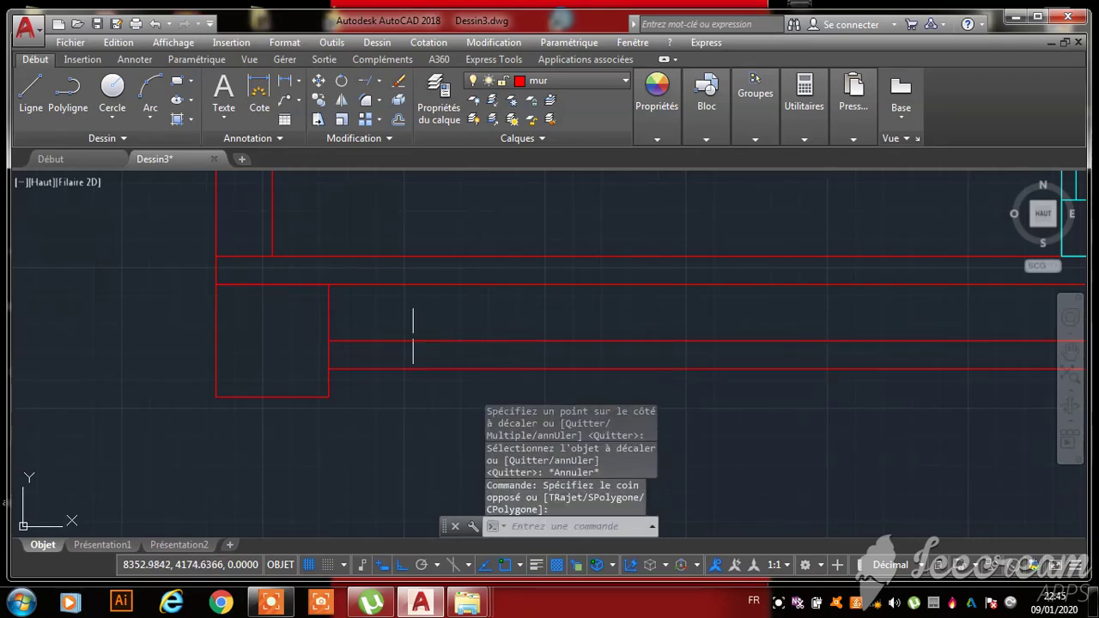
click(418, 336)
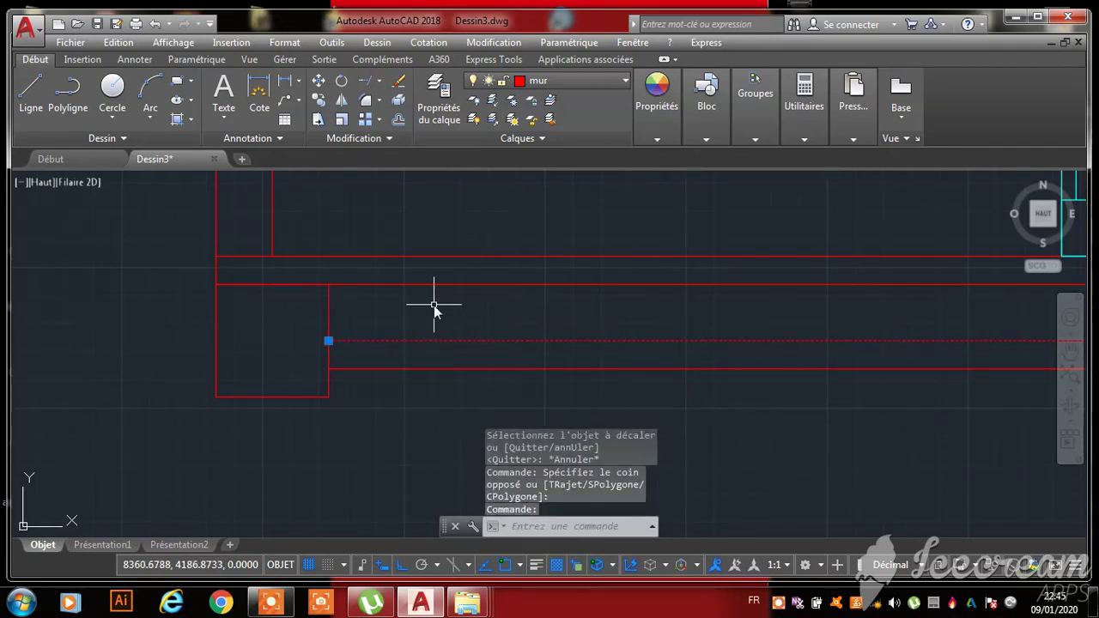
right_click(433, 304)
click(500, 287)
scroll(396, 341, down, 2)
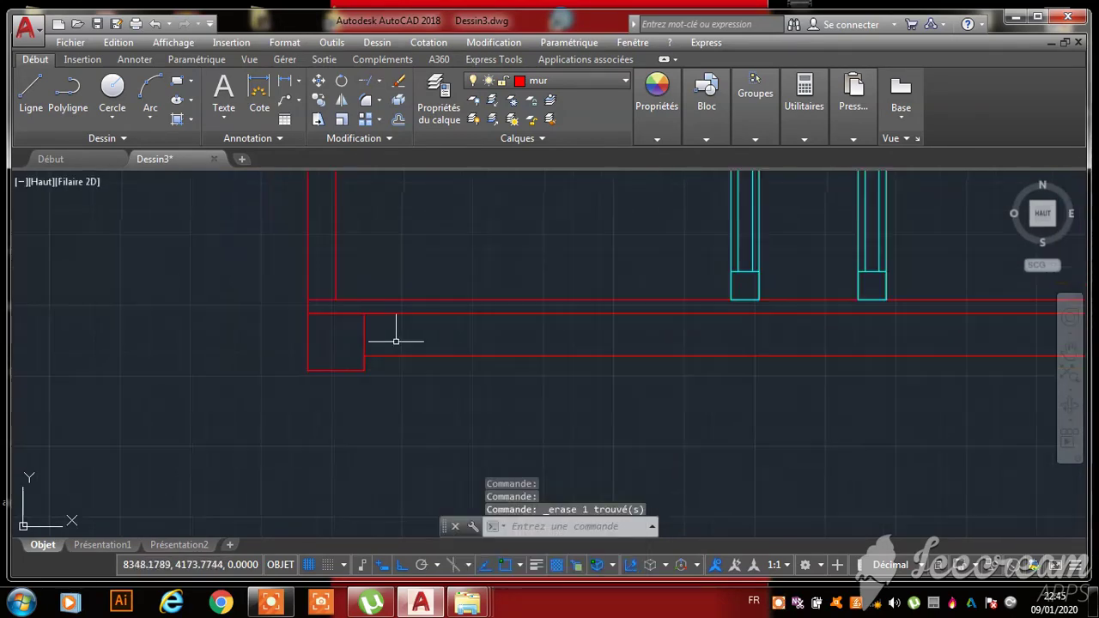
- Draw a 40 by 40 square directly beneath the left square, starting from its lower-left corner with offsets 40 and -40
scroll(468, 331, down, 2)
scroll(478, 326, up, 5)
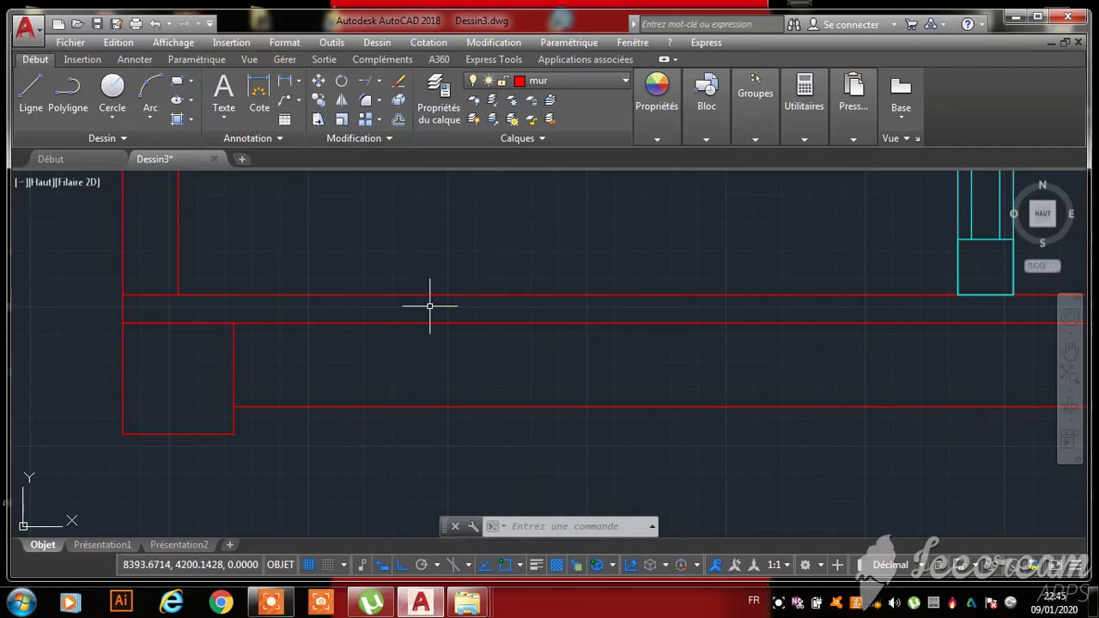
scroll(179, 361, down, 3)
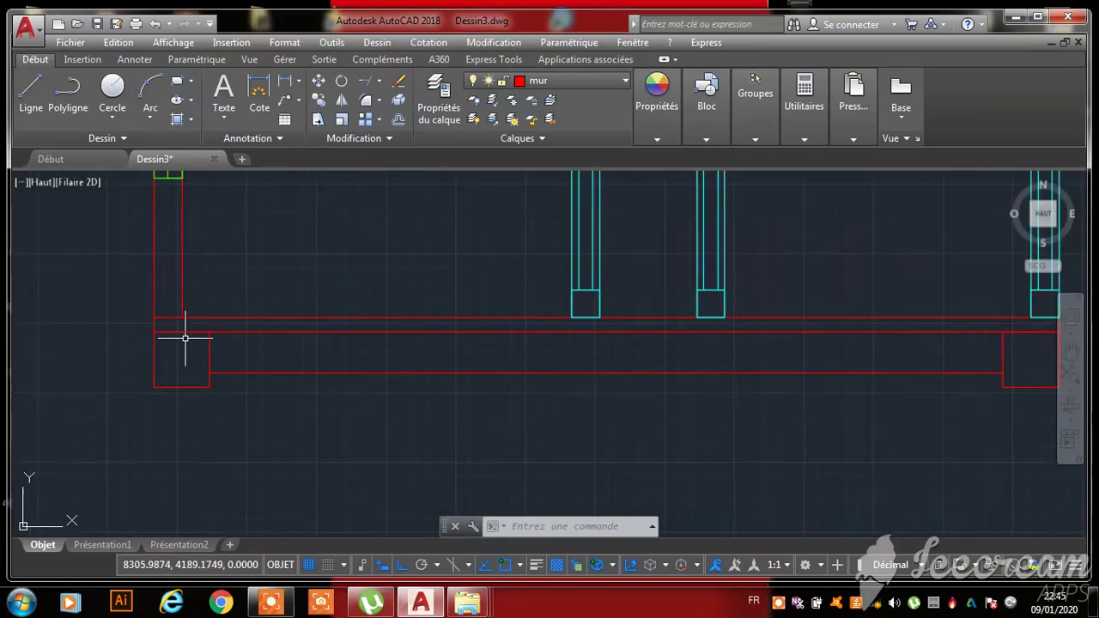
scroll(196, 360, down, 3)
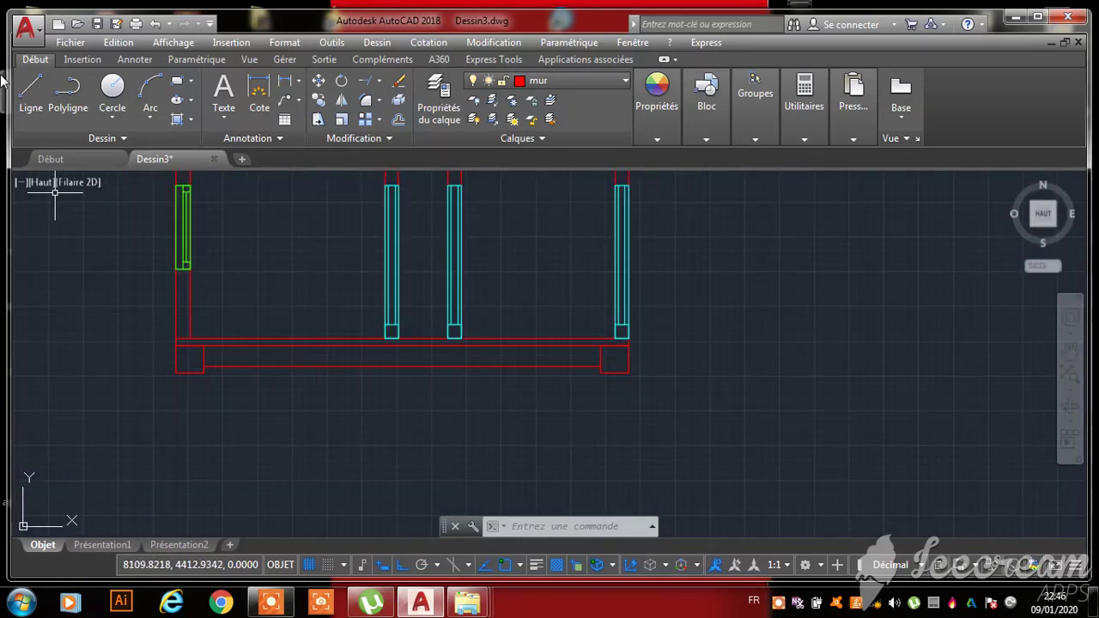
click(177, 85)
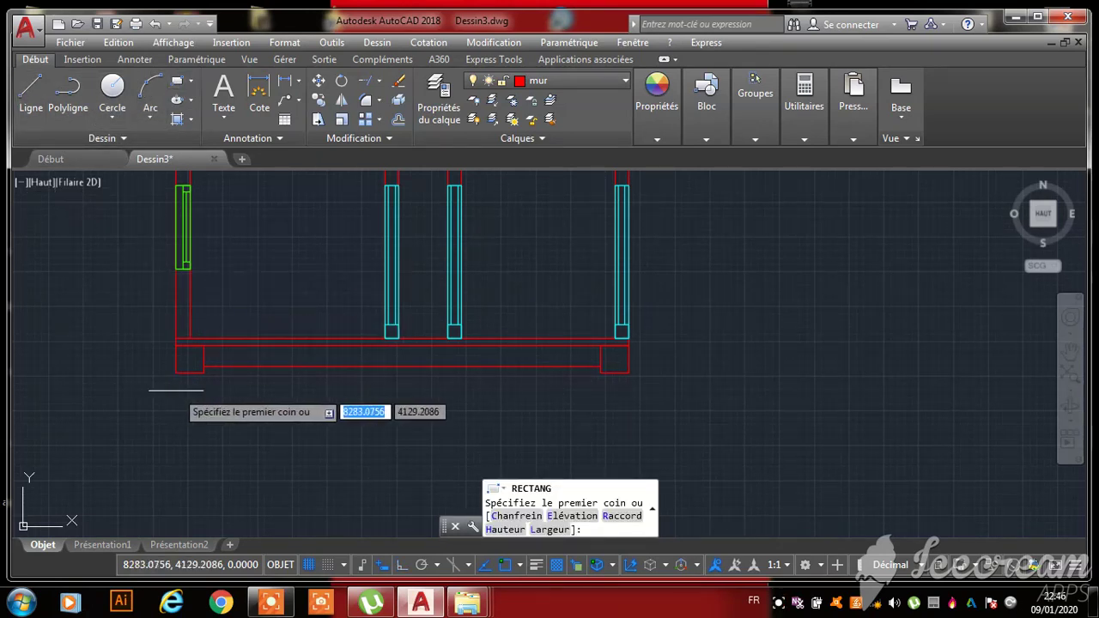
scroll(172, 382, up, 5)
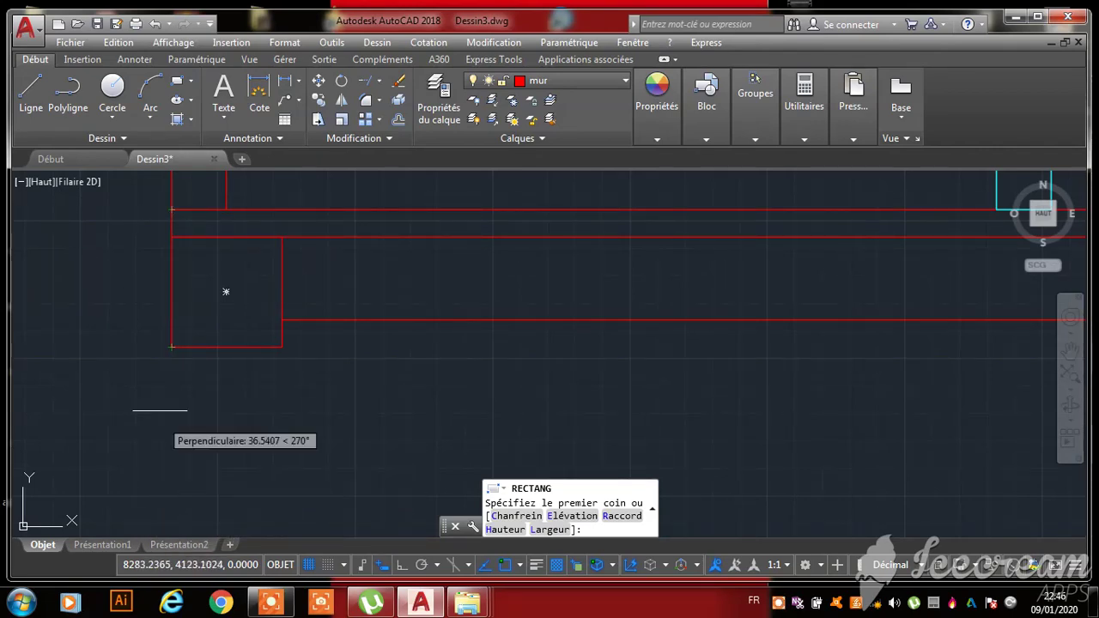
click(172, 348)
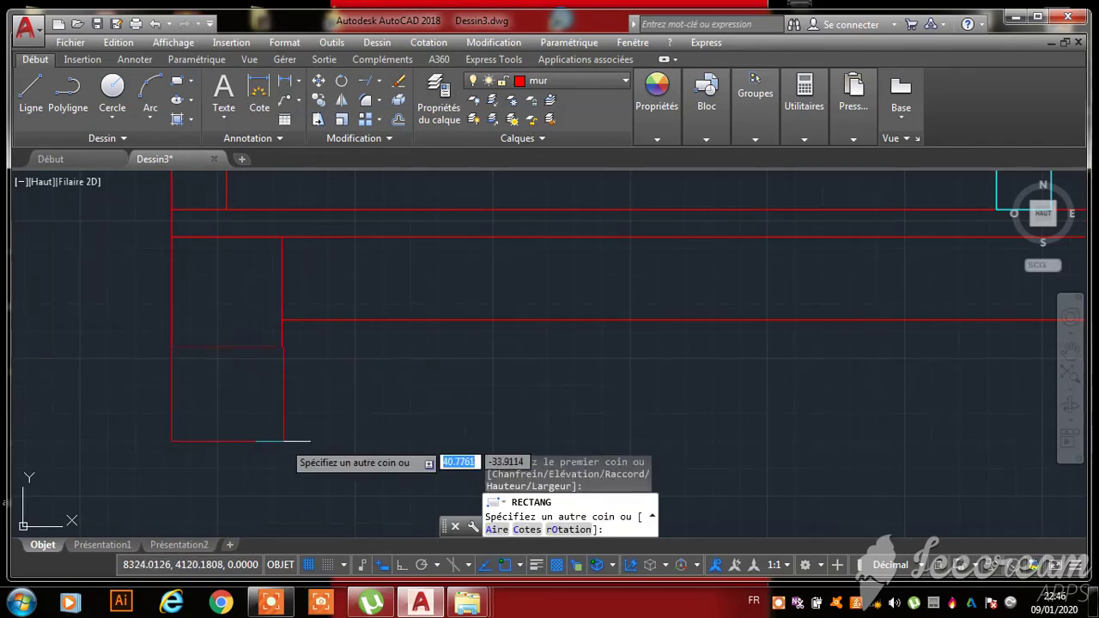
scroll(276, 434, down, 4)
scroll(270, 426, up, 4)
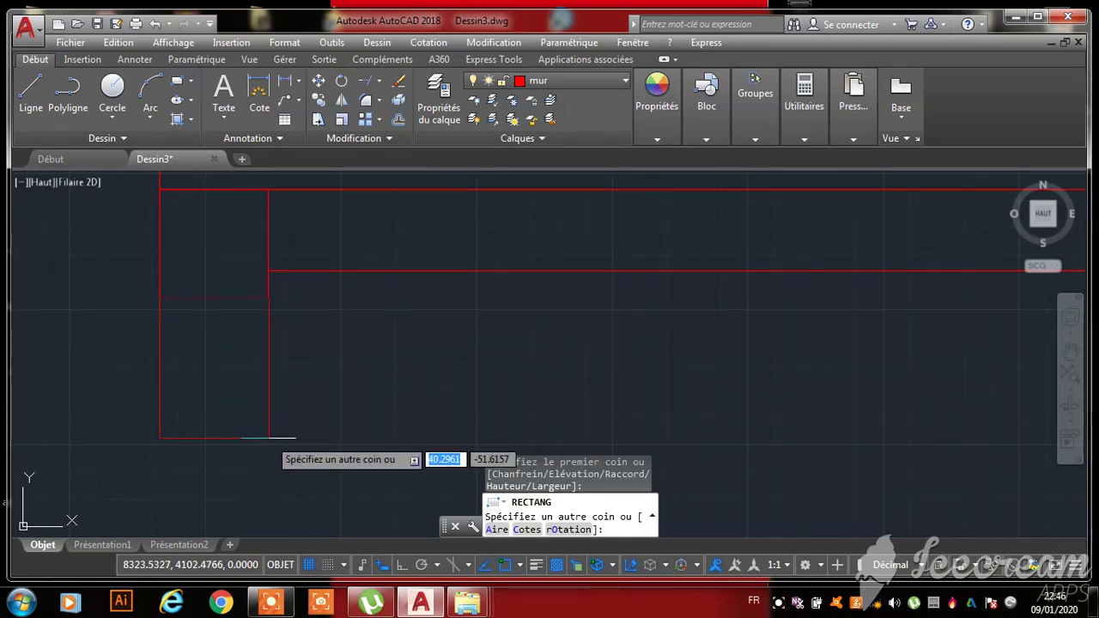
text(40)
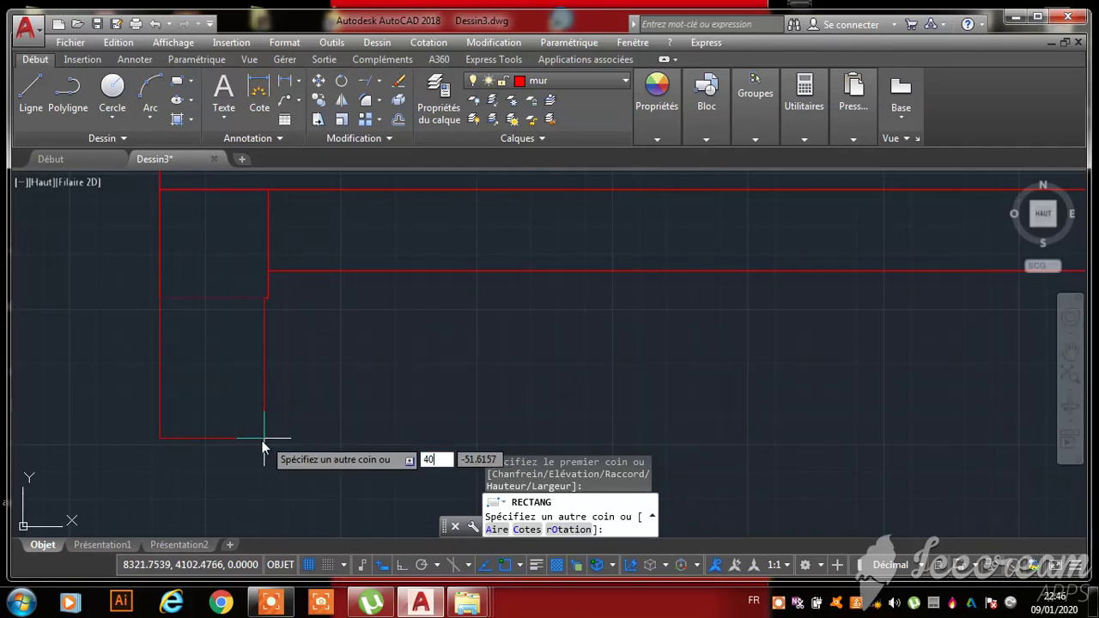
key(Tab)
text(-)
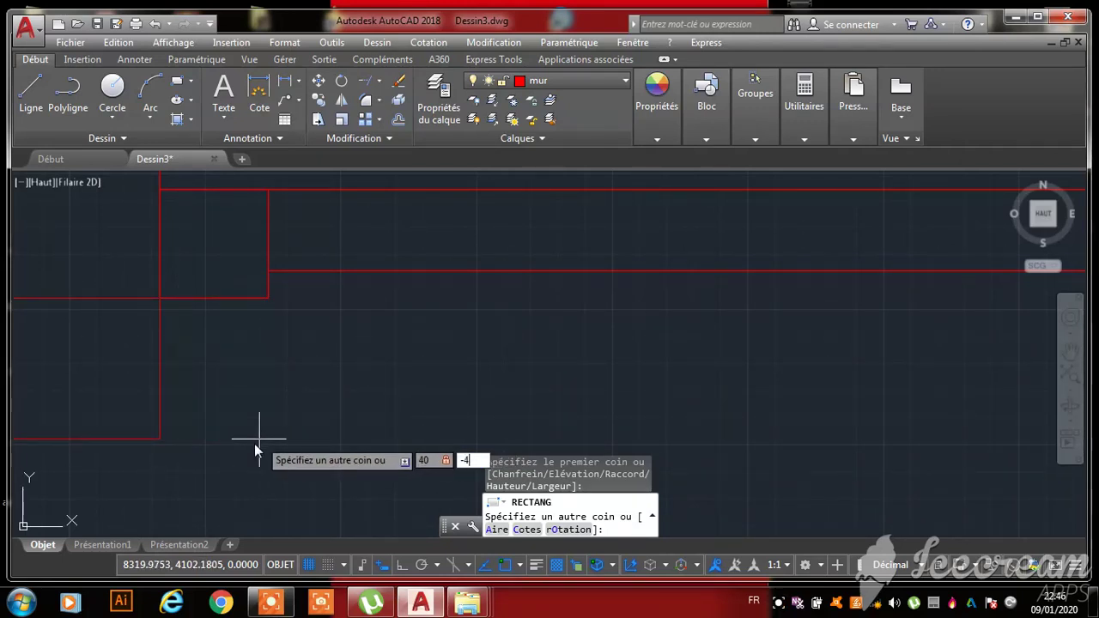
text(40)
key(Return)
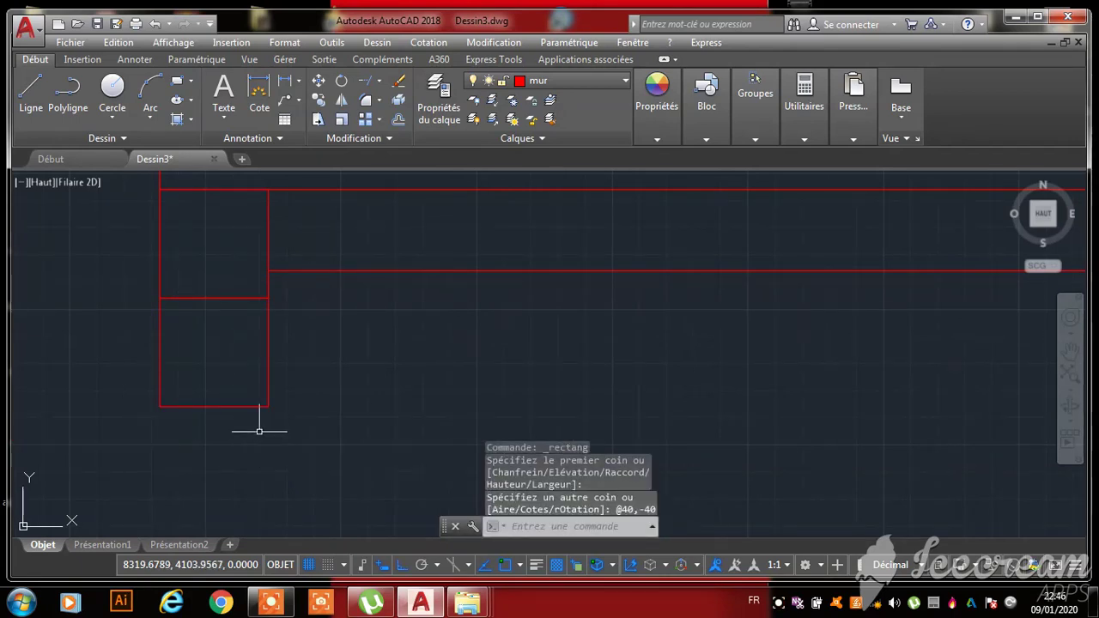
scroll(274, 409, down, 3)
scroll(265, 397, up, 3)
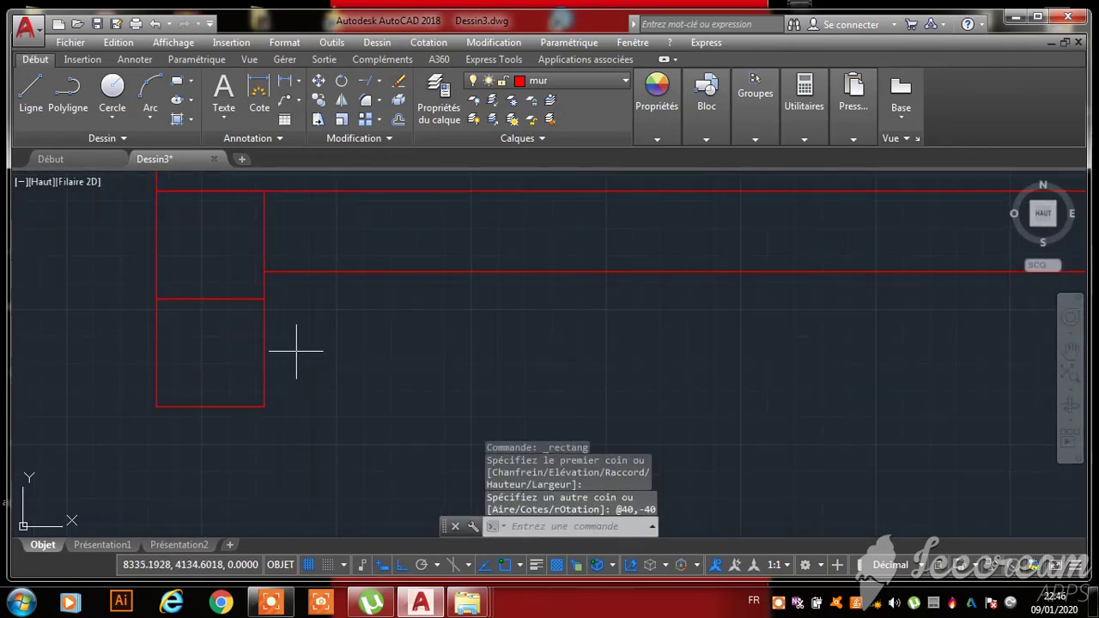
click(296, 350)
click(91, 445)
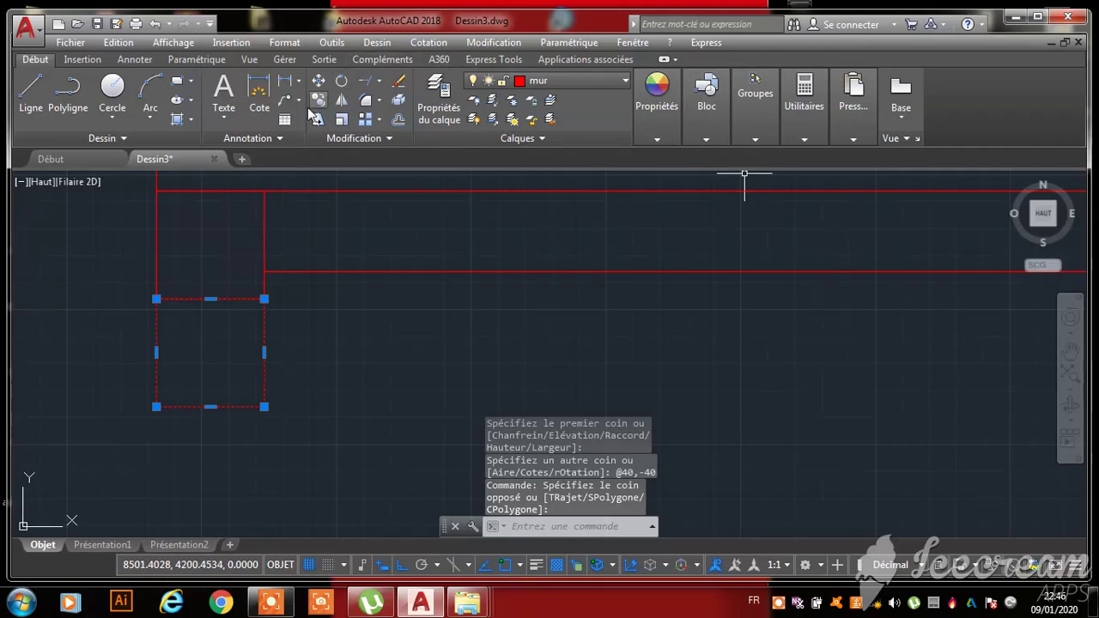
click(341, 101)
scroll(601, 370, down, 5)
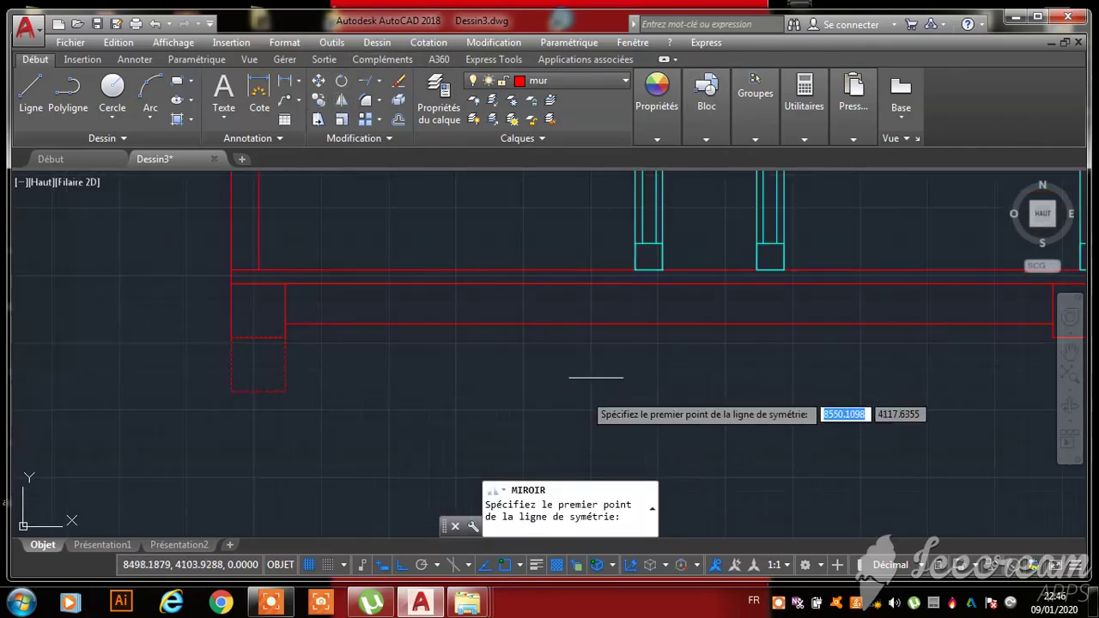
scroll(715, 309, up, 3)
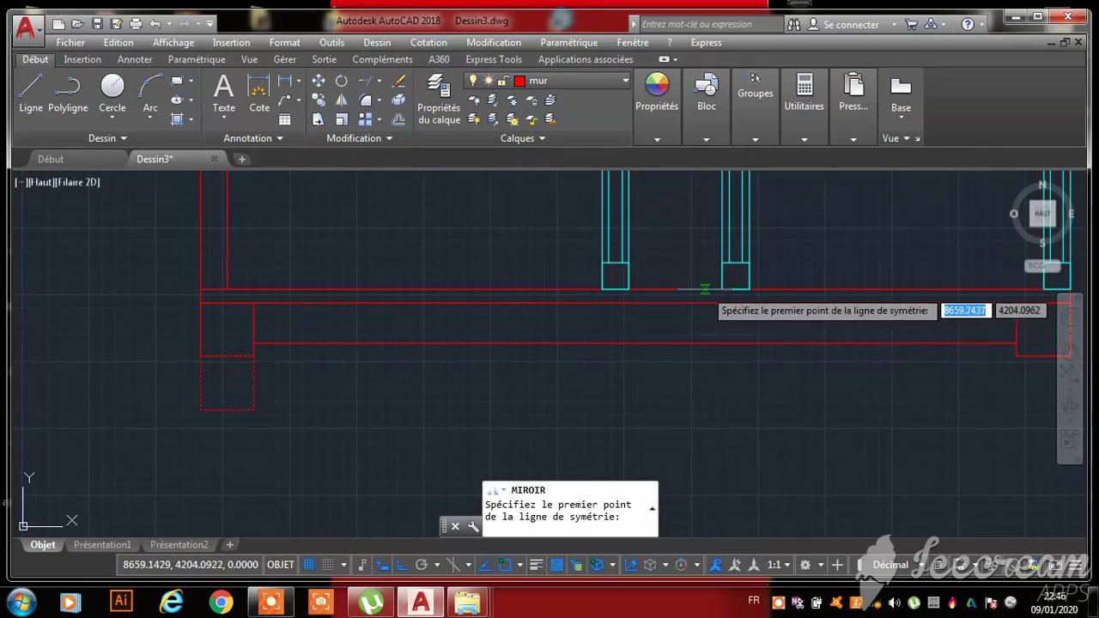
click(319, 82)
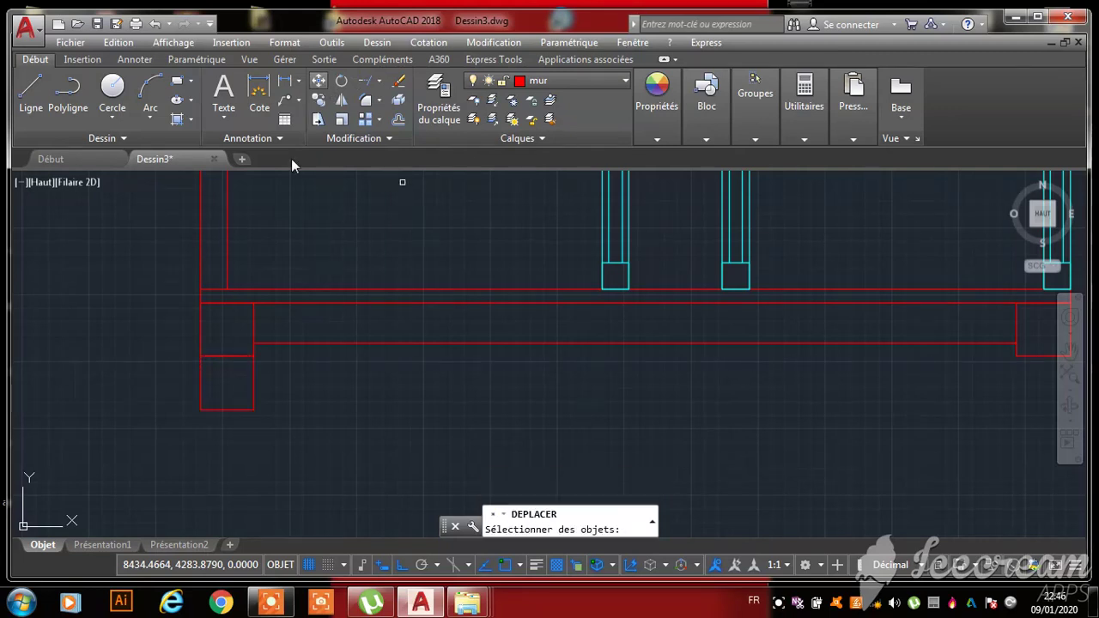
click(200, 371)
key(Escape)
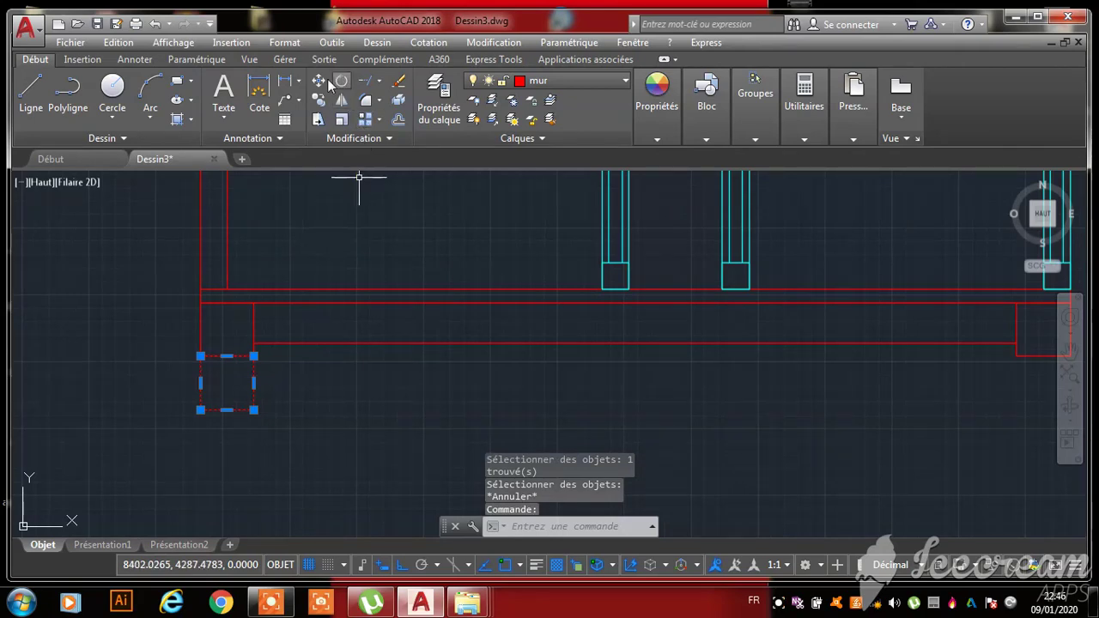
- Copy the lowest left square directly beneath the right square, using its upper-right corner as the base point
click(319, 101)
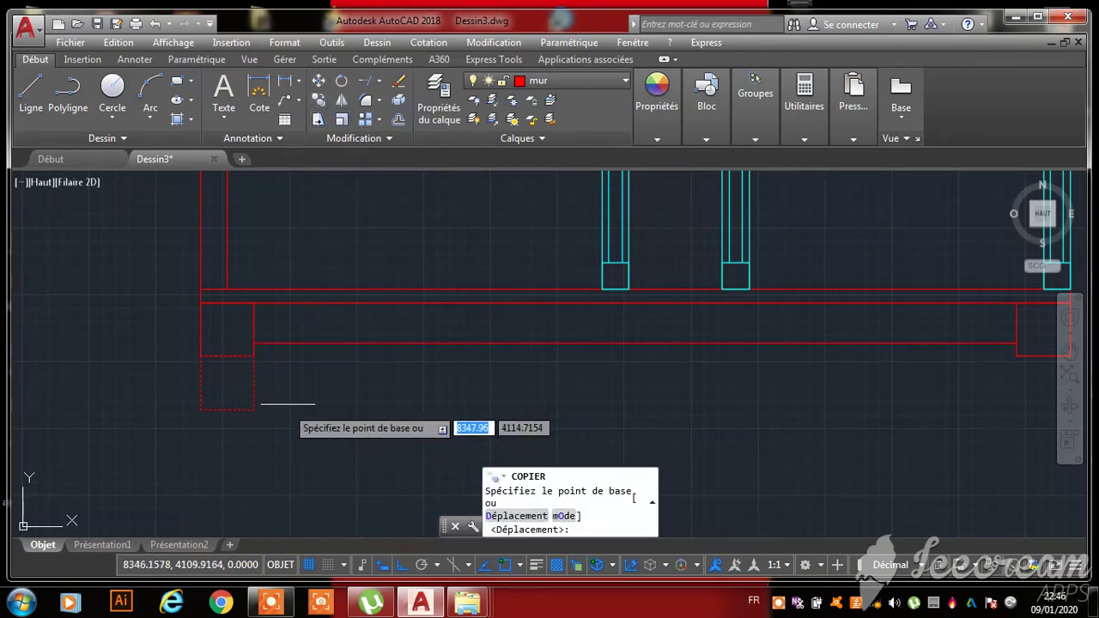
click(254, 354)
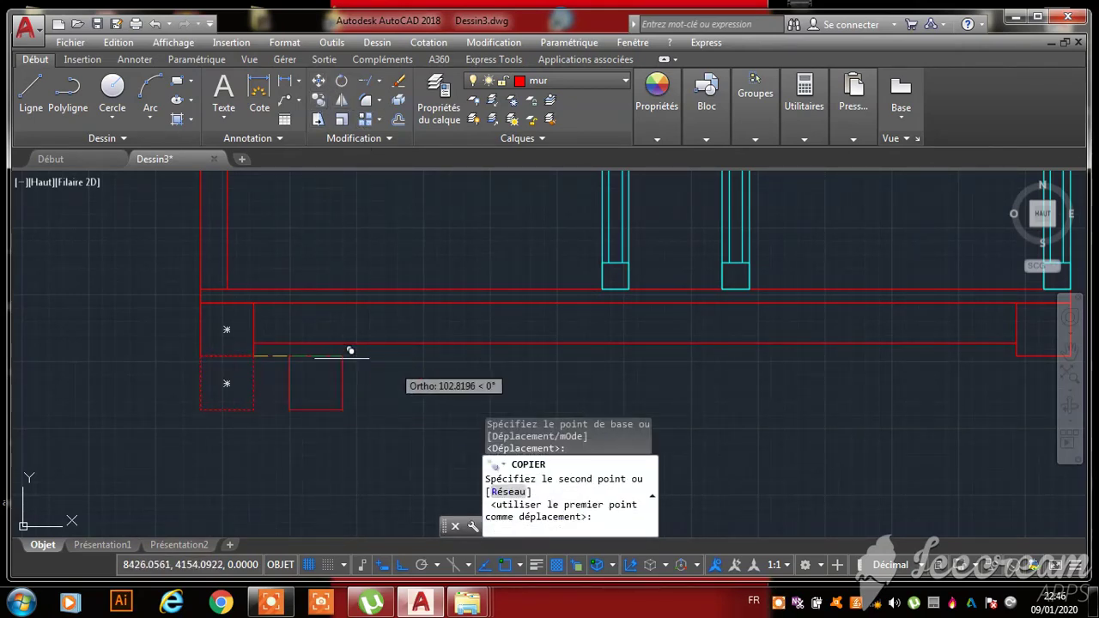
scroll(348, 356, down, 5)
scroll(296, 378, up, 6)
scroll(240, 242, up, 5)
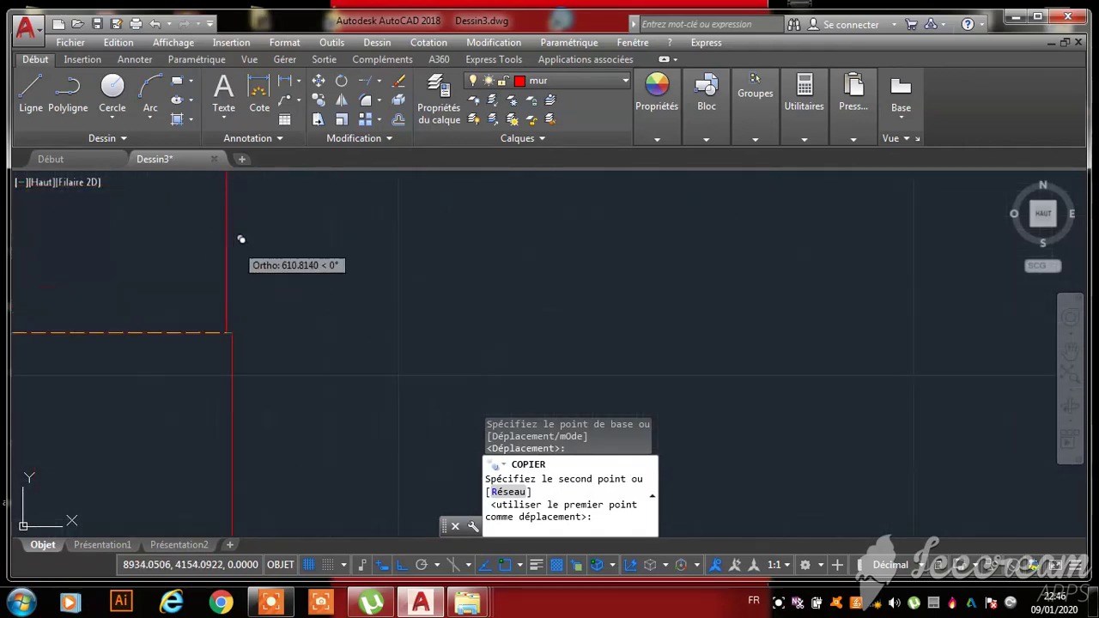
click(236, 326)
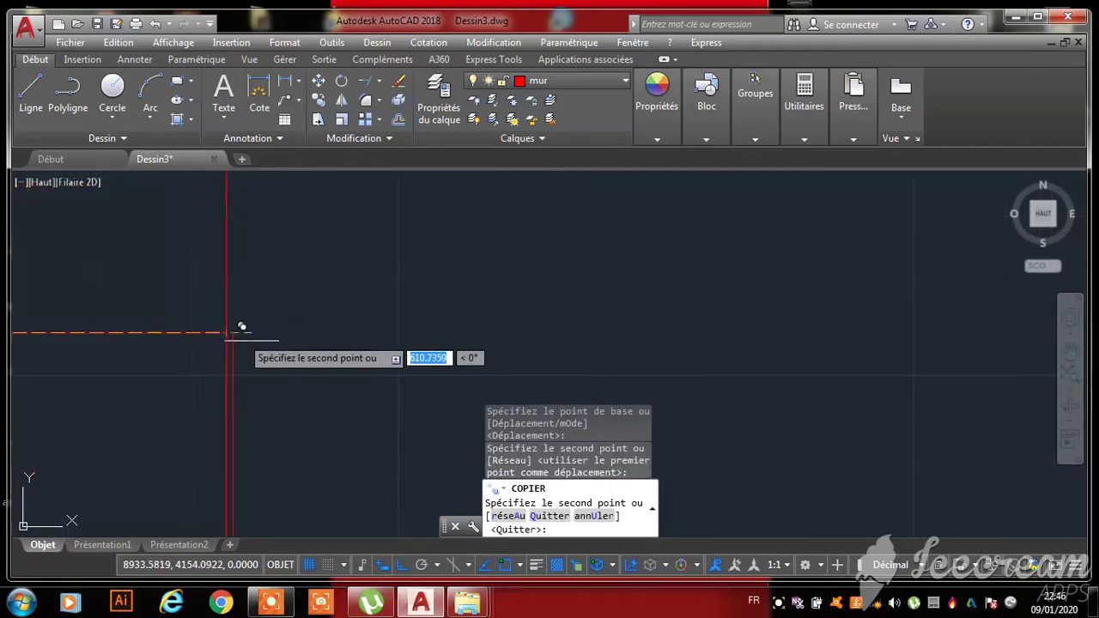
key(Escape)
scroll(453, 306, down, 2)
scroll(453, 306, down, 5)
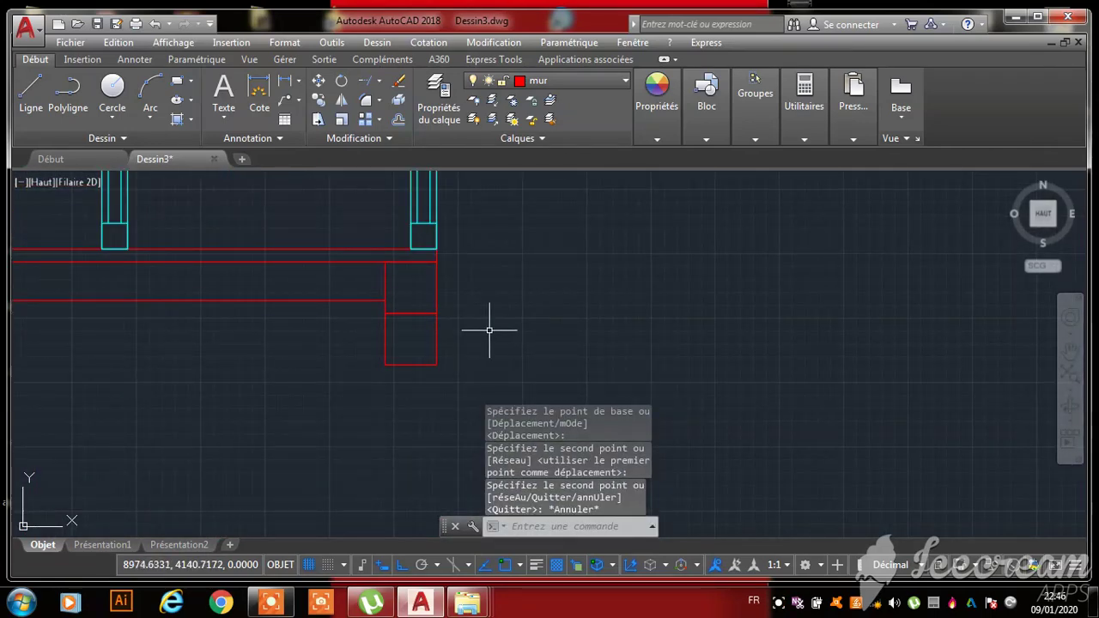
- Explode the two lowest squares under the left and right supports into separate lines
scroll(490, 329, down, 3)
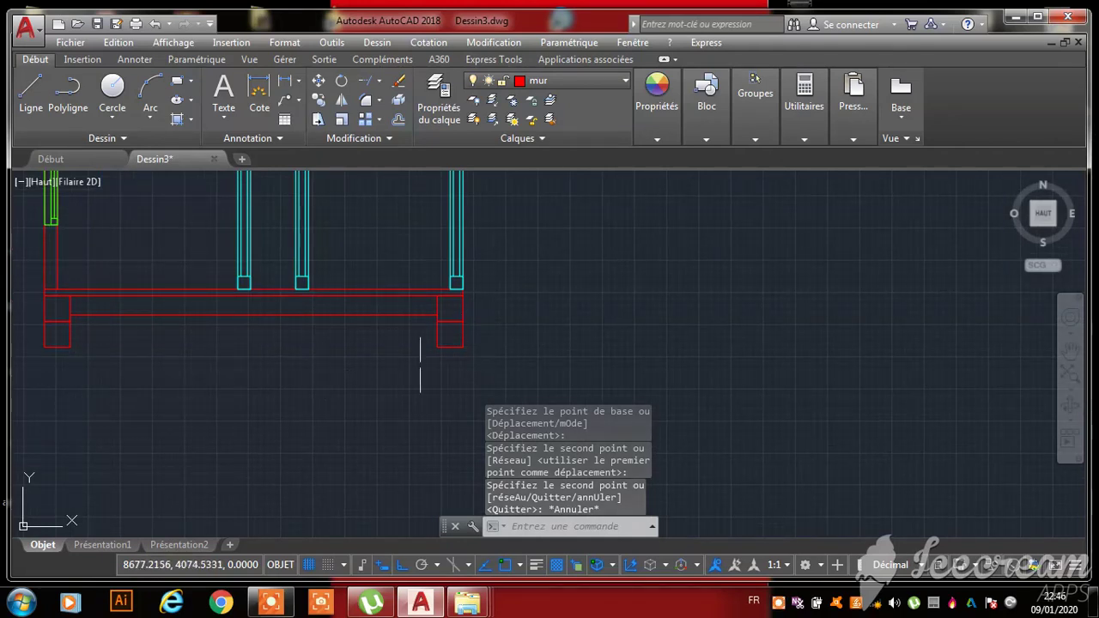
click(481, 331)
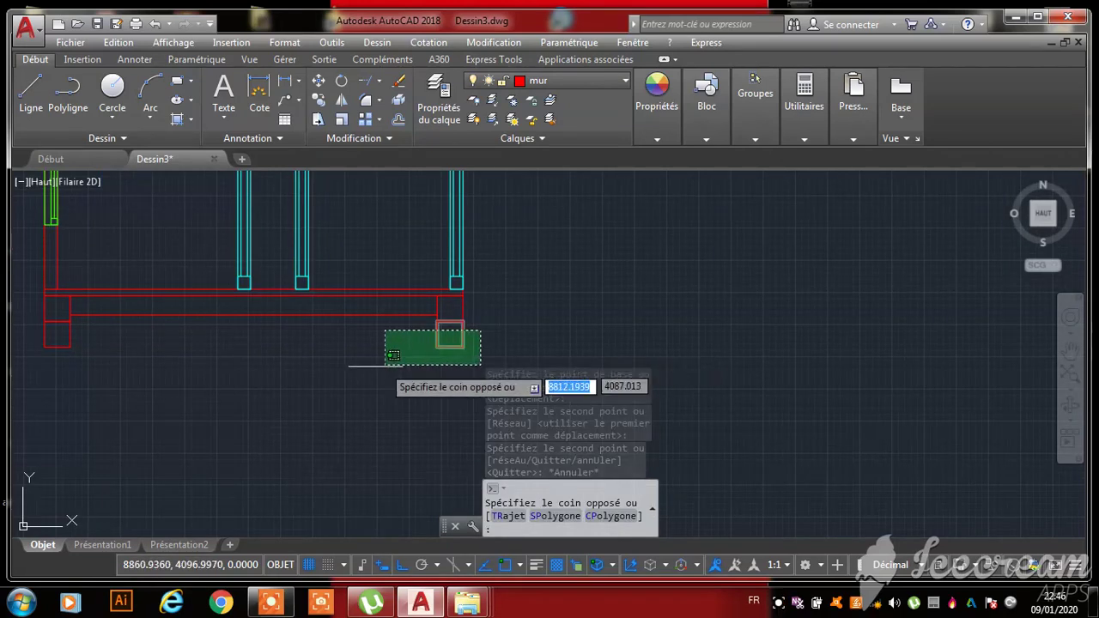
click(15, 362)
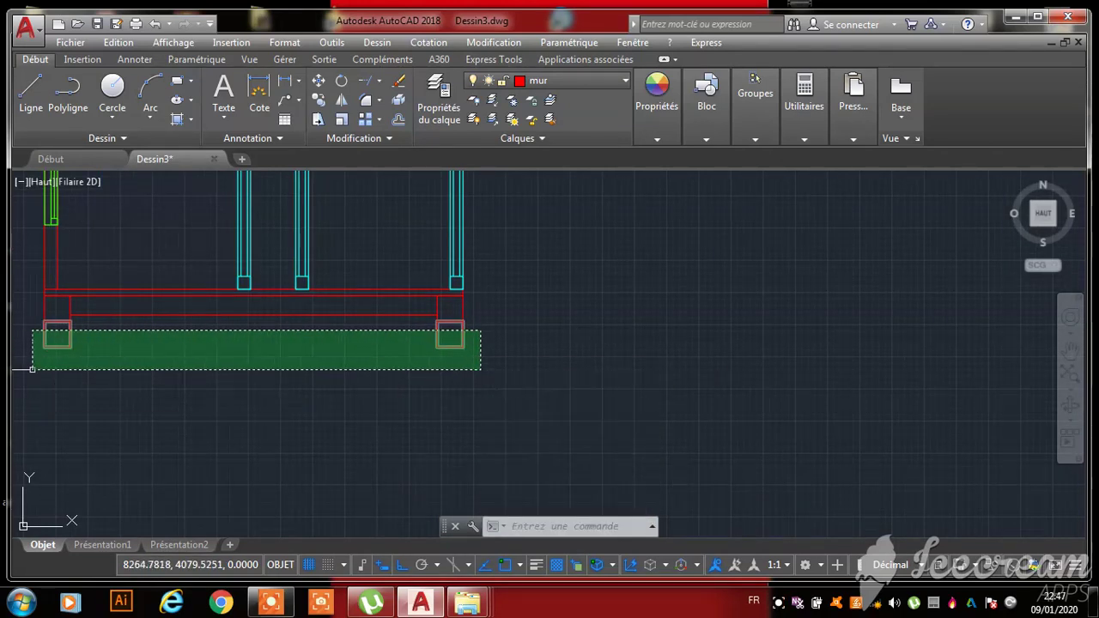
click(399, 102)
- Erase the bottom edges of the two exploded squares, leaving their undersides open
scroll(439, 356, up, 5)
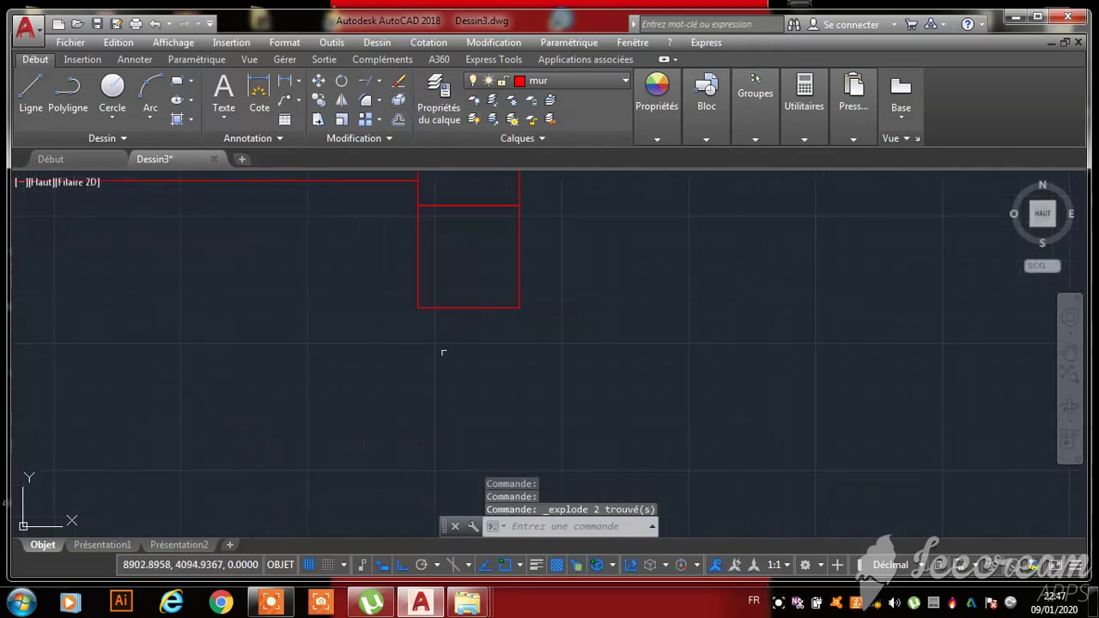
click(470, 306)
scroll(683, 346, down, 5)
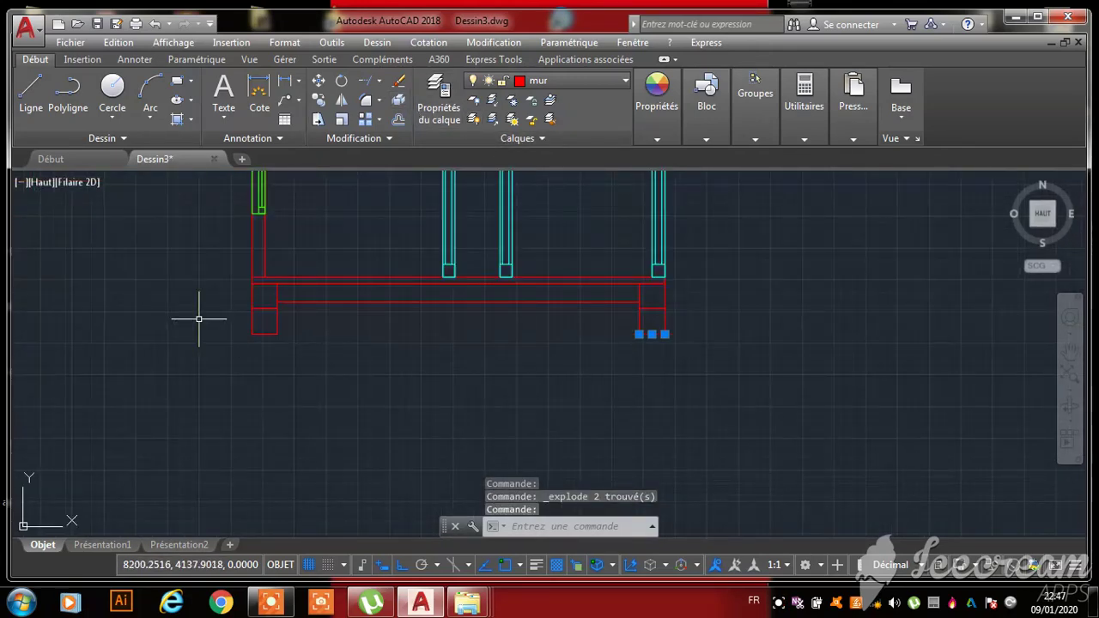
scroll(199, 318, up, 5)
click(410, 355)
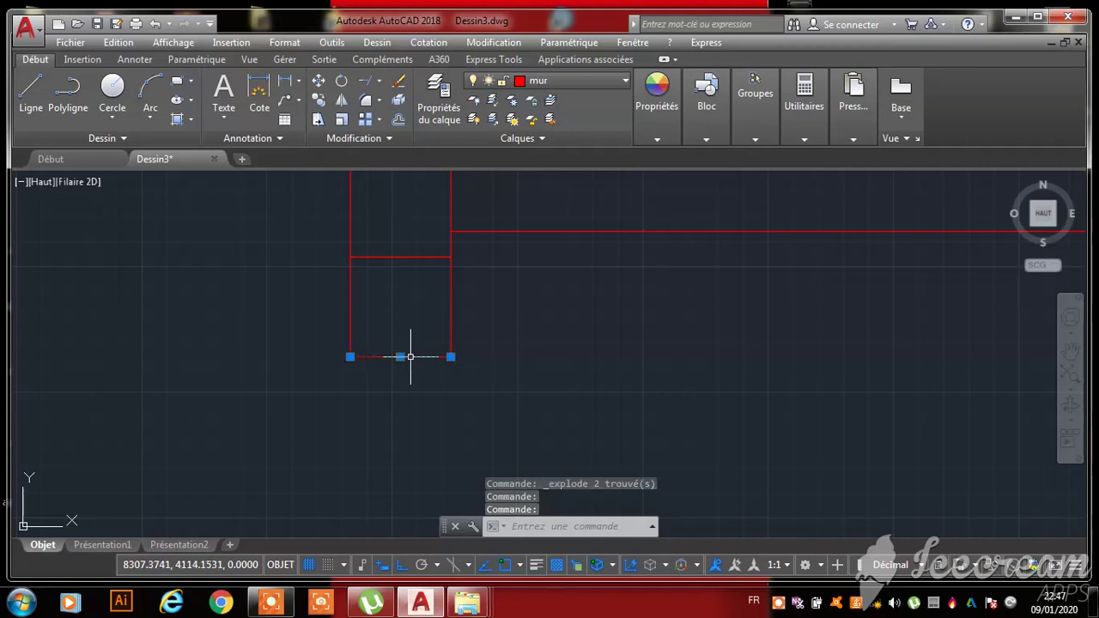
right_click(396, 306)
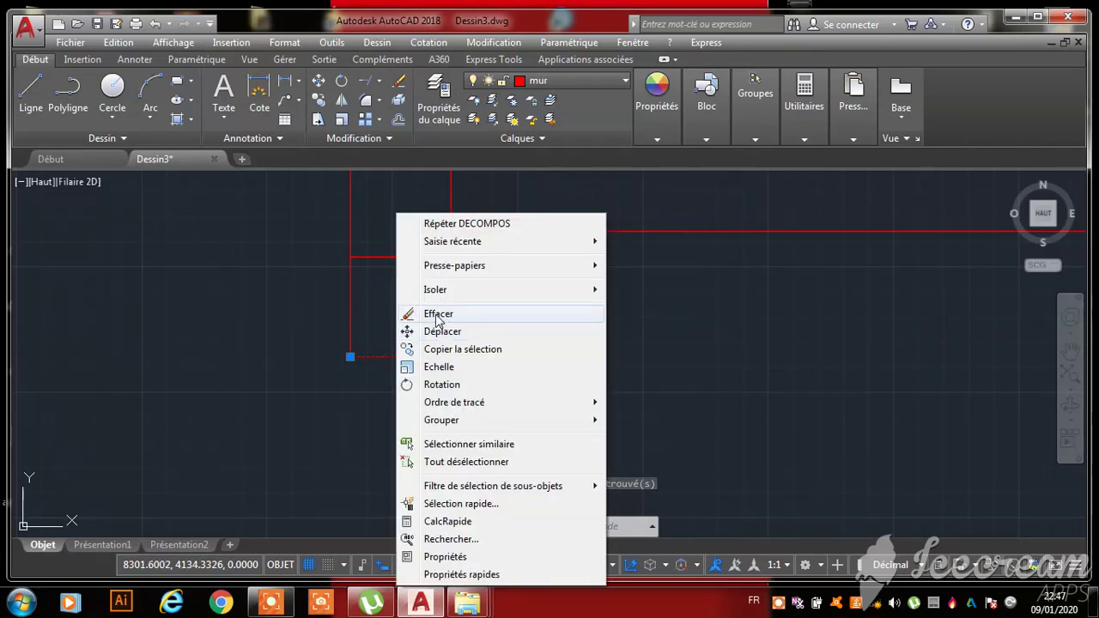
click(436, 314)
scroll(341, 356, down, 3)
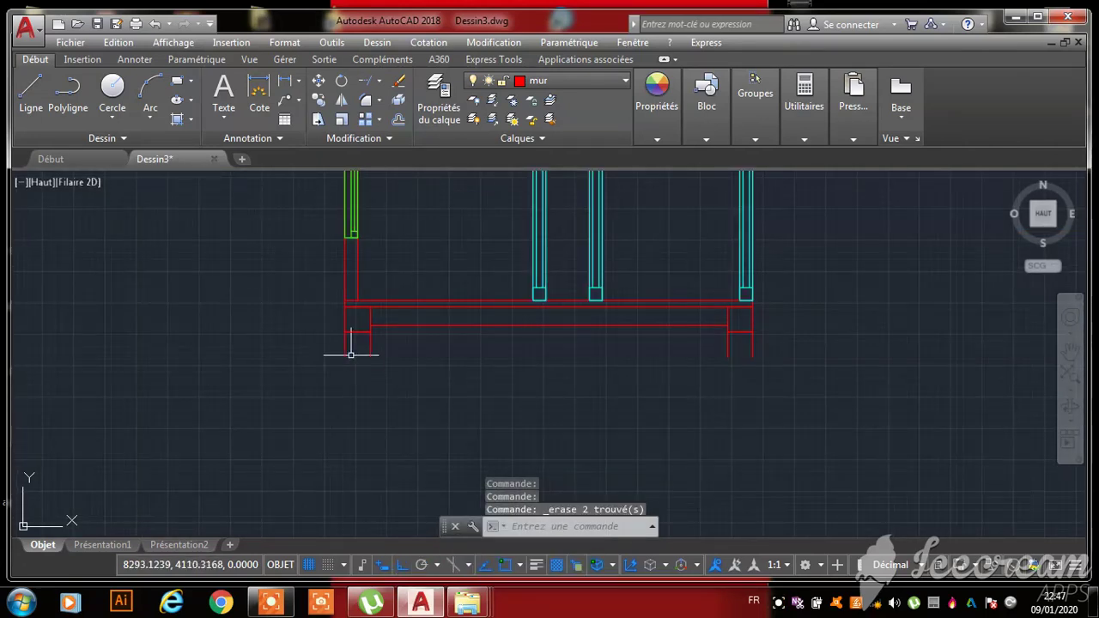
- Examine the section's supports, connecting line and open vertical lines below the floor slab
scroll(361, 326, up, 3)
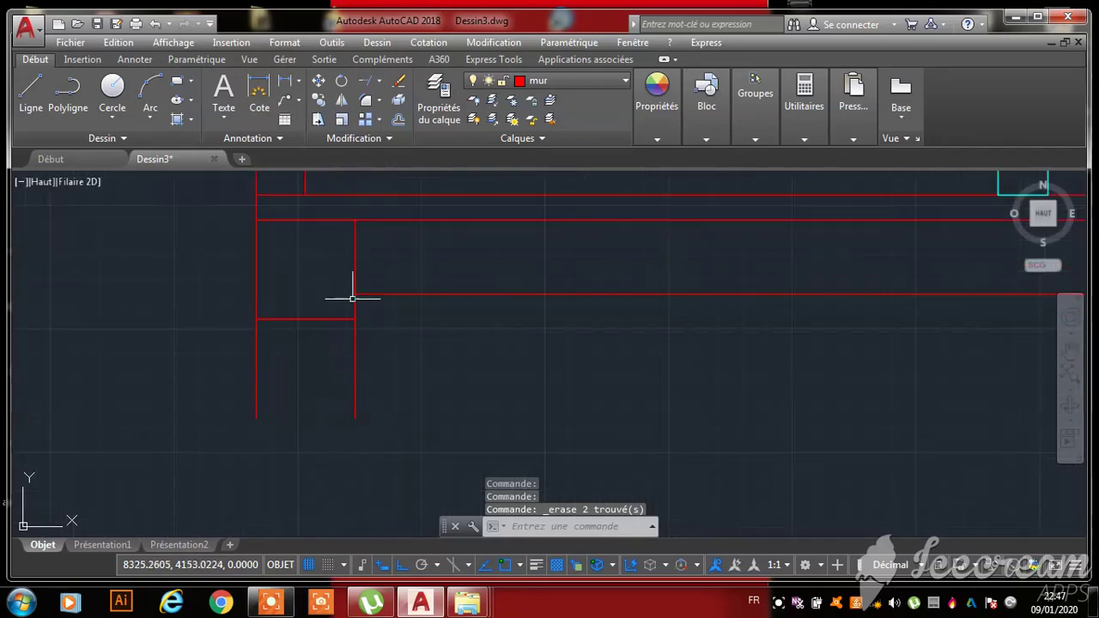
scroll(337, 276, down, 2)
scroll(369, 257, up, 2)
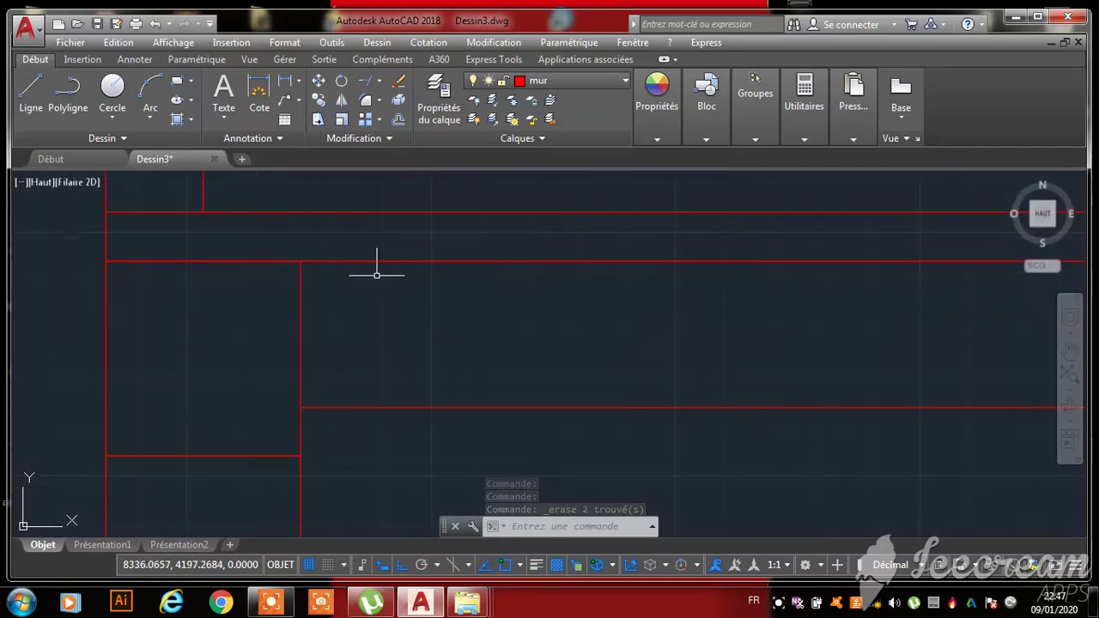
scroll(363, 344, down, 5)
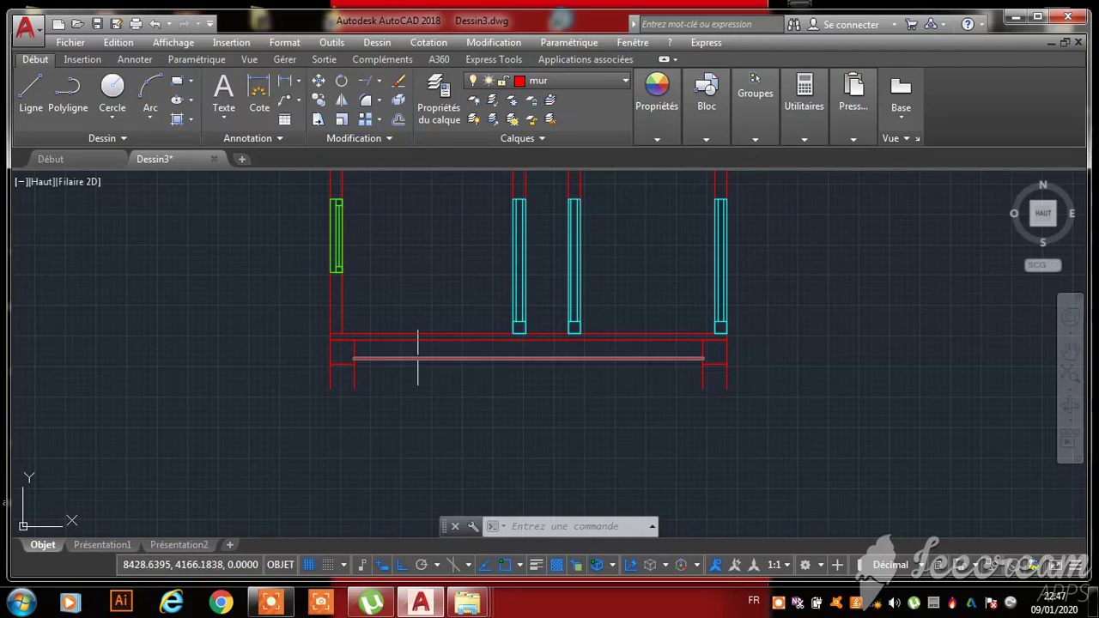
scroll(346, 332, up, 2)
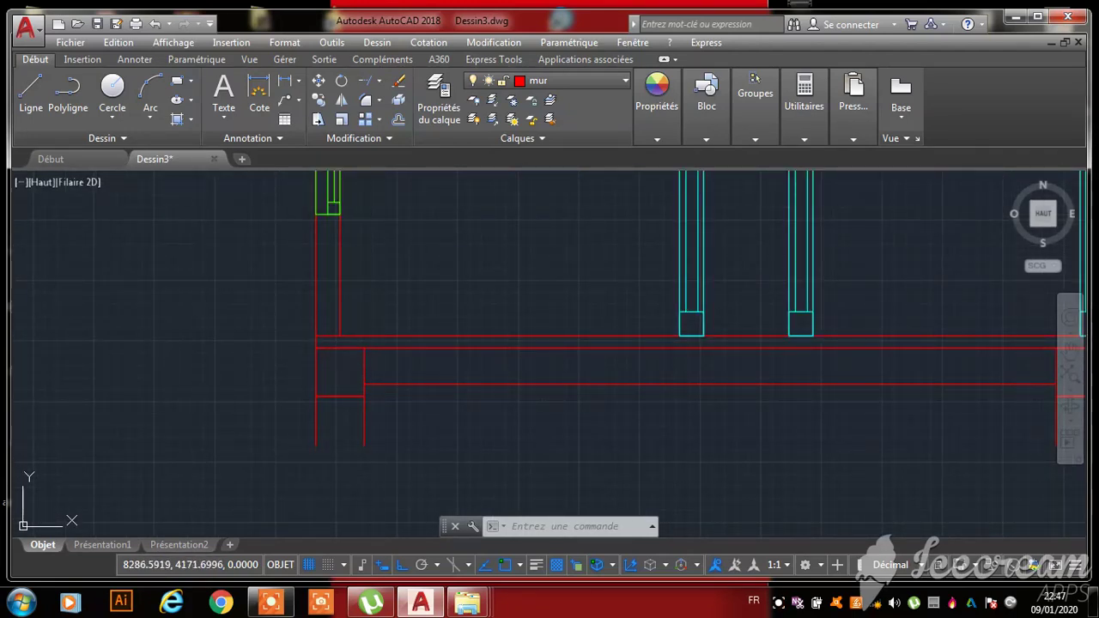
scroll(315, 374, down, 2)
scroll(753, 414, up, 2)
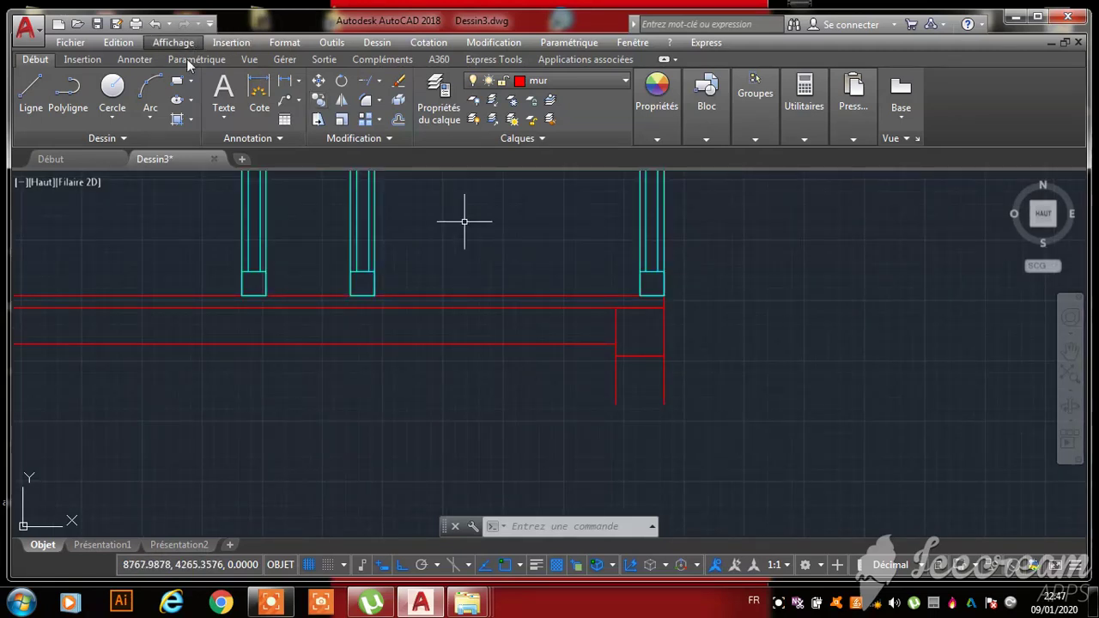
scroll(688, 378, up, 2)
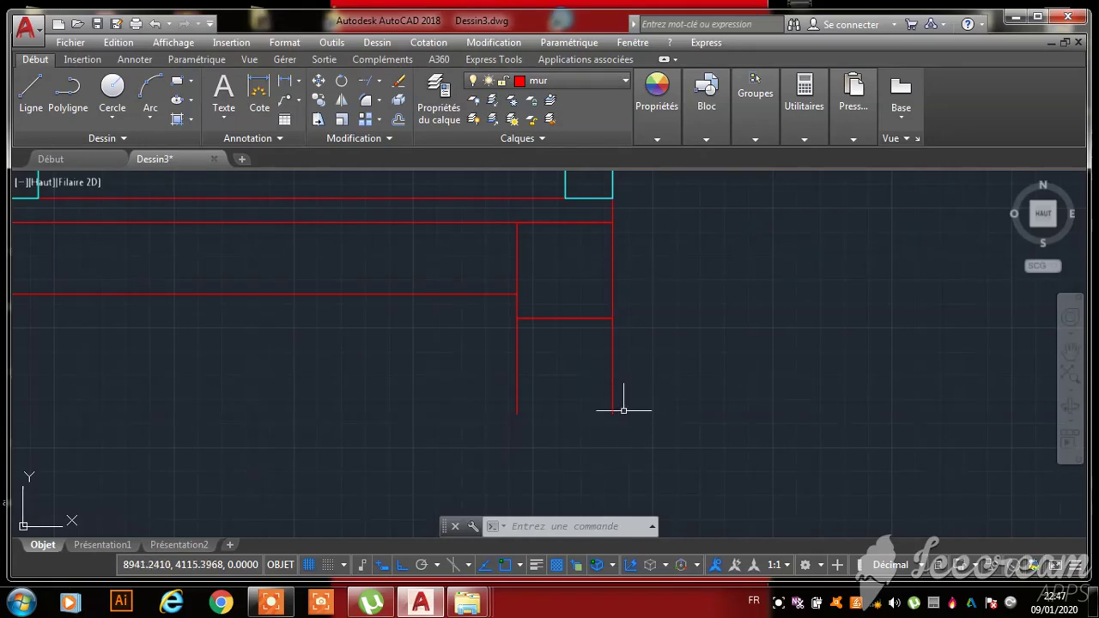
scroll(556, 322, down, 6)
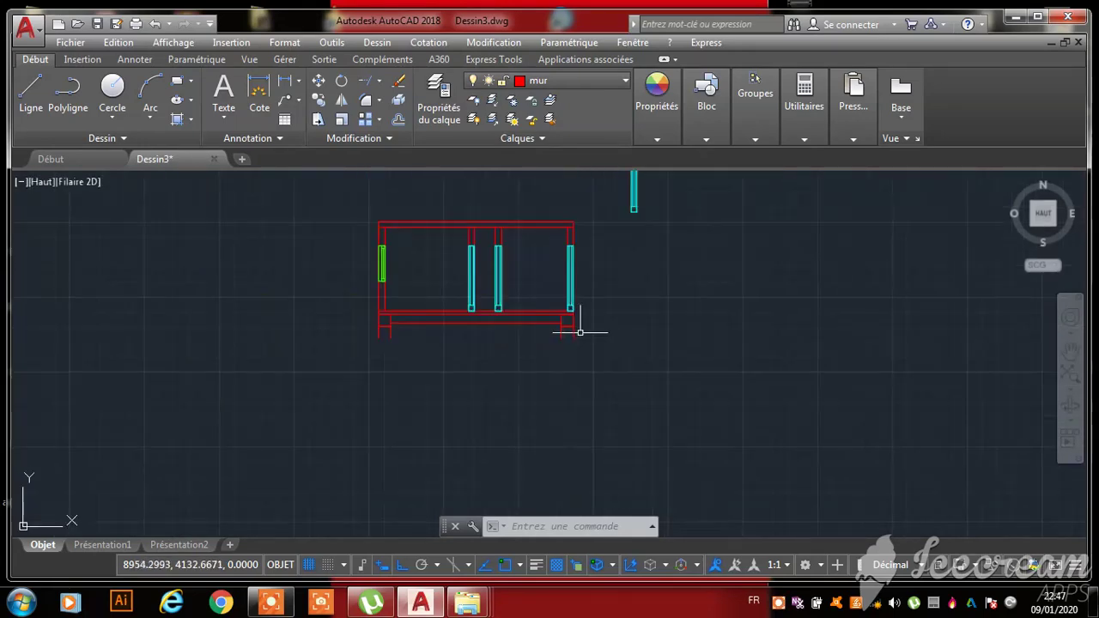
- Examine the footings and beams on the foundation plan and compare them with the section above the floor plan
scroll(529, 395, up, 6)
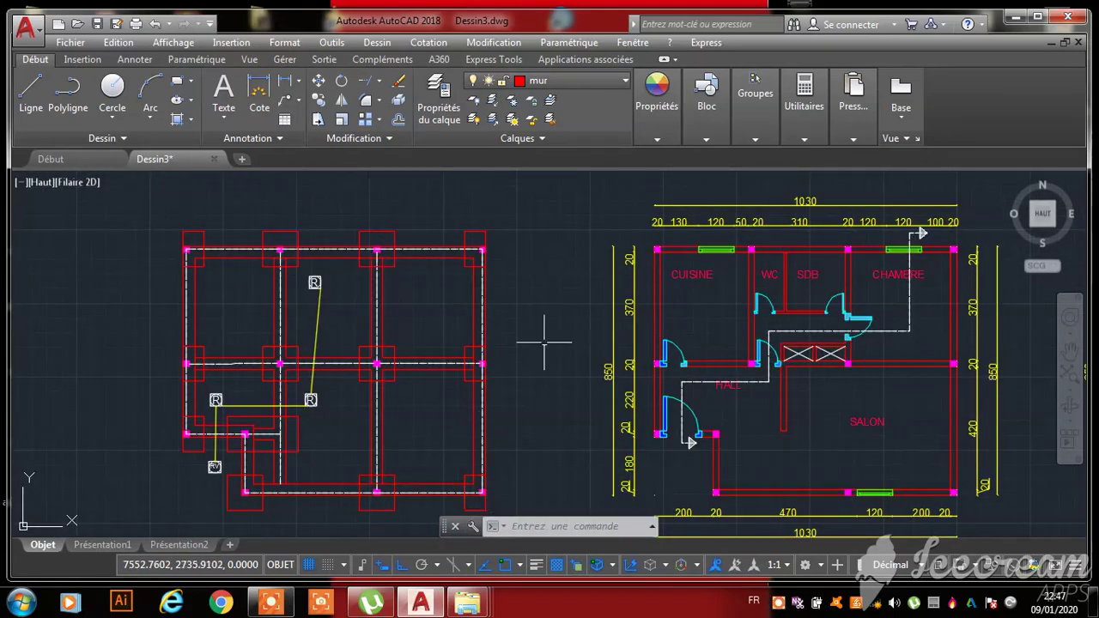
scroll(543, 342, down, 3)
scroll(375, 386, up, 6)
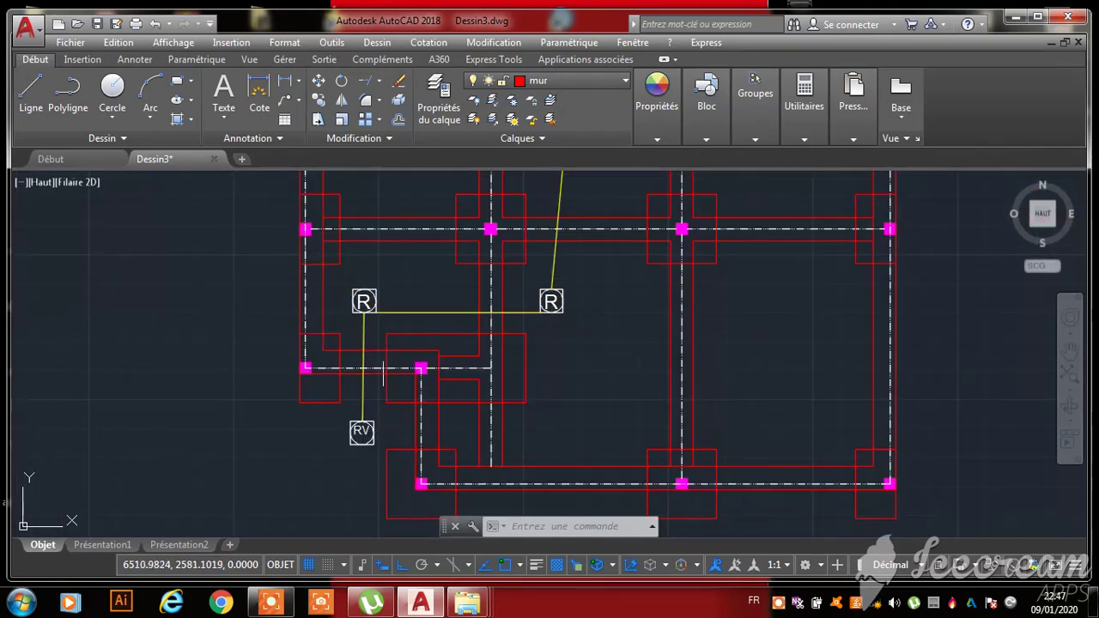
scroll(391, 371, down, 5)
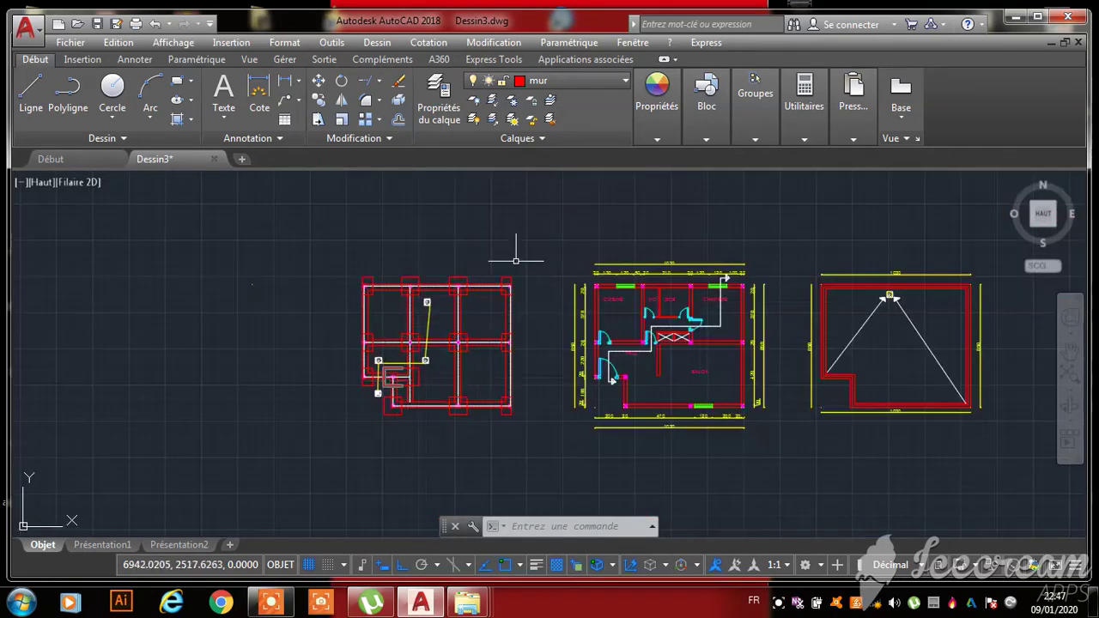
scroll(535, 360, down, 6)
scroll(675, 368, up, 3)
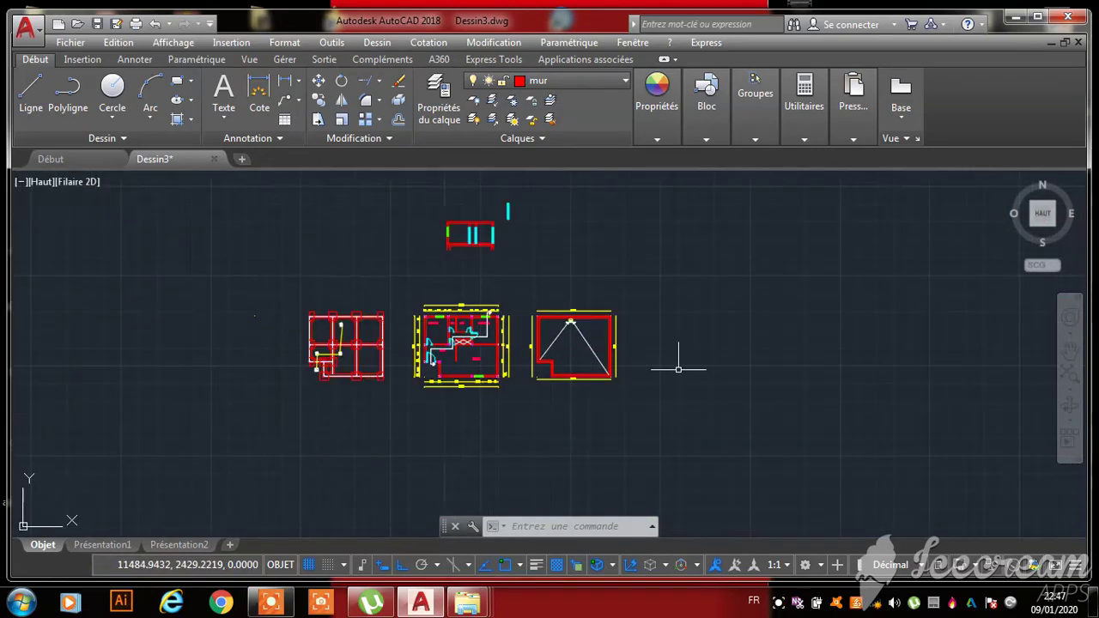
scroll(576, 380, up, 6)
scroll(550, 388, down, 9)
scroll(480, 320, up, 8)
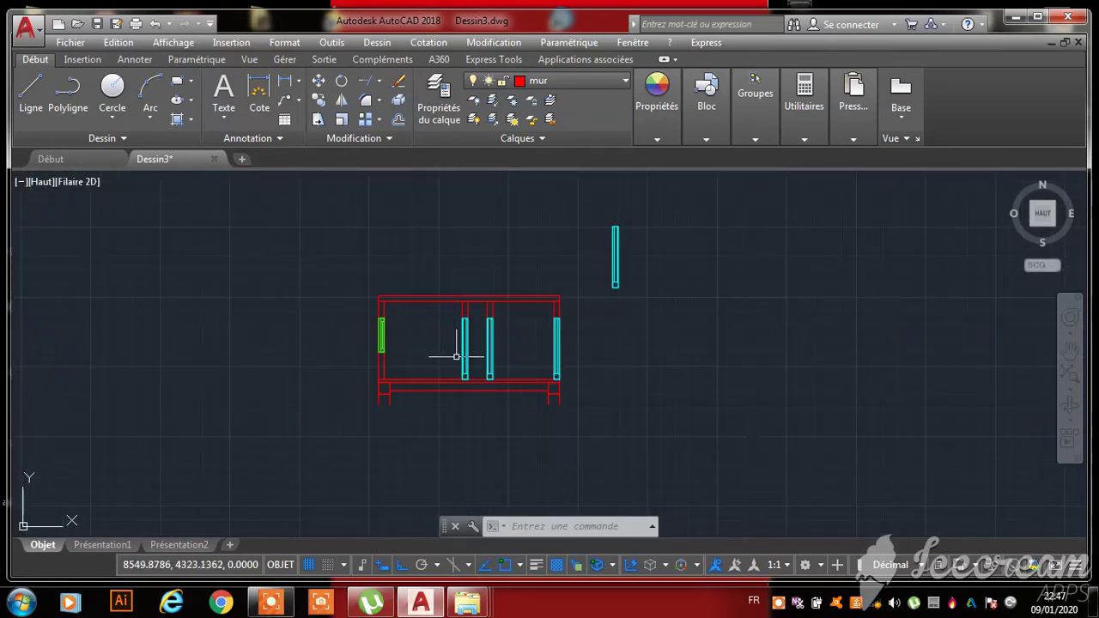
- Start the right support's footing from the lower end of its outer line, drawing 10 outward and 10 down
scroll(565, 402, up, 3)
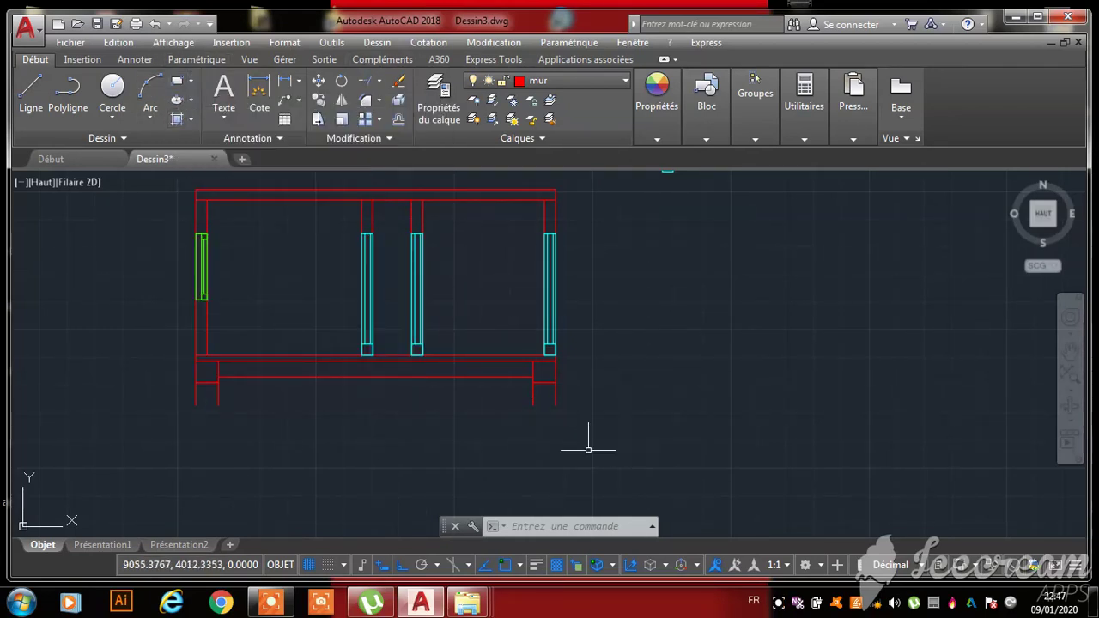
click(31, 90)
scroll(553, 412, up, 3)
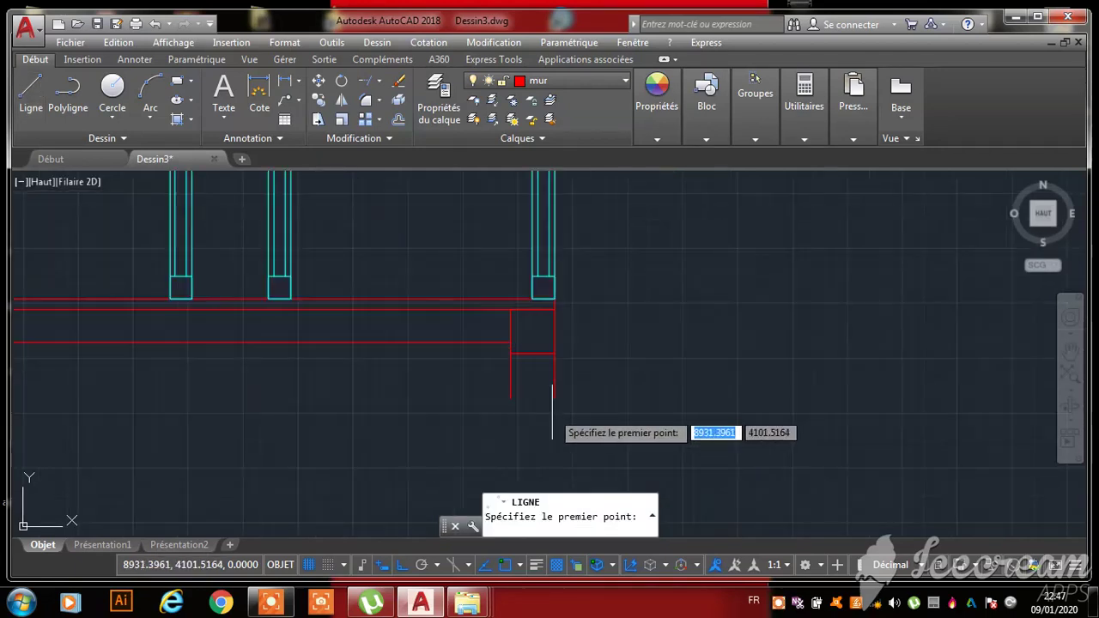
scroll(553, 412, up, 3)
click(554, 384)
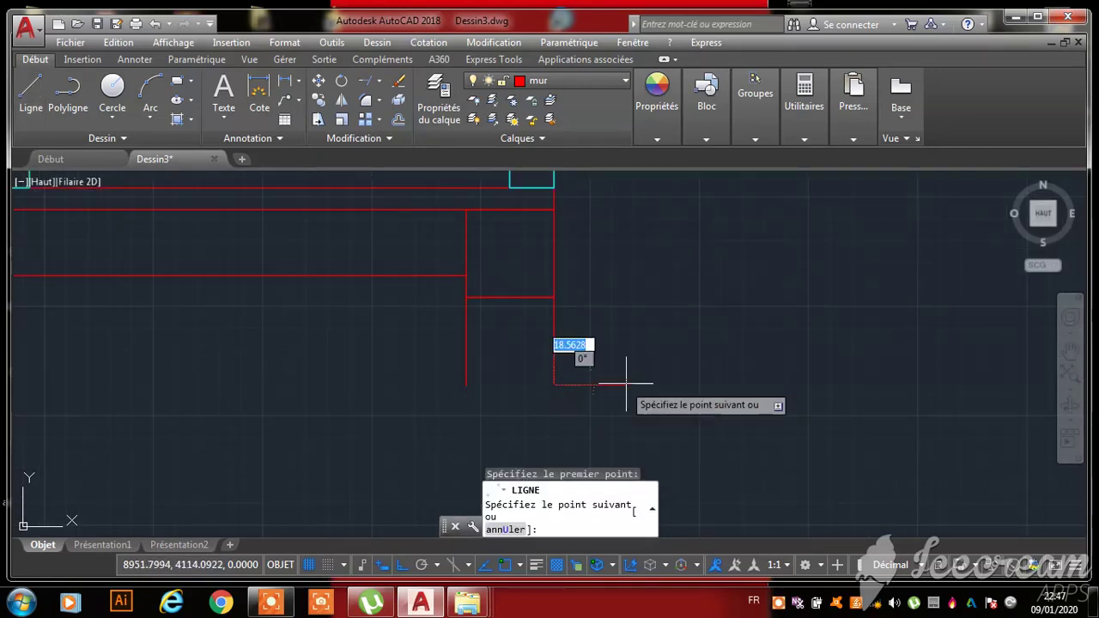
text(10)
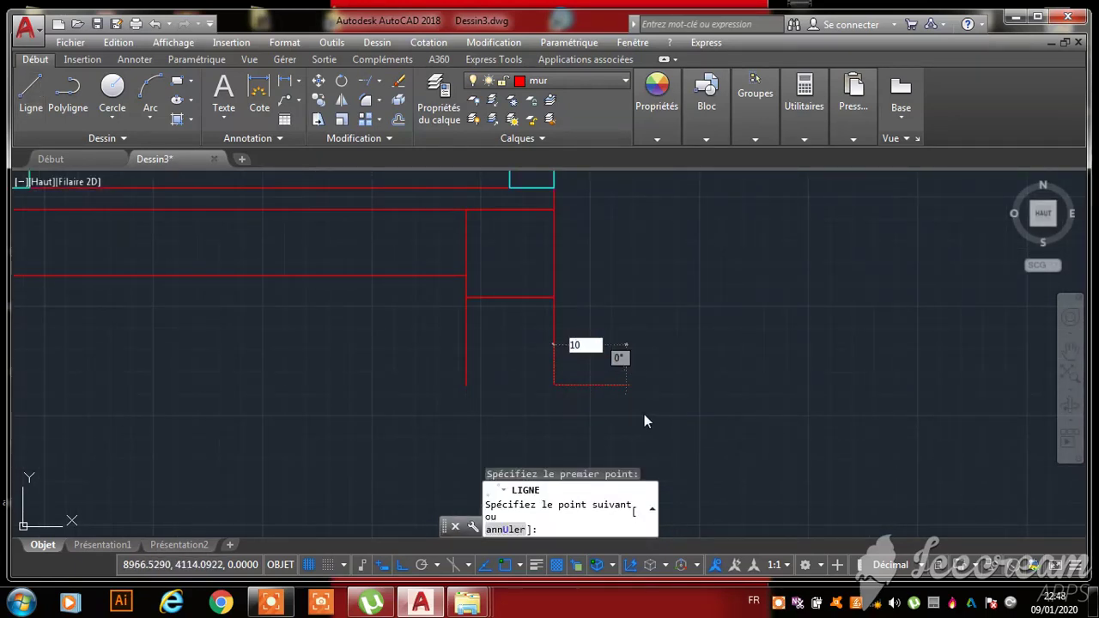
key(Return)
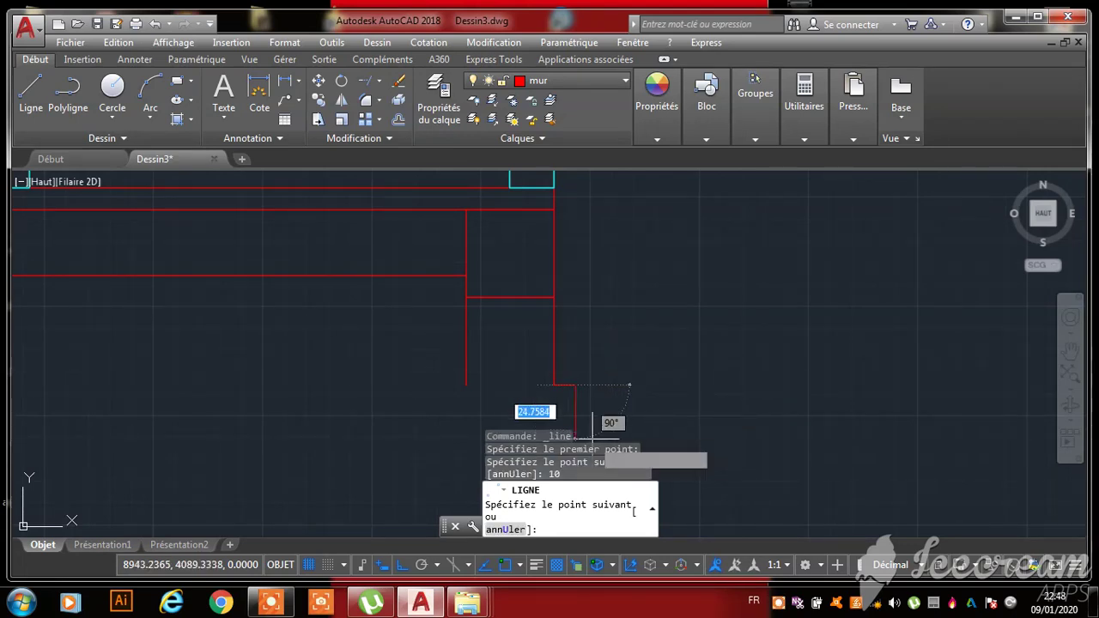
scroll(593, 429, up, 6)
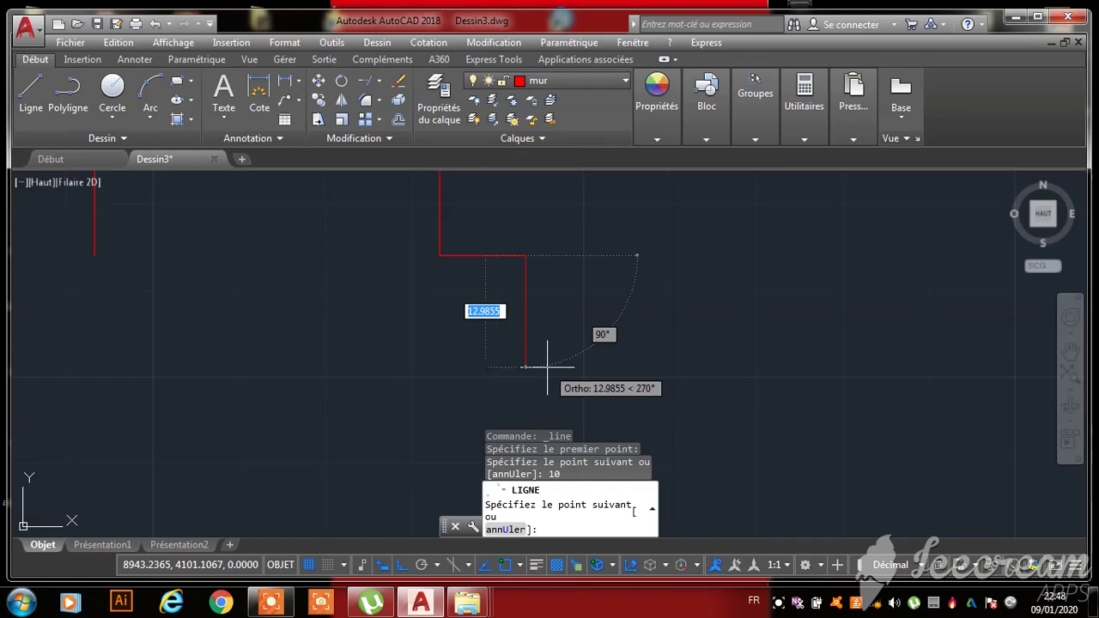
text(10)
key(Return)
- Draw the footing's bottom edge 60 long, running back toward the left beneath the right support
scroll(547, 369, down, 4)
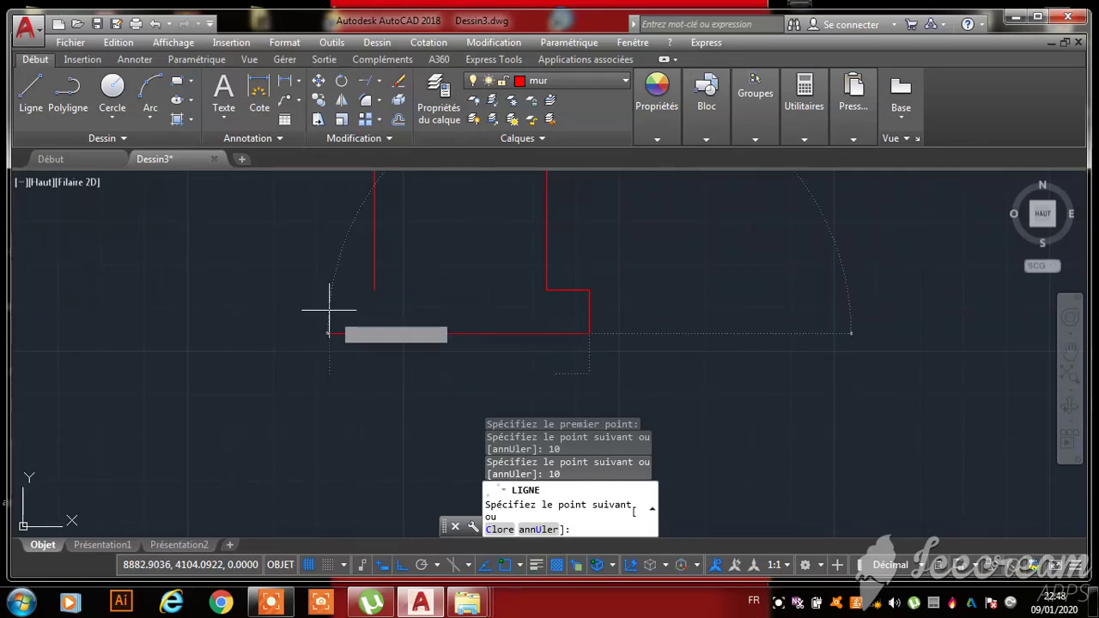
text(6)
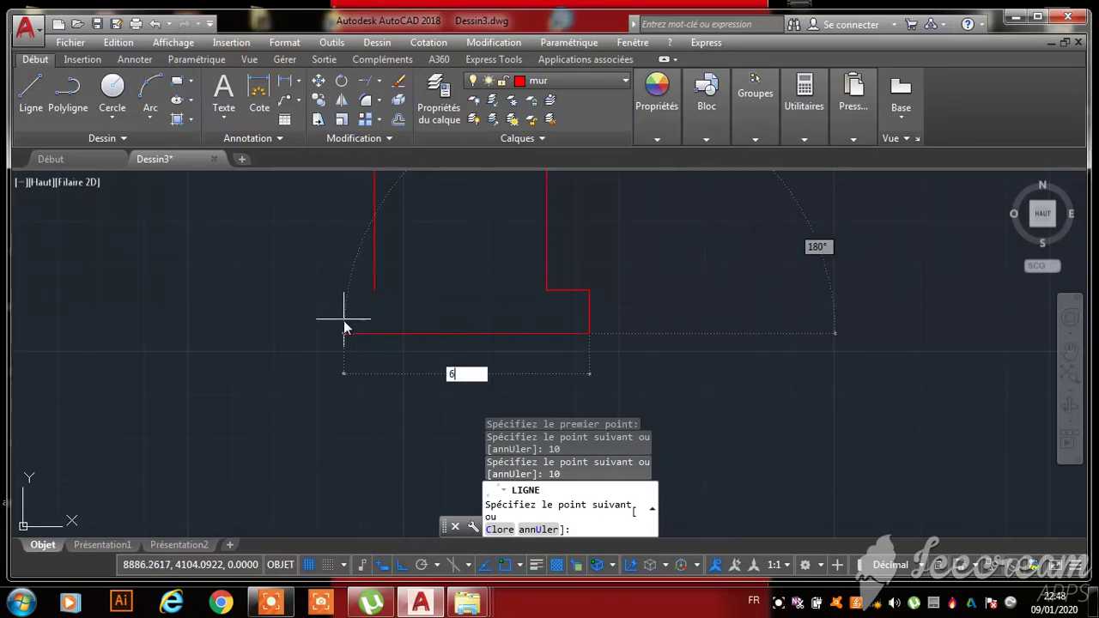
text(0)
key(Return)
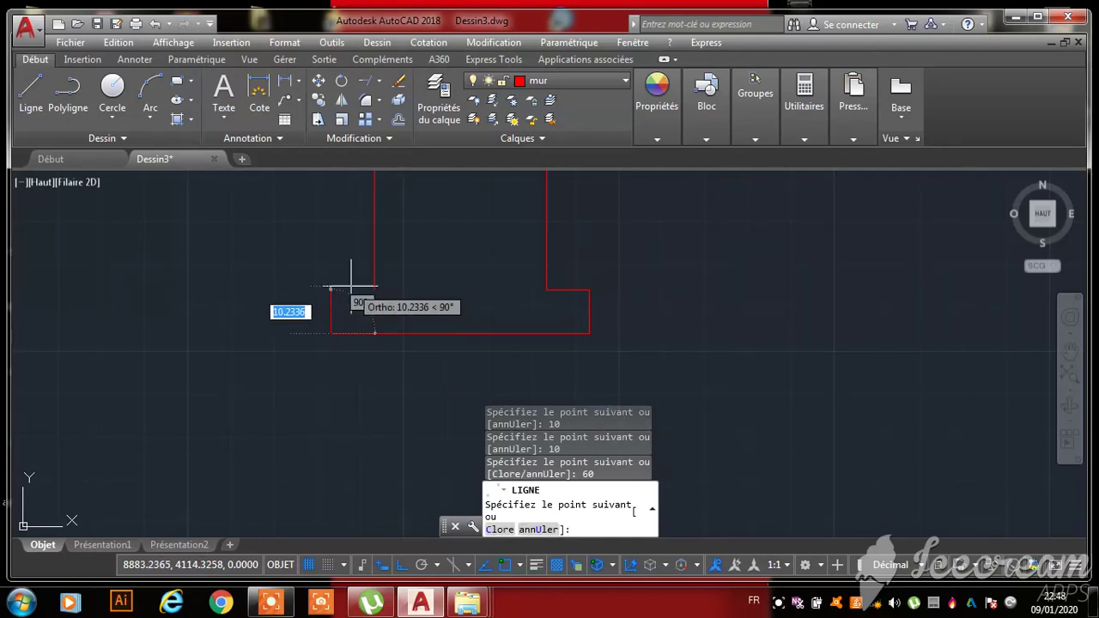
text(c)
key(BackSpace)
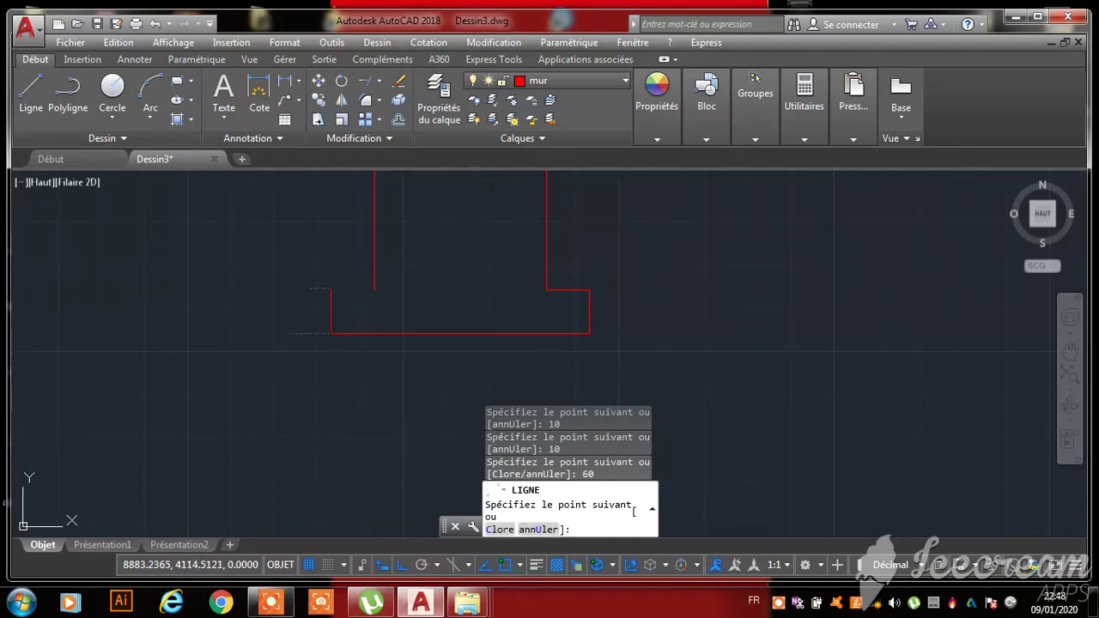
text(0)
key(Return)
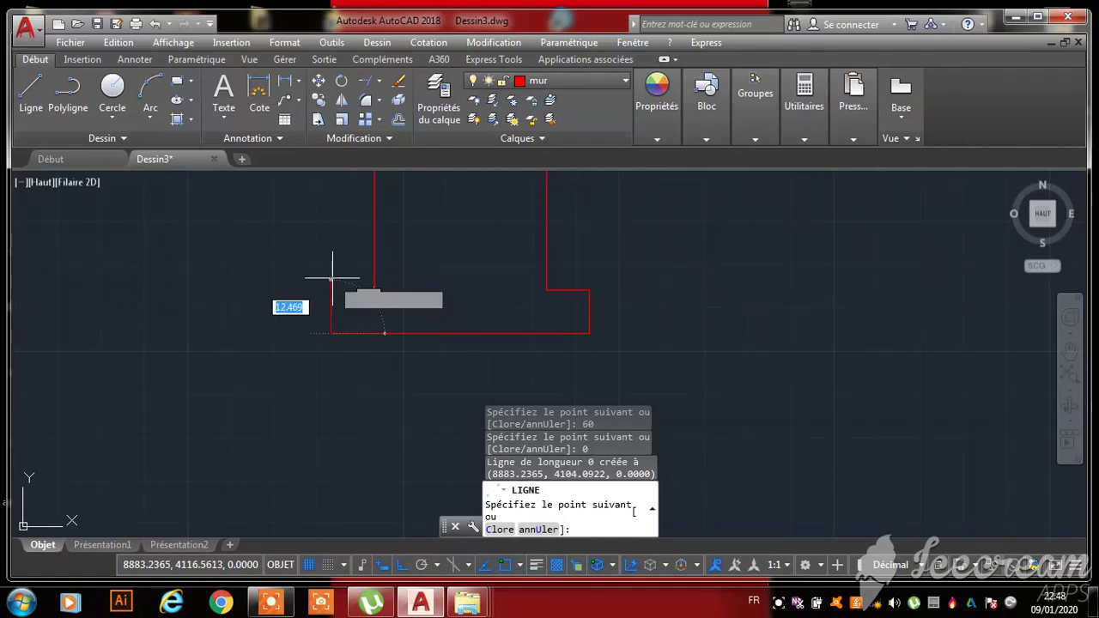
text(0)
key(Return)
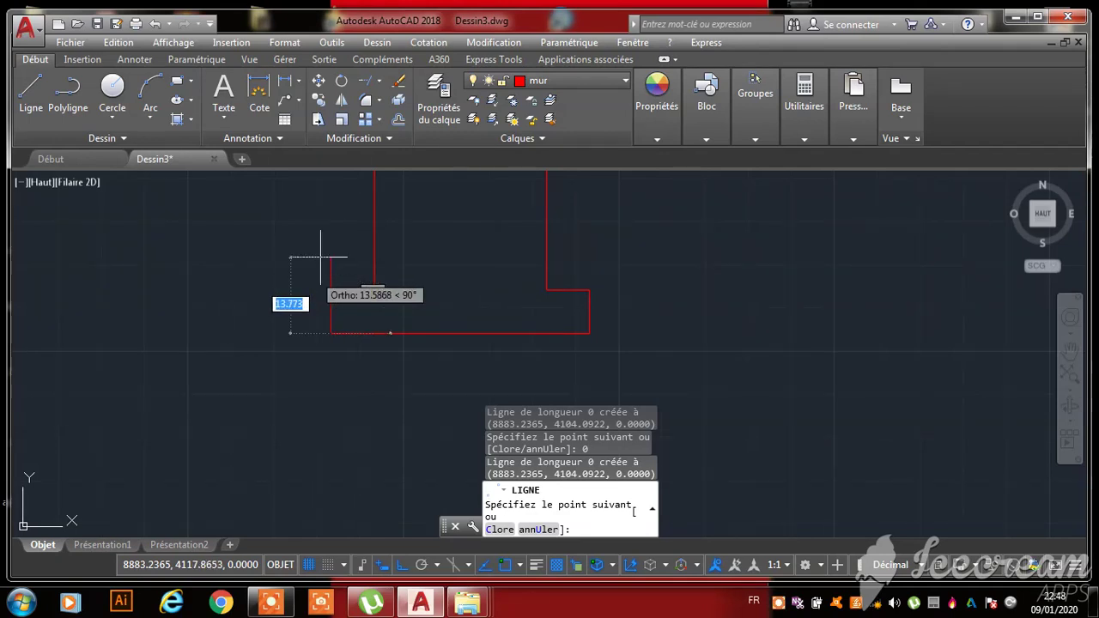
- Draw the footing's left side 10 upward and join it horizontally to the lower end of the support's inner line
text(10)
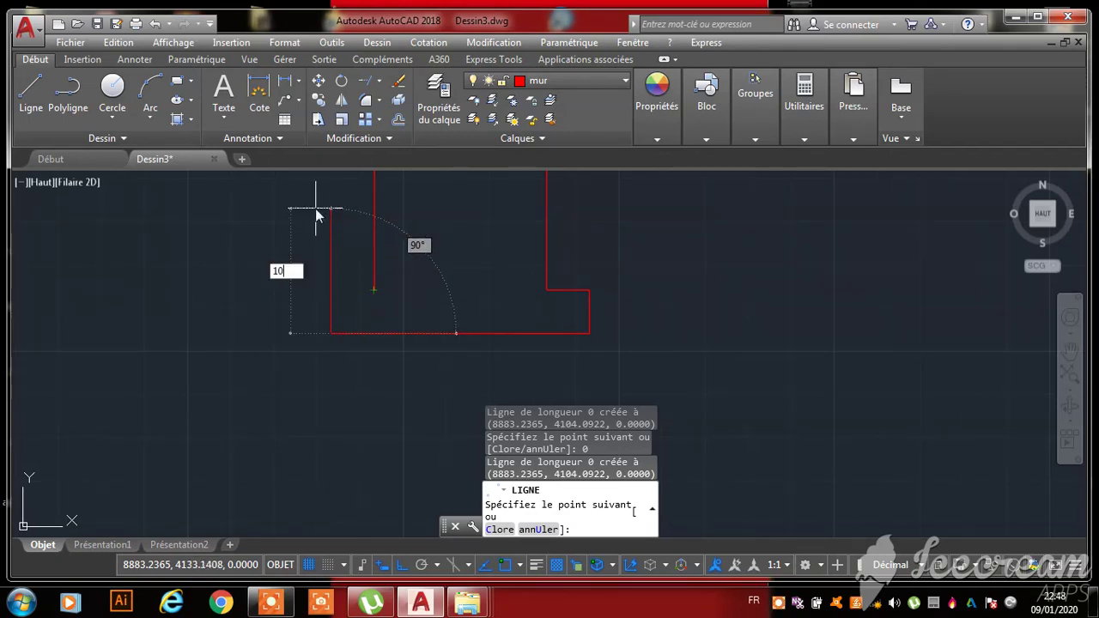
key(Return)
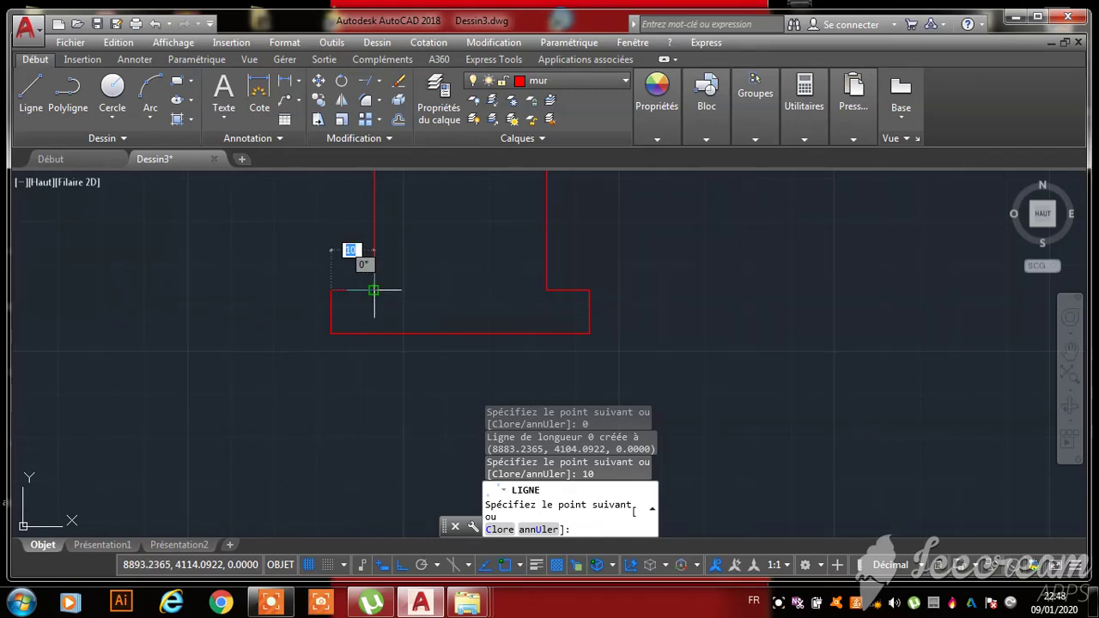
key(Escape)
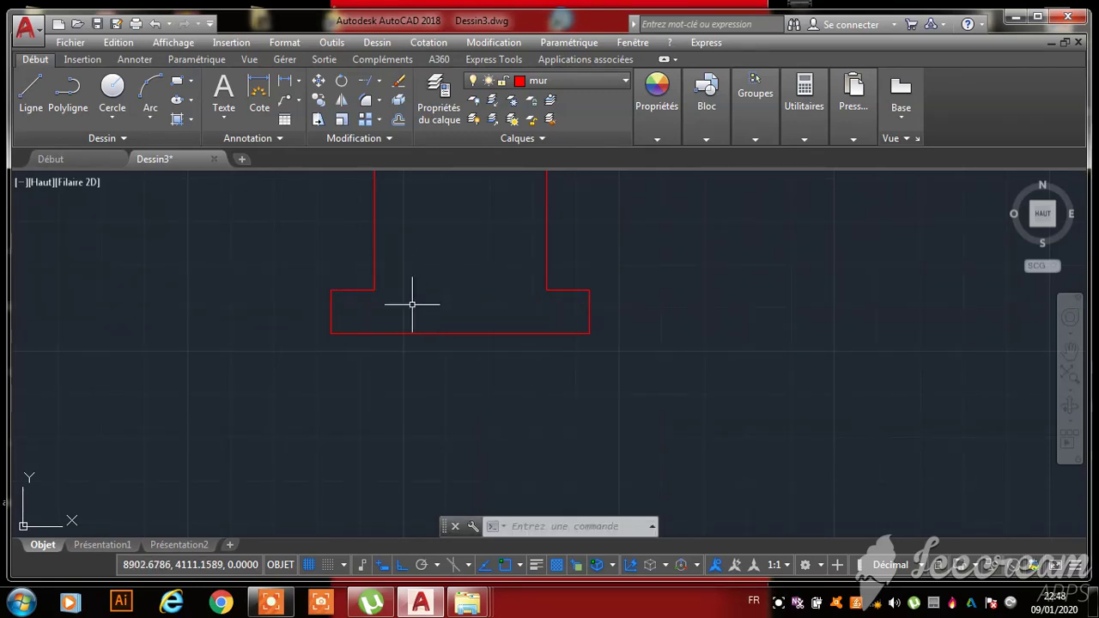
- Stretch the footing's two short top edges inward past the support lines, leaving a central gap about 9 wide
click(360, 289)
scroll(369, 290, up, 5)
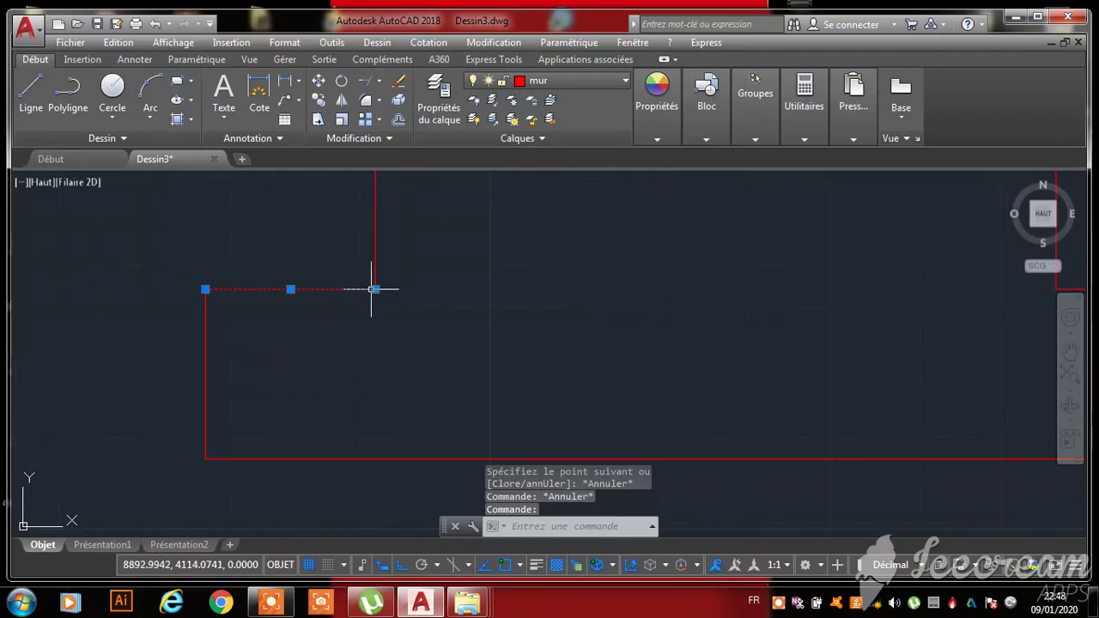
click(375, 289)
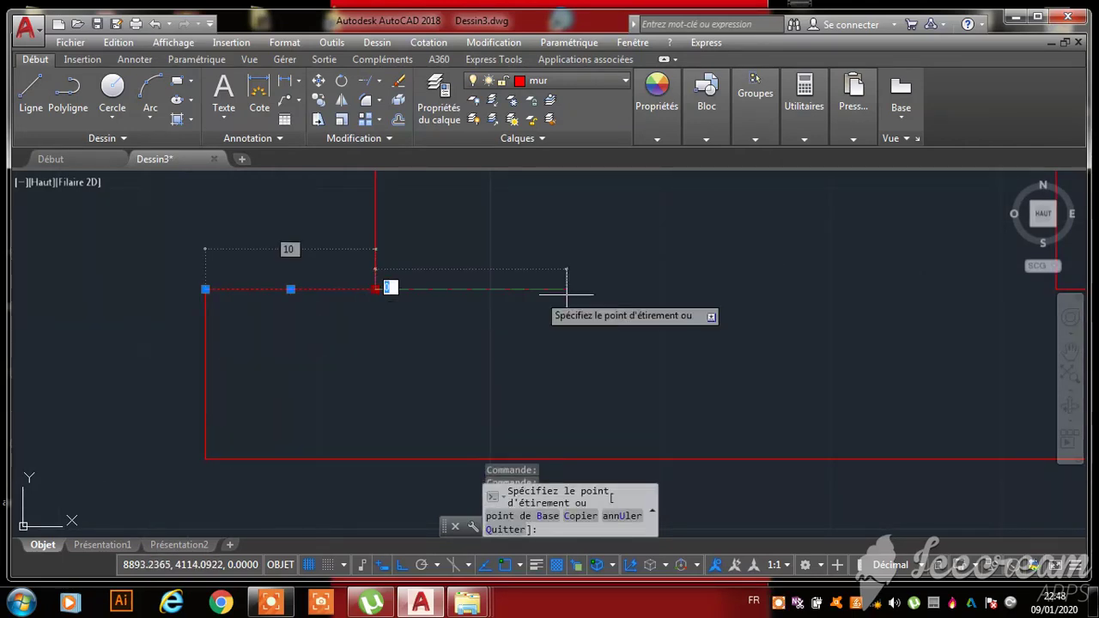
click(629, 289)
scroll(590, 343, down, 3)
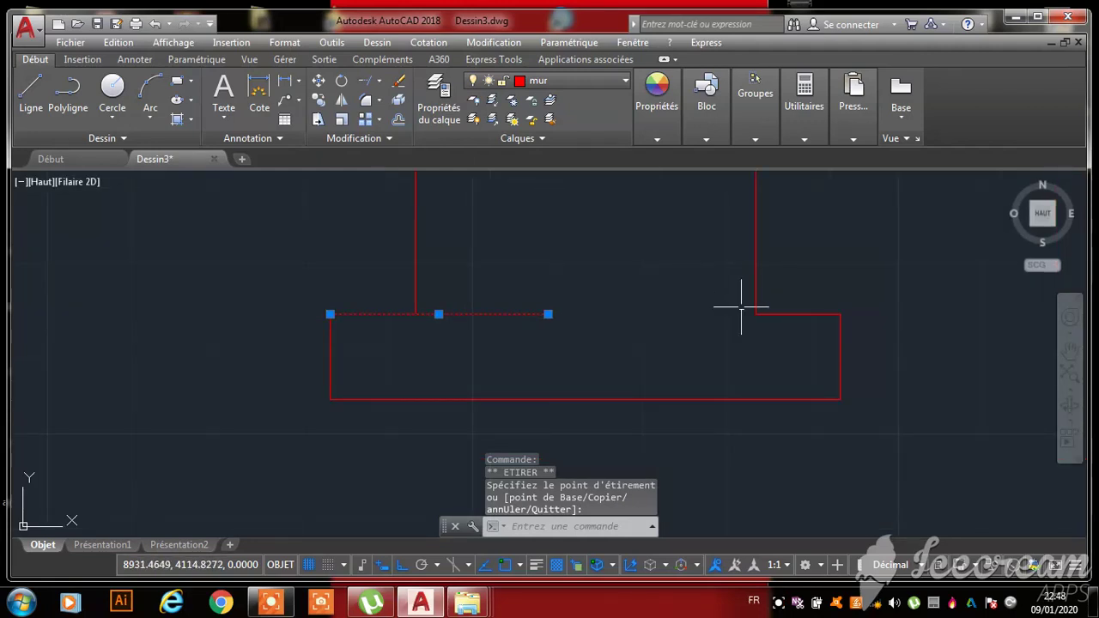
click(770, 314)
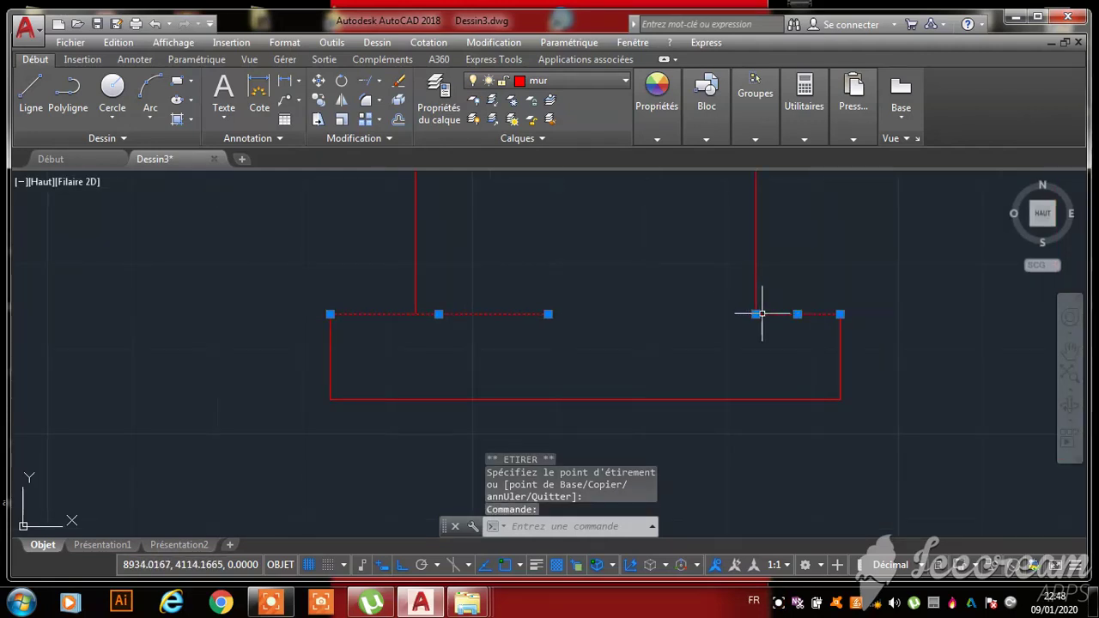
click(755, 313)
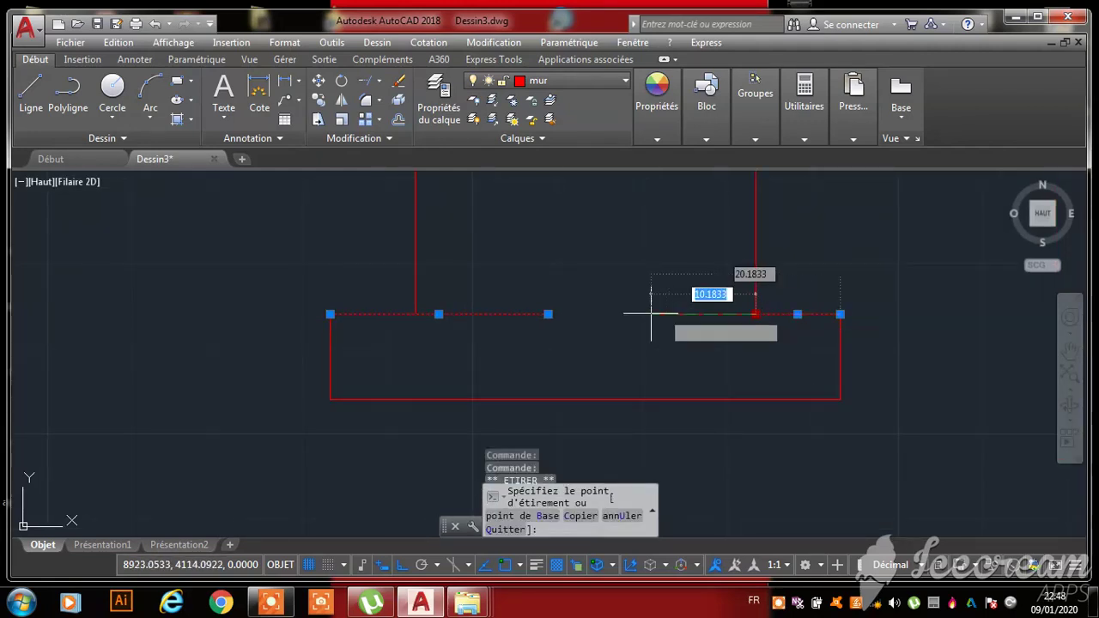
click(628, 314)
key(Escape)
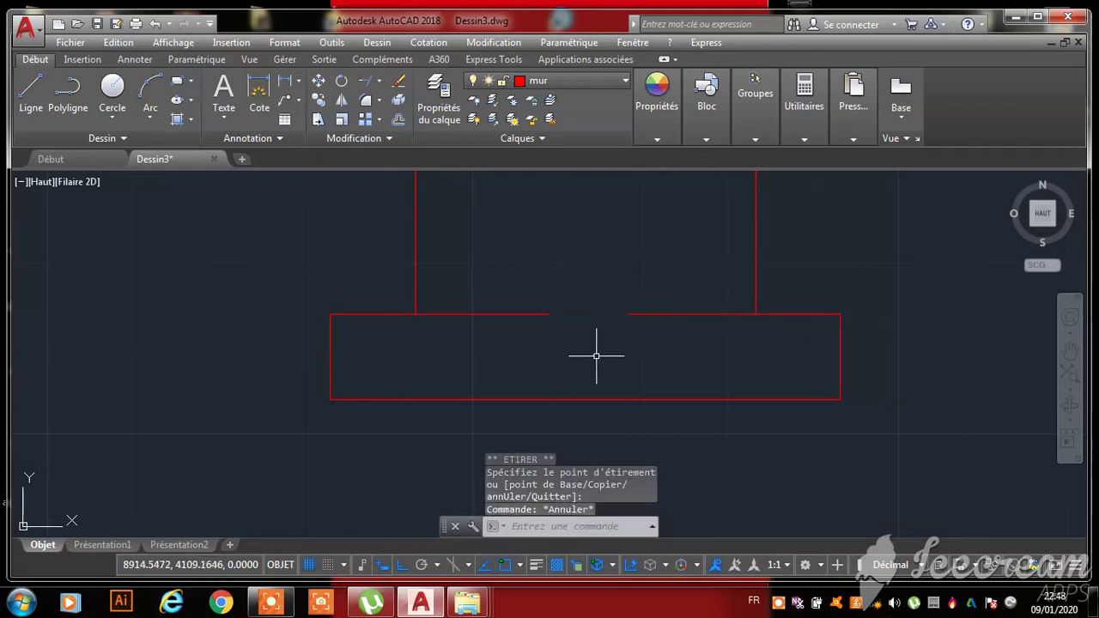
- With ortho mode off, draw a triangular peak with sides about 10 long across the gap in the footing's top edge
click(31, 86)
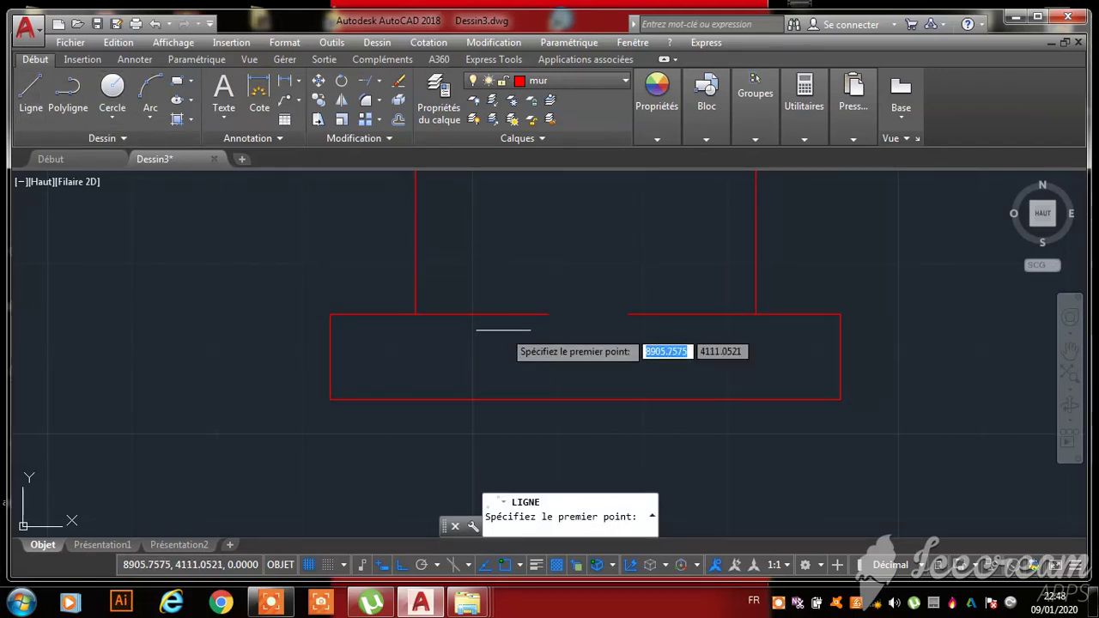
click(547, 314)
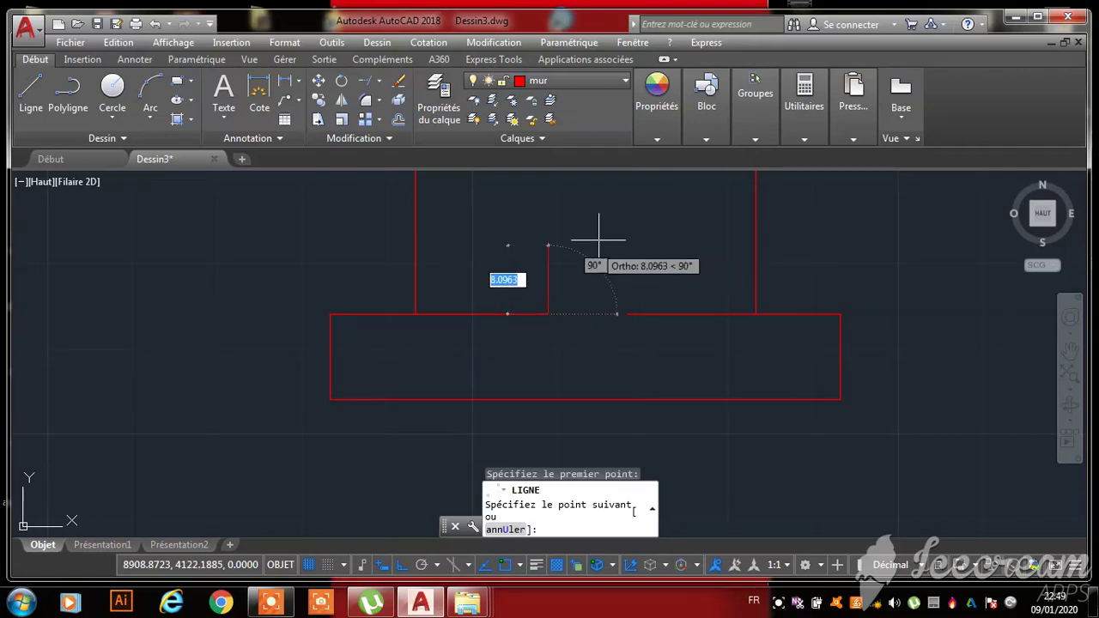
click(401, 566)
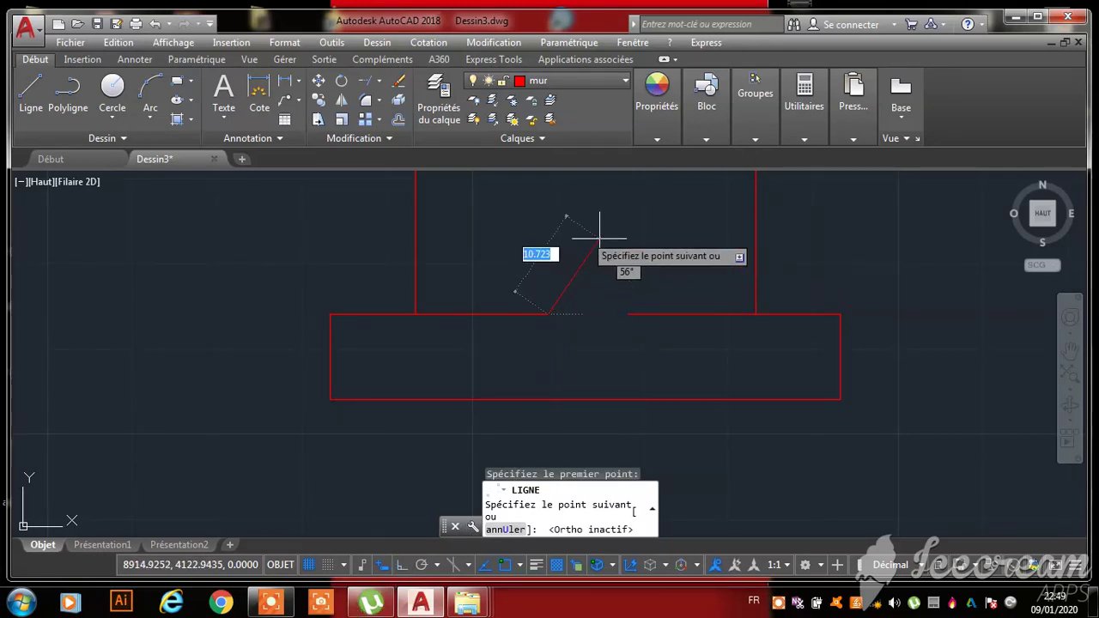
click(587, 236)
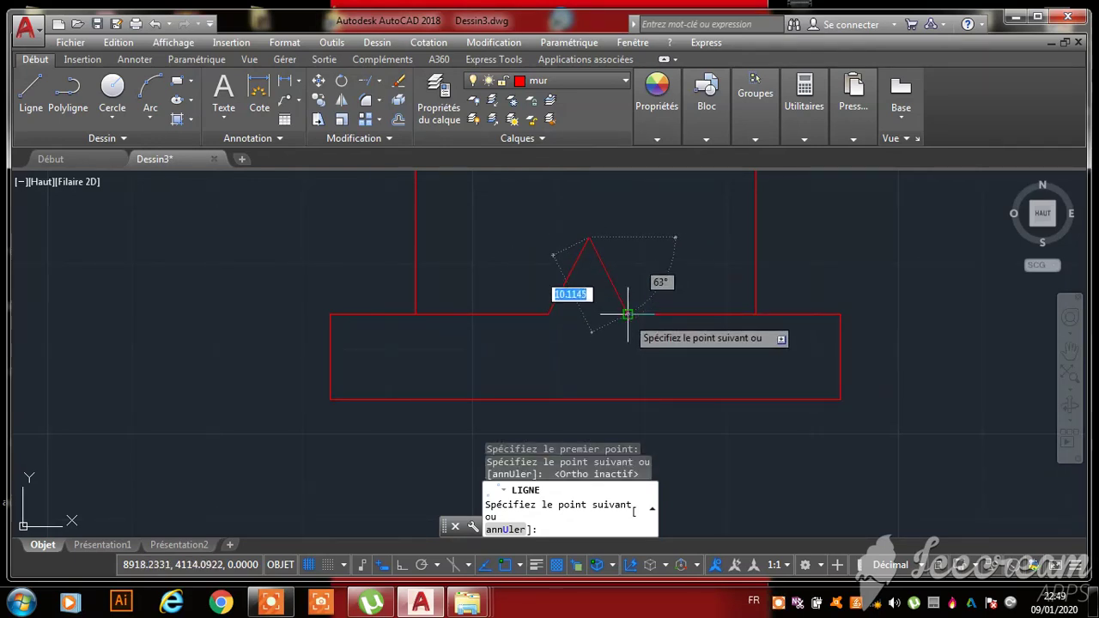
click(628, 315)
key(Escape)
key(Escape)
key(Escape)
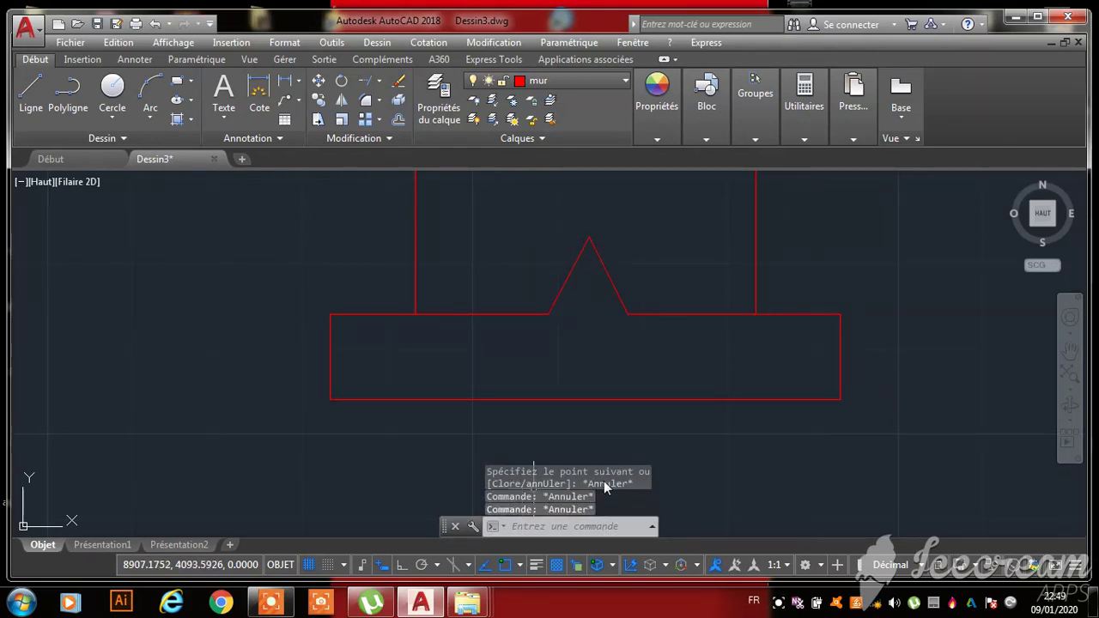
- Copy the footing outline with its pointed notch from the base of the right column to the base of the left column, with Ortho on
scroll(692, 352, down, 5)
scroll(258, 397, up, 3)
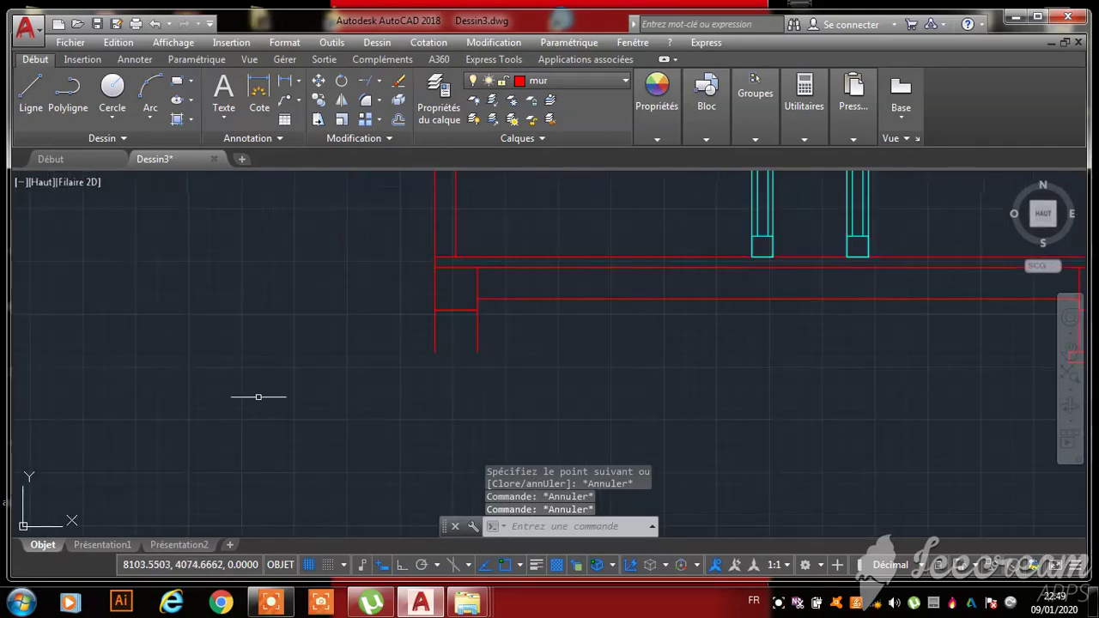
scroll(790, 400, down, 3)
scroll(810, 343, up, 4)
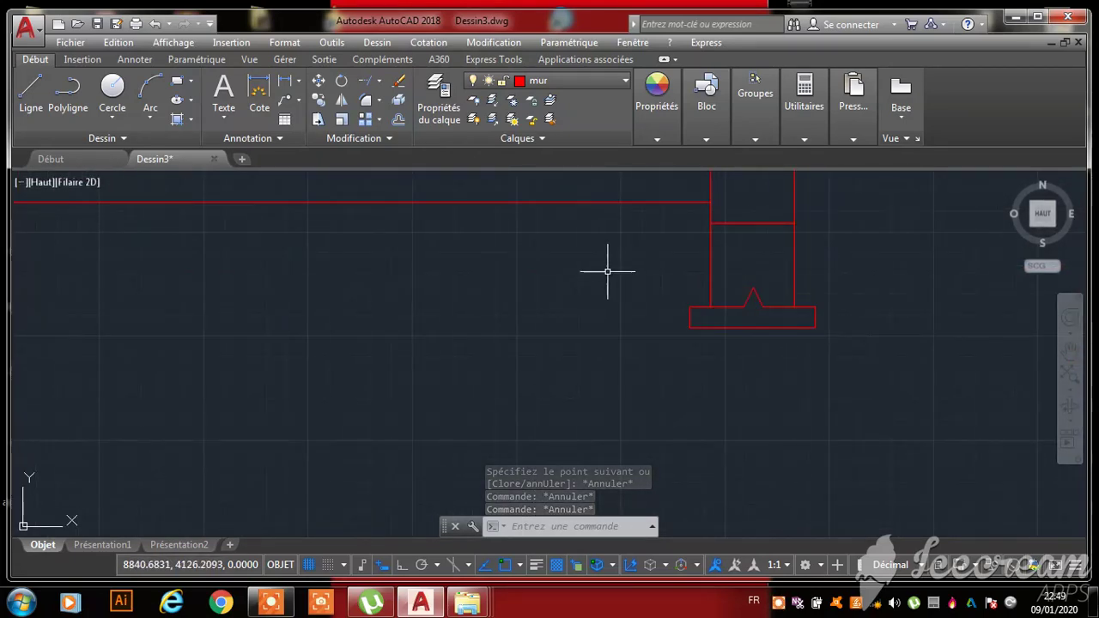
click(610, 269)
click(862, 376)
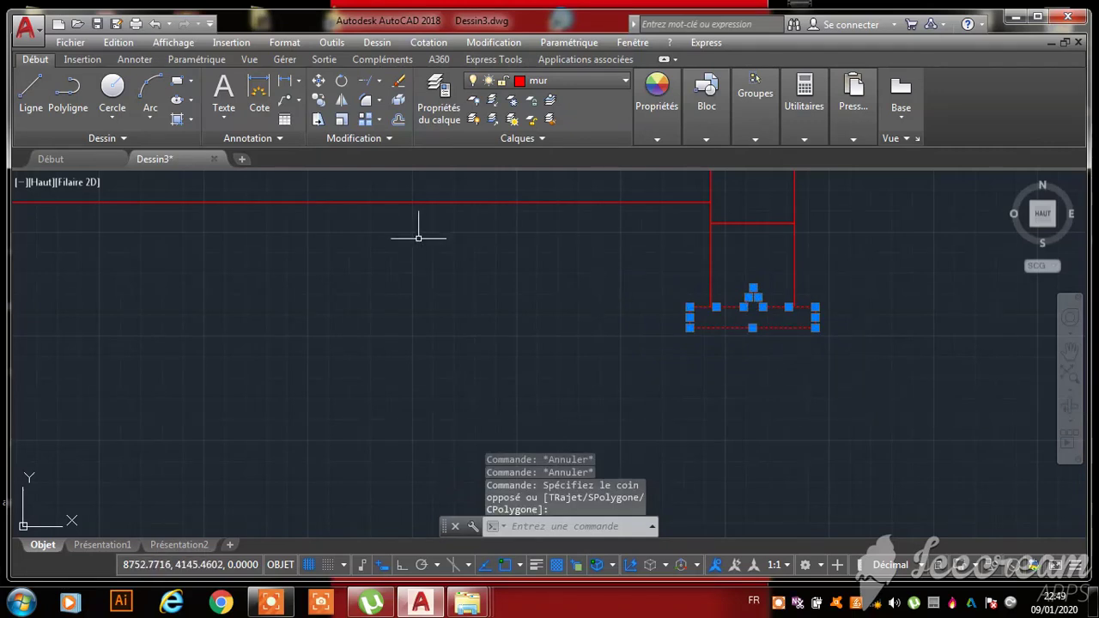
click(317, 99)
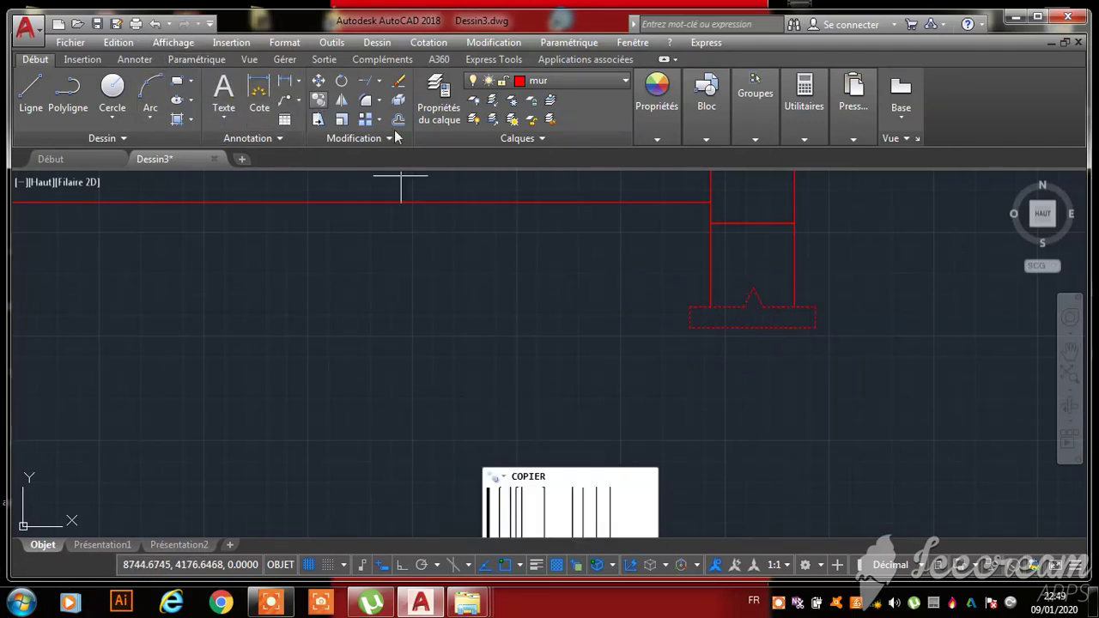
scroll(811, 288, up, 2)
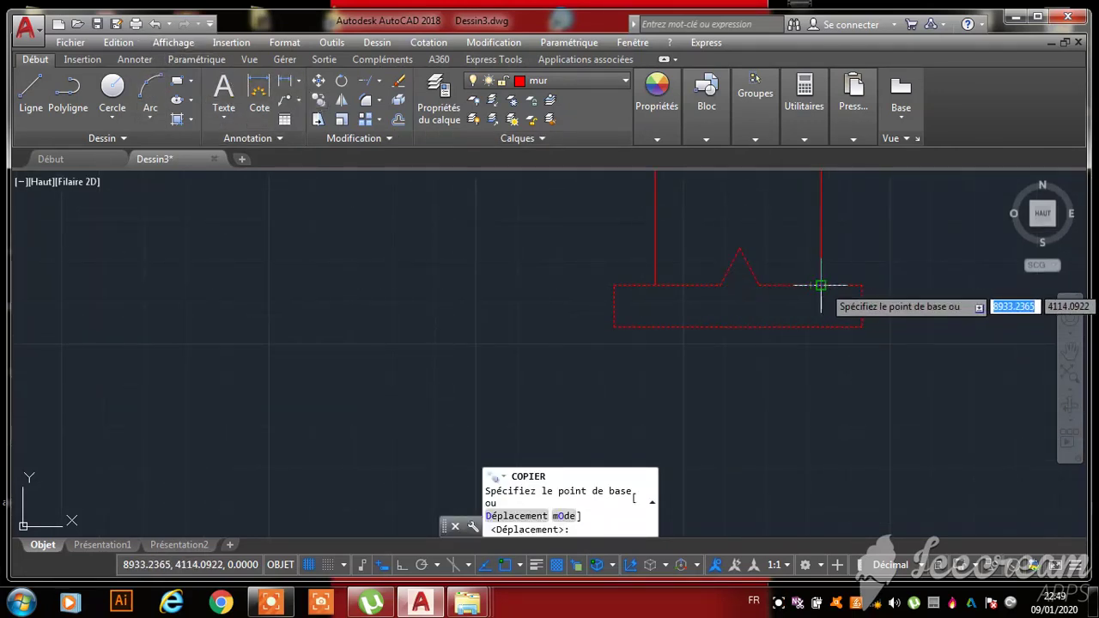
click(820, 287)
scroll(824, 292, down, 3)
scroll(142, 295, up, 6)
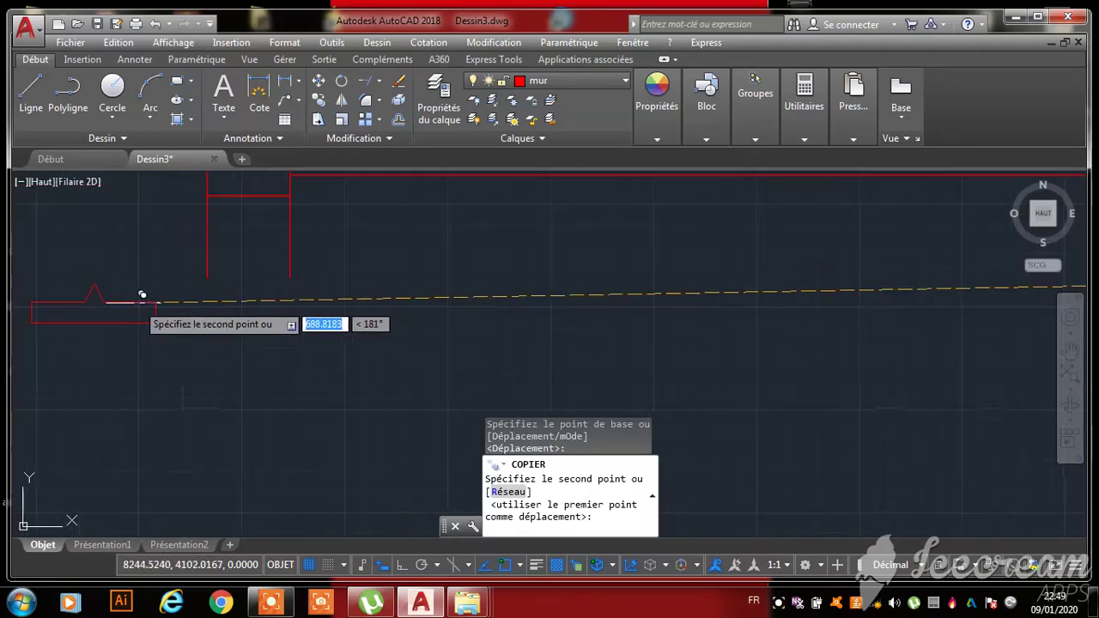
click(399, 564)
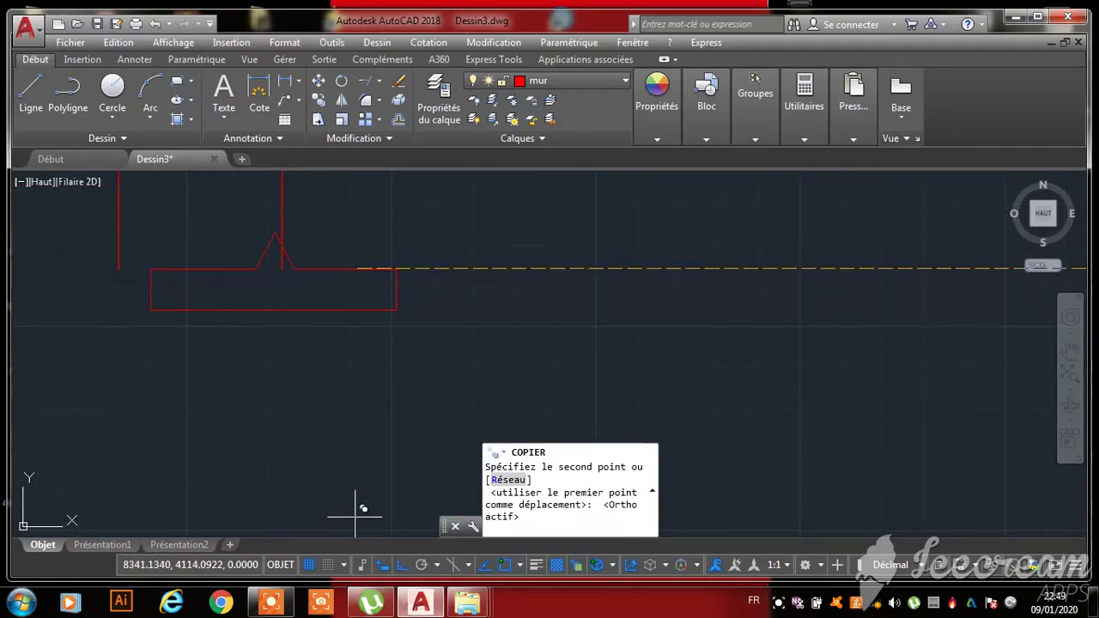
click(290, 261)
key(Escape)
- Draw a line from the upper right corner of the roof slab, 50 up and 20 to the left
scroll(368, 407, down, 5)
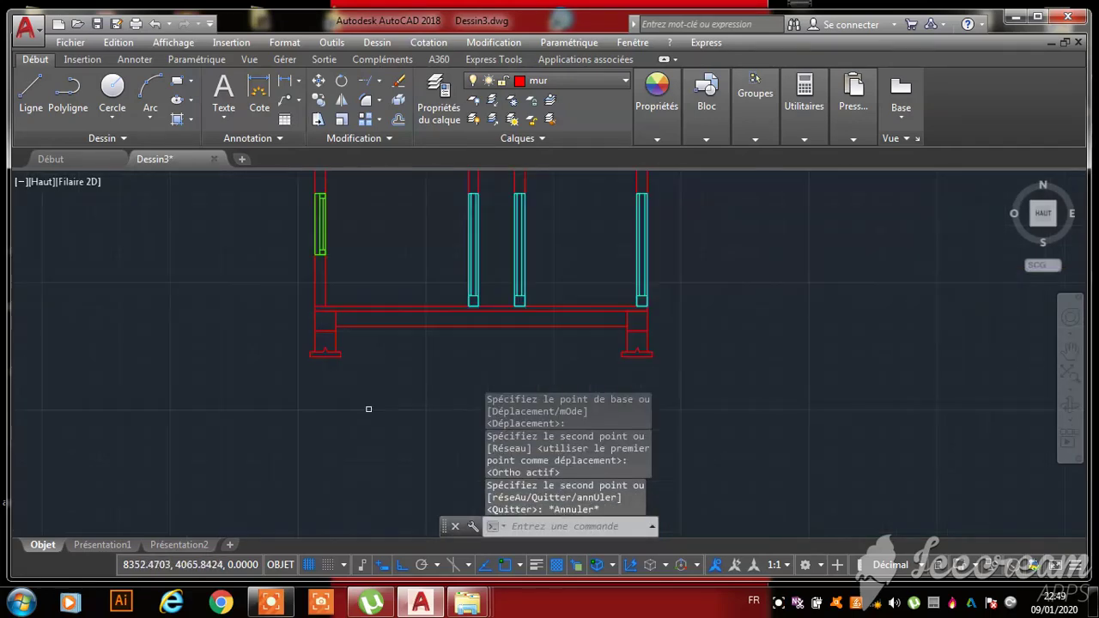
scroll(380, 311, up, 3)
scroll(445, 388, down, 3)
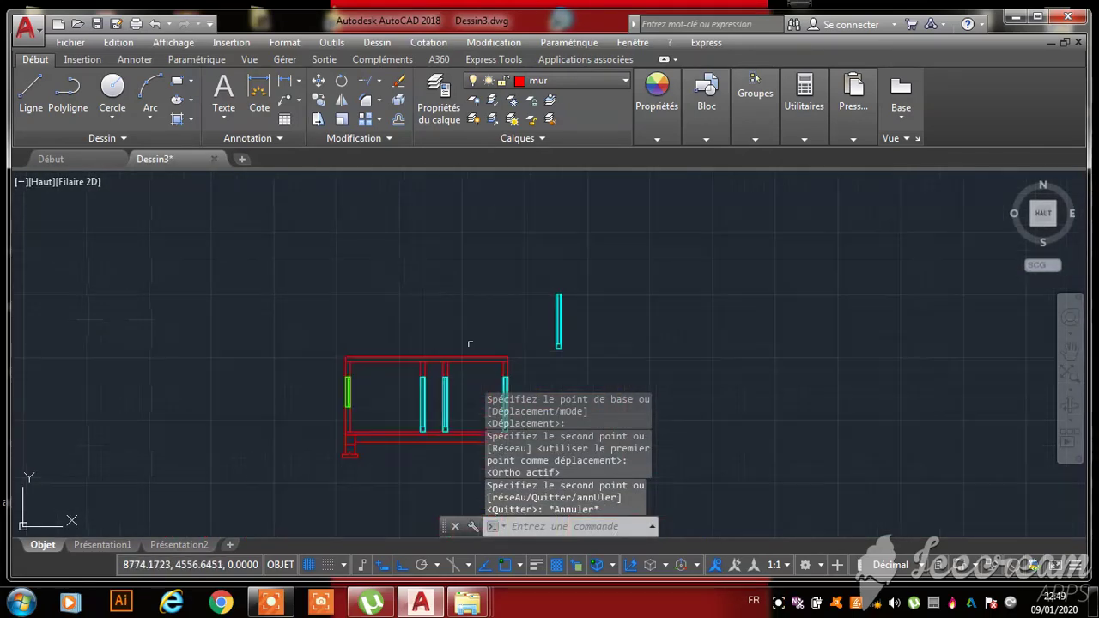
scroll(453, 311, up, 2)
scroll(478, 363, down, 2)
scroll(342, 372, up, 2)
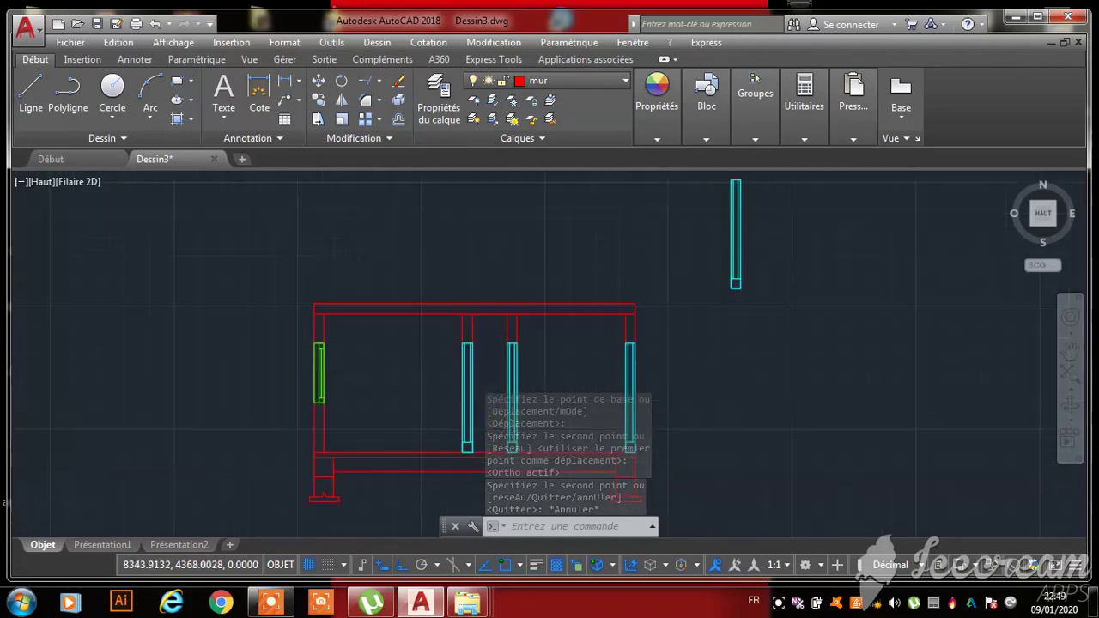
scroll(336, 362, down, 2)
scroll(496, 330, up, 3)
scroll(497, 333, up, 3)
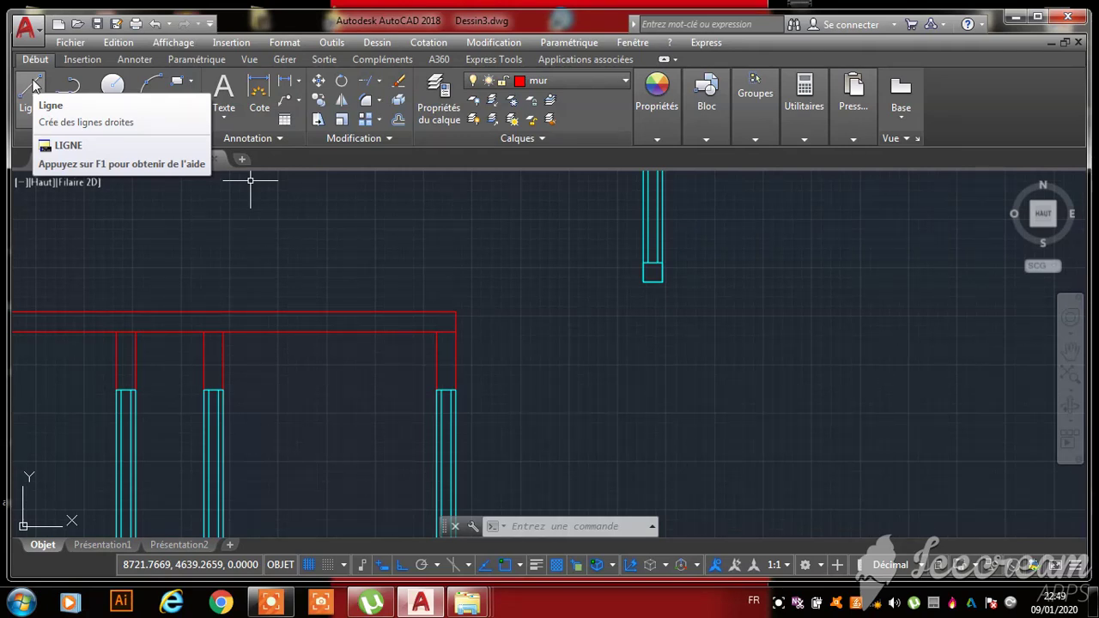
click(33, 84)
scroll(418, 306, up, 5)
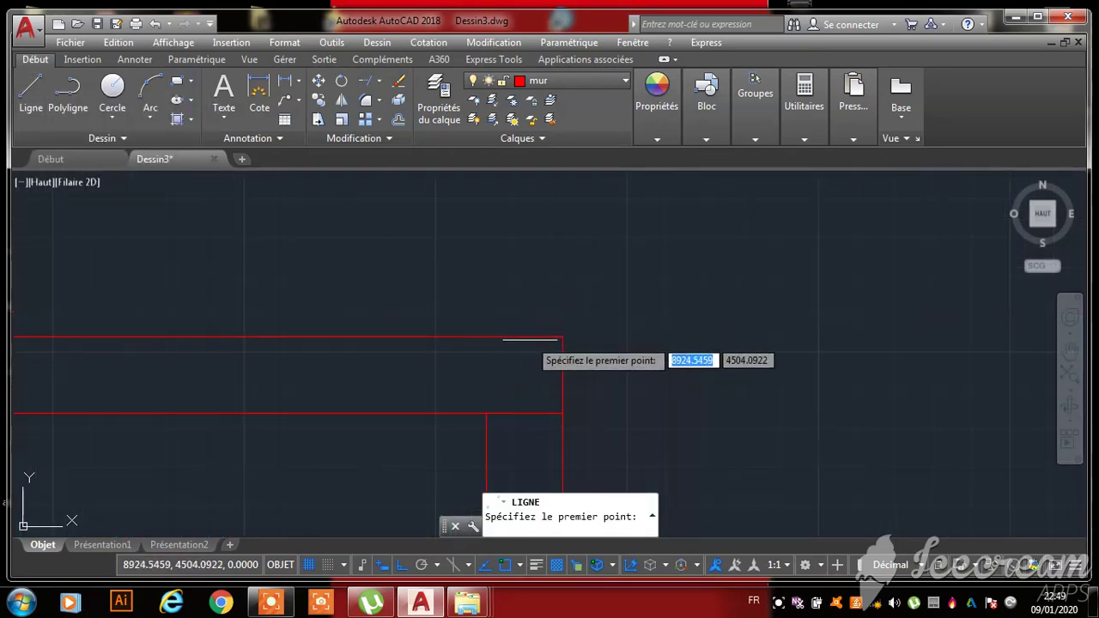
click(563, 337)
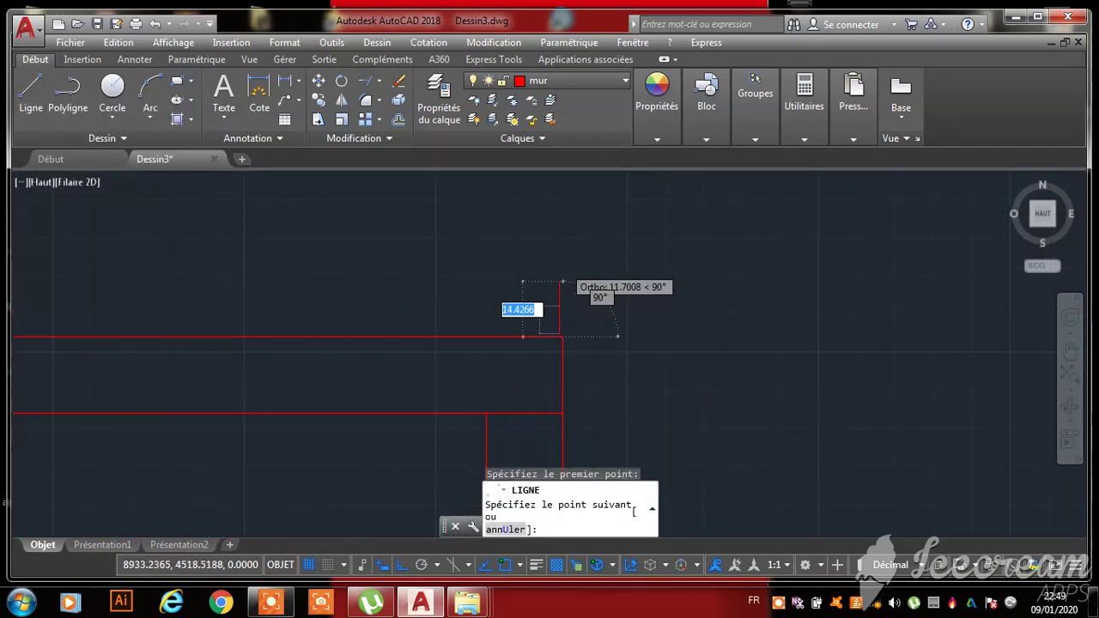
scroll(562, 283, down, 5)
scroll(558, 335, up, 5)
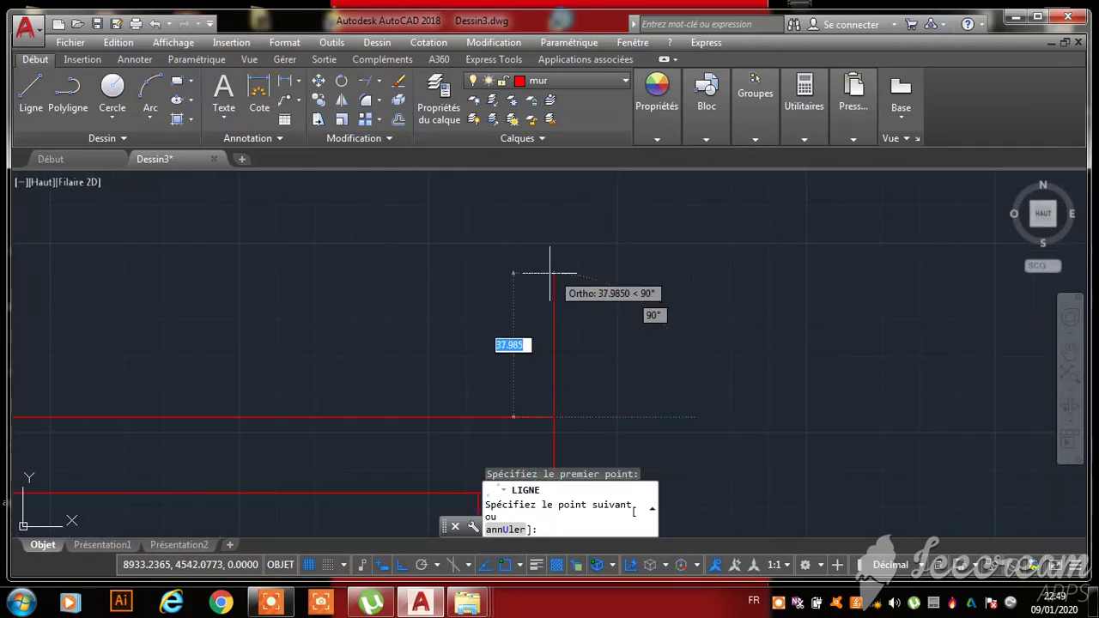
text(0)
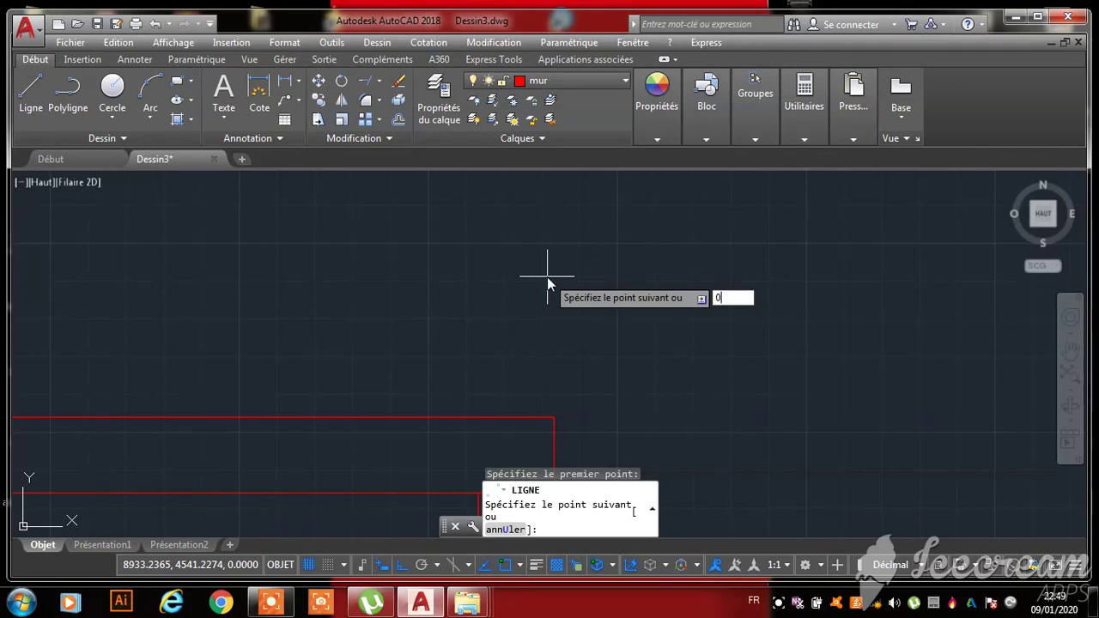
key(BackSpace)
text(50)
key(Return)
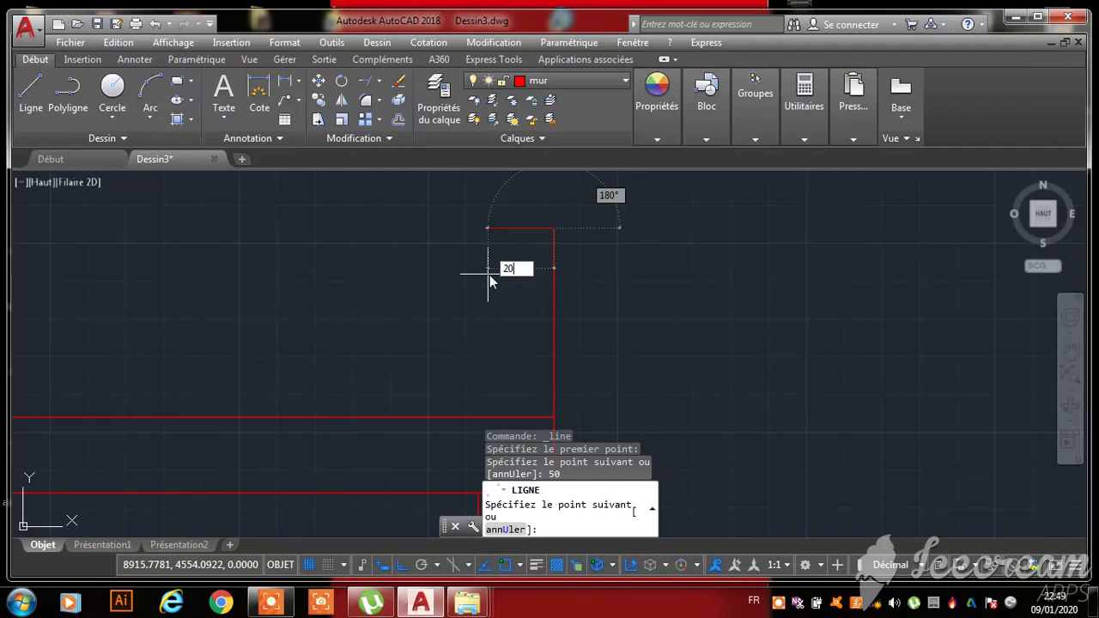
text(20)
key(Return)
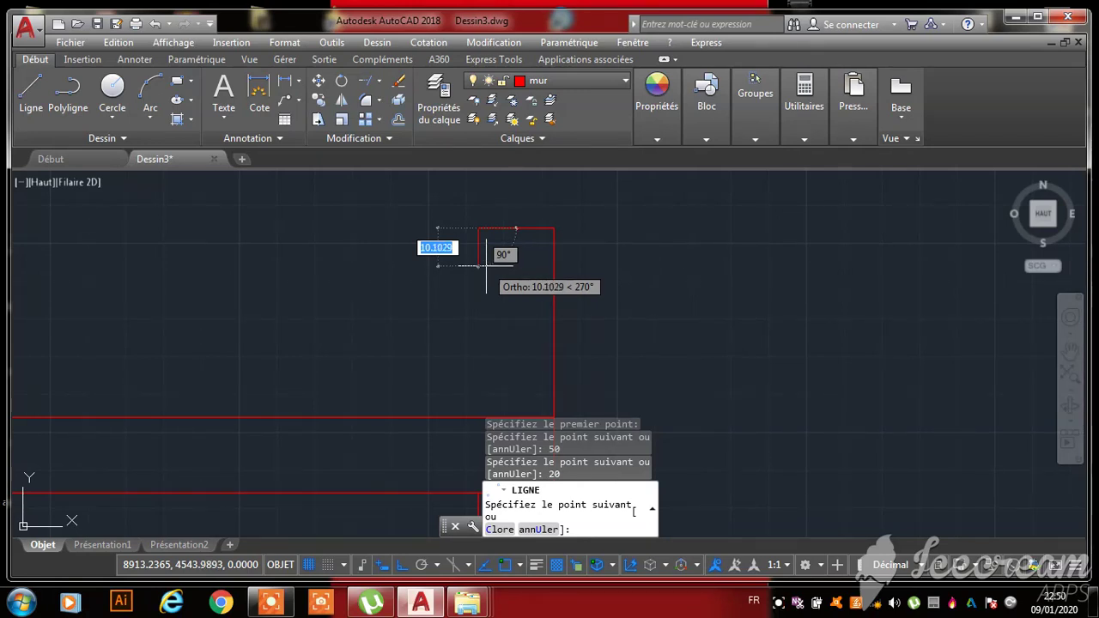
- Continue the line 10 down and 10 to the right, and end the Line command
text(10)
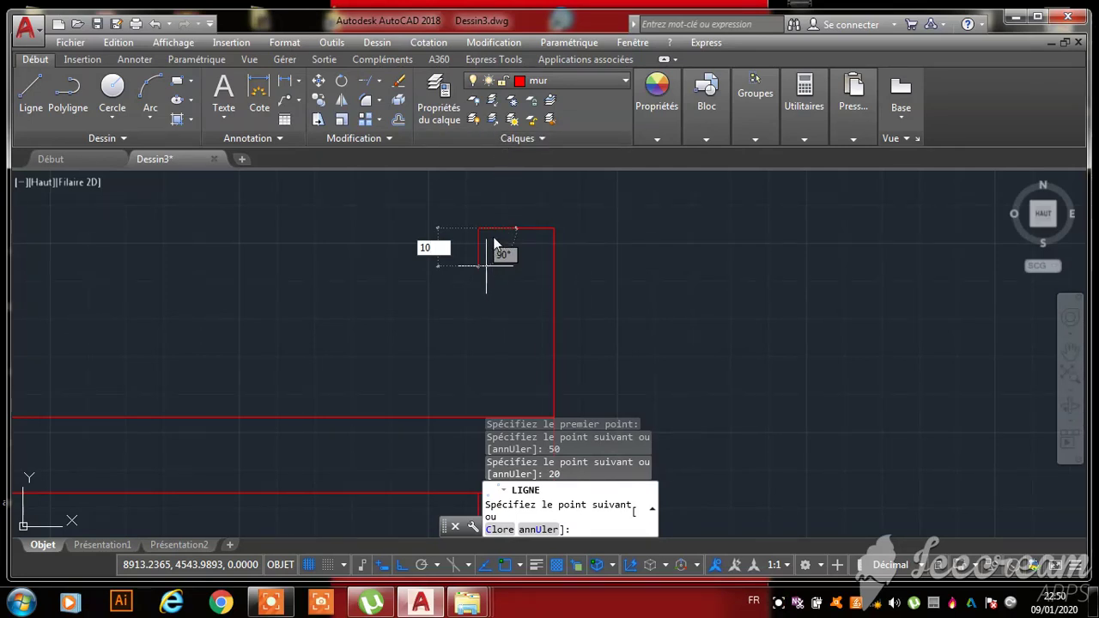
key(Return)
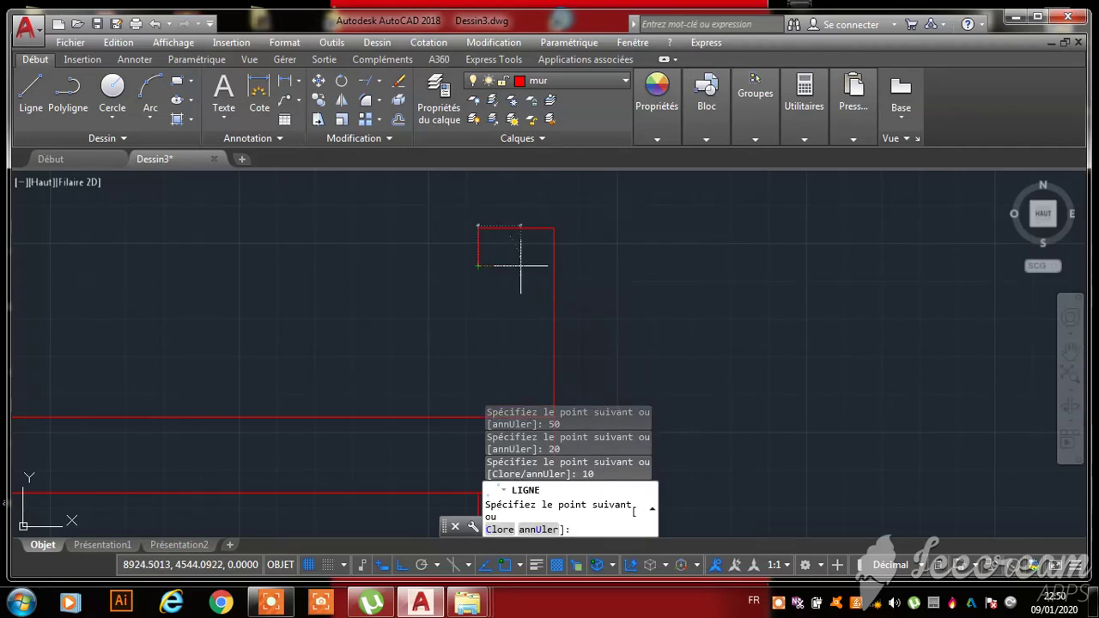
text(0)
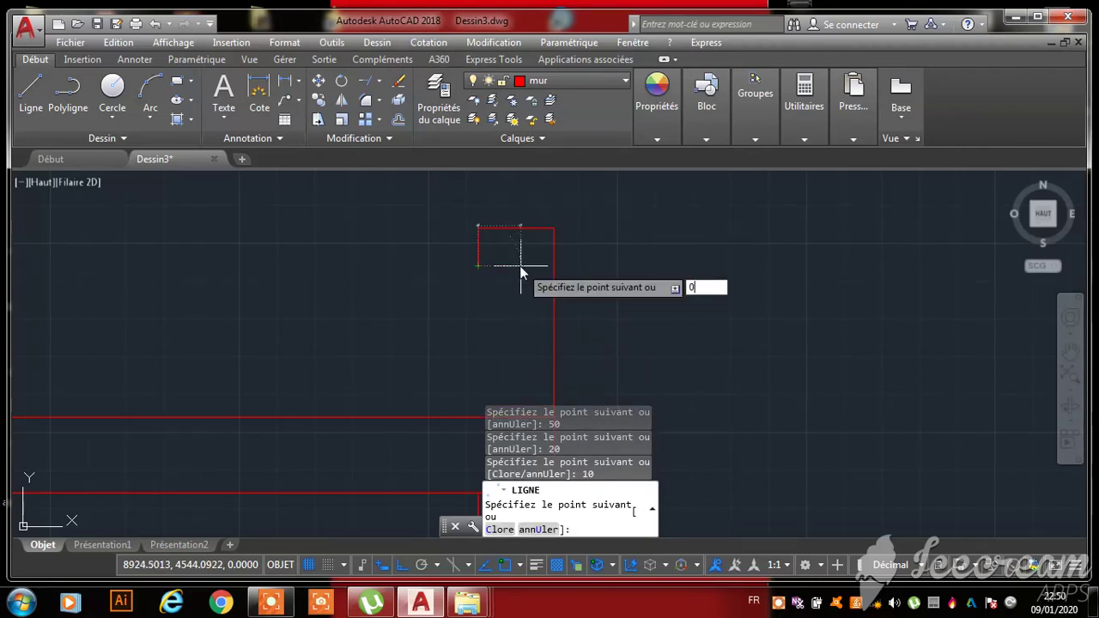
key(BackSpace)
text(1)
key(Return)
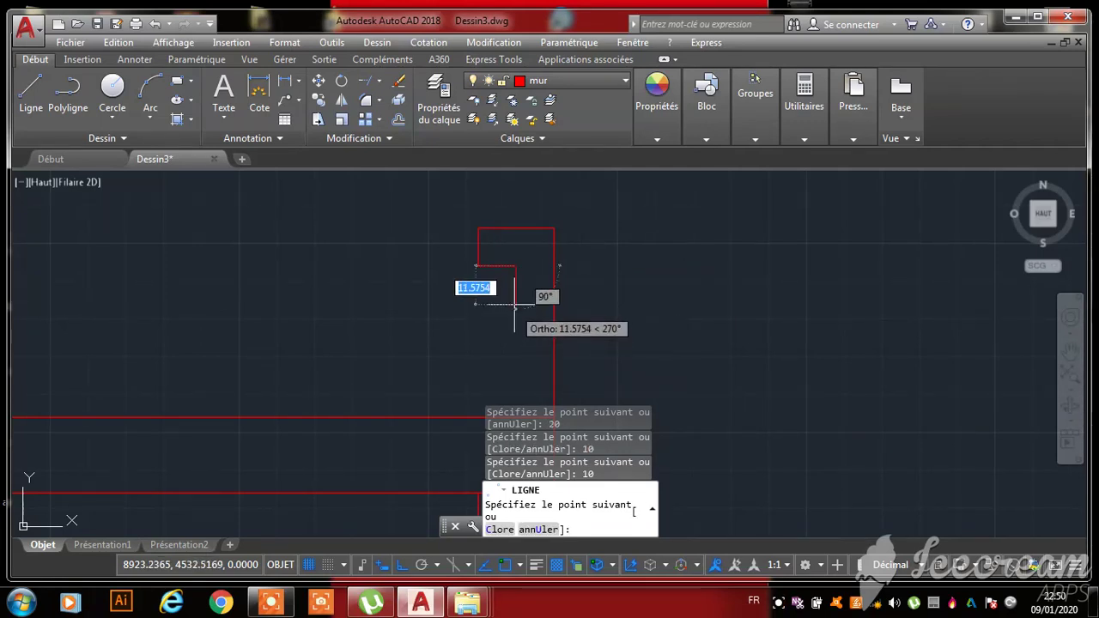
key(Escape)
key(Escape)
key(Escape)
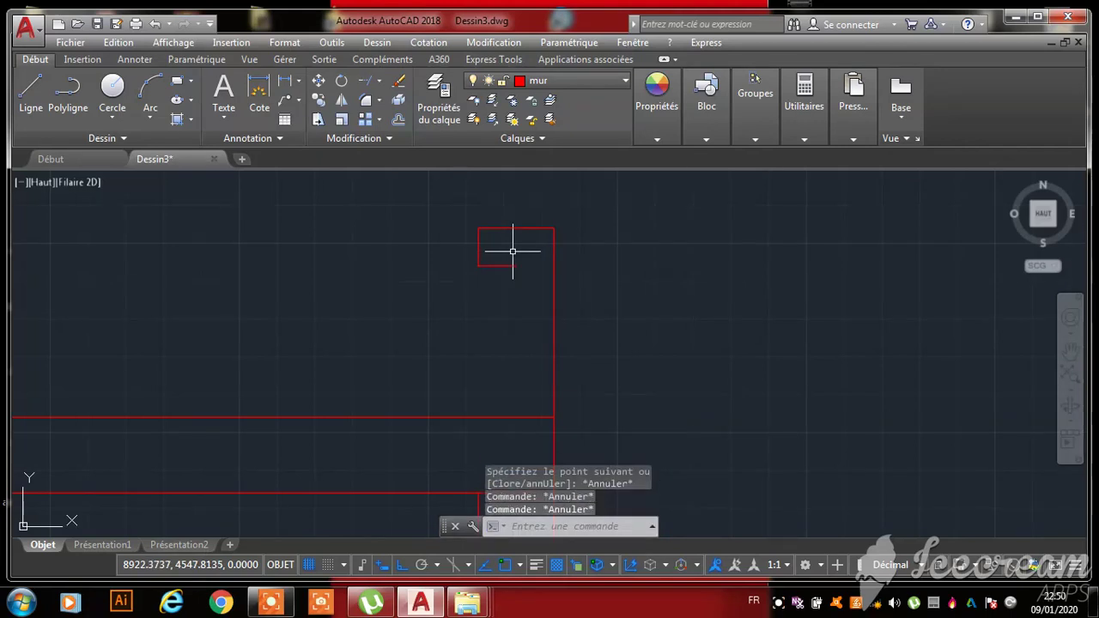
- Erase the two short 10-unit segments beneath the top line of the parapet
click(471, 201)
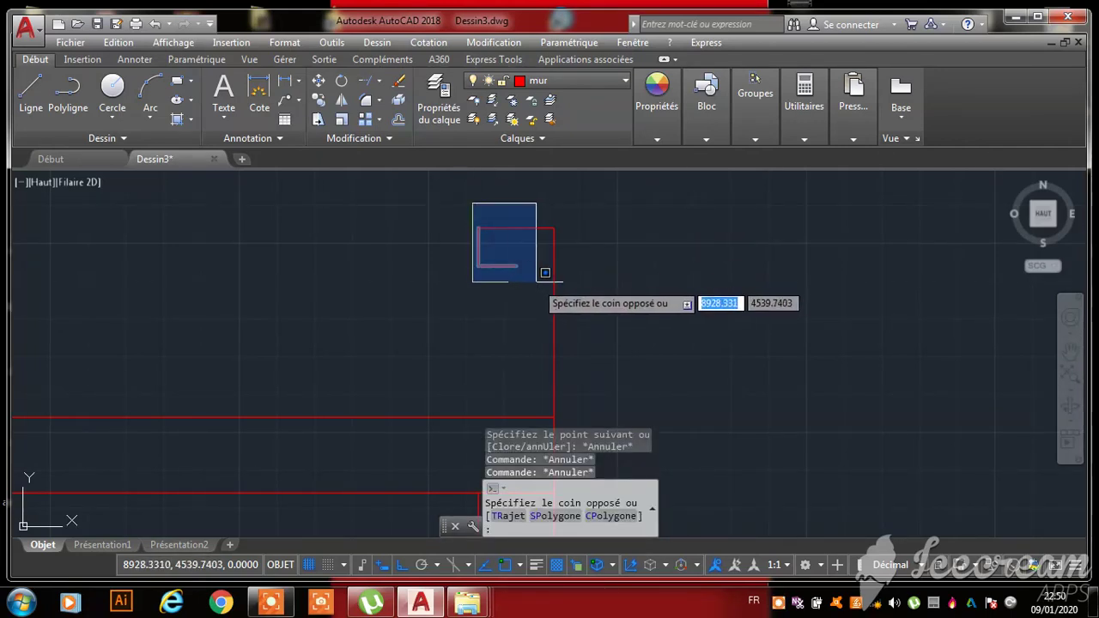
click(540, 284)
right_click(429, 215)
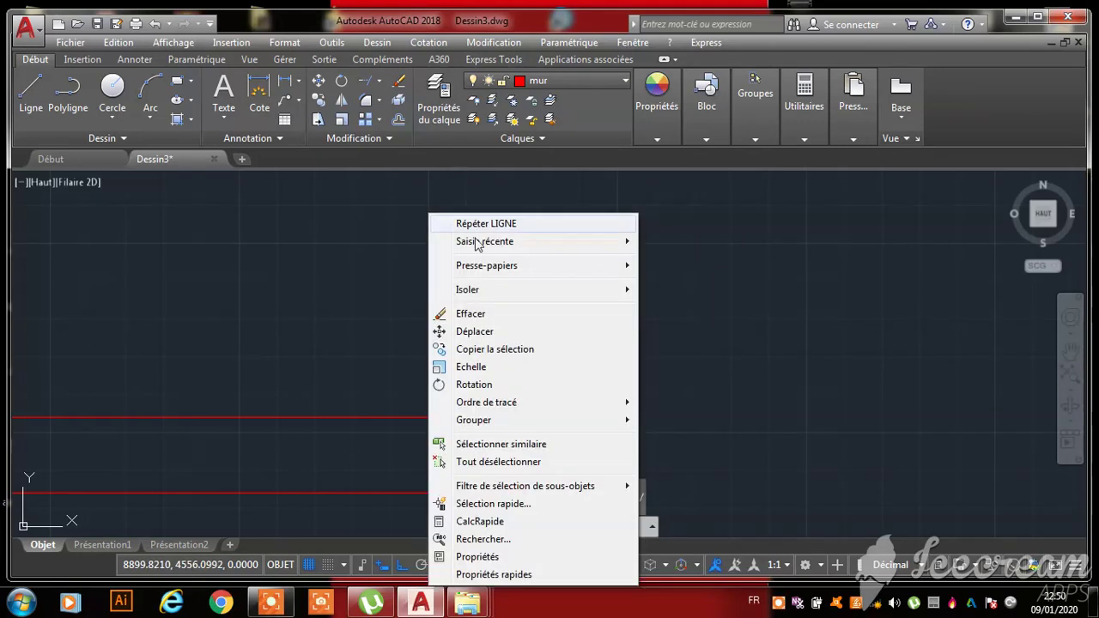
click(471, 314)
- Shorten the parapet's top line by moving its left endpoint 10 to the right
click(494, 227)
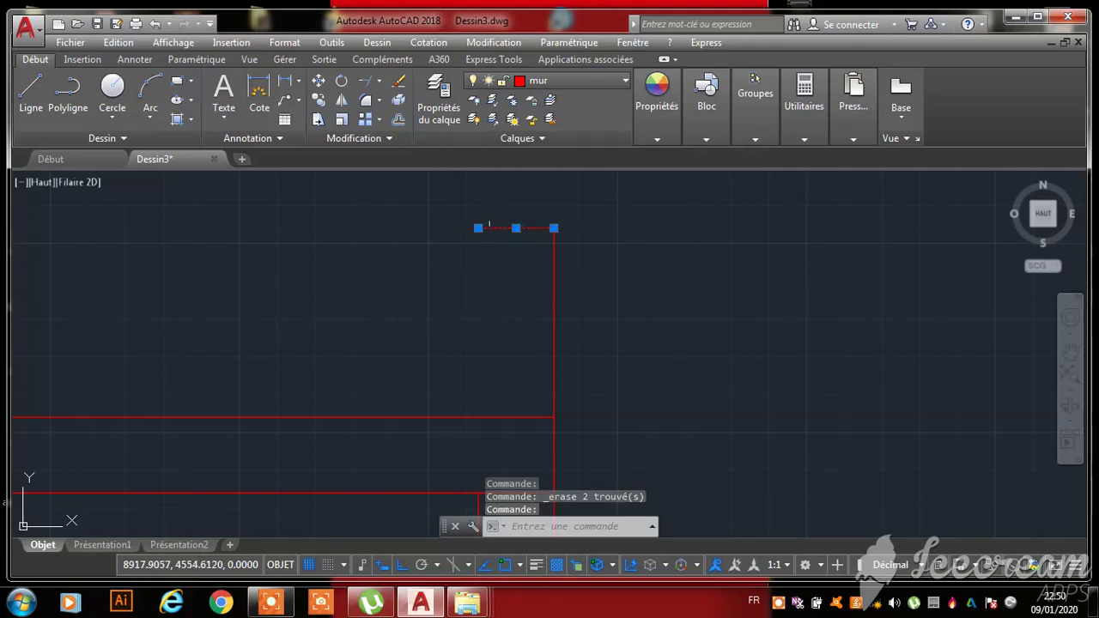
scroll(494, 226, up, 5)
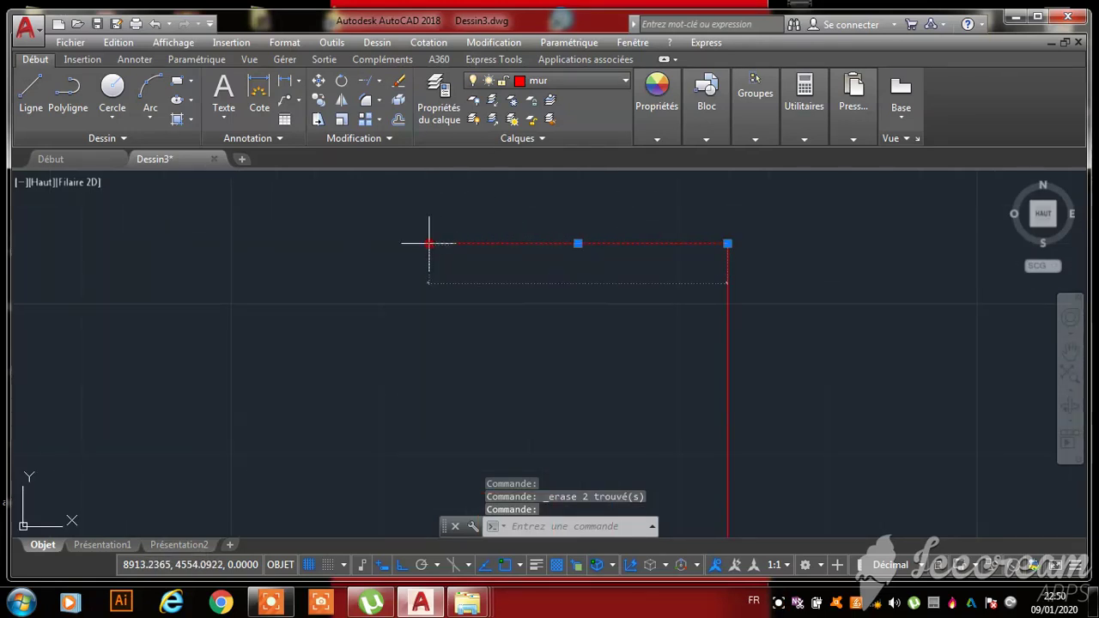
click(429, 243)
text(10)
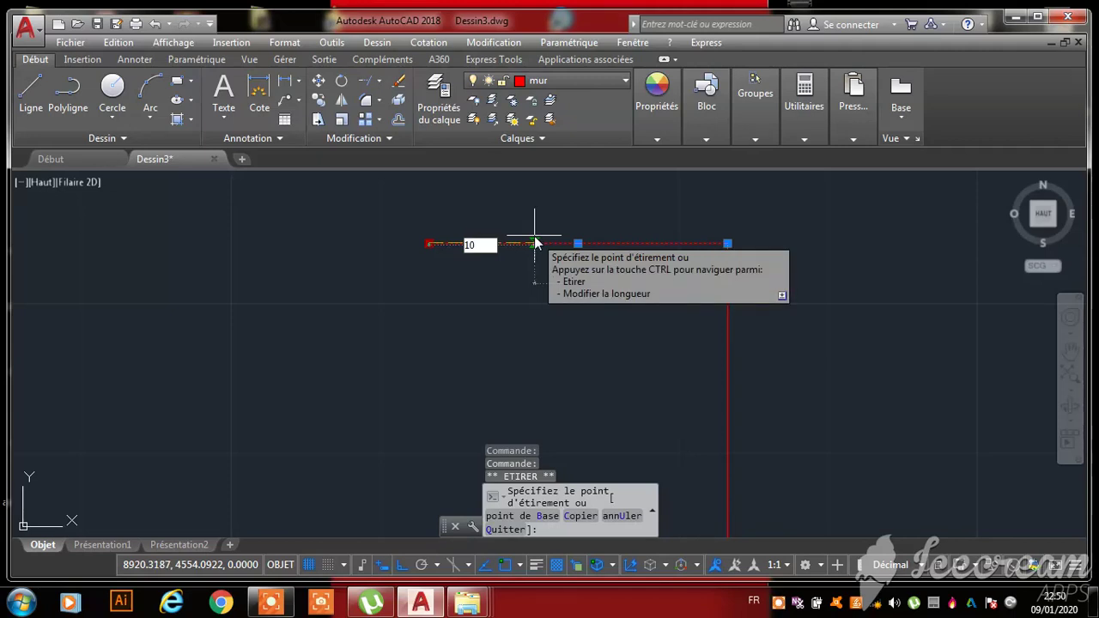
key(Return)
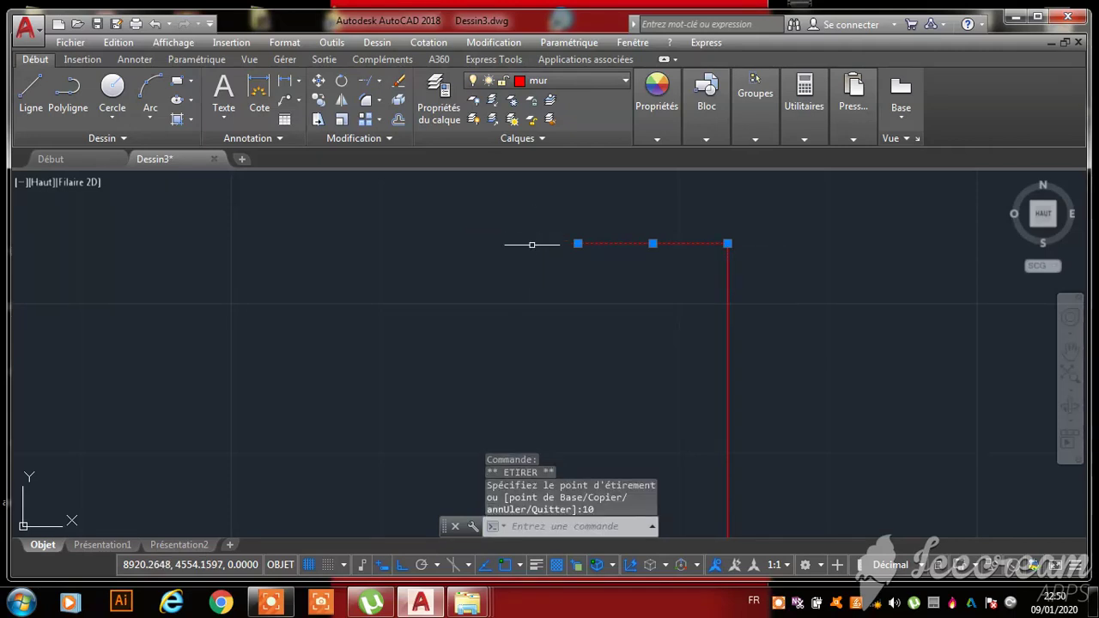
- Draw connected segments from the left end of the parapet's top line: 10 down, 10 left, 10 down and 10 right
click(36, 93)
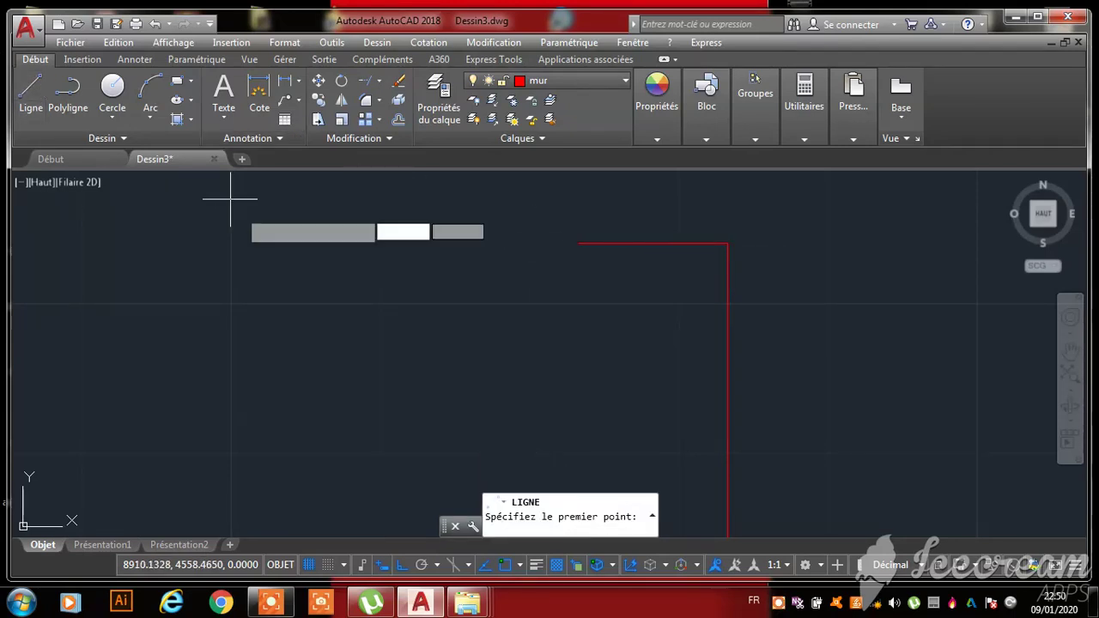
click(578, 243)
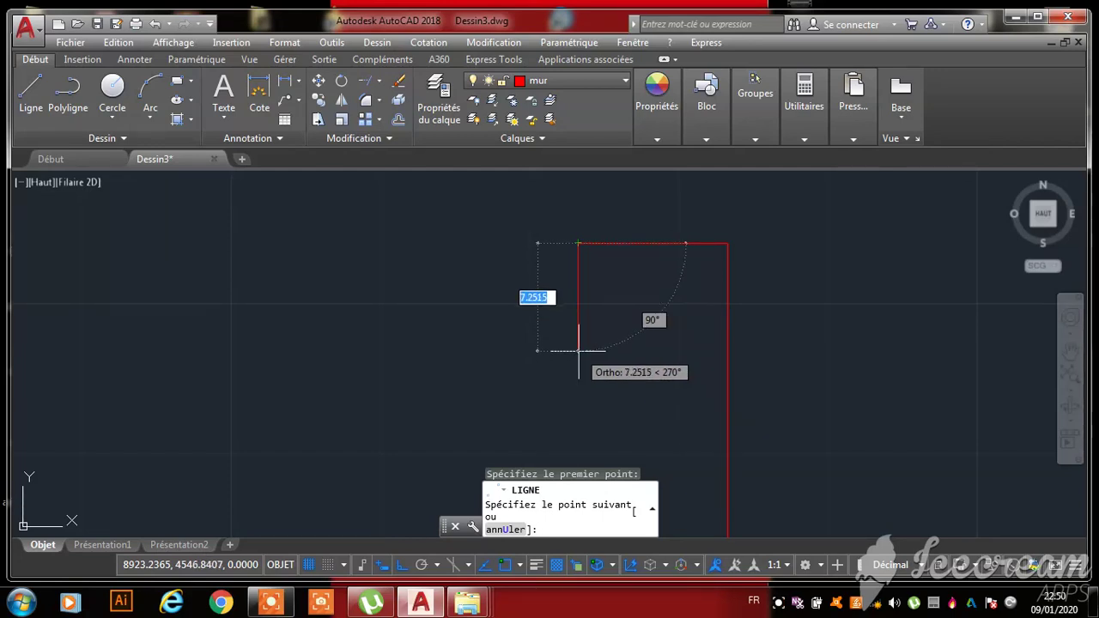
text(0)
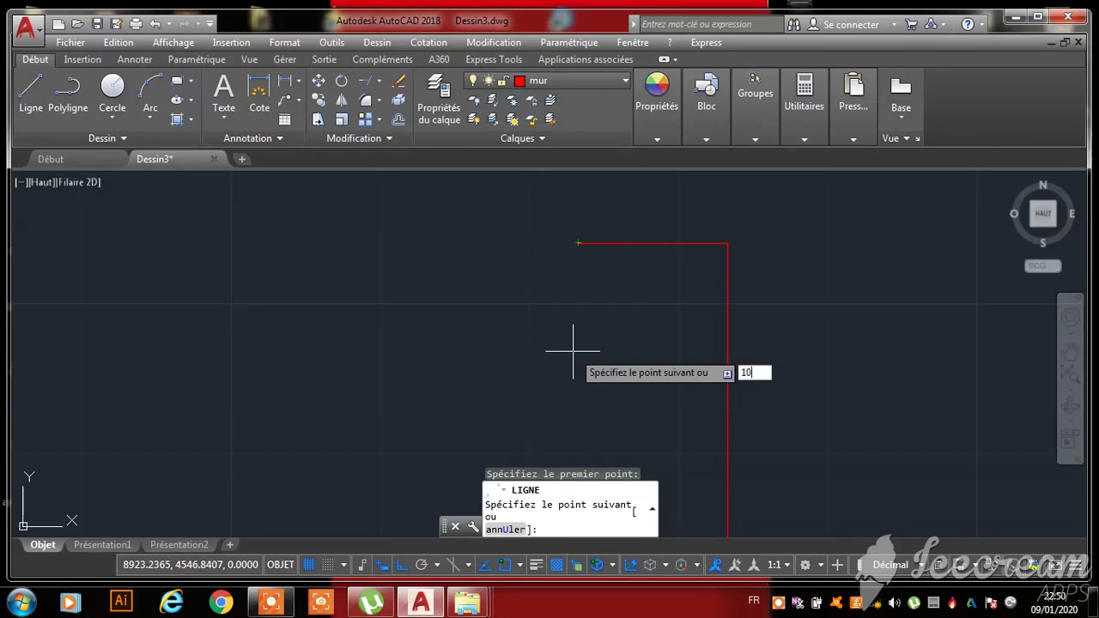
key(Return)
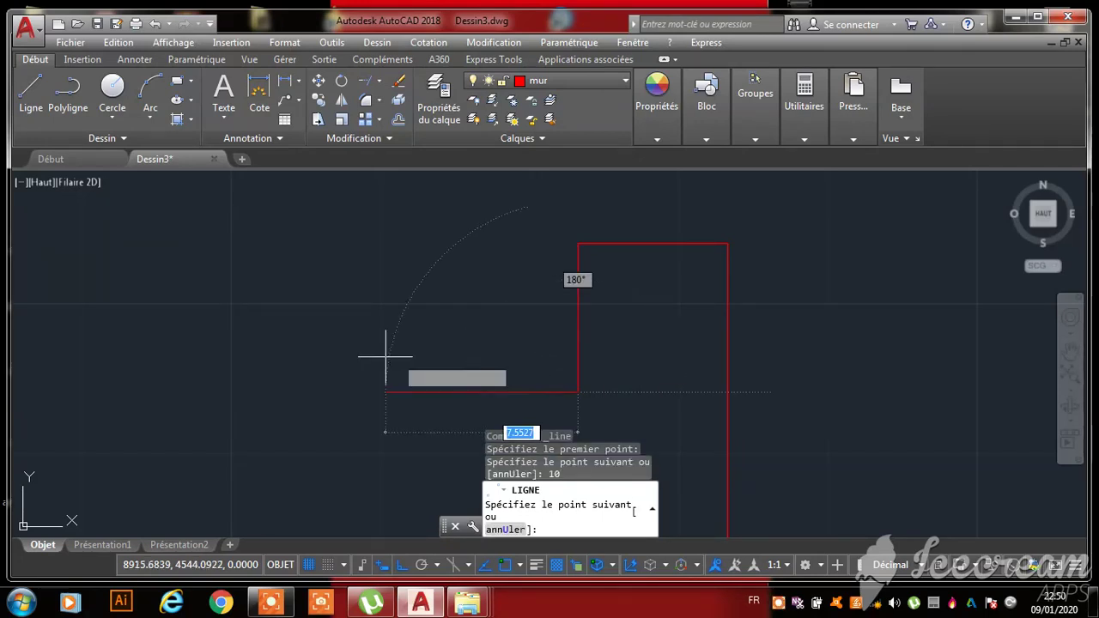
text(10)
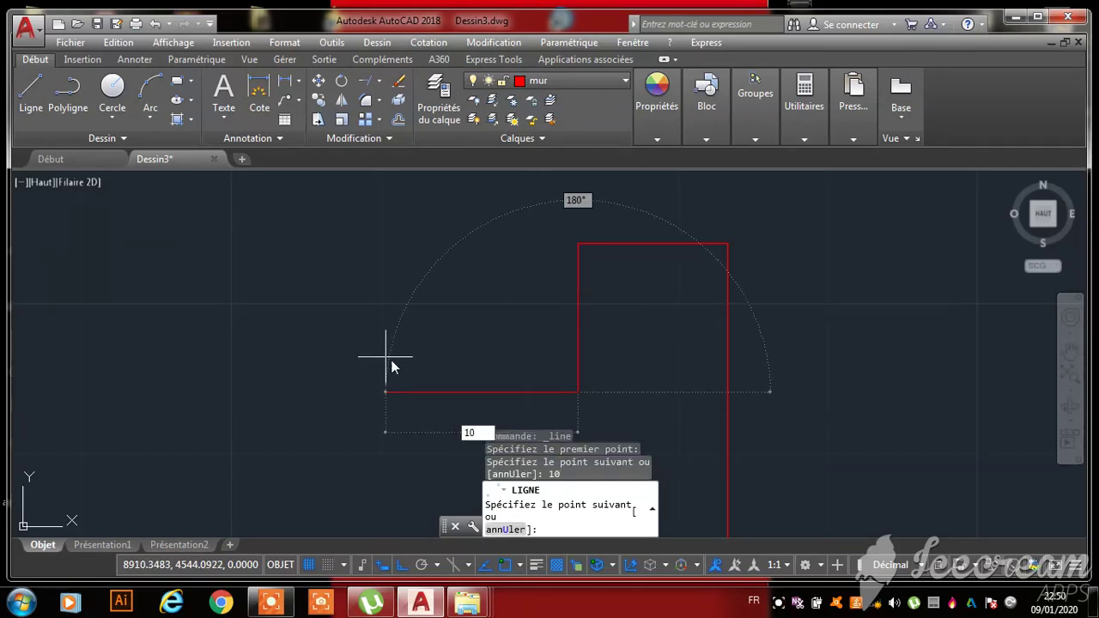
key(Return)
scroll(391, 348, down, 3)
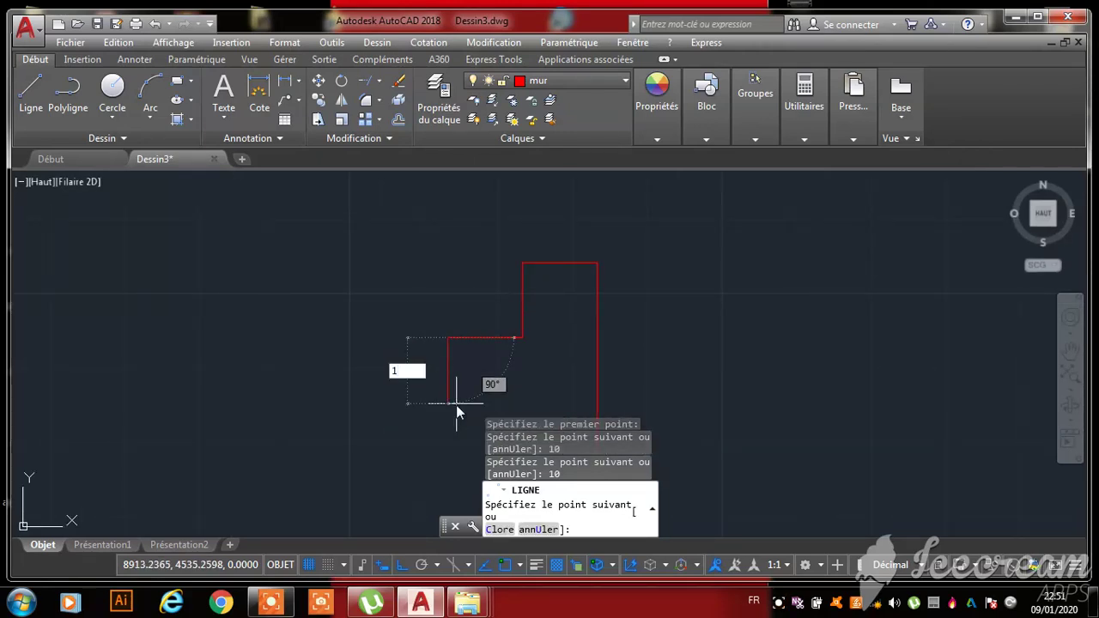
key(Return)
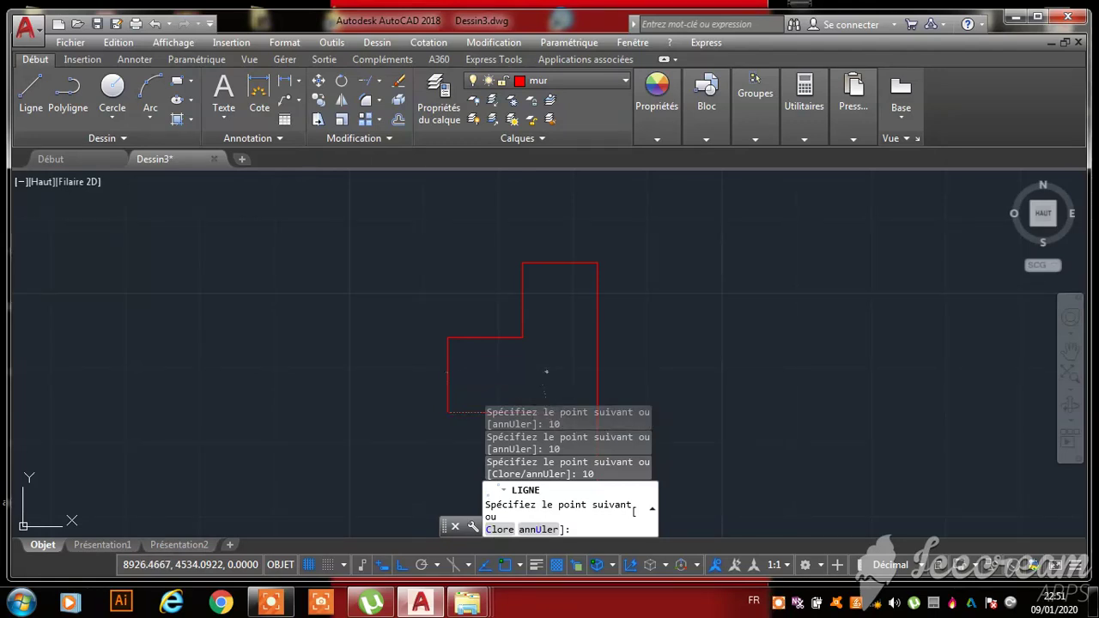
scroll(540, 189, down, 3)
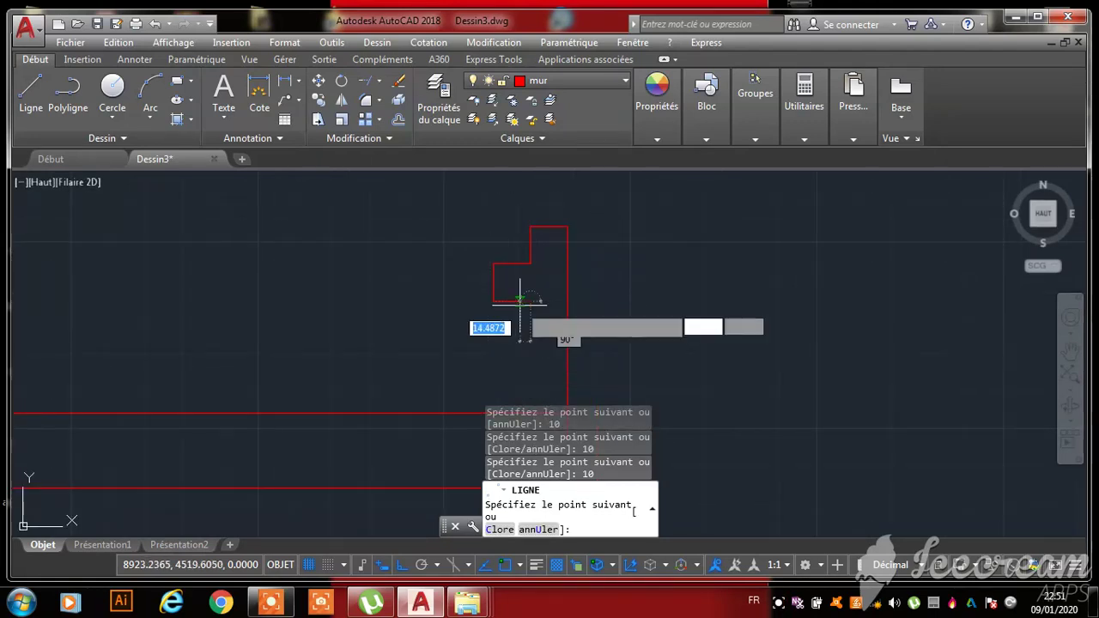
- Continue the line from the parapet's step down to the roof slab's upper edge and end the Line command
scroll(515, 304, up, 4)
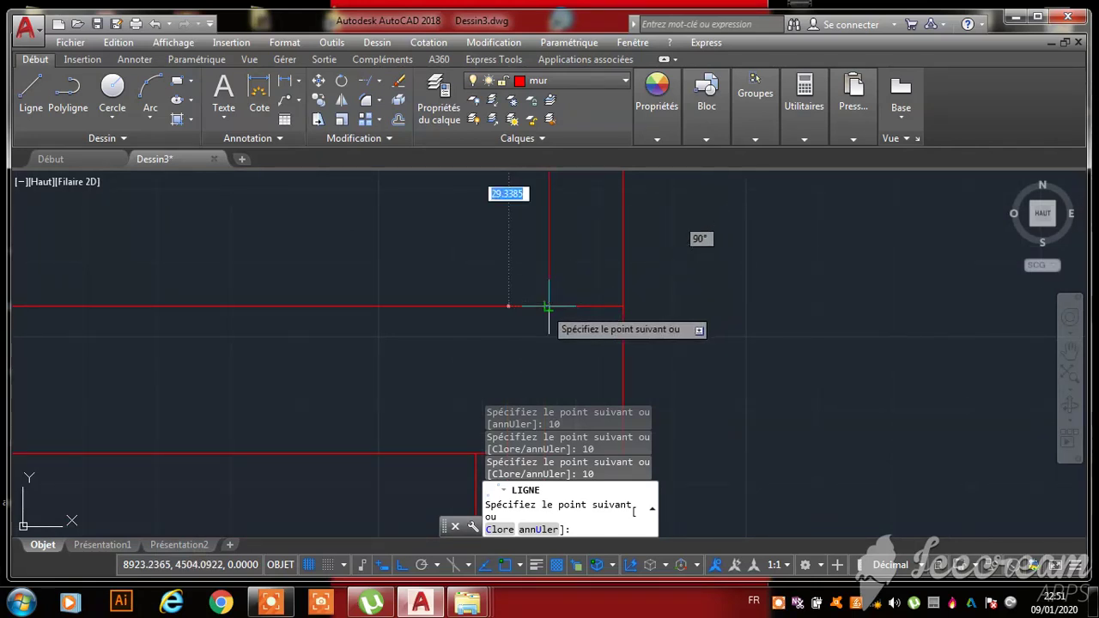
click(537, 306)
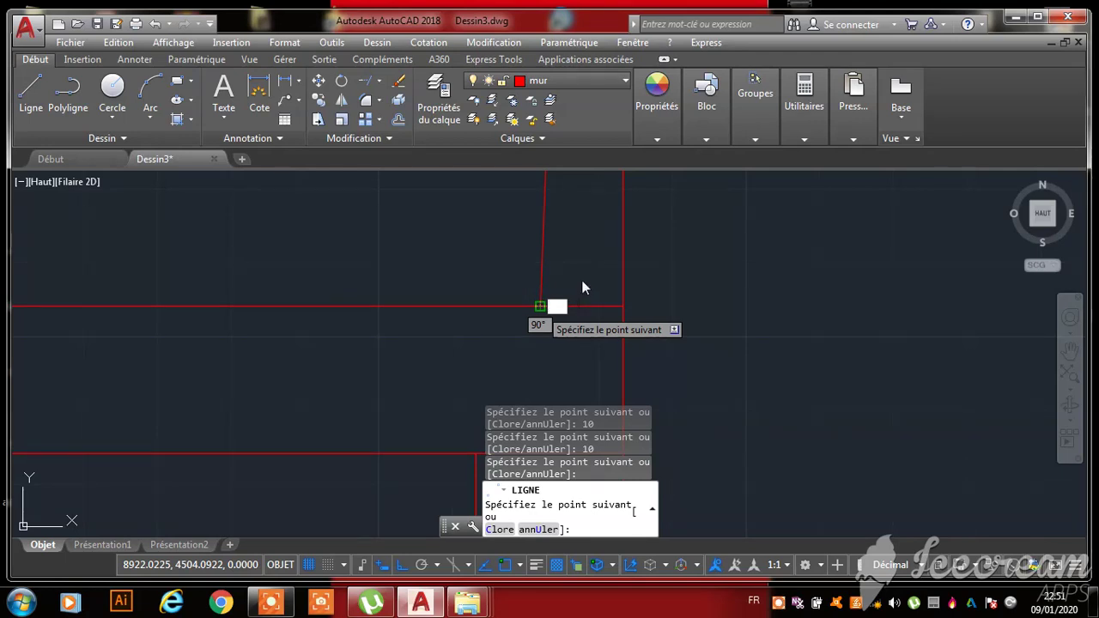
key(Escape)
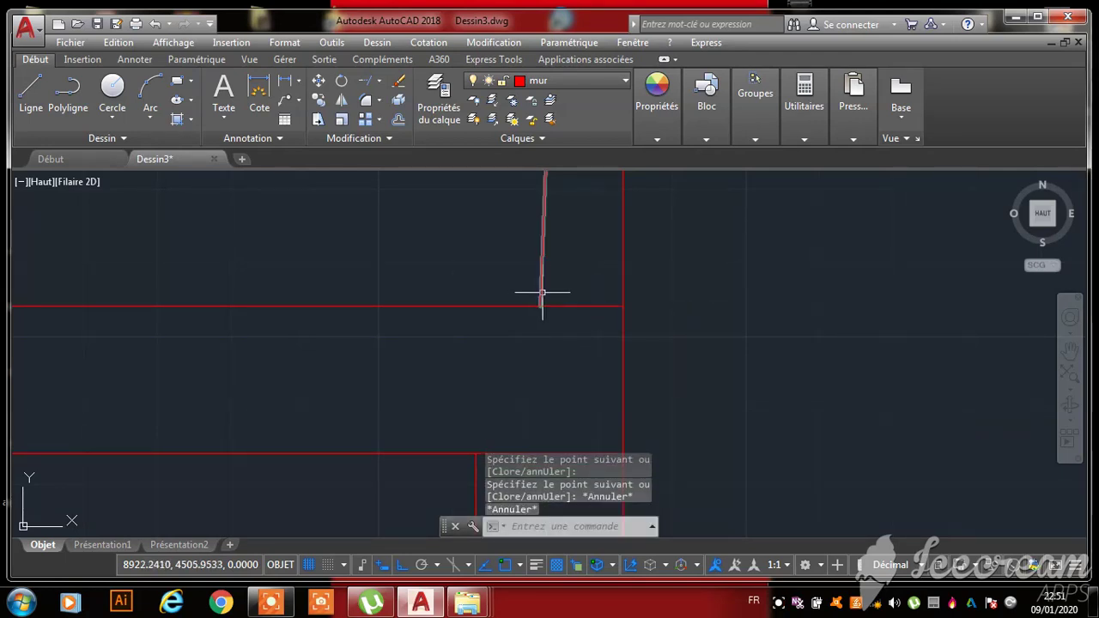
- Erase the slanted line between the parapet's step and the roof slab
click(540, 294)
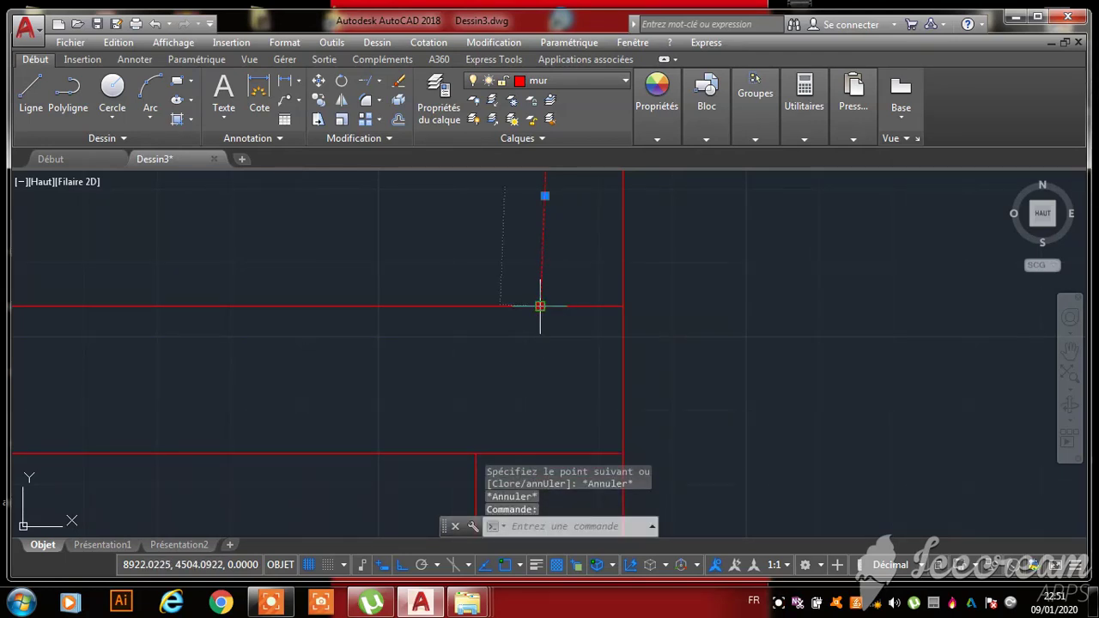
click(540, 306)
scroll(562, 323, down, 3)
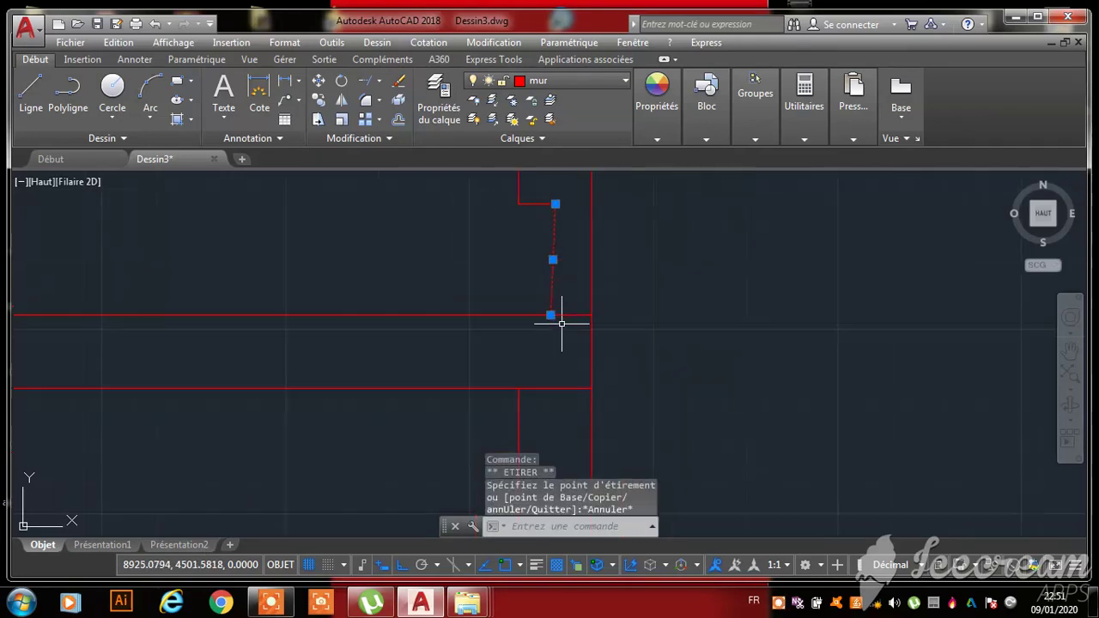
scroll(561, 323, down, 3)
scroll(558, 318, up, 3)
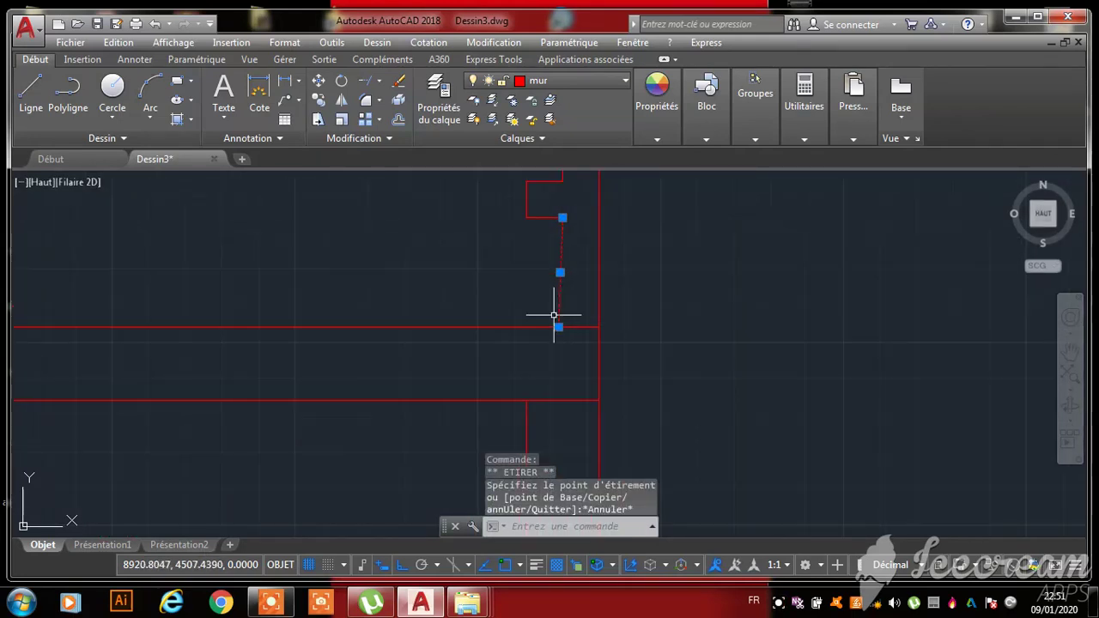
right_click(477, 270)
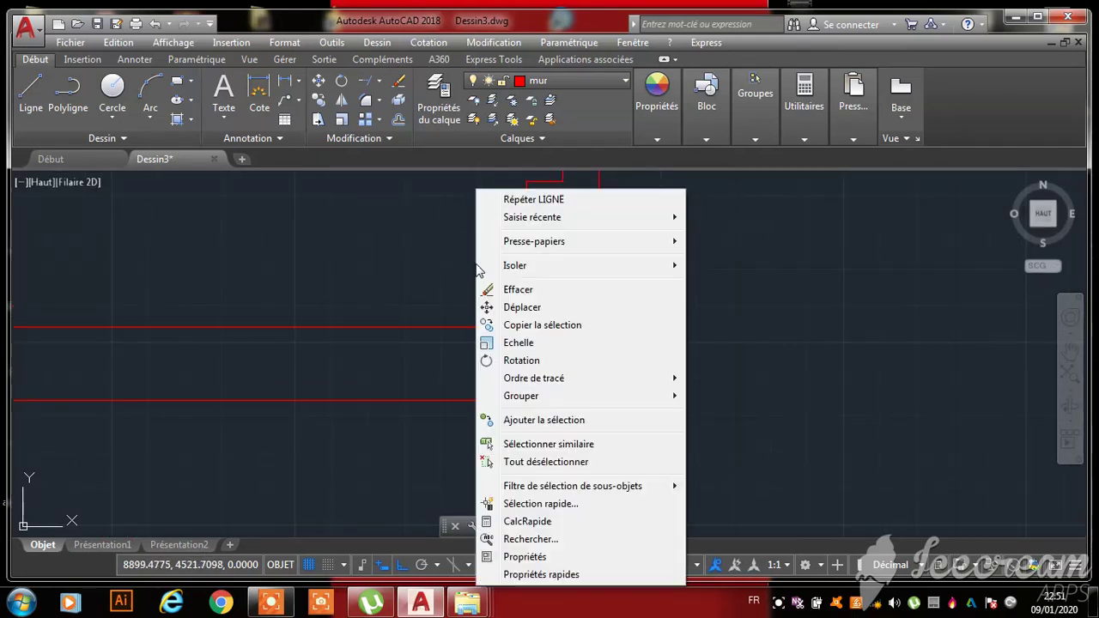
click(519, 290)
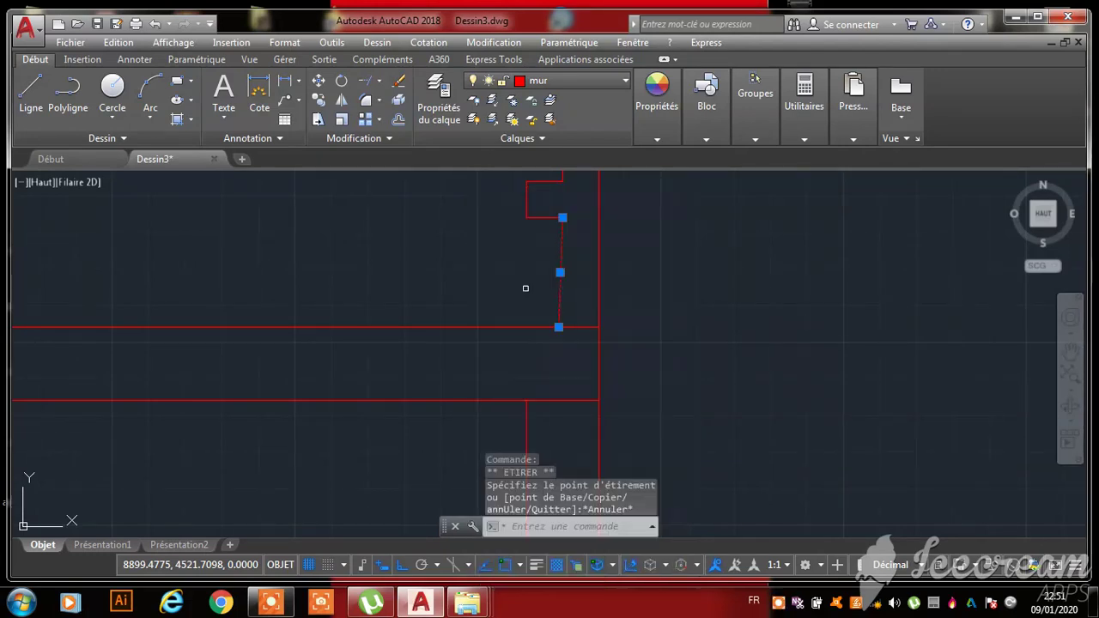
- Draw a vertical line from the right end of the parapet's lower step down to the roof slab's upper edge
click(31, 86)
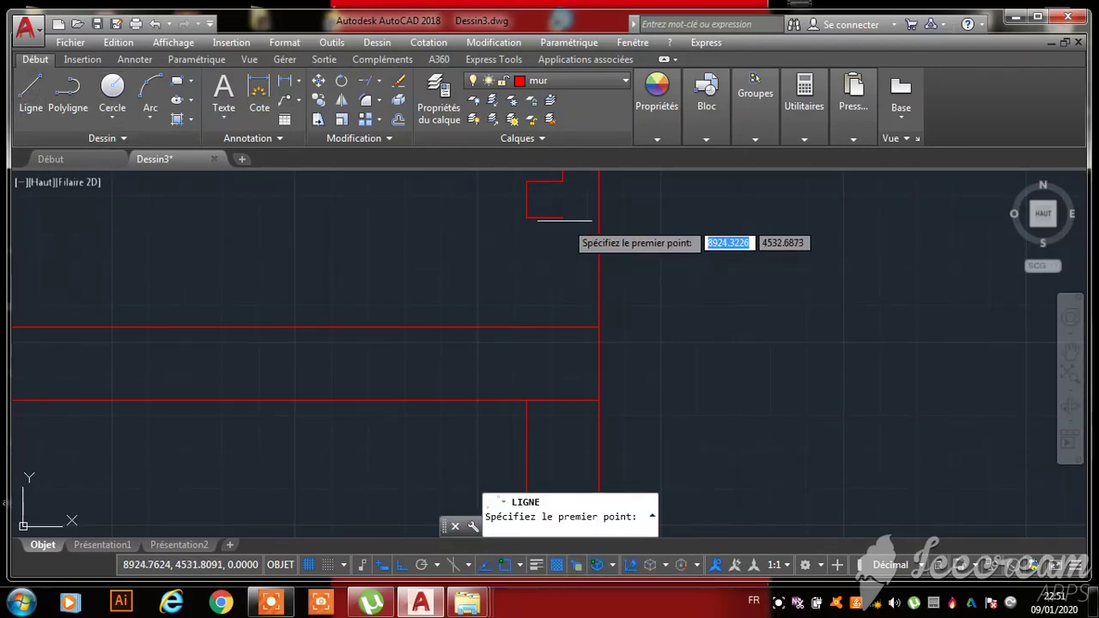
click(563, 217)
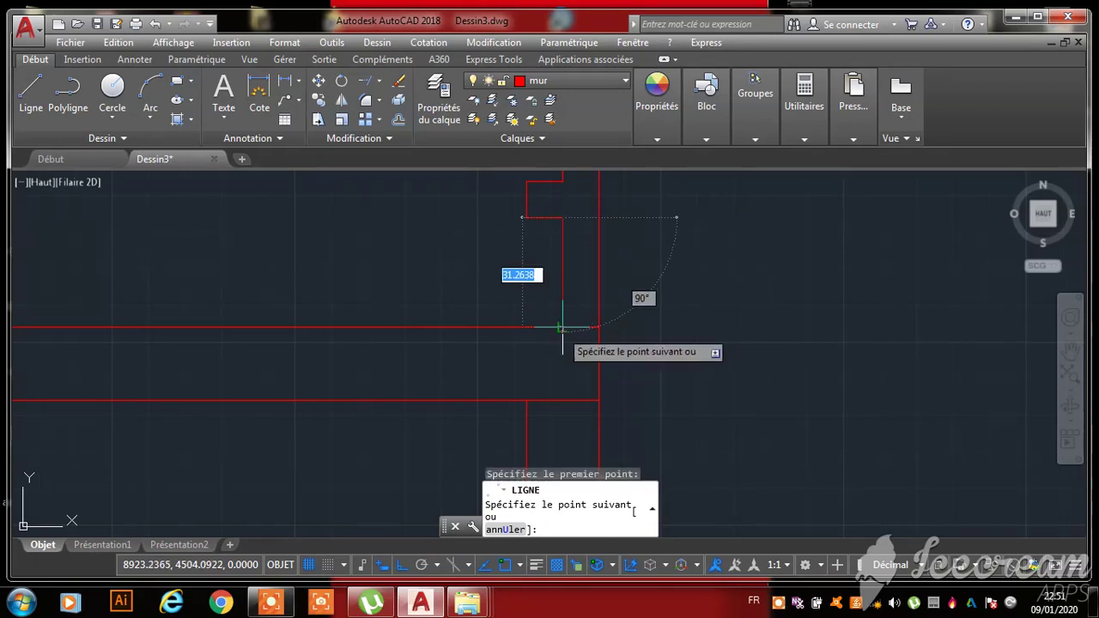
click(563, 327)
key(Escape)
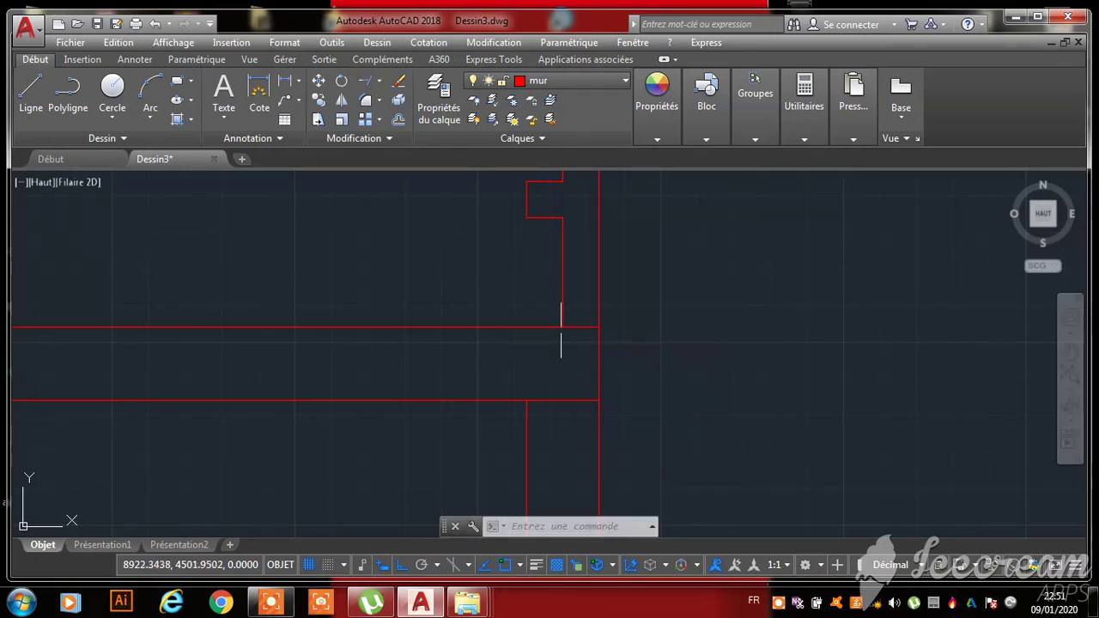
- Draw a diagonal line from the left end of the parapet's top line to the outer corner of the step below
scroll(548, 206, down, 3)
scroll(550, 208, up, 8)
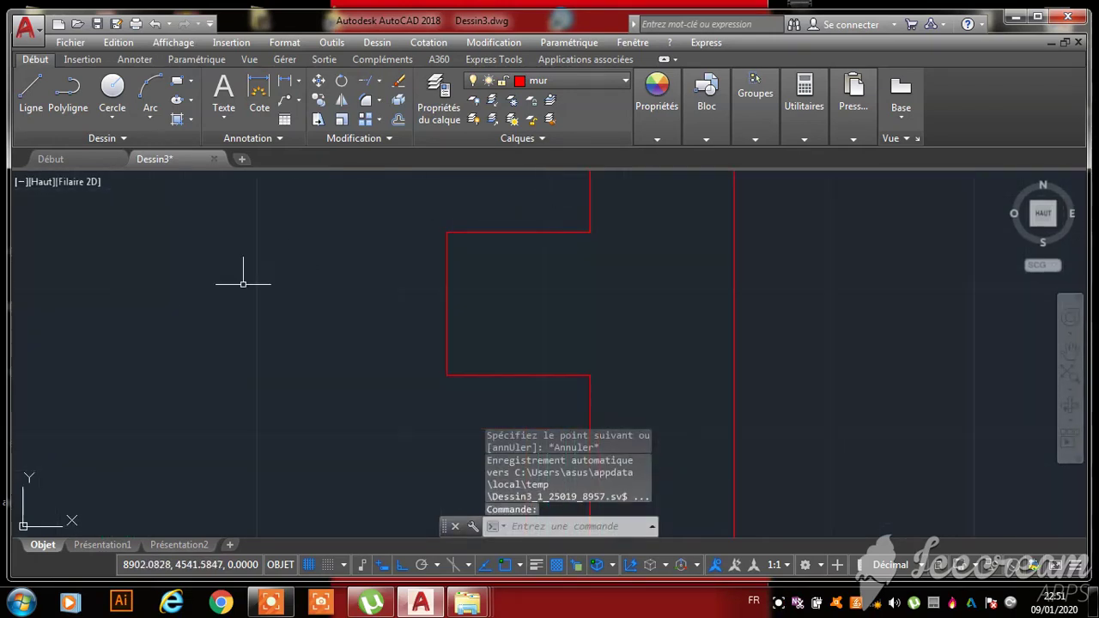
click(34, 92)
scroll(470, 393, down, 6)
scroll(504, 314, up, 6)
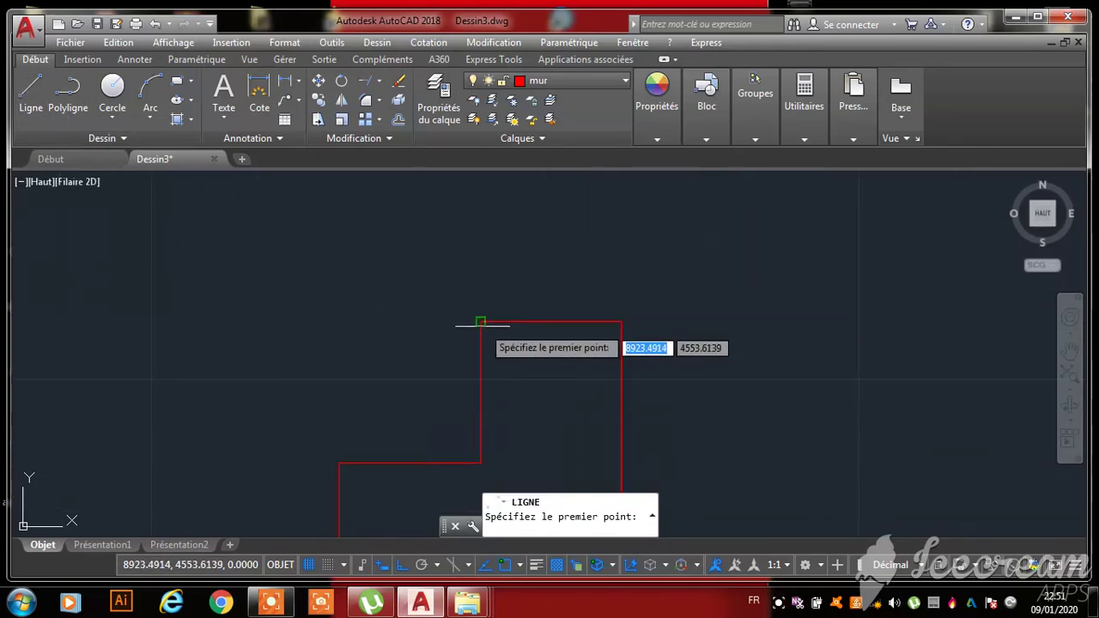
click(479, 321)
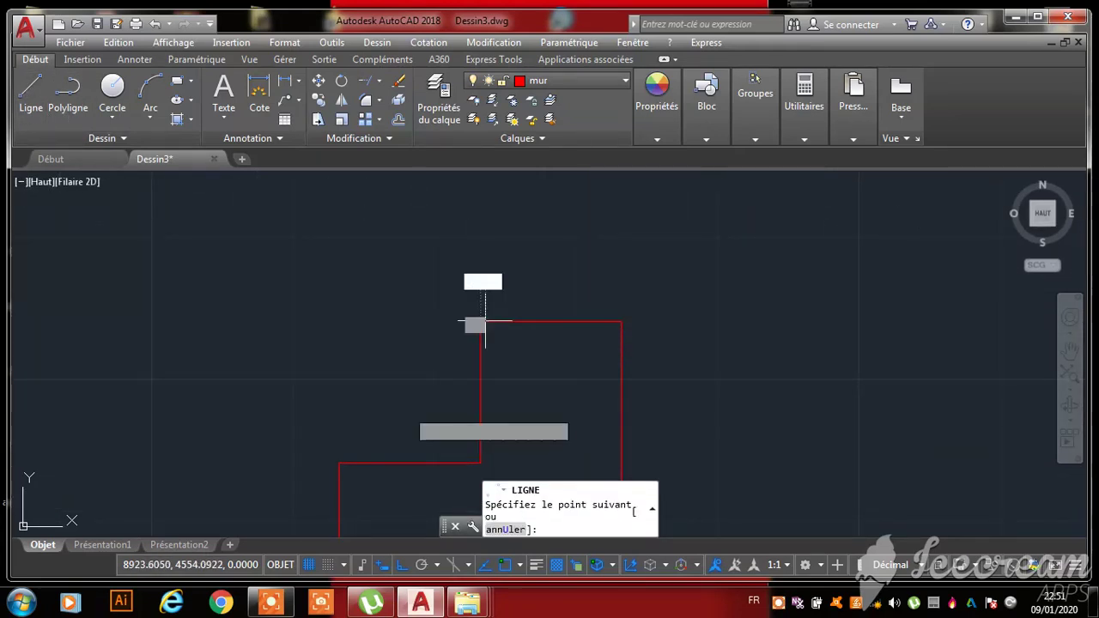
click(336, 455)
key(Escape)
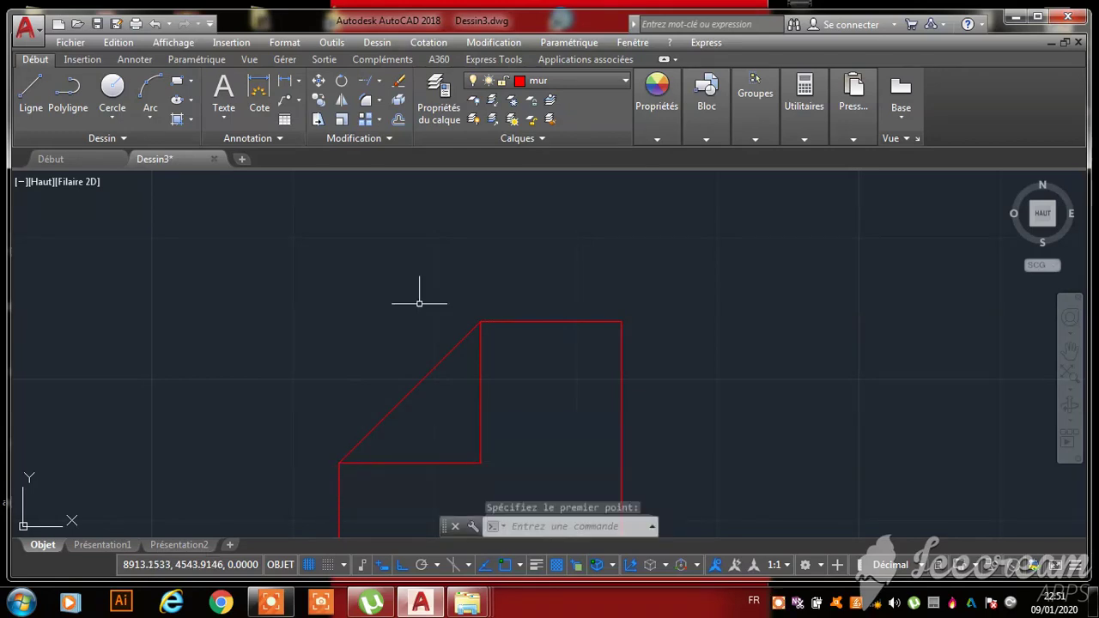
- Erase the vertical and horizontal segments enclosed by the parapet's new diagonal
scroll(427, 243, down, 5)
scroll(426, 242, up, 5)
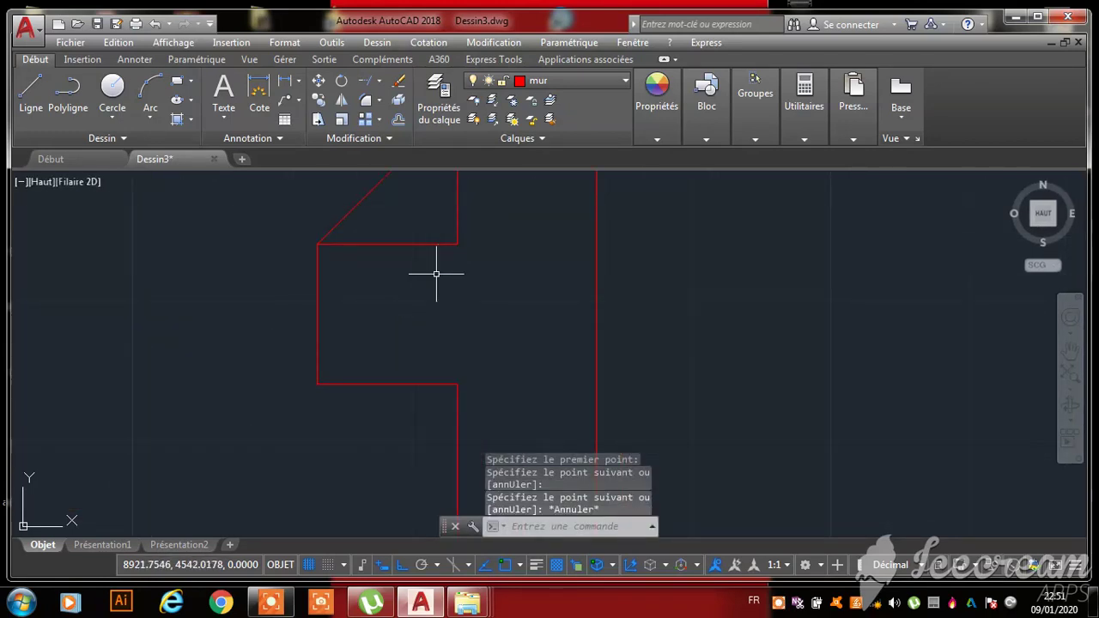
click(472, 214)
click(424, 276)
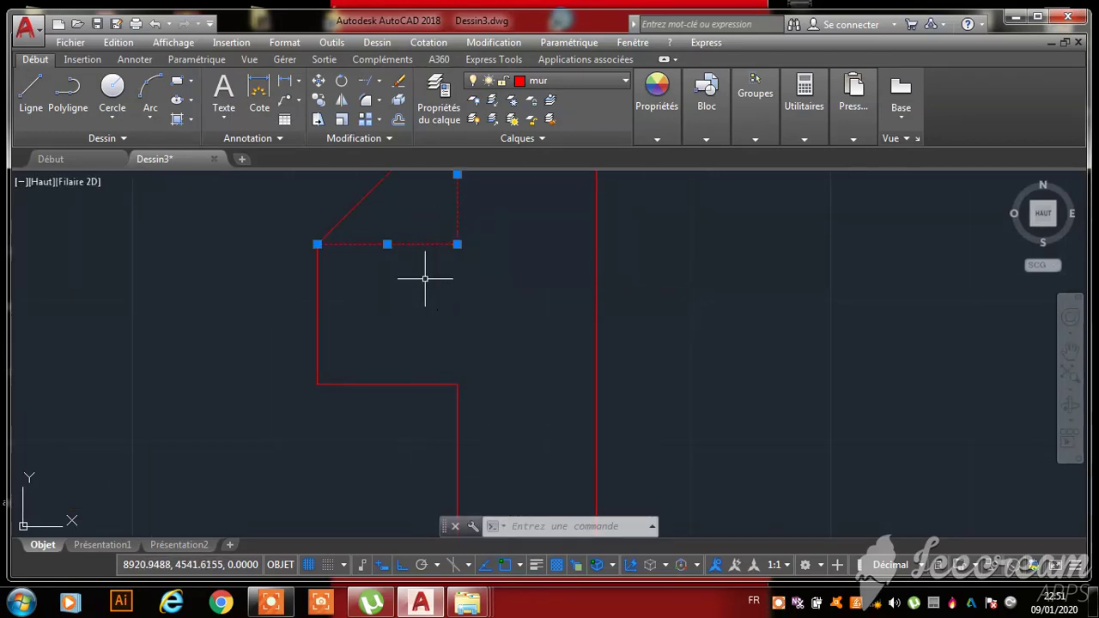
right_click(455, 273)
click(492, 314)
click(492, 314)
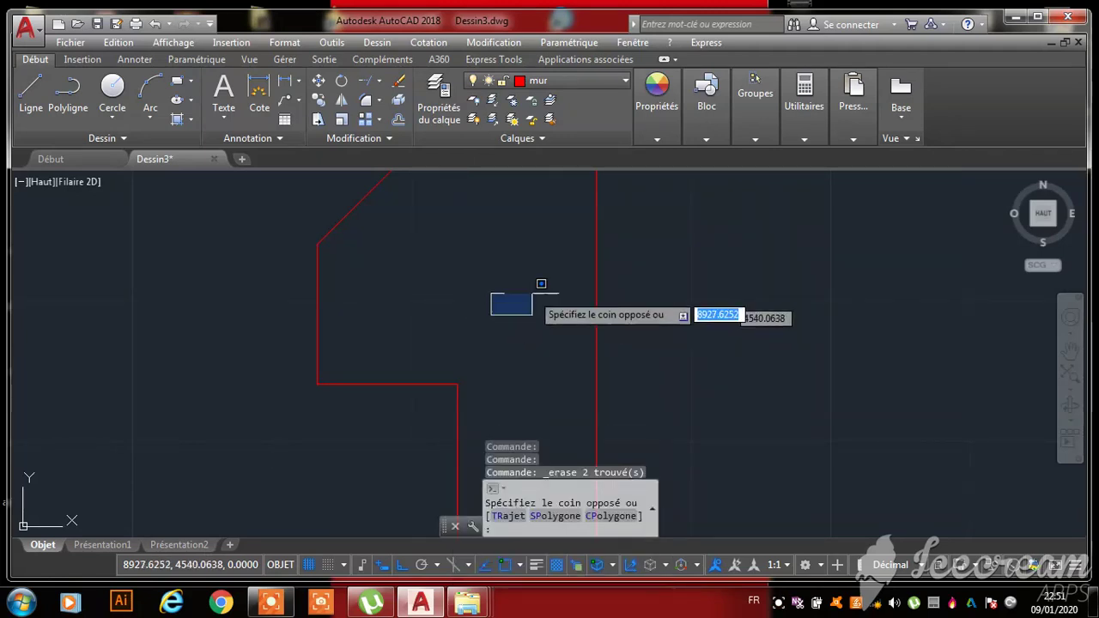
scroll(538, 291, down, 5)
key(Escape)
key(Escape)
key(Escape)
scroll(507, 253, down, 3)
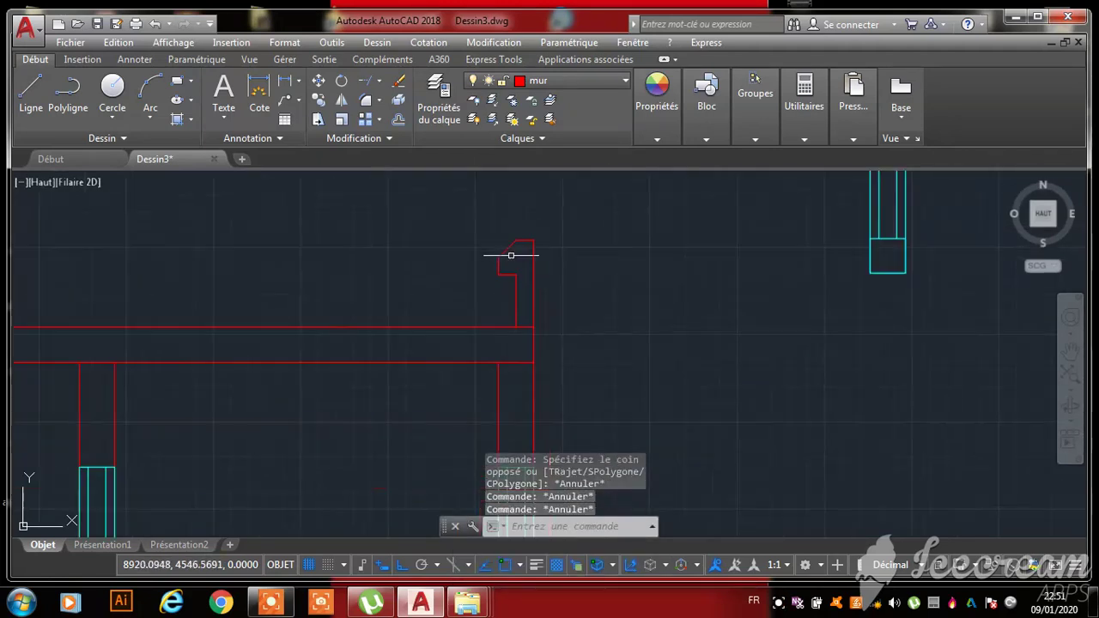
- Mirror the whole parapet profile about a vertical axis through the midpoint of the roof slab, keeping the original
scroll(564, 263, up, 4)
scroll(556, 258, down, 1)
click(590, 220)
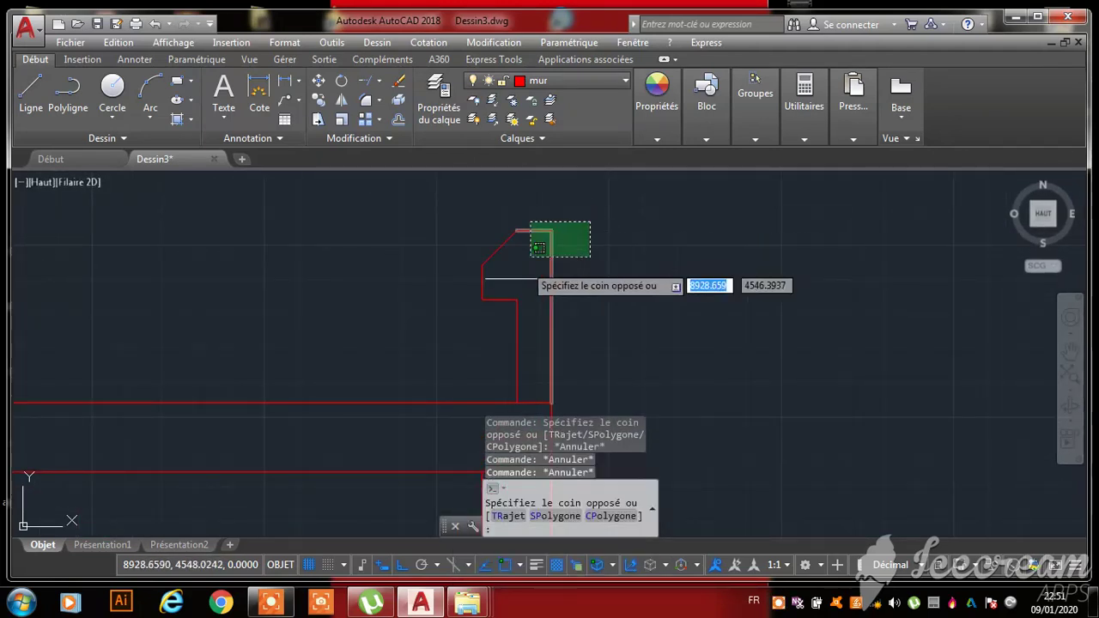
click(467, 373)
scroll(719, 340, down, 2)
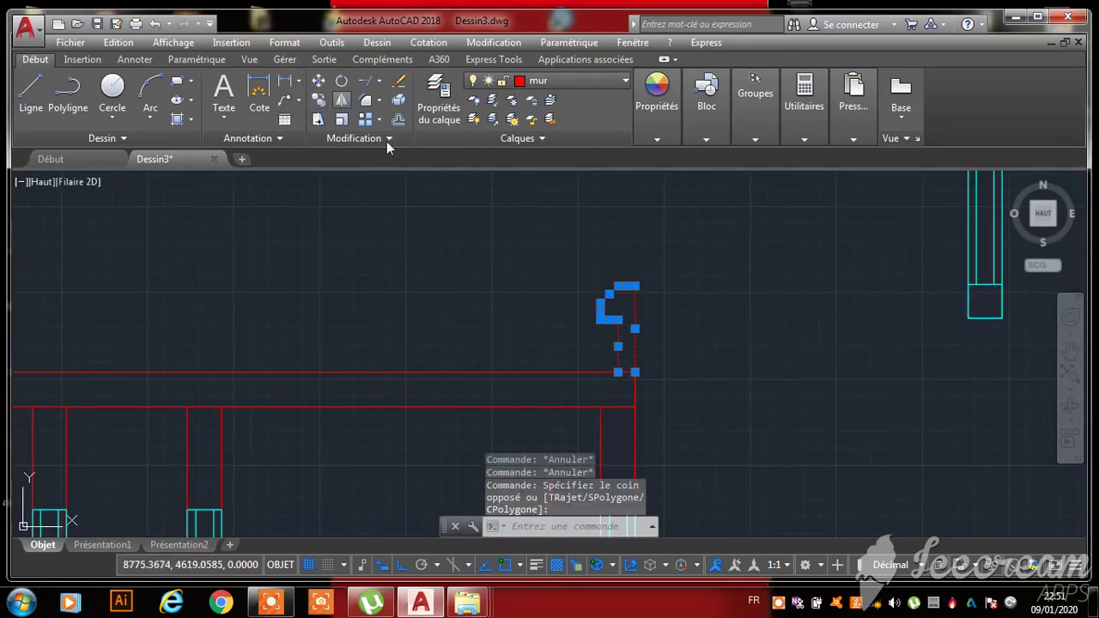
click(341, 100)
scroll(422, 289, down, 2)
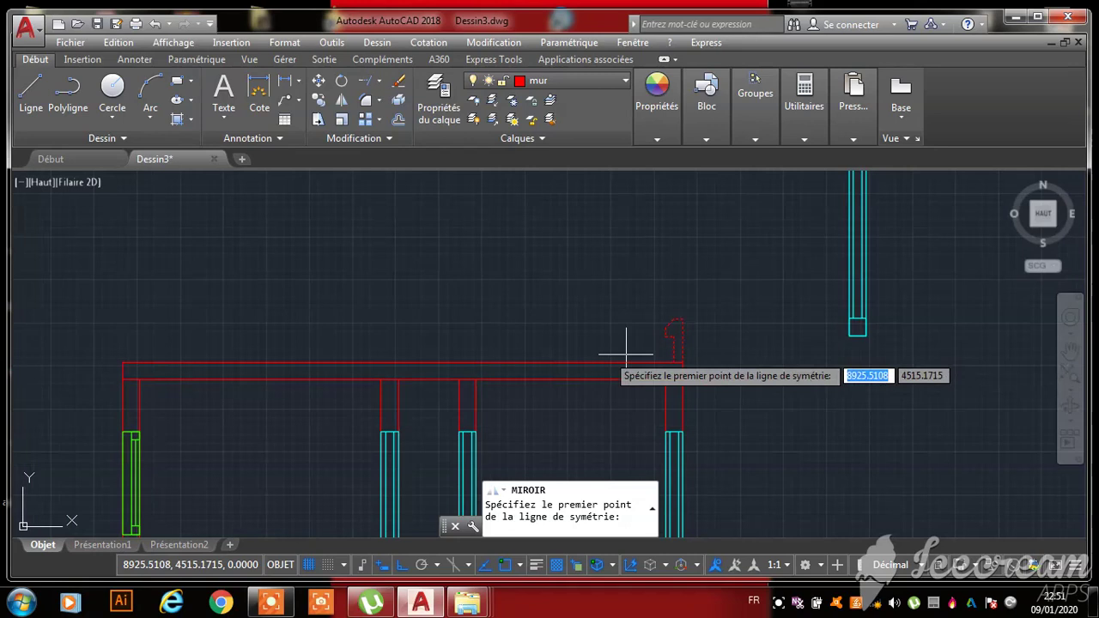
click(403, 364)
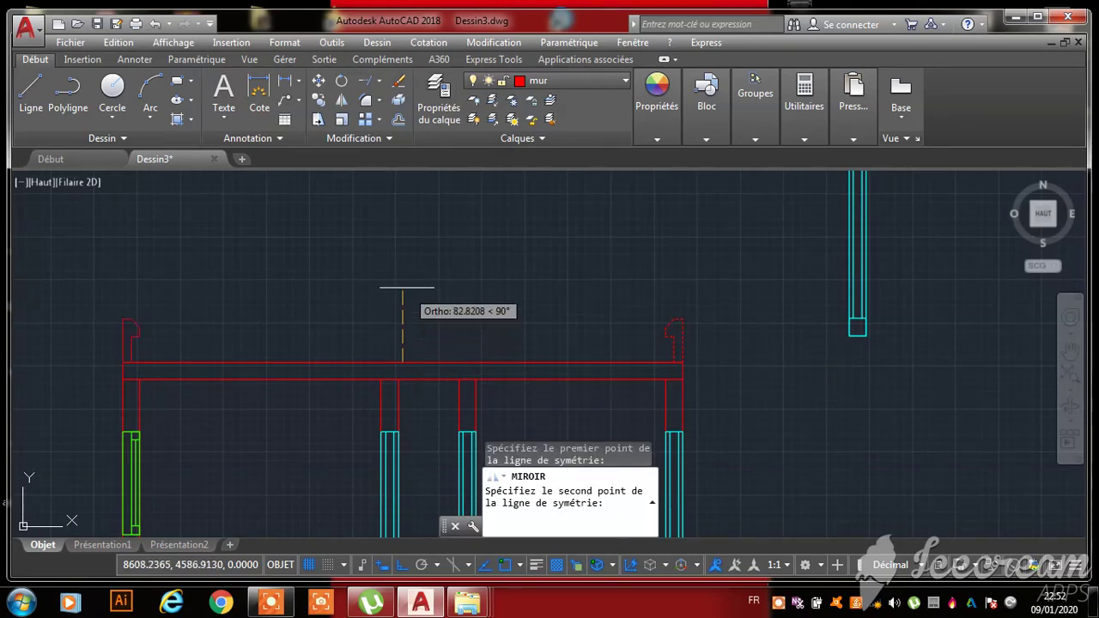
click(402, 289)
click(437, 344)
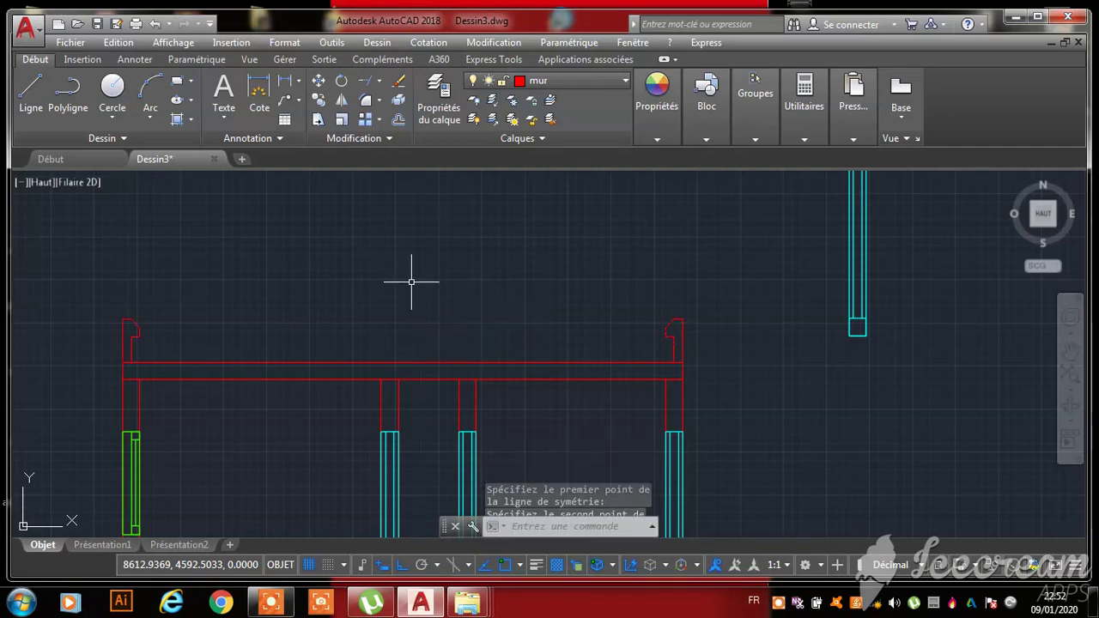
- On the les axes layer, draw a horizontal line joining the inner ends of the two parapets' top edges
scroll(404, 261, down, 3)
click(569, 81)
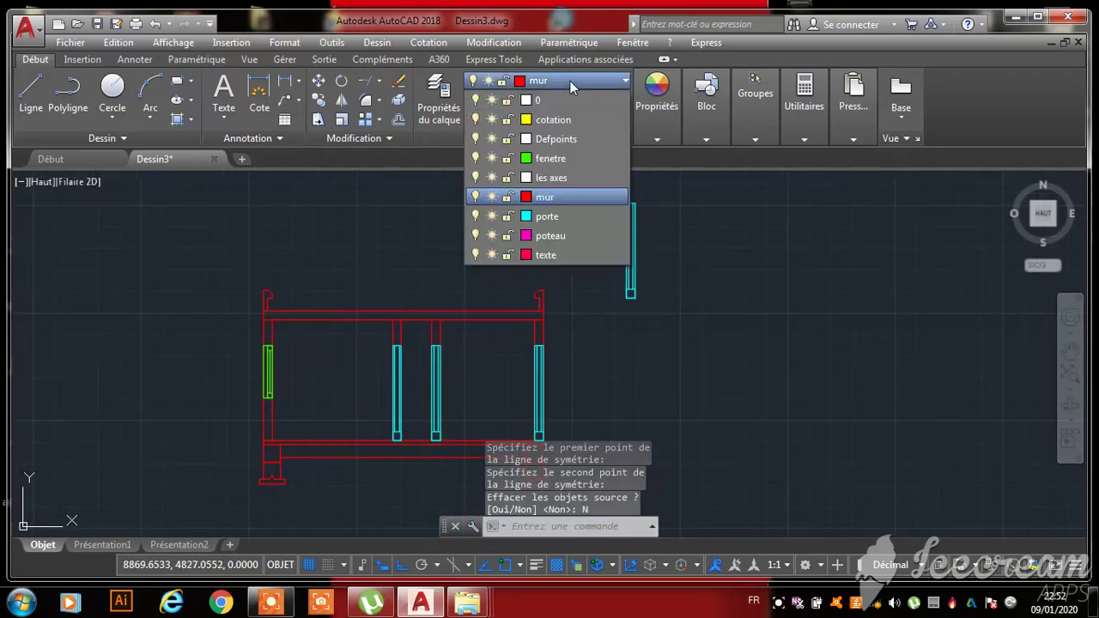
click(554, 179)
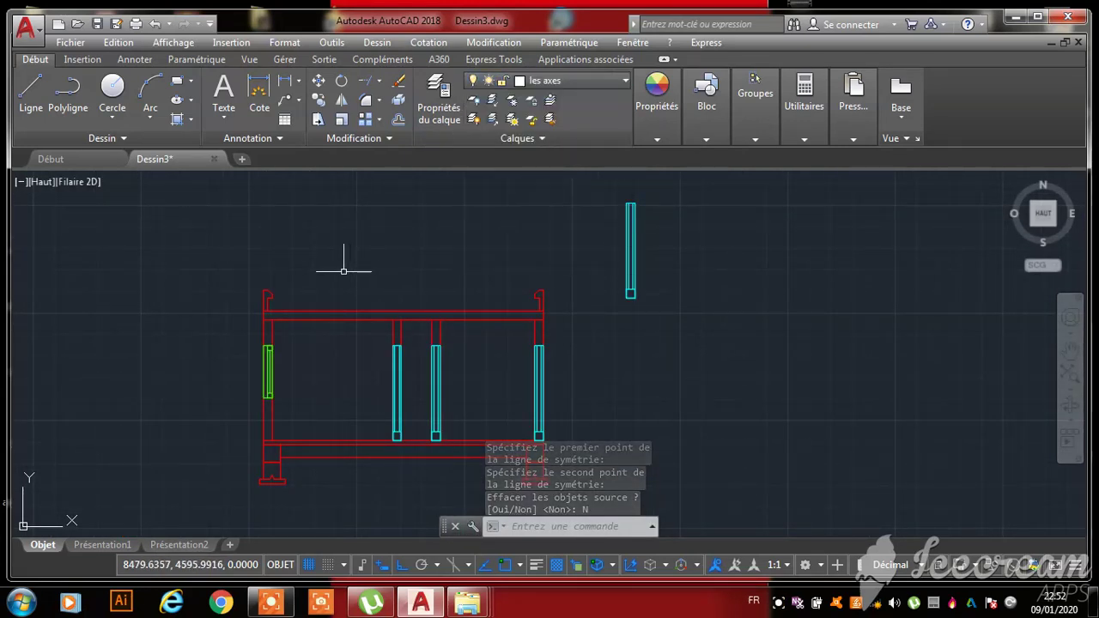
scroll(343, 252, up, 3)
click(31, 93)
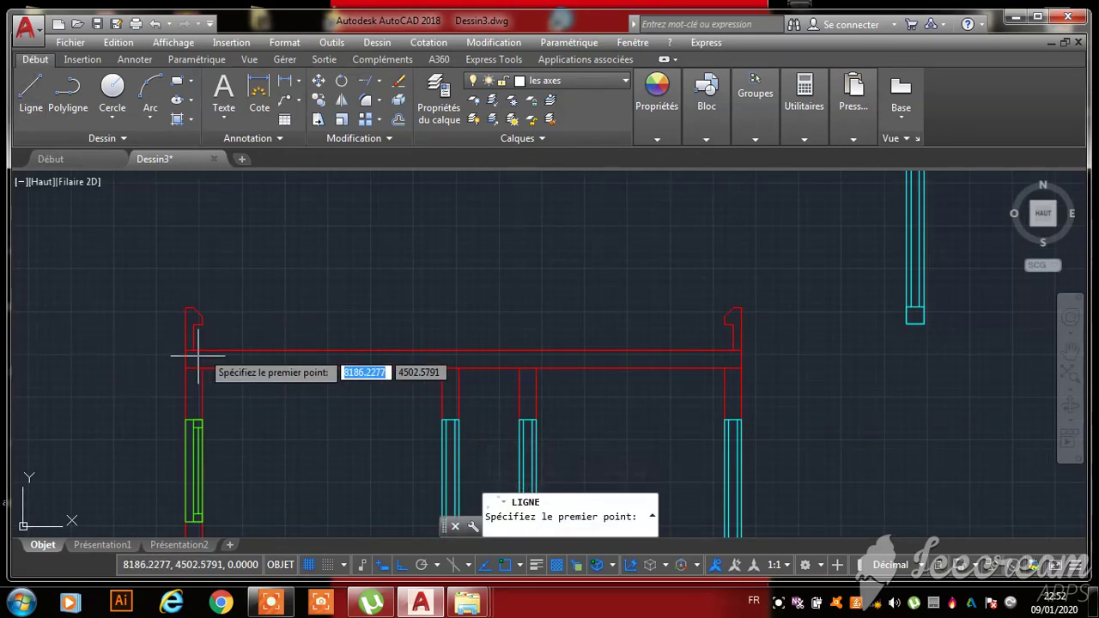
scroll(183, 351, up, 3)
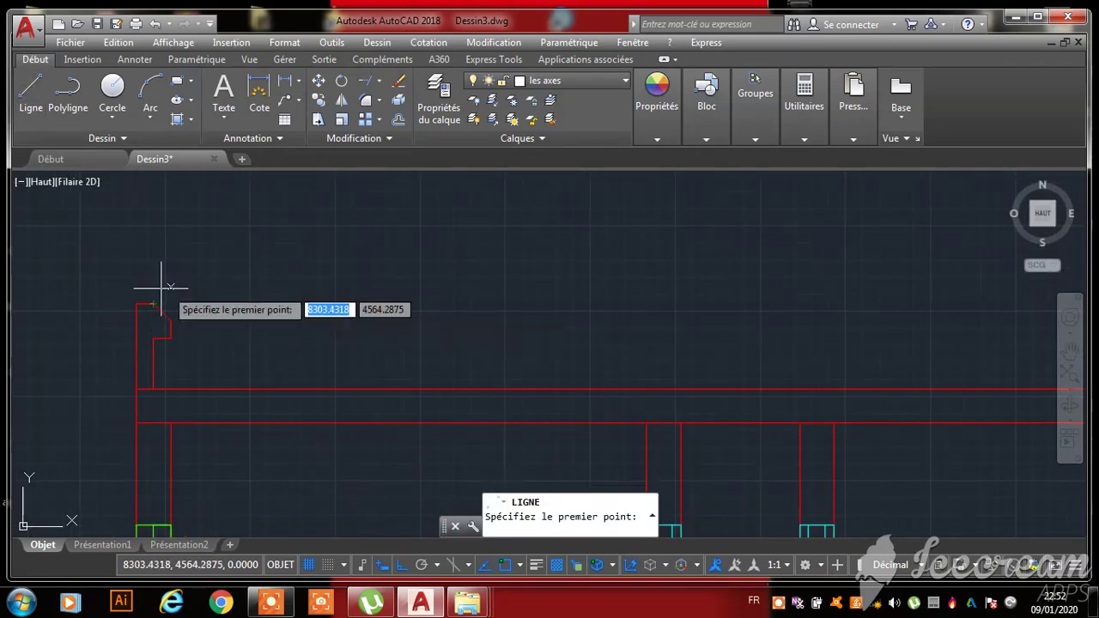
scroll(115, 299, down, 2)
scroll(138, 317, up, 4)
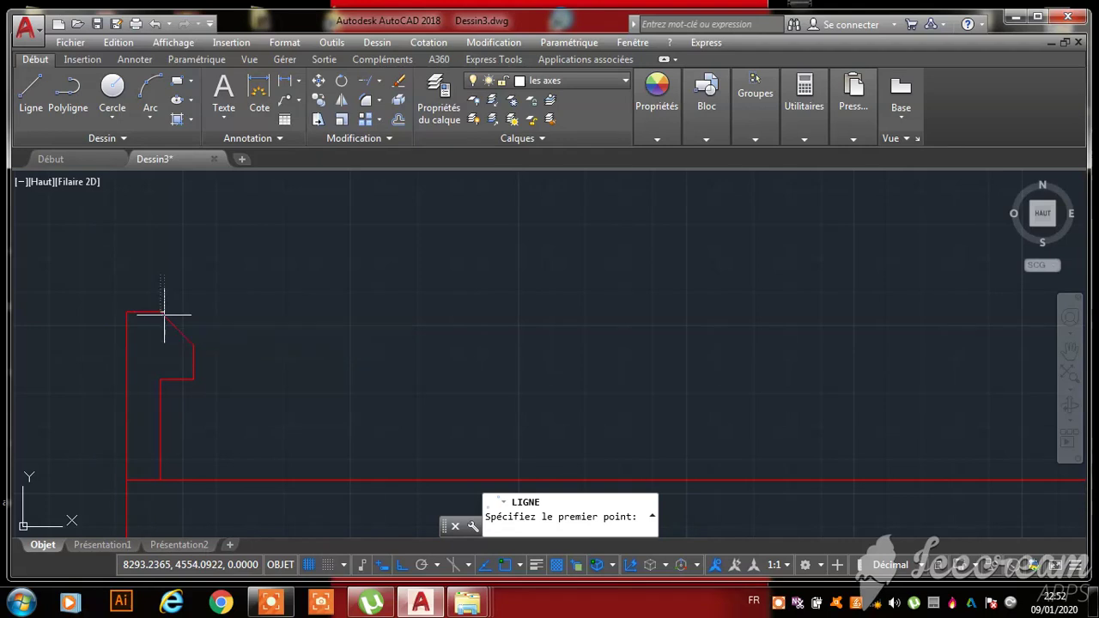
click(160, 312)
scroll(144, 312, down, 3)
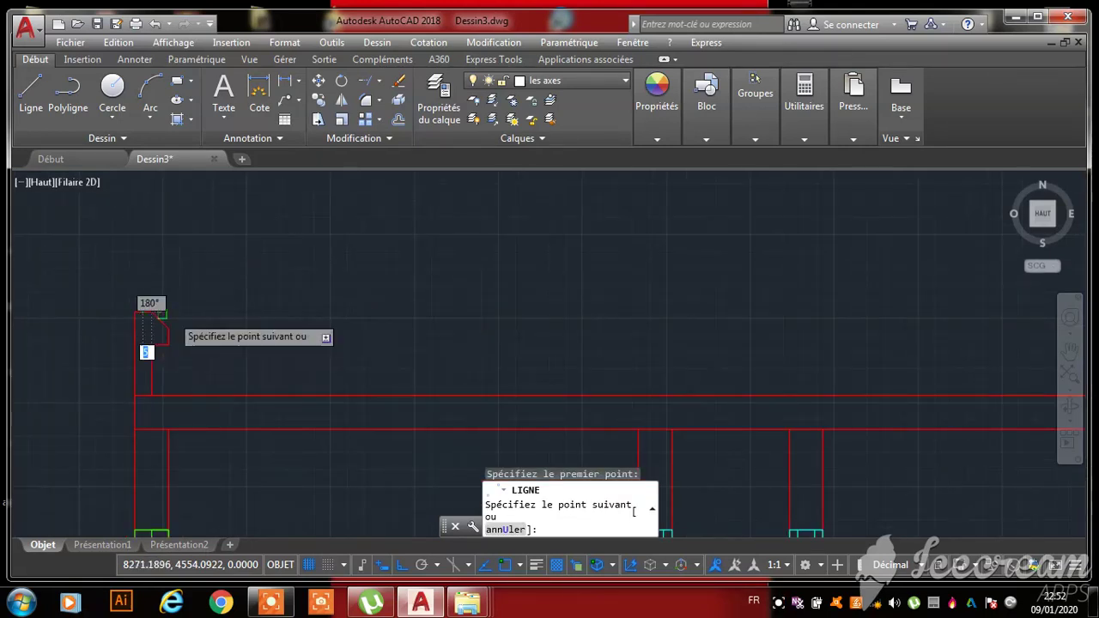
scroll(168, 315, down, 5)
scroll(363, 323, up, 4)
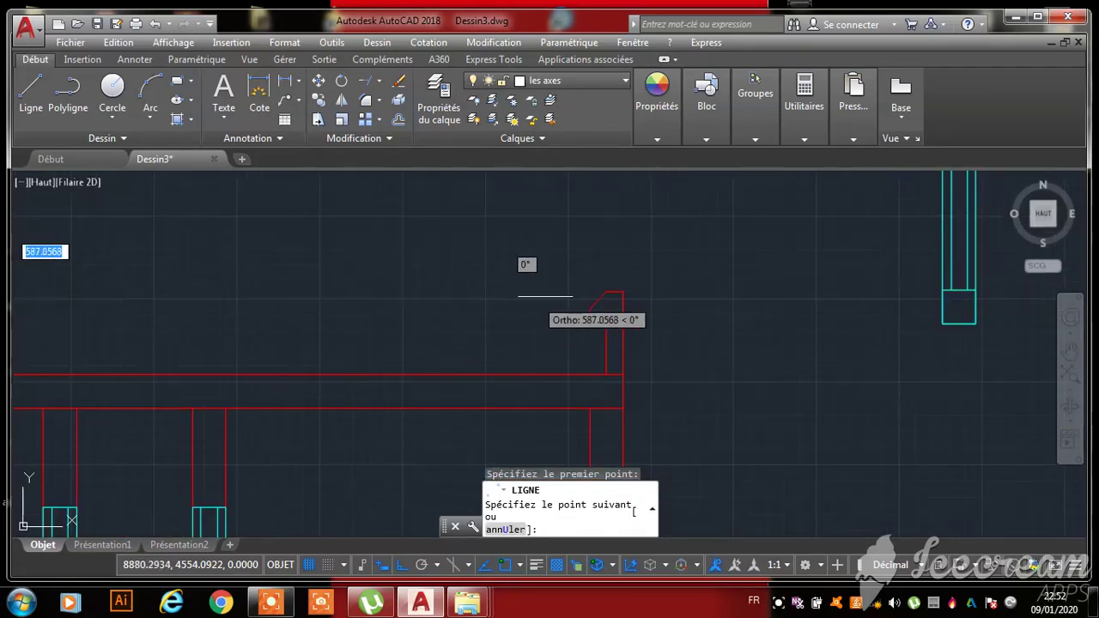
click(606, 291)
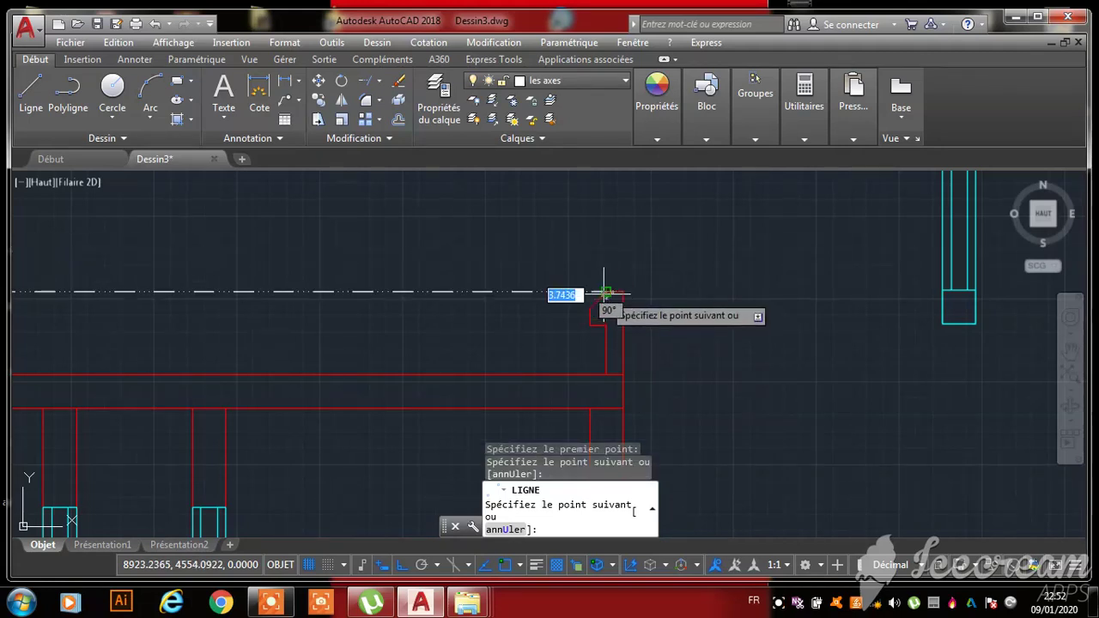
key(Escape)
- Draw a horizontal line joining the lower ends of the two parapets' diagonals
scroll(647, 294, down, 3)
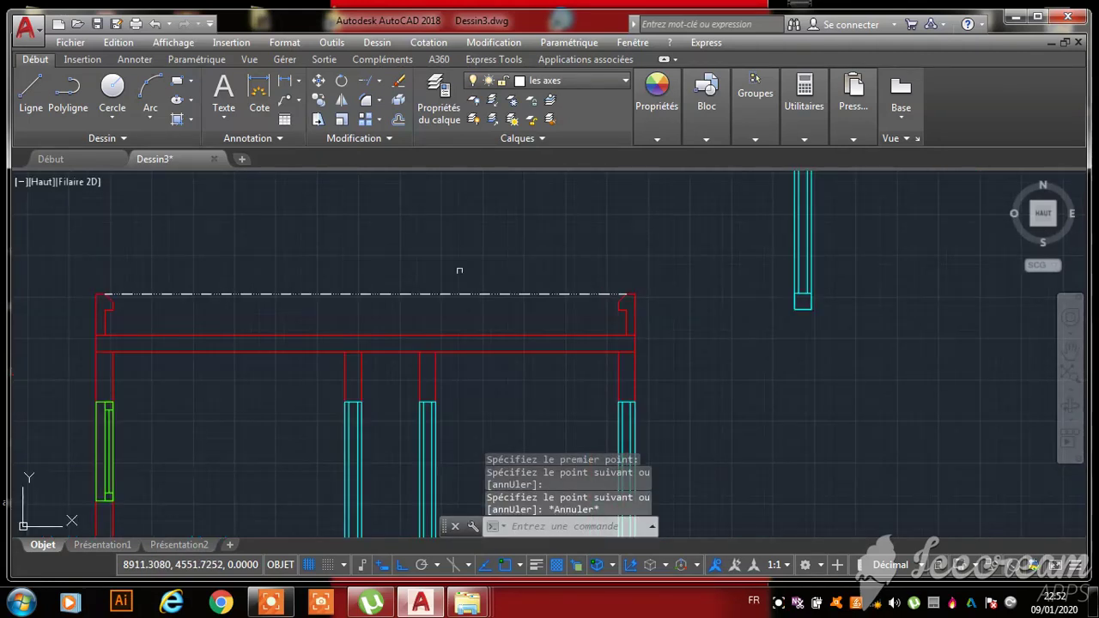
click(34, 101)
scroll(642, 294, up, 6)
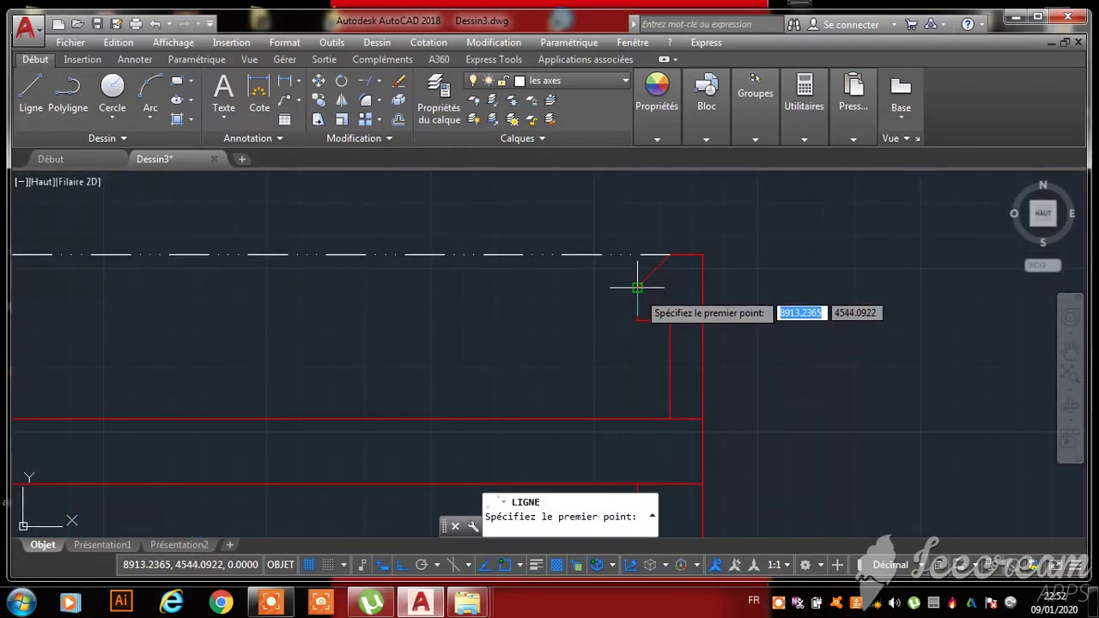
click(640, 287)
scroll(804, 297, down, 2)
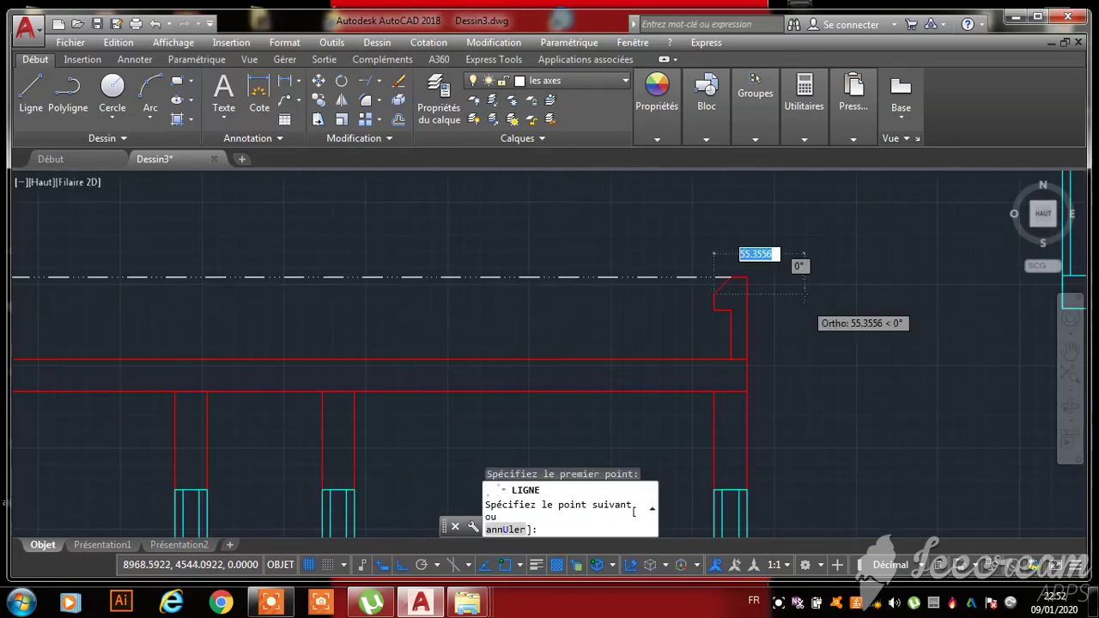
scroll(772, 296, down, 3)
scroll(249, 296, up, 4)
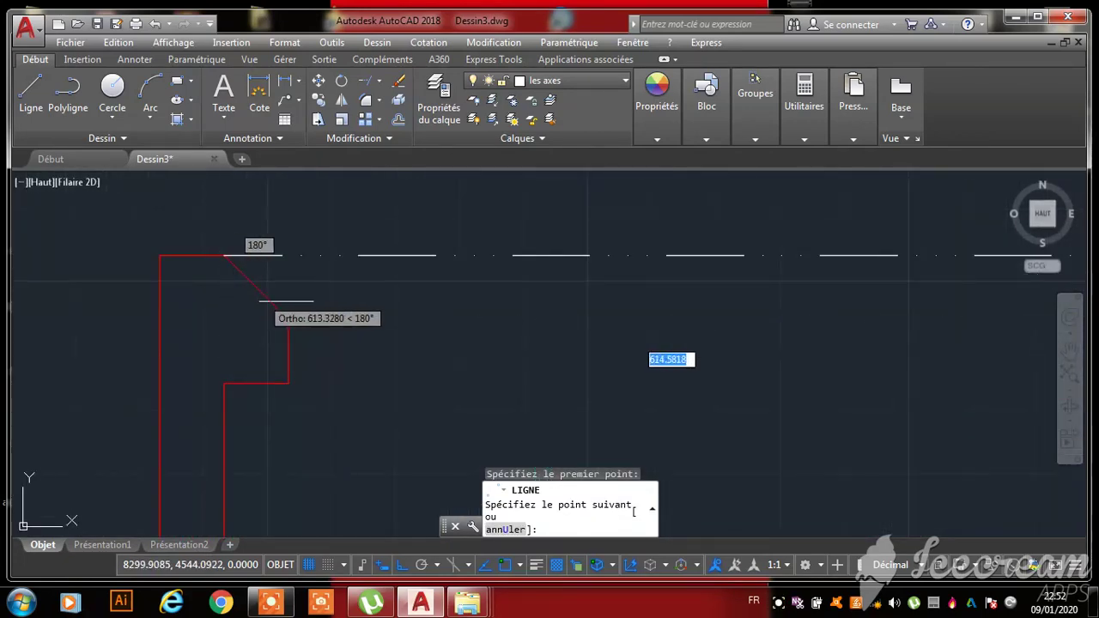
click(288, 318)
key(Escape)
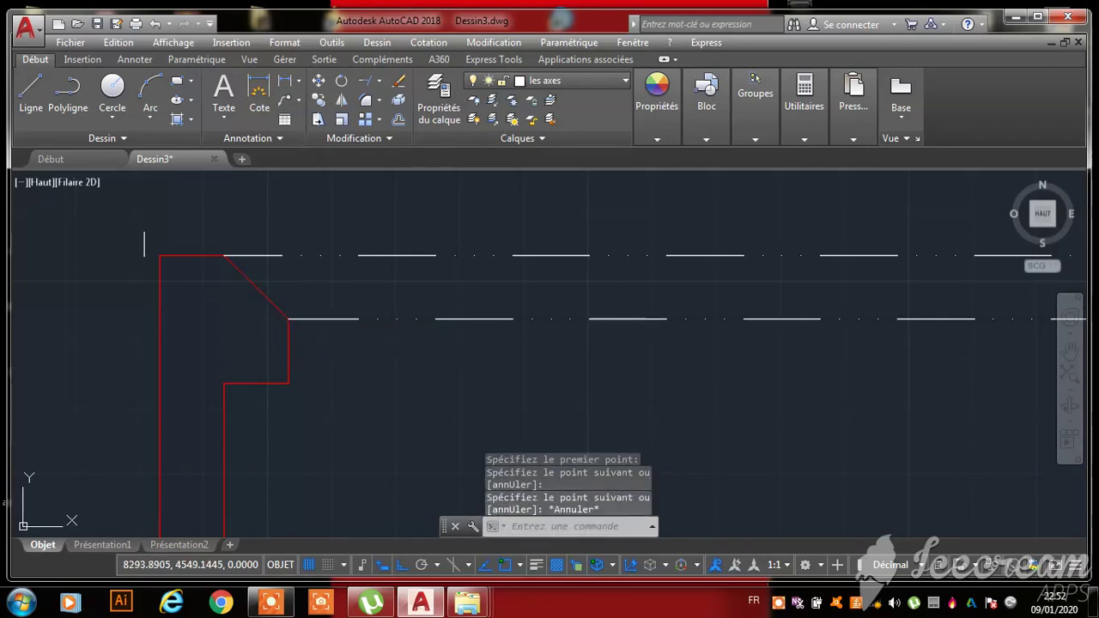
- Draw a horizontal line joining the lower outer corners of the two parapets' projecting steps
click(30, 90)
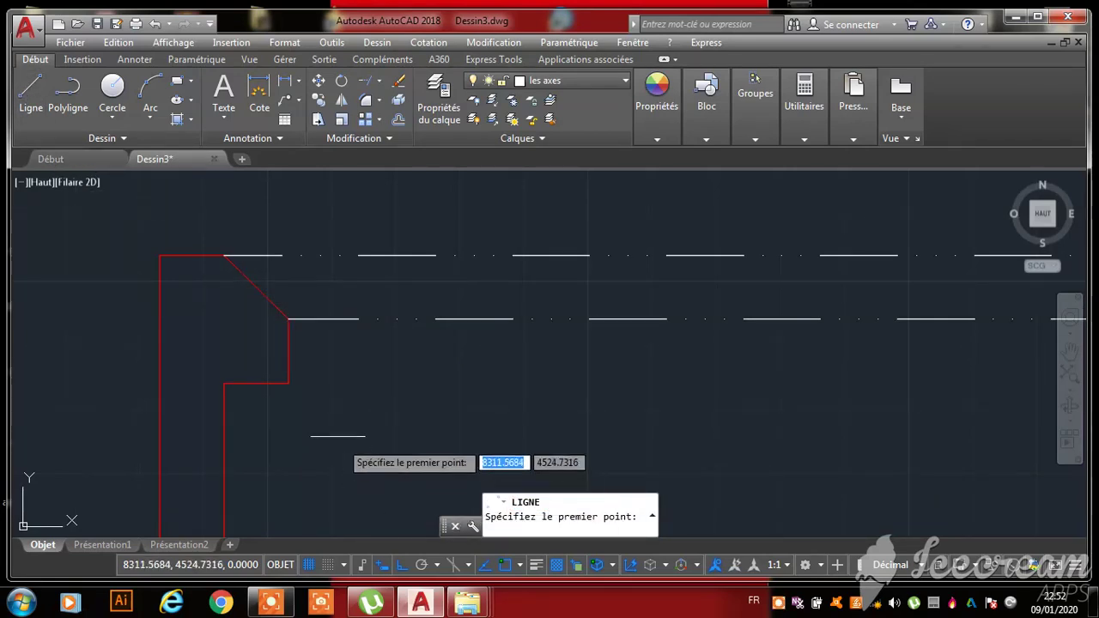
click(288, 383)
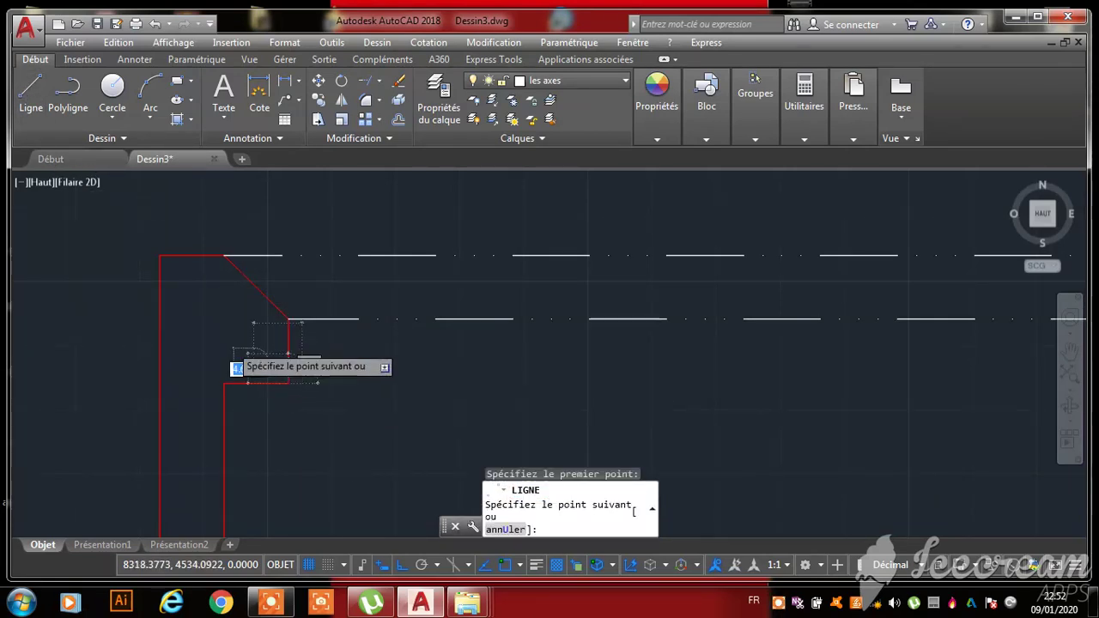
scroll(231, 352, up, 3)
scroll(202, 348, down, 3)
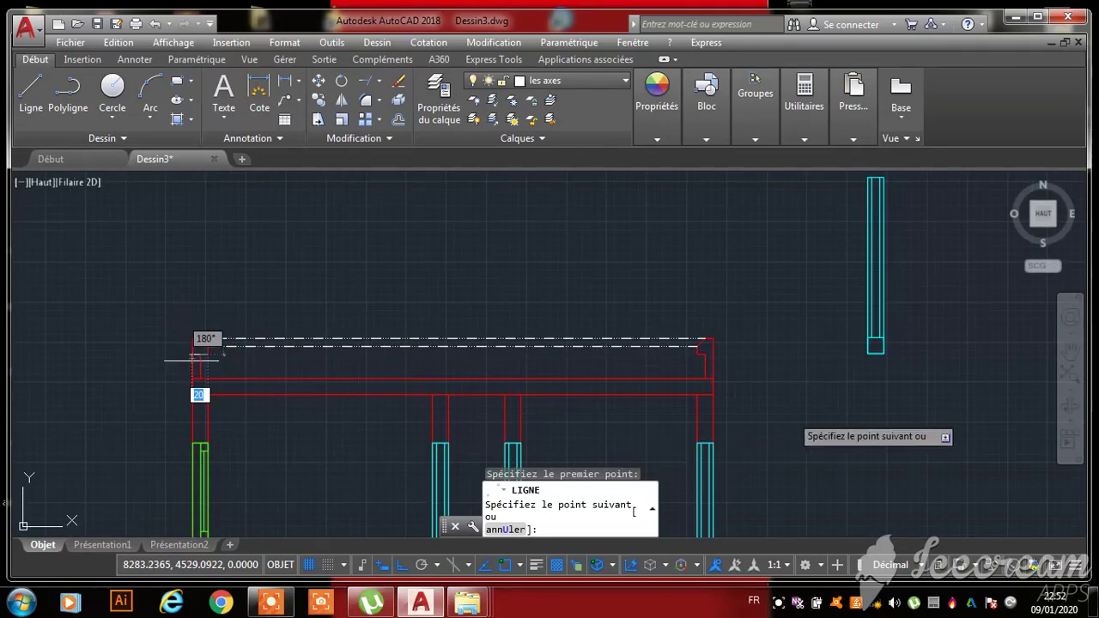
scroll(725, 365, up, 3)
scroll(571, 335, up, 4)
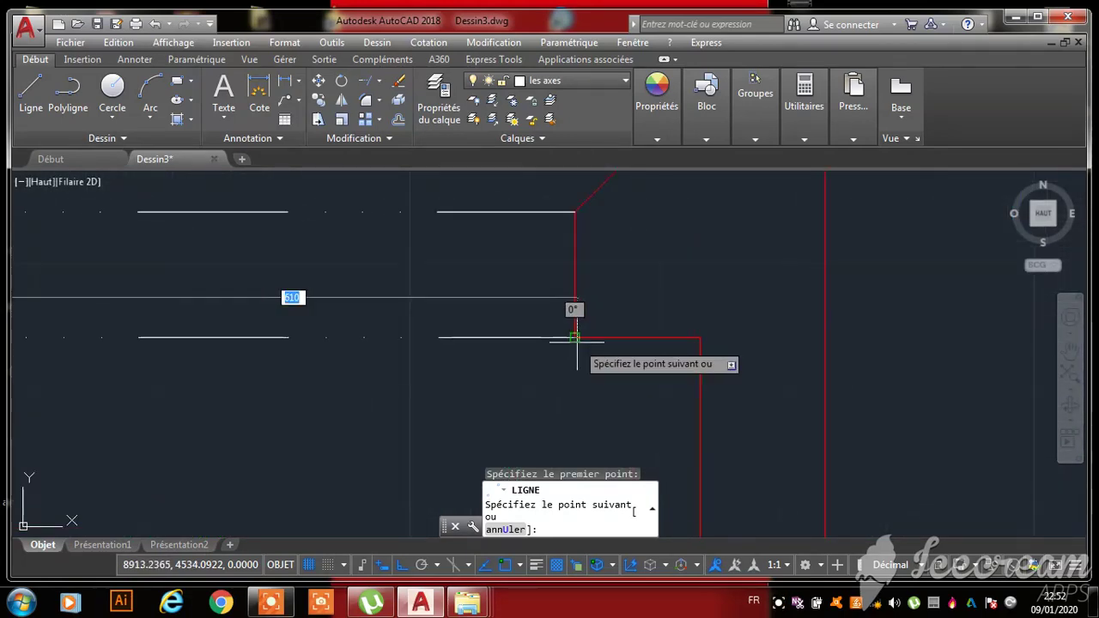
key(Escape)
scroll(642, 367, down, 3)
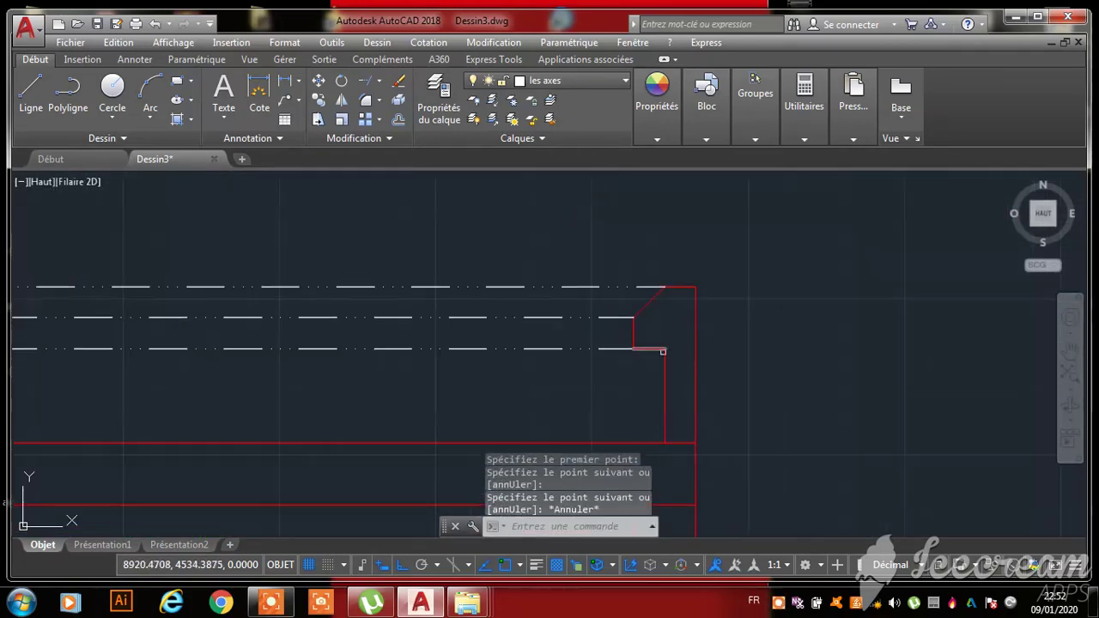
- On the mur layer, draw a line 10 up from the window's upper outer corner and continue it horizontally across the wall thickness
scroll(721, 348, down, 3)
scroll(463, 339, up, 8)
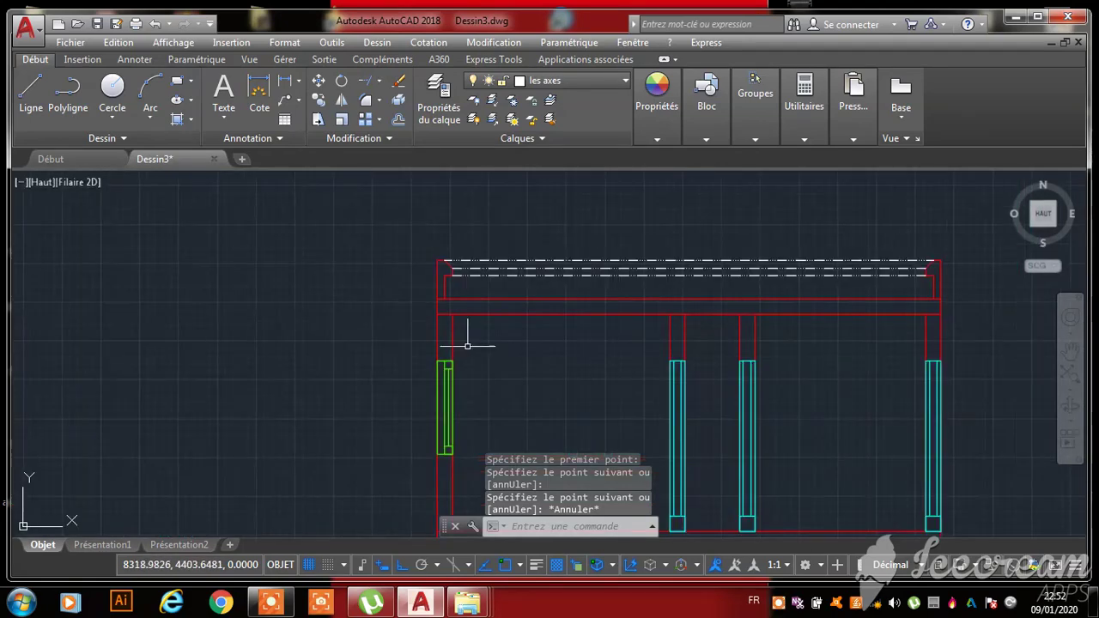
click(556, 89)
click(541, 187)
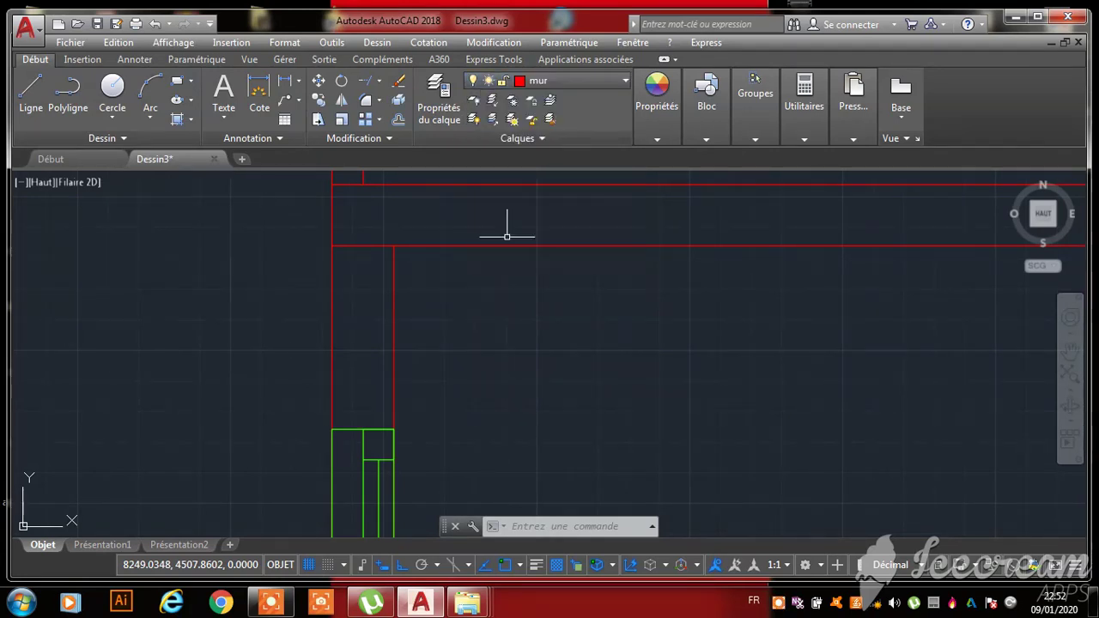
click(30, 90)
scroll(332, 421, up, 3)
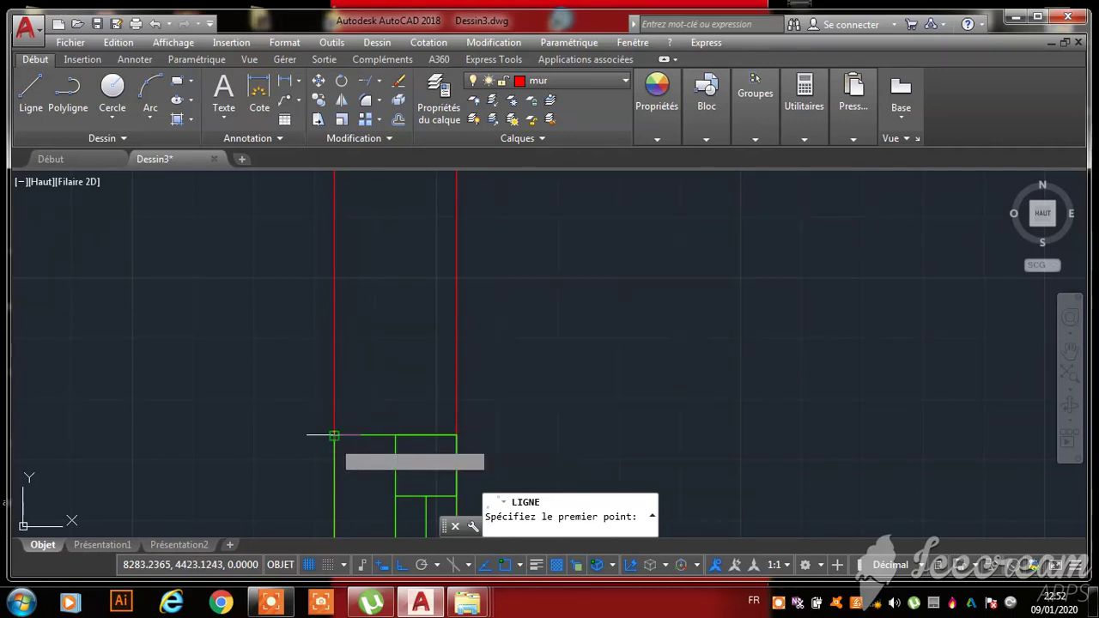
click(333, 436)
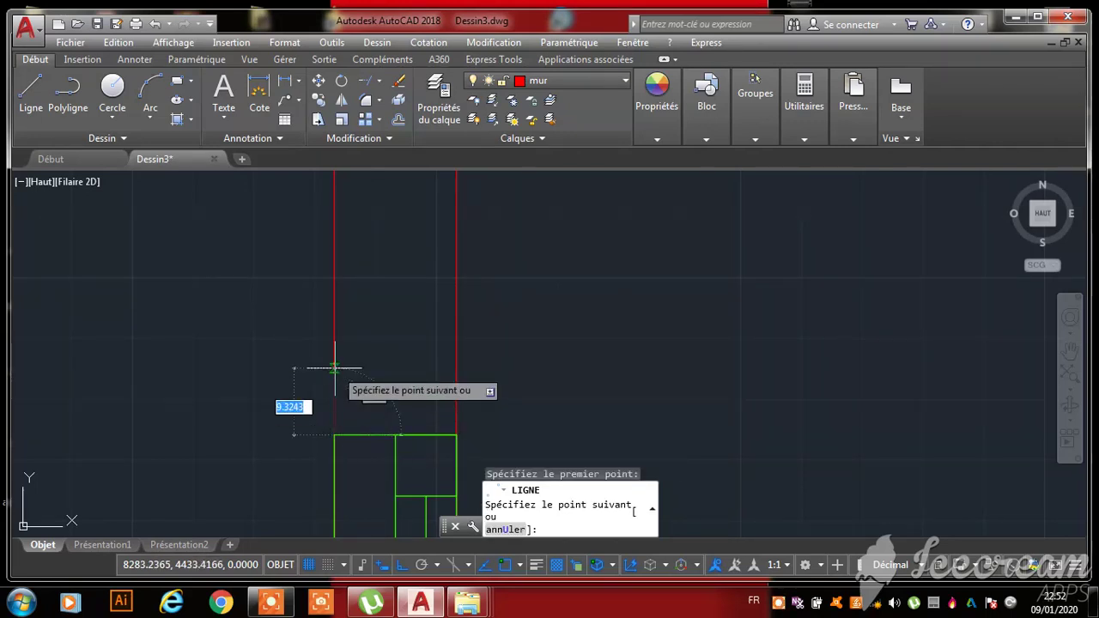
text(10)
key(Return)
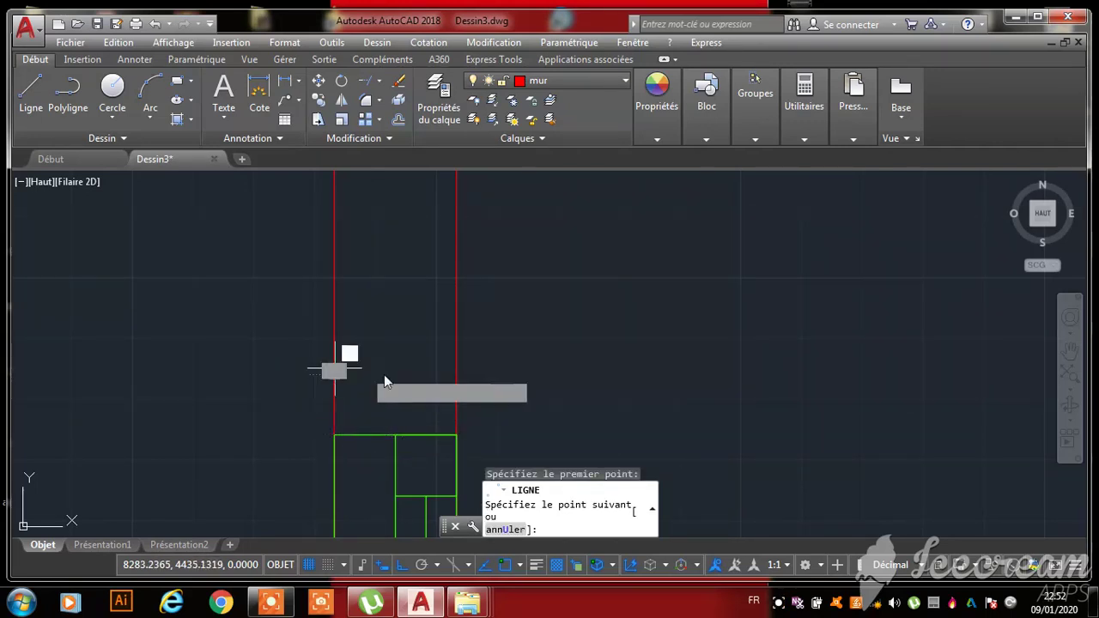
click(456, 374)
key(Escape)
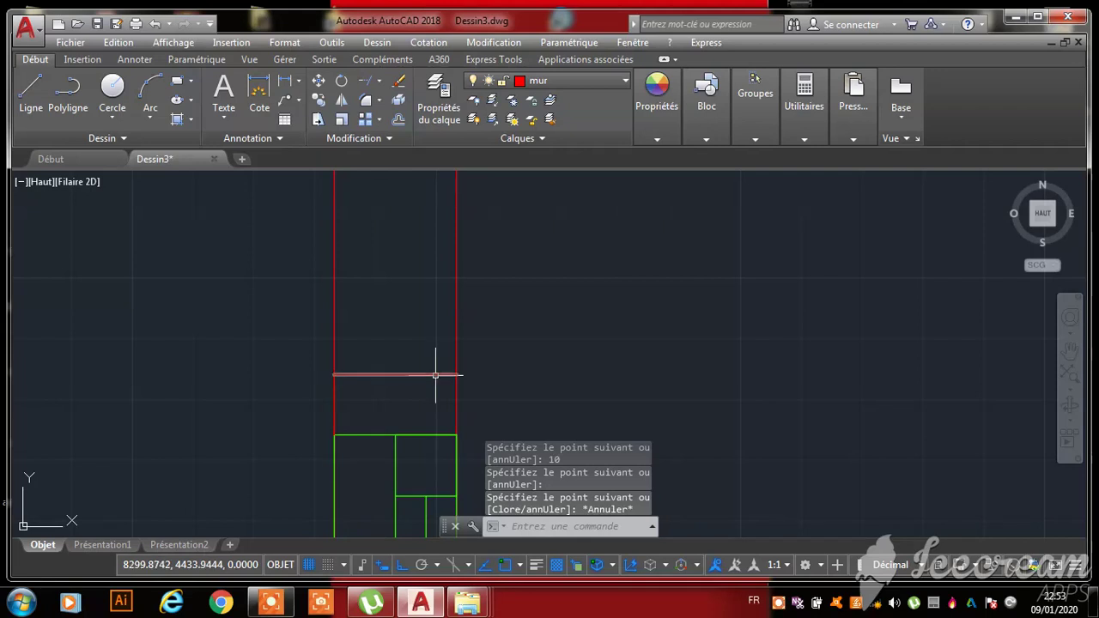
- Draw a lintel rectangle between the new horizontal line and the top of the window, spanning the wall thickness
click(435, 375)
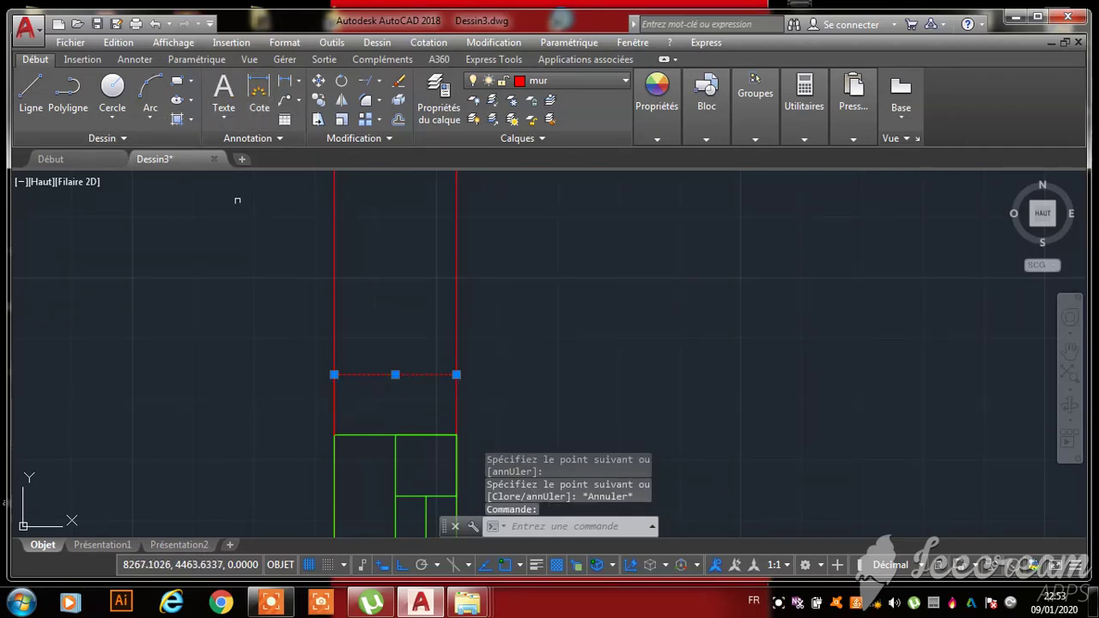
key(Escape)
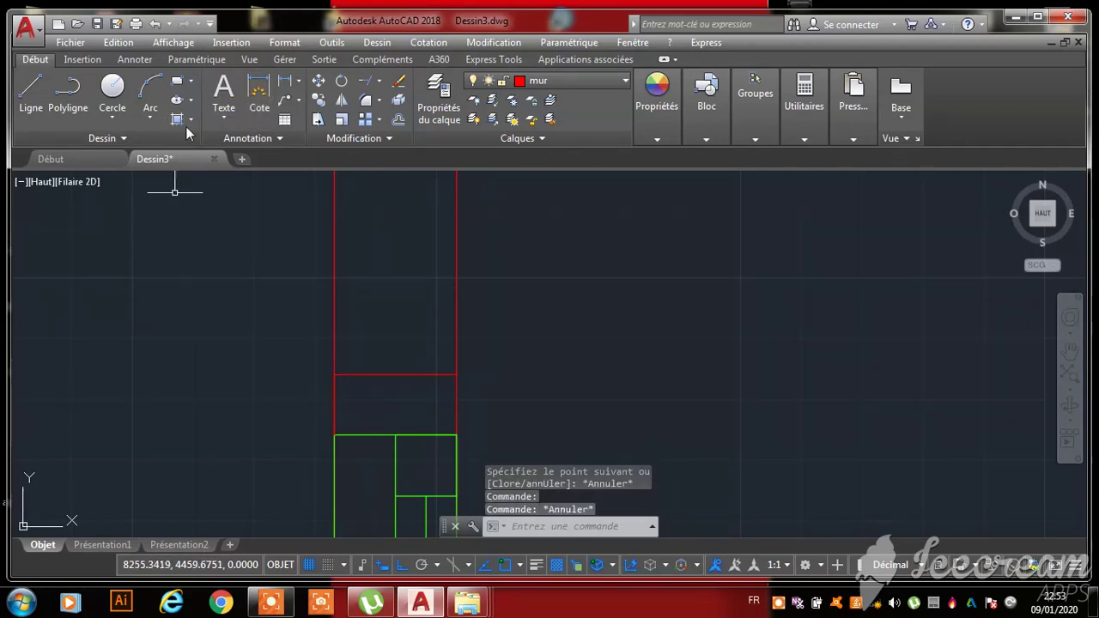
click(178, 81)
click(334, 375)
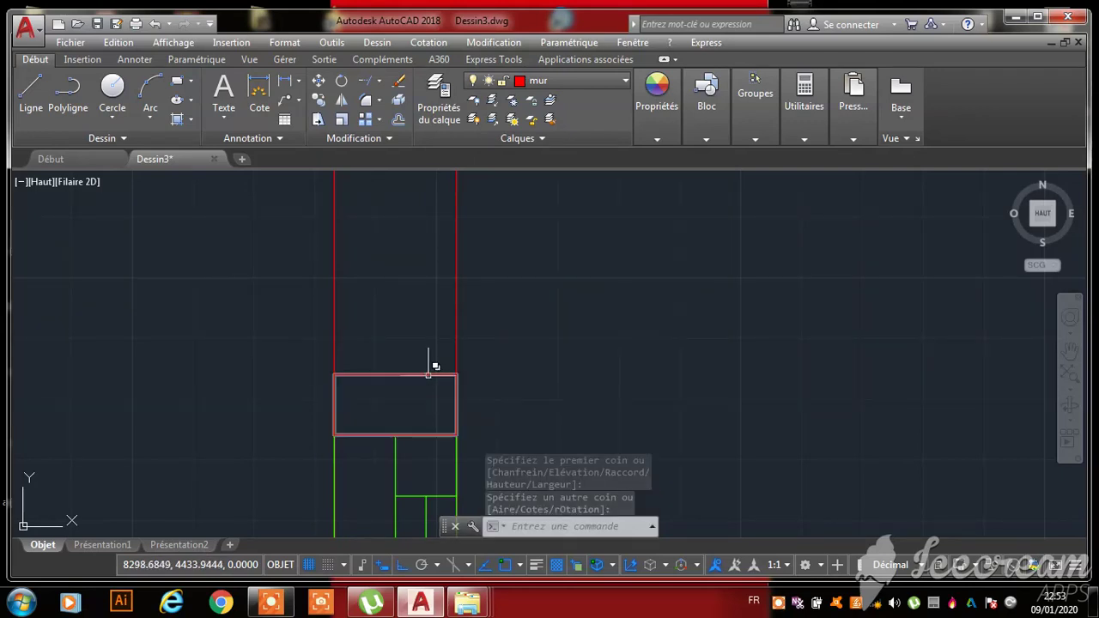
- Copy the lintel rectangle from its upper inner corner to the outer wall above the rightmost door
click(429, 375)
click(429, 375)
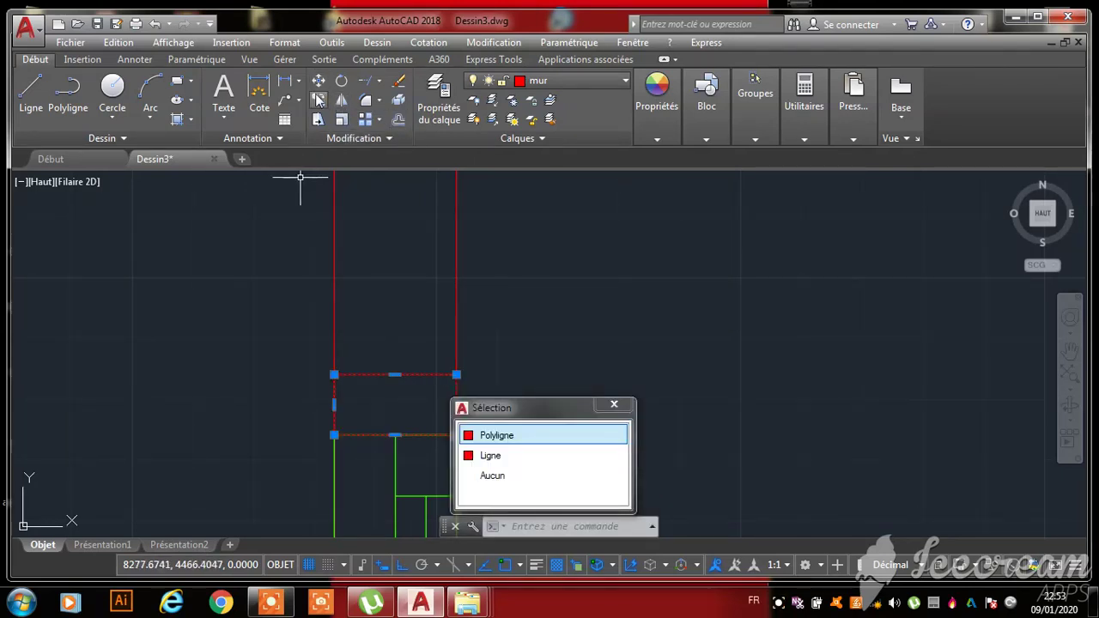
click(318, 100)
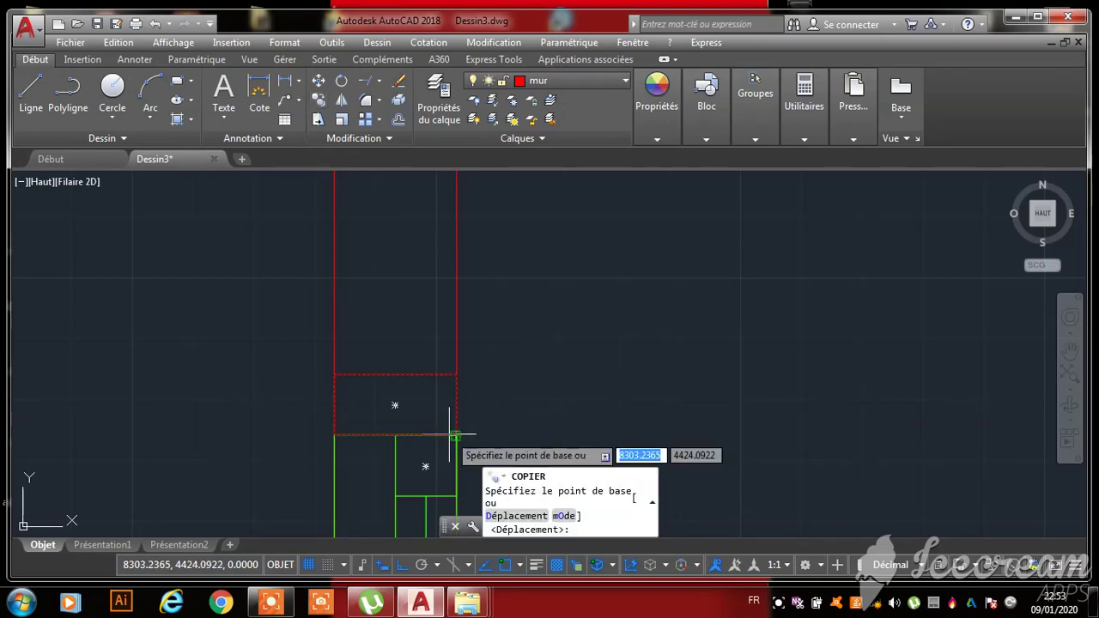
click(456, 375)
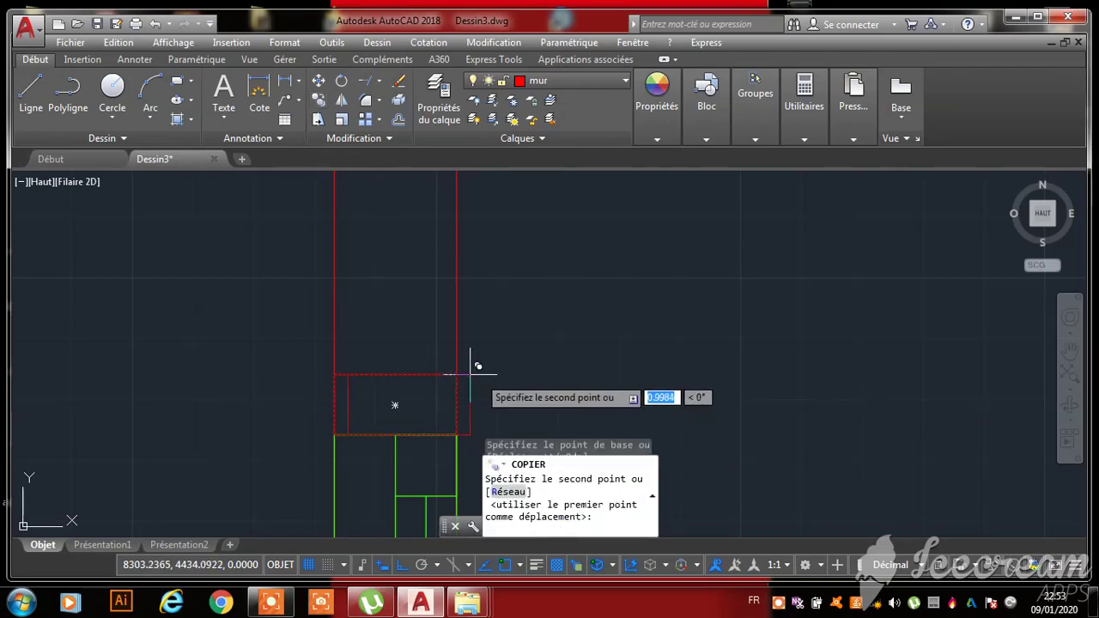
scroll(120, 283, down, 5)
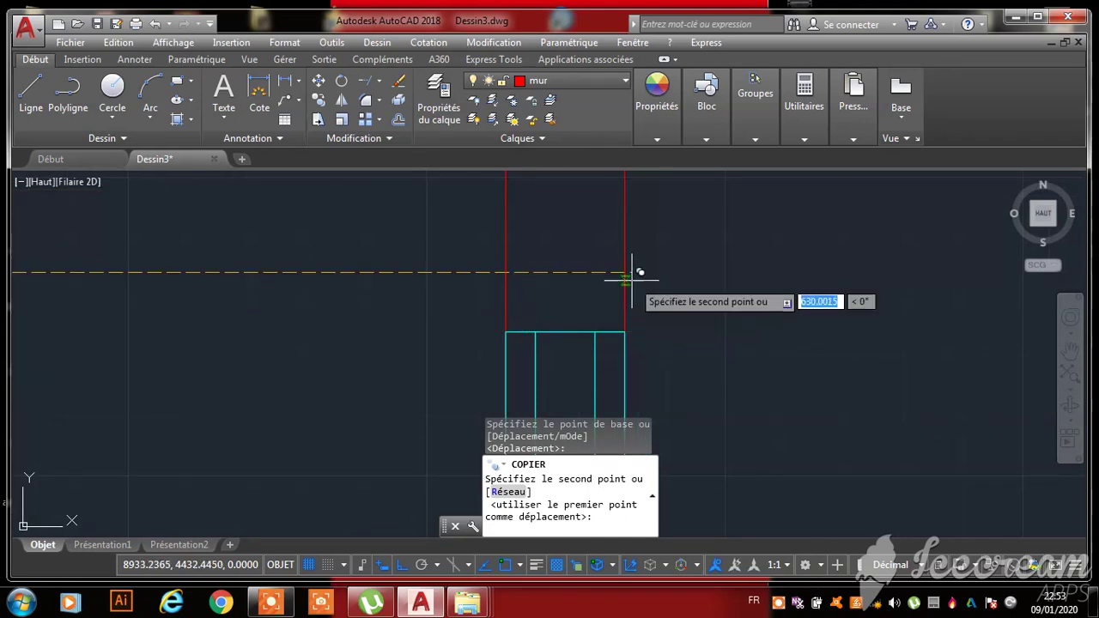
click(632, 264)
- Place another copy of the lintel rectangle directly beneath the window, with its upper corner at the window's lower inner corner
scroll(578, 180, down, 5)
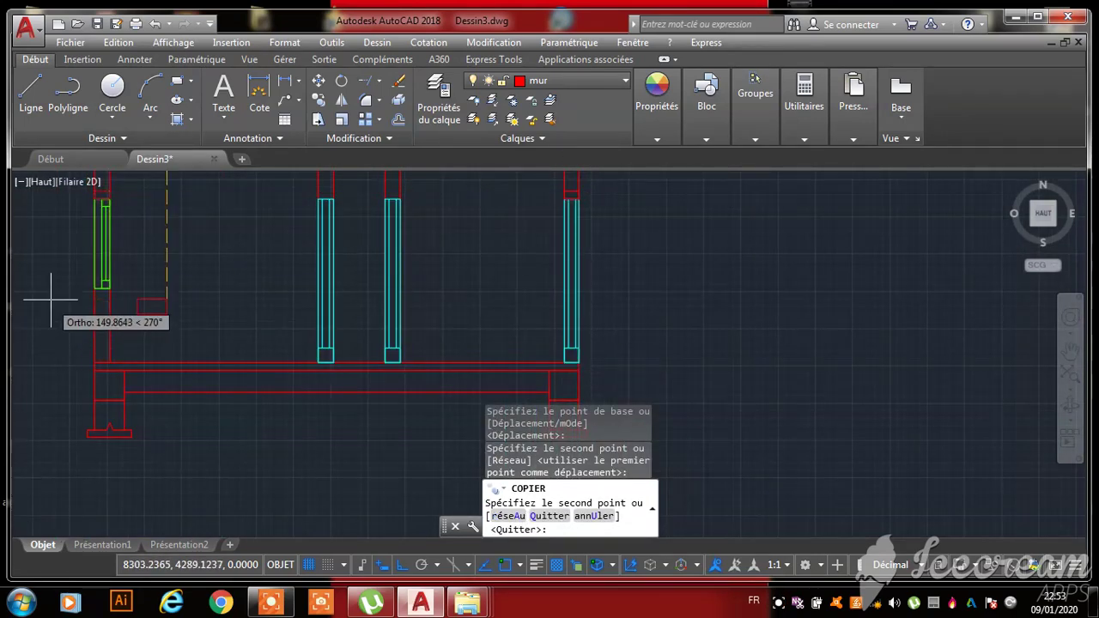
scroll(49, 299, up, 6)
scroll(296, 326, down, 4)
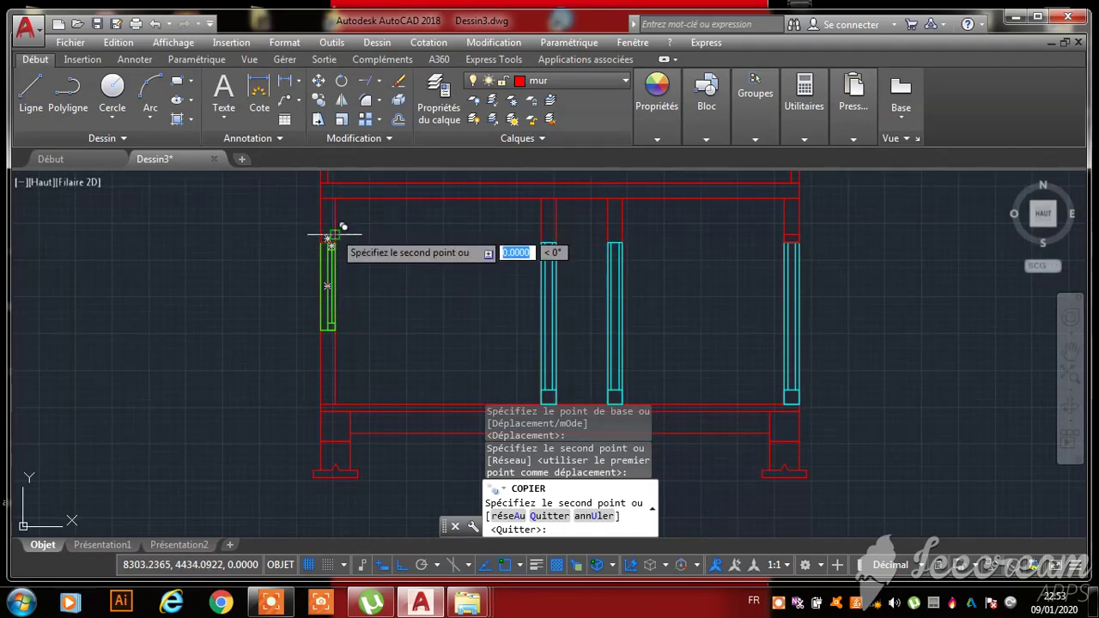
scroll(334, 240, up, 6)
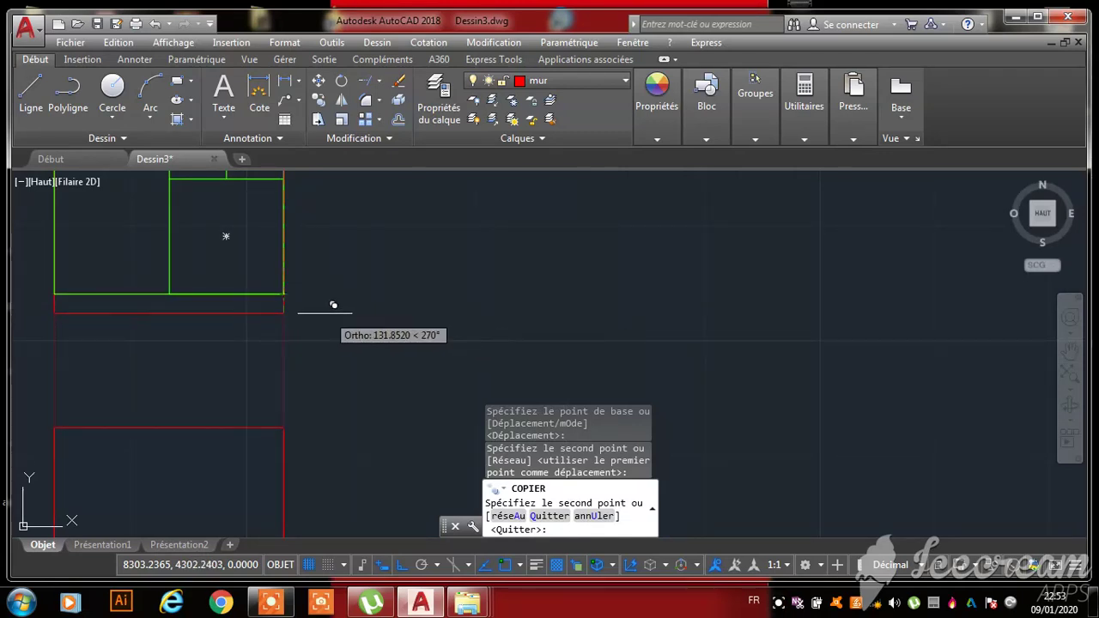
click(284, 294)
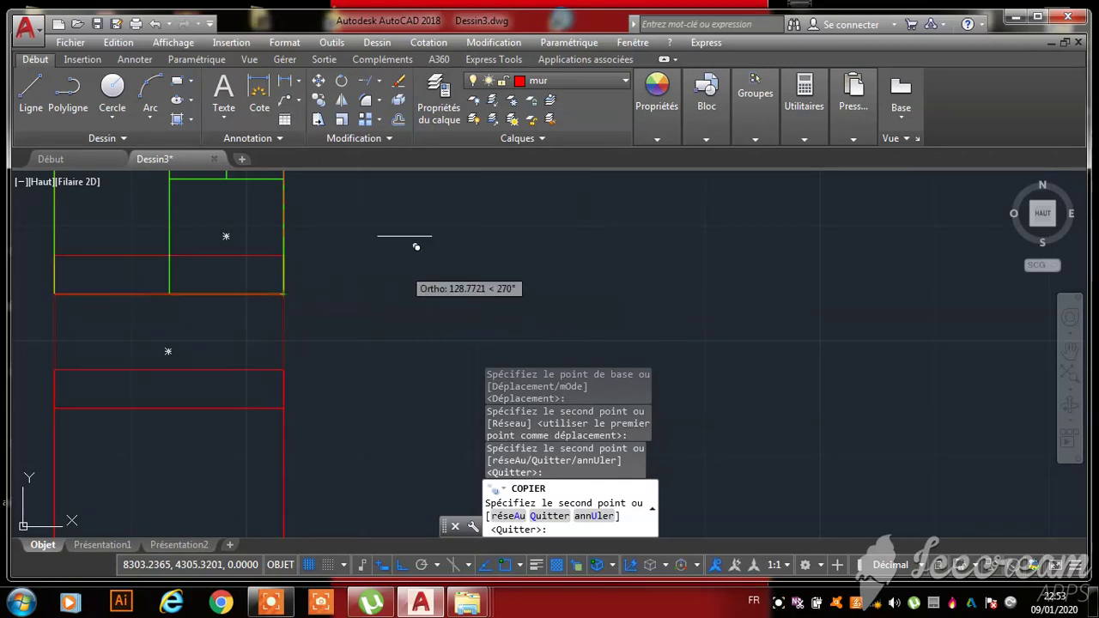
- Finish copying the lintel rectangle
scroll(412, 351, down, 5)
key(Escape)
scroll(377, 410, down, 3)
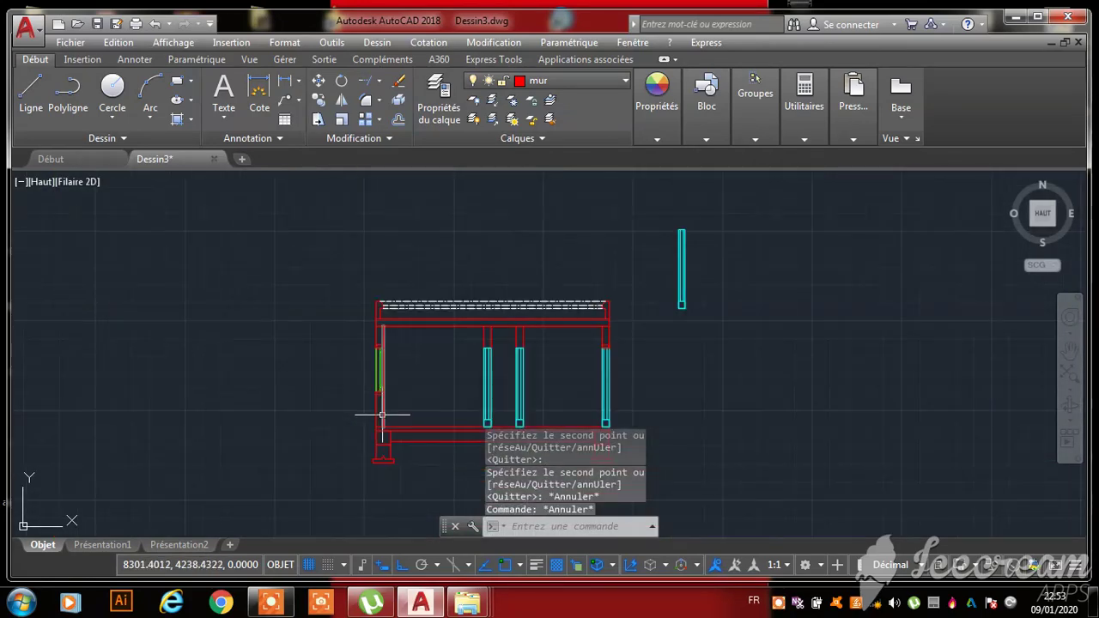
key(Escape)
key(Escape)
- Draw a rectangle over the floor slab, from its upper outer corner on the window side to its opposite lower corner beneath the rightmost door
scroll(391, 360, down, 3)
scroll(388, 326, up, 6)
scroll(428, 392, down, 3)
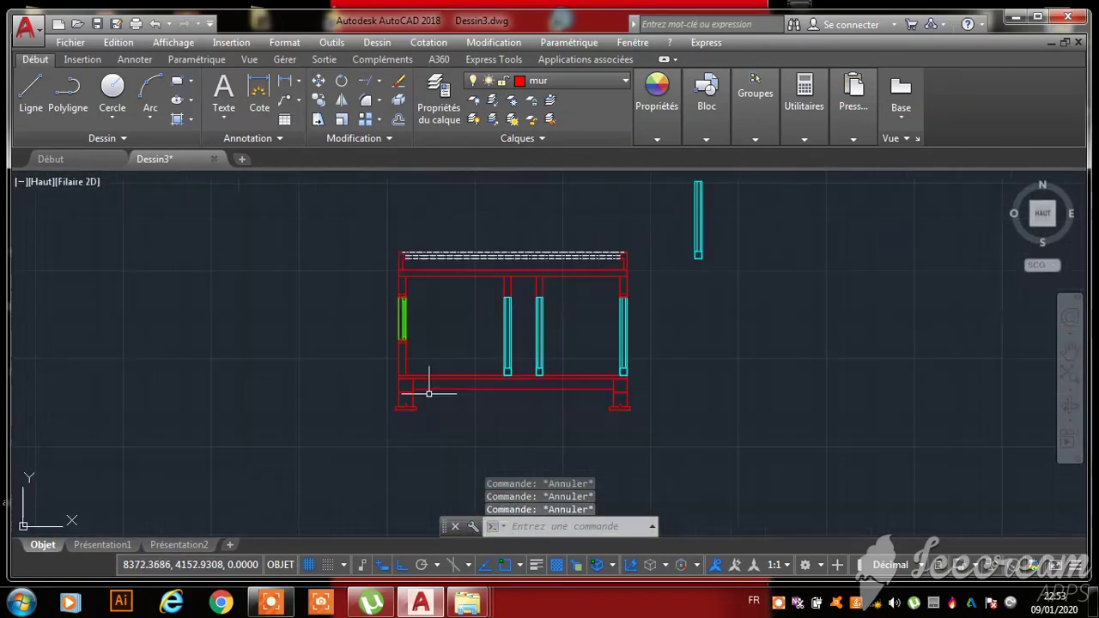
scroll(369, 364, up, 5)
scroll(370, 398, down, 2)
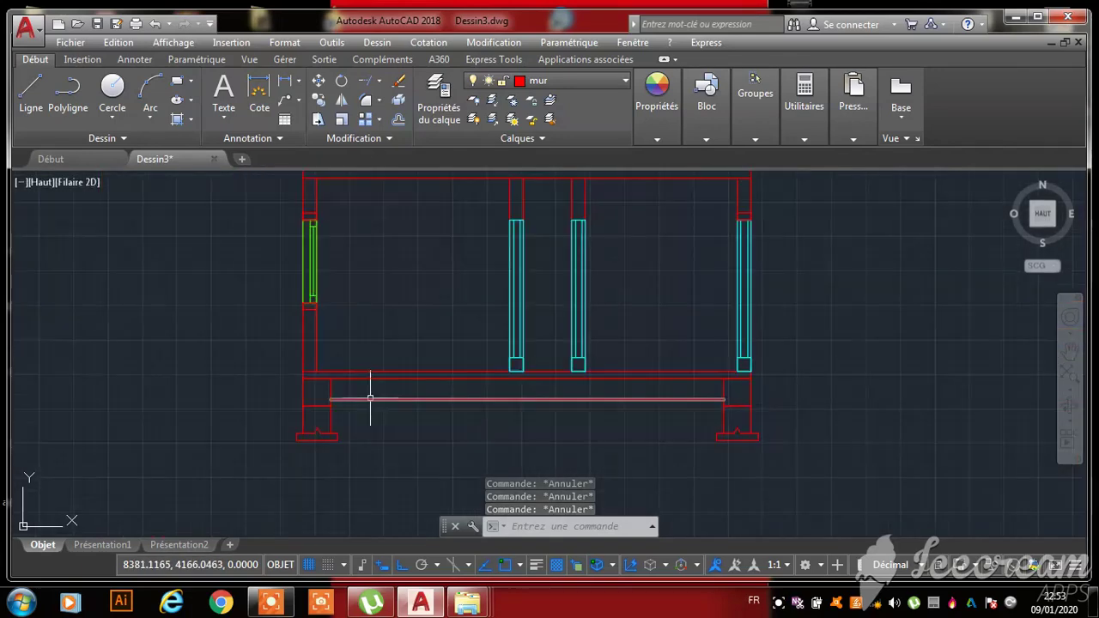
click(177, 82)
scroll(343, 429, up, 6)
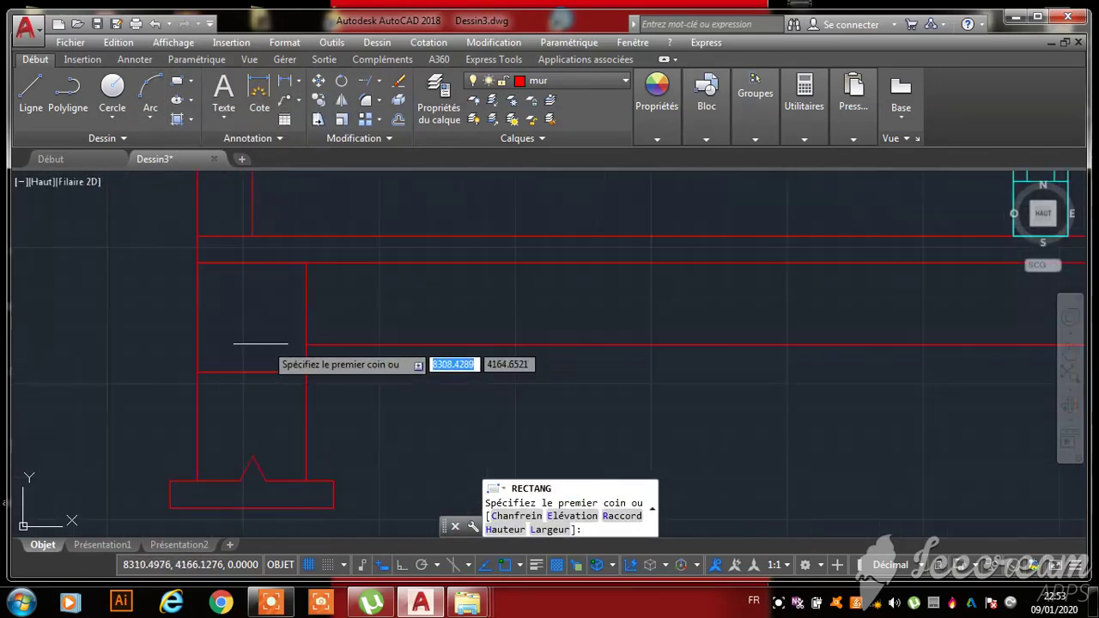
click(197, 235)
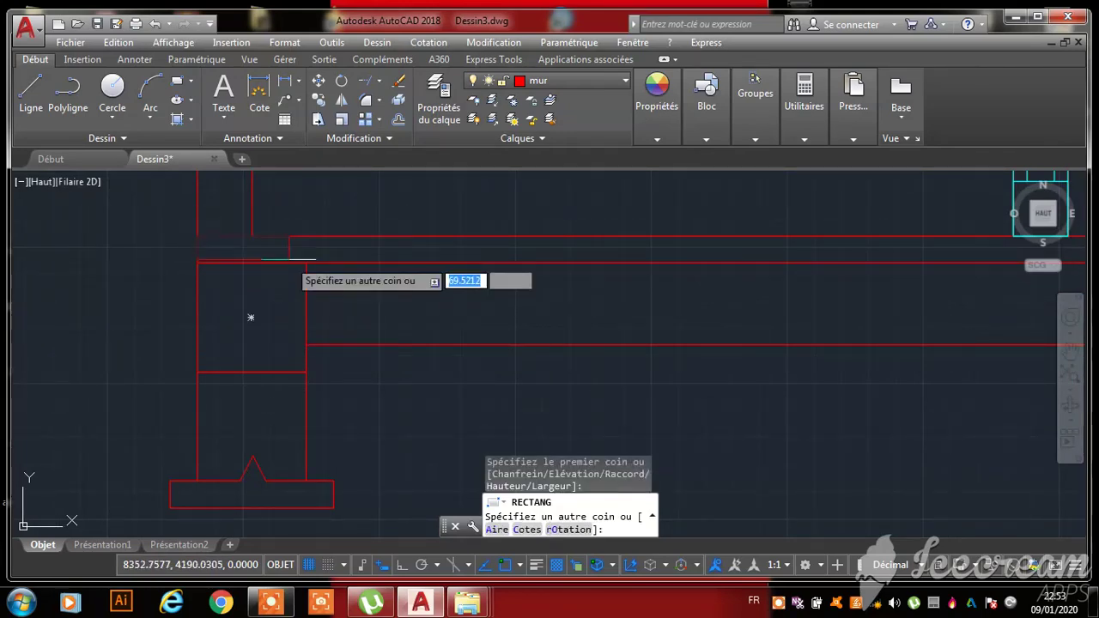
scroll(389, 293, down, 3)
scroll(395, 235, up, 2)
scroll(263, 471, up, 1)
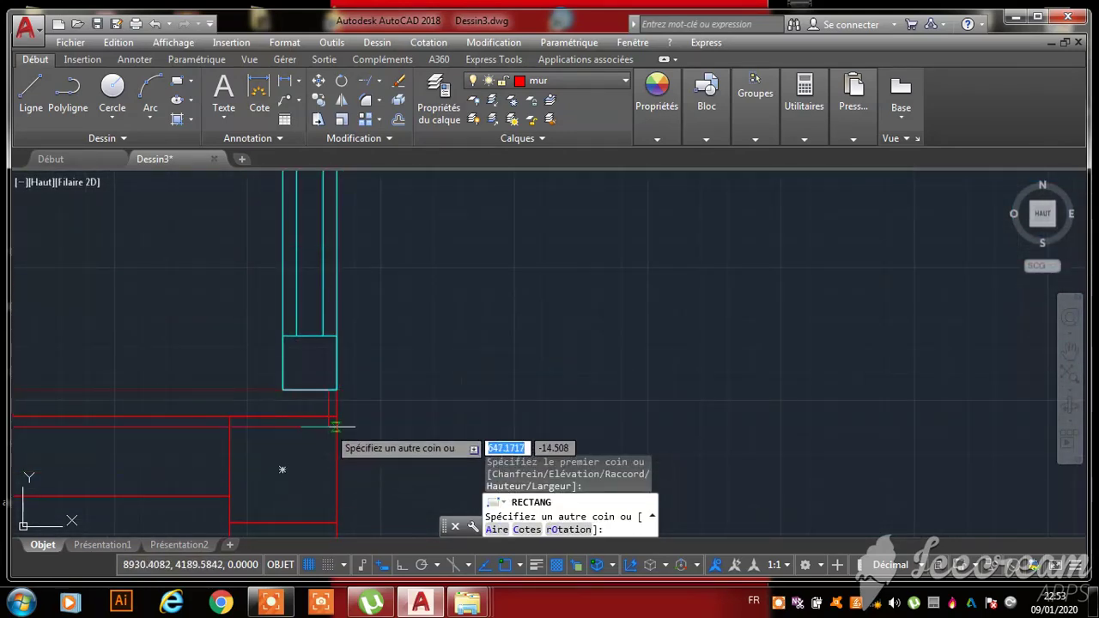
scroll(330, 425, up, 3)
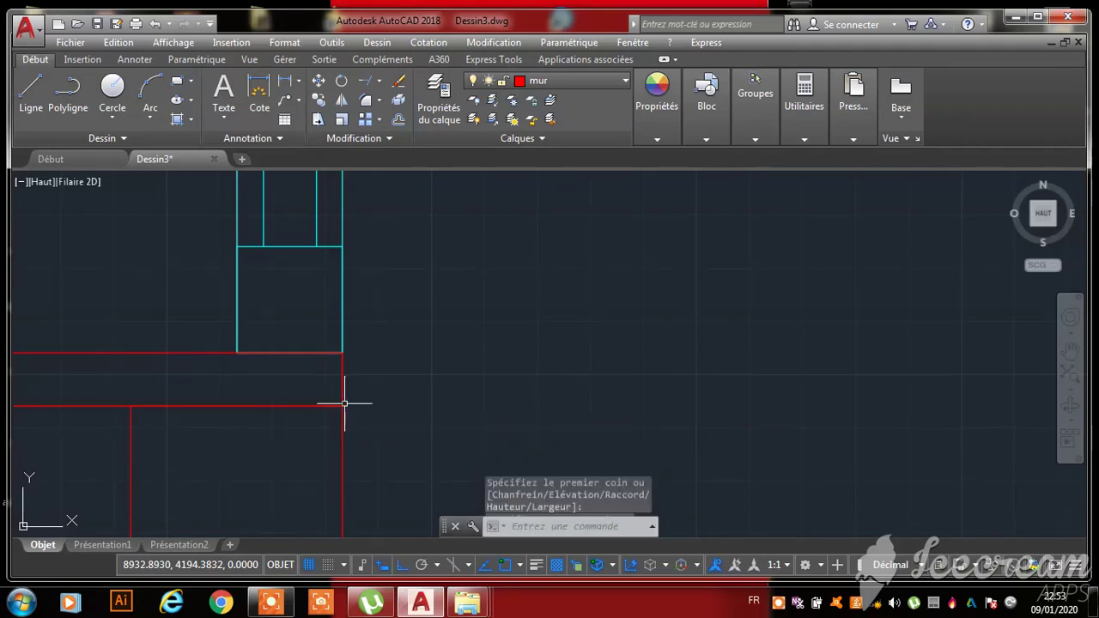
scroll(687, 380, down, 5)
key(Escape)
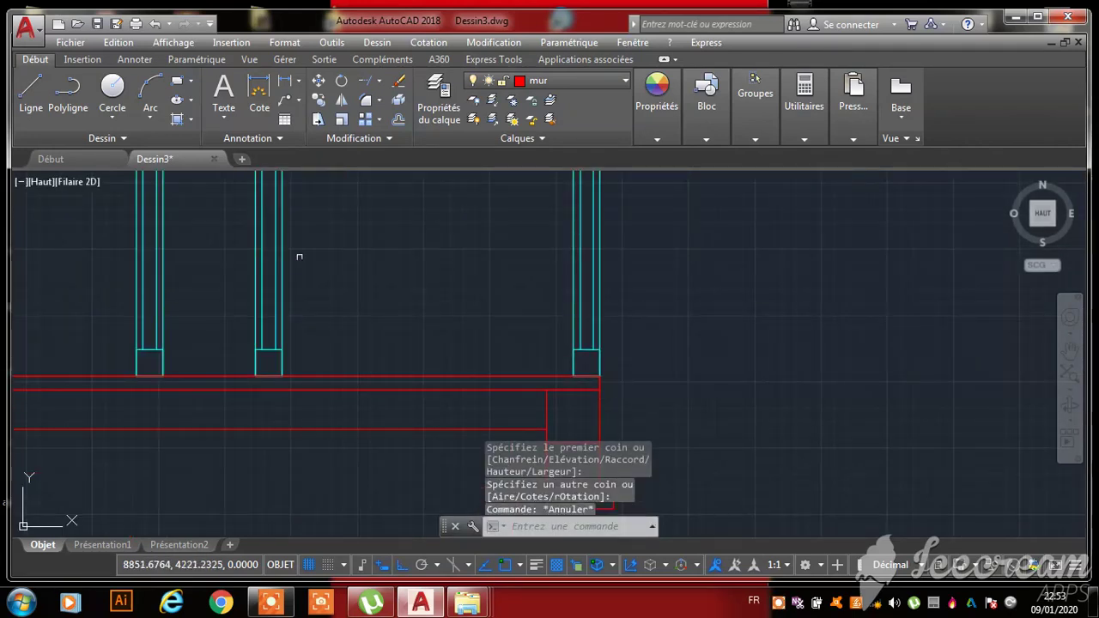
- Fill the floor slab with a GR_LINEAIRE gradient using grey 147,149,152 for both colours
click(192, 121)
click(225, 177)
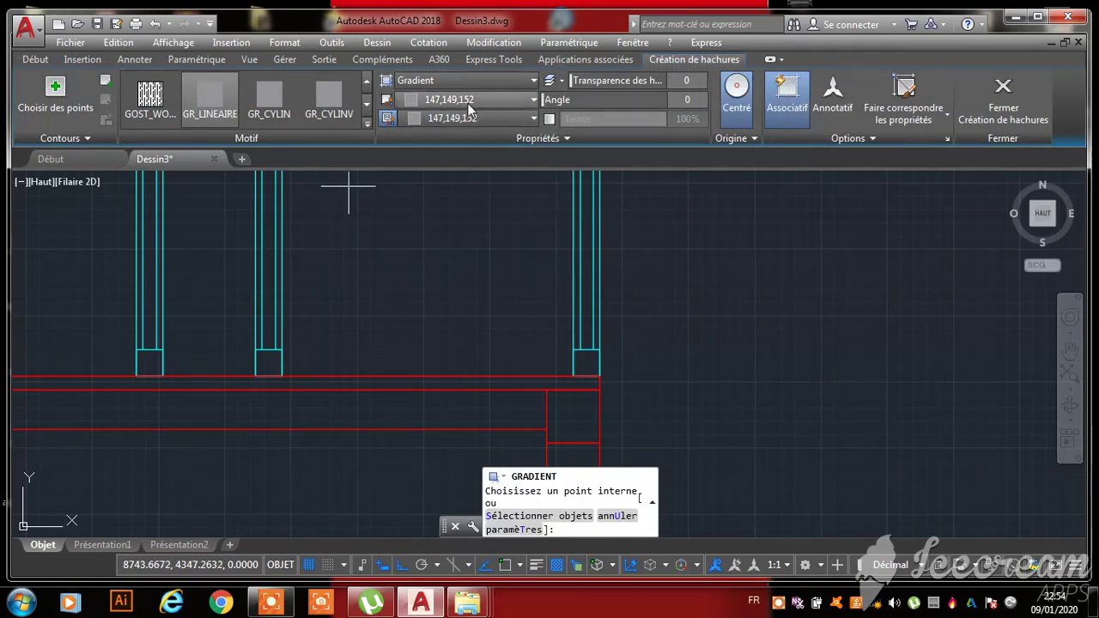
click(468, 101)
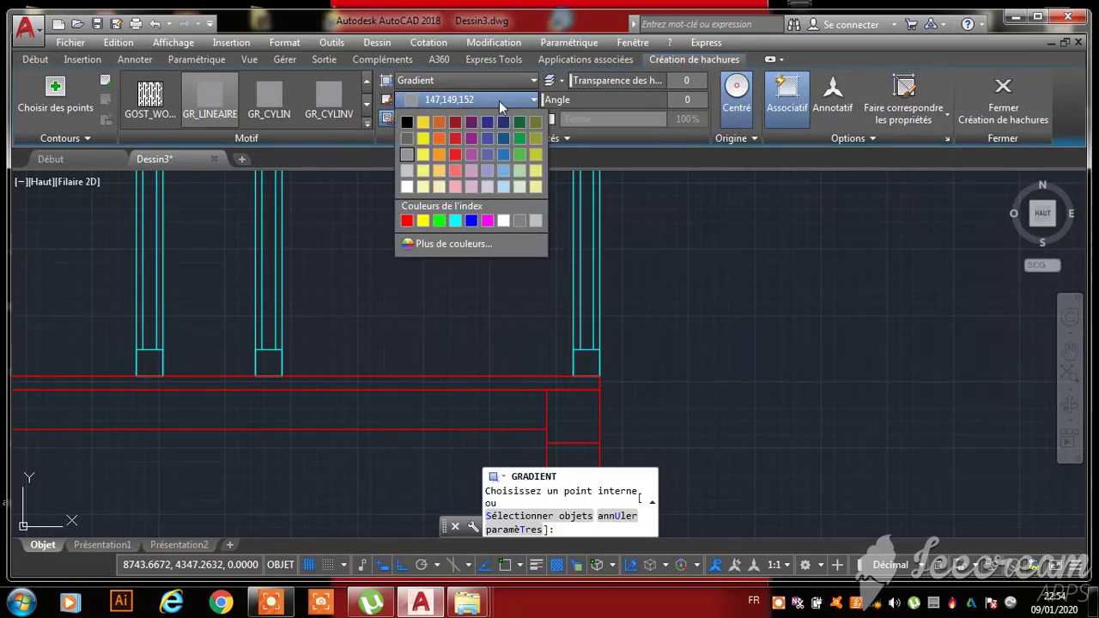
click(407, 154)
scroll(419, 371, up, 3)
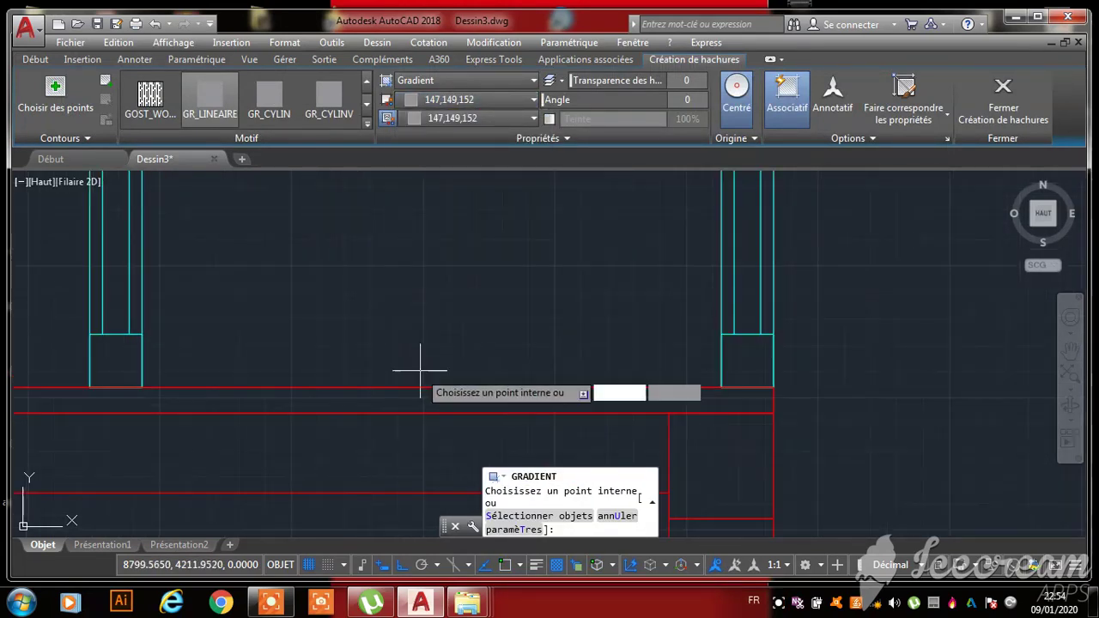
click(446, 396)
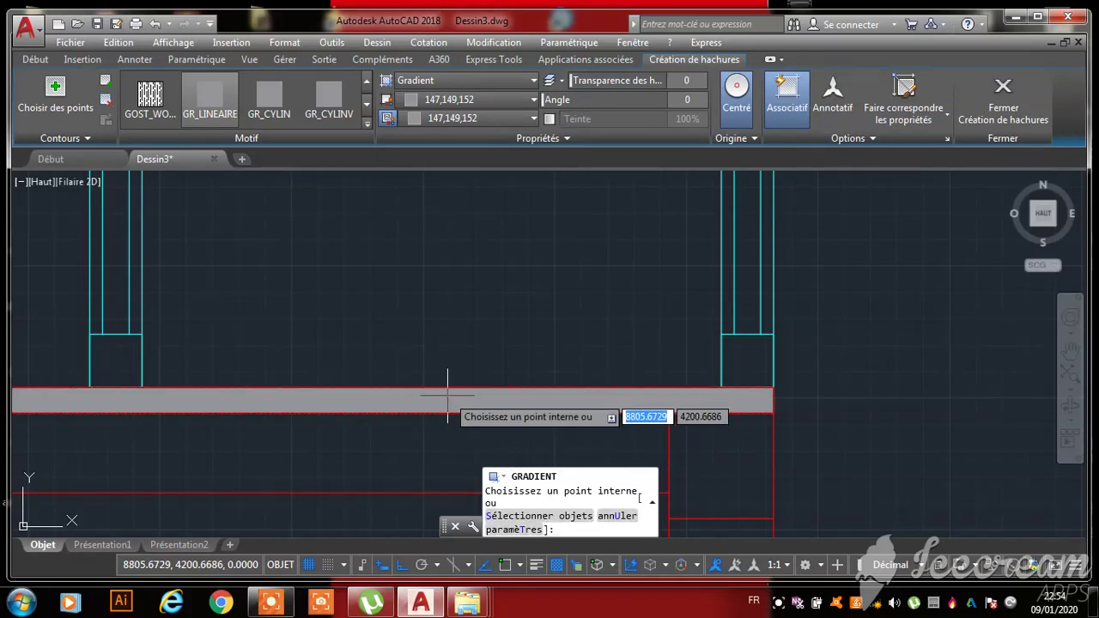
scroll(755, 391, down, 3)
key(Escape)
key(Escape)
scroll(844, 416, down, 5)
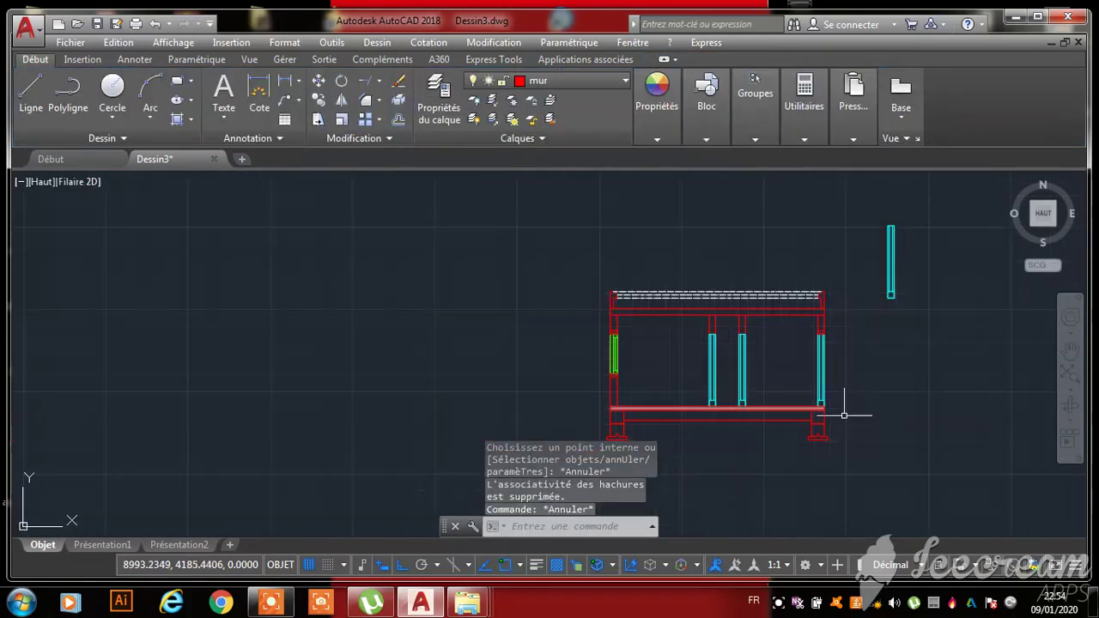
- Draw a rectangle over the roof slab, from its upper outer corner on the window side to the opposite lower corner
scroll(843, 416, down, 3)
scroll(743, 375, up, 6)
middle_drag(617, 385, 501, 383)
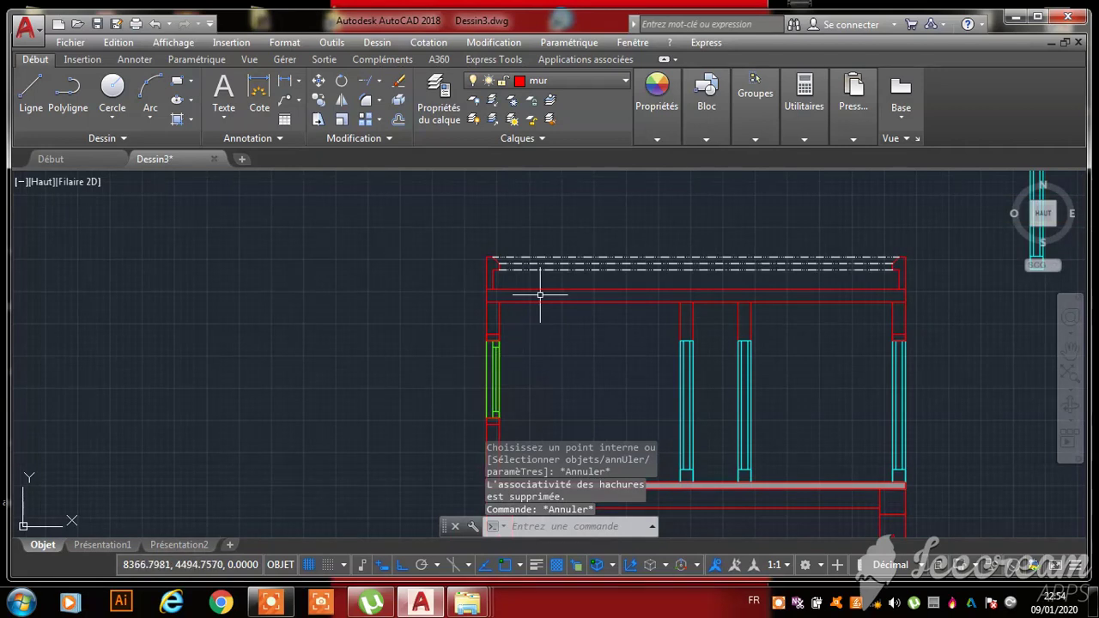
scroll(515, 296, up, 6)
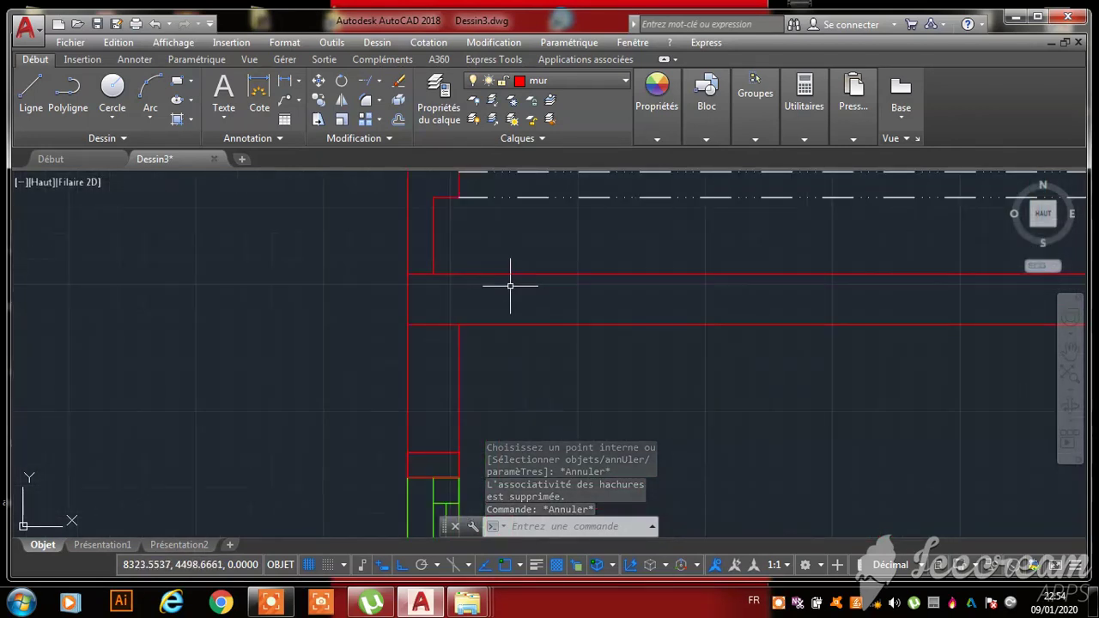
click(178, 82)
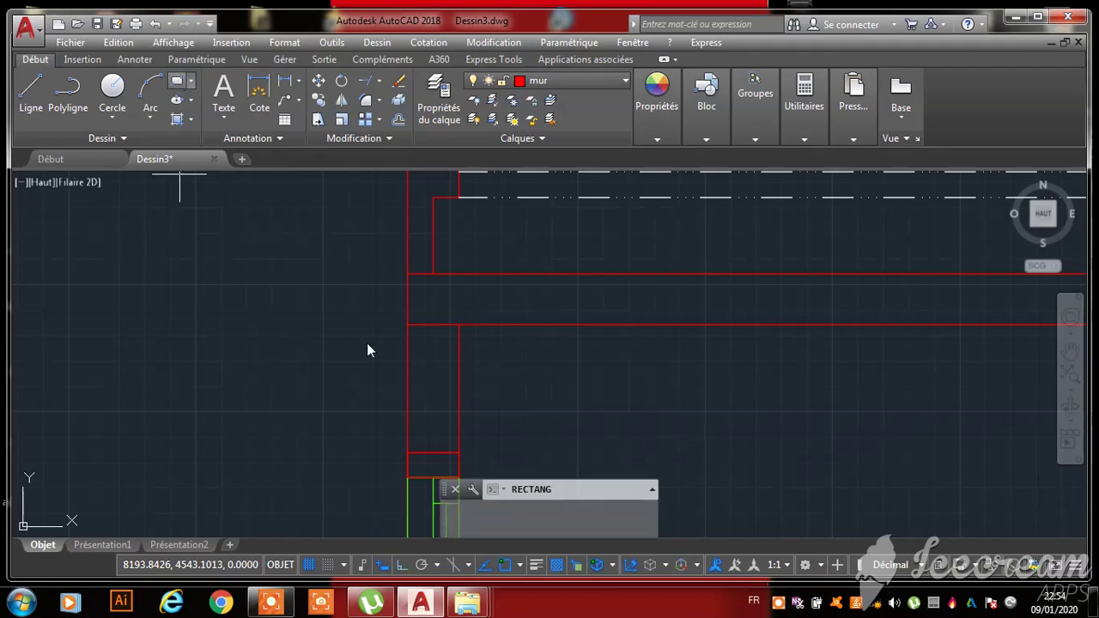
click(407, 275)
scroll(306, 315, down, 3)
scroll(713, 309, up, 3)
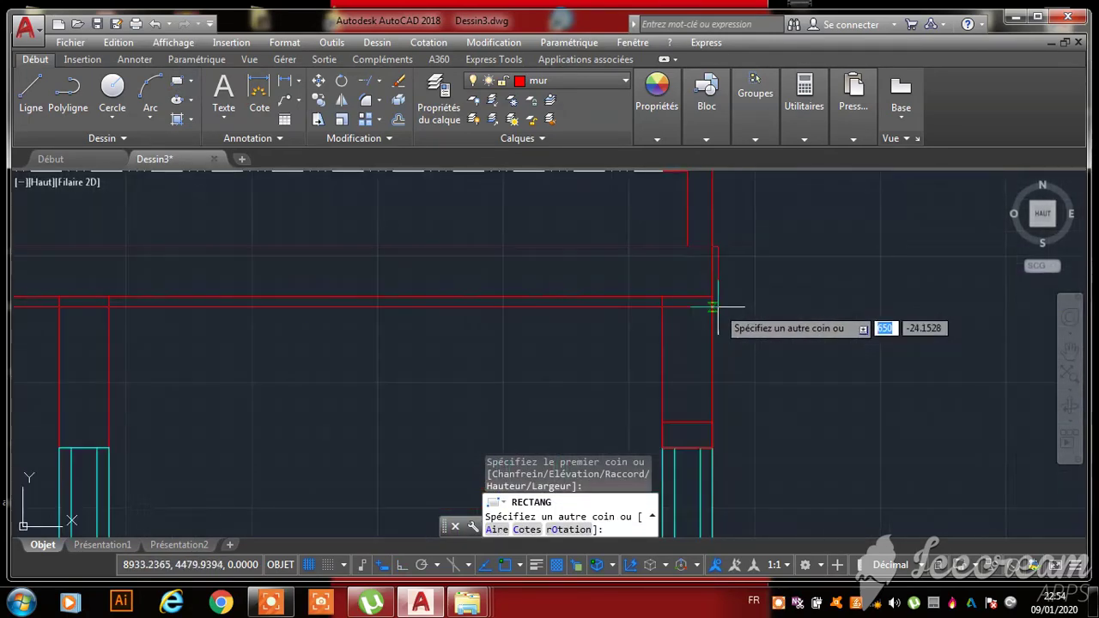
key(Escape)
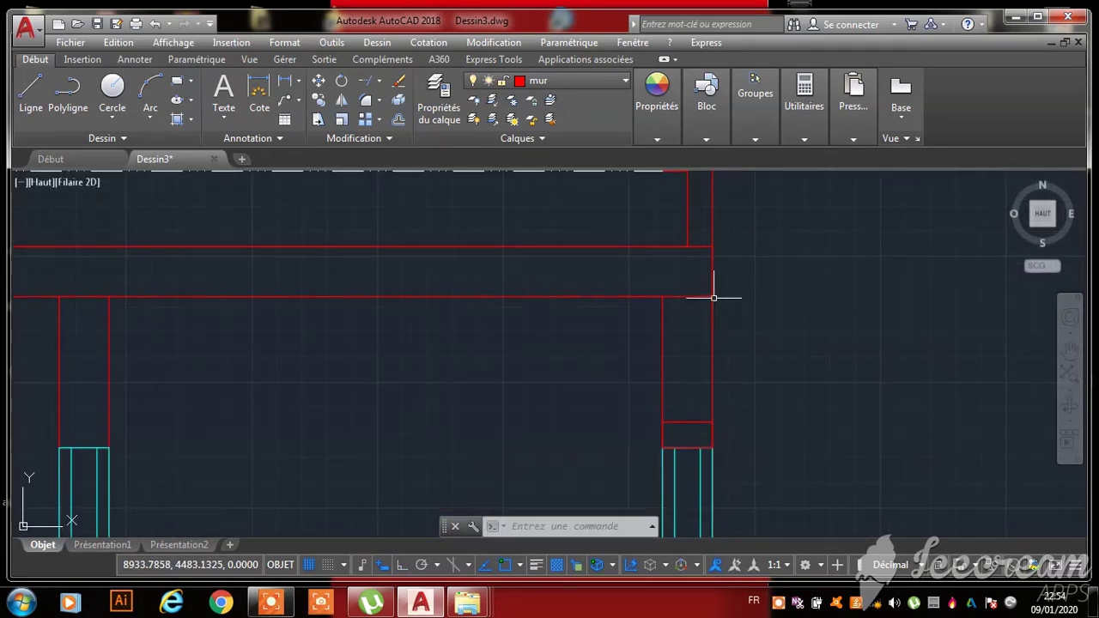
- Fill the roof slab with a GR_LINEAIRE gradient using light grey 199,200,202 for both colours
click(178, 121)
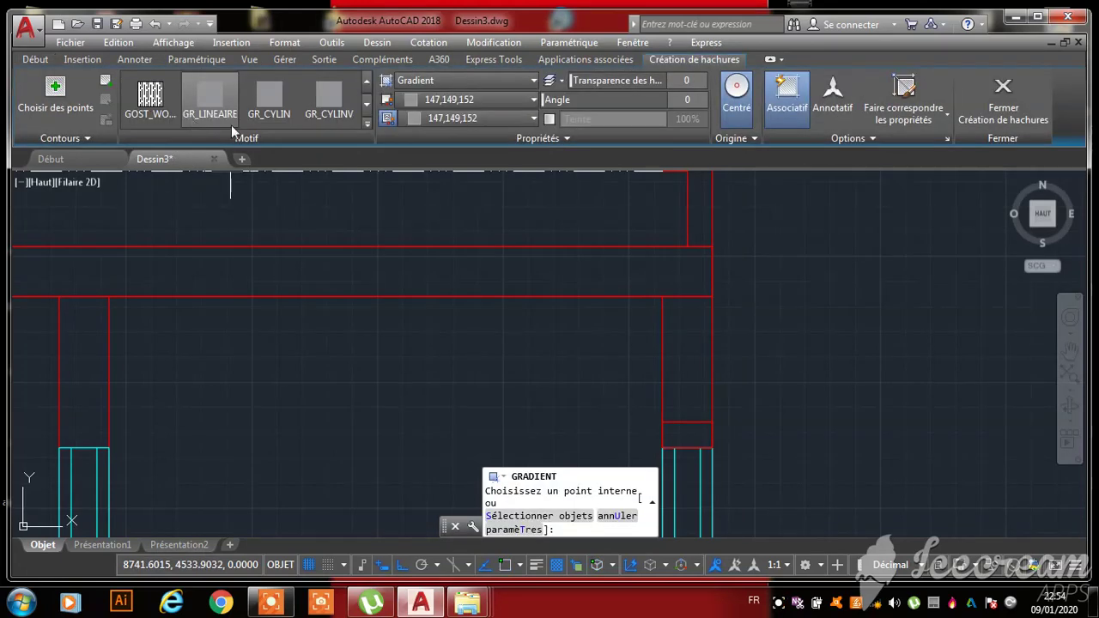
click(498, 100)
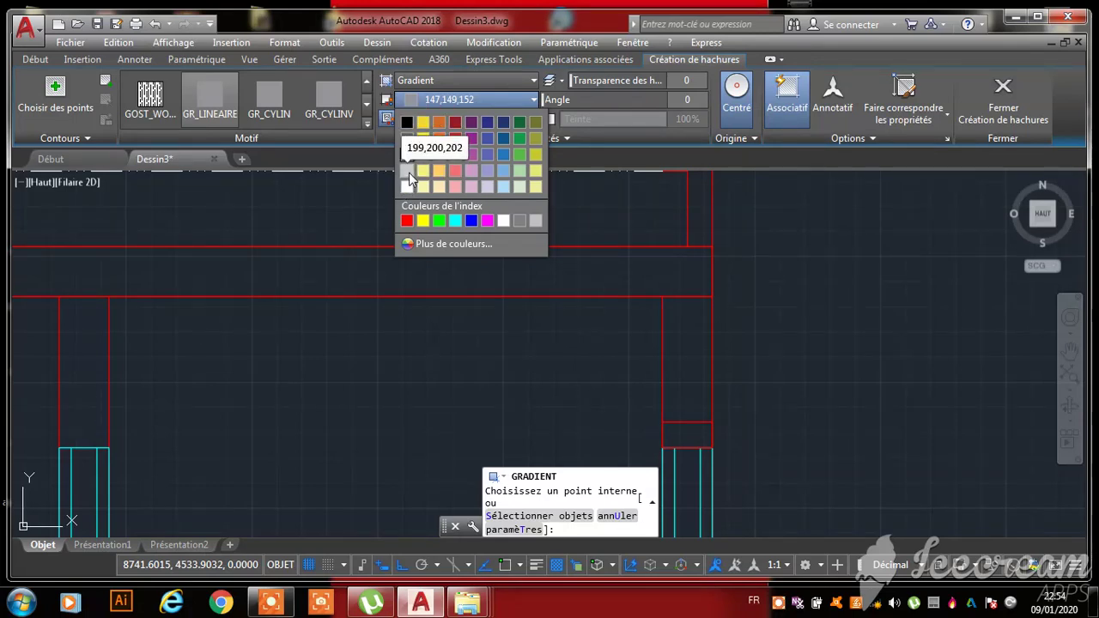
click(408, 173)
click(450, 121)
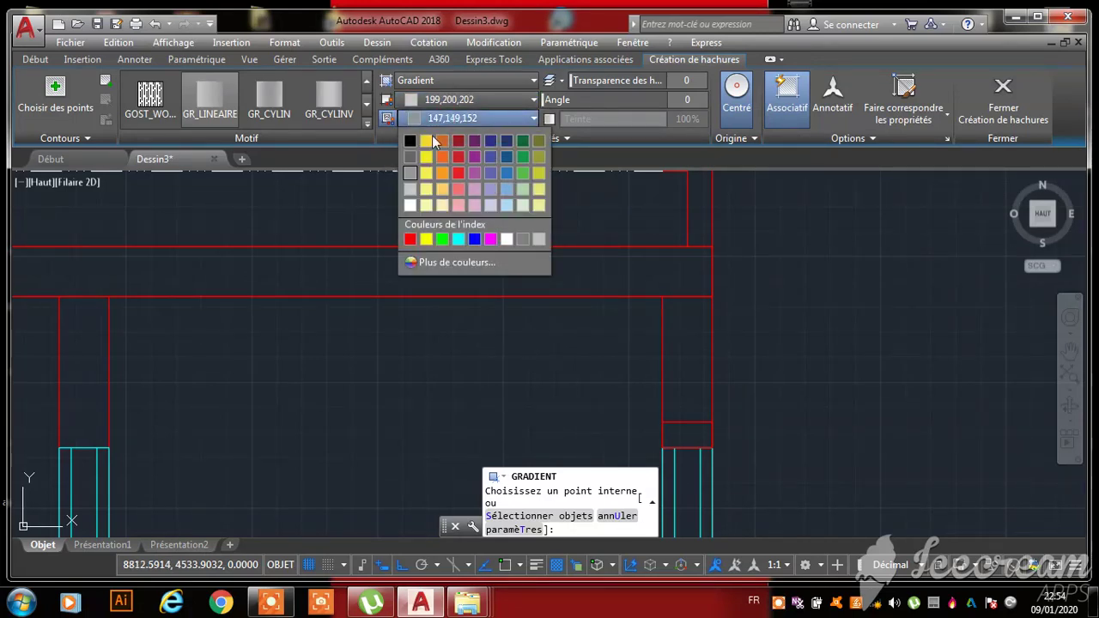
click(412, 189)
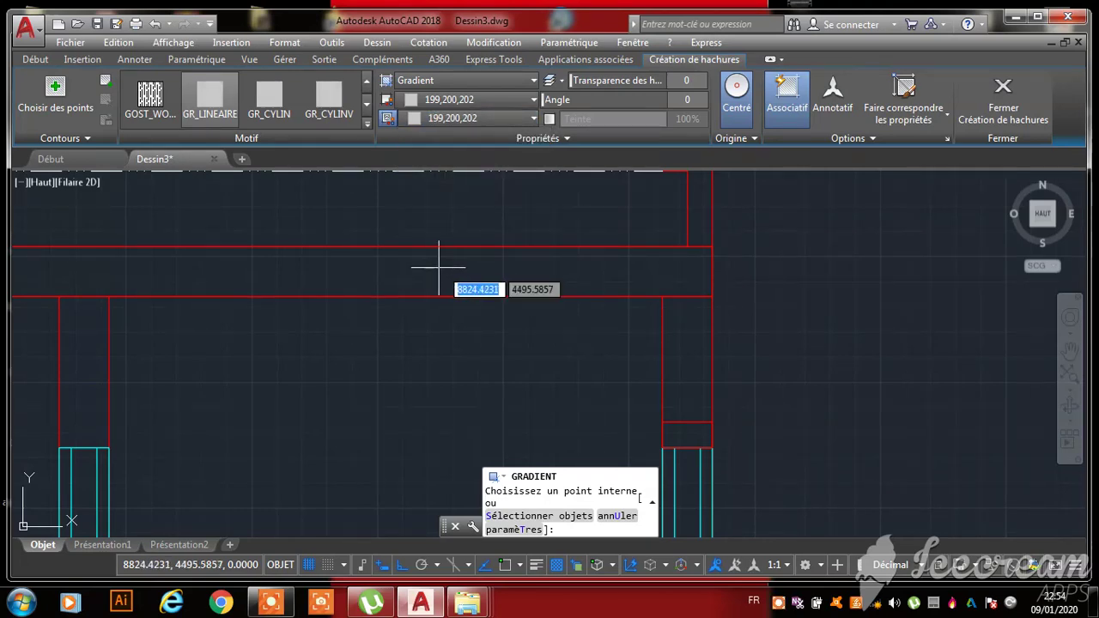
click(441, 267)
scroll(803, 267, down, 5)
key(Escape)
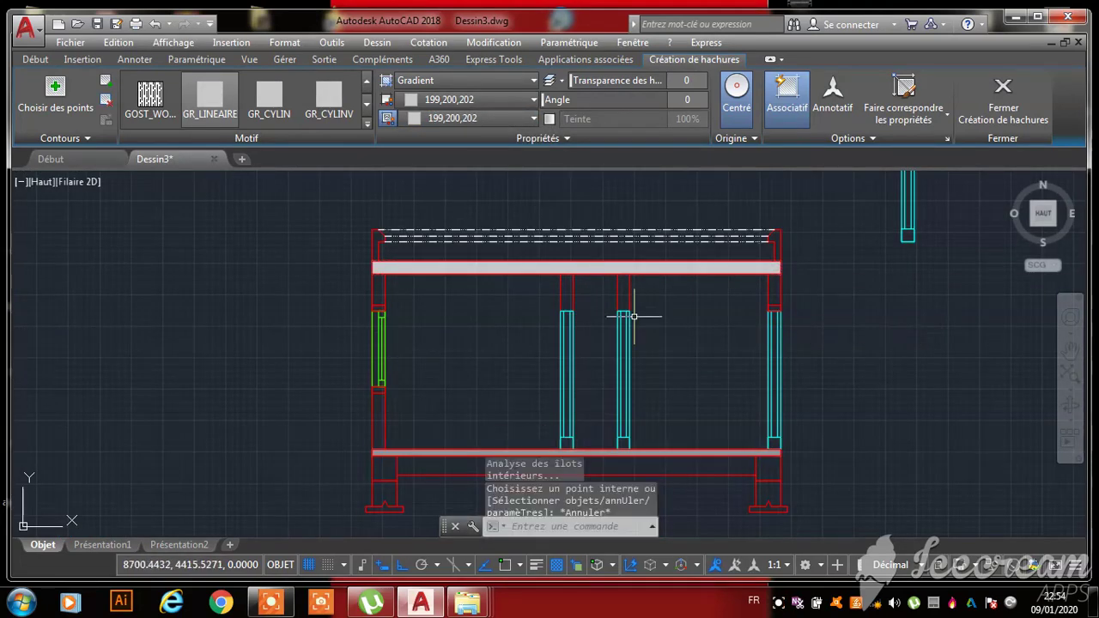
key(Escape)
scroll(510, 304, up, 3)
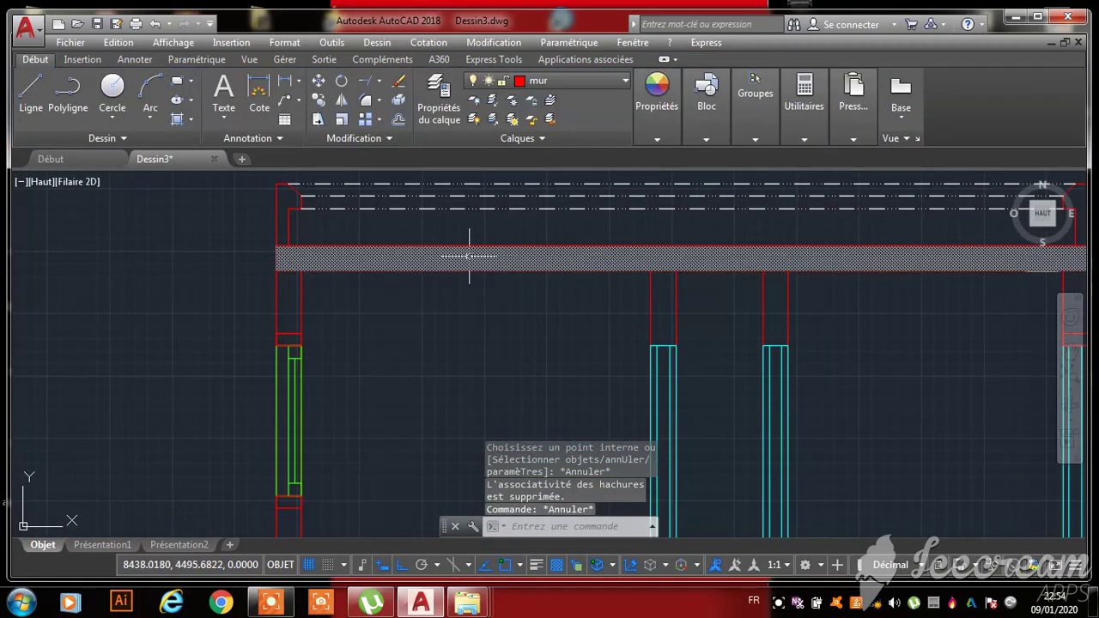
scroll(469, 255, down, 3)
scroll(456, 255, up, 5)
scroll(429, 265, down, 3)
scroll(420, 269, up, 3)
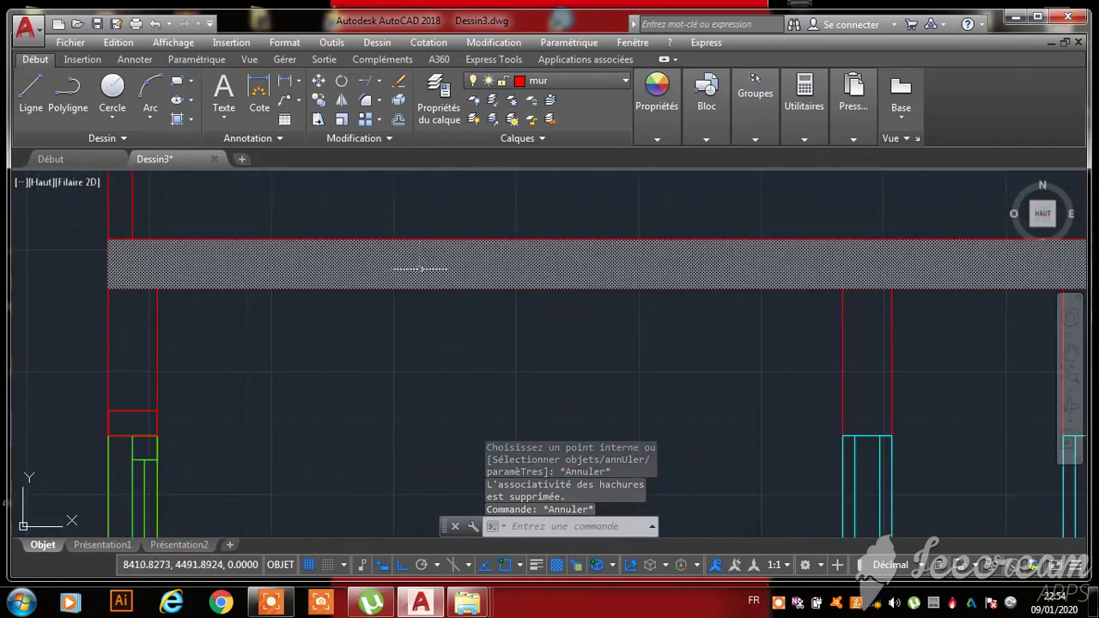
scroll(375, 278, down, 3)
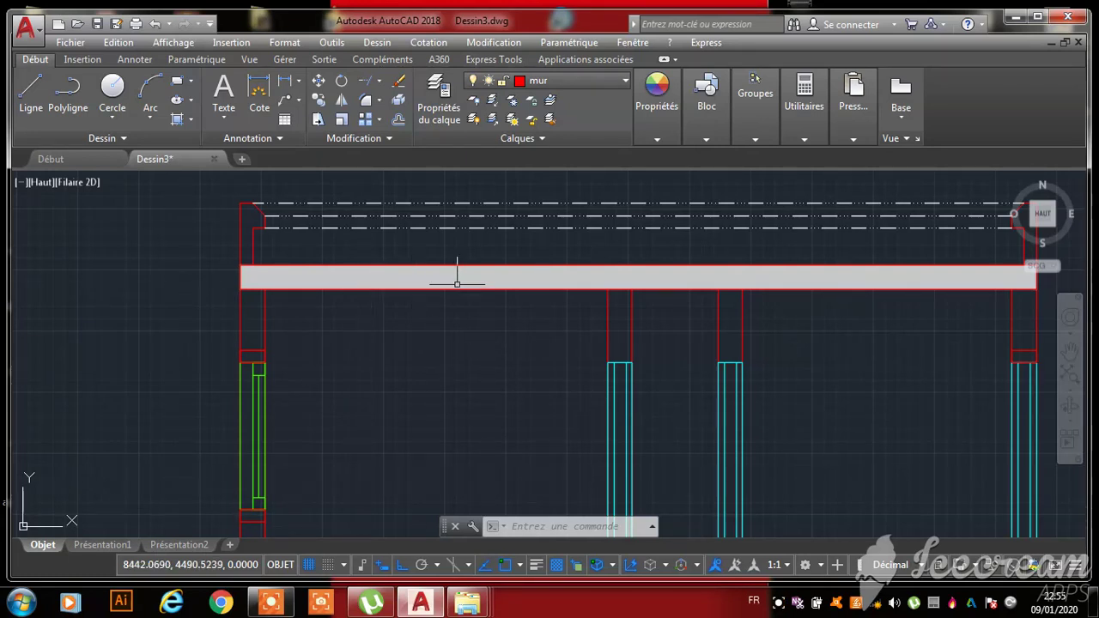
click(424, 292)
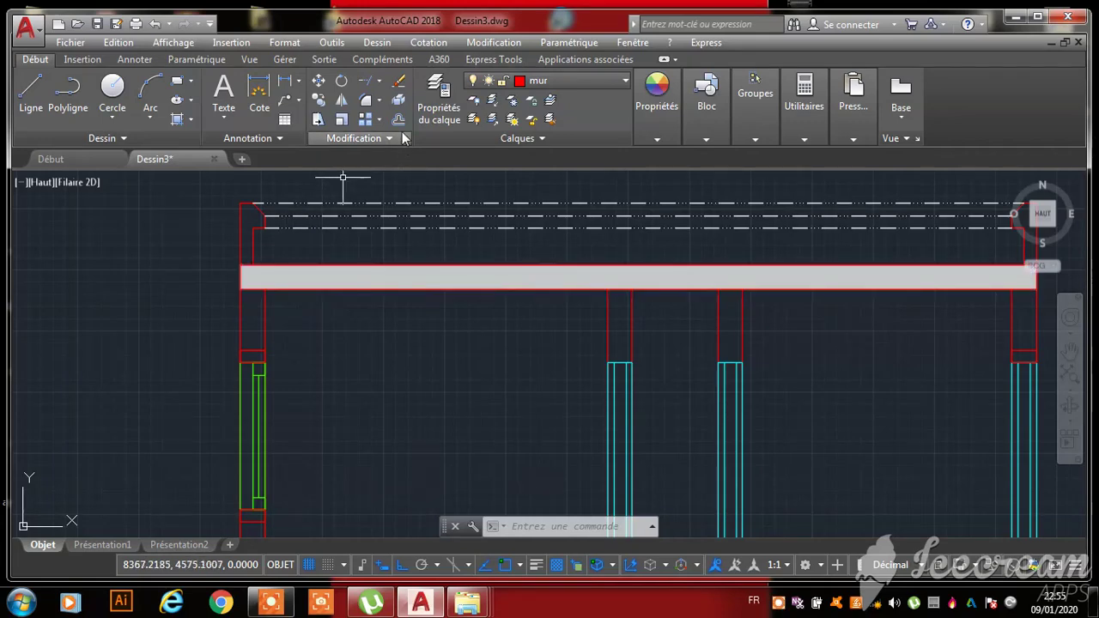
- Fill the lintel above the window with a GR_LINEAIRE gradient using black 0,0,0 for both colours
click(175, 123)
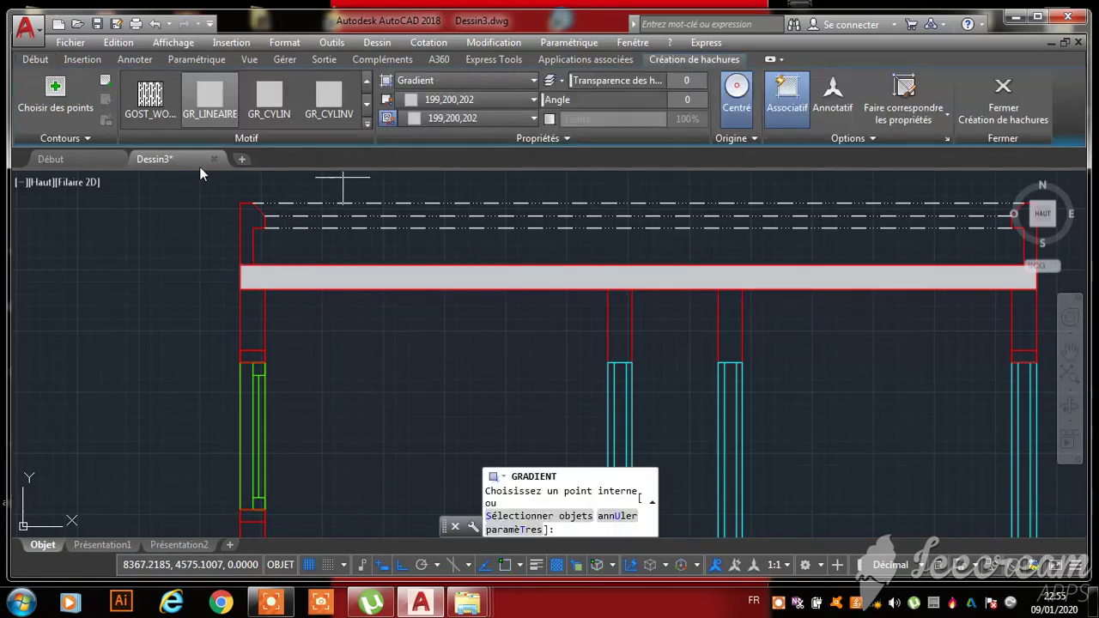
click(444, 101)
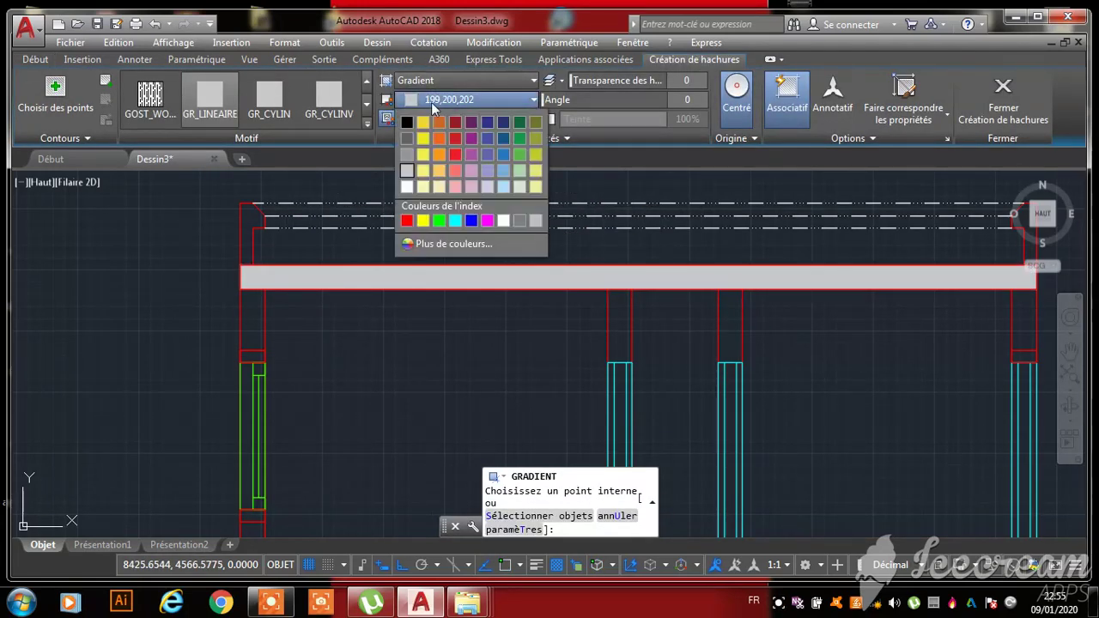
click(408, 123)
click(461, 117)
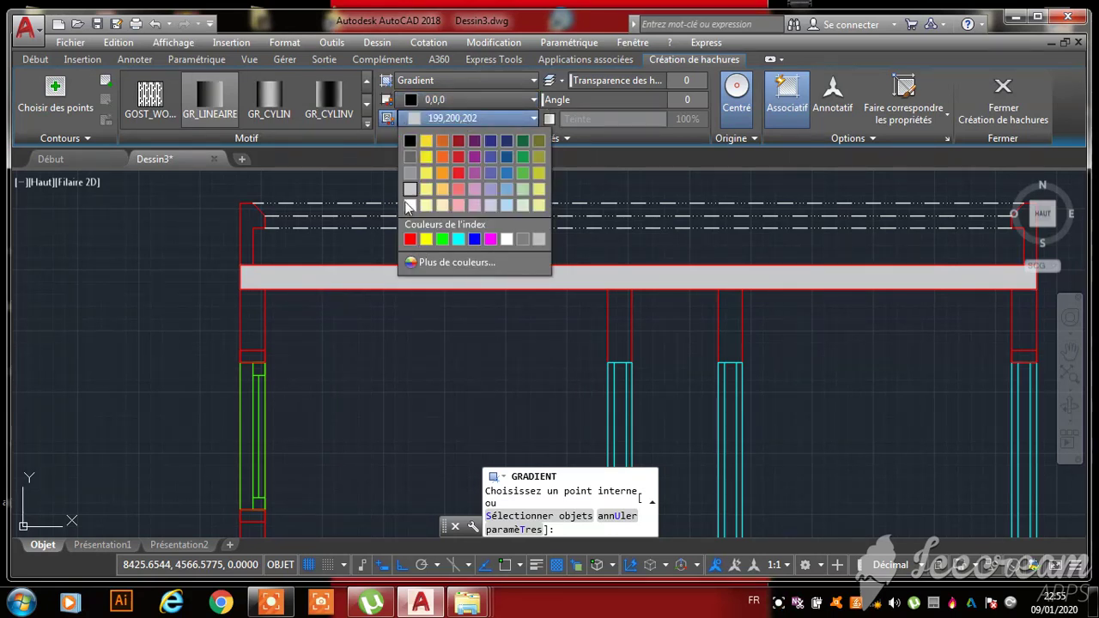
click(410, 141)
scroll(277, 381, up, 5)
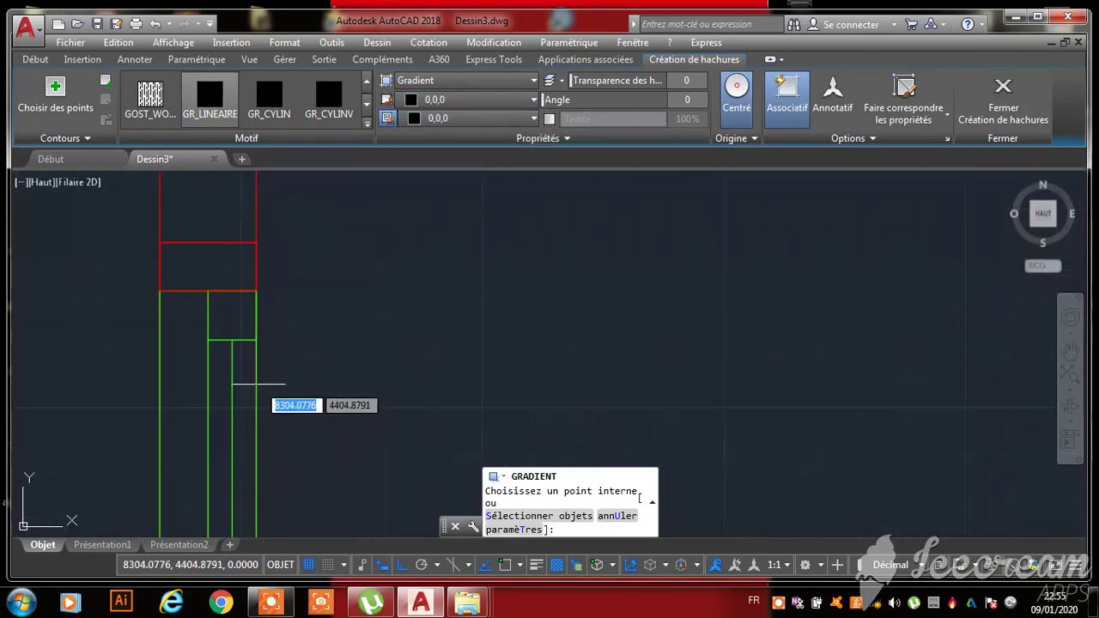
click(225, 258)
scroll(258, 237, down, 5)
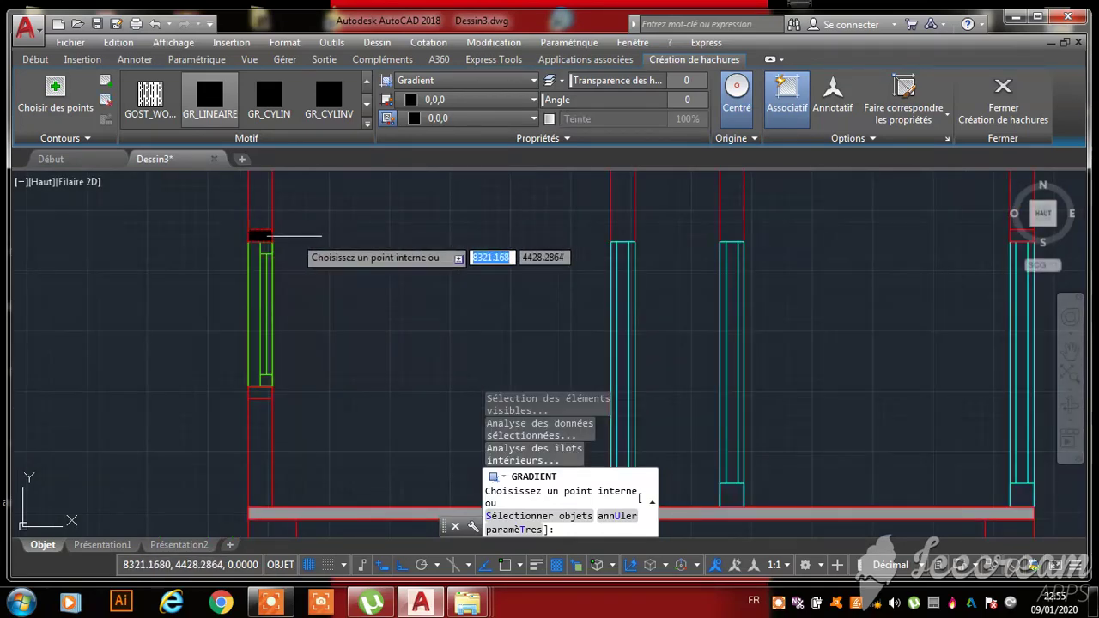
- Apply the same black gradient to the rectangle beneath the window and the lintel above the rightmost door
scroll(257, 361, up, 3)
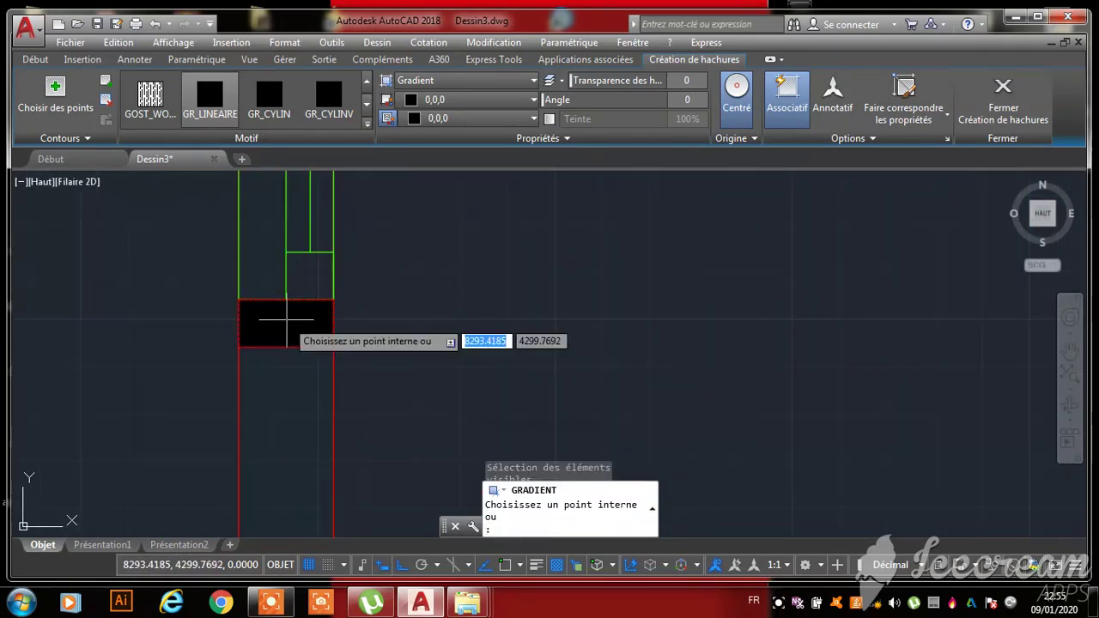
scroll(287, 319, down, 3)
scroll(588, 343, up, 5)
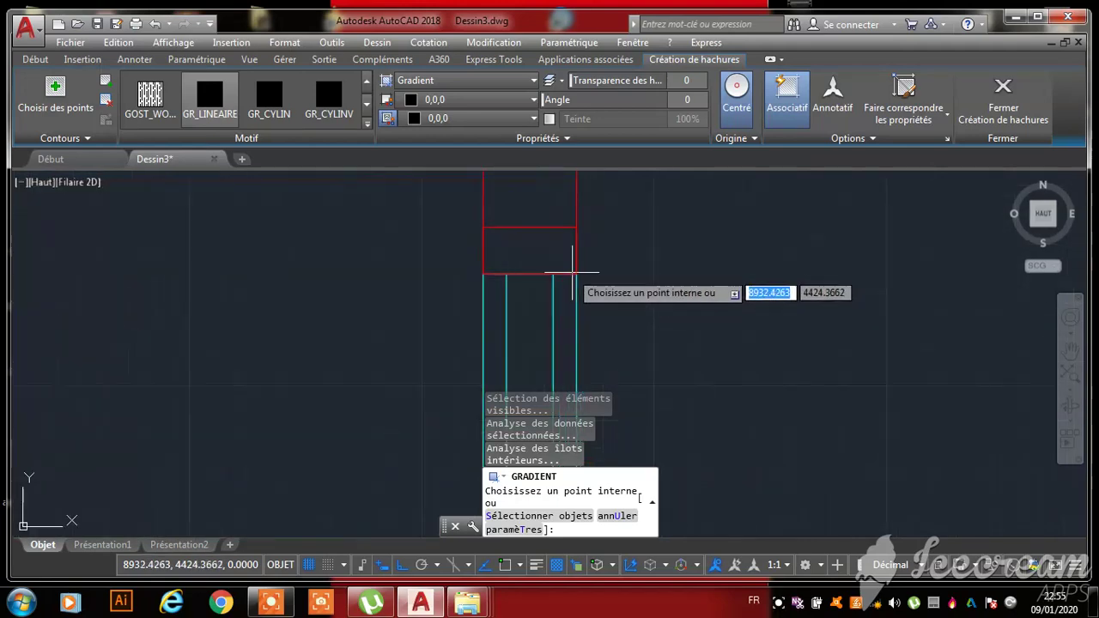
click(543, 252)
scroll(615, 277, down, 3)
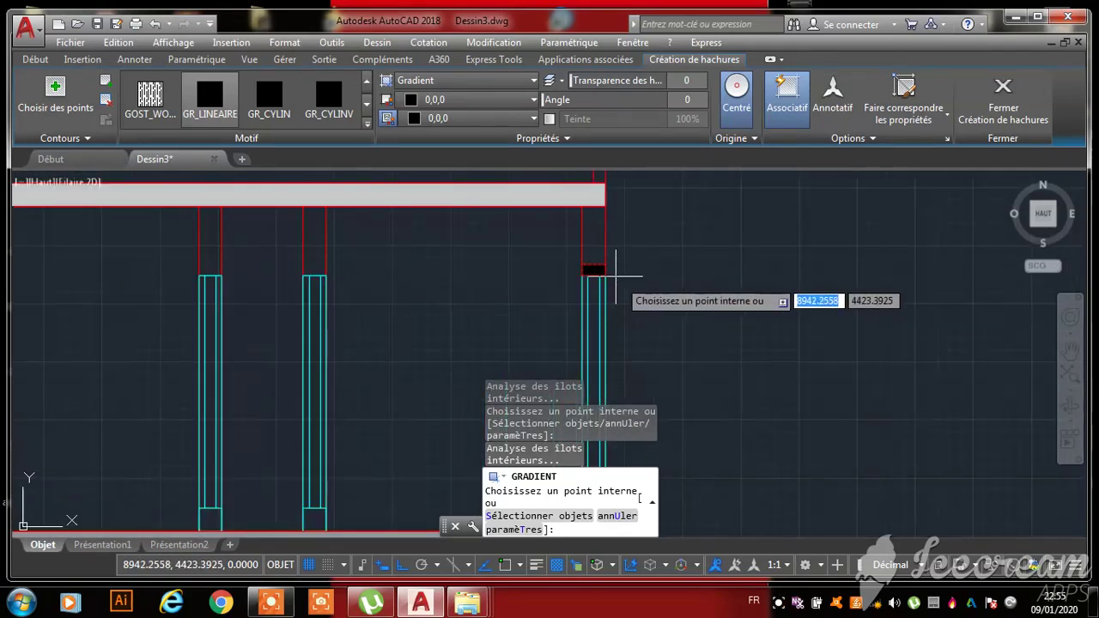
- Fill the two square foundation blocks beneath the ends of the floor slab with the black 0,0,0 GR_LINEAIRE gradient
scroll(812, 365, down, 3)
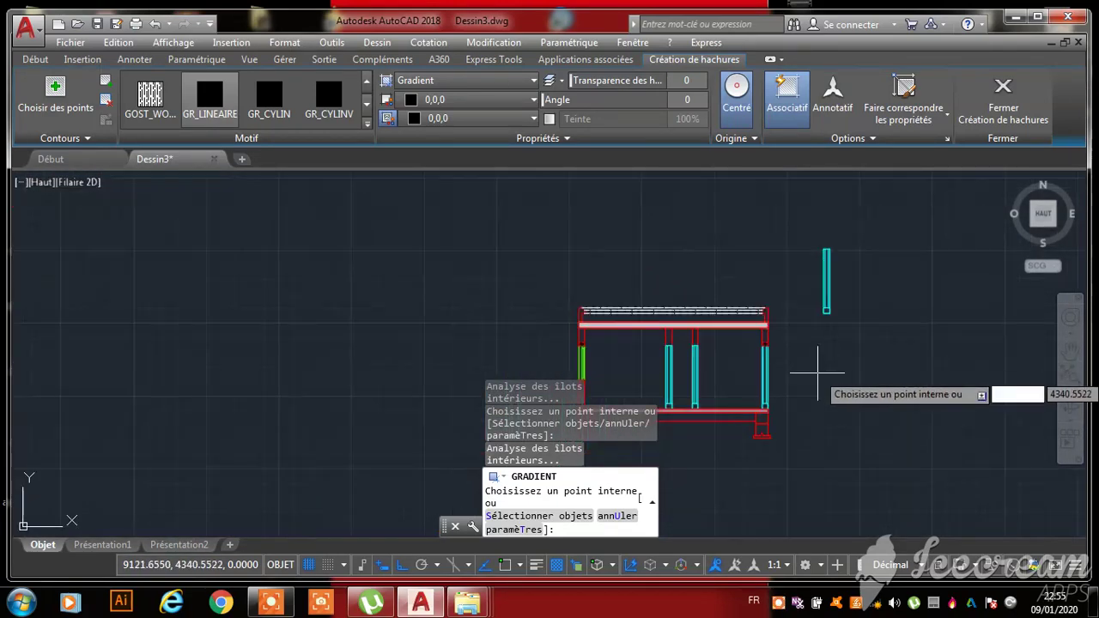
scroll(583, 382, up, 3)
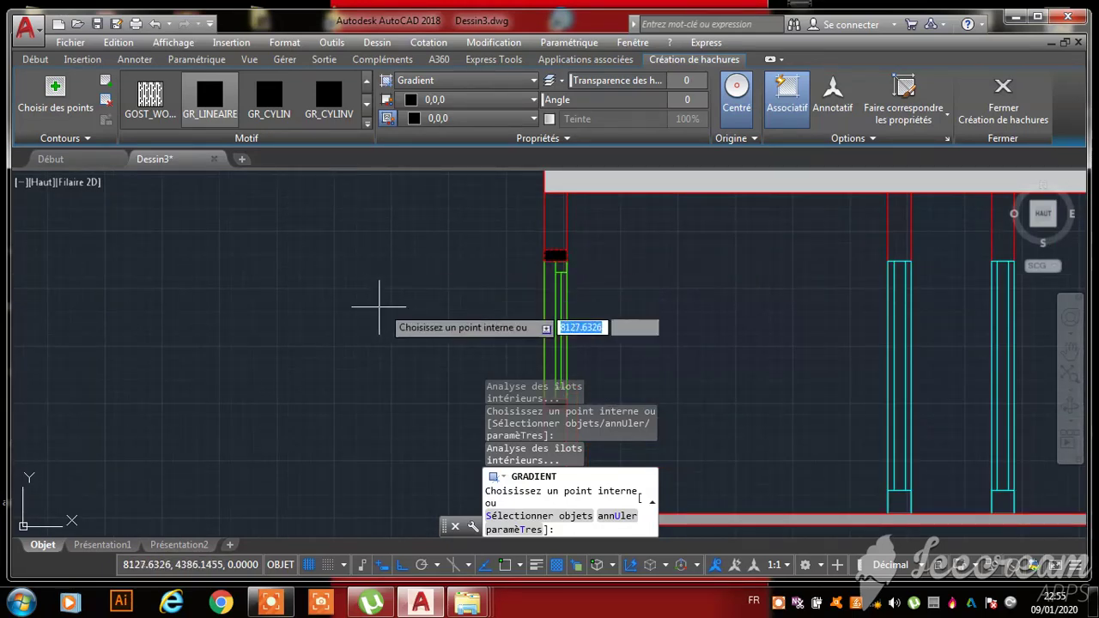
scroll(420, 227, down, 3)
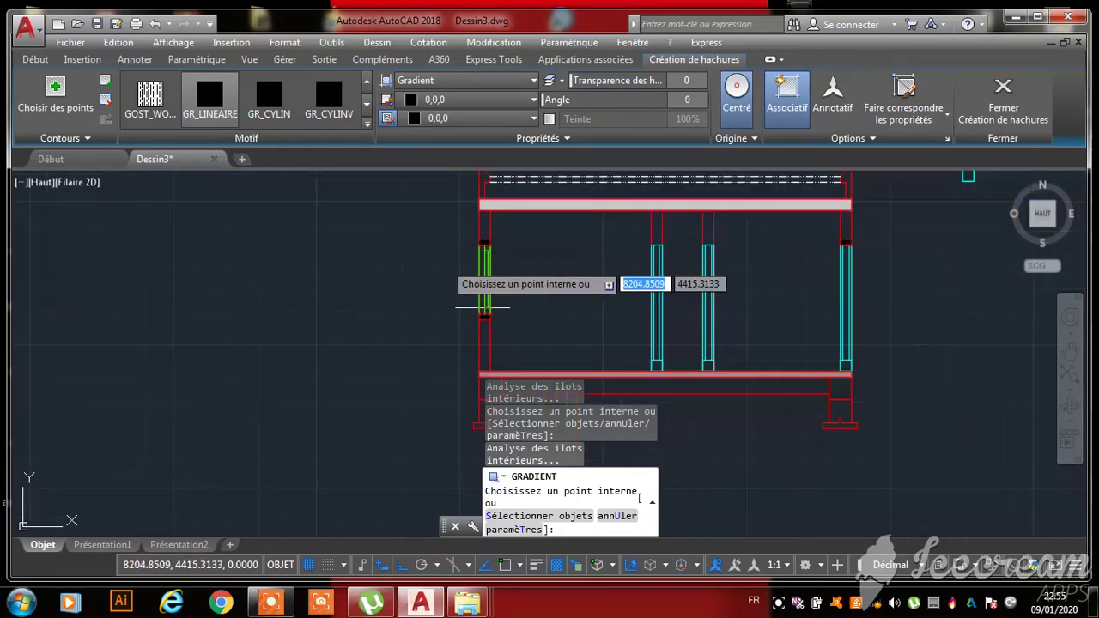
key(Escape)
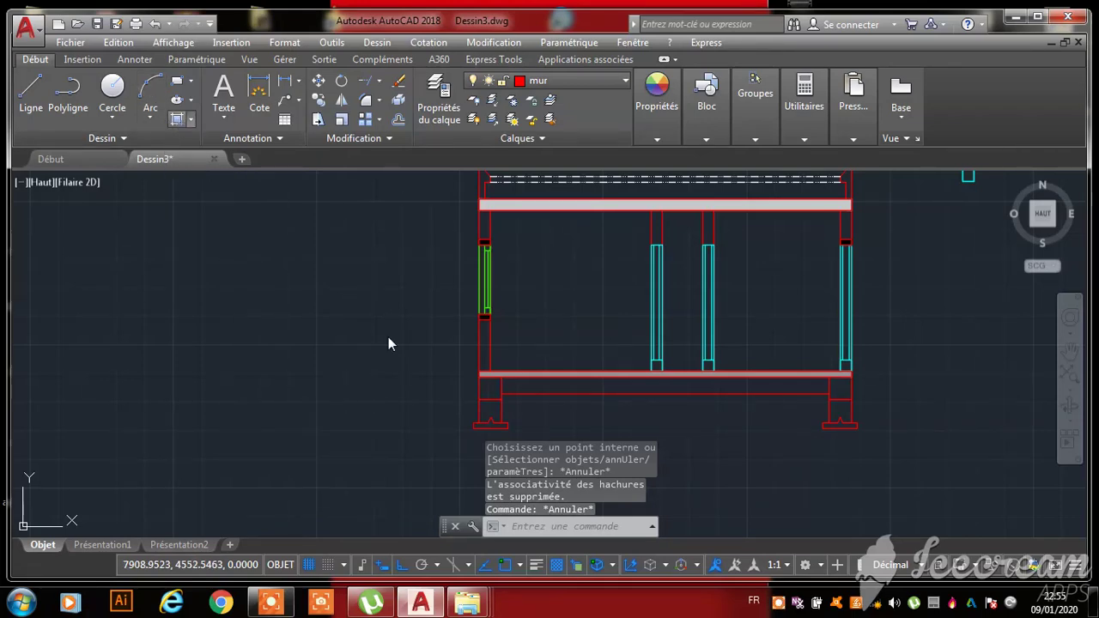
key(Return)
scroll(463, 369, up, 3)
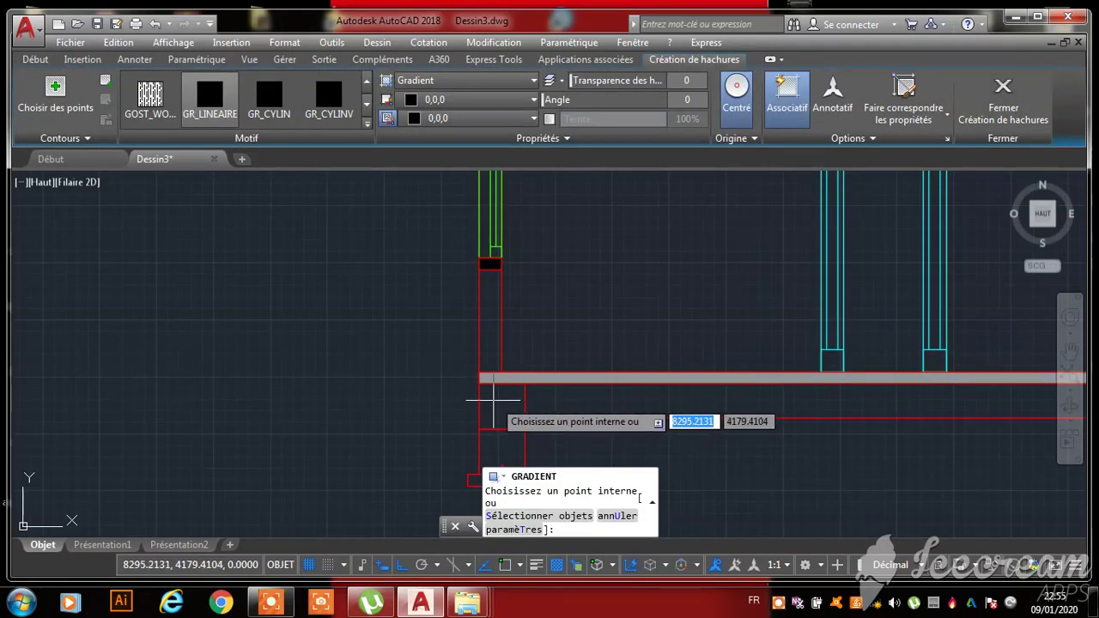
scroll(307, 363, down, 3)
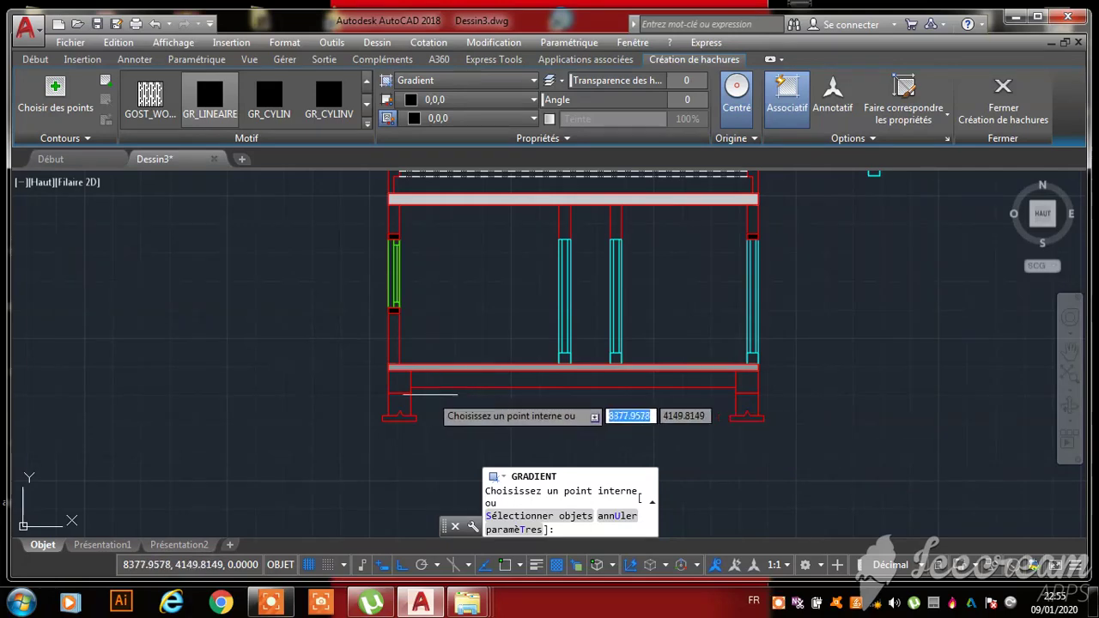
scroll(375, 385, up, 3)
click(365, 382)
scroll(296, 397, down, 3)
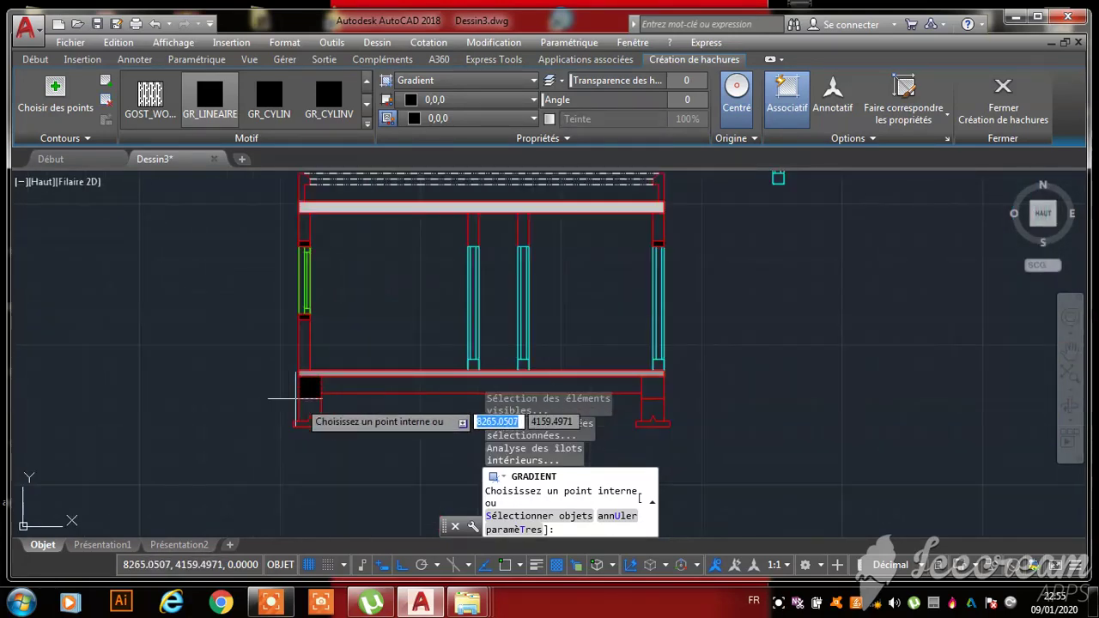
scroll(627, 391, up, 6)
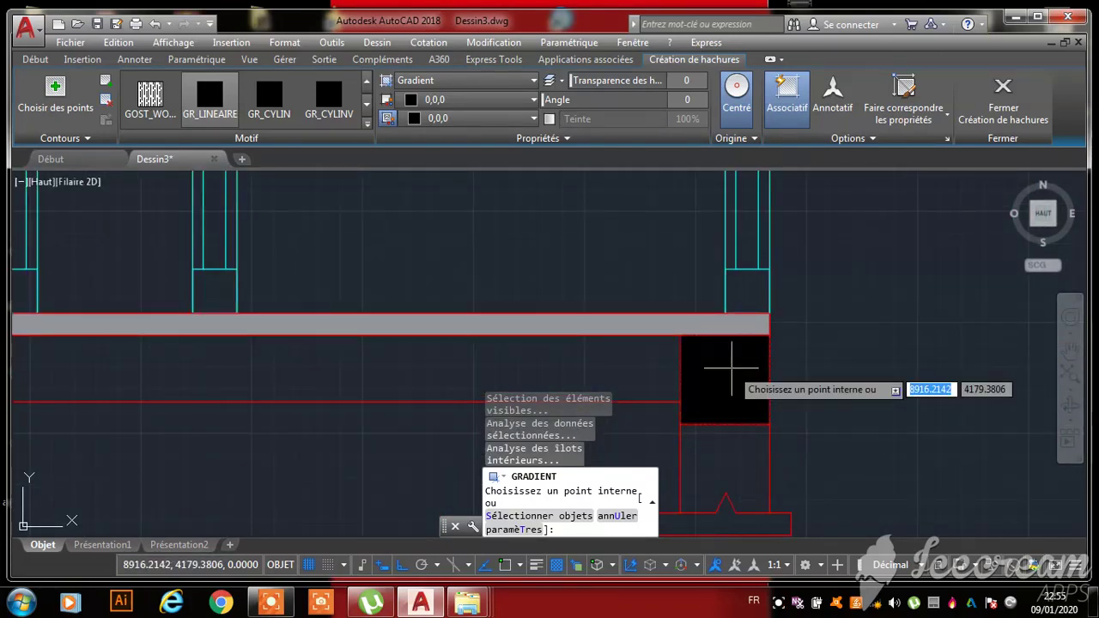
key(Escape)
- Hatch the strip beneath the floor slab, between the two black foundation blocks, with the GRAVEL pattern at scale 1
scroll(730, 365, down, 5)
scroll(723, 422, up, 5)
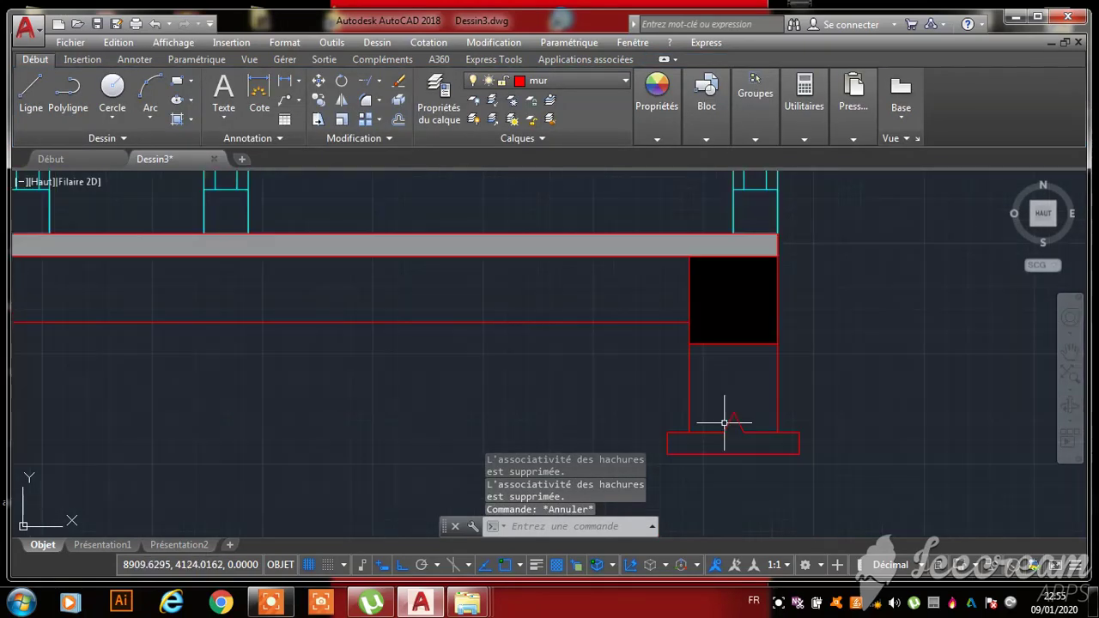
scroll(730, 405, up, 3)
scroll(751, 375, down, 5)
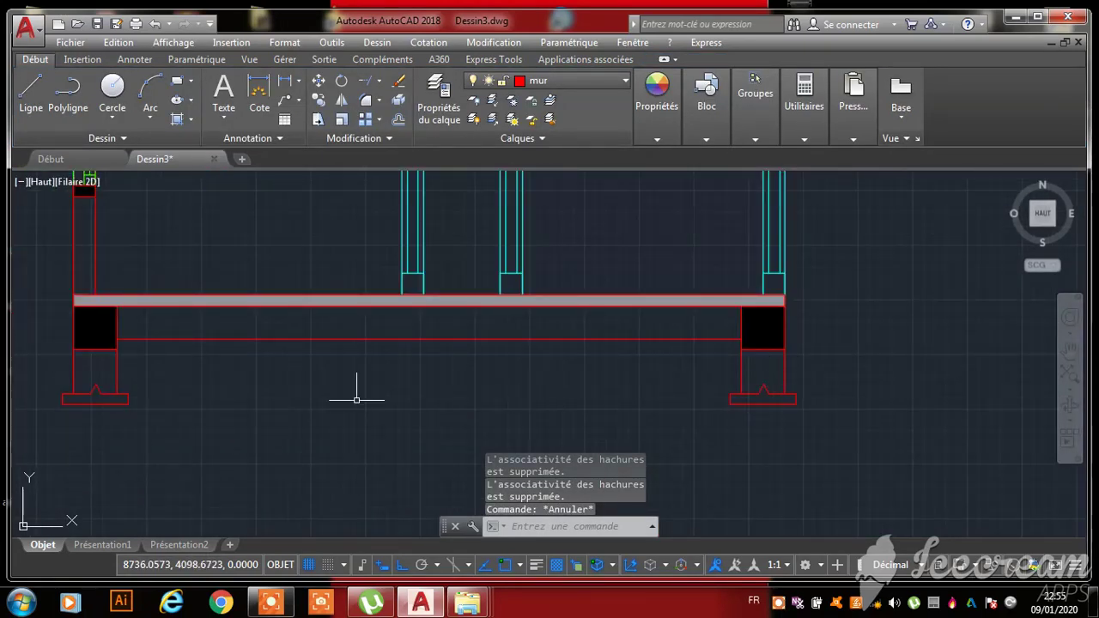
click(192, 120)
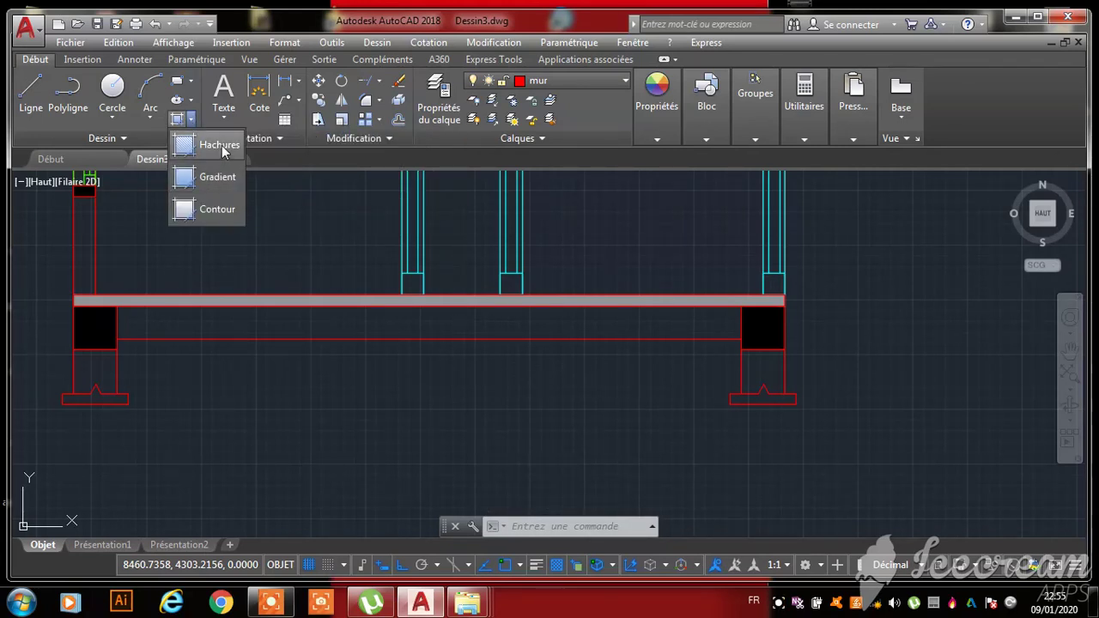
click(220, 146)
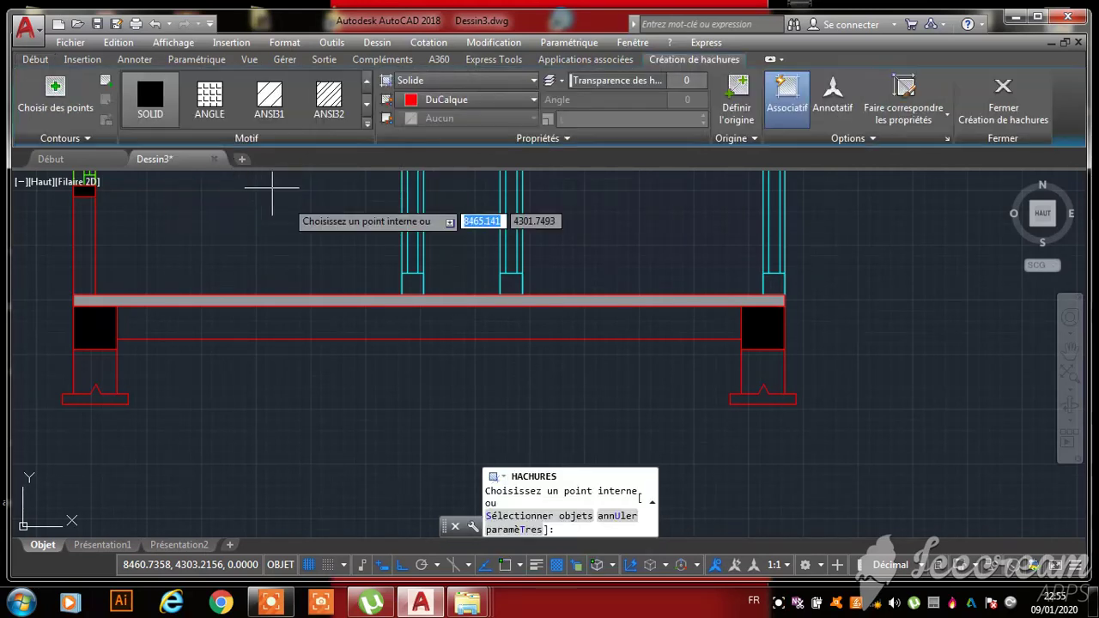
click(367, 126)
scroll(312, 242, down, 4)
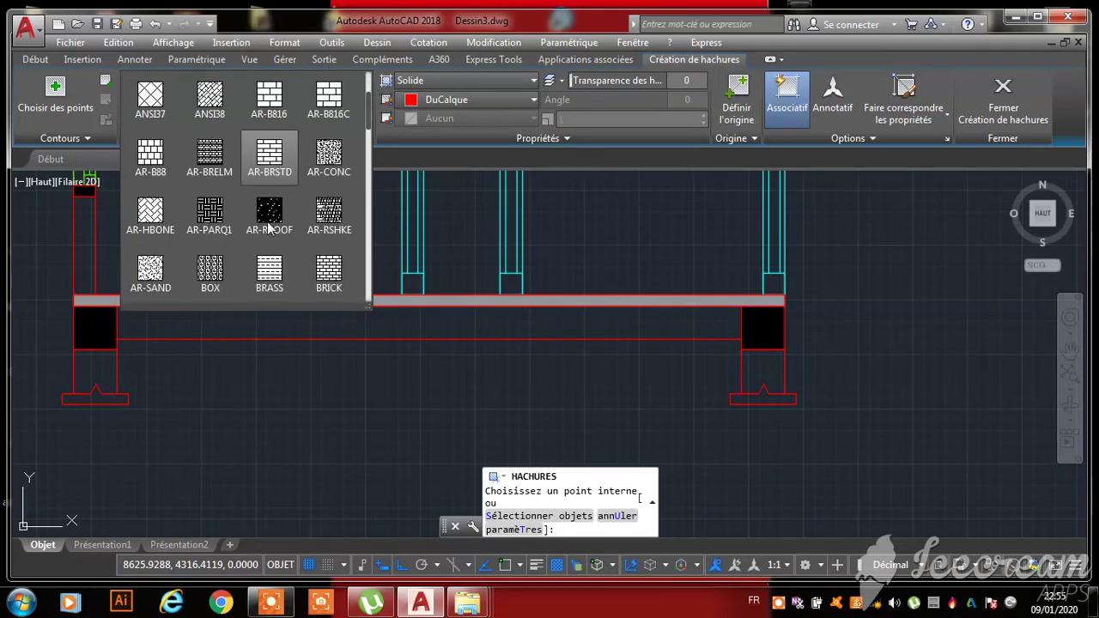
scroll(313, 235, down, 4)
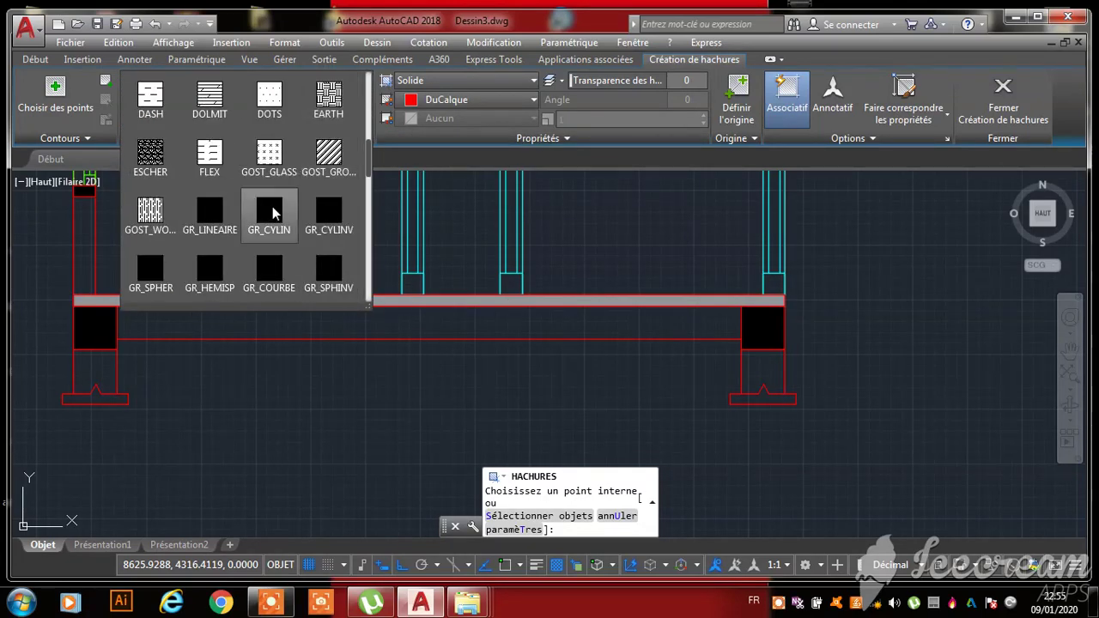
scroll(278, 190, down, 1)
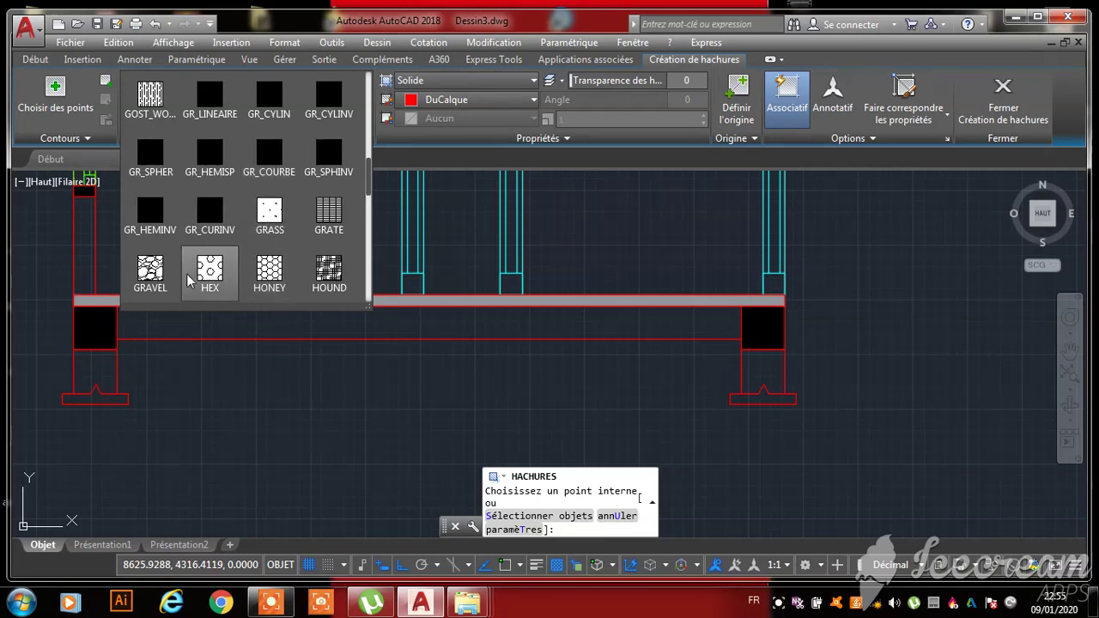
click(149, 272)
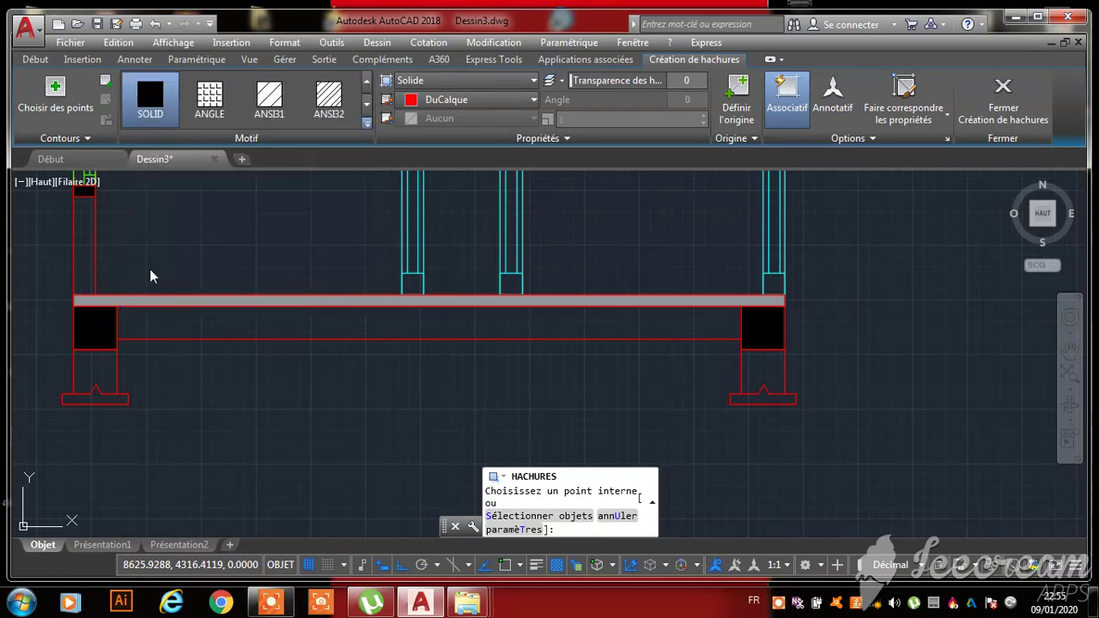
click(369, 324)
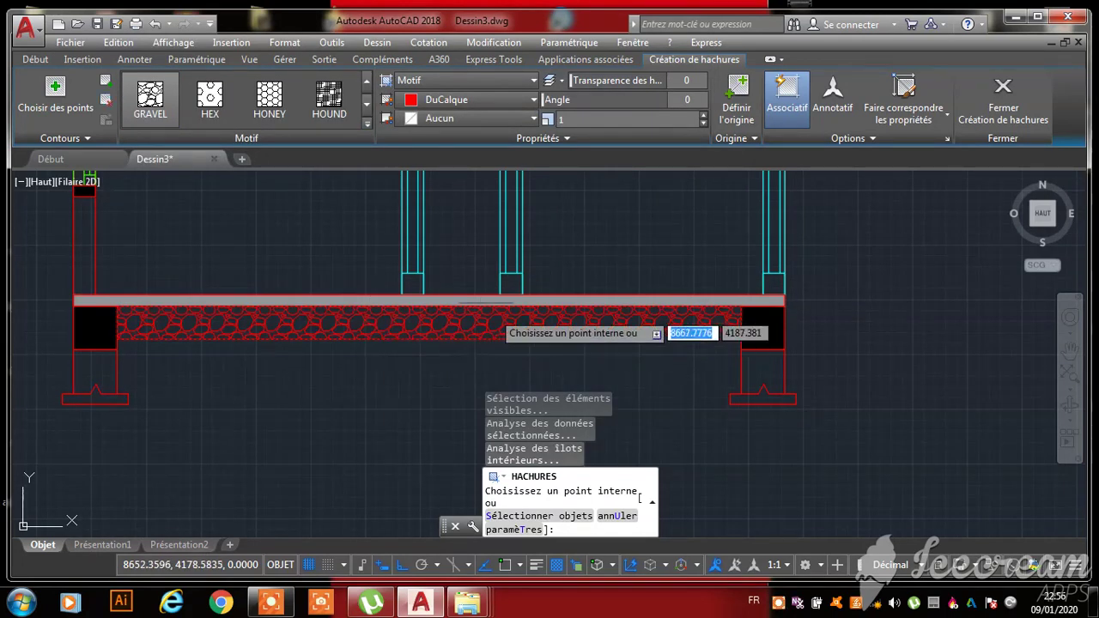
- Set the gravel hatch's colour to white 255,255,255 and finish the hatch
click(503, 103)
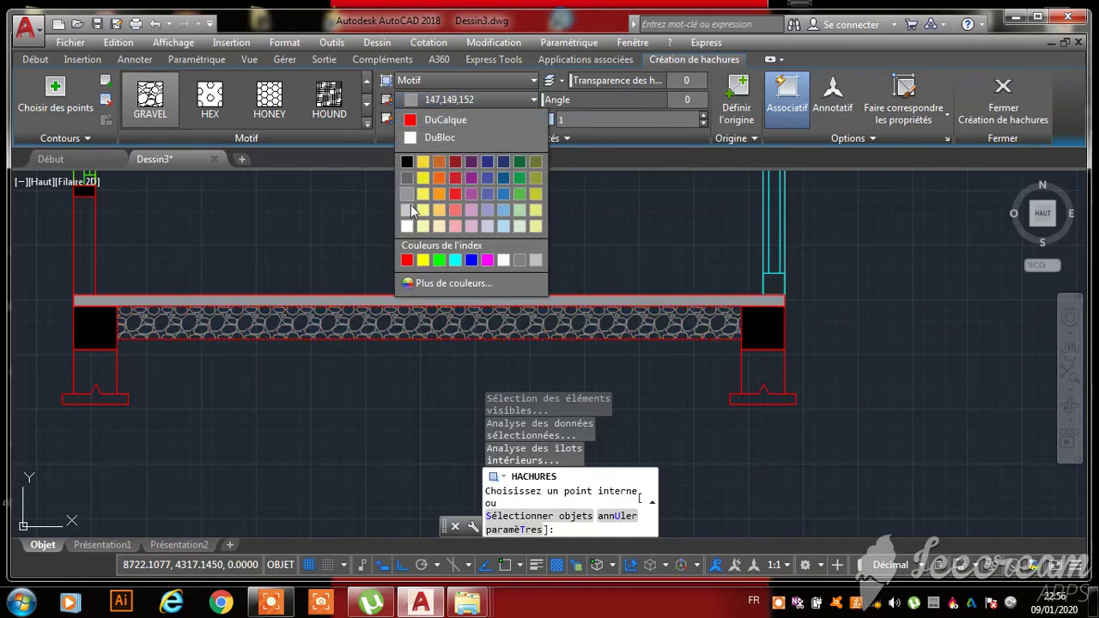
click(411, 210)
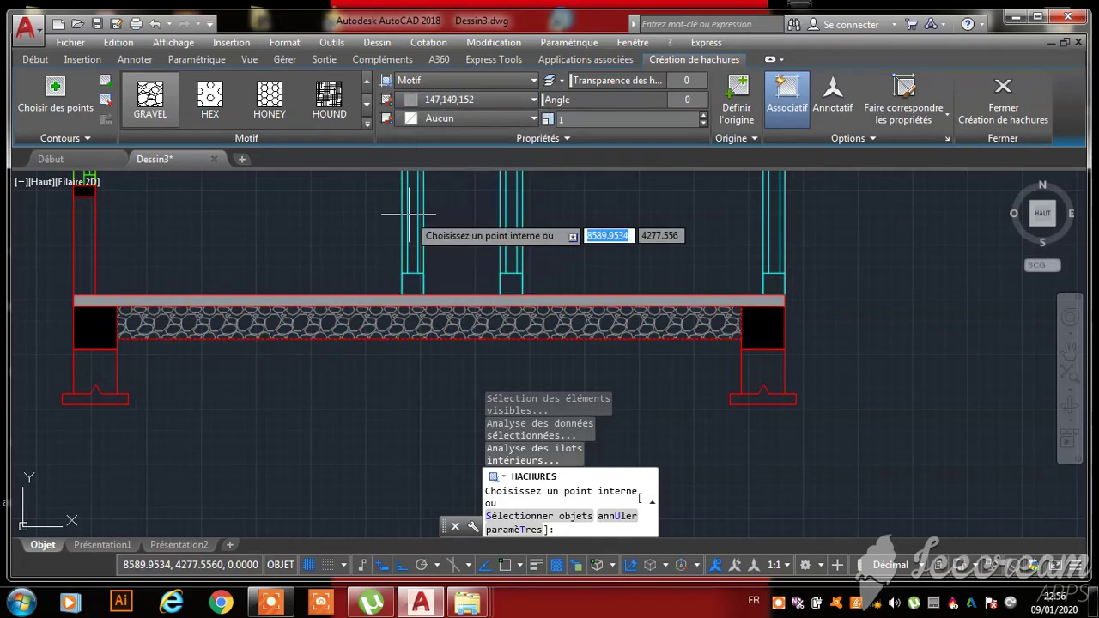
click(475, 101)
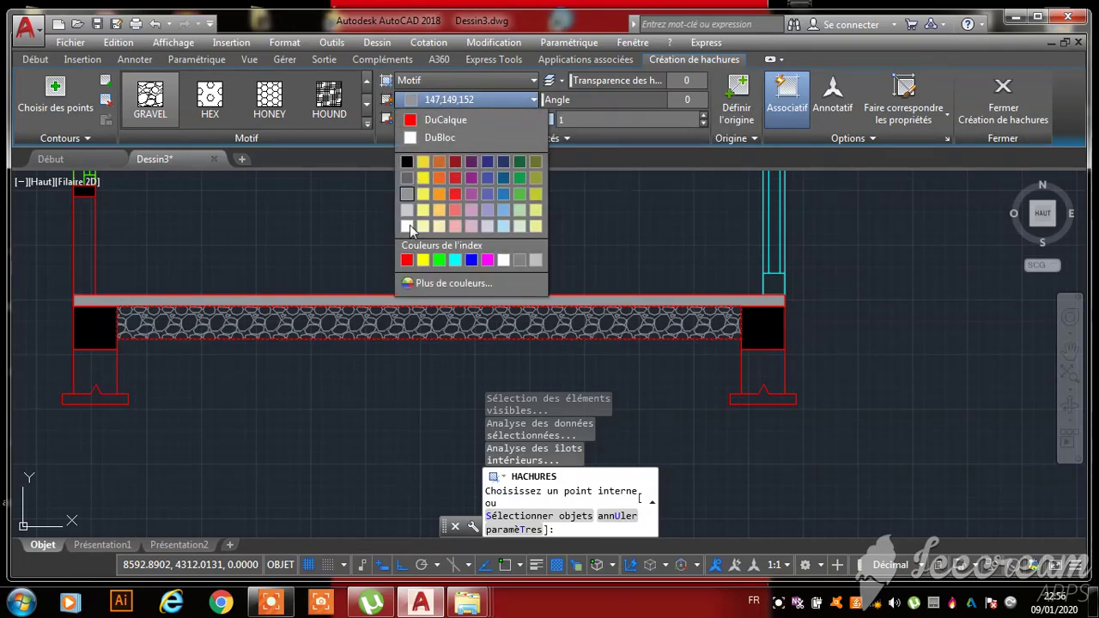
click(408, 226)
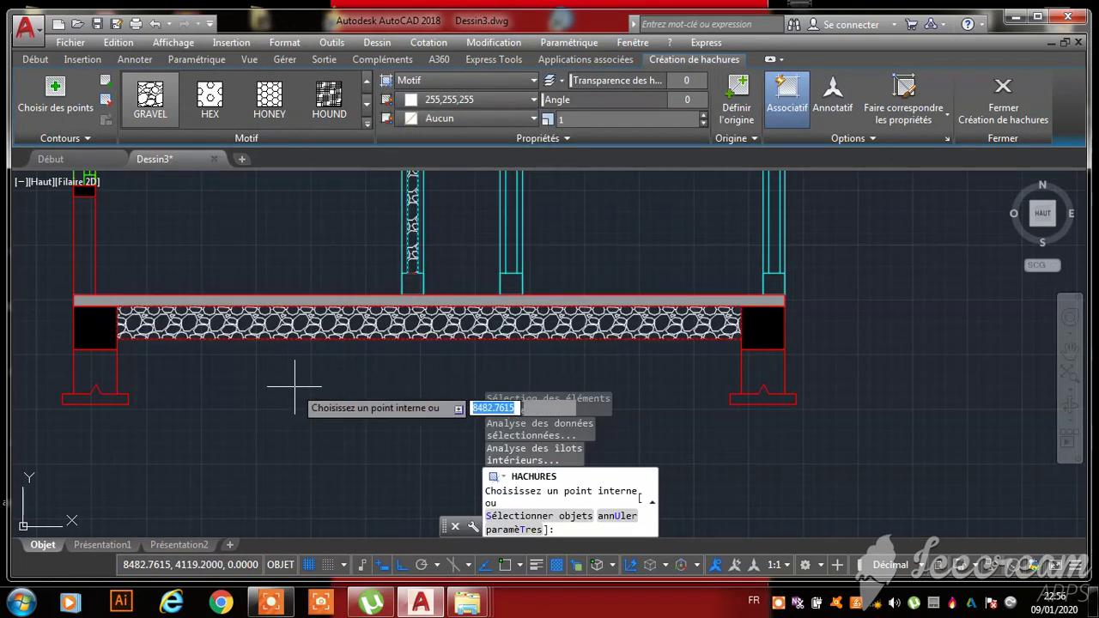
key(Escape)
- Hatch the area between the black foundation block and the footing on the window side with the AR-SAND pattern in white at scale 1
scroll(378, 320, up, 5)
scroll(483, 319, down, 5)
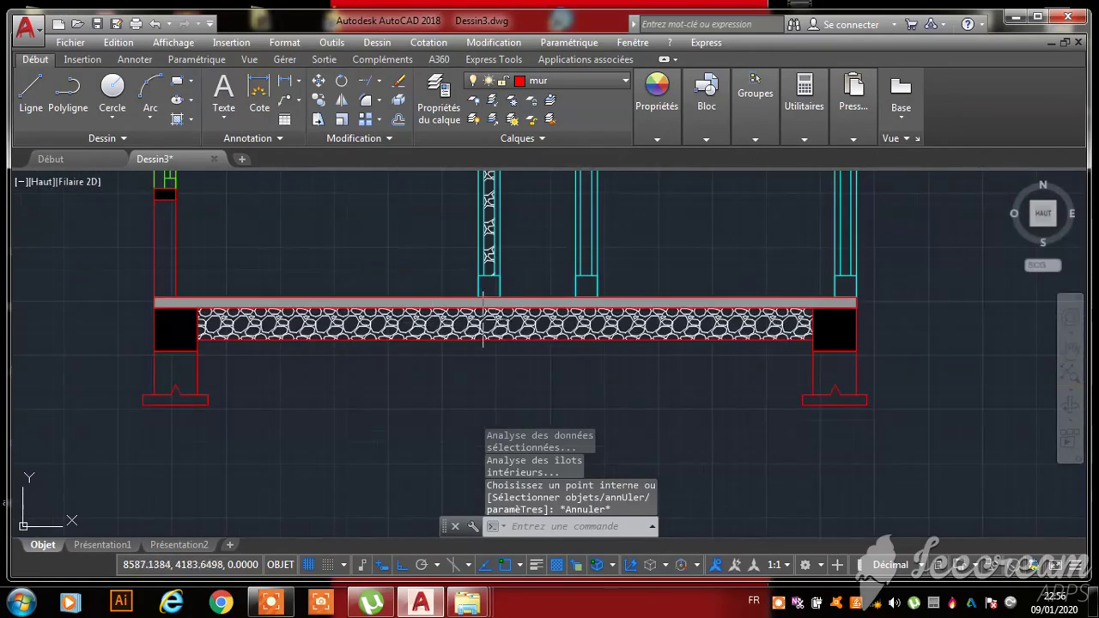
scroll(507, 314, up, 5)
scroll(394, 375, down, 4)
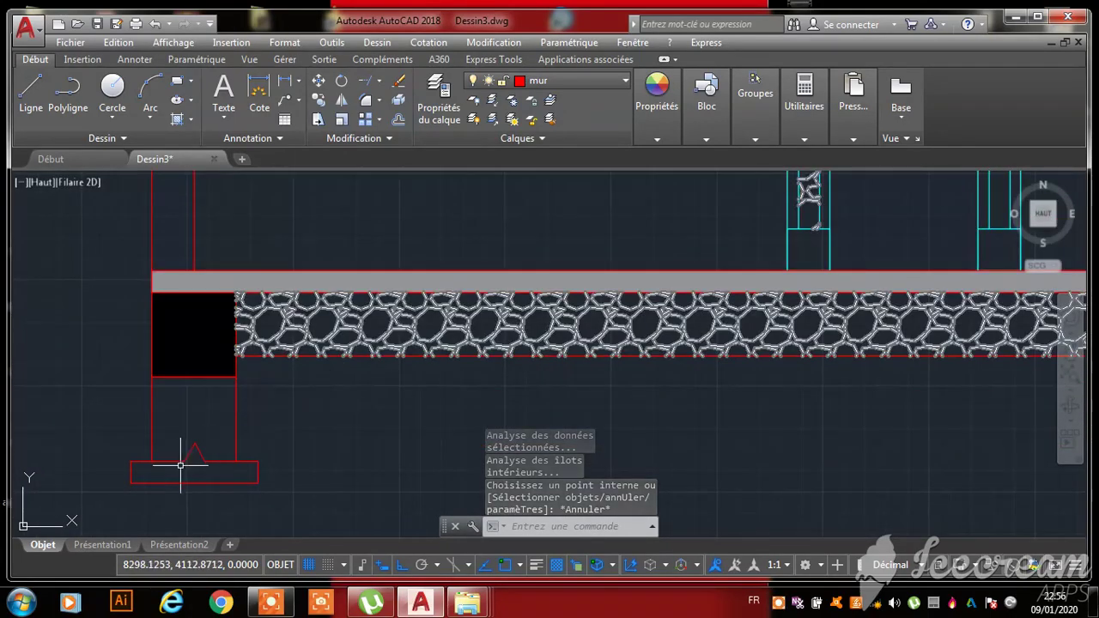
scroll(180, 466, up, 3)
scroll(466, 375, down, 3)
scroll(340, 394, up, 3)
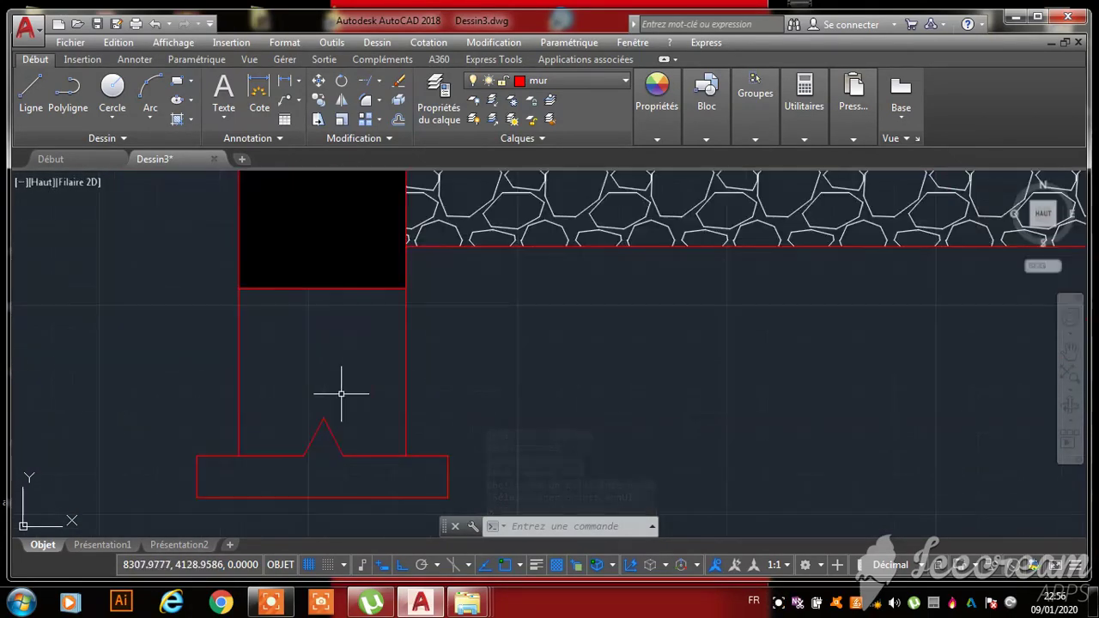
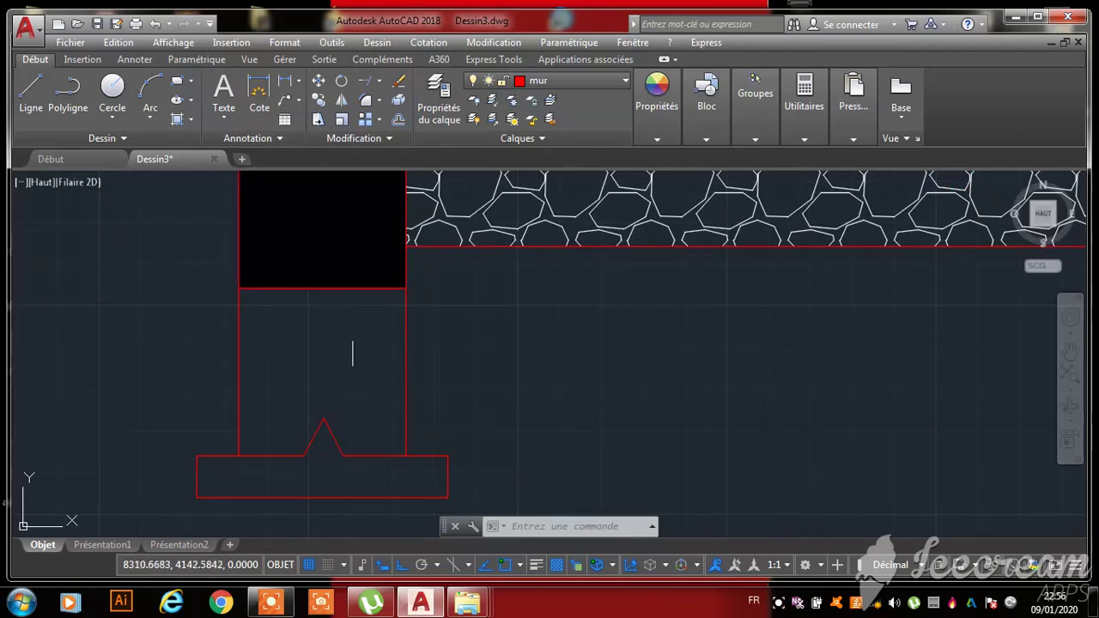
click(192, 120)
click(219, 146)
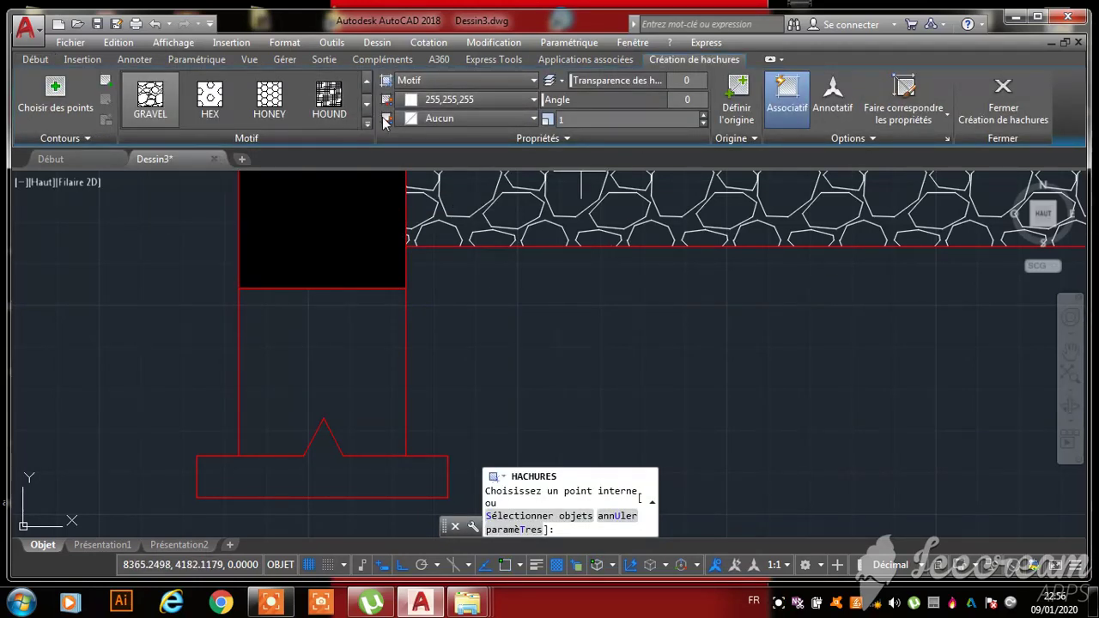
click(367, 126)
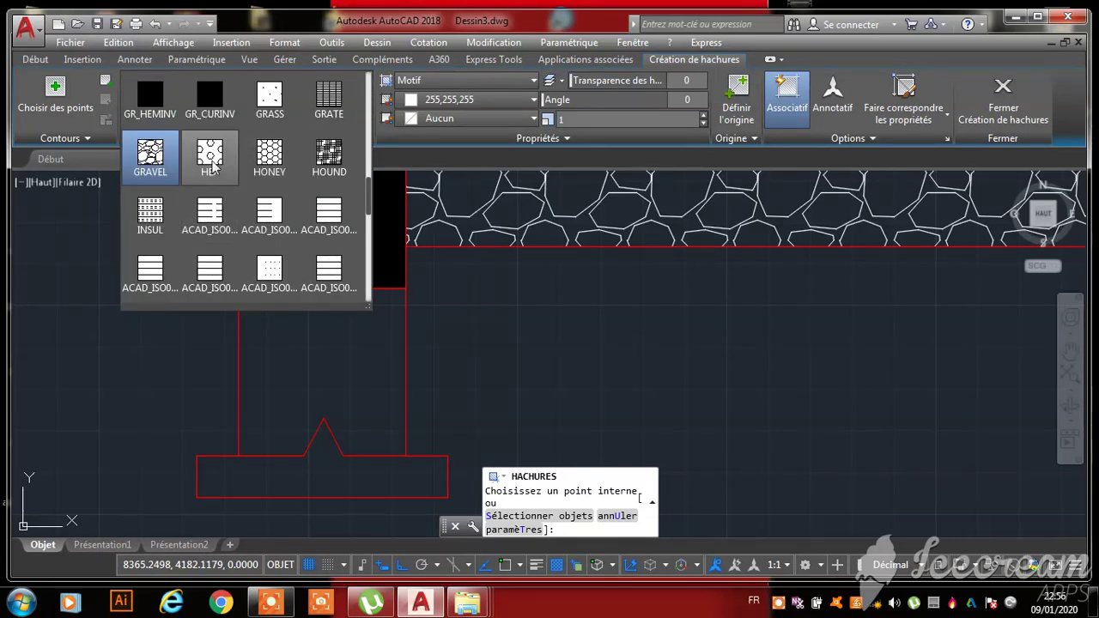
scroll(249, 209, down, 3)
scroll(249, 210, down, 6)
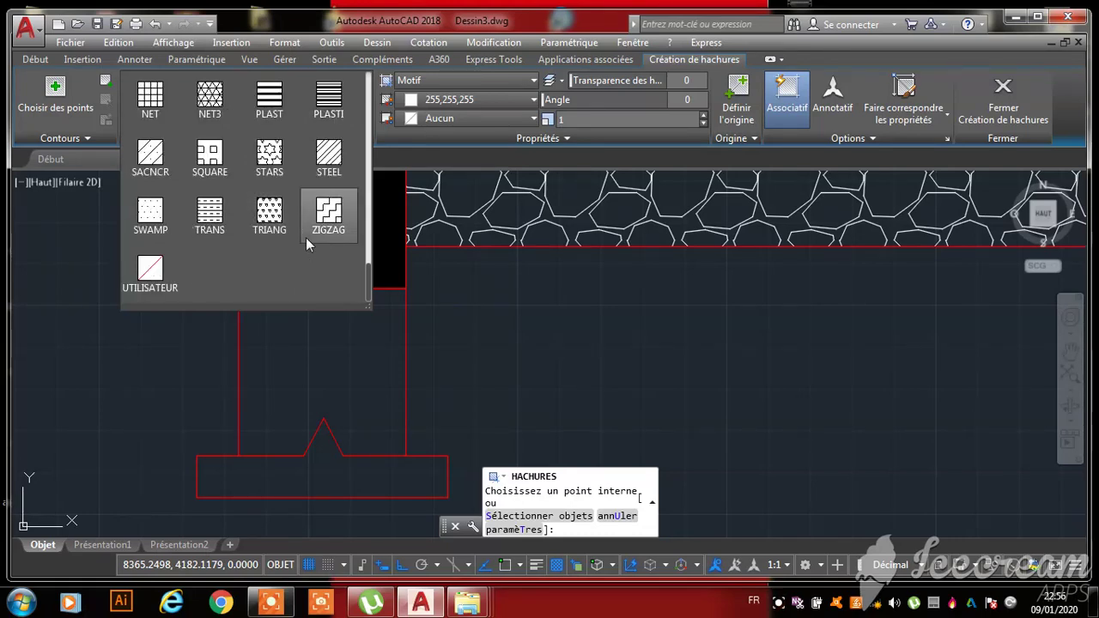
scroll(266, 218, up, 4)
scroll(249, 218, up, 5)
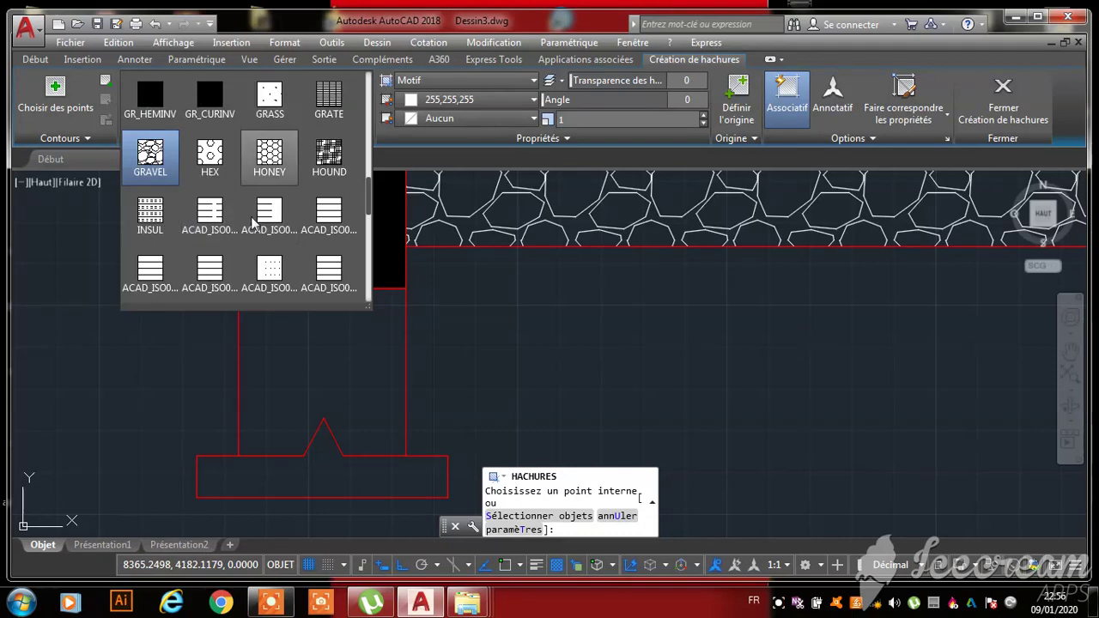
scroll(240, 211, up, 3)
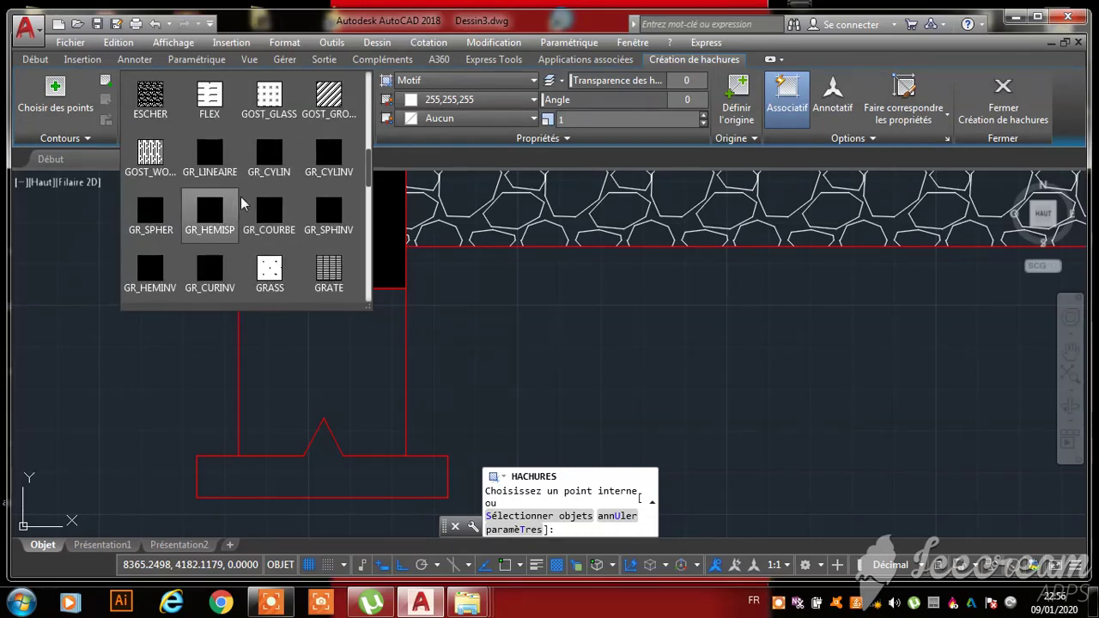
scroll(242, 203, up, 2)
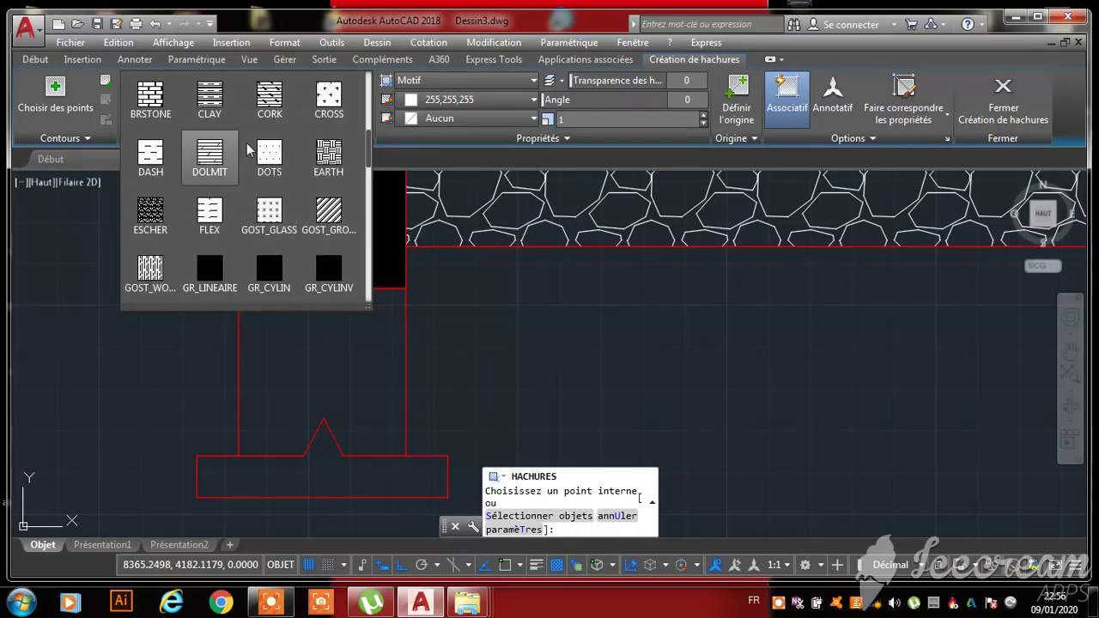
scroll(273, 110, up, 1)
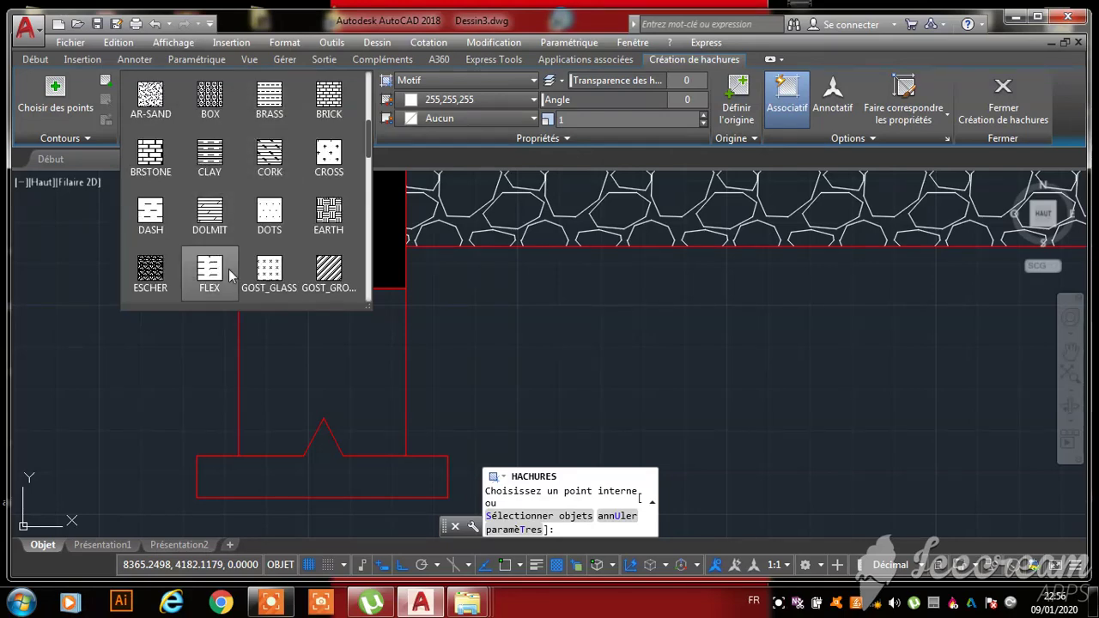
scroll(269, 153, up, 2)
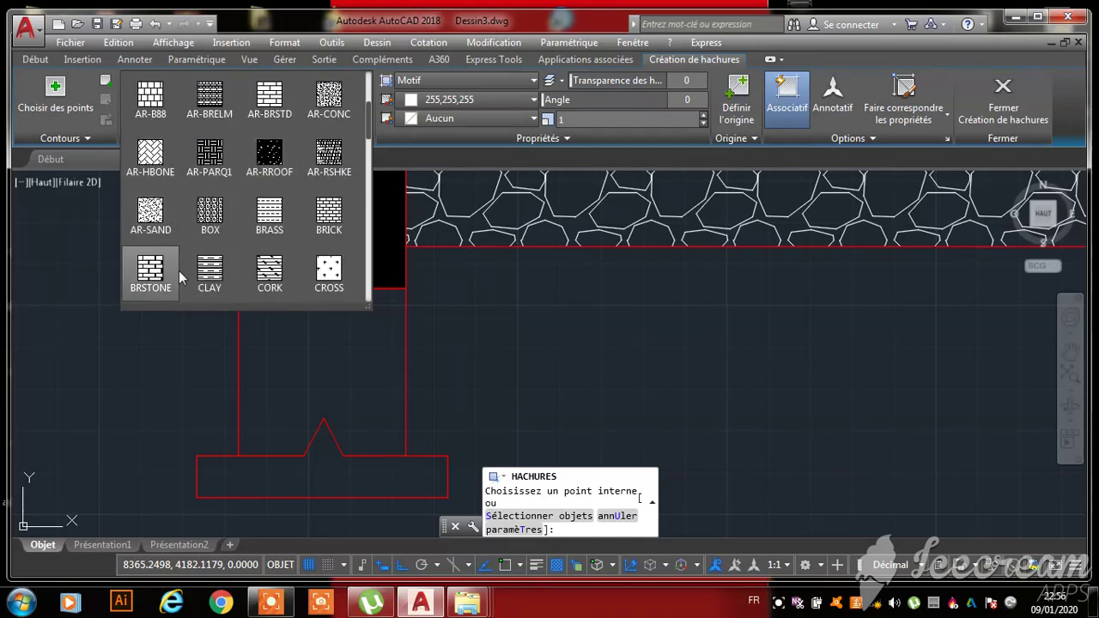
click(151, 213)
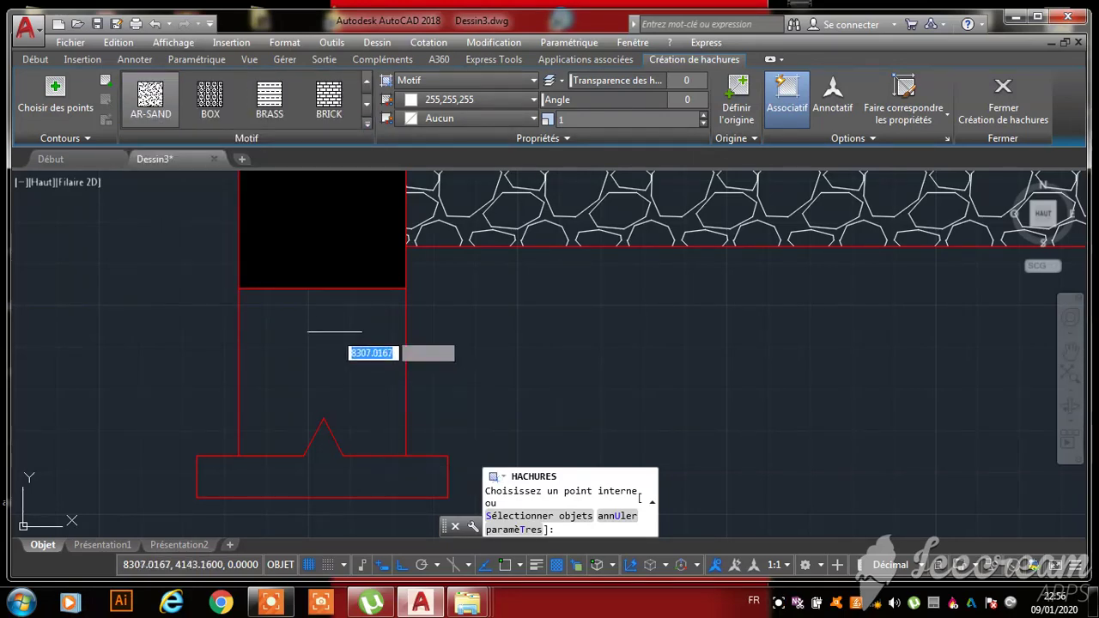
click(332, 330)
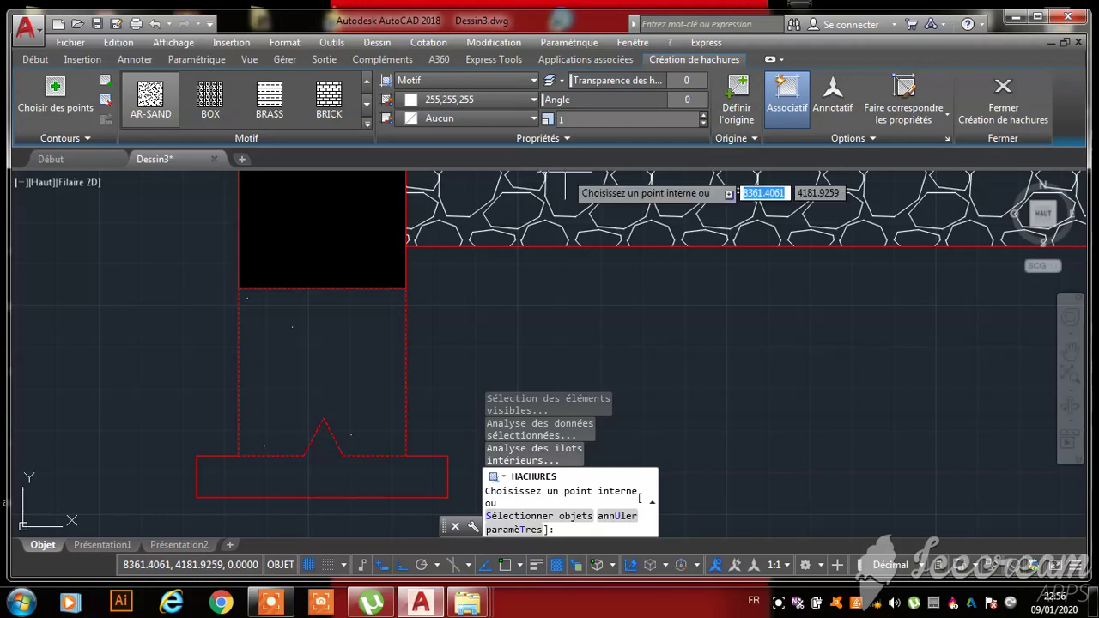
- Finish the sand hatch beneath the window-side black foundation block and set its scale to 0.031
key(Return)
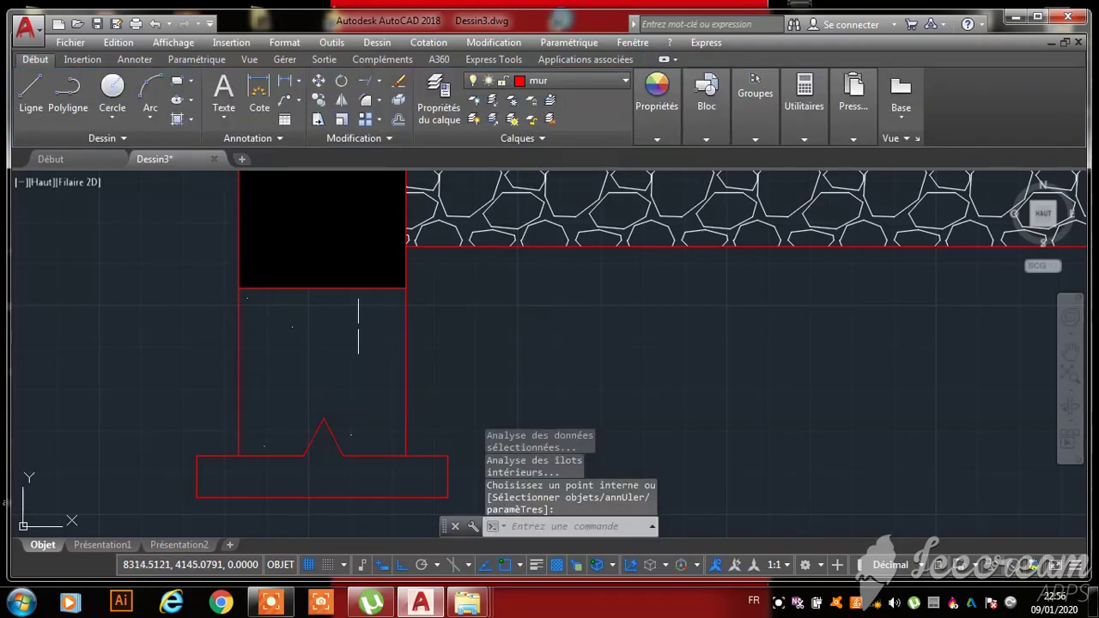
click(296, 324)
click(291, 327)
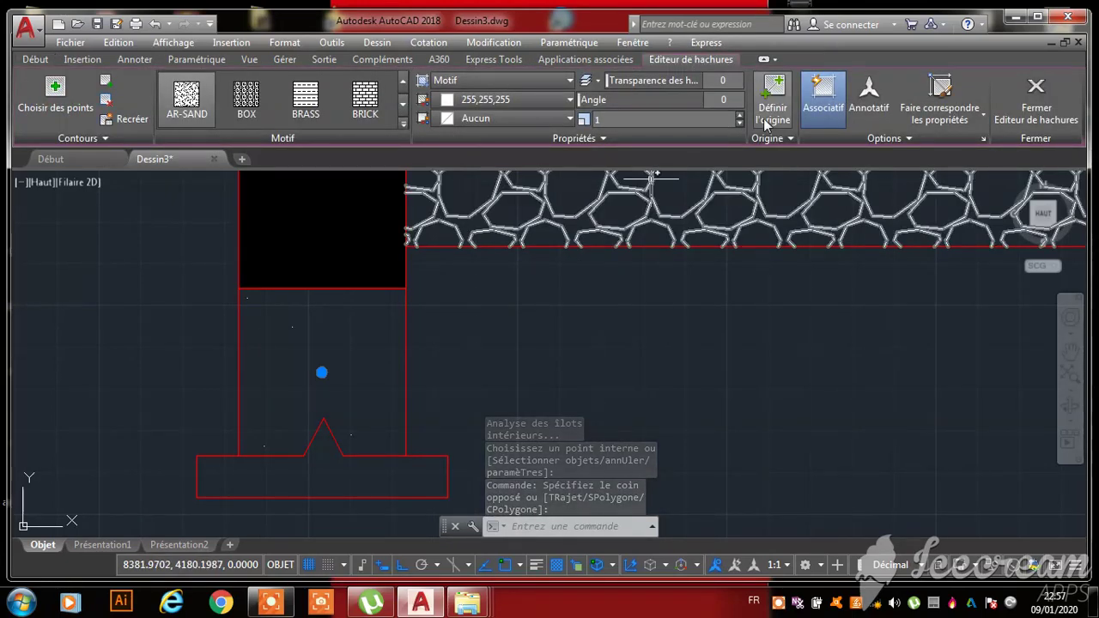
click(741, 117)
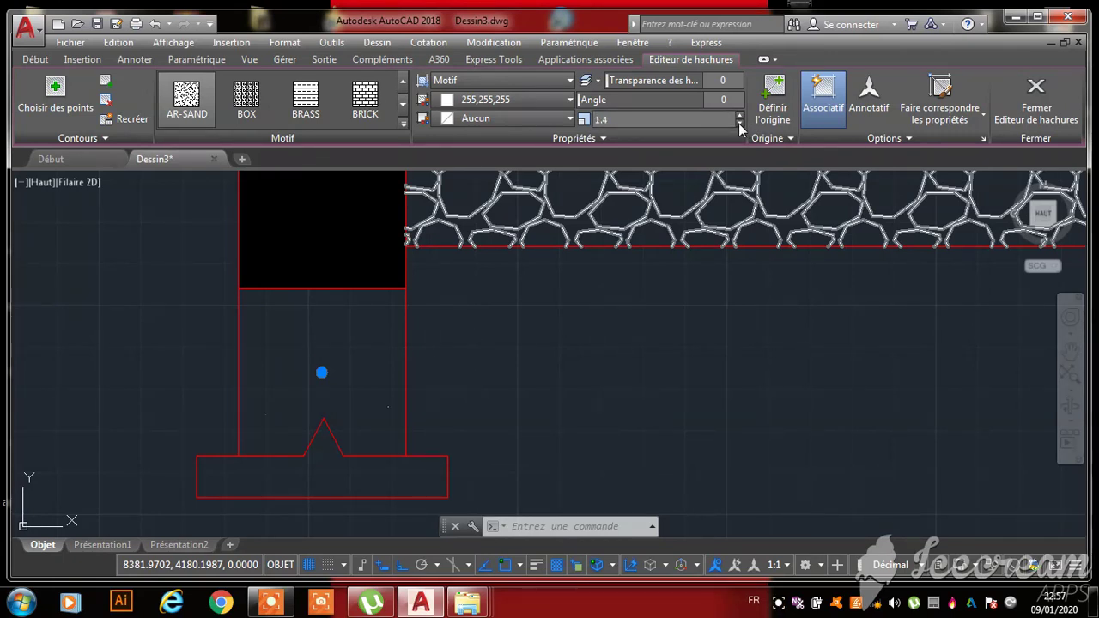
click(738, 123)
click(738, 123)
click(740, 123)
click(740, 122)
click(740, 123)
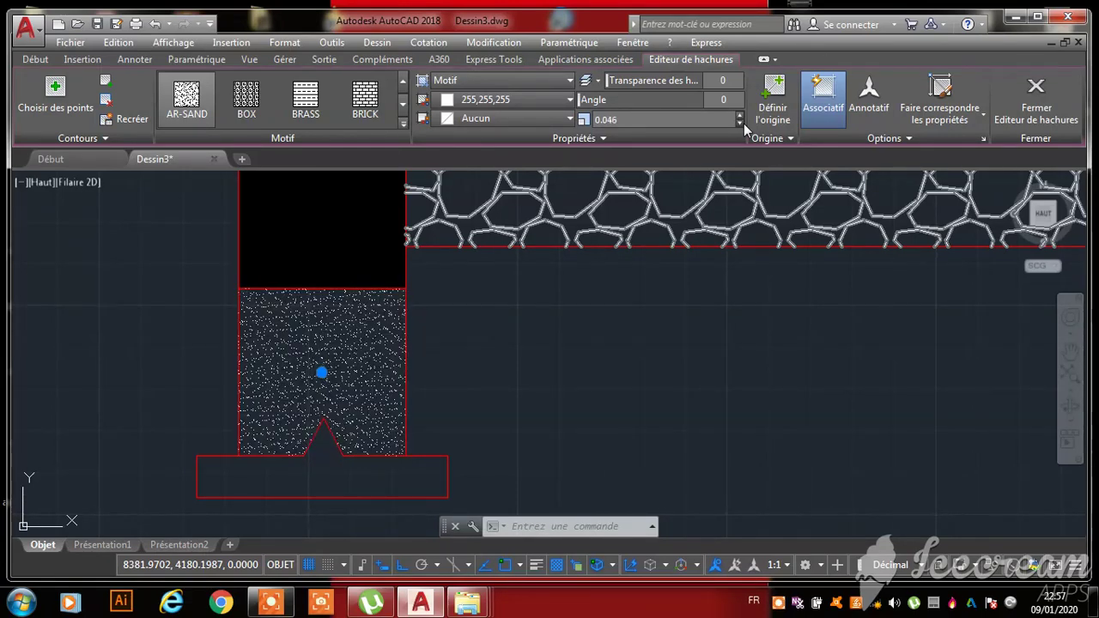
click(740, 123)
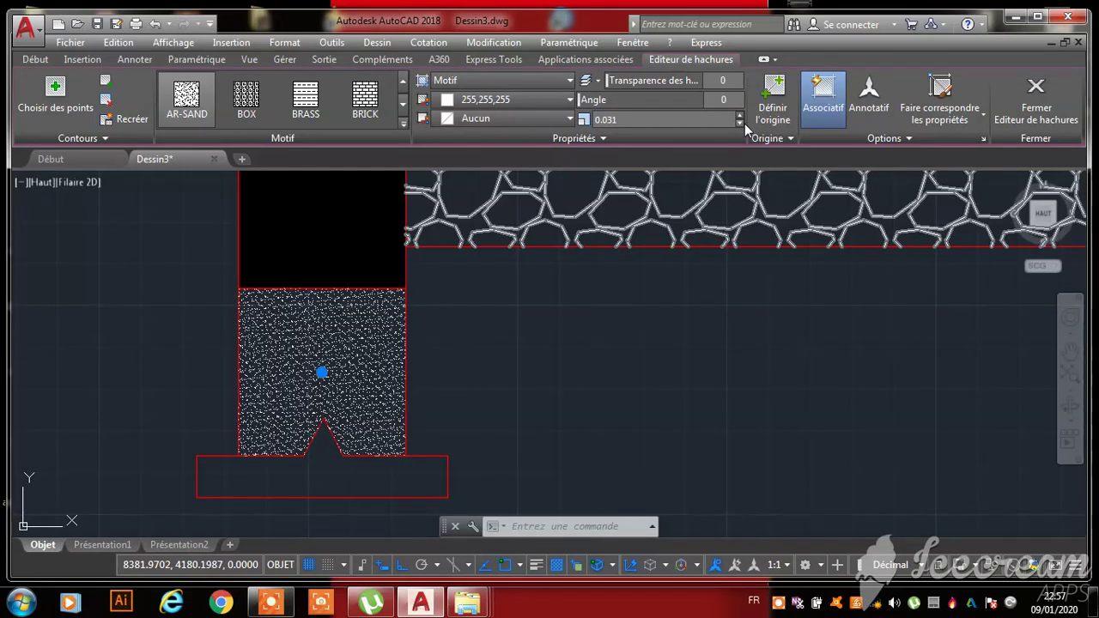
- Hatch the area beneath the other black foundation block with the white AR-SAND pattern at scale 0.031
scroll(326, 300, down, 4)
scroll(979, 313, up, 6)
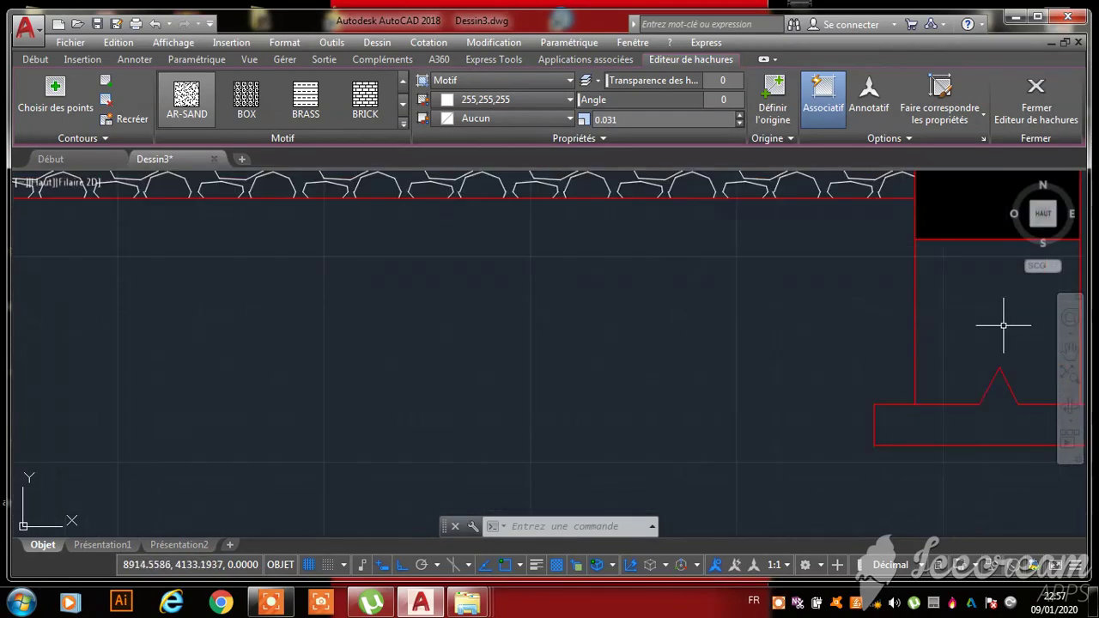
click(981, 309)
scroll(631, 314, down, 5)
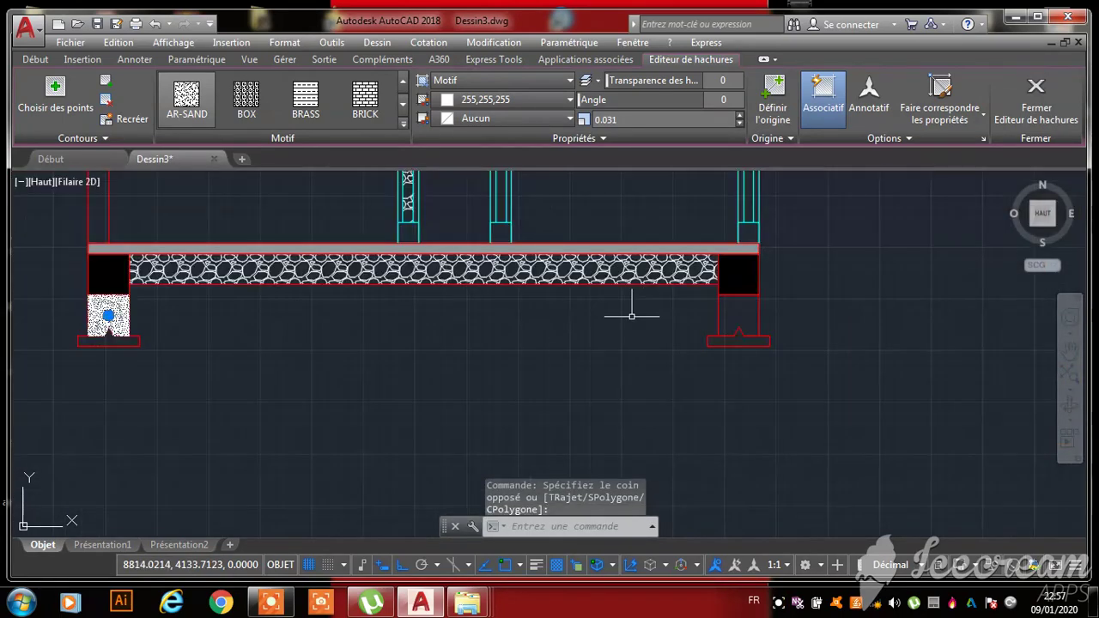
click(185, 113)
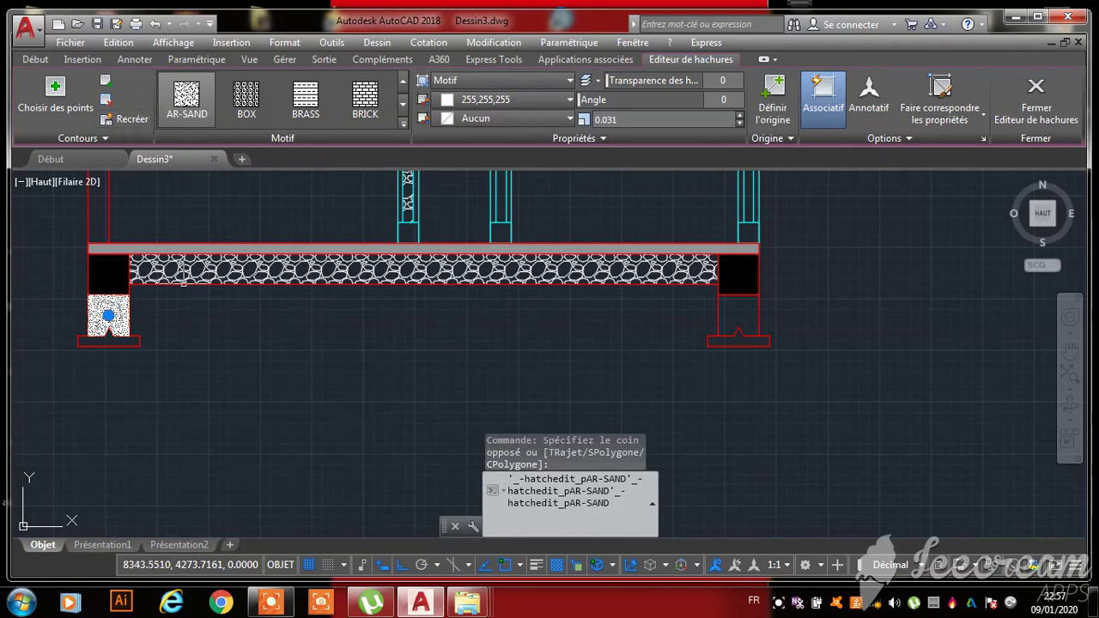
key(Escape)
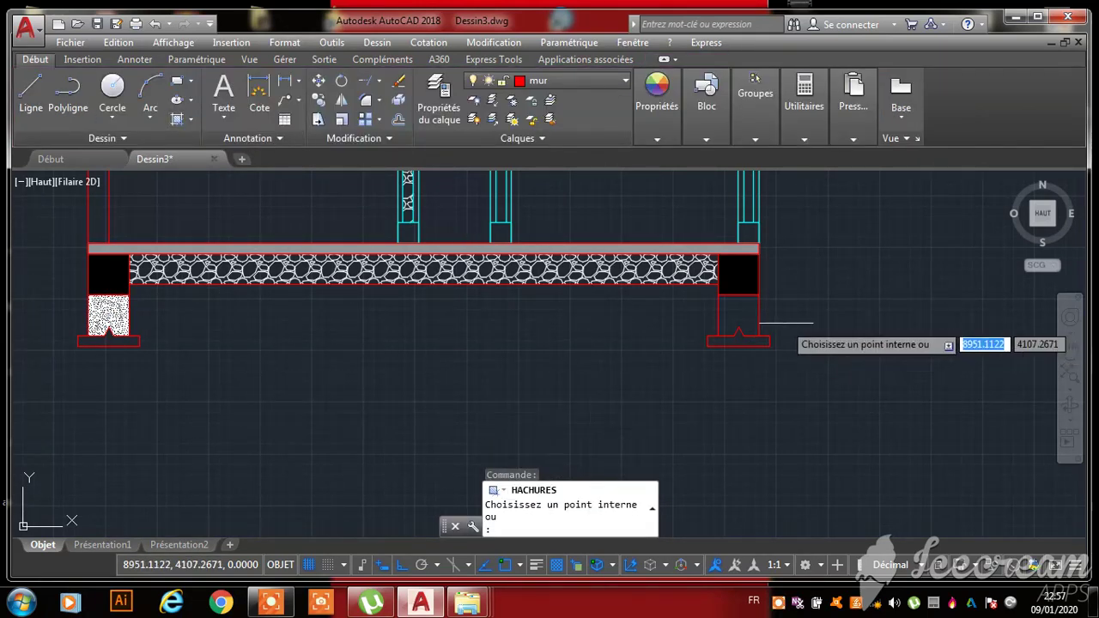
scroll(759, 320, up, 3)
click(720, 324)
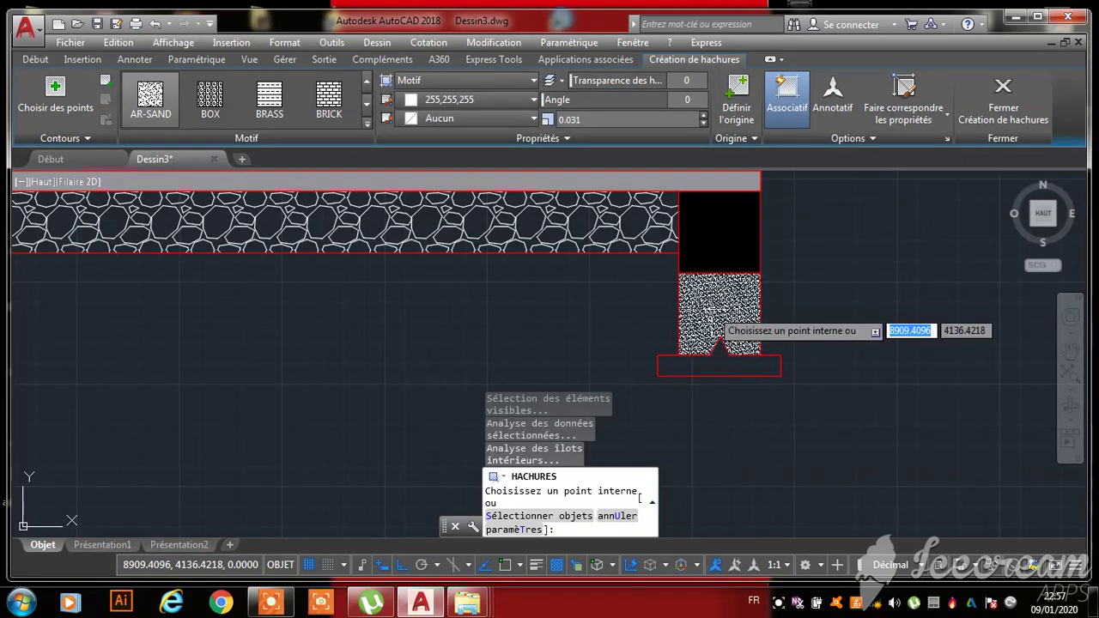
key(Escape)
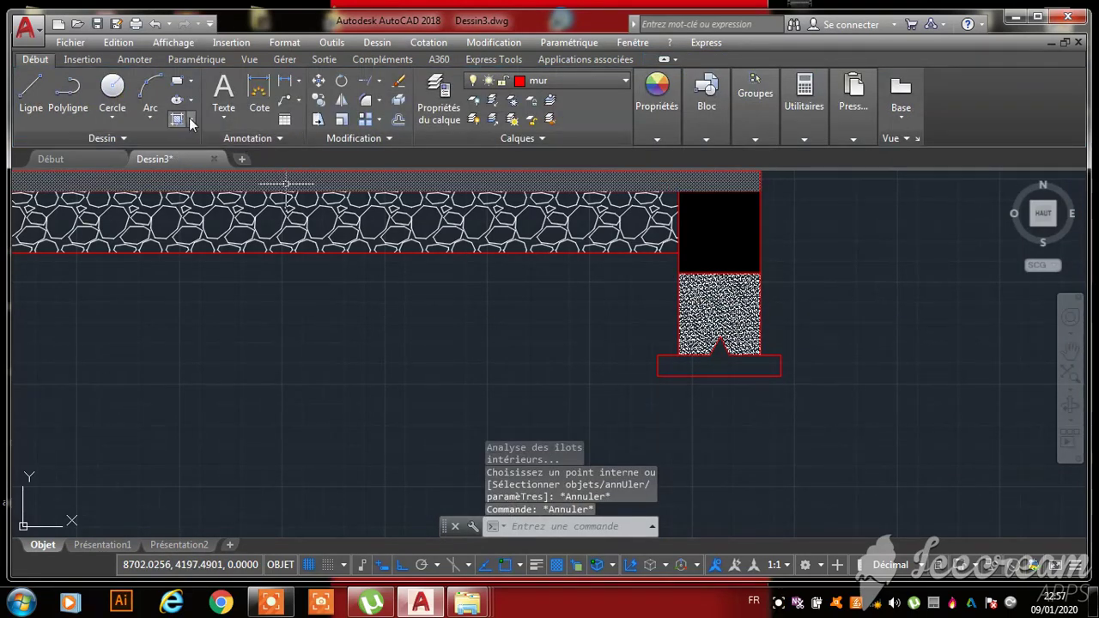
- Hatch both footings at the base of the foundations with the BOX pattern in white at scale 0.031
click(192, 121)
click(212, 148)
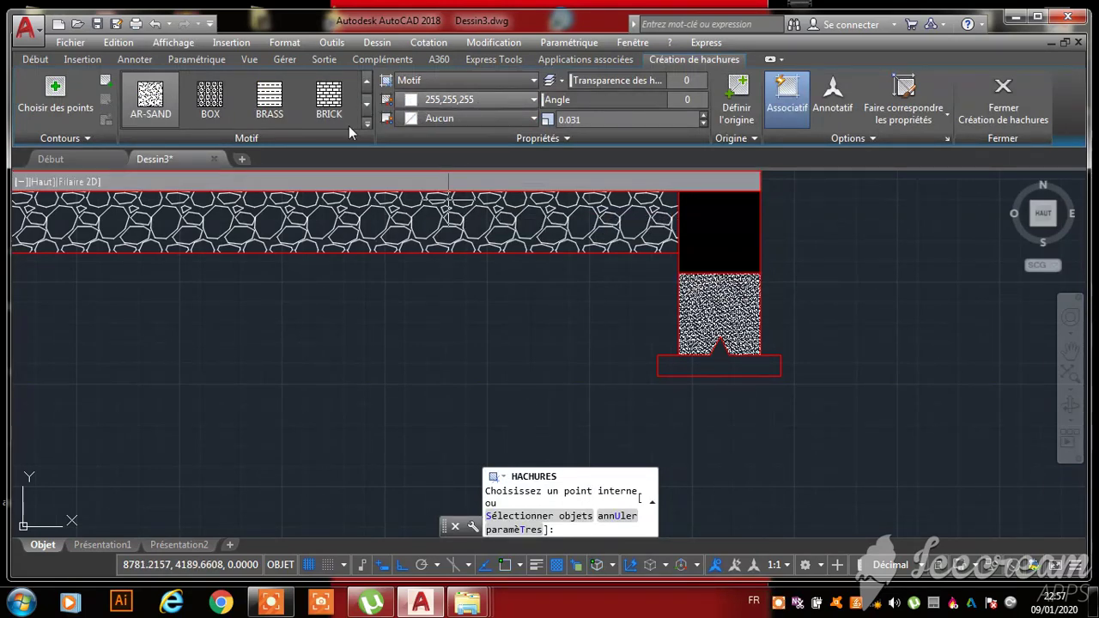
click(212, 101)
scroll(713, 372, up, 4)
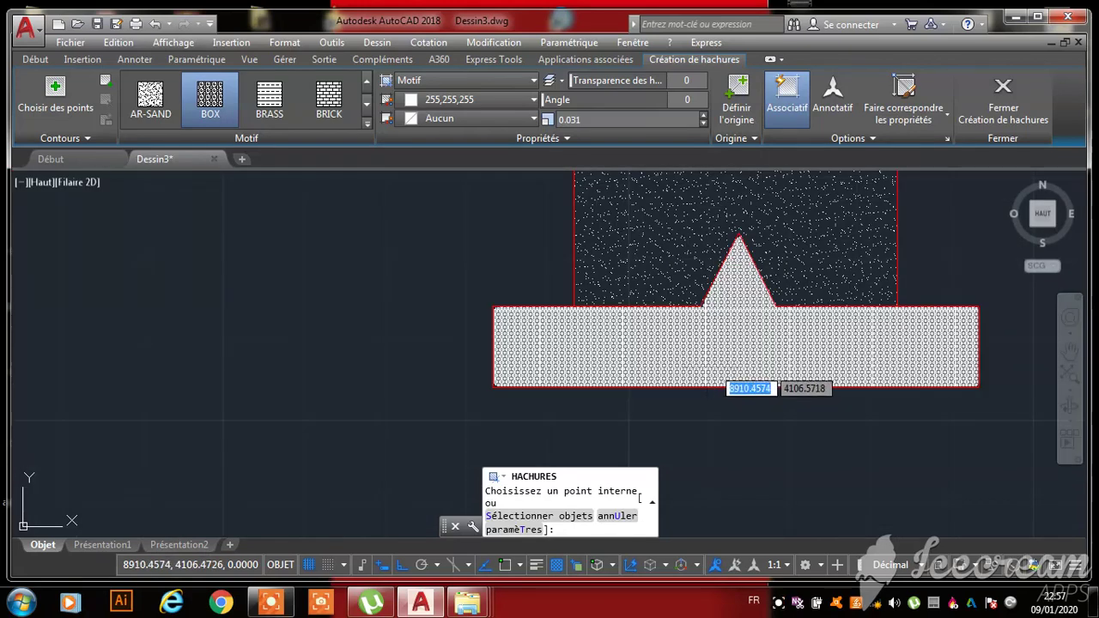
click(709, 356)
scroll(810, 356, down, 8)
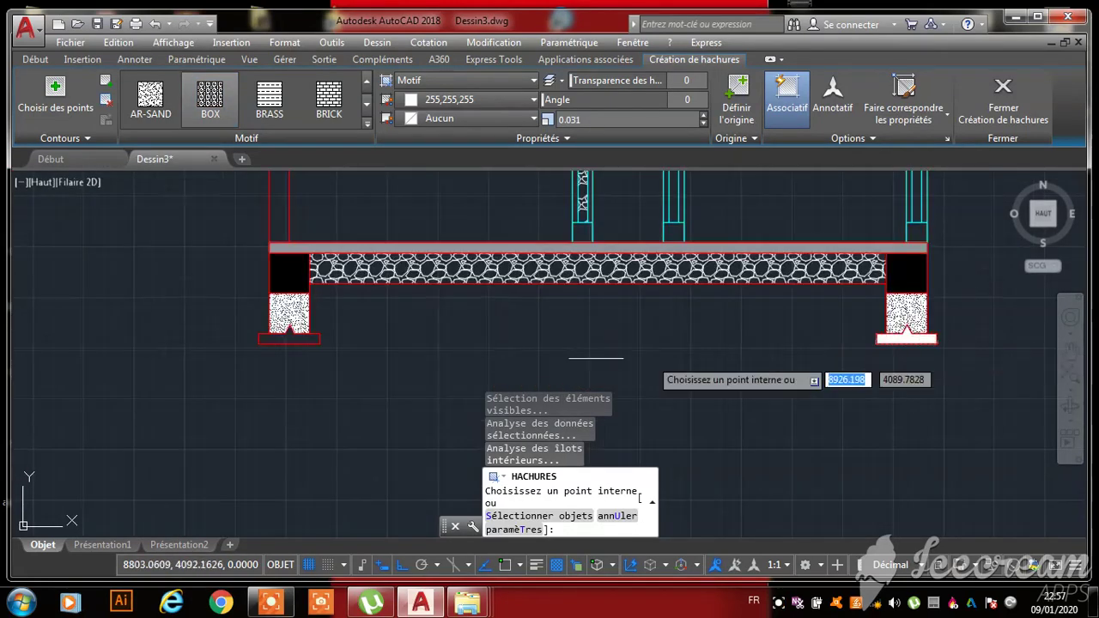
scroll(270, 334, up, 8)
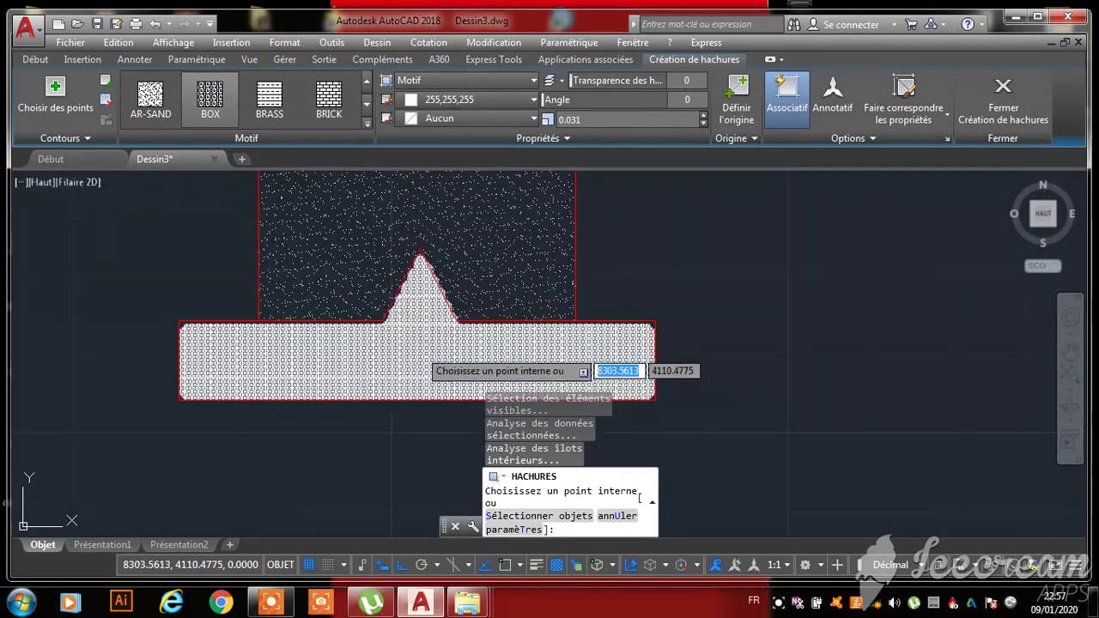
key(Escape)
key(Escape)
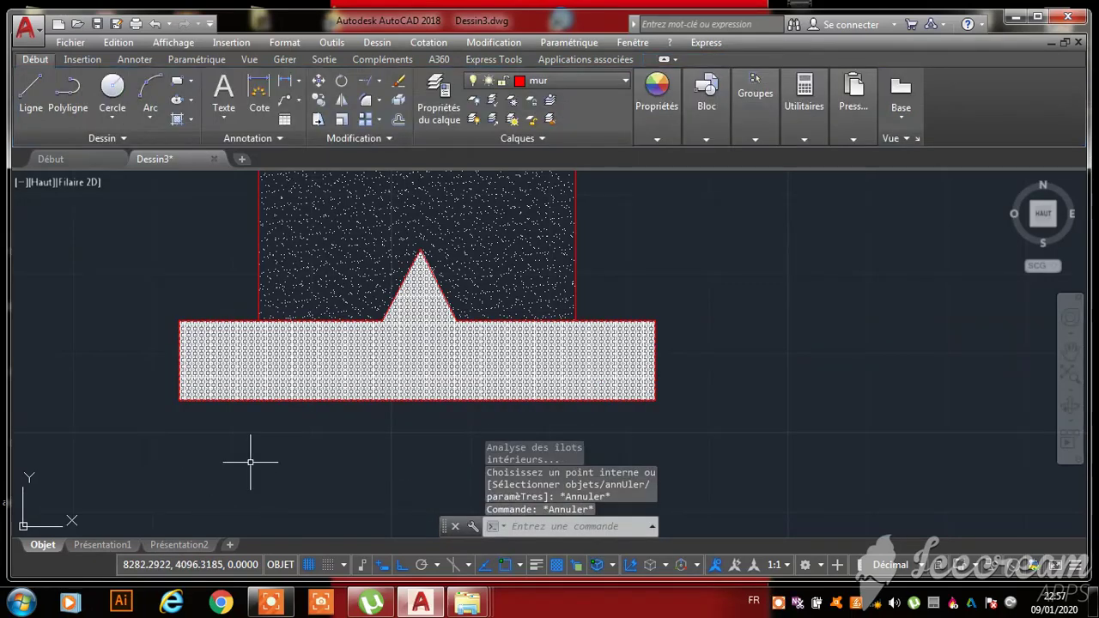
- Make cotation the current layer for dimensioning the section
scroll(250, 458, down, 8)
scroll(408, 417, down, 6)
scroll(441, 422, up, 6)
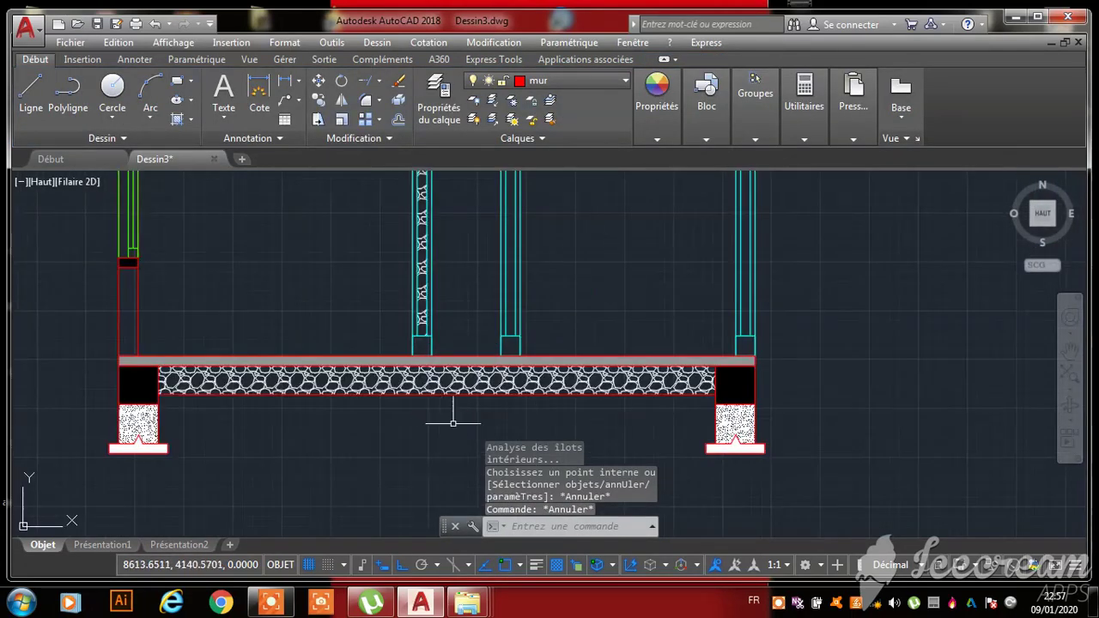
scroll(449, 417, down, 3)
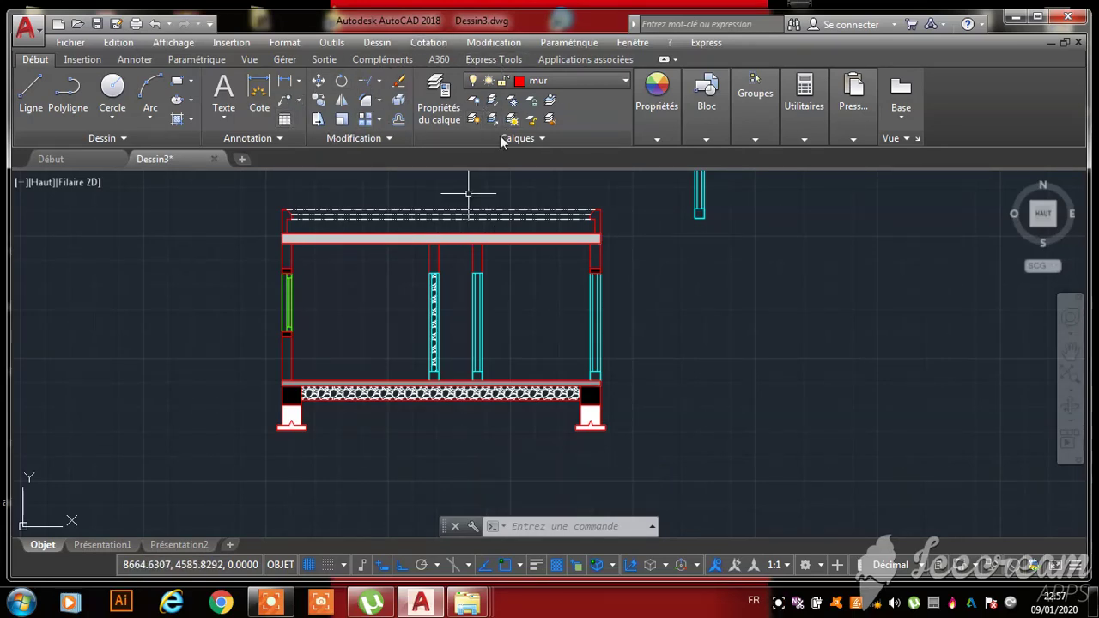
click(570, 80)
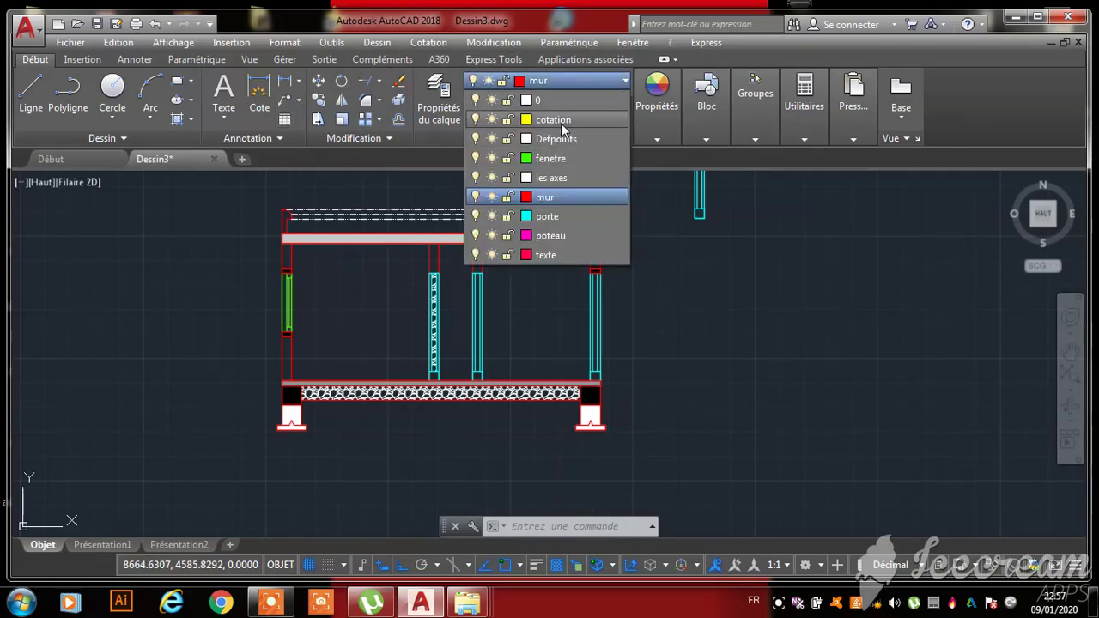
click(563, 122)
scroll(341, 259, up, 5)
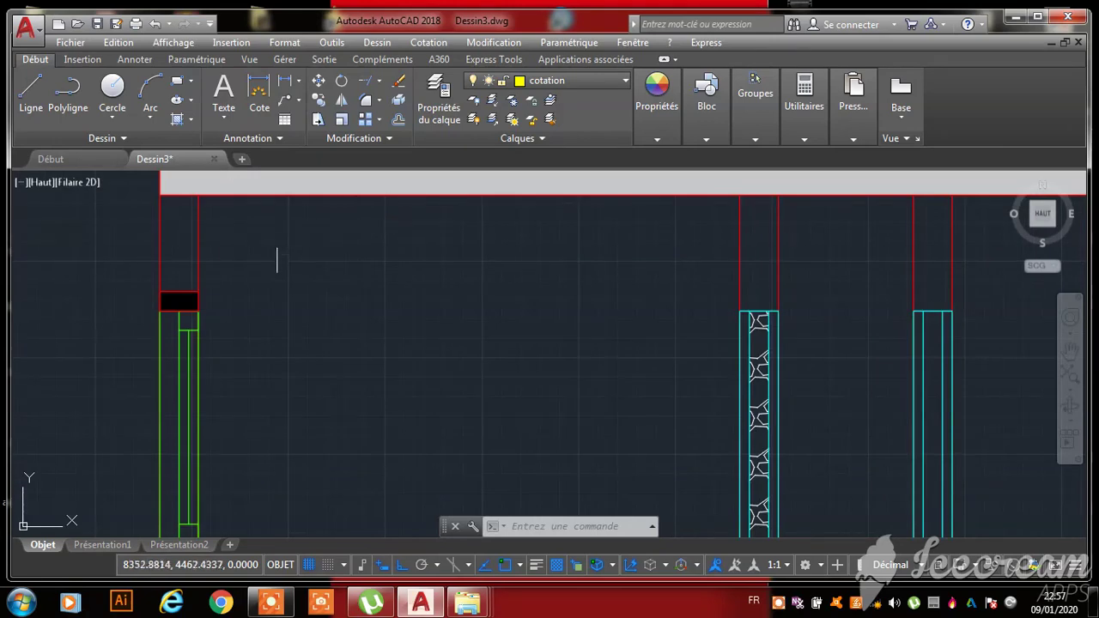
scroll(277, 259, down, 3)
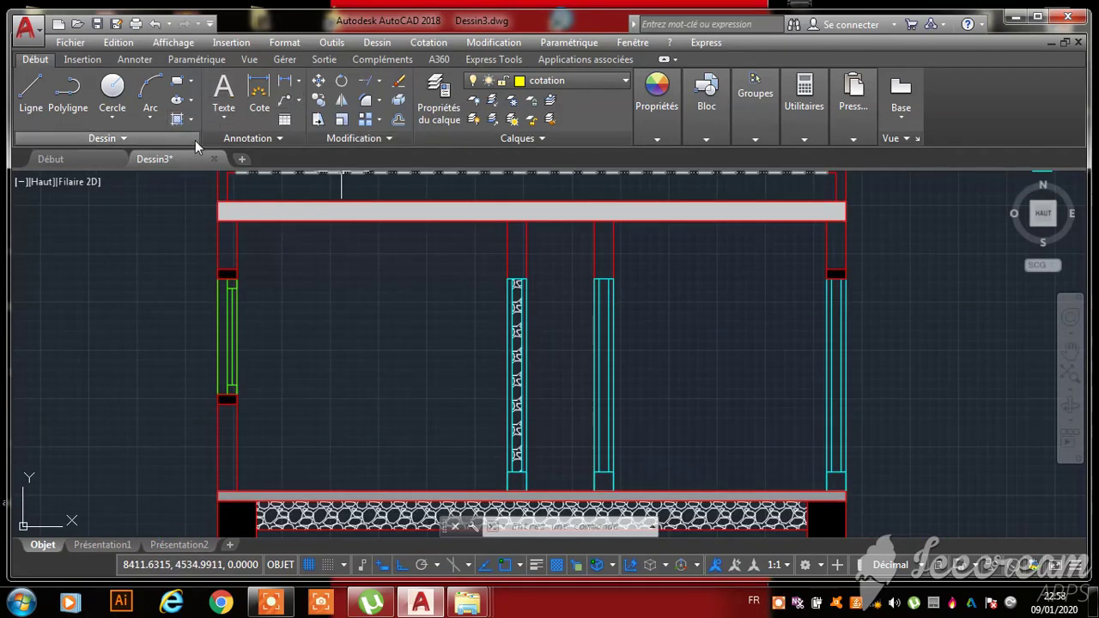
click(258, 86)
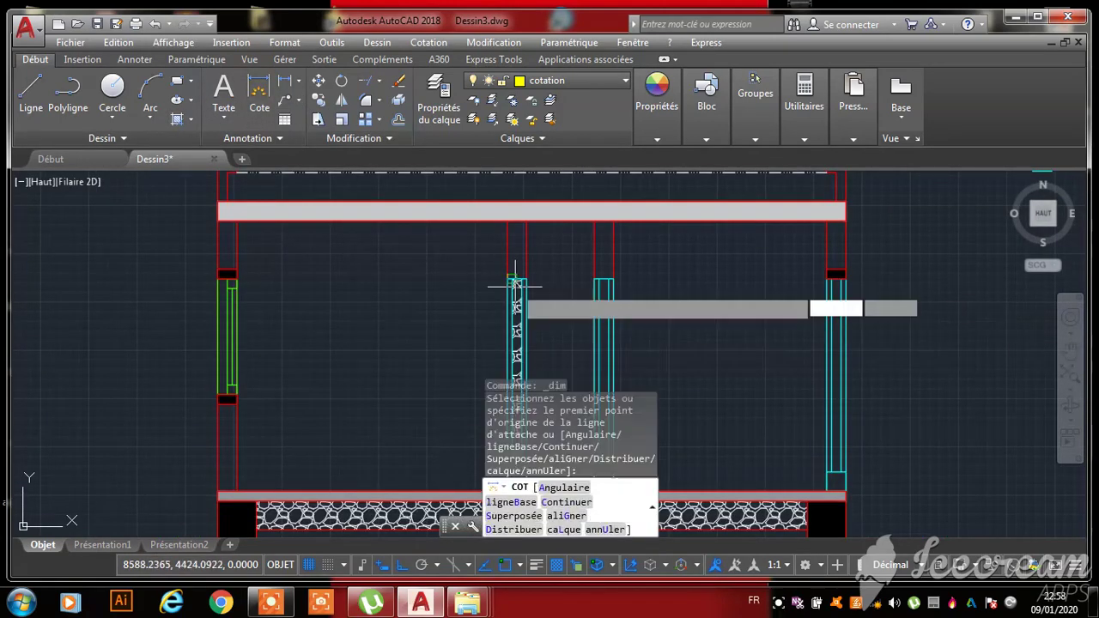
key(Escape)
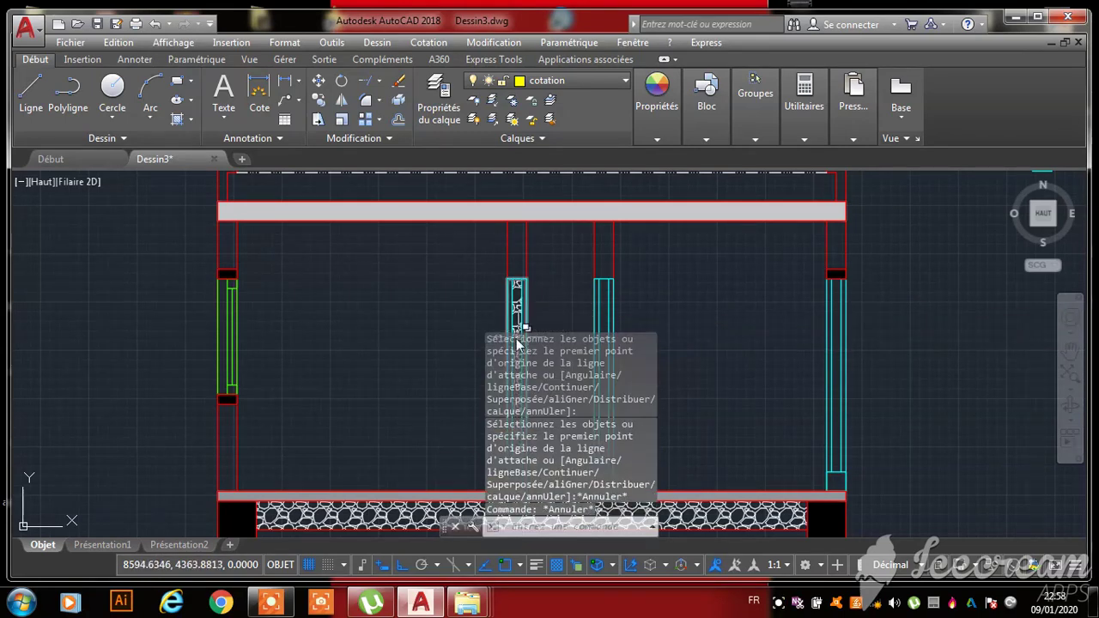
- Erase the GRAVEL hatch that covers the interior door and the strip beneath the floor slab
scroll(518, 343, up, 4)
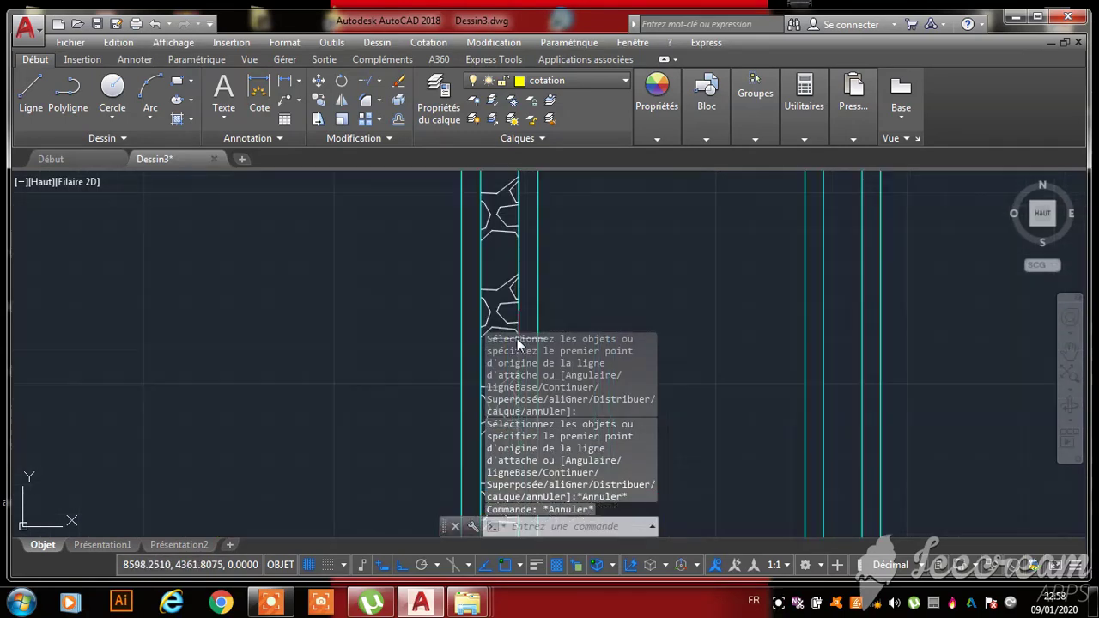
click(497, 290)
scroll(521, 258, down, 4)
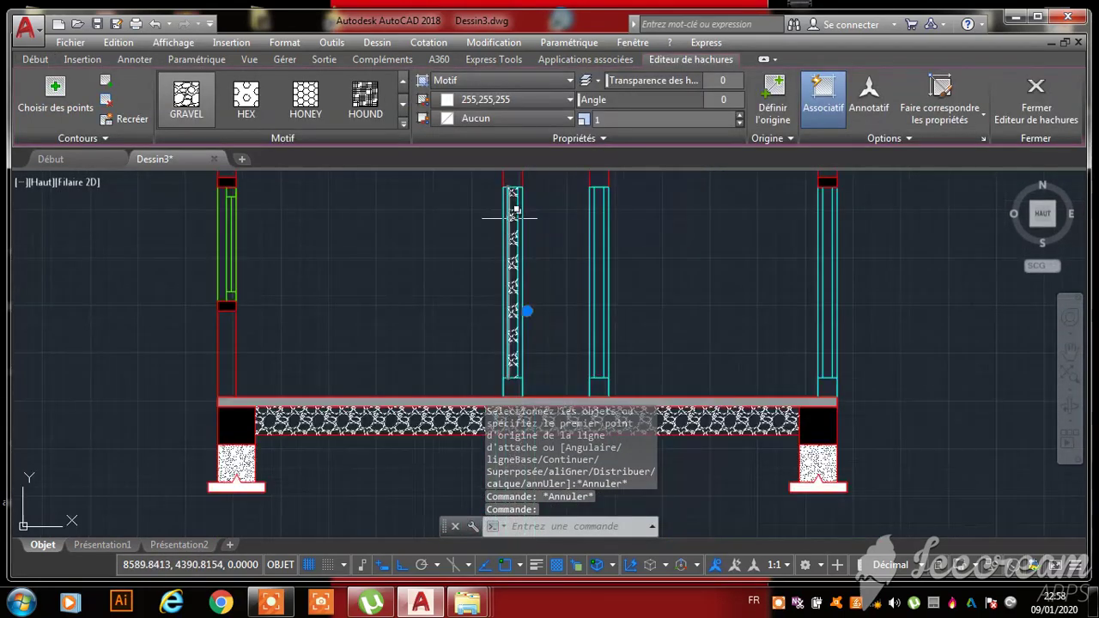
right_click(545, 278)
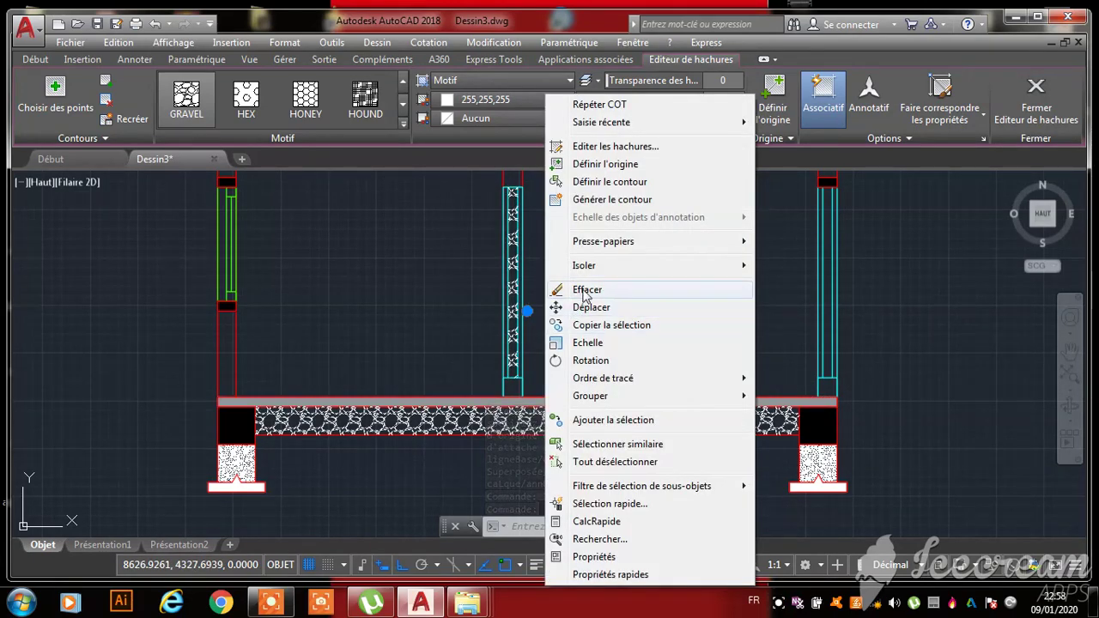
click(586, 291)
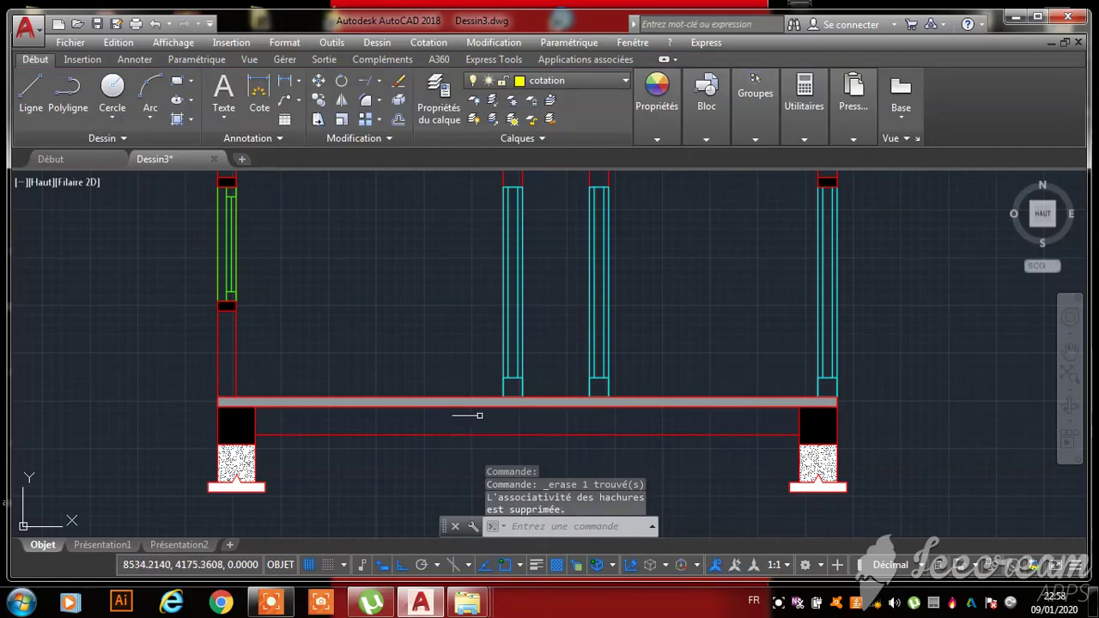
- Draw a rectangle around the strip beneath the floor slab, from one black foundation block to the other
scroll(476, 412, down, 4)
scroll(483, 412, up, 7)
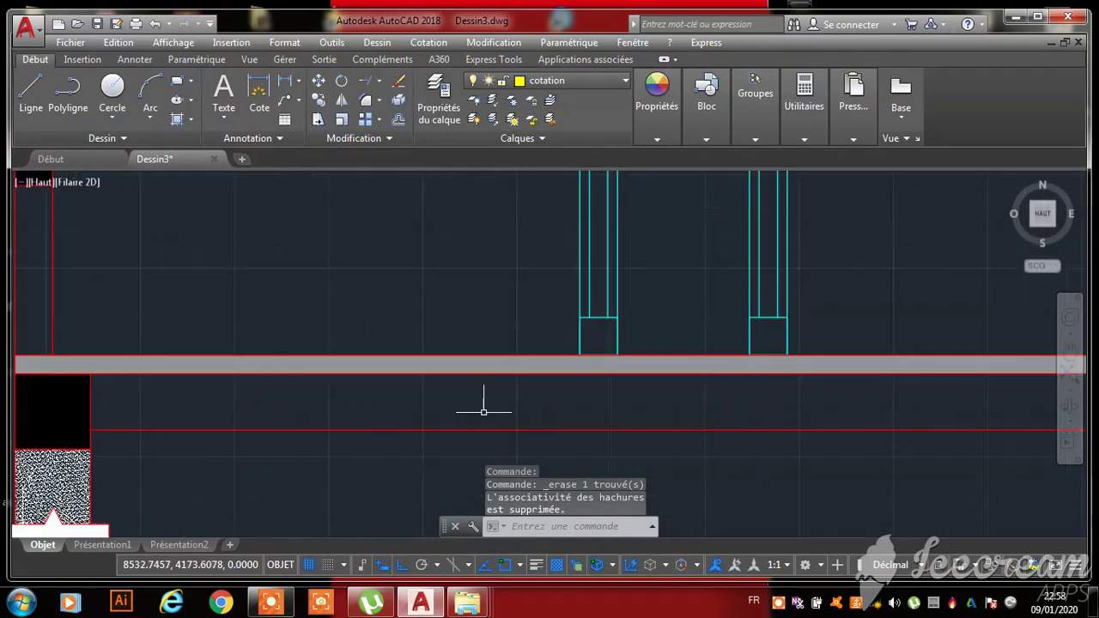
click(178, 81)
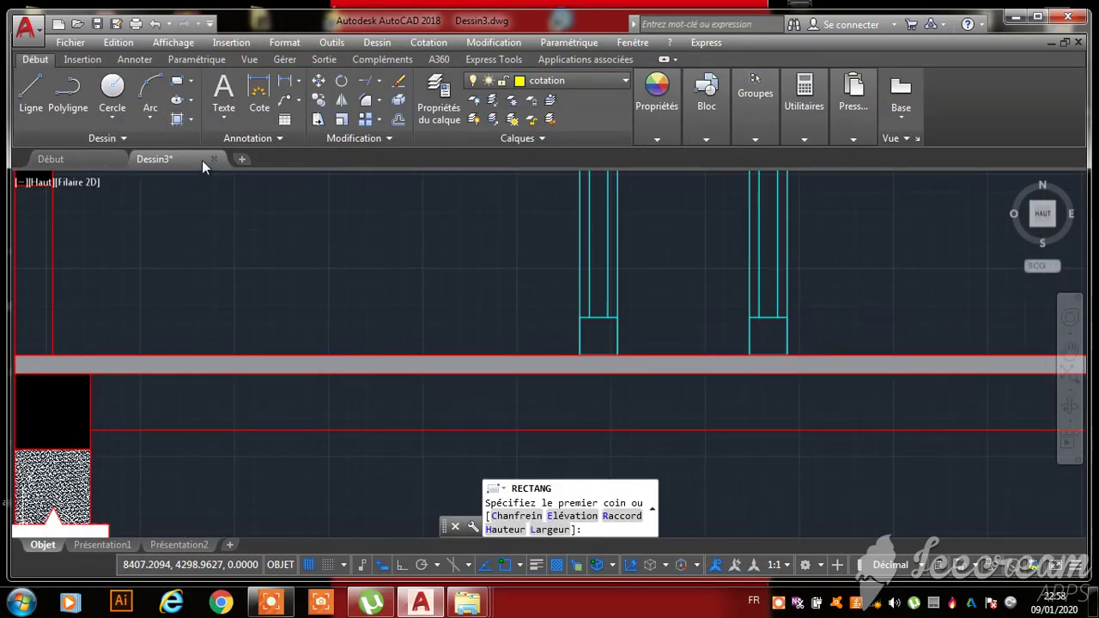
click(178, 82)
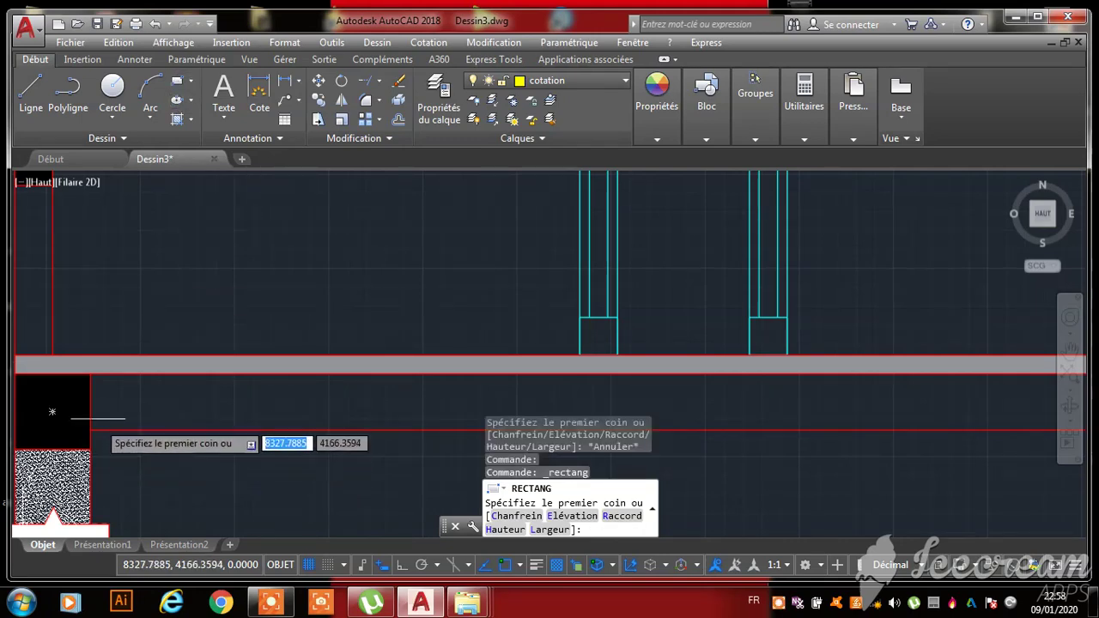
click(90, 374)
scroll(235, 346, down, 3)
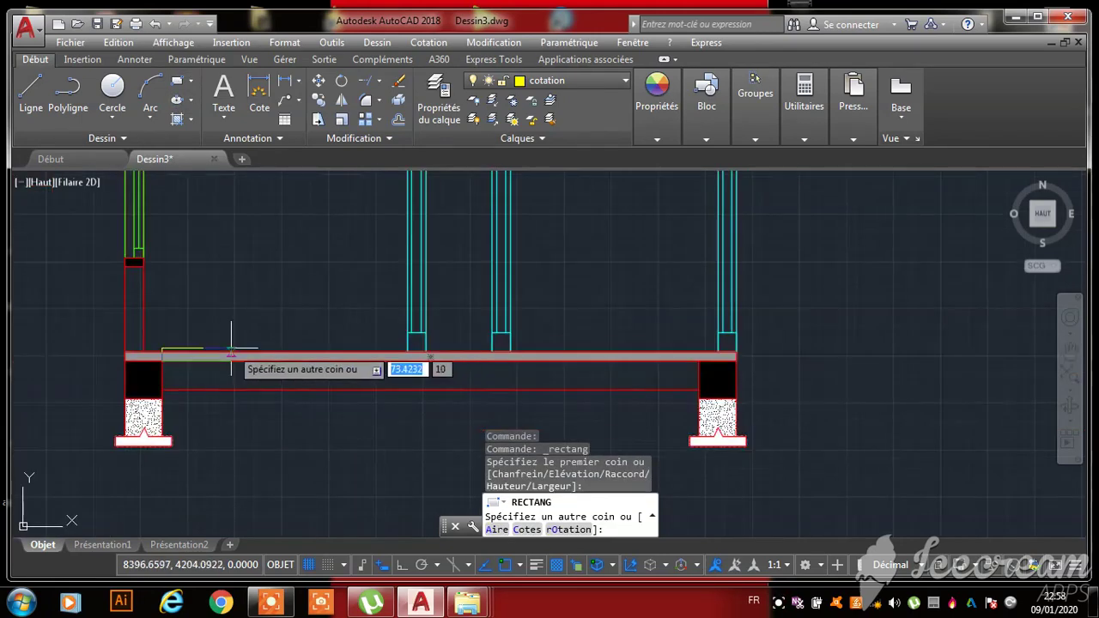
scroll(695, 438, up, 5)
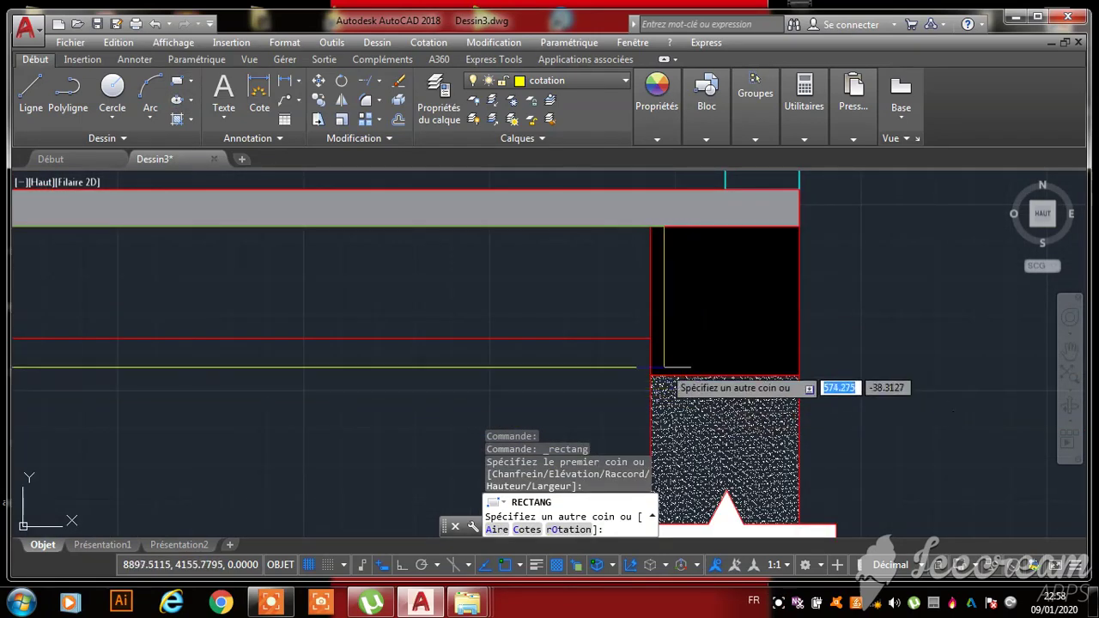
click(649, 338)
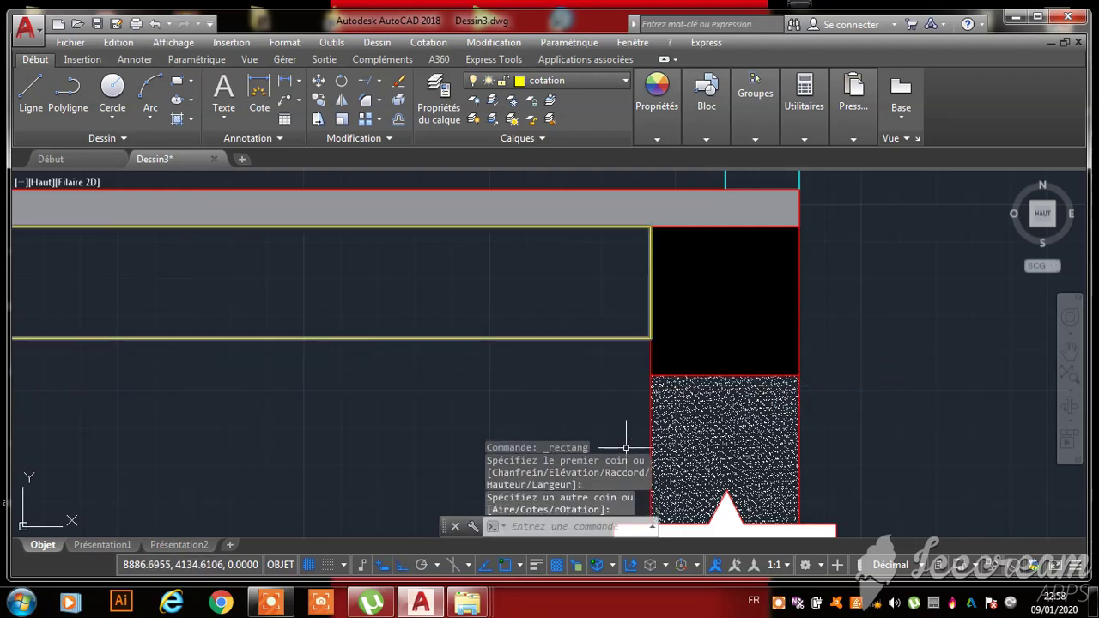
key(Escape)
- Move the rectangle beneath the floor slab to the mur layer
click(583, 338)
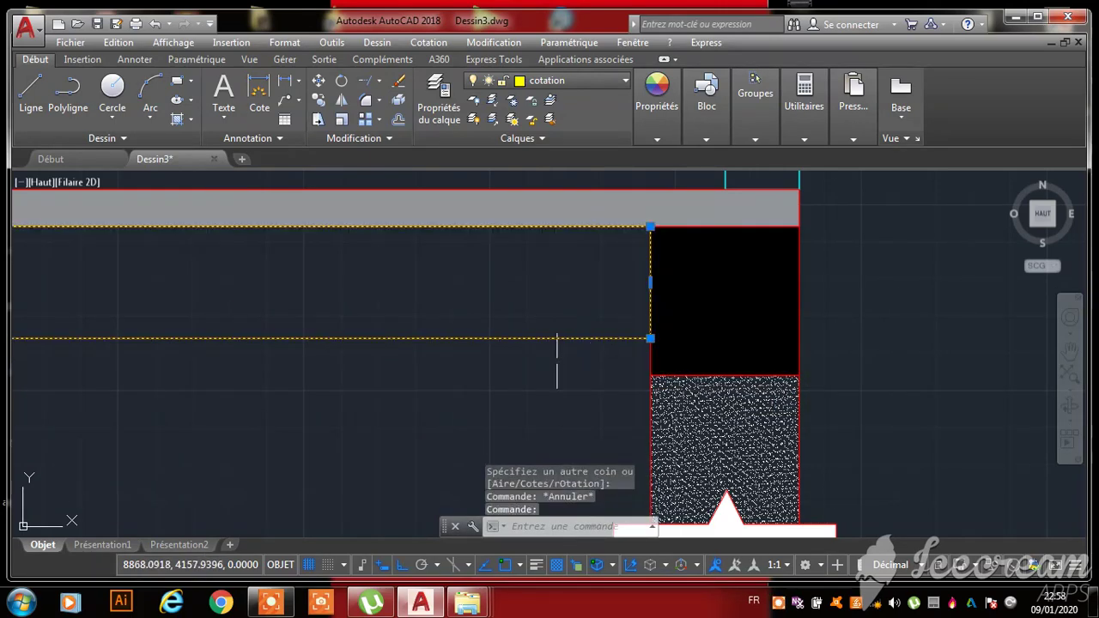
click(591, 81)
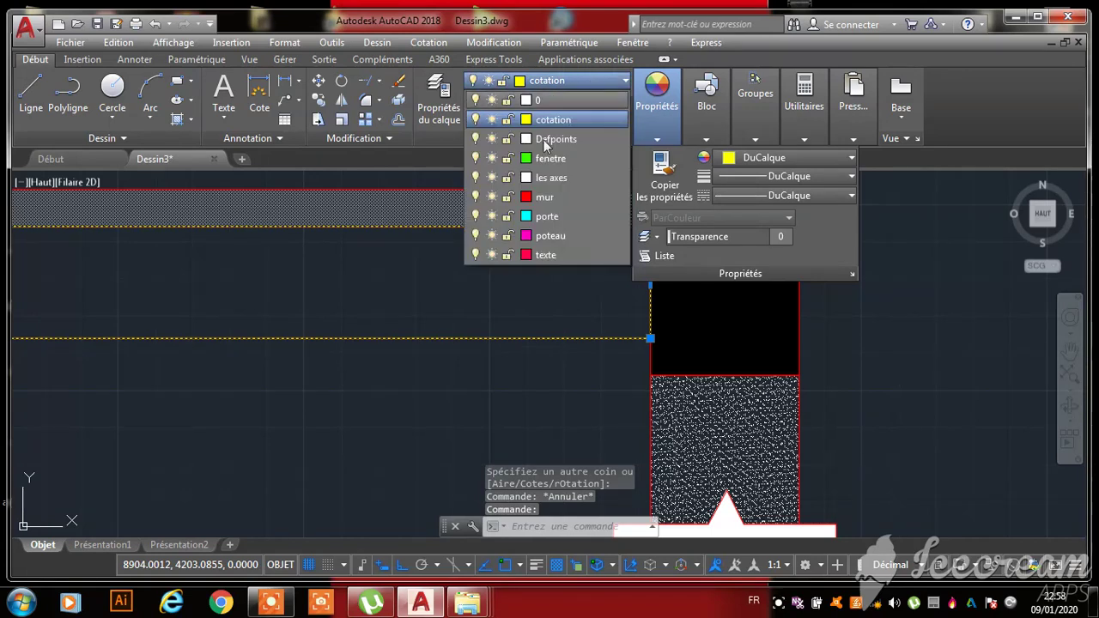
click(551, 201)
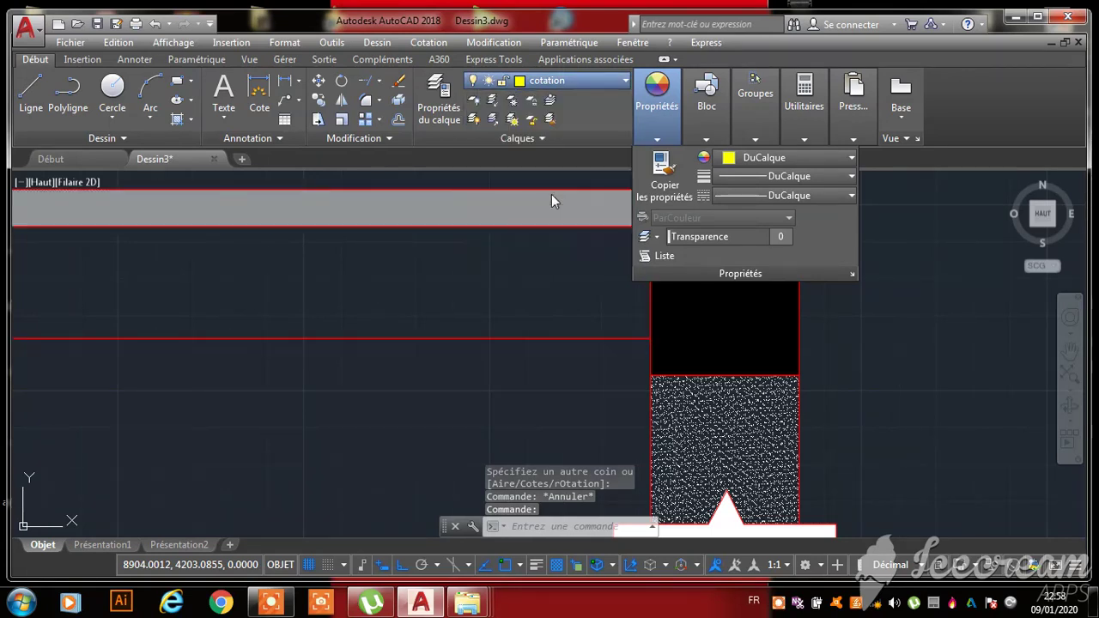
- Hatch the inside of the rectangle beneath the floor slab with the GRAVEL pattern
click(193, 123)
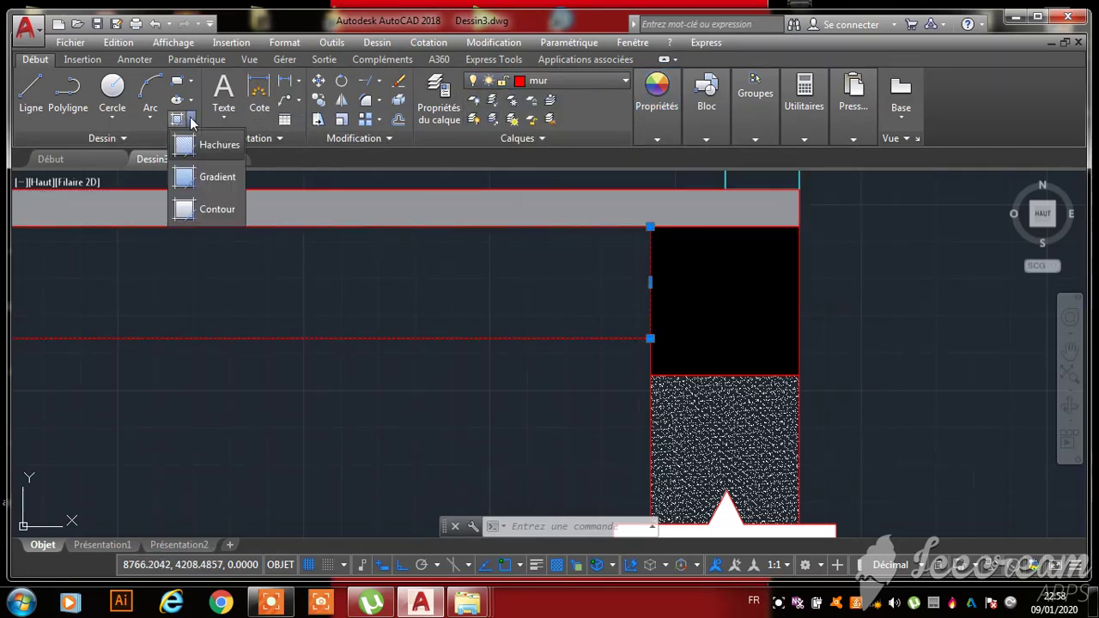
click(206, 145)
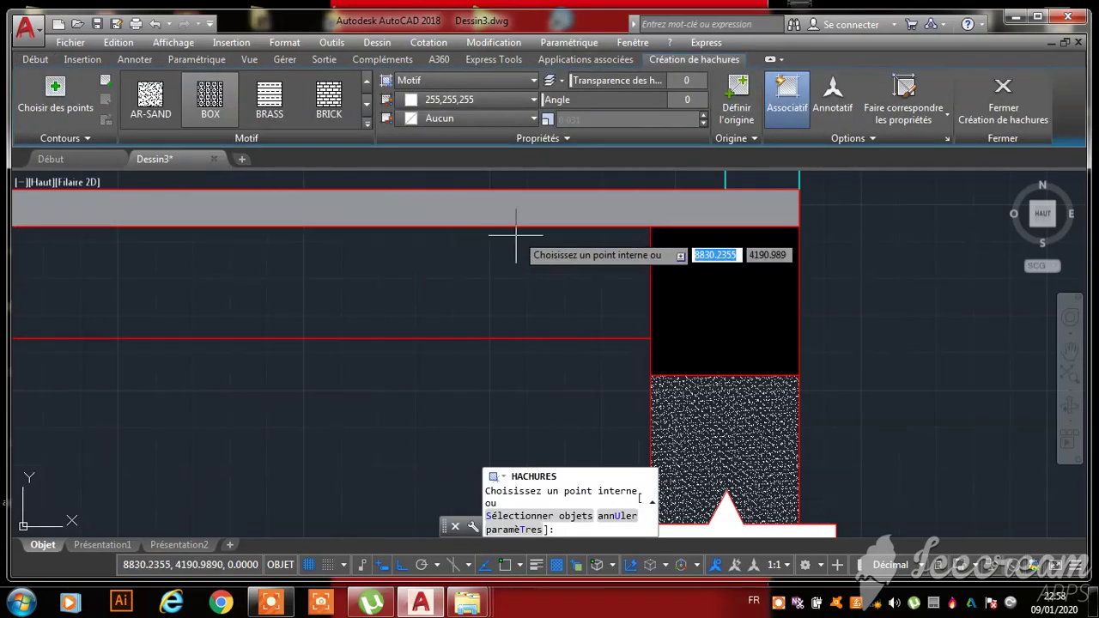
click(368, 121)
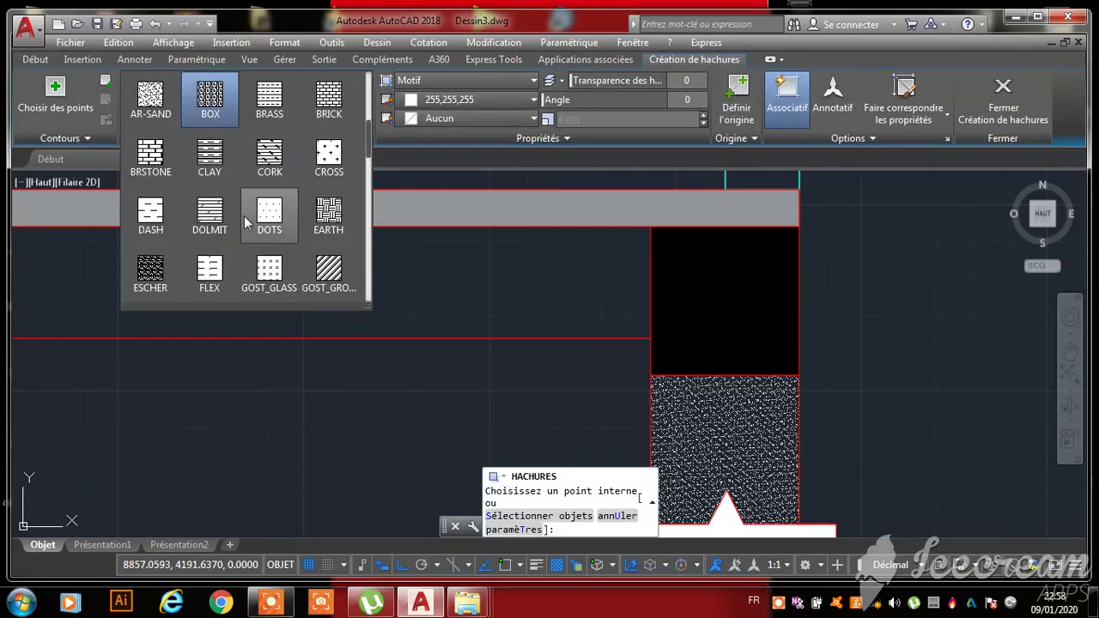
scroll(233, 212, down, 3)
scroll(233, 212, down, 5)
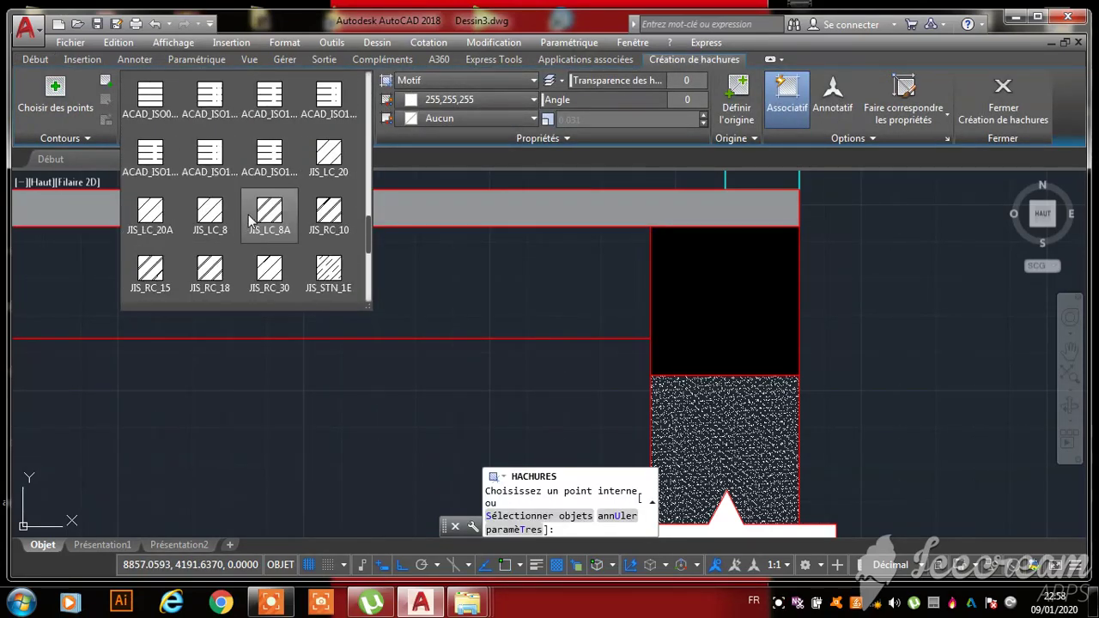
scroll(230, 206, up, 2)
click(151, 110)
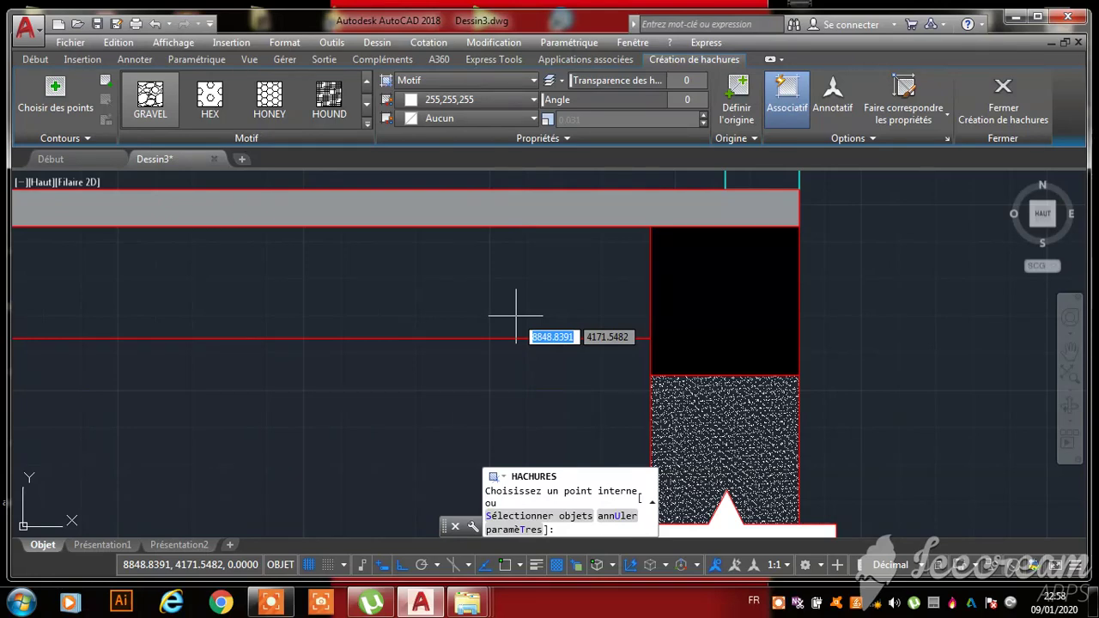
scroll(510, 314, down, 5)
scroll(365, 287, up, 2)
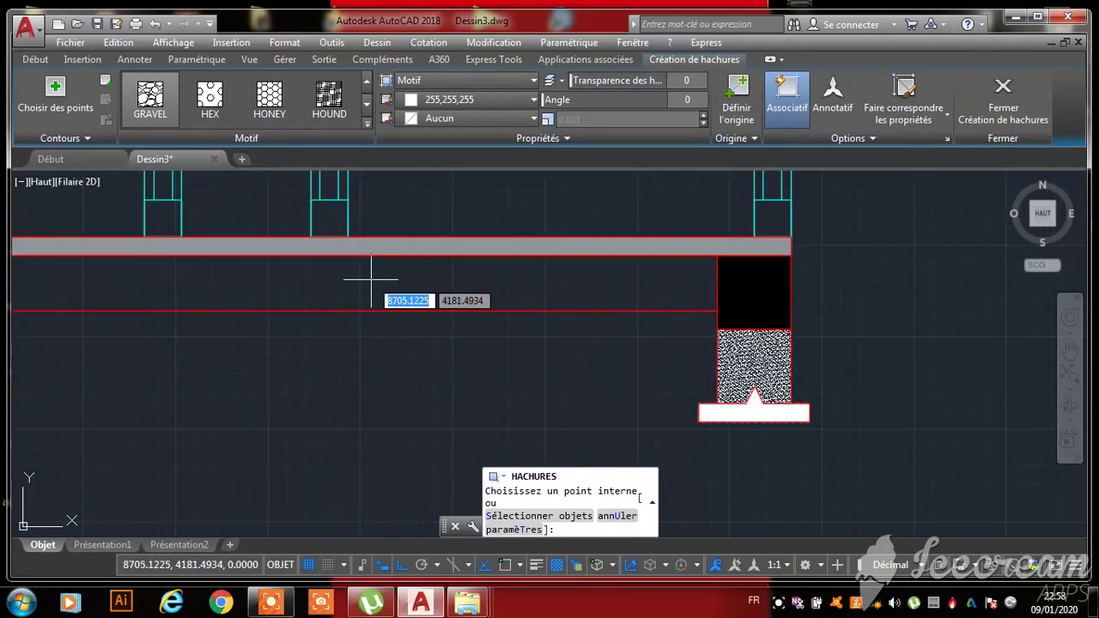
click(458, 277)
click(458, 277)
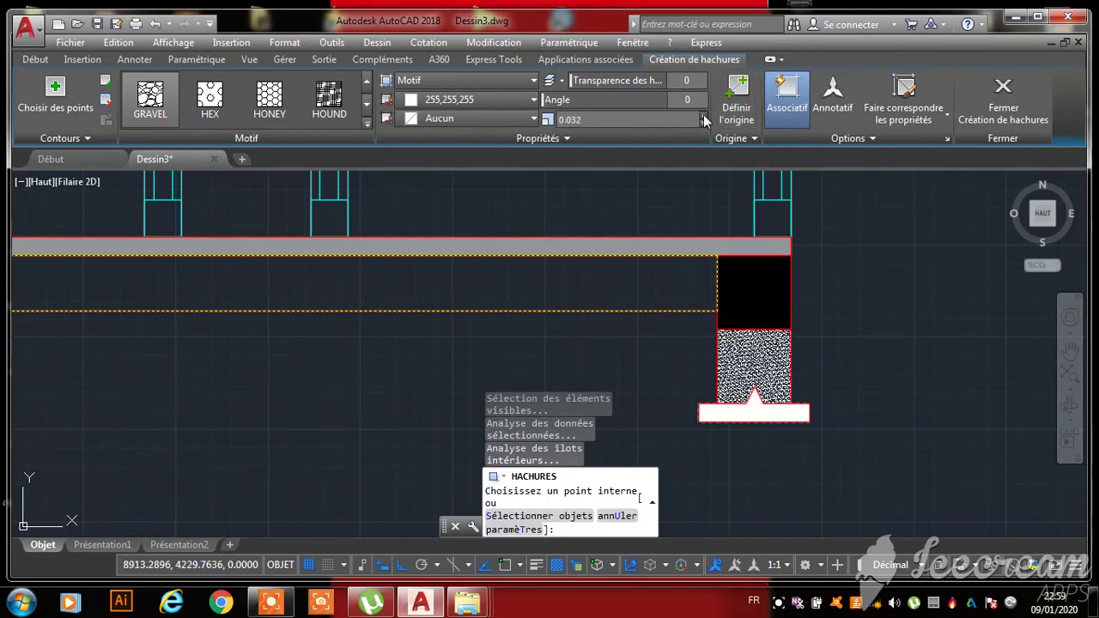
- Set the gravel hatch's scale to 1 and finish the hatch
click(533, 118)
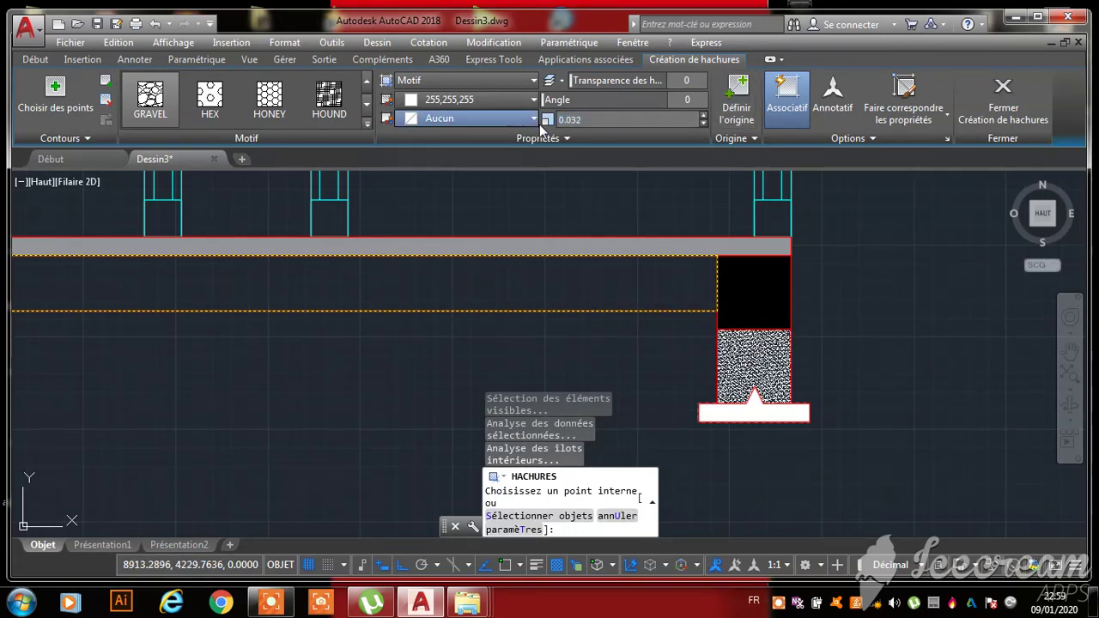
click(588, 120)
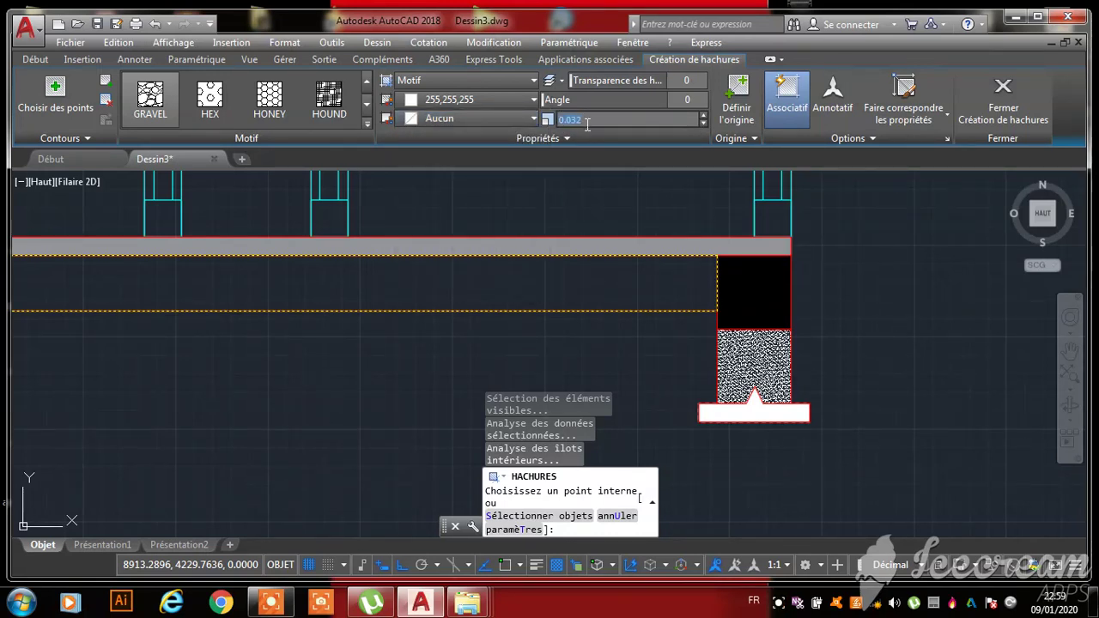
text(1)
key(Return)
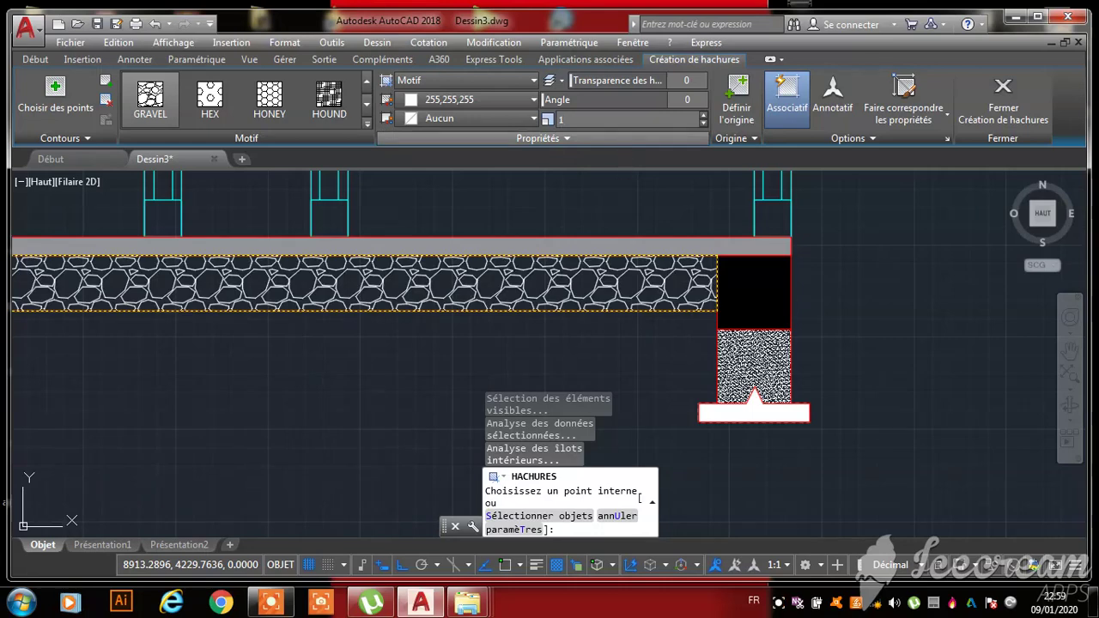
scroll(807, 287, down, 3)
key(Escape)
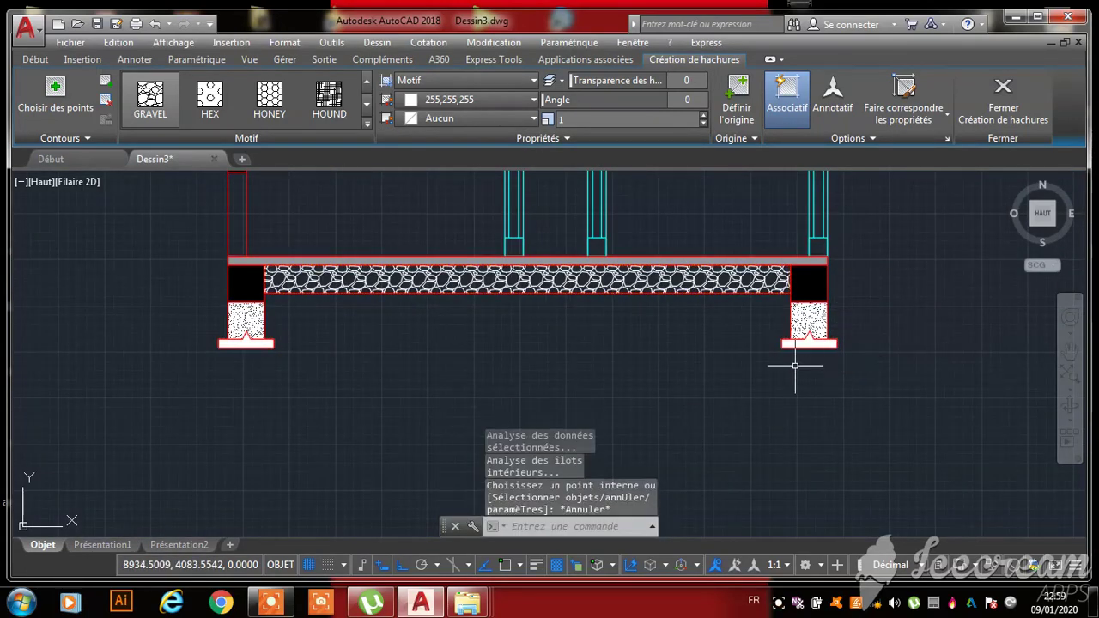
scroll(647, 339, down, 3)
key(Escape)
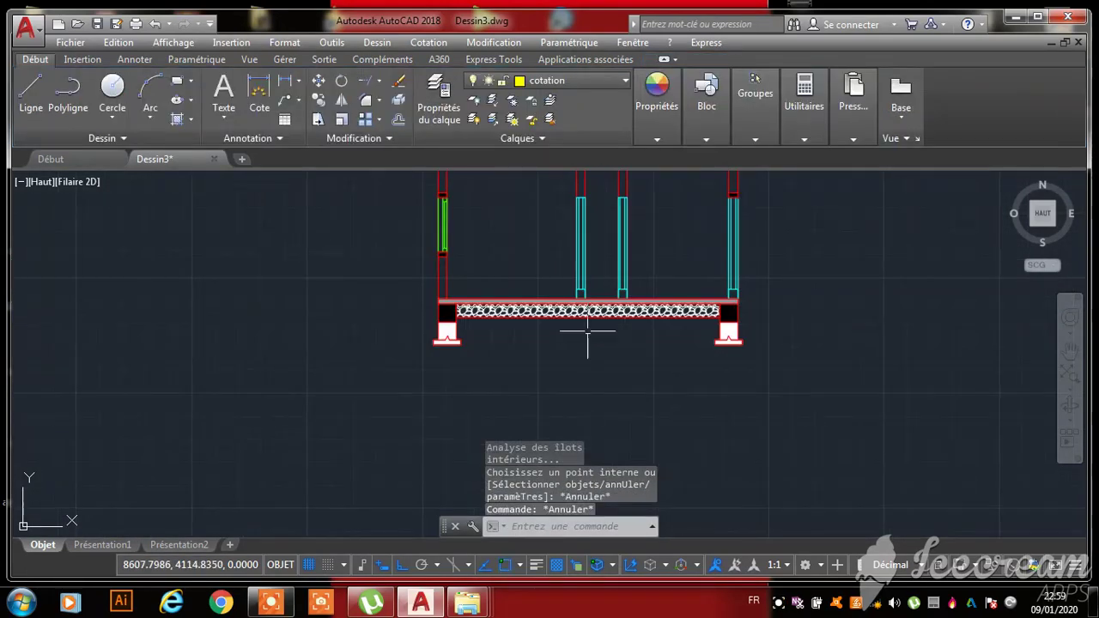
- Dimension the height from the underside of the upper slab to the top of the first interior door, placing it beside the door
click(264, 89)
scroll(685, 357, down, 3)
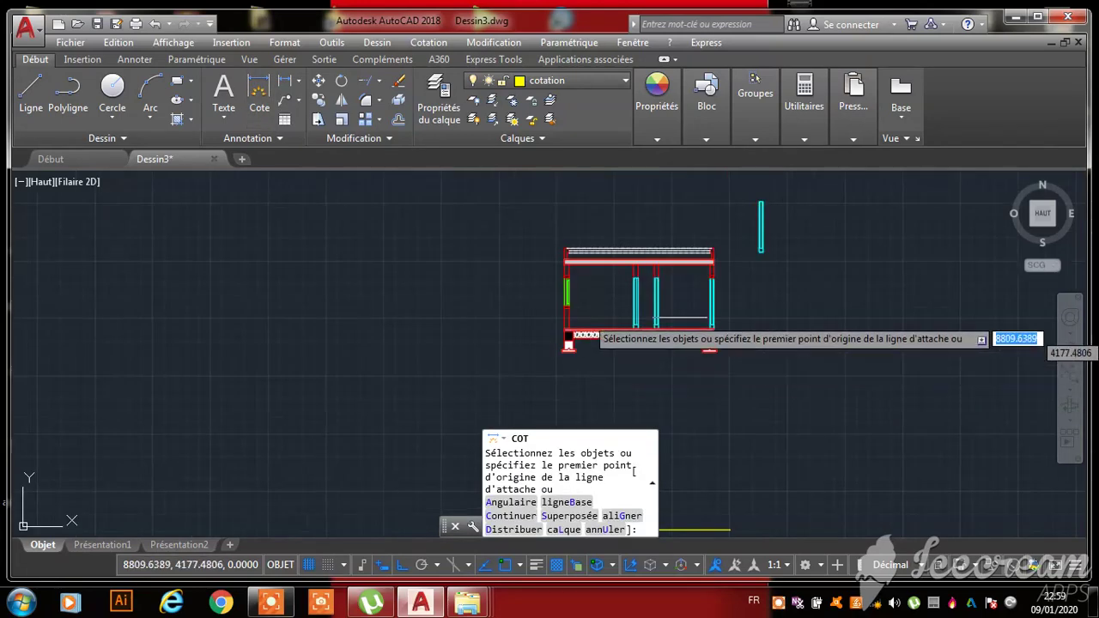
scroll(628, 267, up, 3)
scroll(557, 266, up, 3)
scroll(481, 257, down, 3)
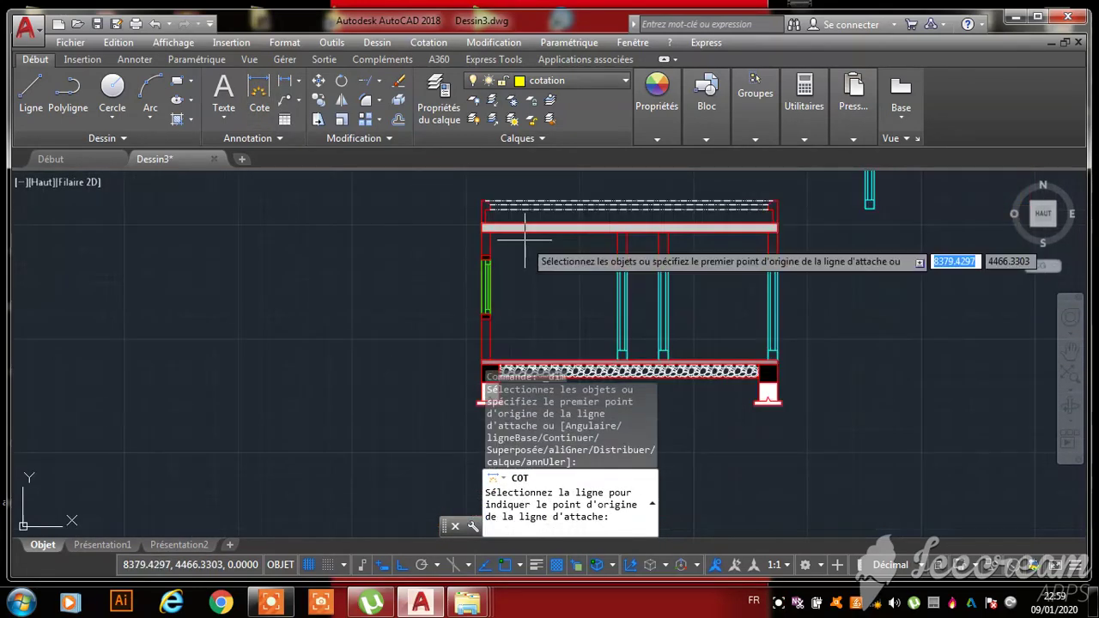
scroll(773, 233, up, 5)
scroll(833, 300, down, 2)
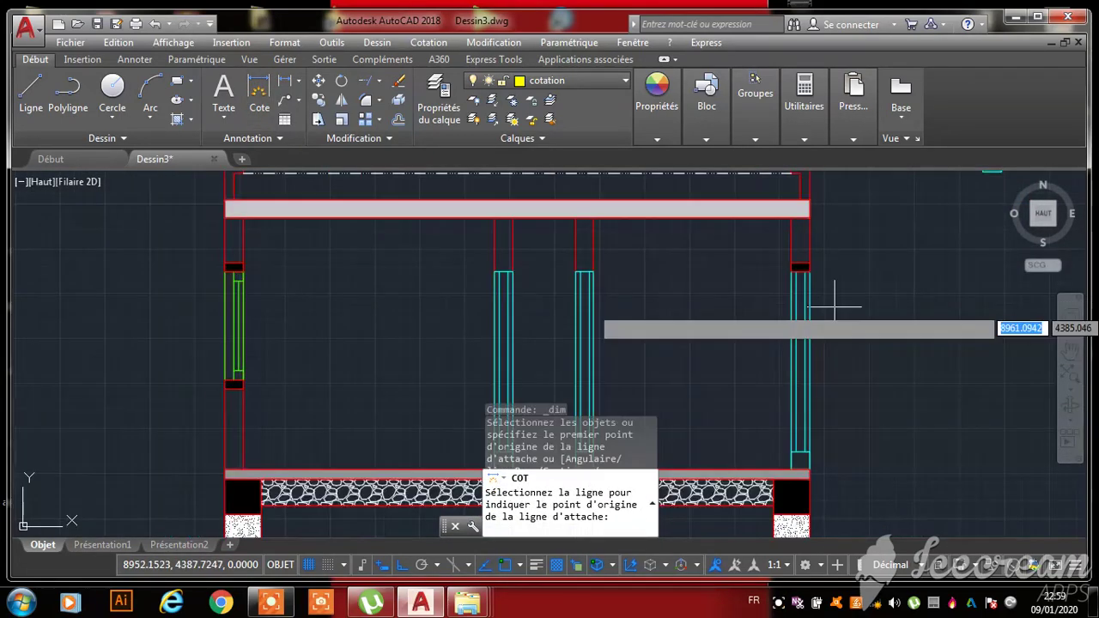
scroll(507, 227, up, 3)
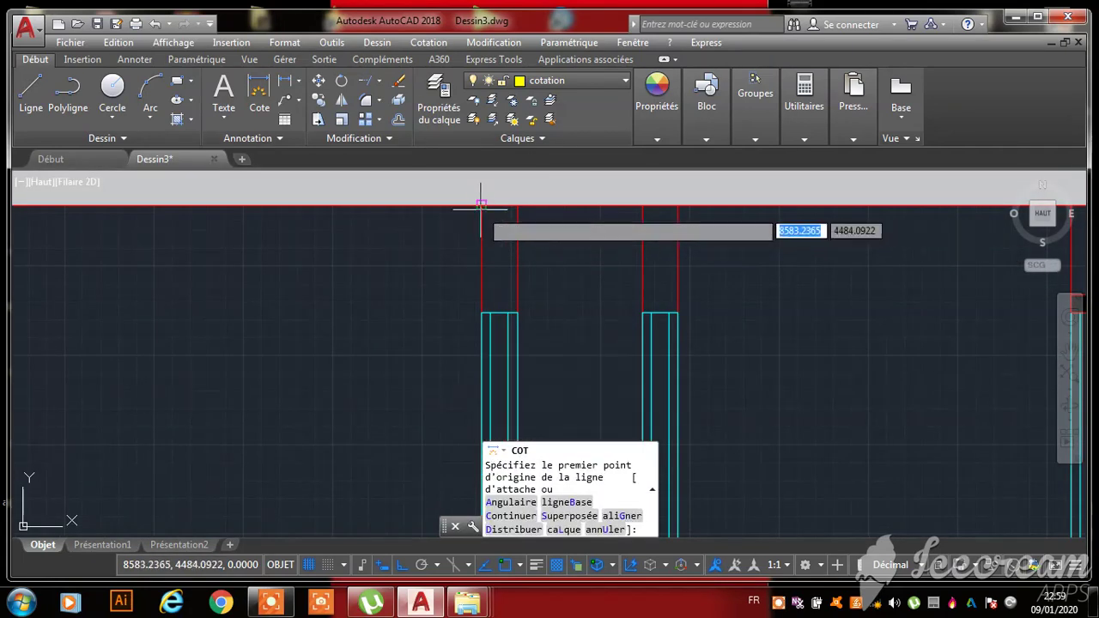
click(481, 205)
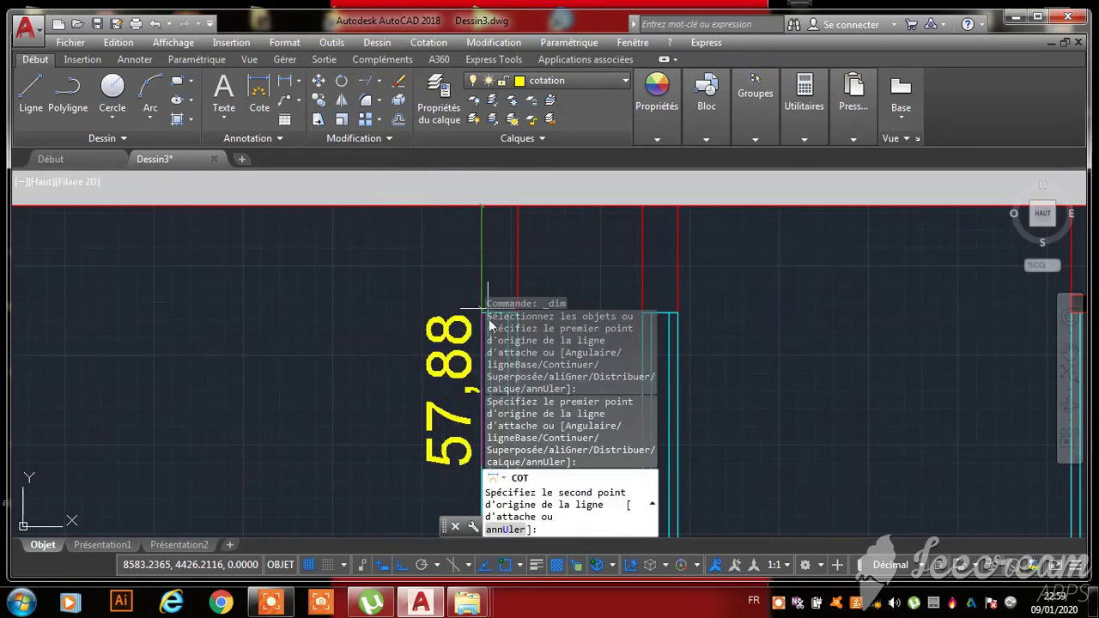
click(482, 310)
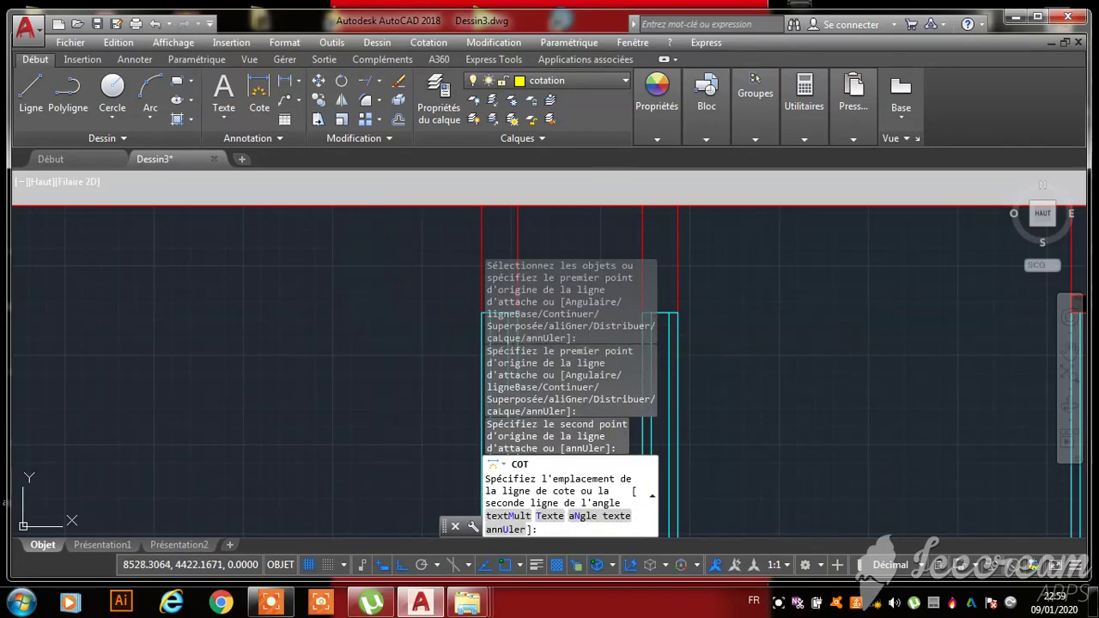
click(383, 314)
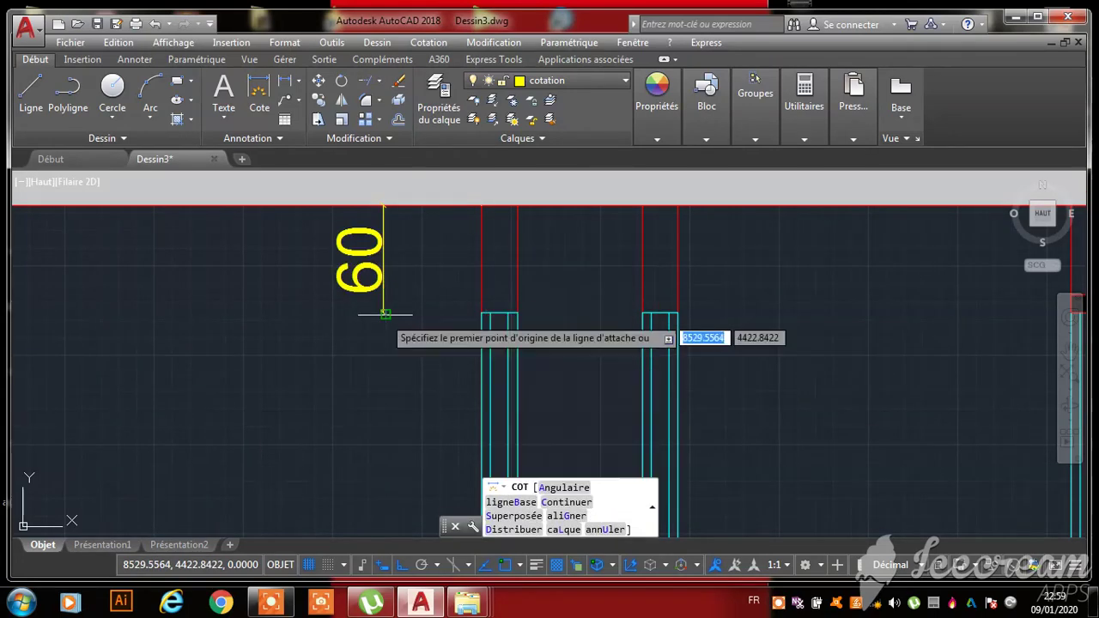
- Continue the vertical dimension from the top of the interior door down to the top of the floor slab
click(429, 42)
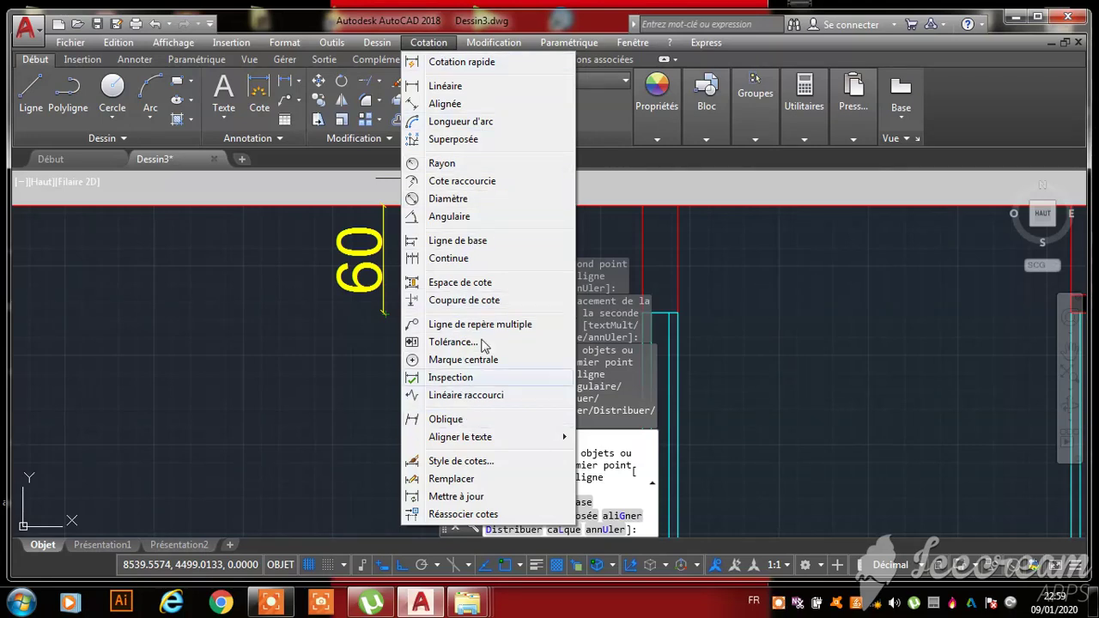
click(448, 259)
scroll(435, 206, down, 3)
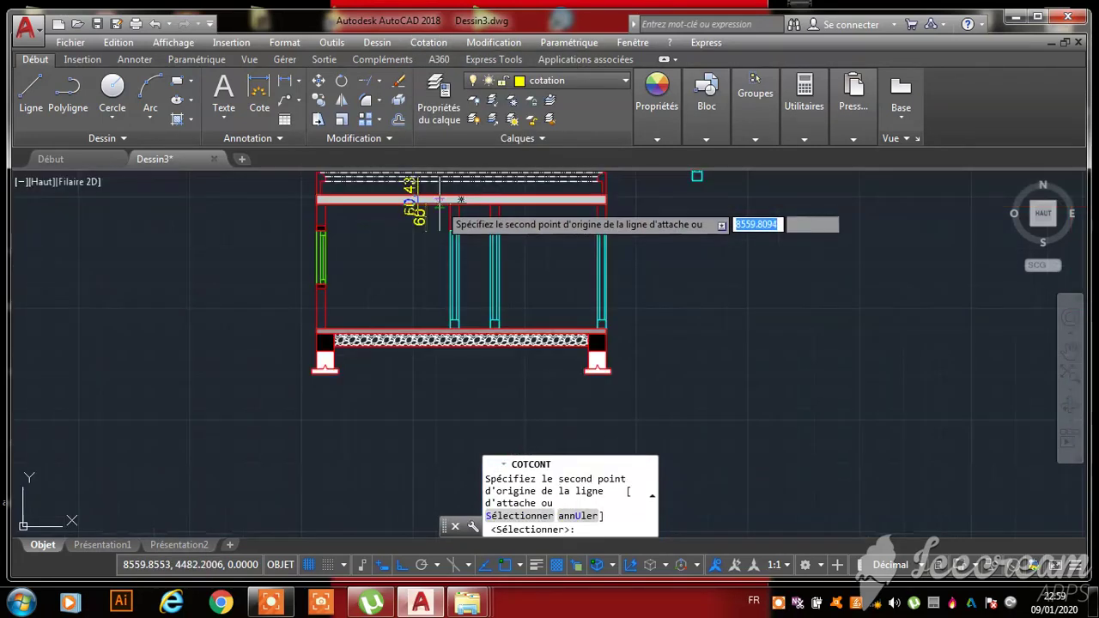
scroll(427, 327, up, 5)
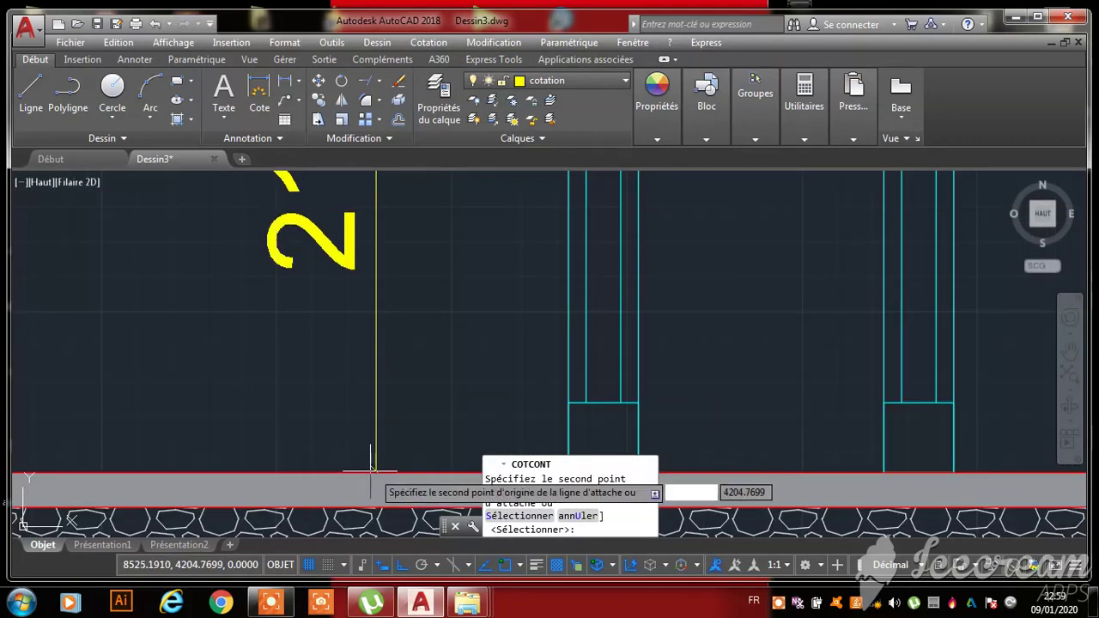
scroll(376, 471, down, 2)
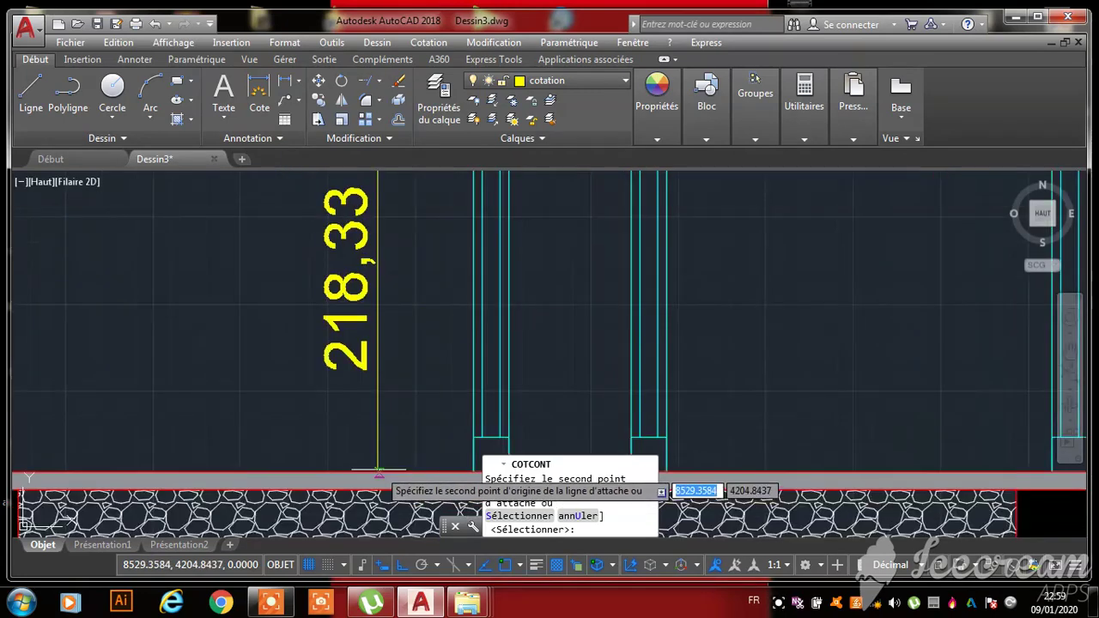
scroll(473, 471, up, 3)
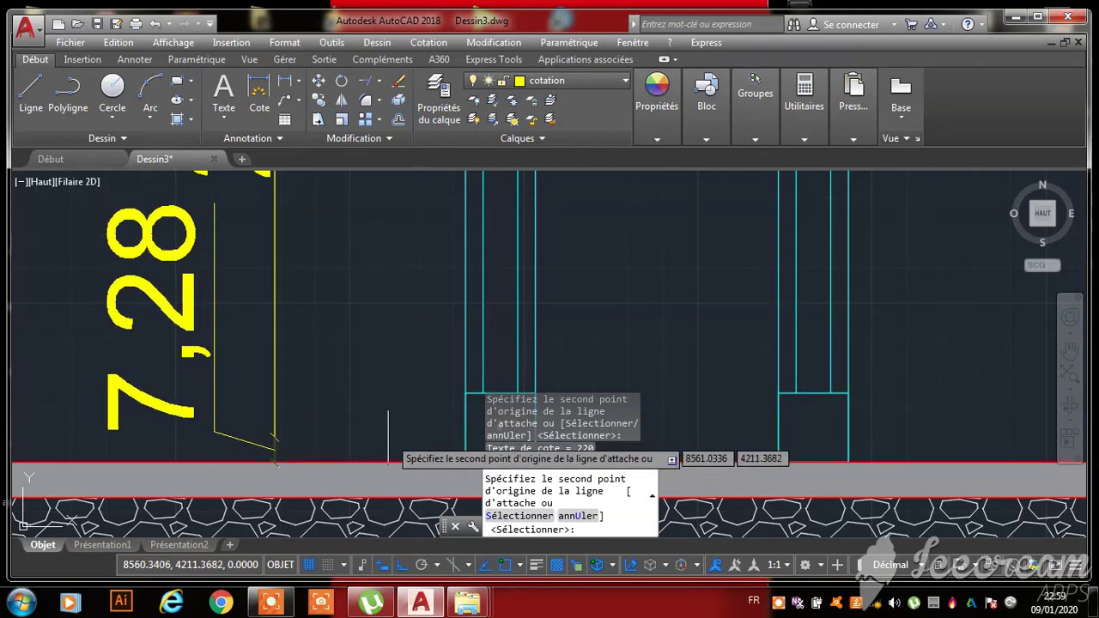
key(Escape)
scroll(652, 428, down, 2)
scroll(652, 428, down, 3)
scroll(540, 236, down, 3)
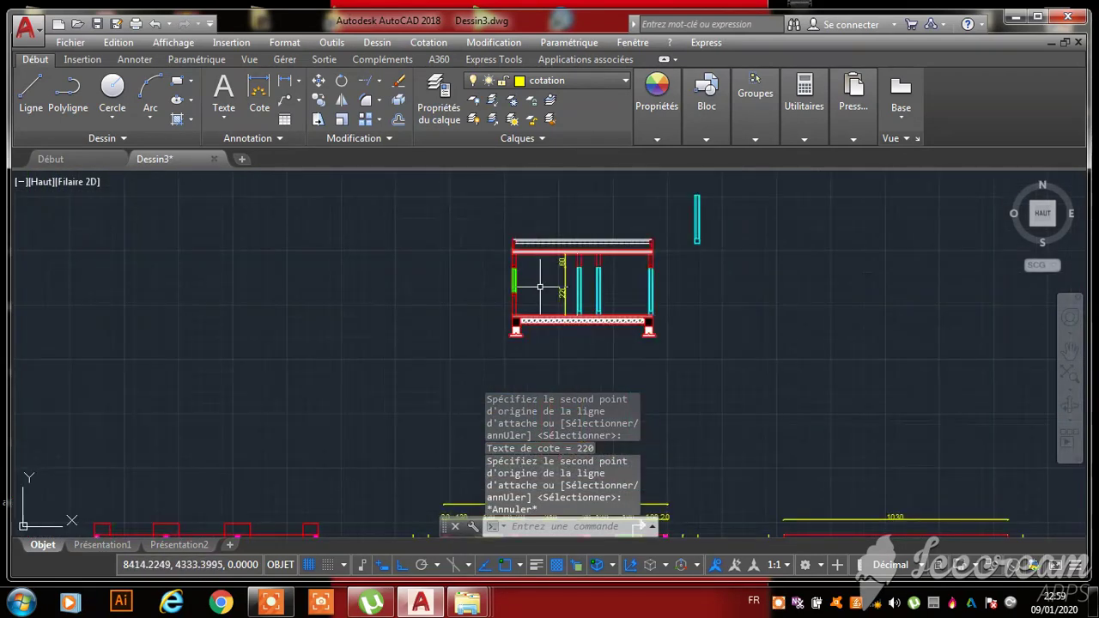
scroll(534, 287, up, 3)
key(Escape)
key(Escape)
key(Escape)
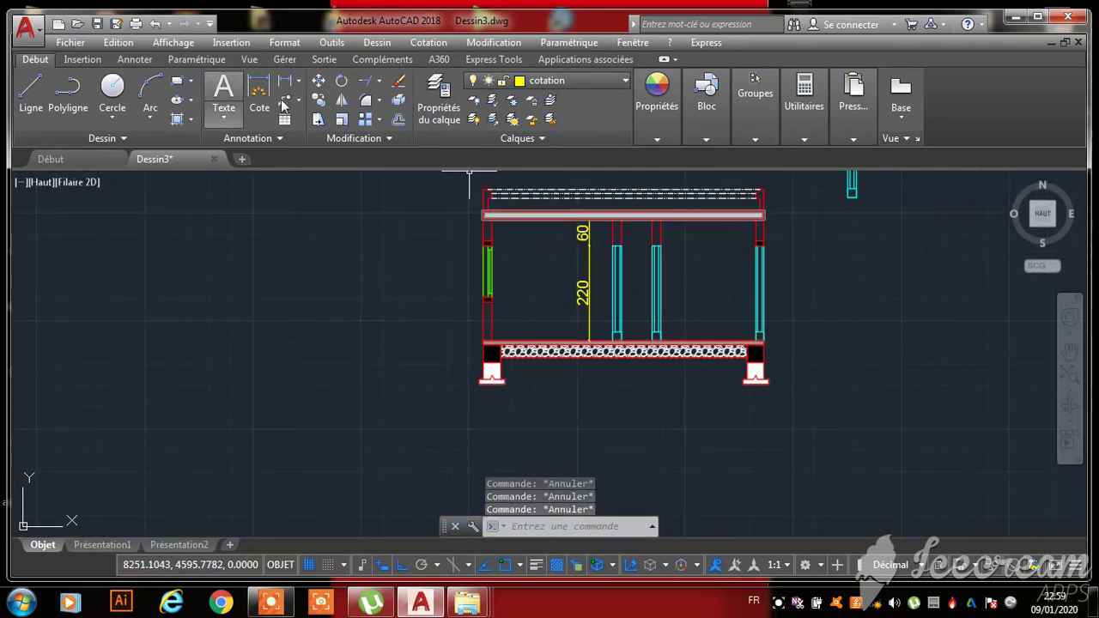
- Dimension the wall above the window from the upper slab's underside to the top of the black lintel, placing it inside the room
click(259, 90)
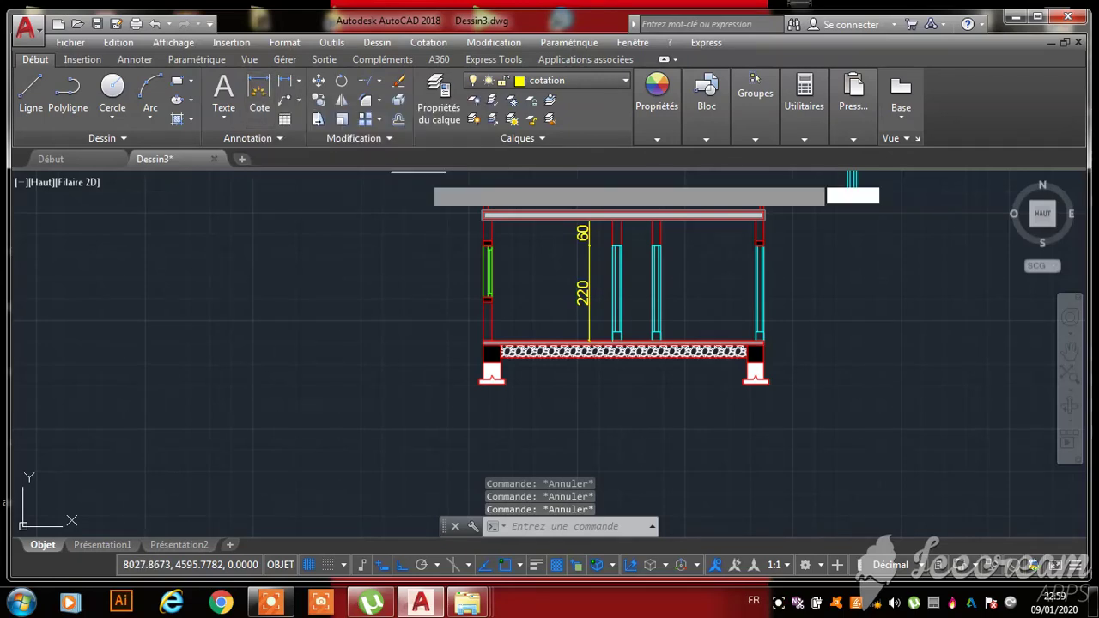
scroll(455, 249, up, 3)
scroll(554, 266, down, 2)
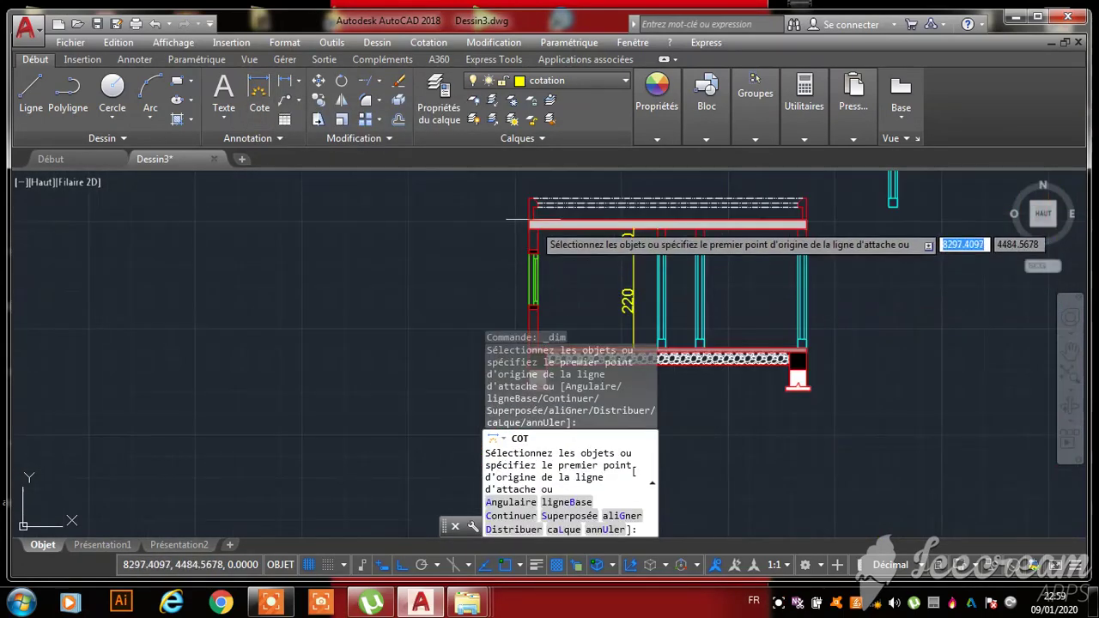
scroll(535, 252, up, 5)
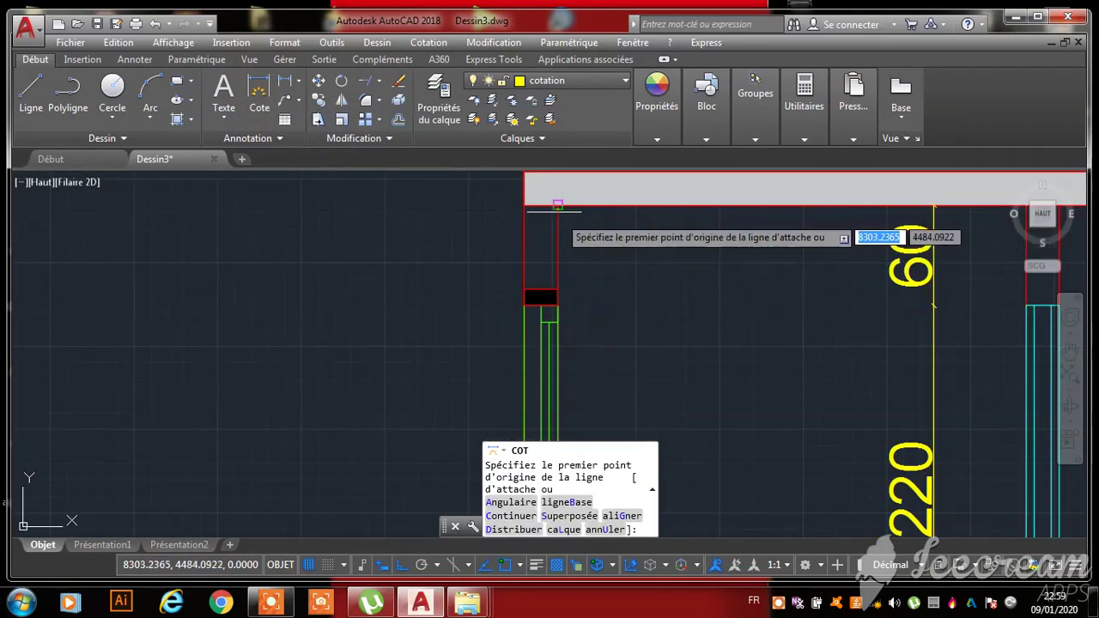
click(549, 279)
scroll(549, 279, up, 2)
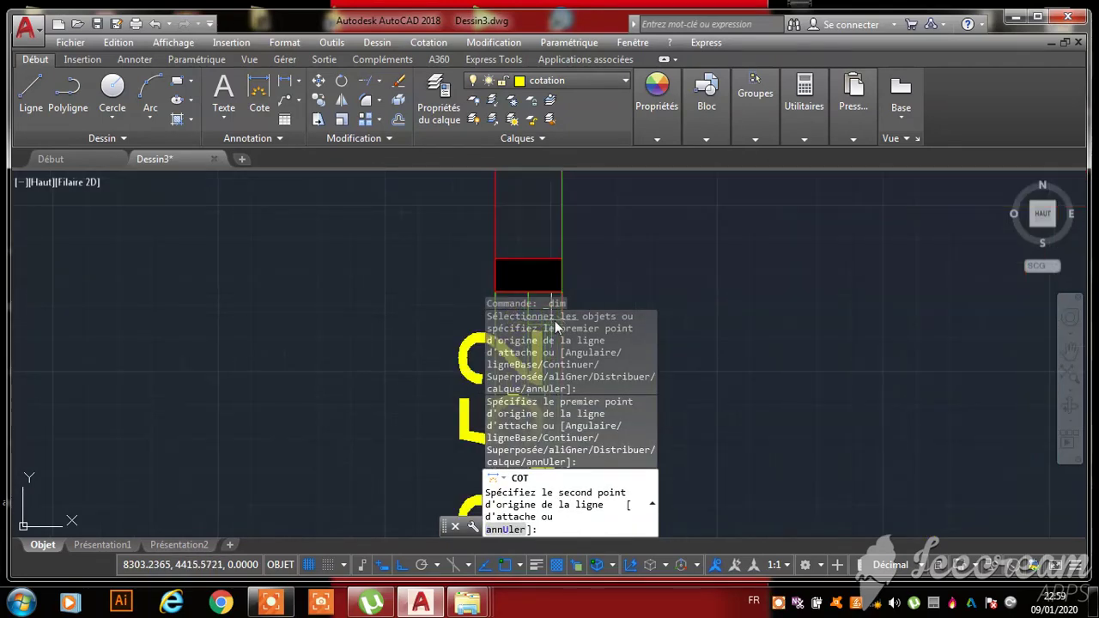
click(561, 257)
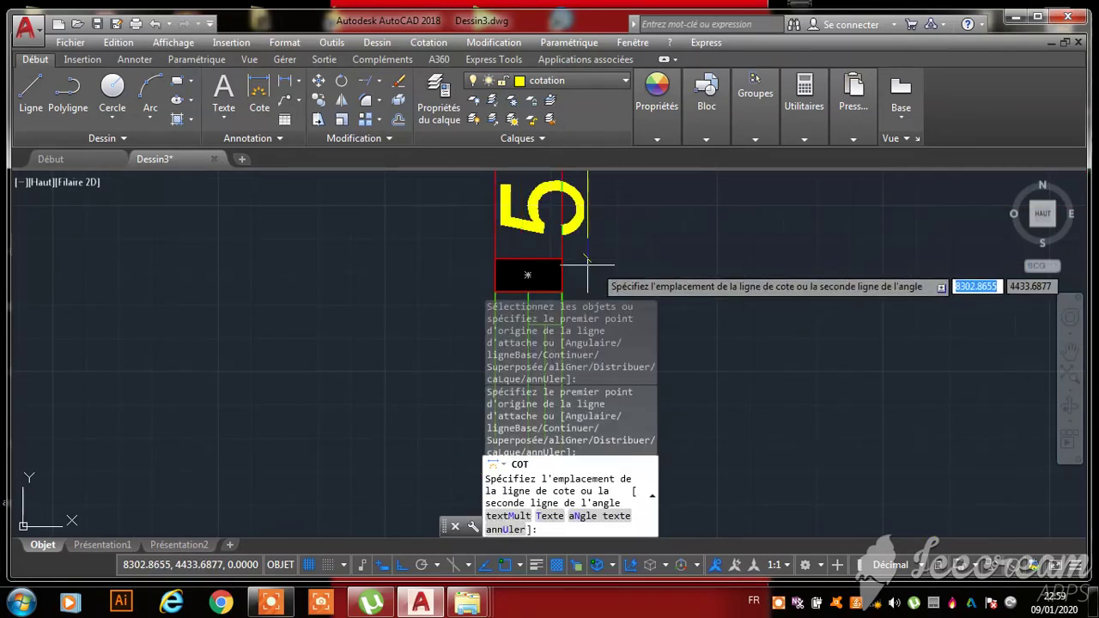
click(754, 257)
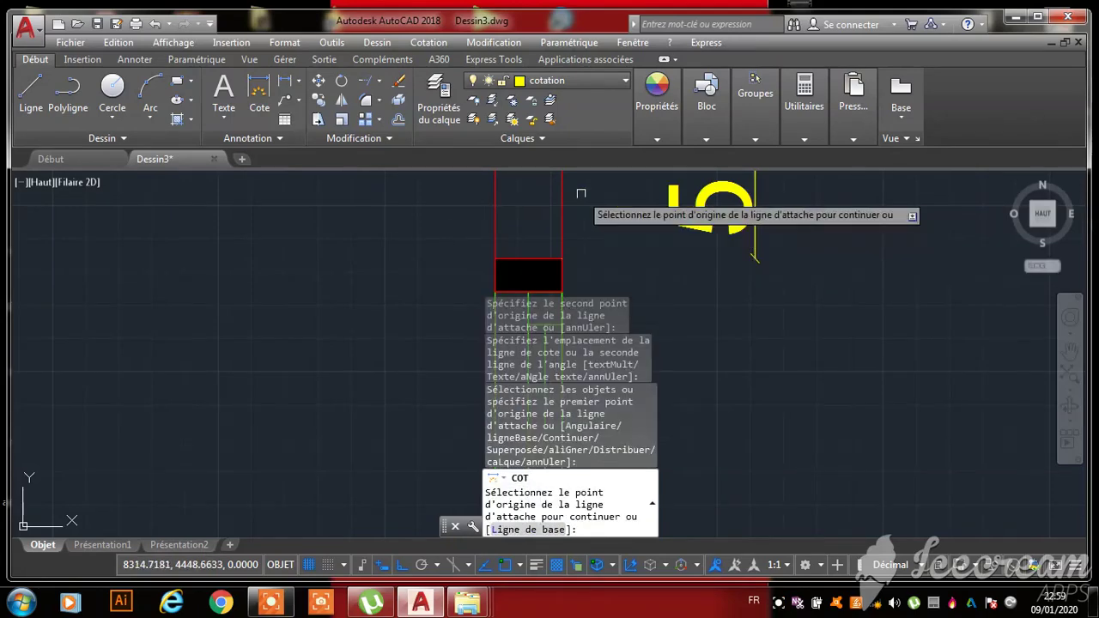
- Continue the vertical dimension chain beside the window from the top of the black lintel to its underside
click(441, 43)
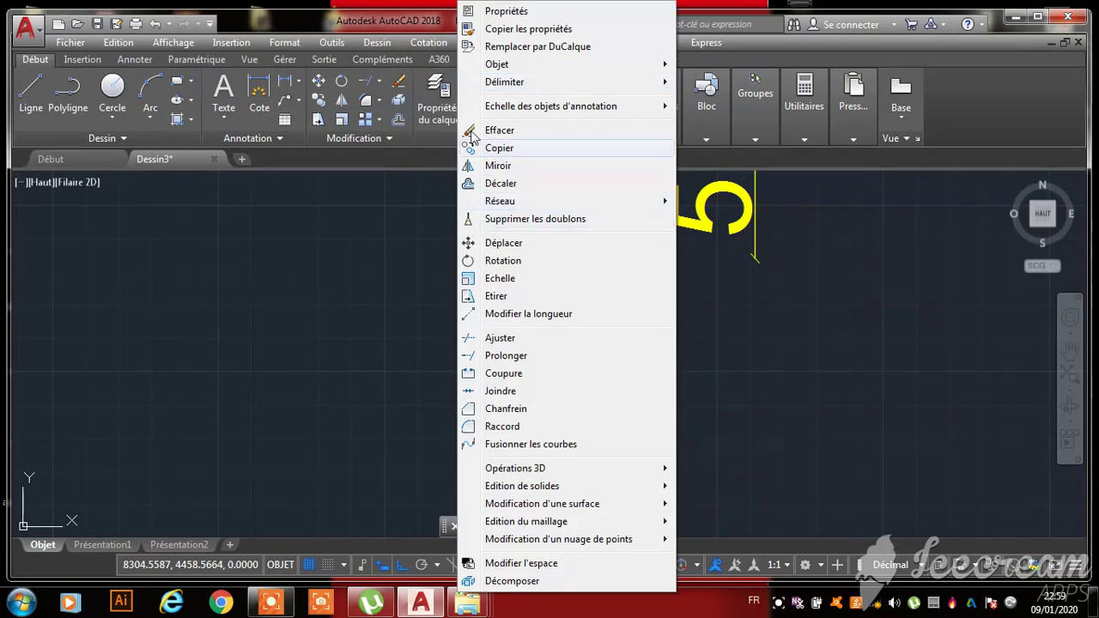
click(422, 43)
click(422, 43)
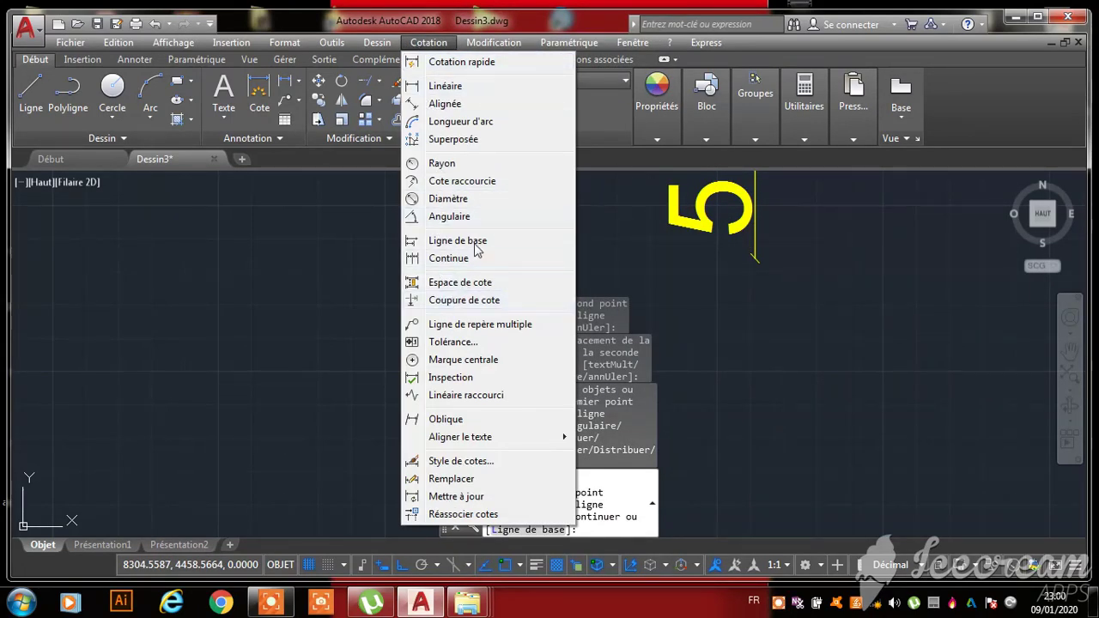
click(448, 258)
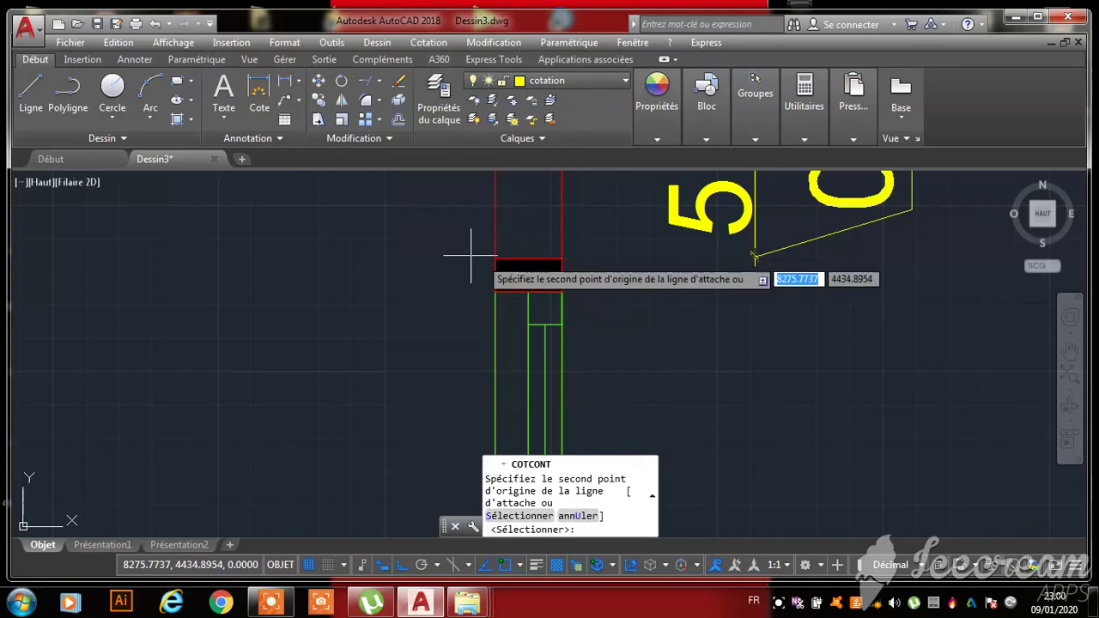
click(560, 292)
- Extend the dimension chain down the window opening to the top of the black sill and on to the sill's underside
scroll(664, 251, down, 3)
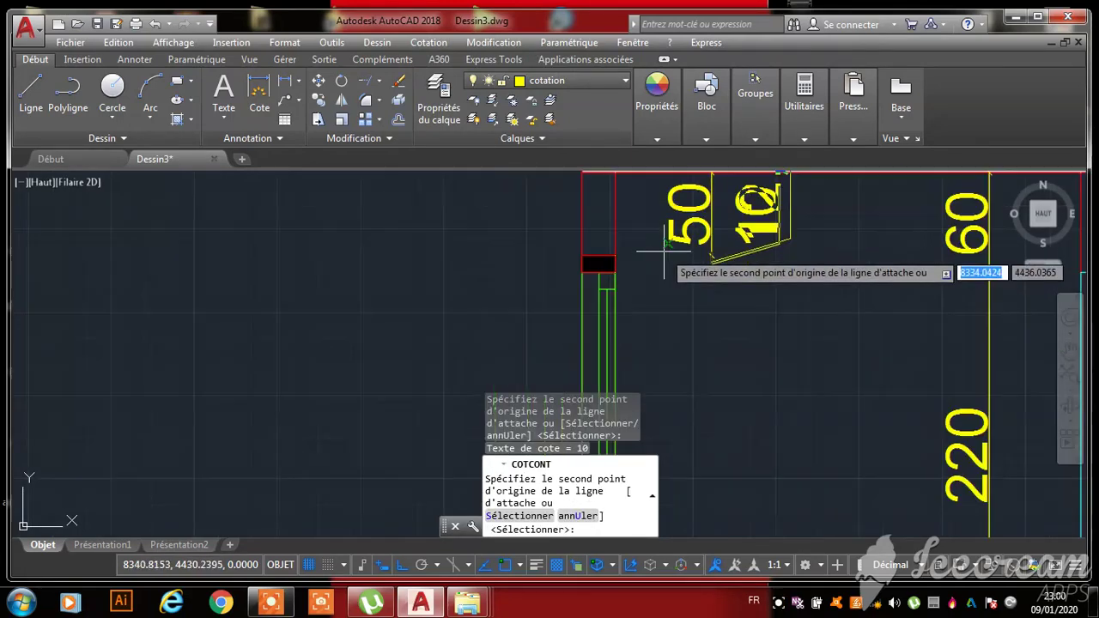
scroll(643, 177, down, 3)
scroll(643, 176, down, 3)
scroll(625, 266, up, 10)
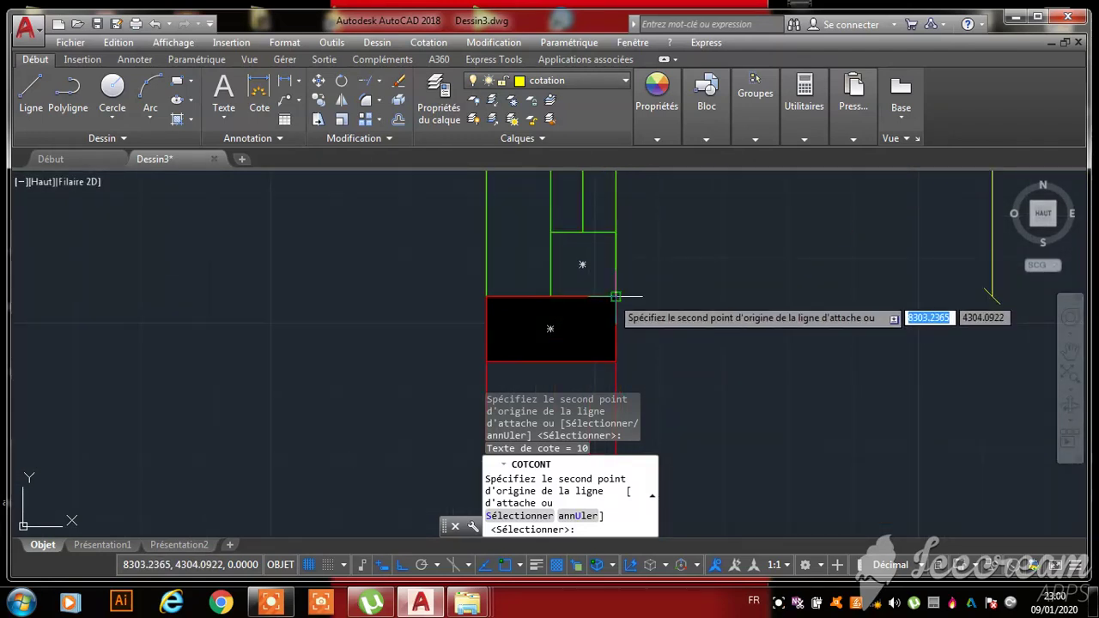
click(621, 292)
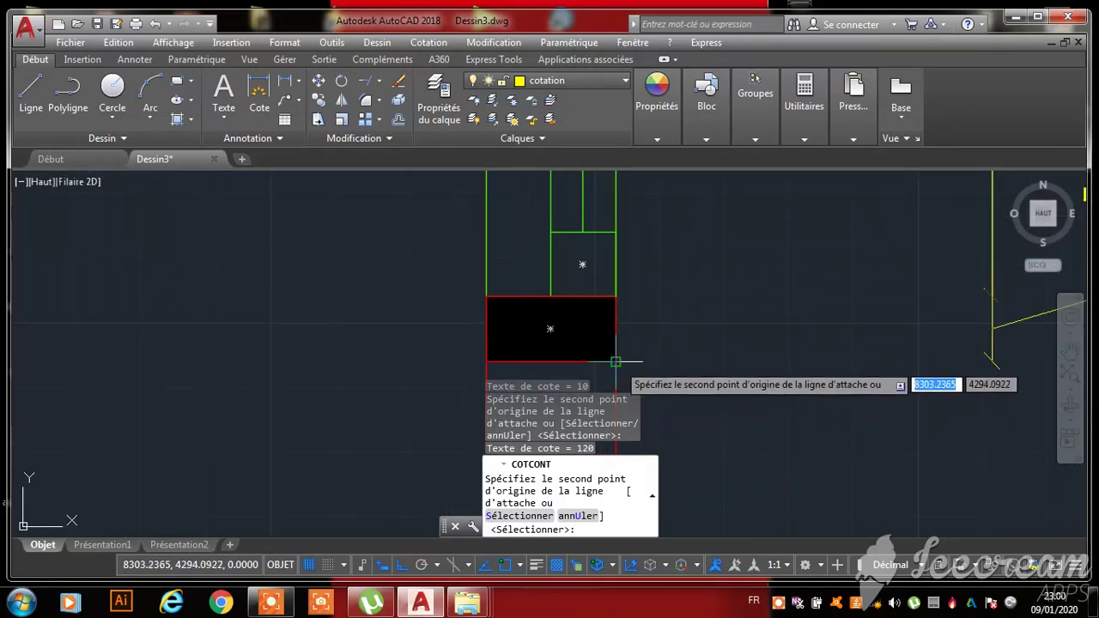
scroll(627, 362, down, 3)
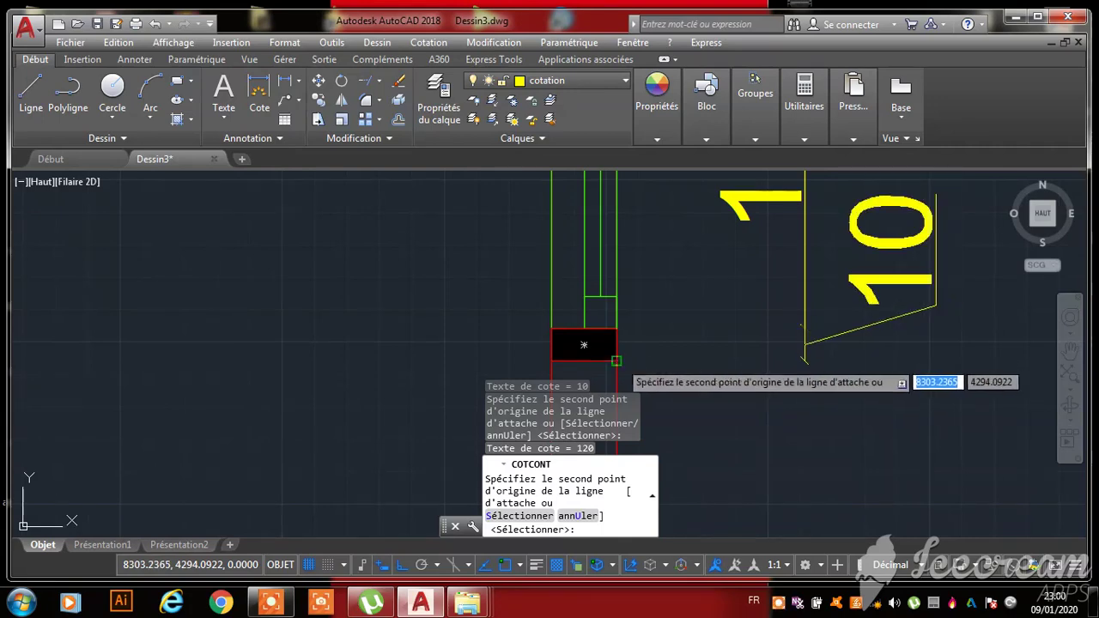
click(617, 361)
- Finish the window's dimension chain by continuing from the sill's underside to the top of the floor slab
scroll(657, 311, down, 3)
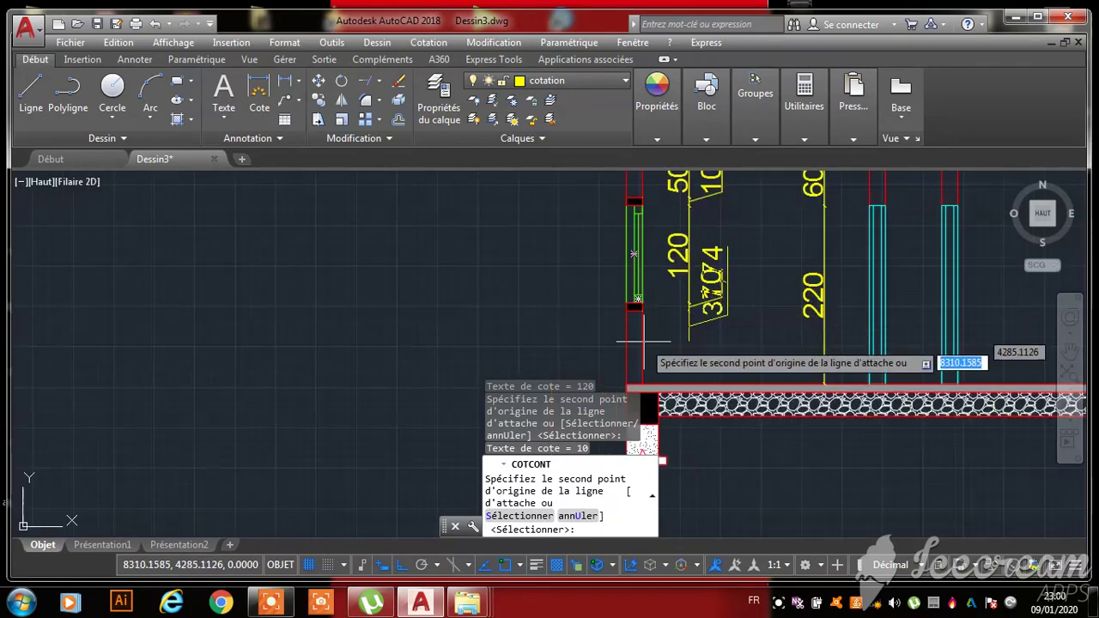
scroll(657, 333, up, 3)
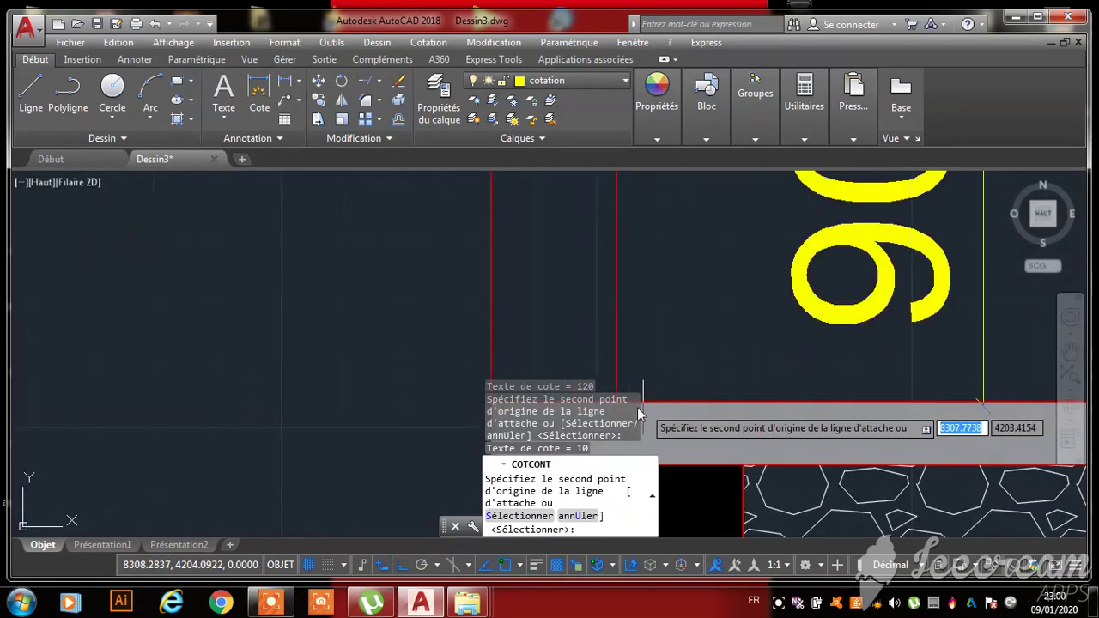
scroll(662, 331, down, 3)
scroll(649, 362, up, 3)
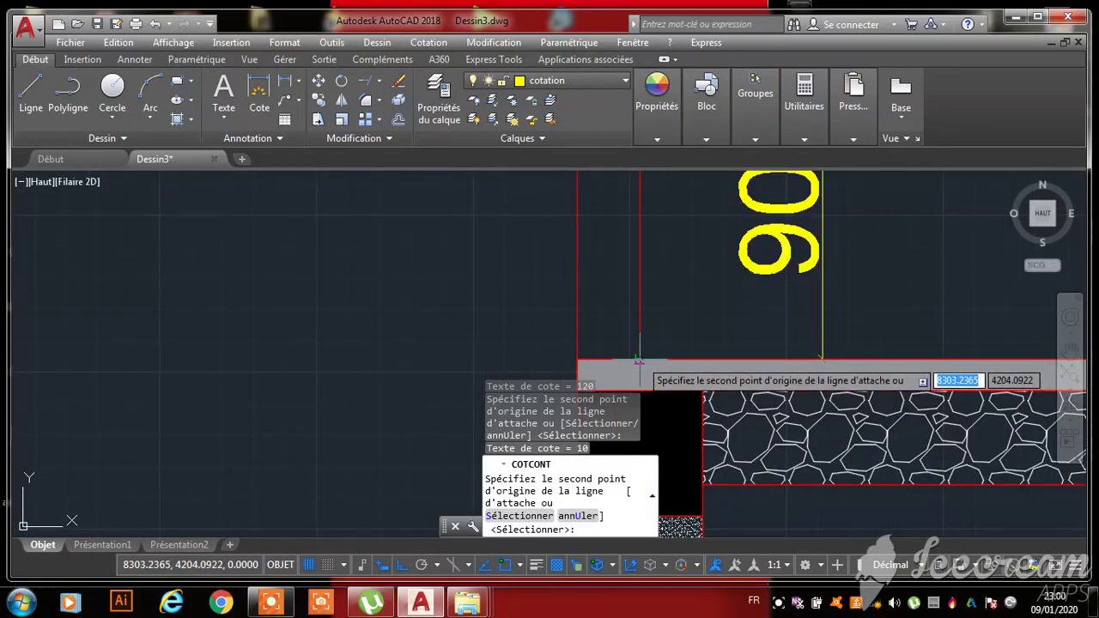
click(821, 359)
key(Escape)
scroll(730, 357, down, 3)
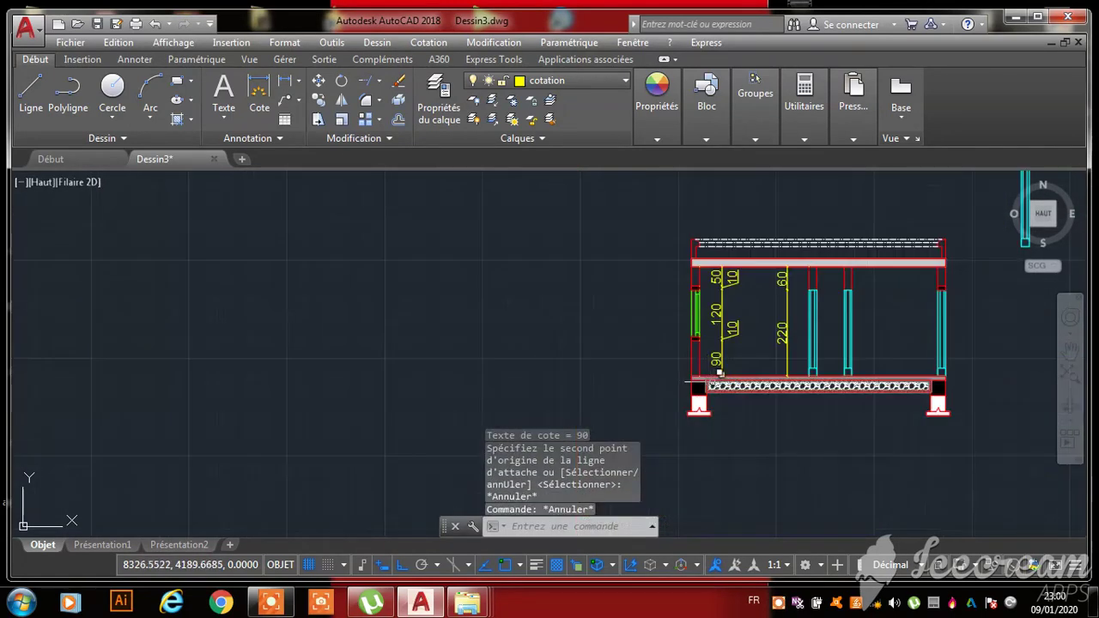
- Move the sill's dimension text onto the dimension line, between the window opening's and the lower wall's dimension texts
scroll(735, 324, up, 3)
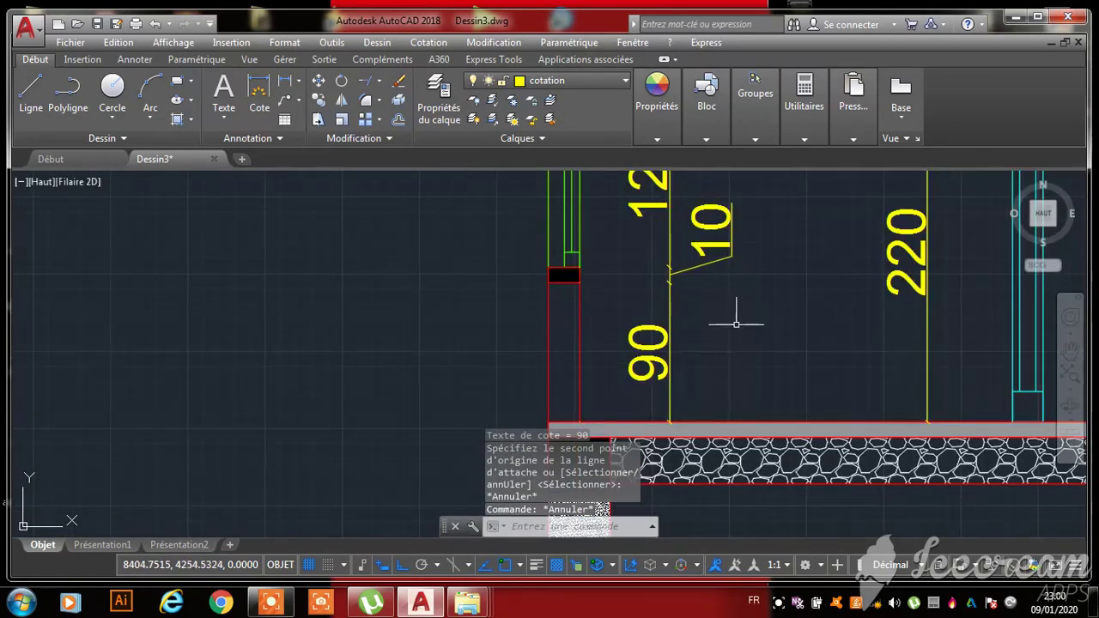
click(728, 244)
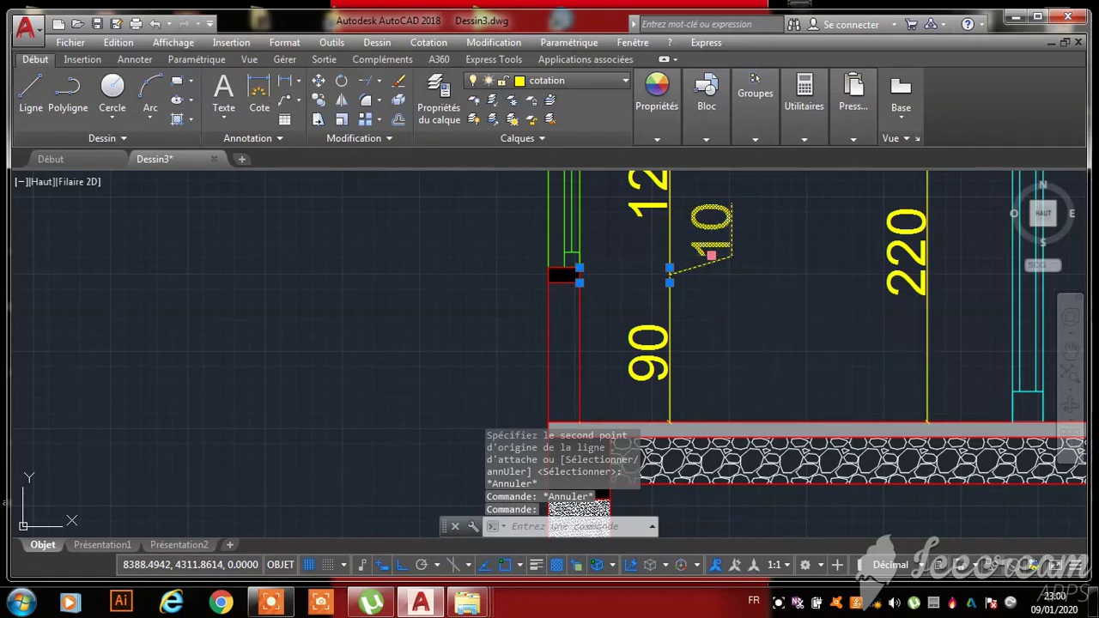
click(710, 255)
scroll(663, 282, up, 5)
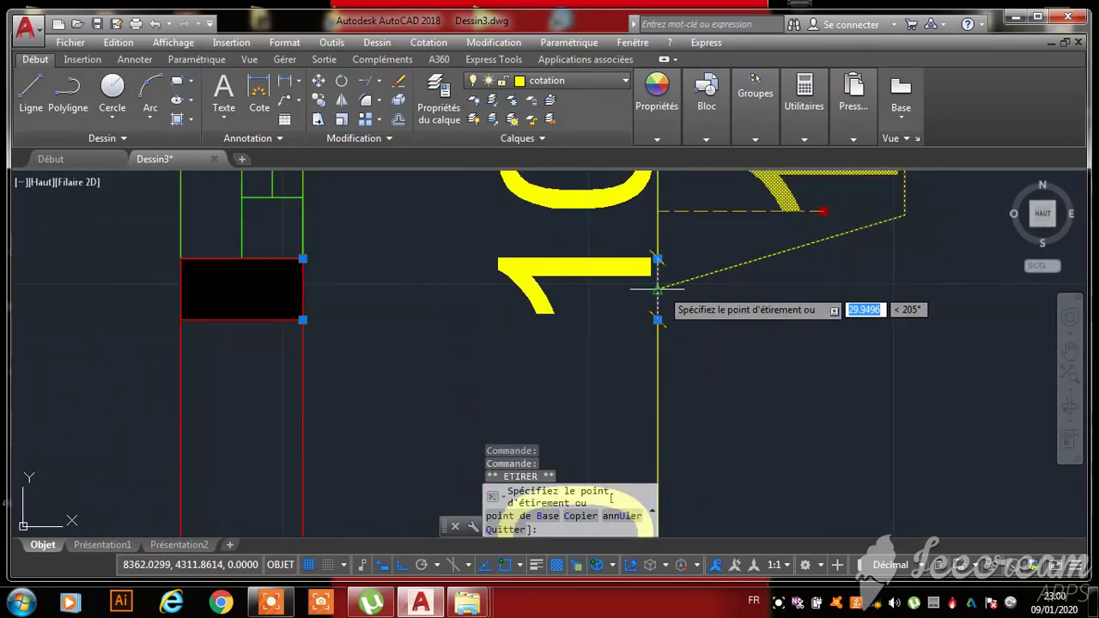
scroll(658, 288, down, 6)
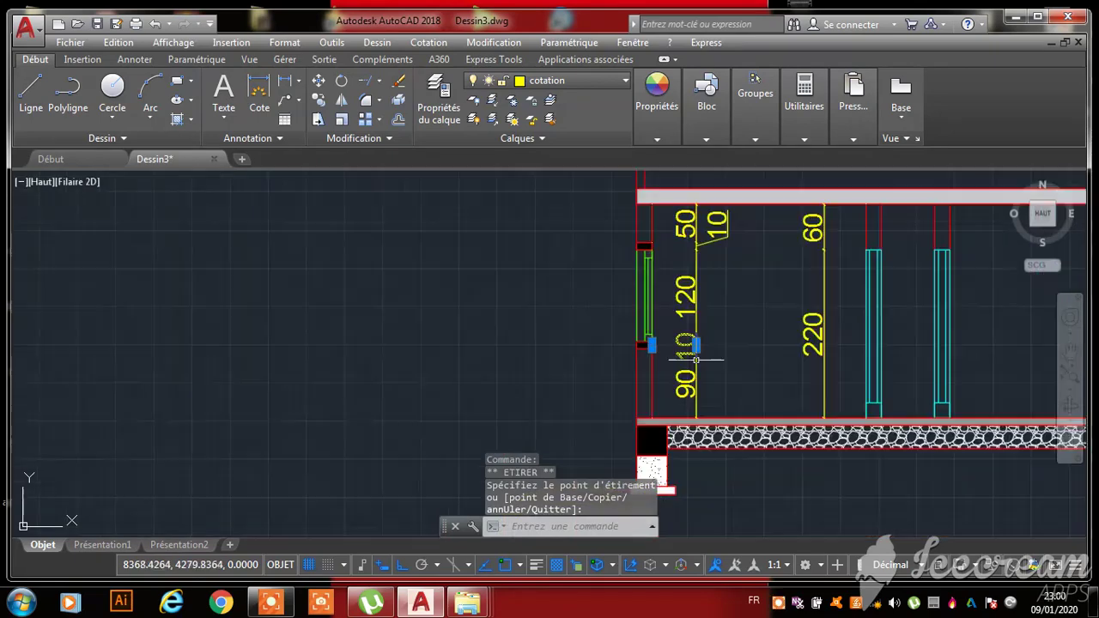
scroll(697, 359, down, 3)
scroll(702, 295, up, 6)
key(Escape)
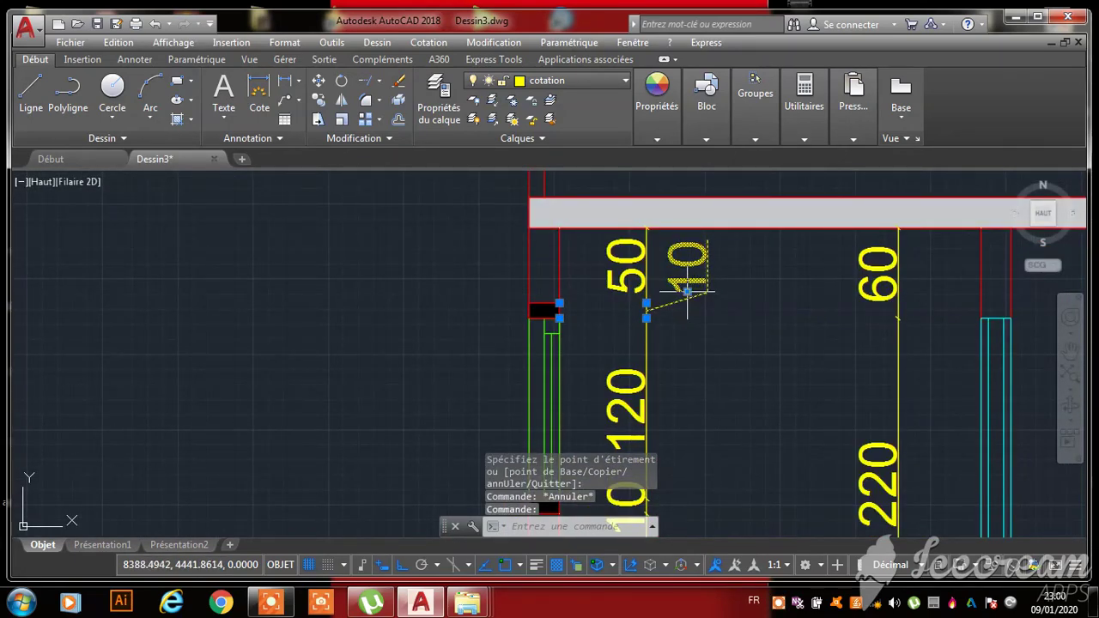
click(687, 292)
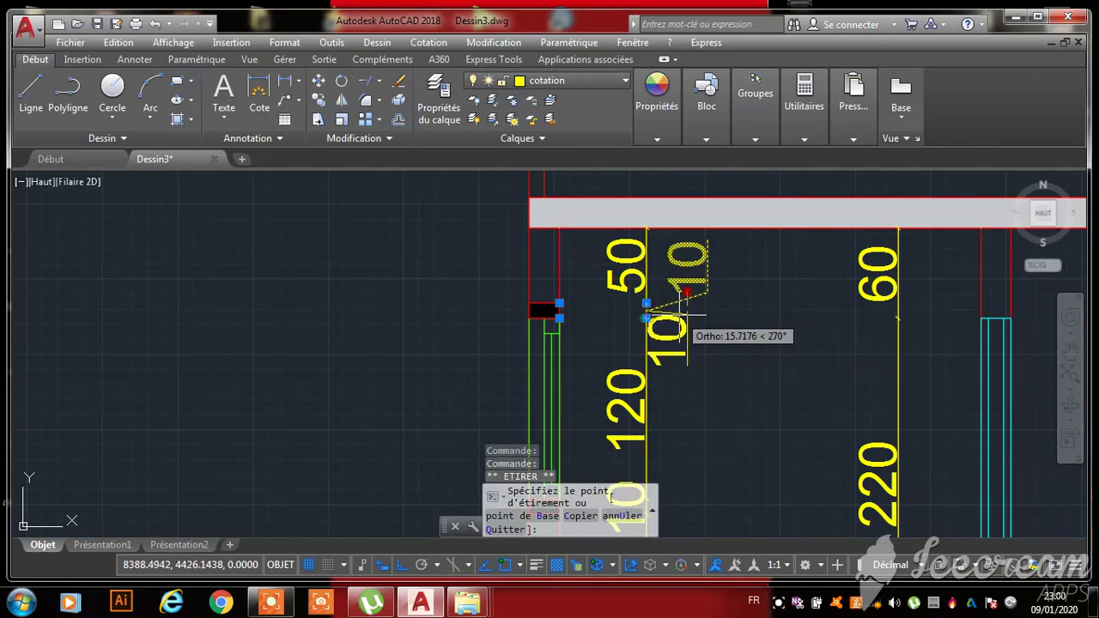
key(Escape)
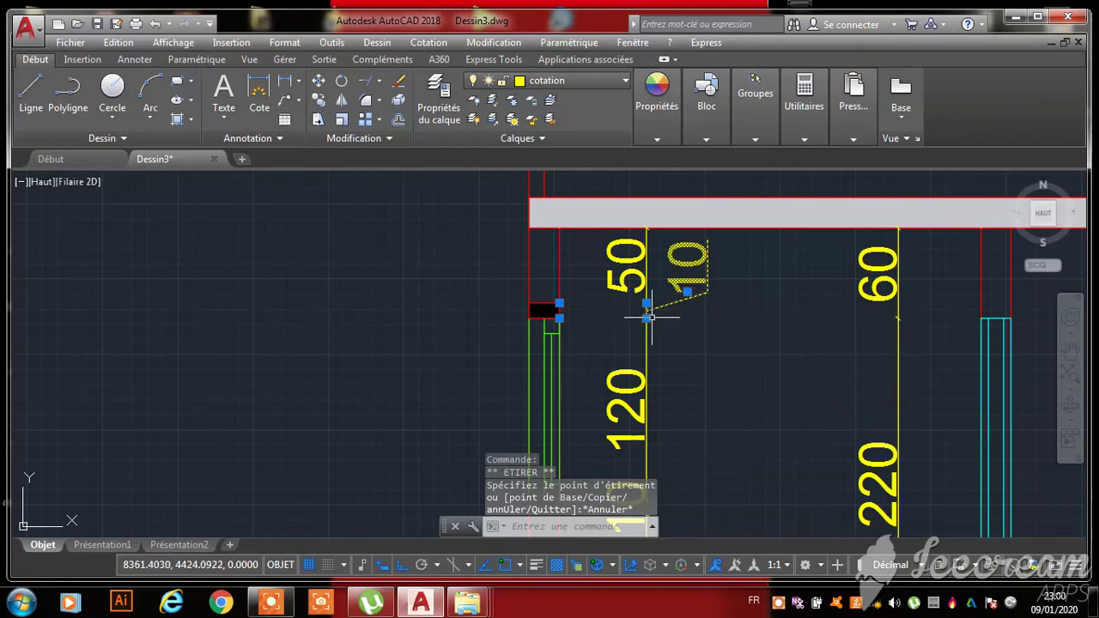
click(691, 292)
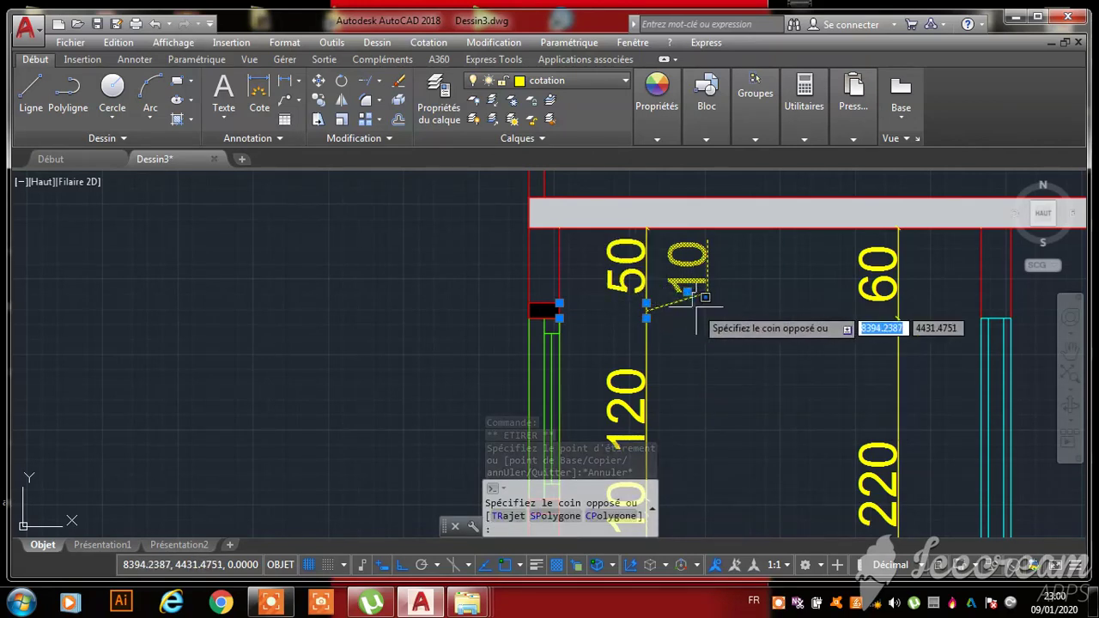
key(Escape)
key(Escape)
key(Escape)
scroll(642, 233, down, 5)
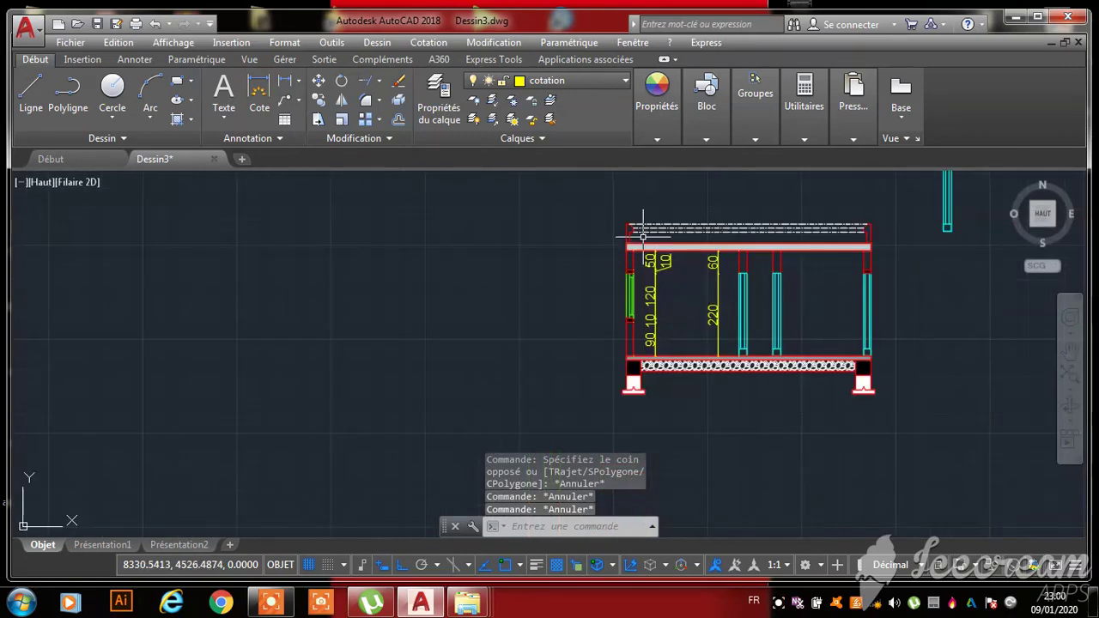
key(Escape)
- Erase the spare cyan door standing outside the section drawing
scroll(612, 333, down, 5)
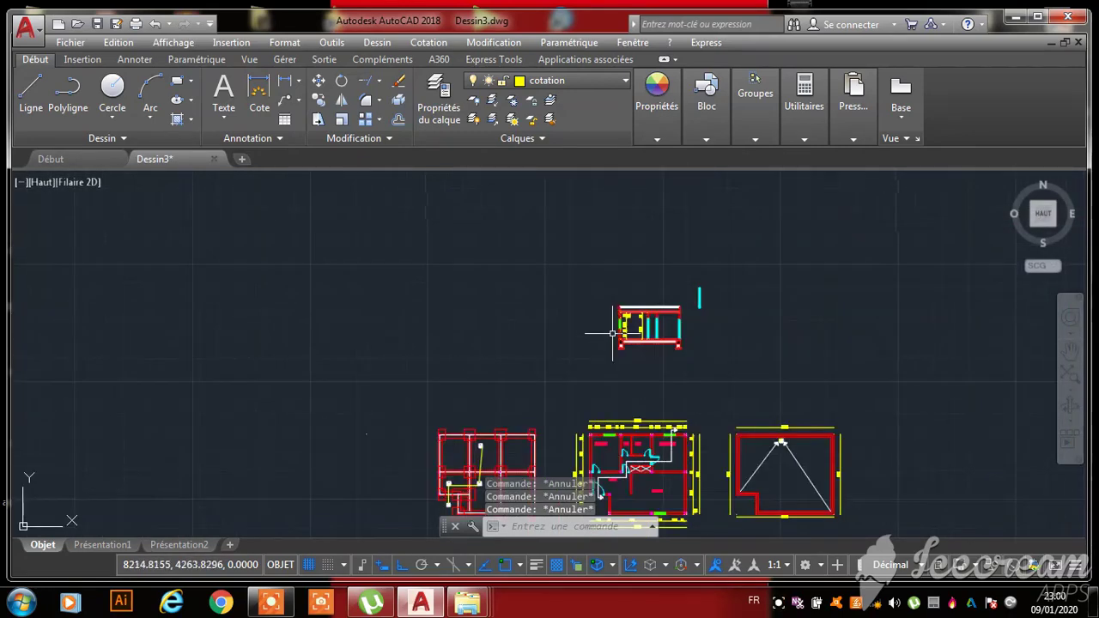
scroll(718, 333, up, 3)
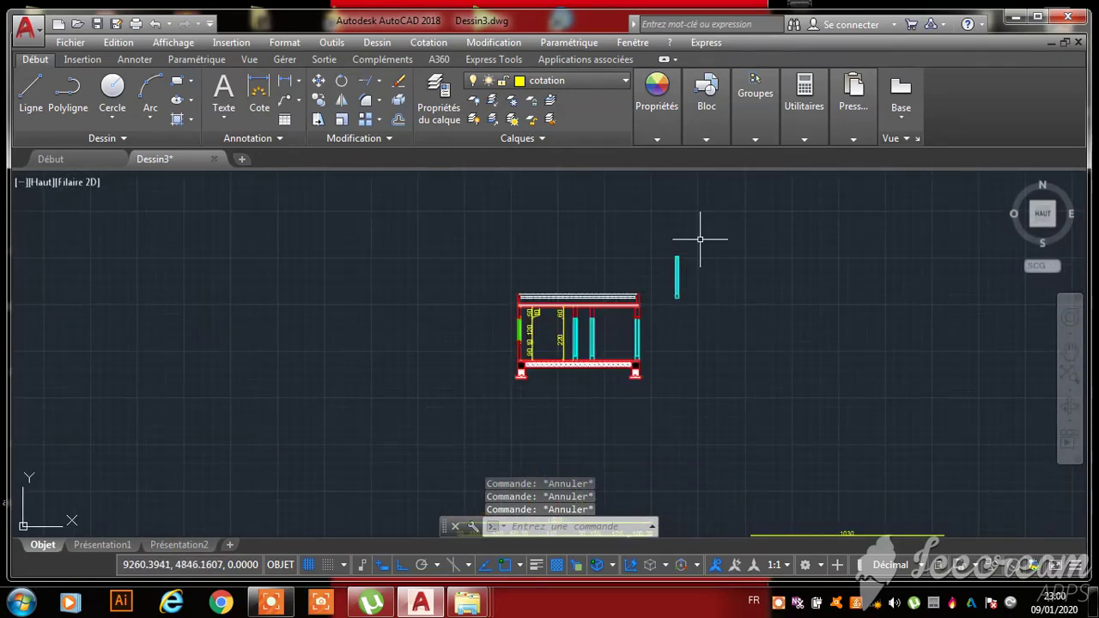
click(701, 239)
click(675, 321)
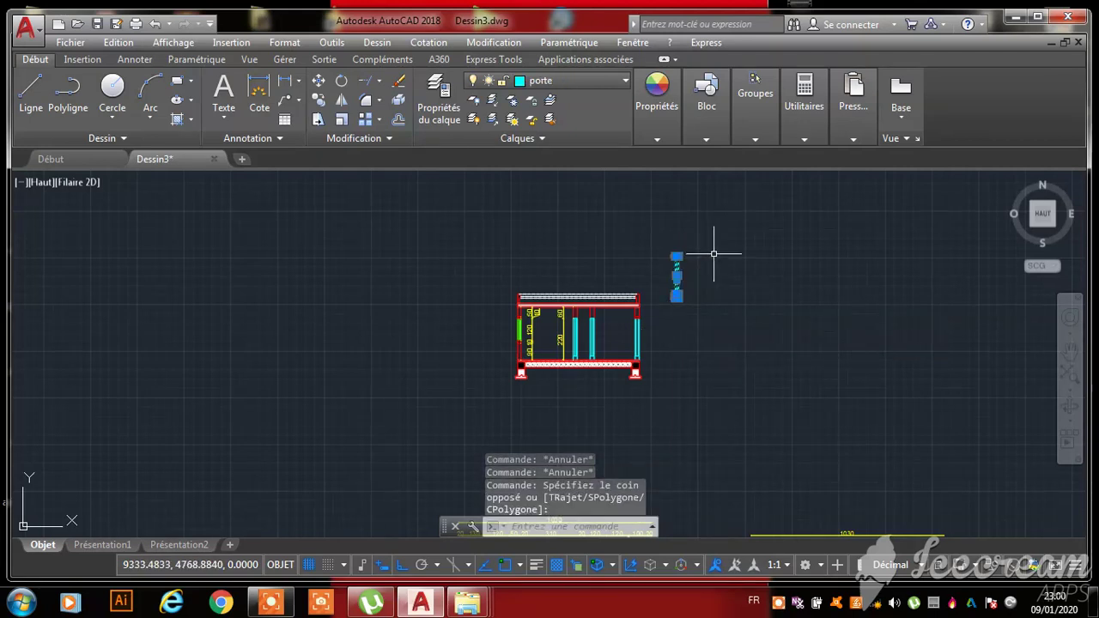
right_click(714, 253)
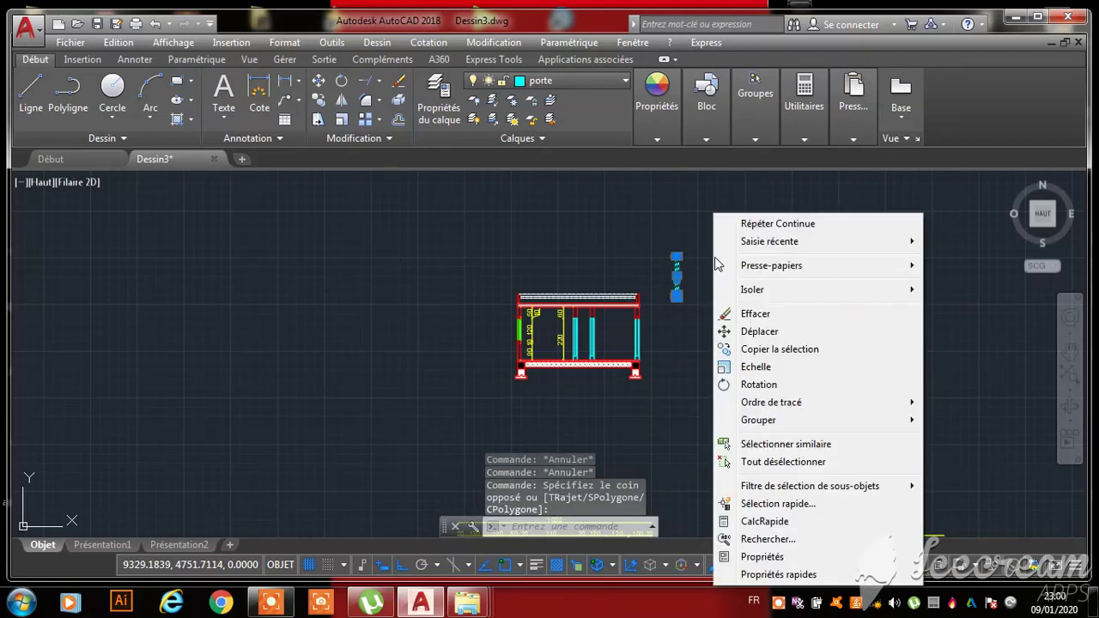
click(756, 314)
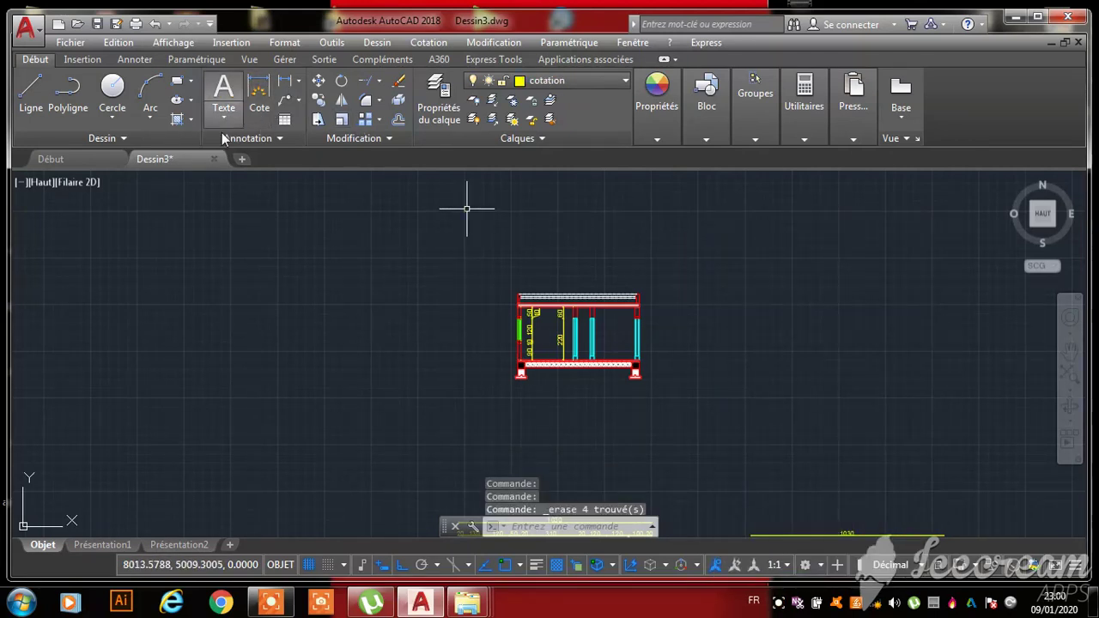
- Add the multiline text "50" in the empty area outside the section, beside the right-hand roof parapet
click(225, 96)
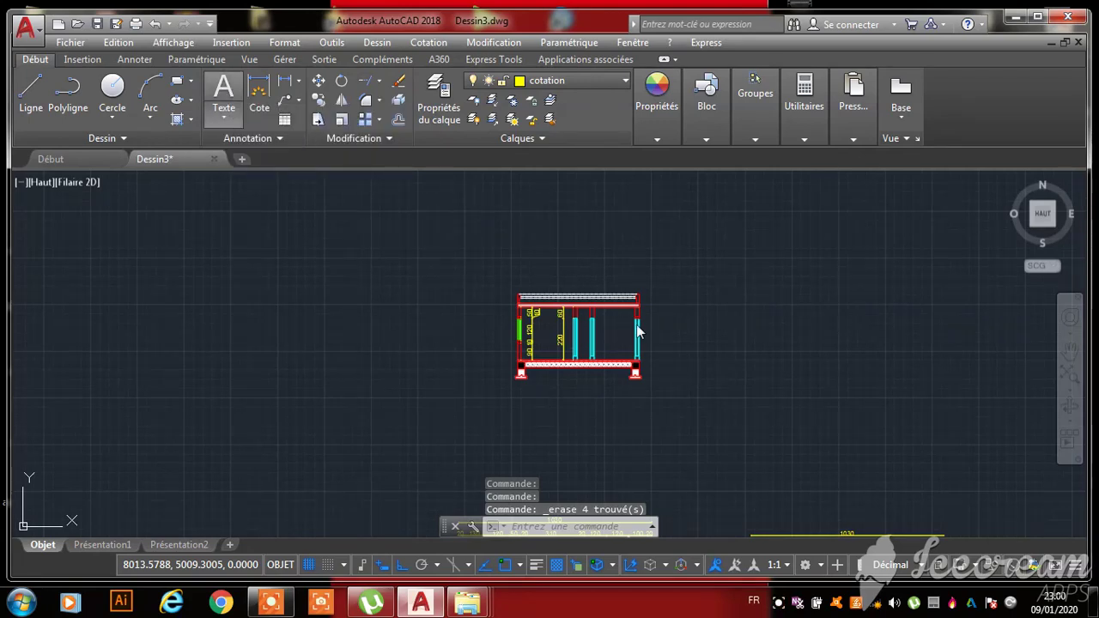
scroll(661, 318, up, 5)
scroll(635, 305, up, 3)
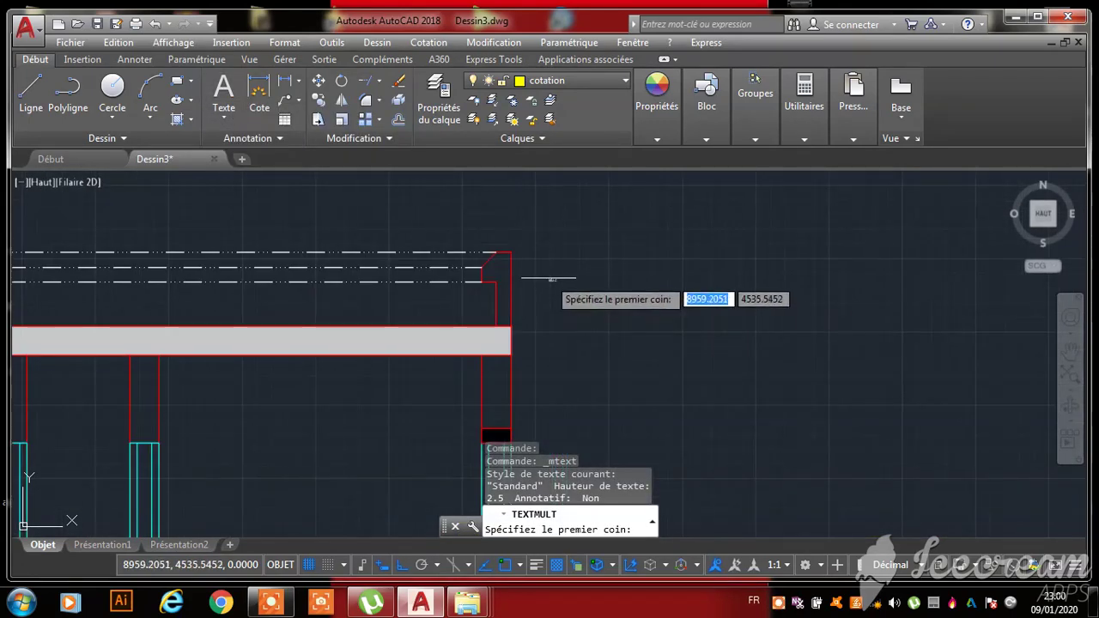
scroll(605, 279, up, 3)
click(560, 262)
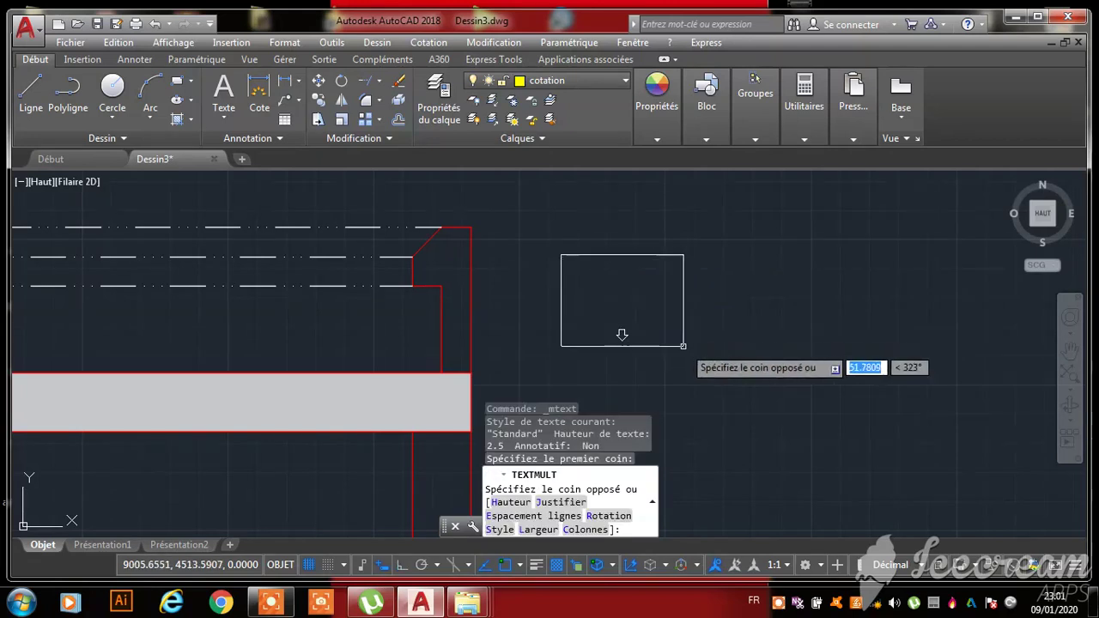
click(756, 332)
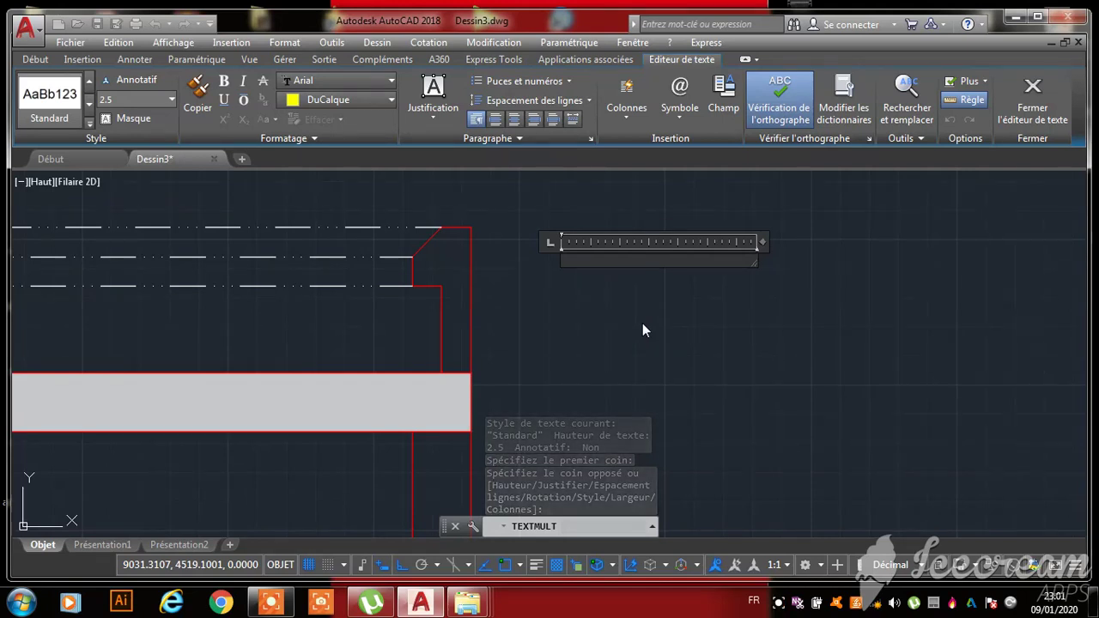
text(50)
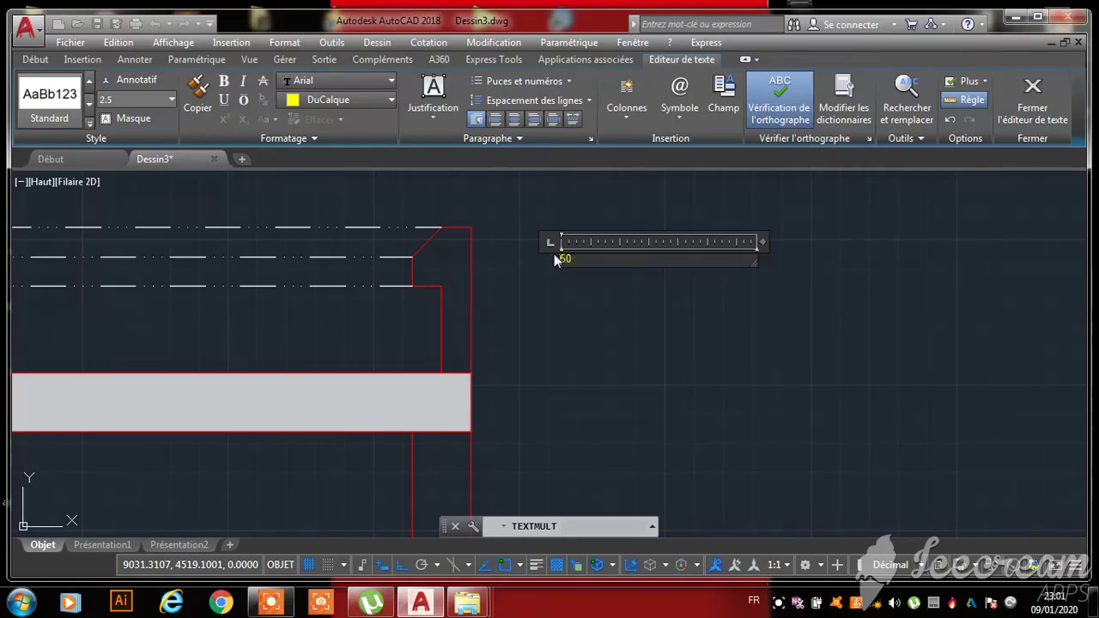
click(490, 276)
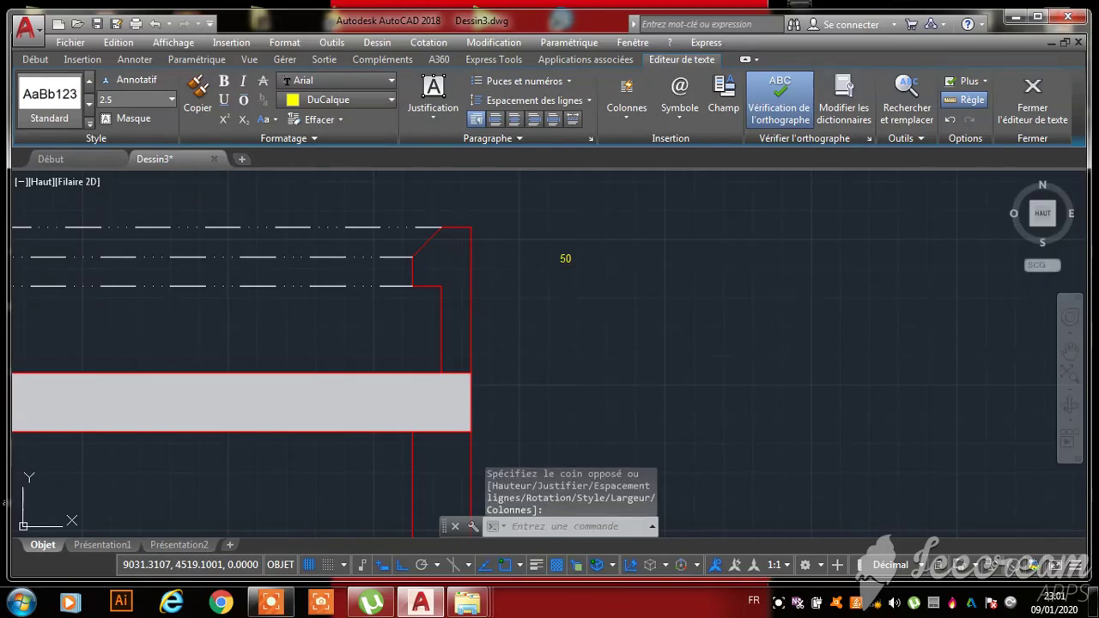
- Set the height of the "50" text beside the parapet to 25 and select the text
click(561, 255)
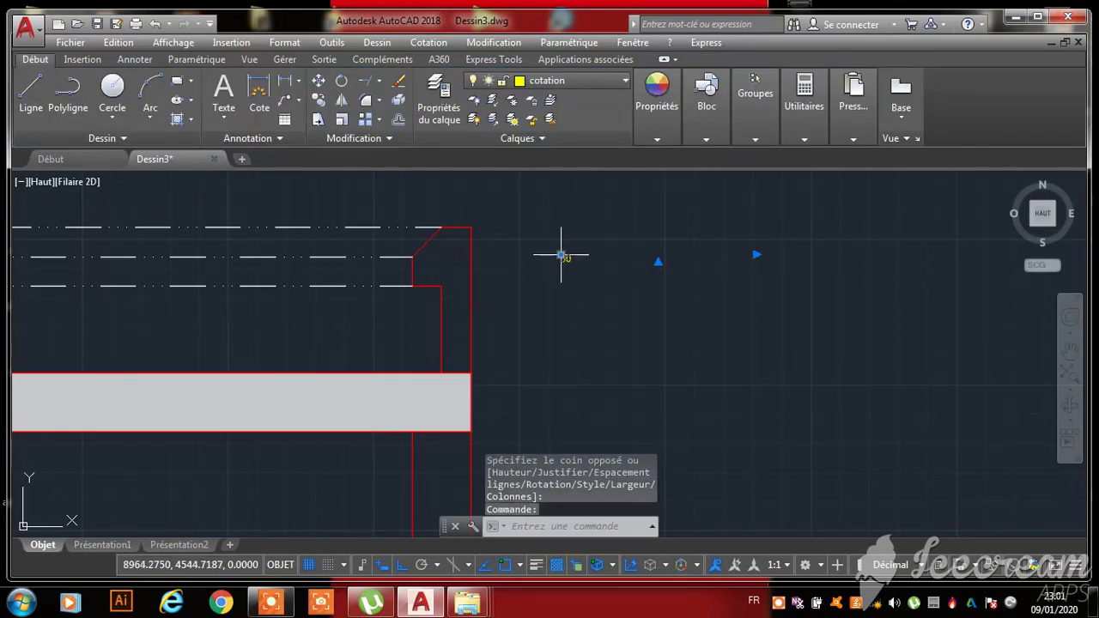
double_click(565, 258)
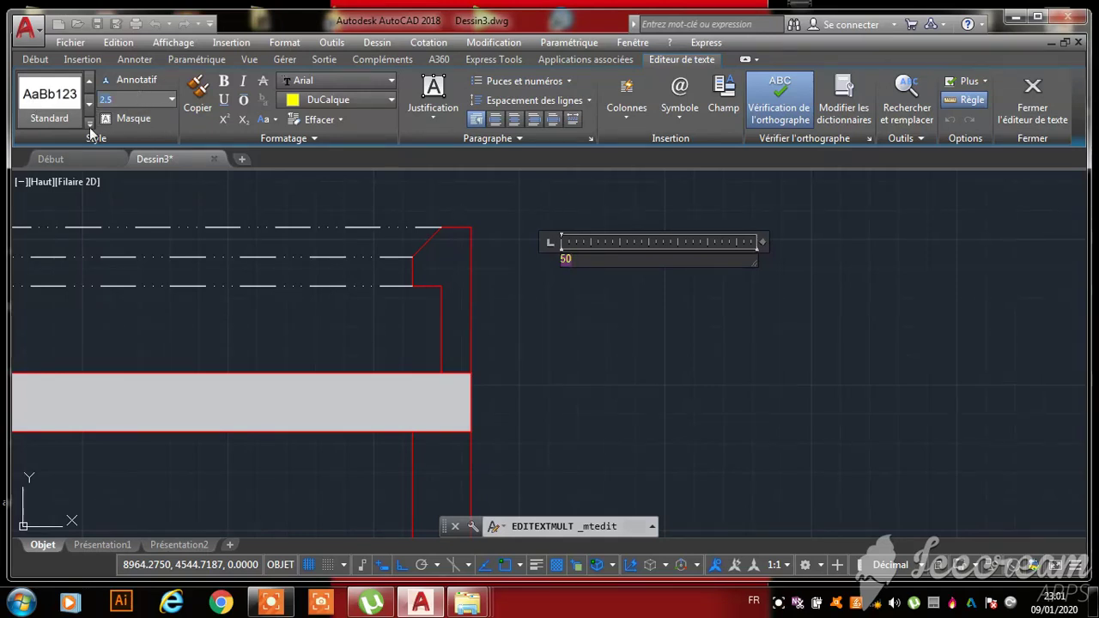
text(25)
key(Return)
click(605, 394)
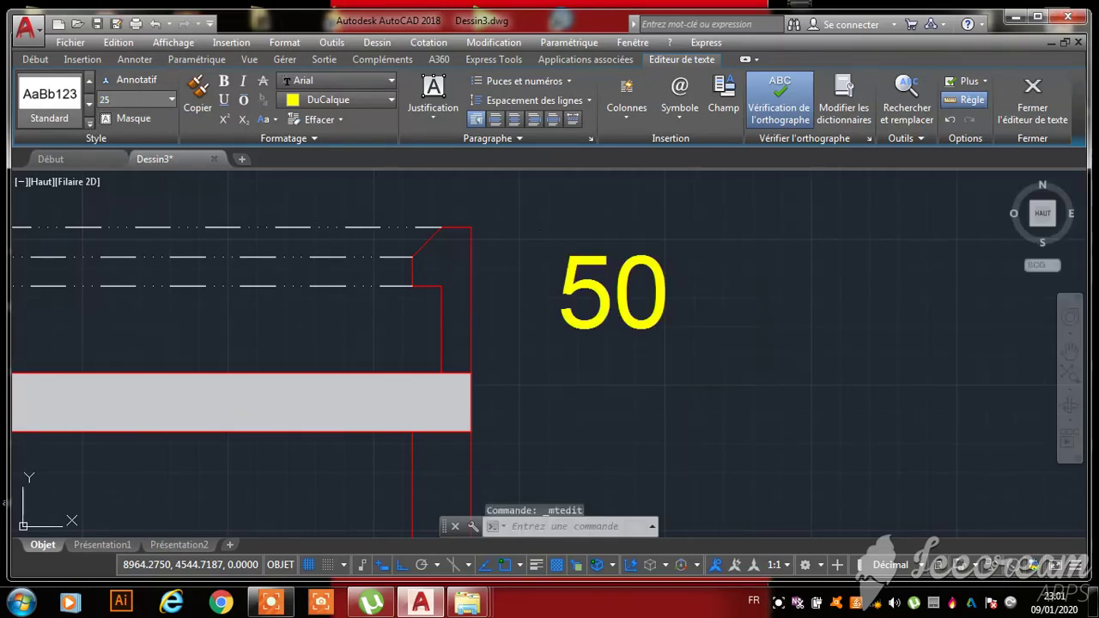
click(599, 272)
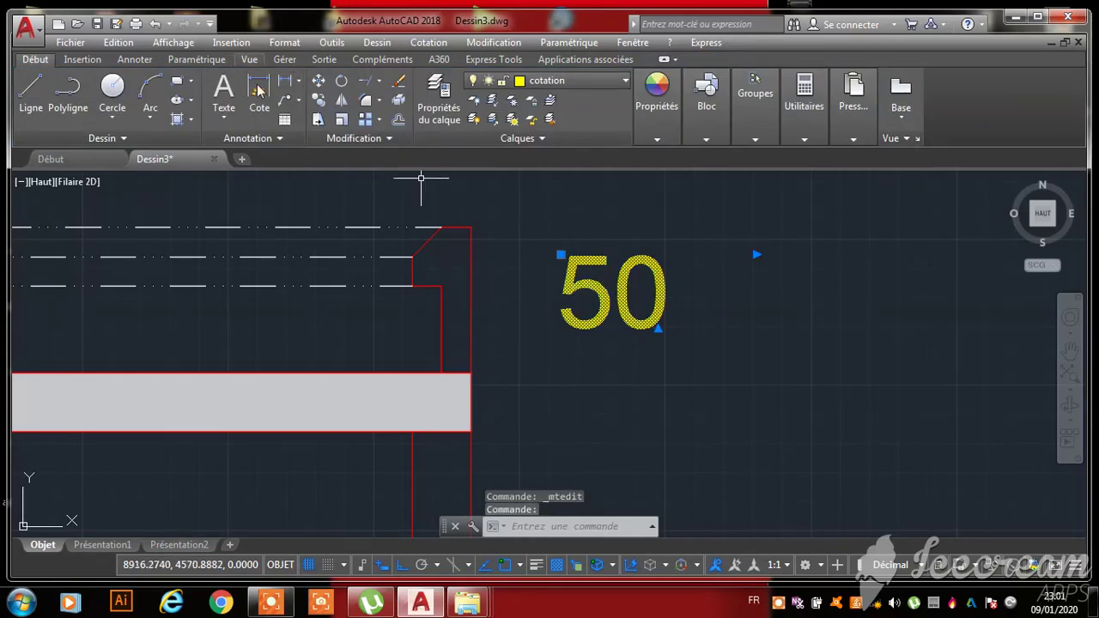
- Copy the "50" text from the roof parapet straight down to beside the top of the outer door
click(319, 103)
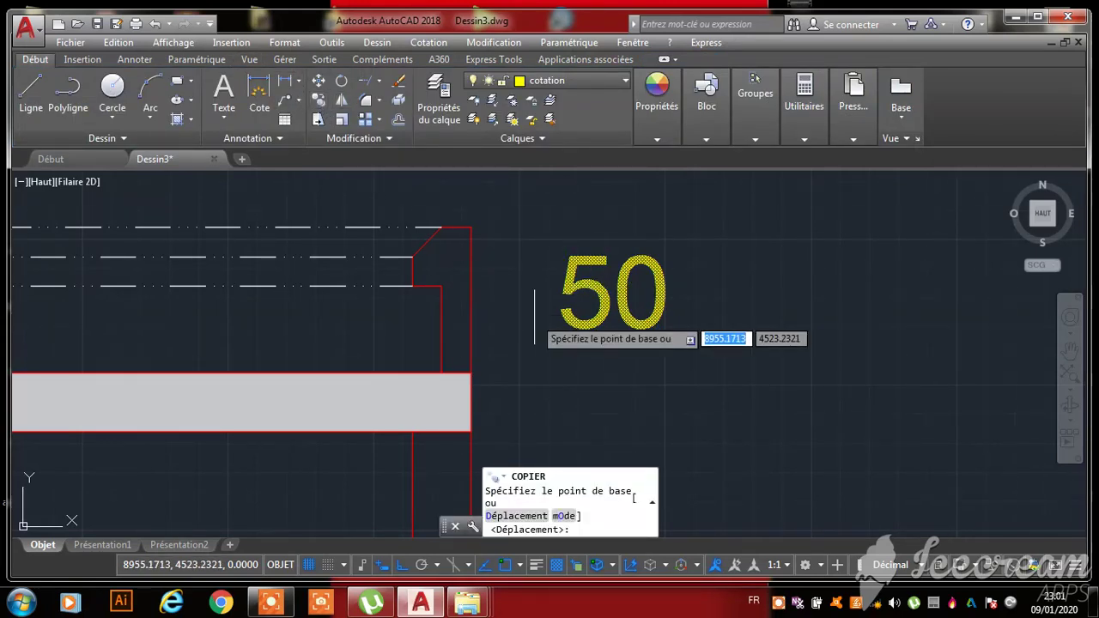
click(561, 327)
scroll(559, 223, down, 4)
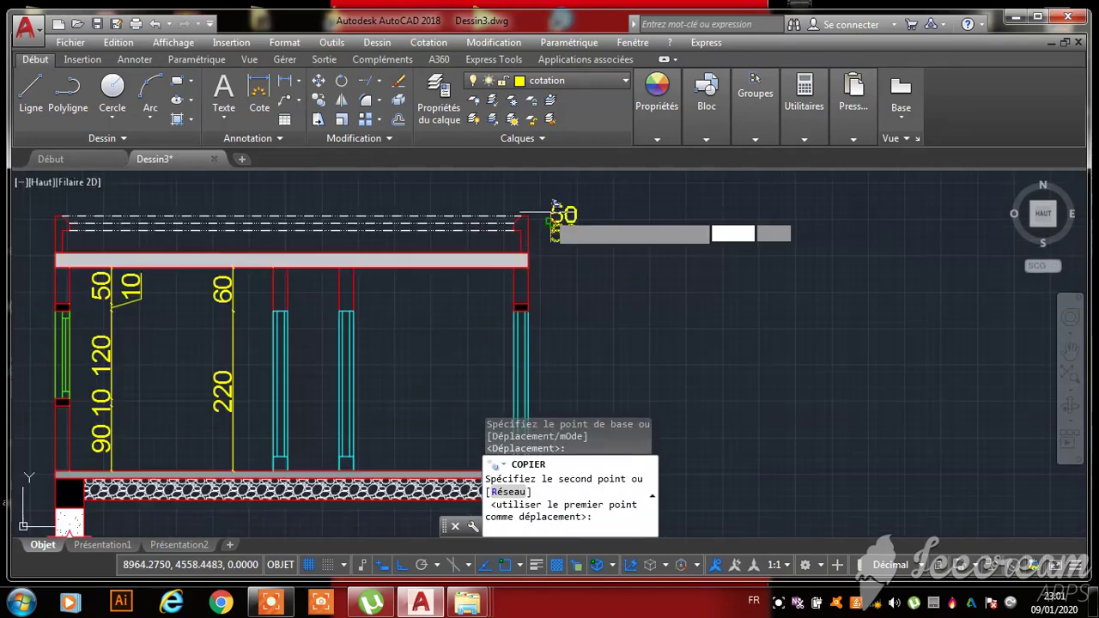
scroll(542, 302, down, 5)
scroll(545, 305, up, 8)
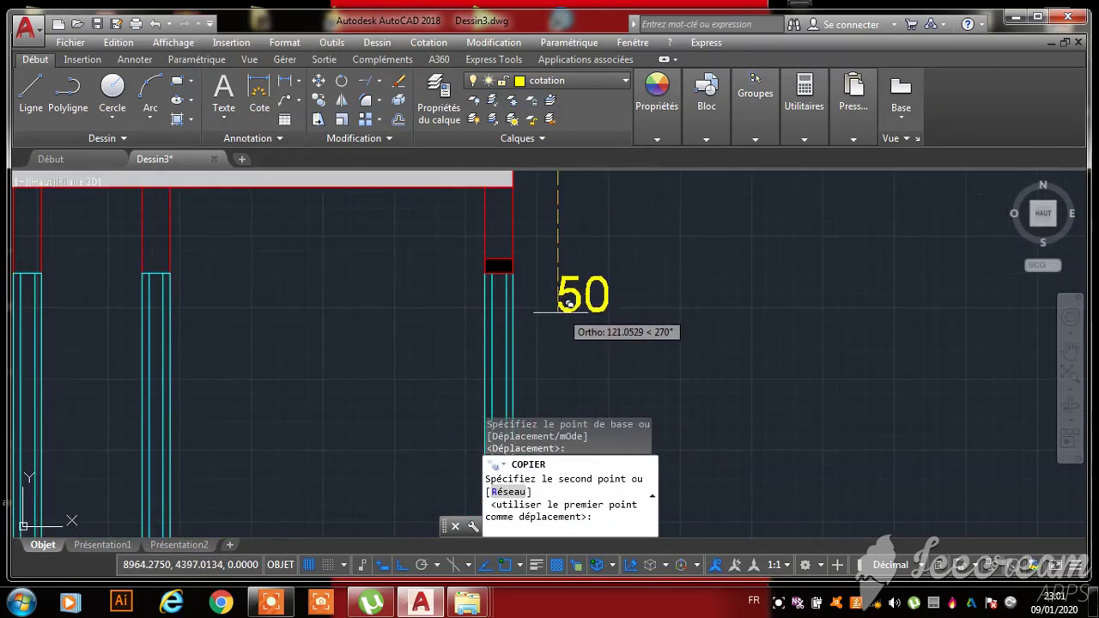
click(566, 296)
- Place another copy of the "50" text straight below, just above floor slab level outside the section
scroll(575, 206, down, 3)
scroll(573, 205, down, 3)
scroll(573, 258, up, 6)
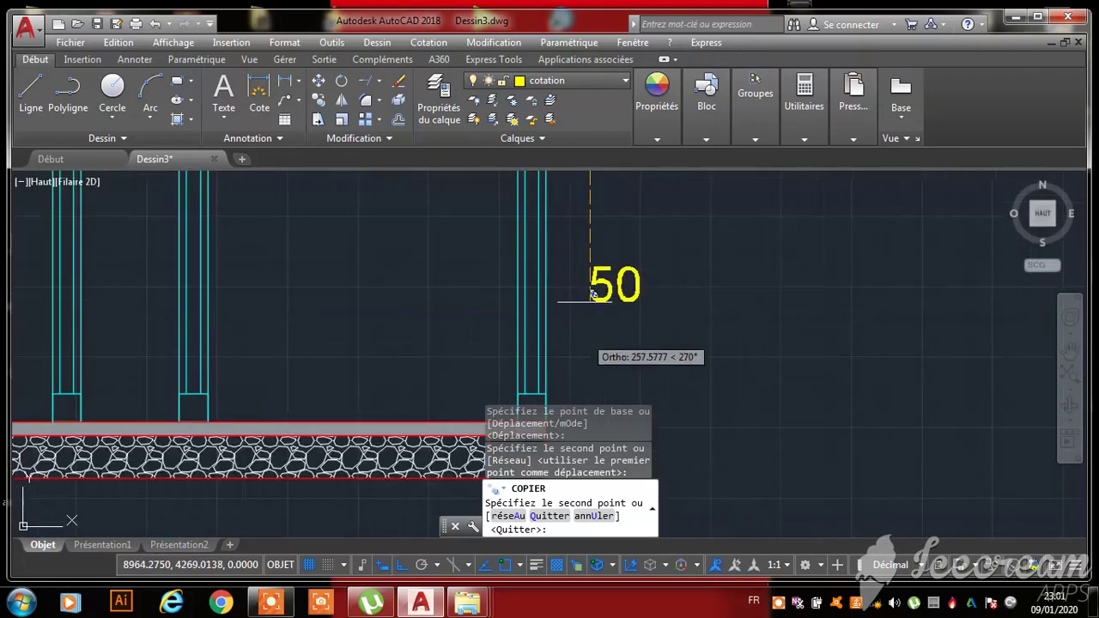
scroll(583, 288, down, 3)
scroll(583, 249, up, 3)
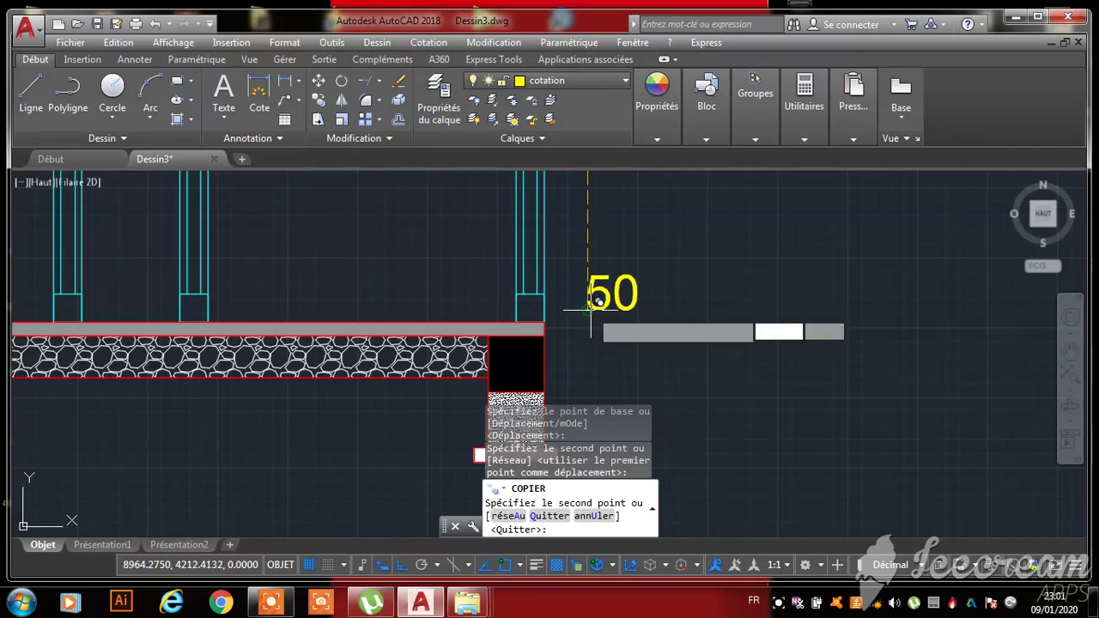
click(589, 310)
- Place four more "50" copies stacked downward beside the foundation, from floor slab level to the footing, and end copying
scroll(589, 310, down, 3)
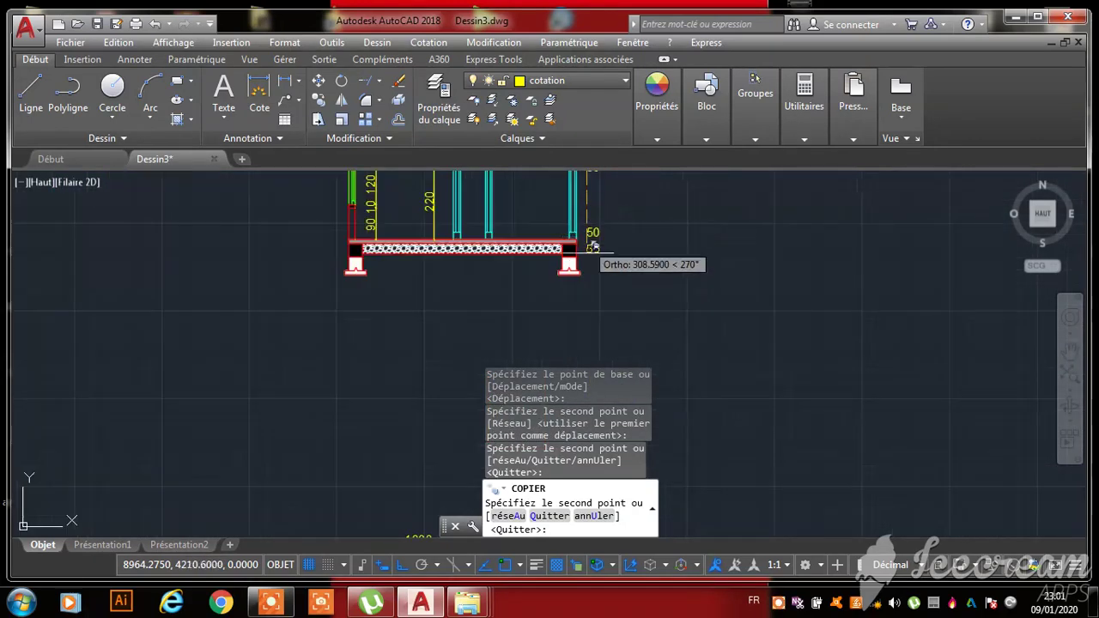
scroll(587, 245, up, 3)
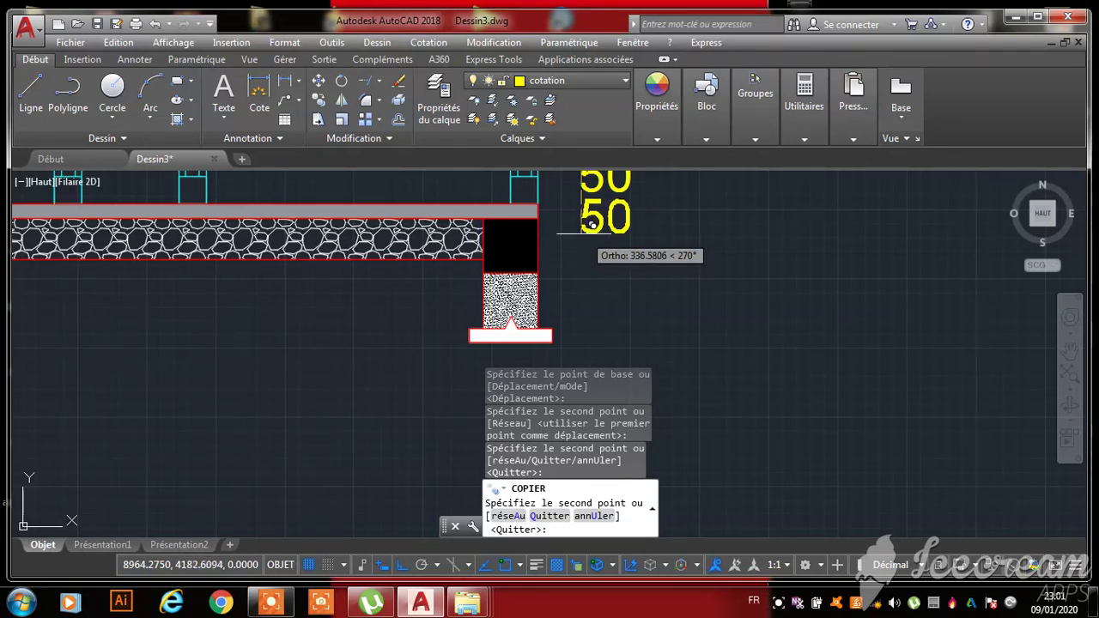
click(591, 225)
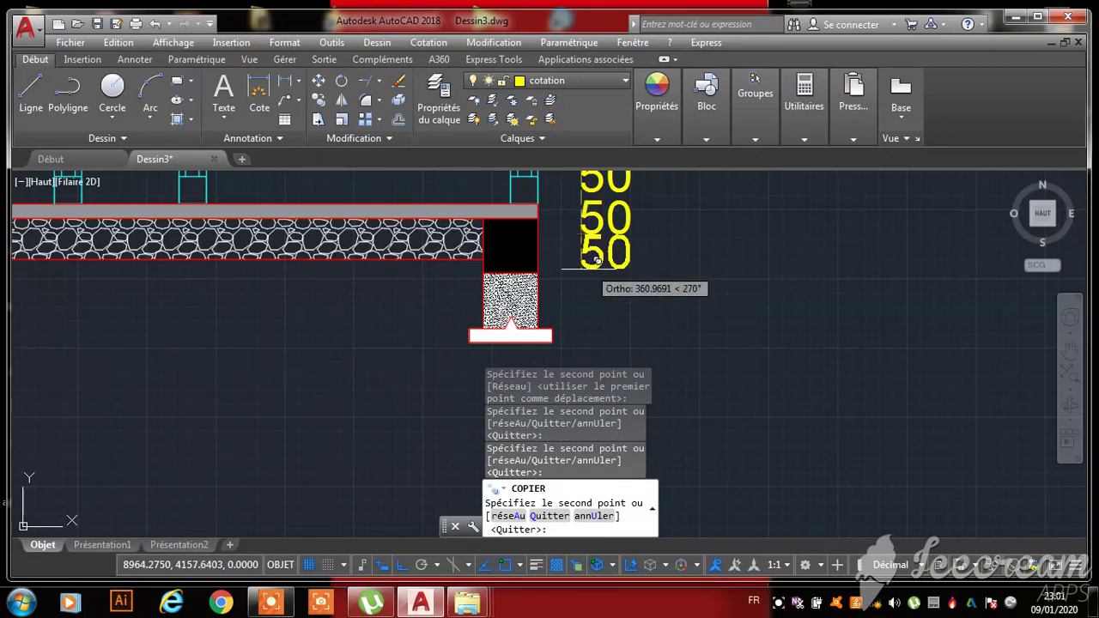
click(588, 276)
scroll(592, 292, down, 3)
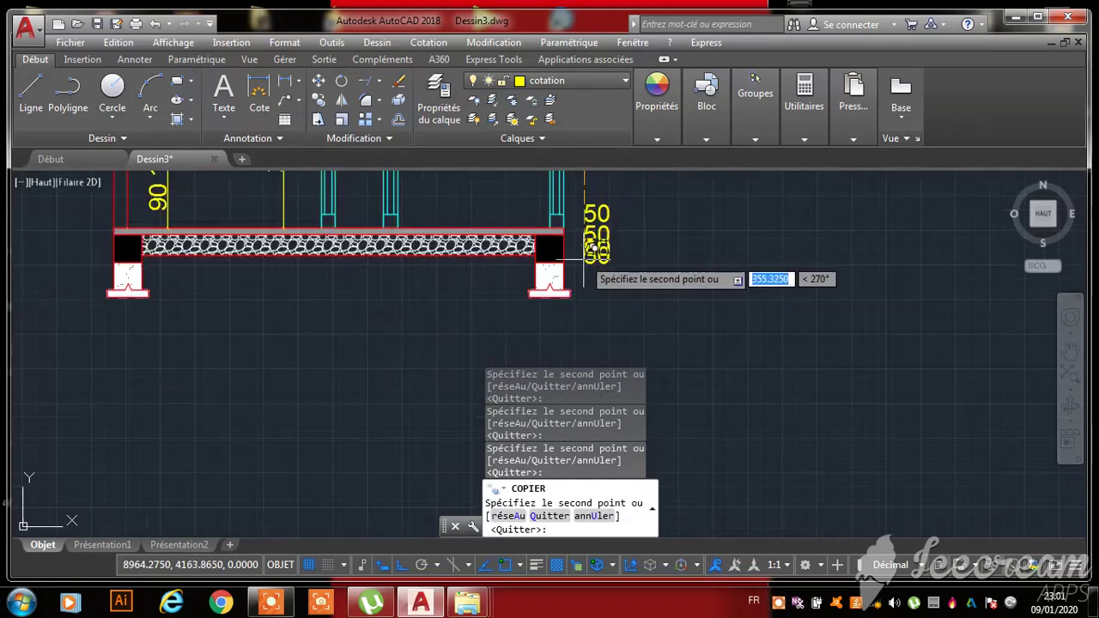
scroll(592, 301, up, 3)
click(592, 289)
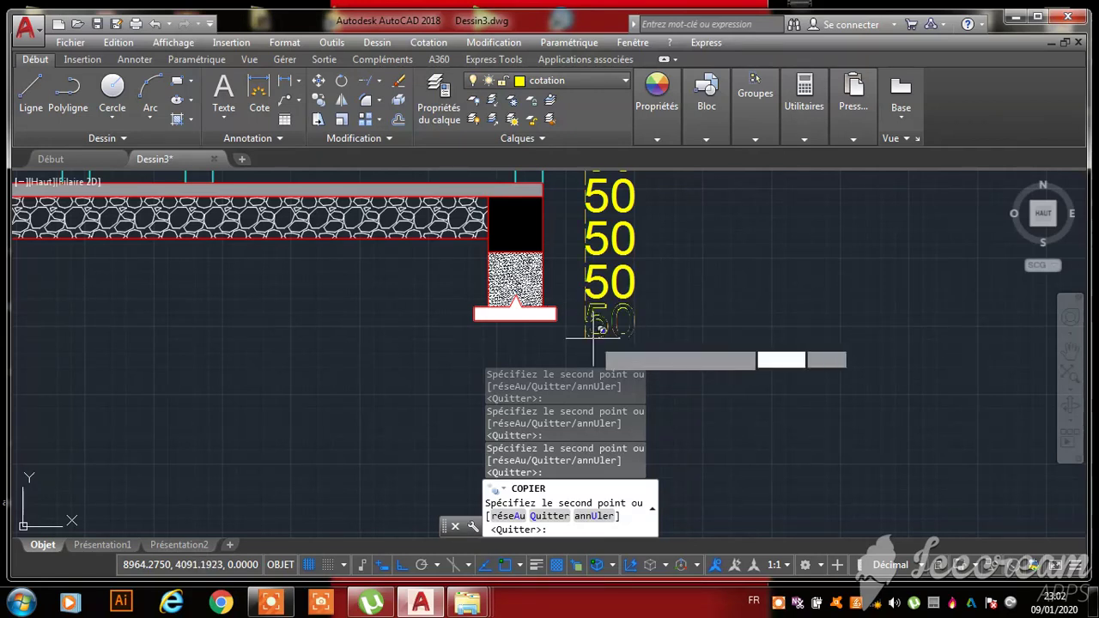
click(618, 330)
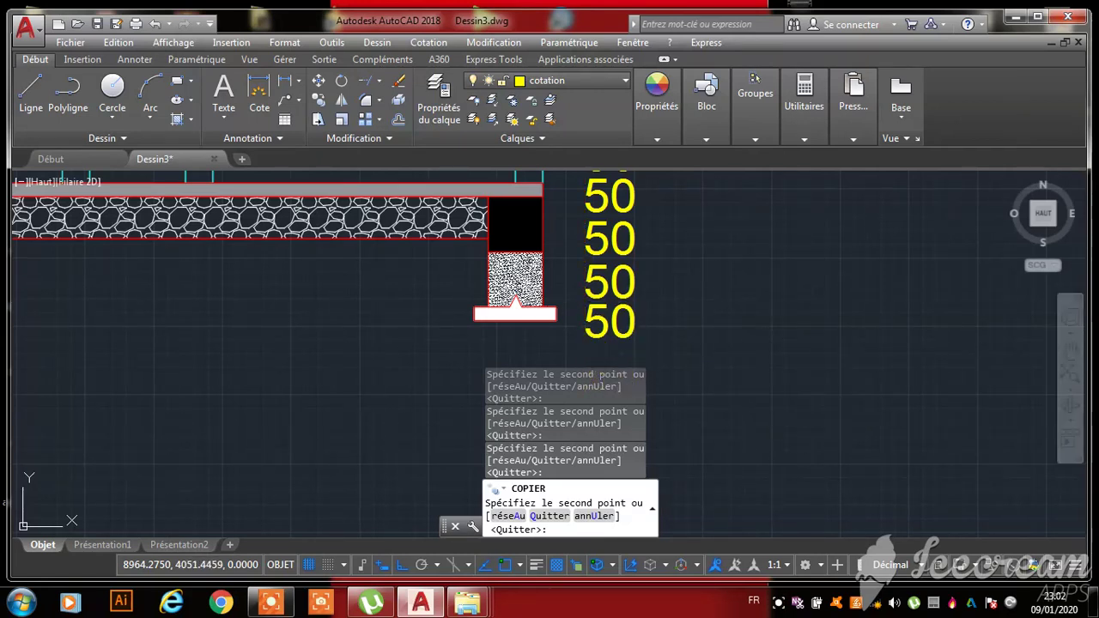
key(Escape)
scroll(683, 326, down, 6)
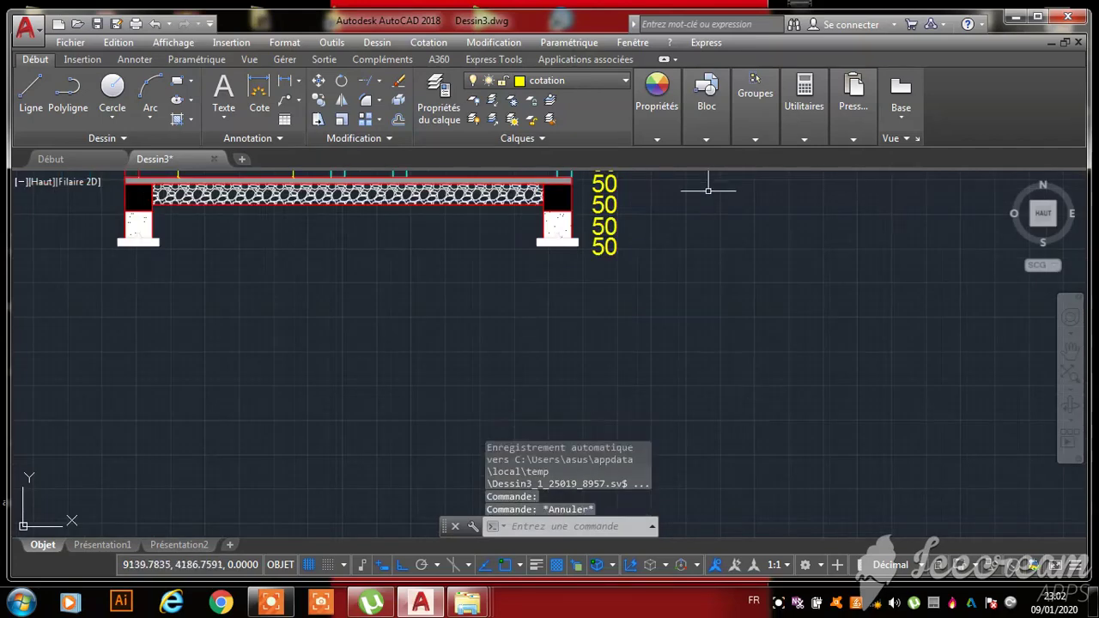
scroll(659, 263, up, 8)
scroll(643, 248, down, 4)
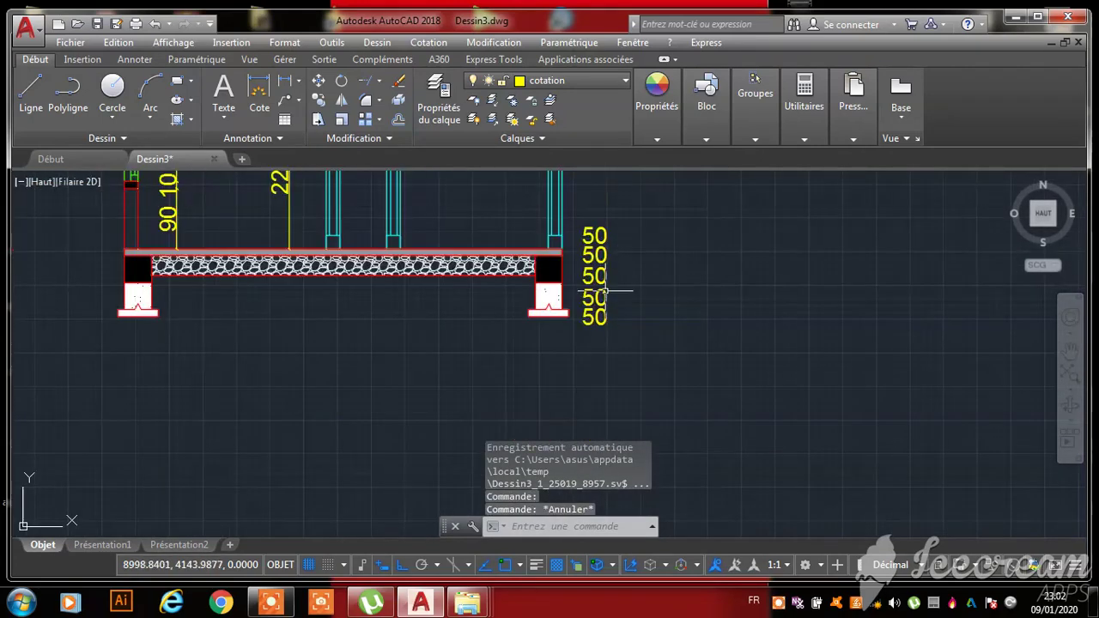
scroll(596, 228, up, 8)
click(592, 232)
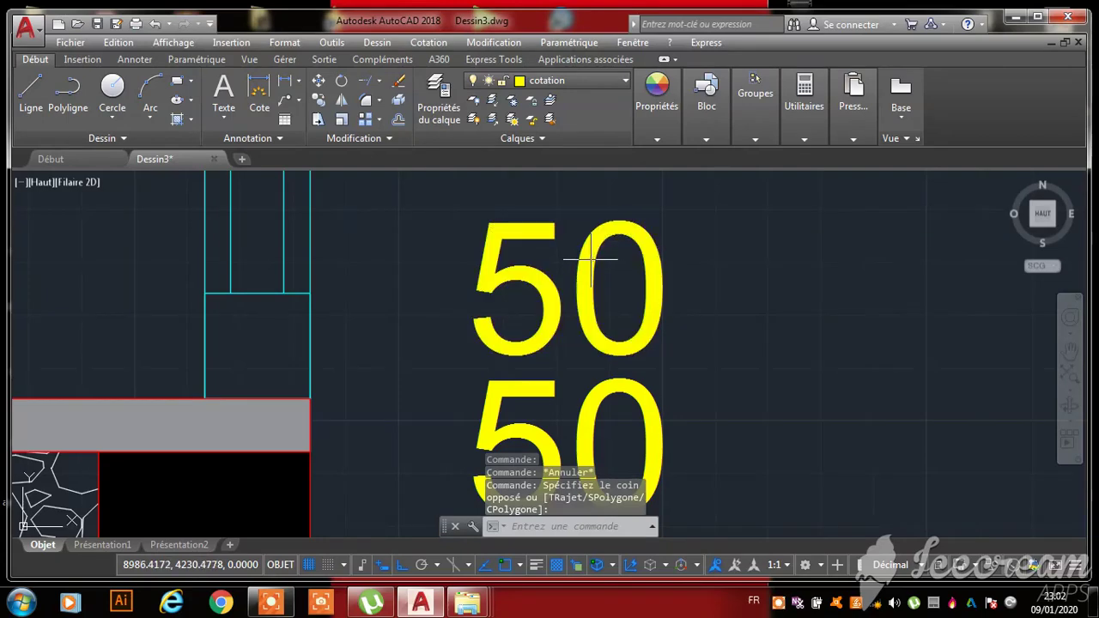
click(583, 259)
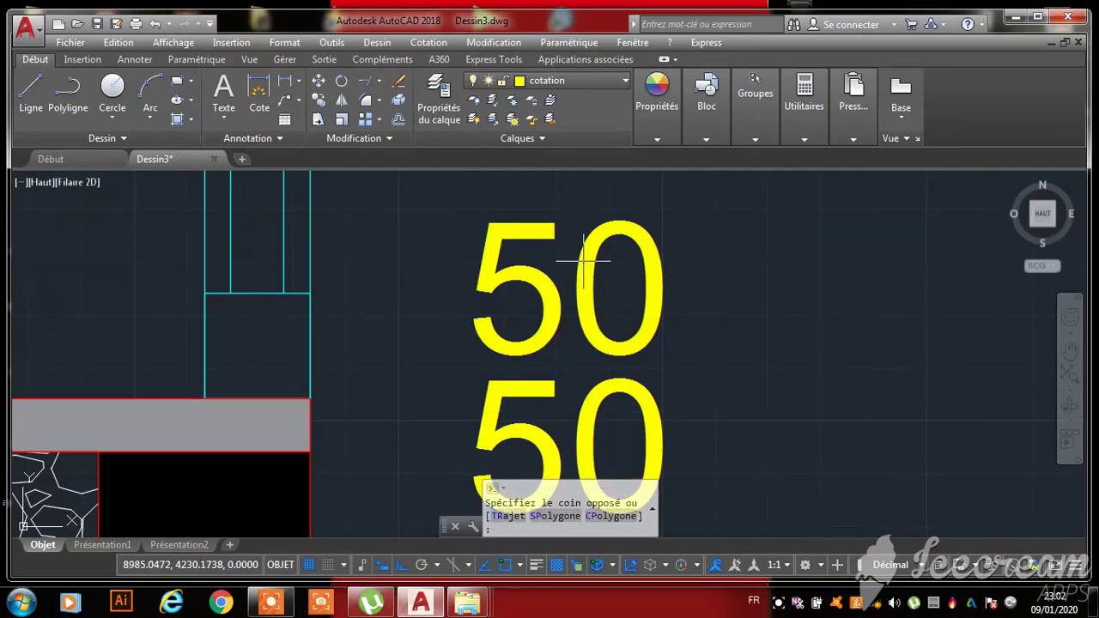
click(585, 257)
key(Escape)
key(Escape)
key(Escape)
key(Escape)
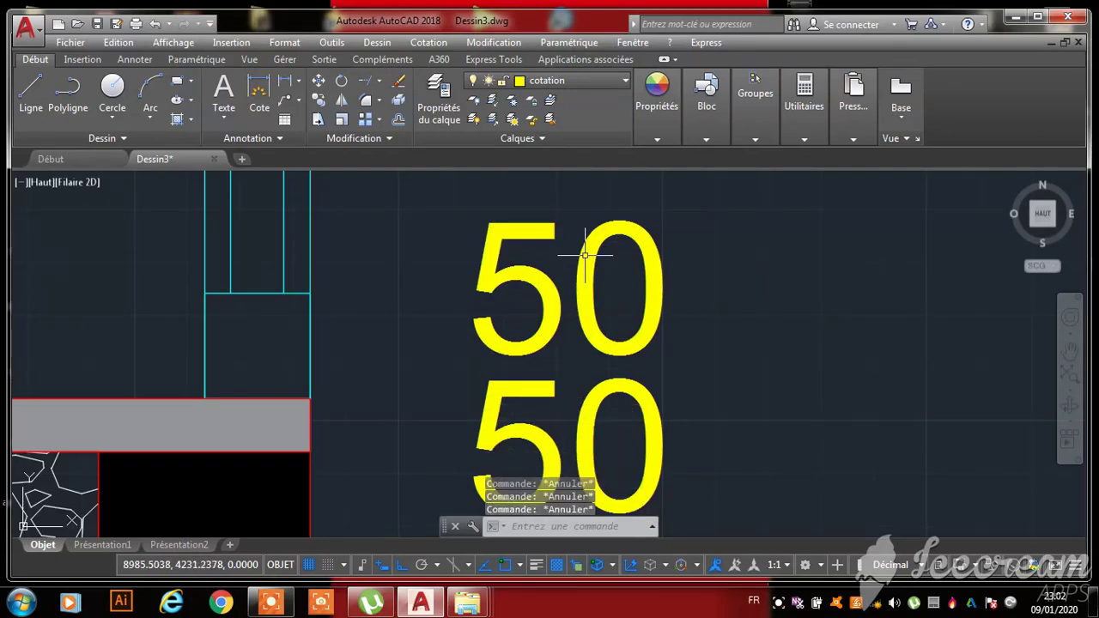
click(583, 254)
click(584, 254)
click(584, 255)
key(Escape)
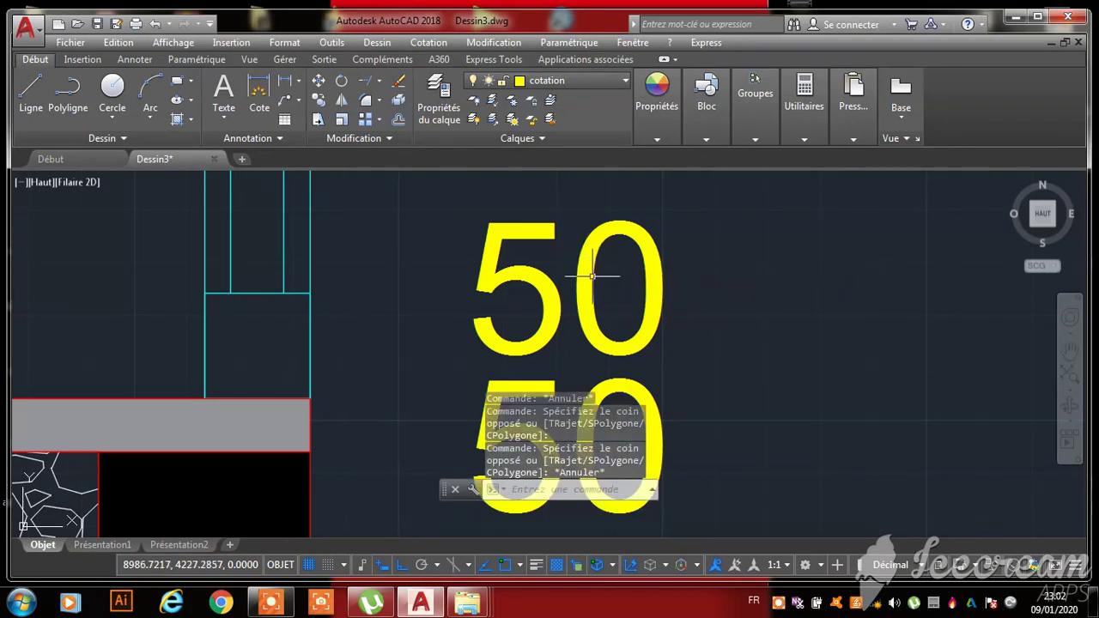
key(Escape)
click(519, 236)
key(Escape)
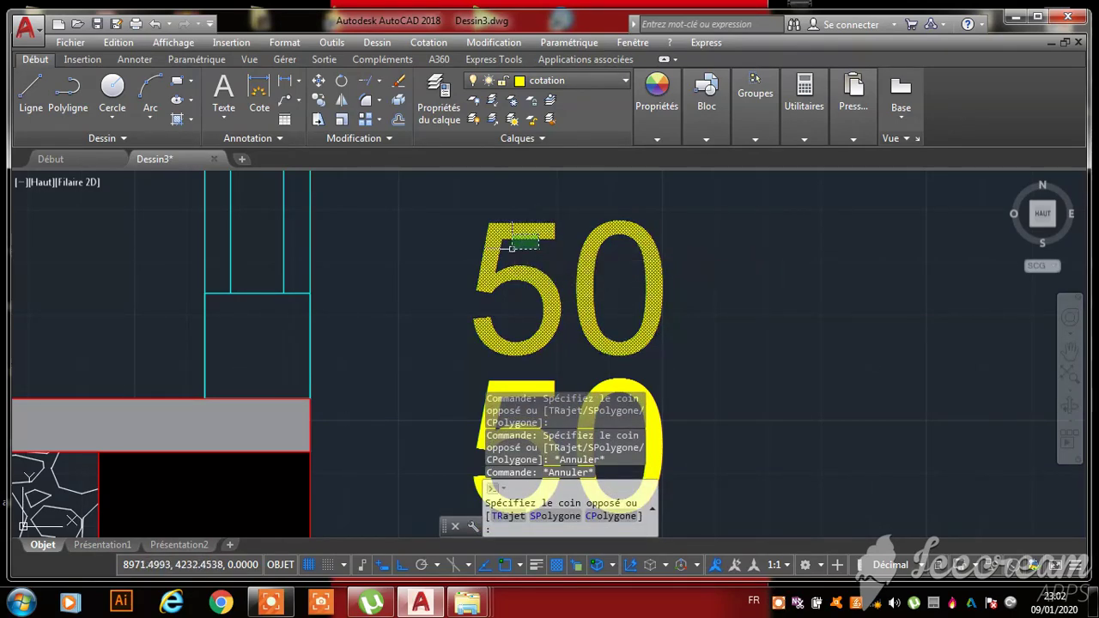
- Change the topmost "50" of the stack beside the floor slab to "+00"
mouse_move(600, 206)
mouse_down()
mouse_move(481, 249)
mouse_move(469, 271)
mouse_up()
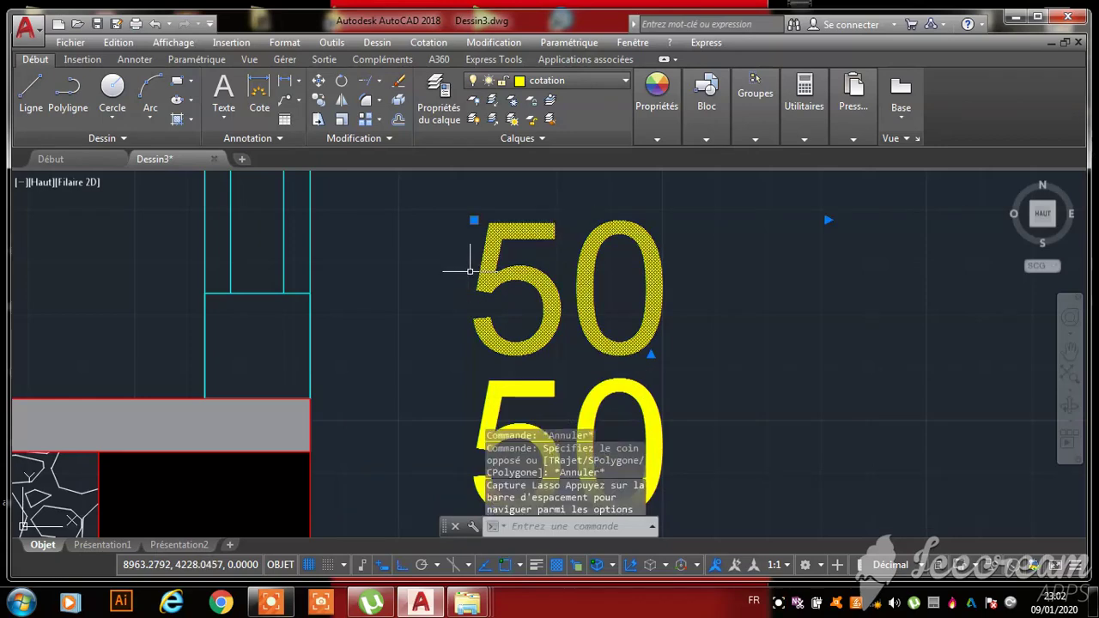
click(487, 257)
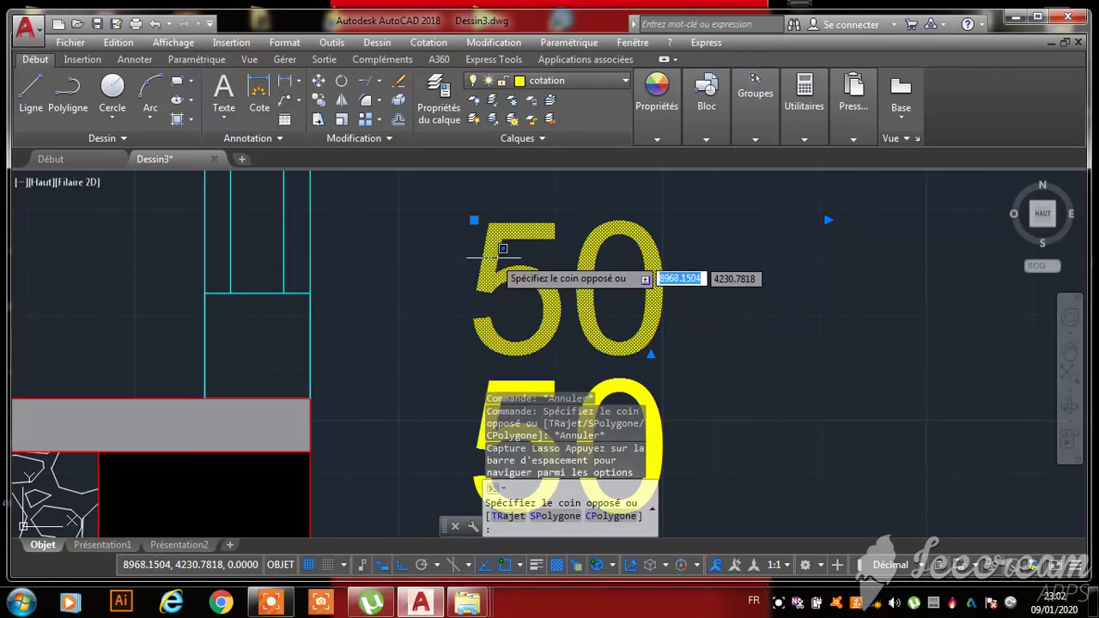
key(Escape)
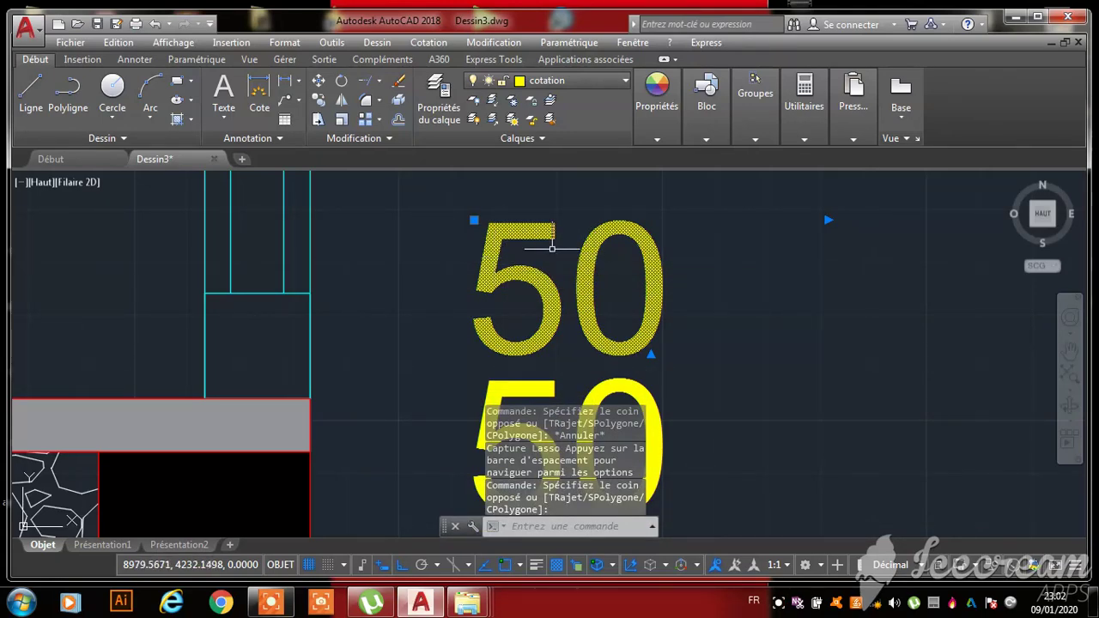
right_click(525, 232)
click(615, 199)
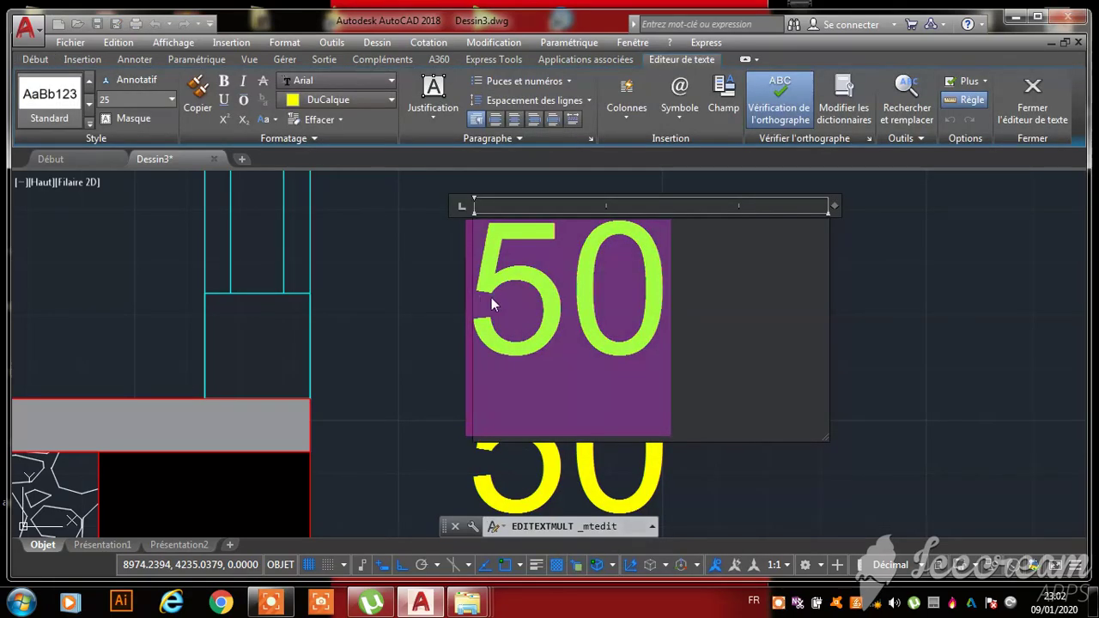
text(+00)
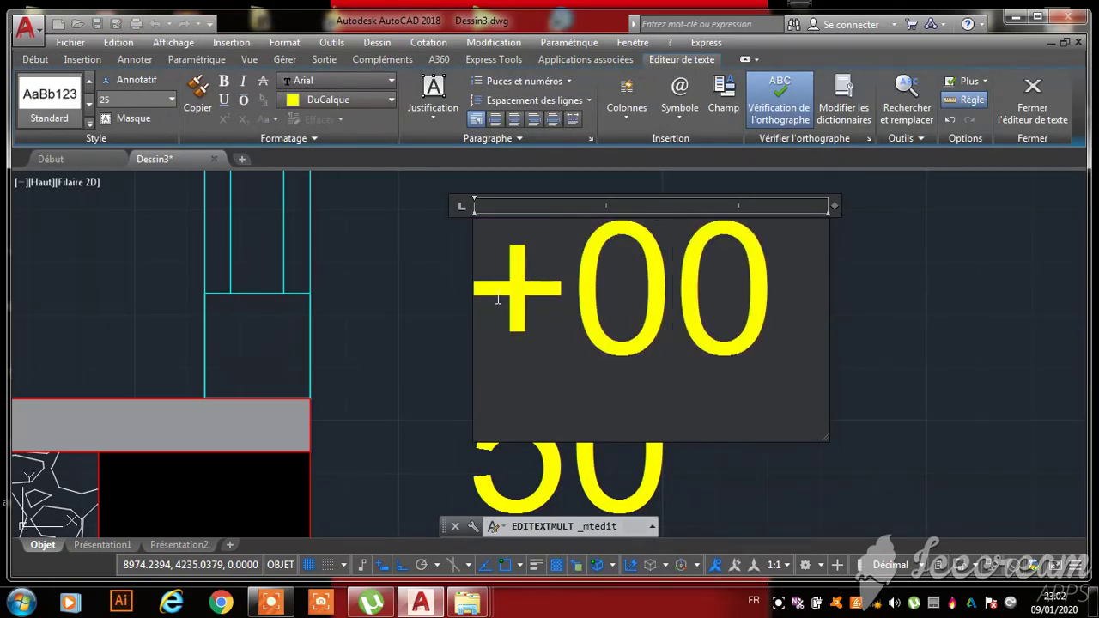
click(244, 348)
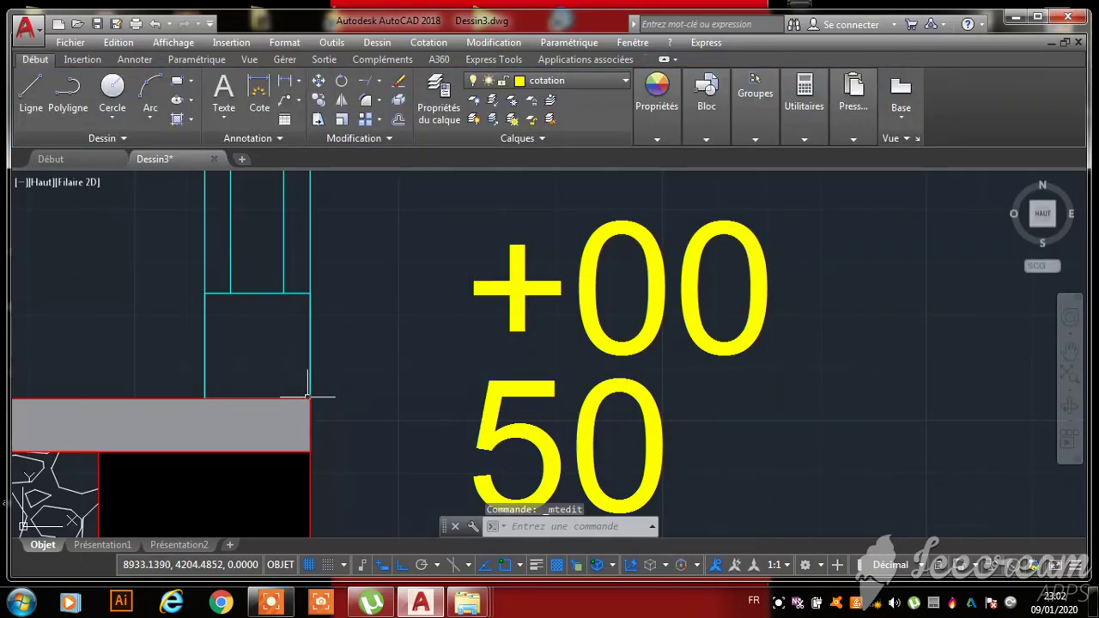
- Change the "50" text directly below "+00" to "-10"
scroll(343, 324, down, 3)
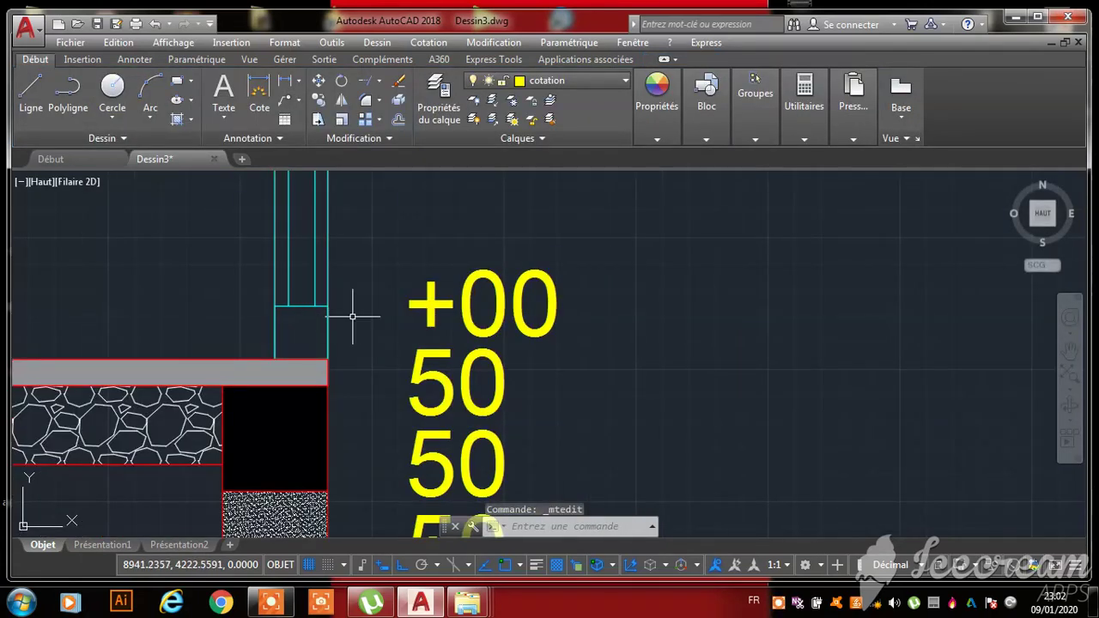
click(437, 350)
right_click(439, 350)
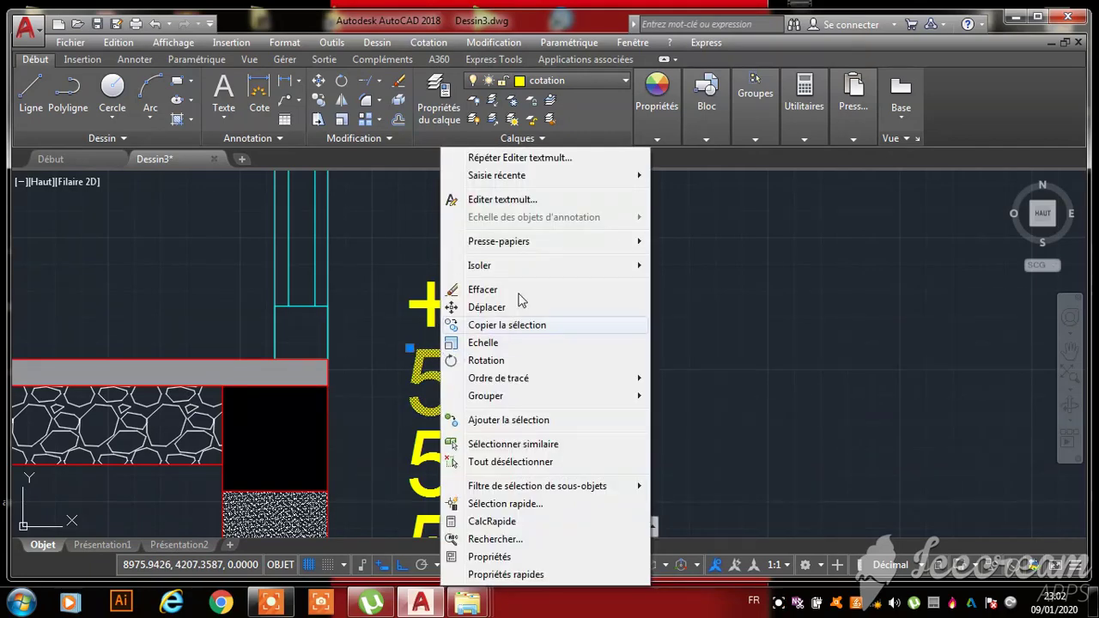
click(525, 206)
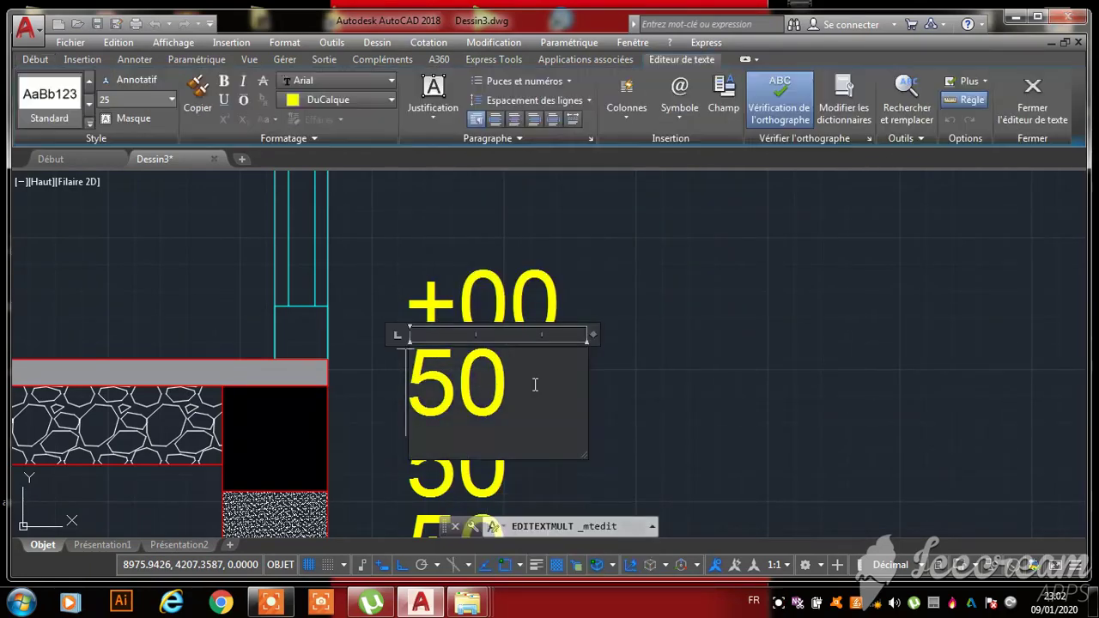
drag(532, 385, 376, 382)
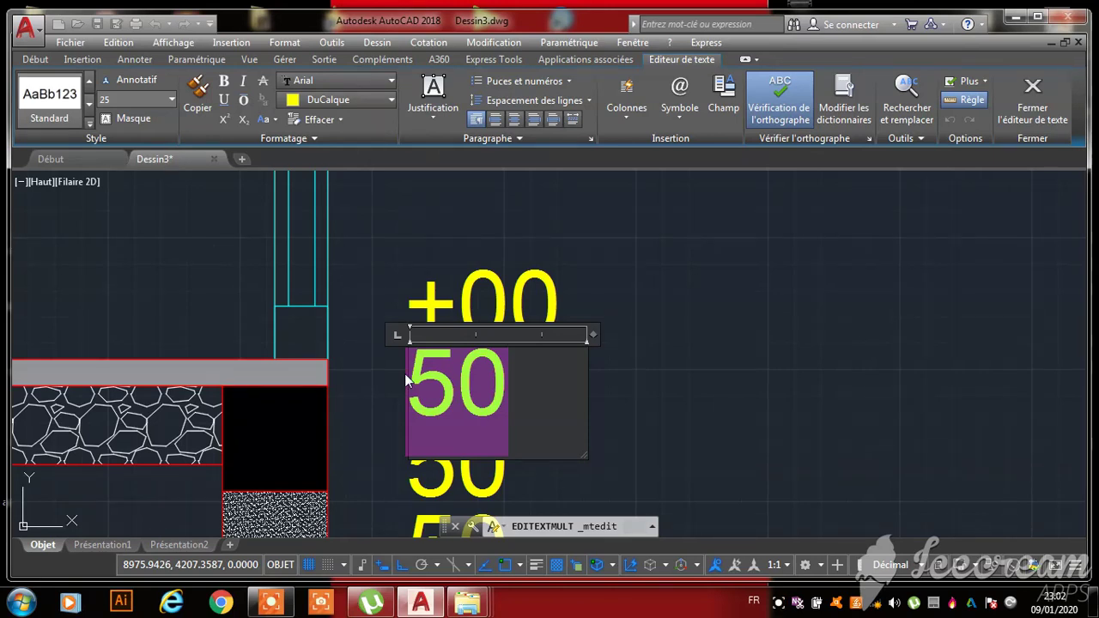
text(-10)
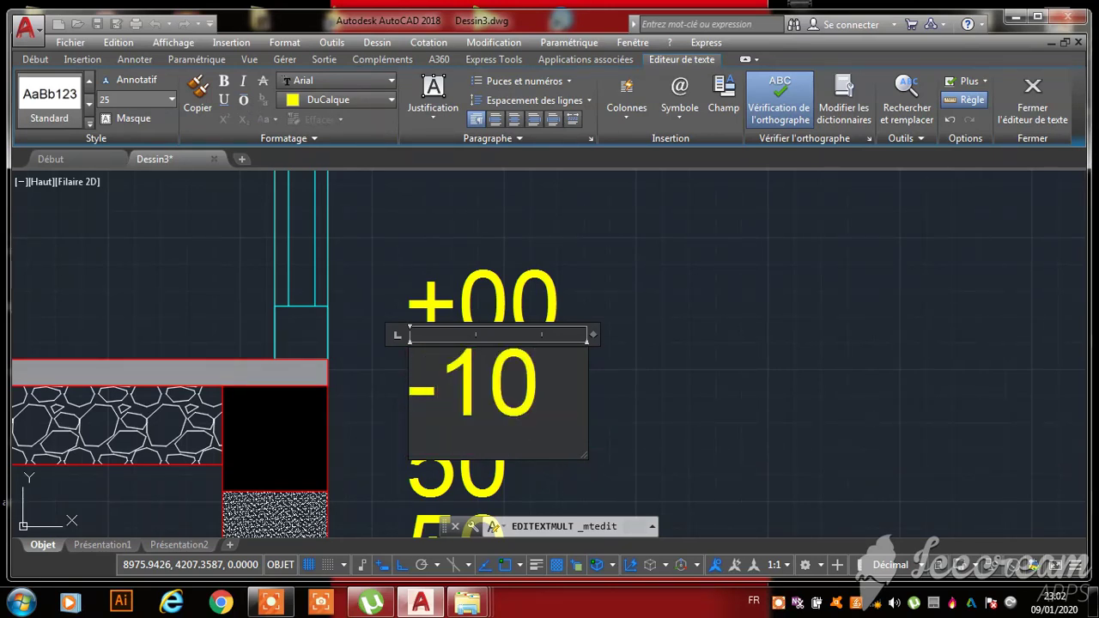
click(564, 466)
click(500, 457)
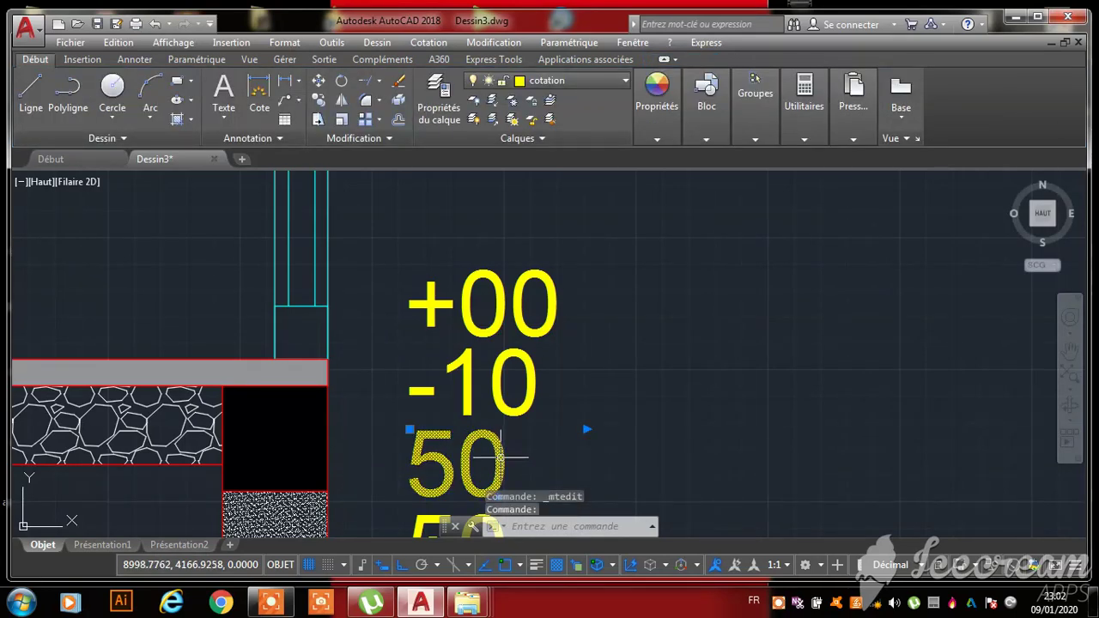
click(498, 455)
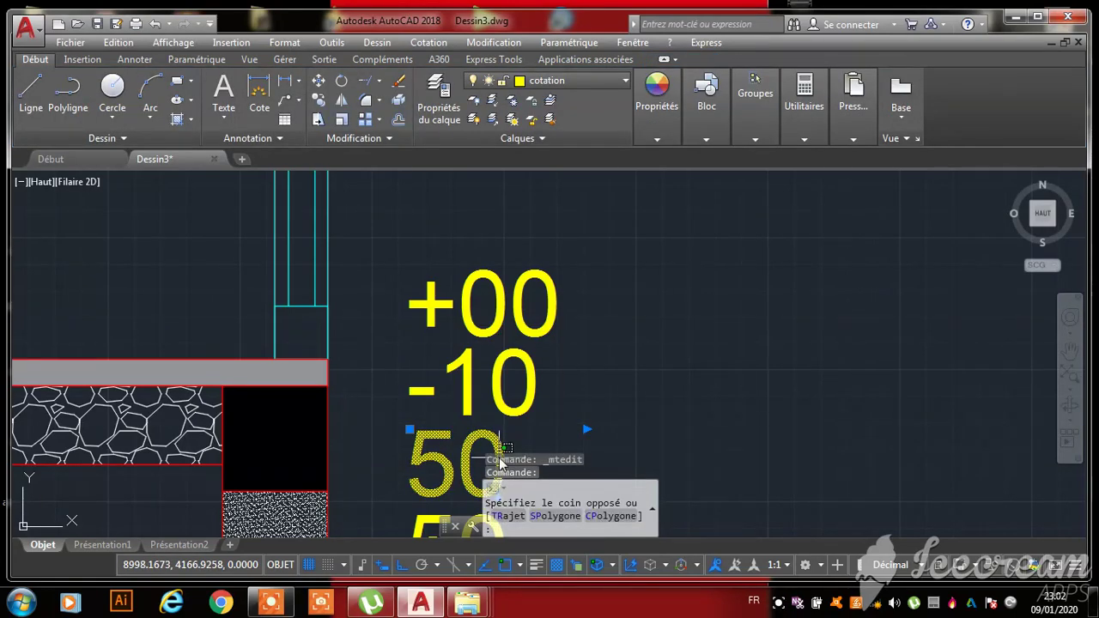
scroll(485, 364, down, 5)
scroll(474, 369, up, 5)
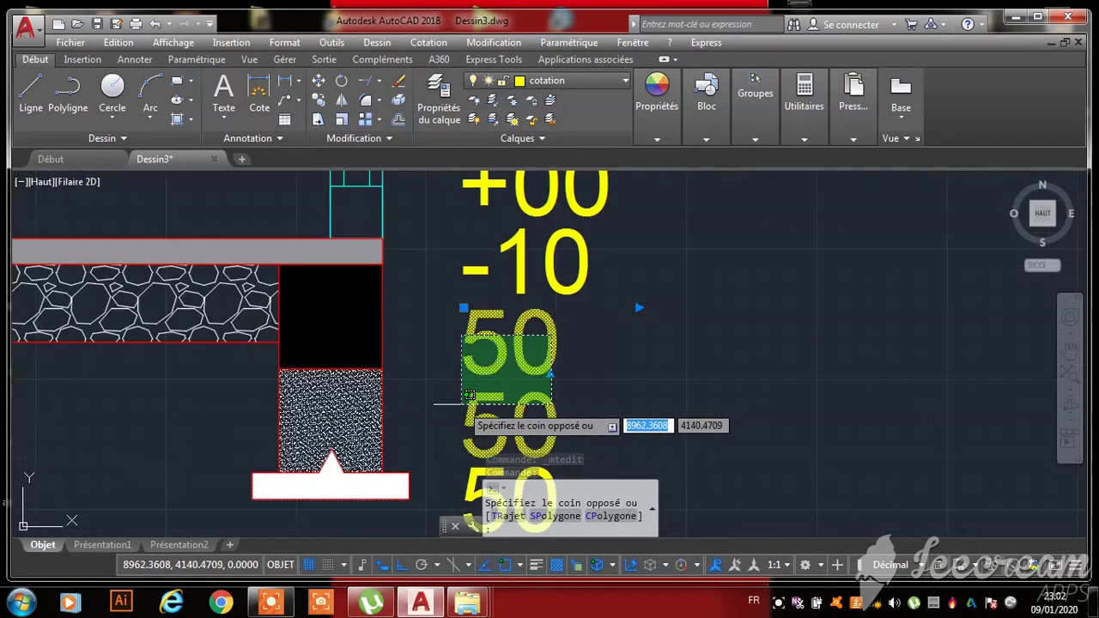
click(468, 347)
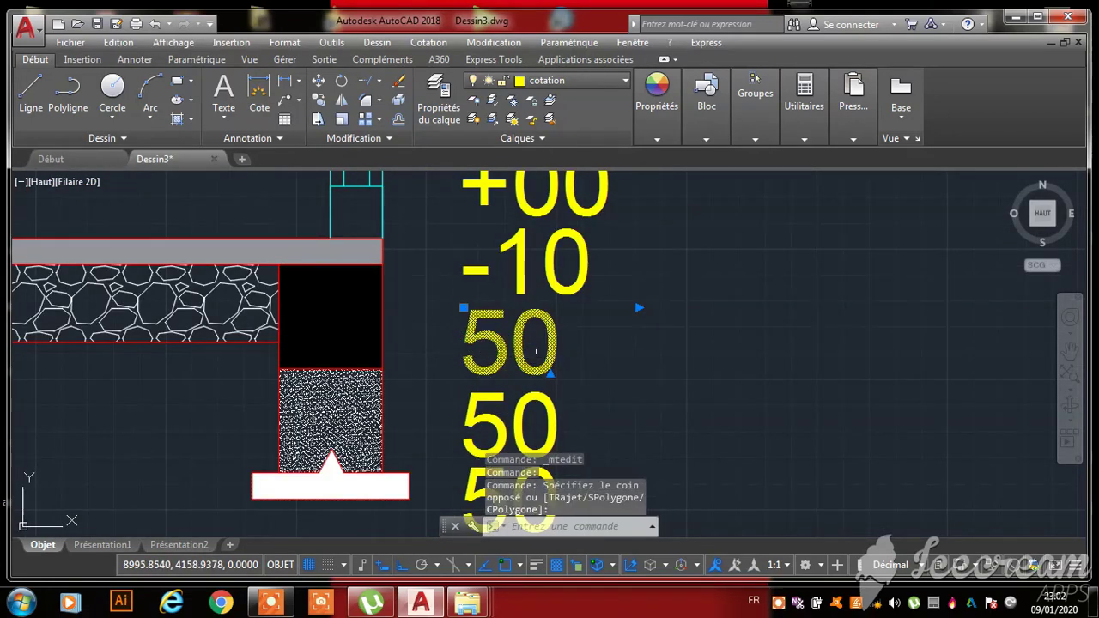
right_click(526, 348)
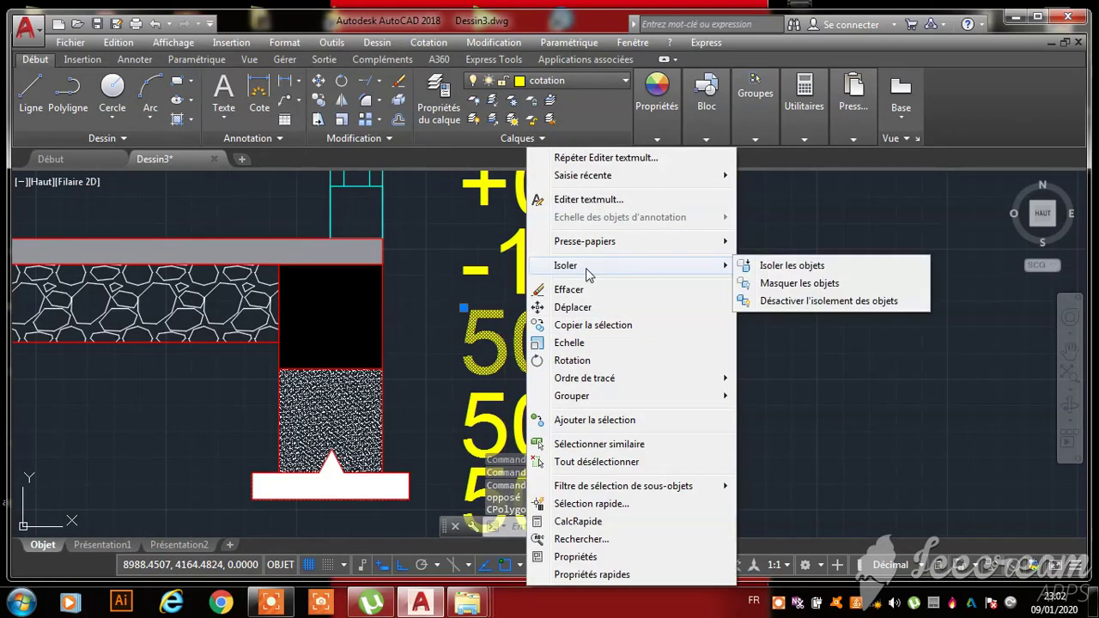
key(Escape)
key(Escape)
scroll(549, 319, down, 2)
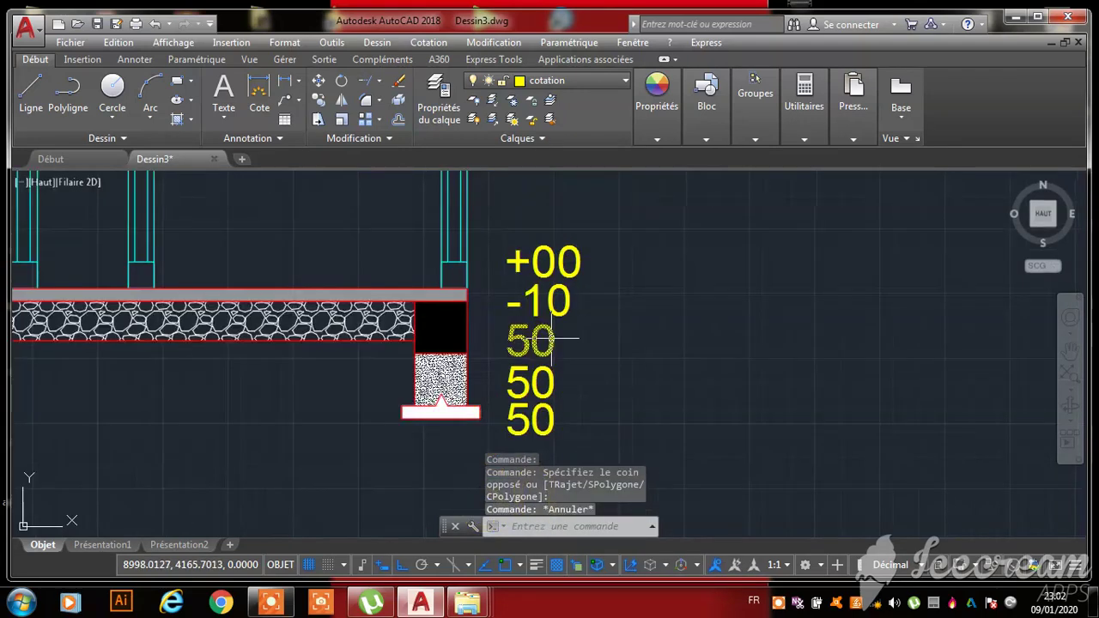
- Erase the "-10" text and the two "50" texts directly below it, beside the foundation
click(604, 290)
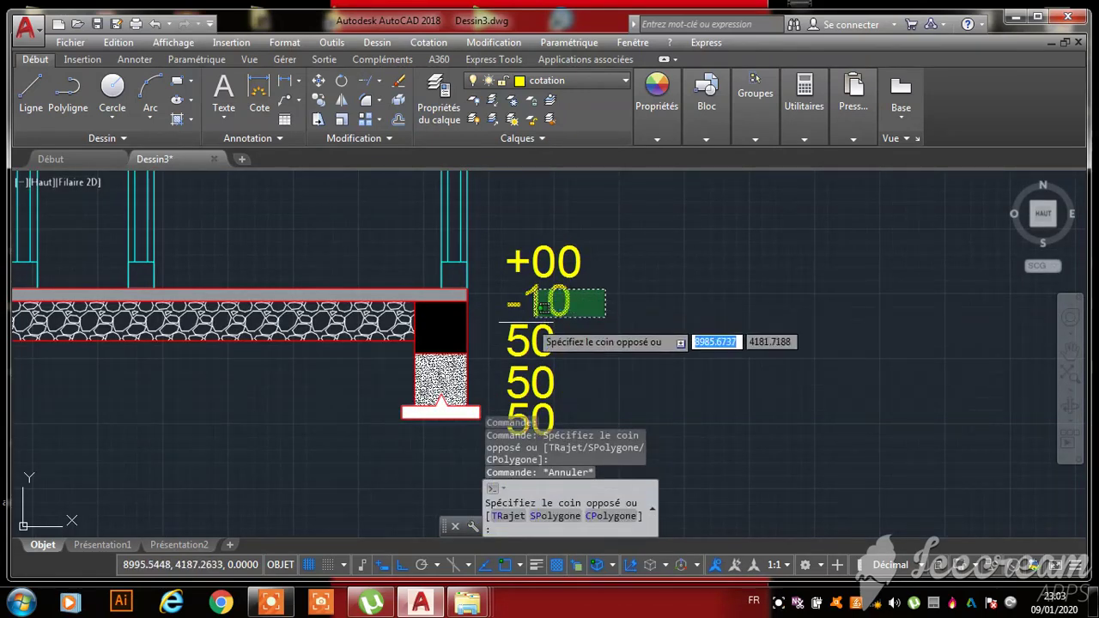
click(503, 381)
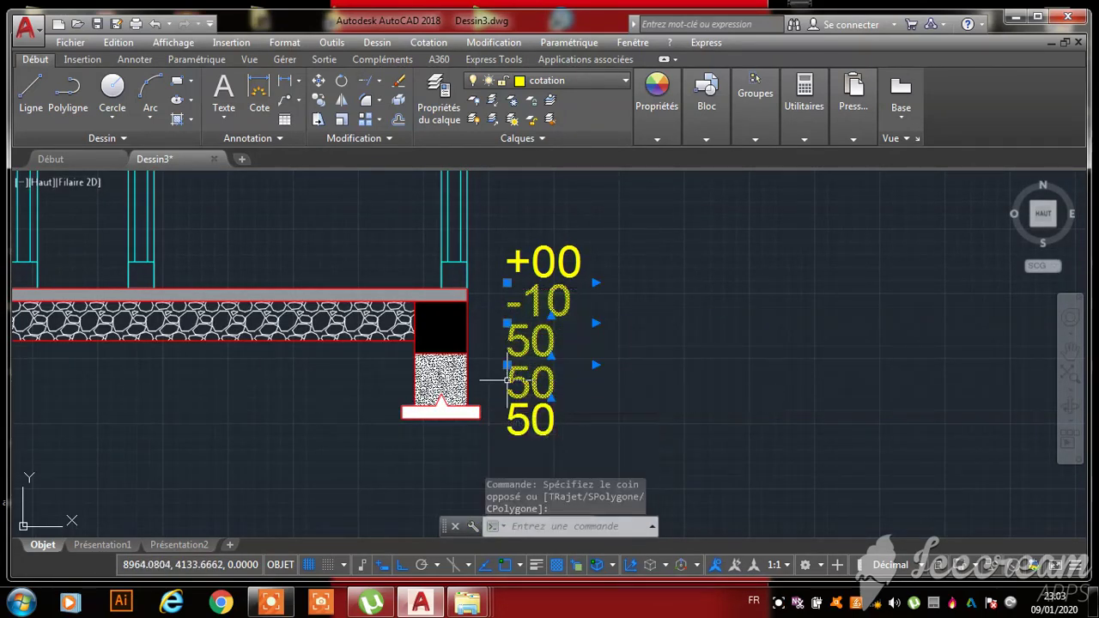
right_click(642, 351)
click(687, 309)
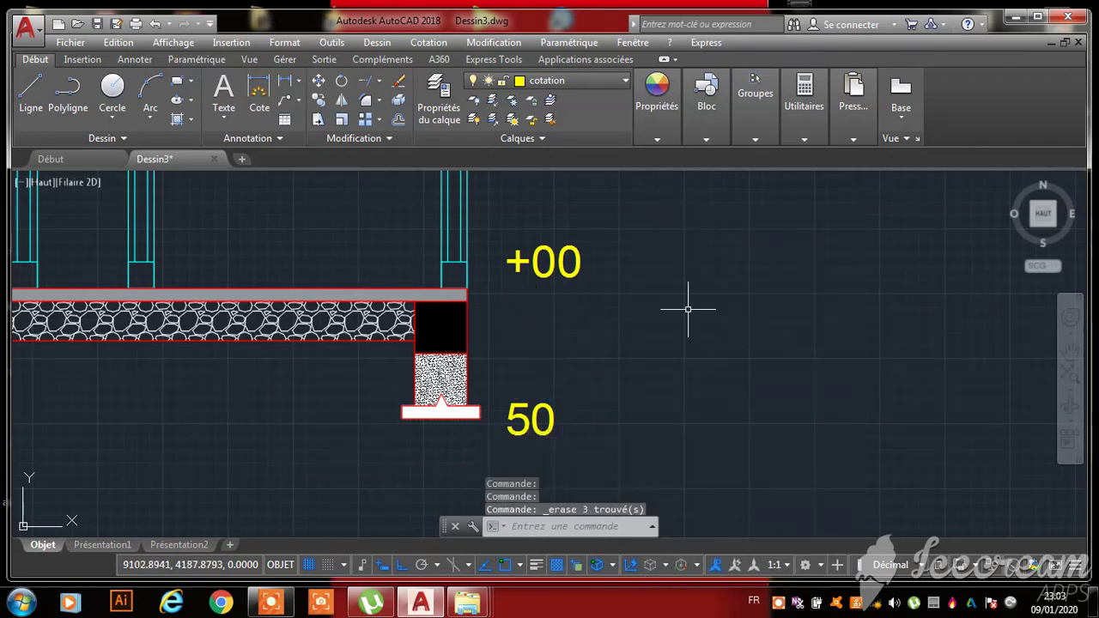
- Move the remaining "50" text below "+00" straight up, level with the top of the foundation masonry, and deselect it
click(538, 423)
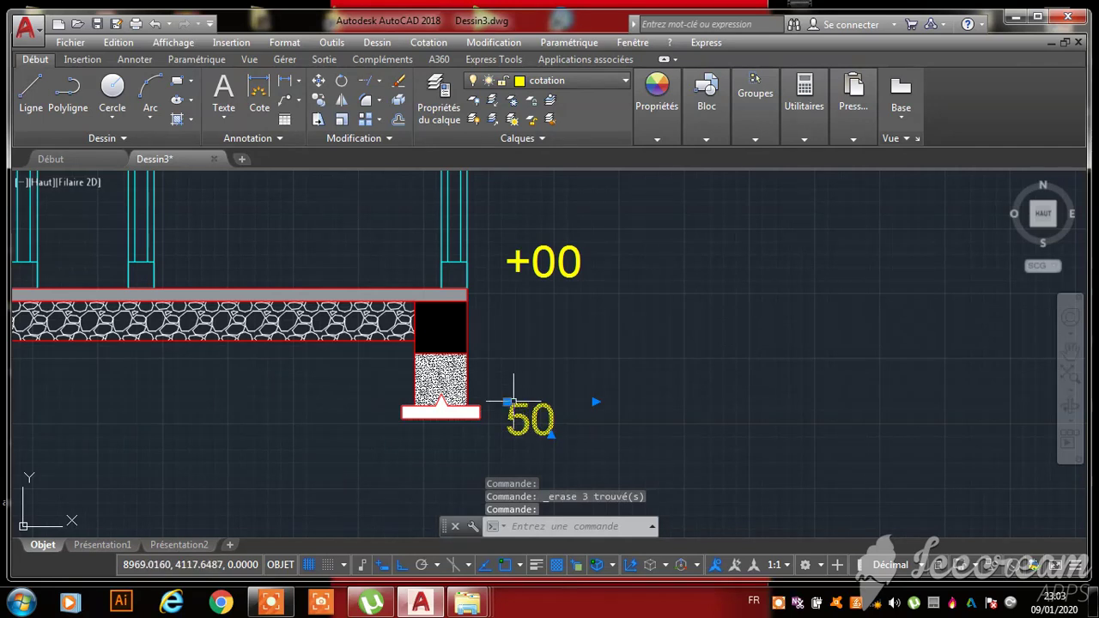
click(506, 401)
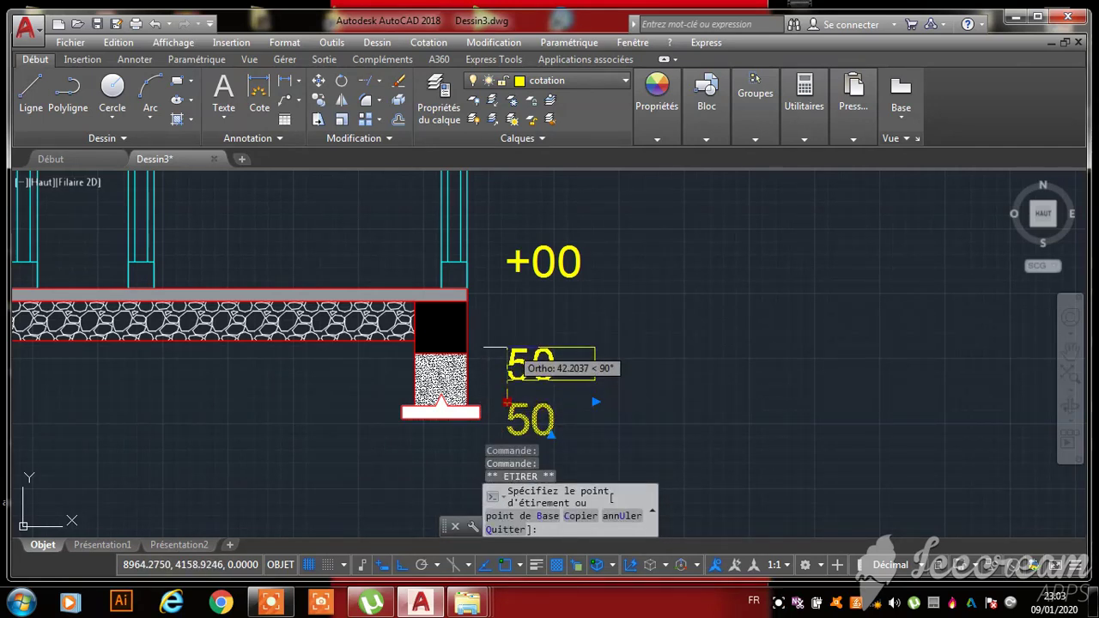
click(507, 347)
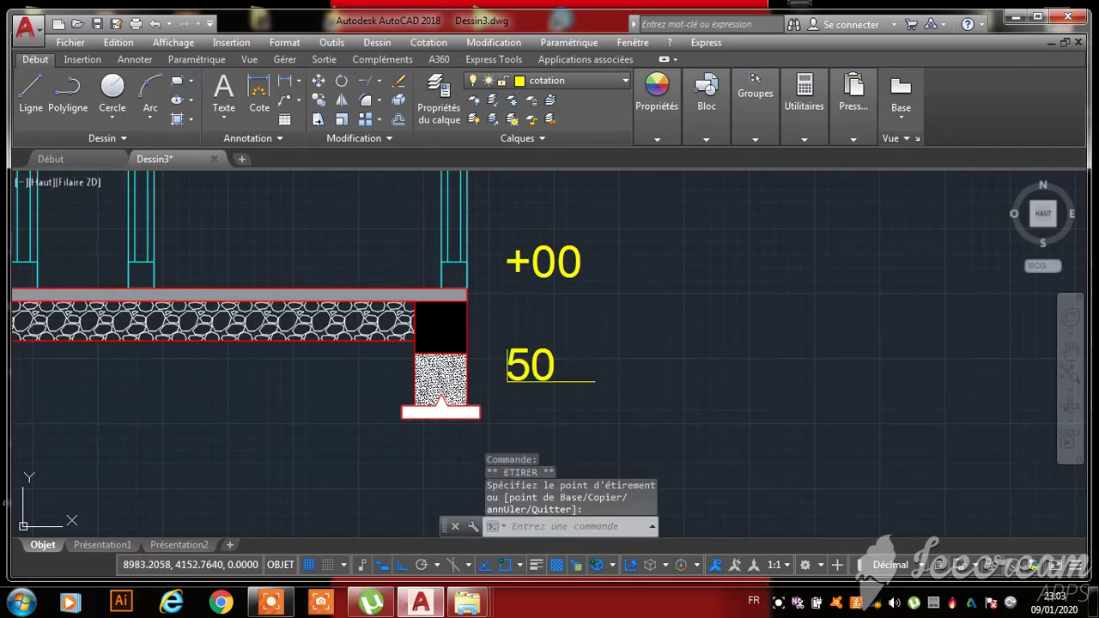
key(Escape)
key(Escape)
right_click(533, 358)
key(Escape)
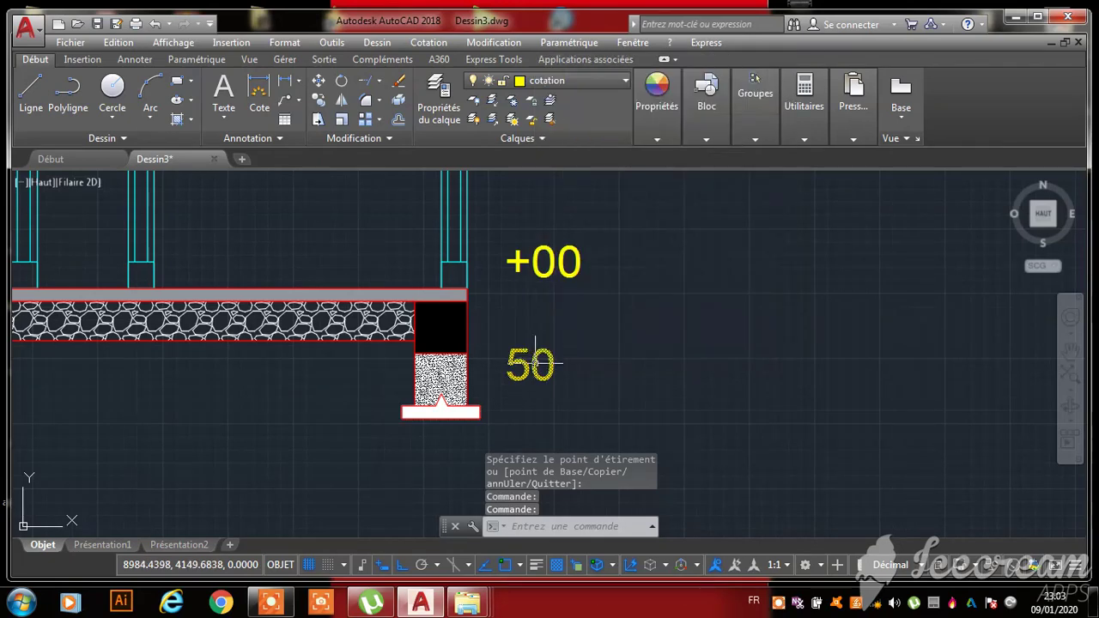
- Change the "50" text beside the foundation to "-100"
click(573, 338)
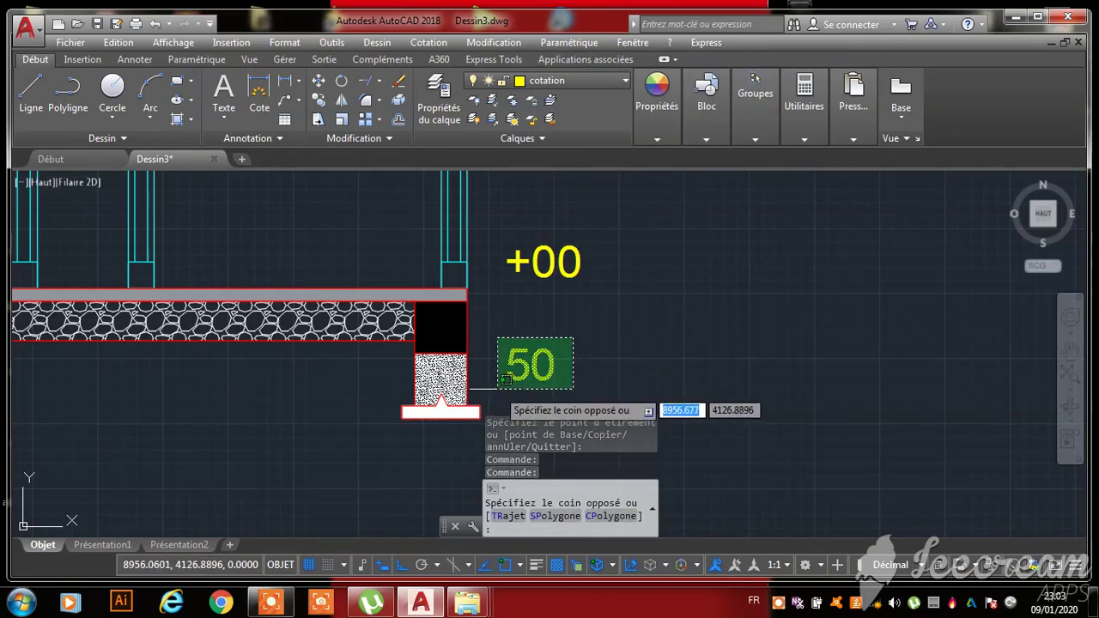
click(501, 382)
right_click(518, 388)
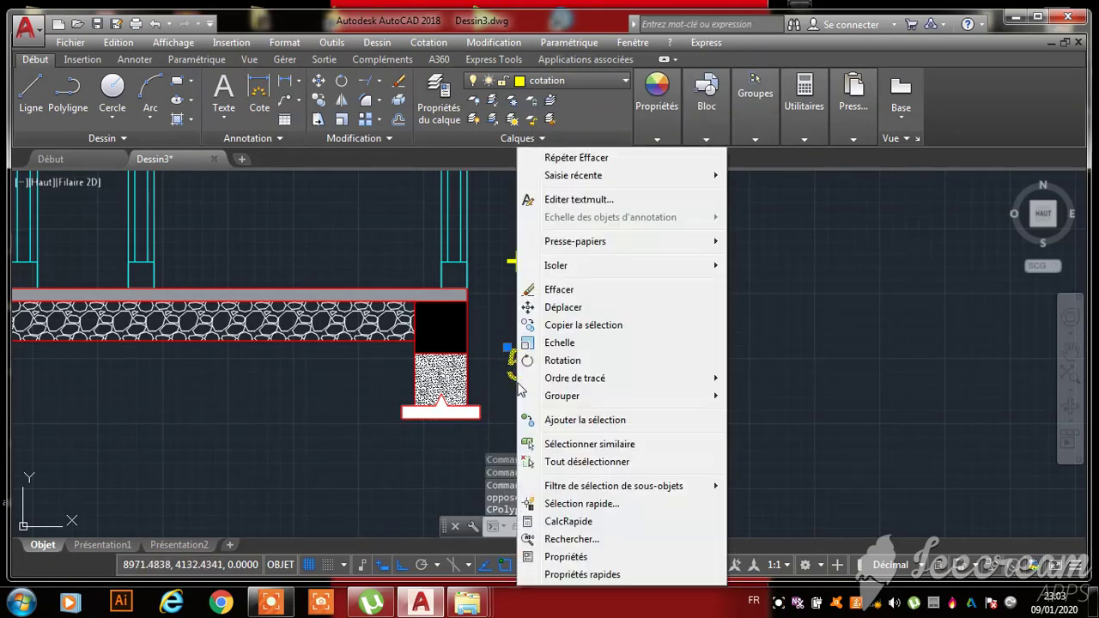
click(580, 203)
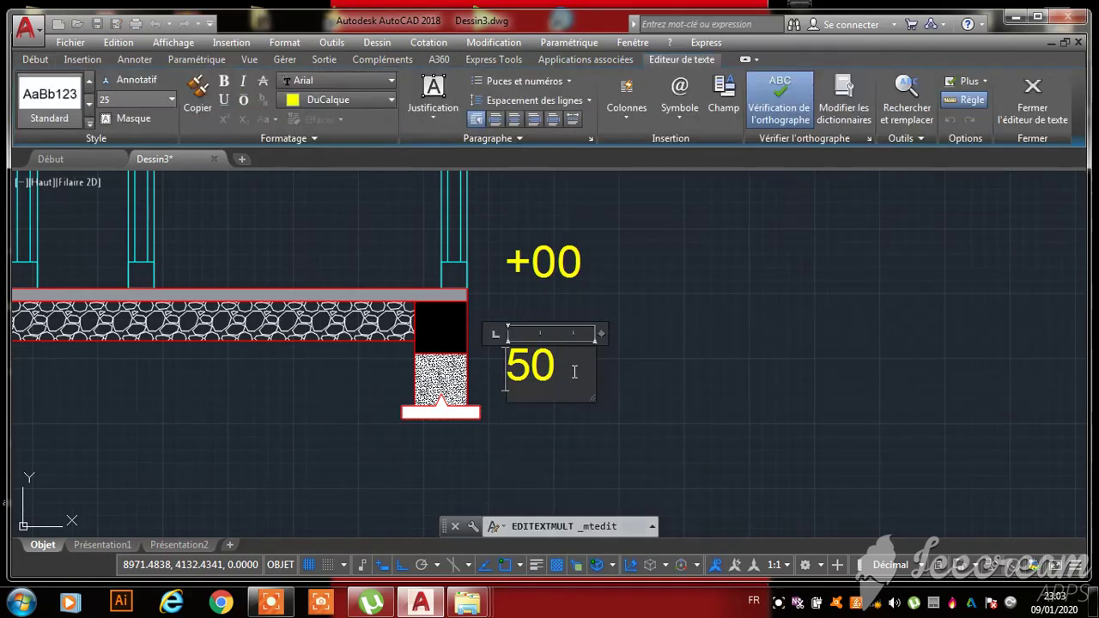
drag(570, 370, 499, 380)
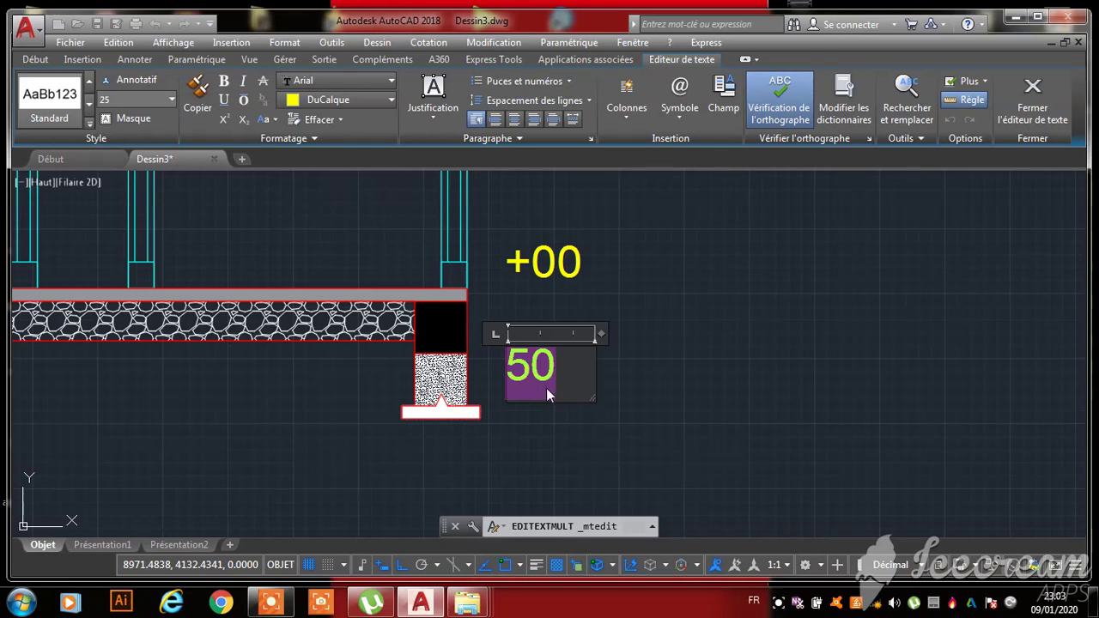
text(-)
text(00)
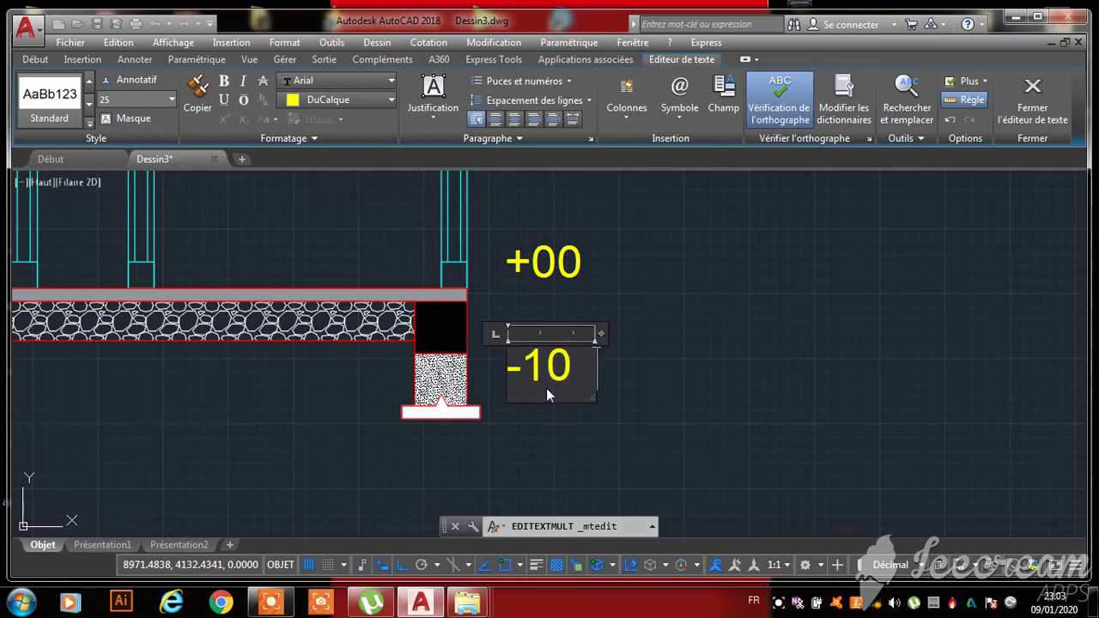
click(570, 438)
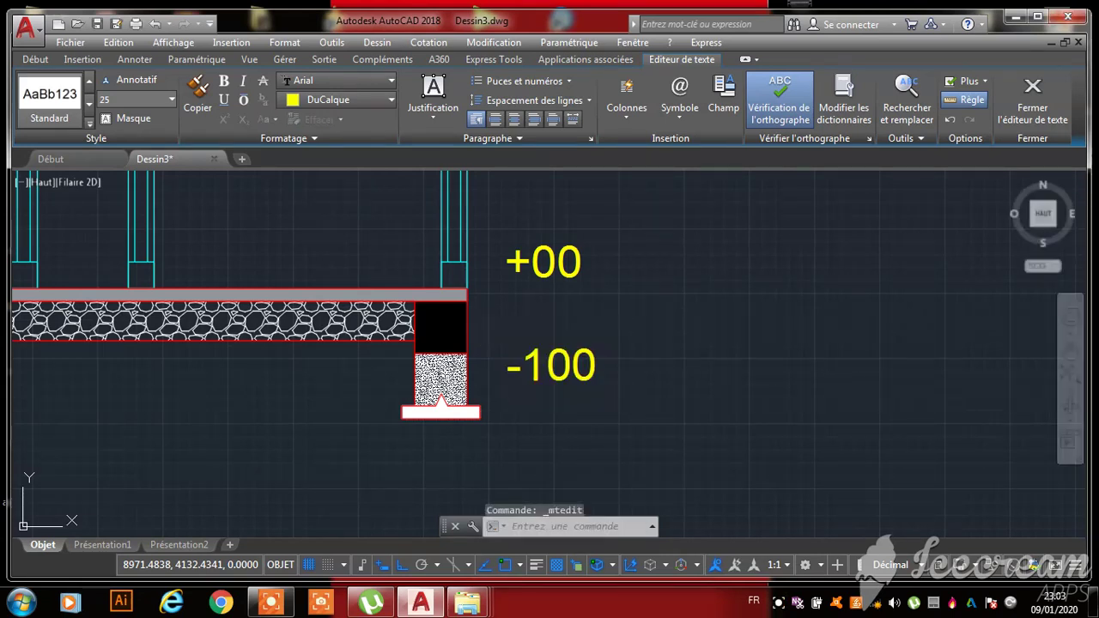
- Change the "50" text beside the outer wall's lintel to "280"
scroll(589, 410, down, 3)
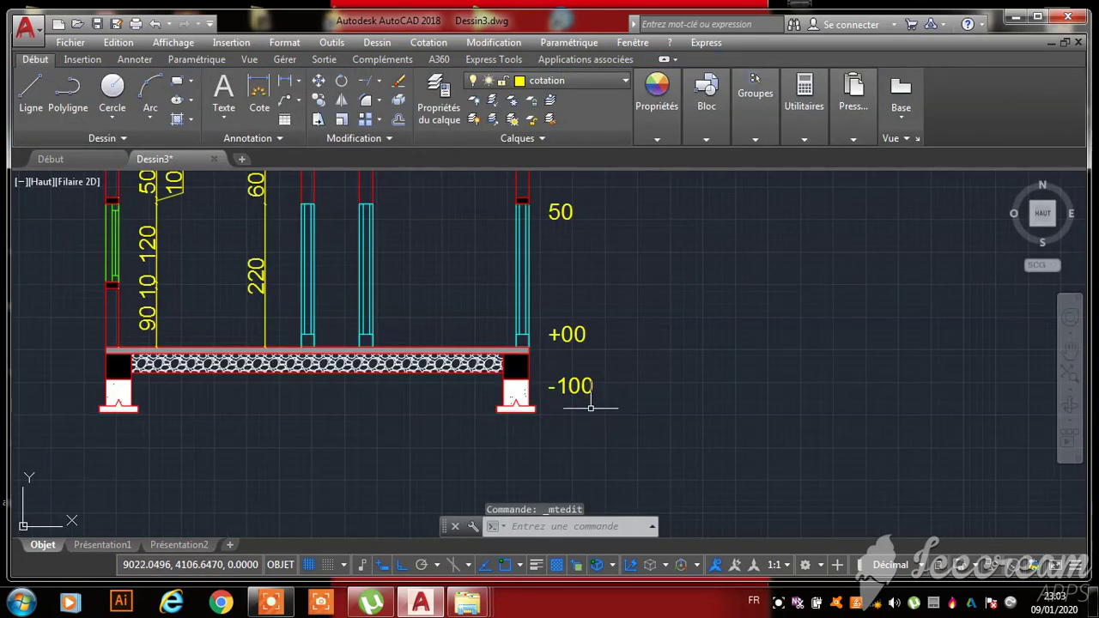
click(561, 206)
scroll(565, 199, up, 5)
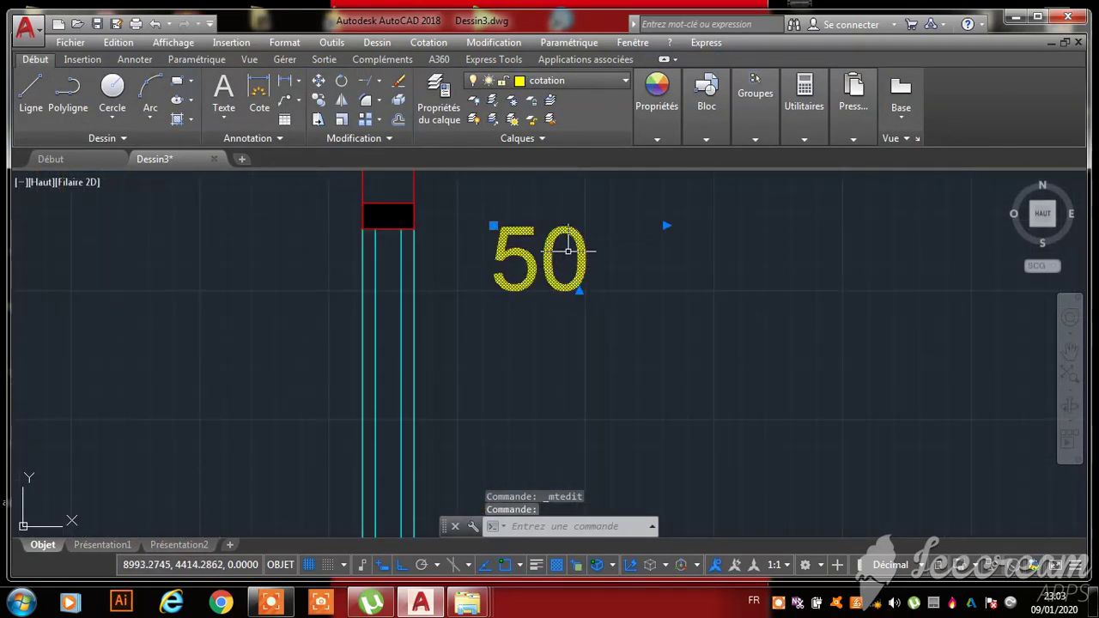
right_click(569, 249)
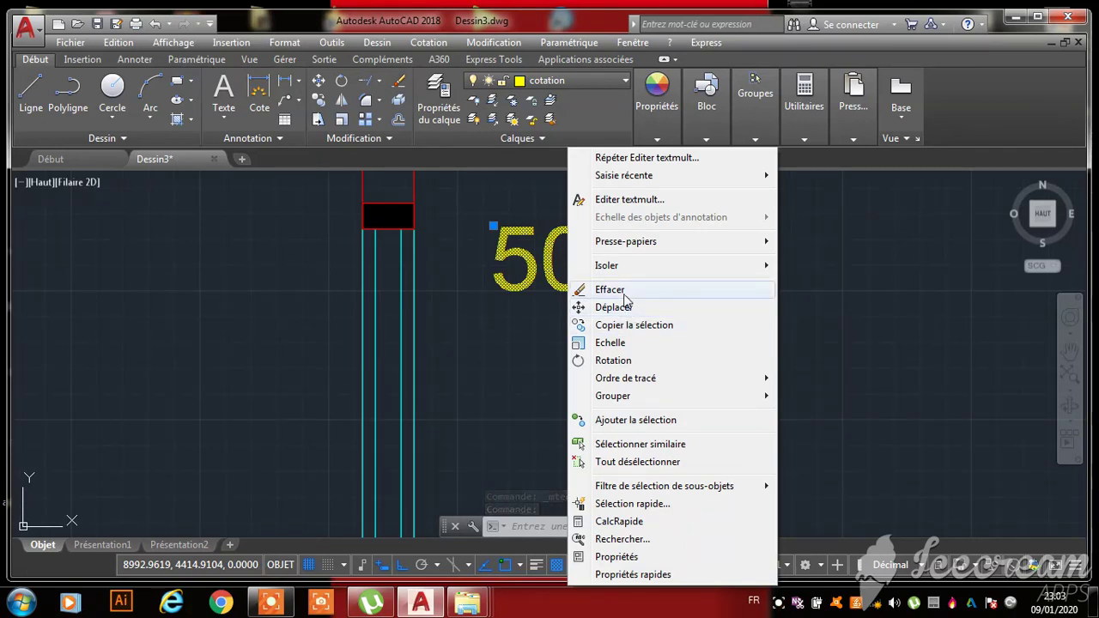
click(629, 201)
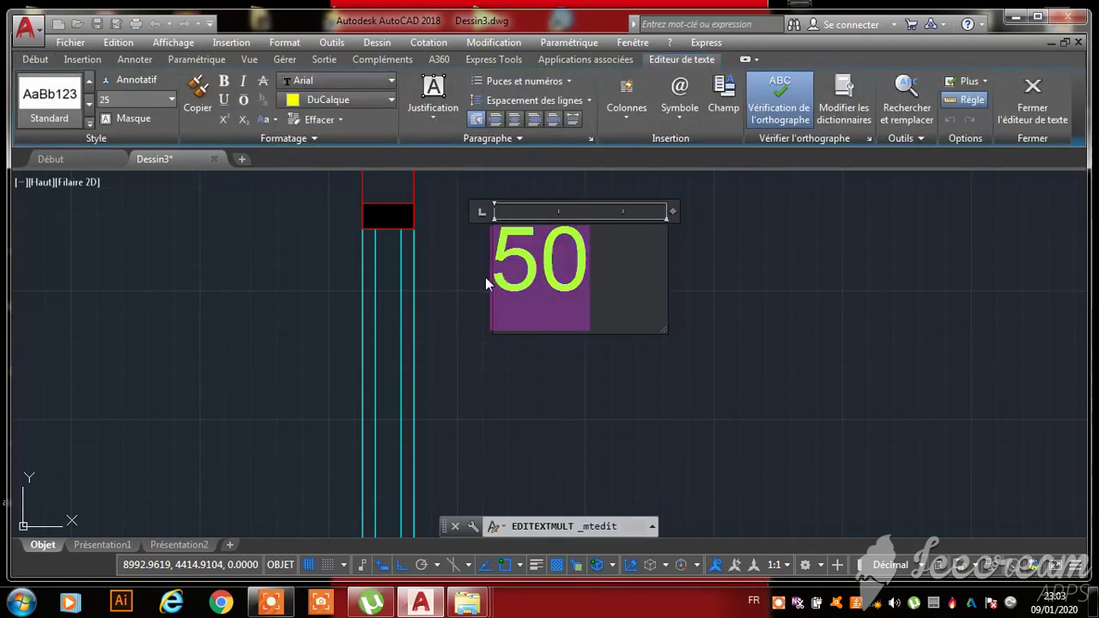
text(280)
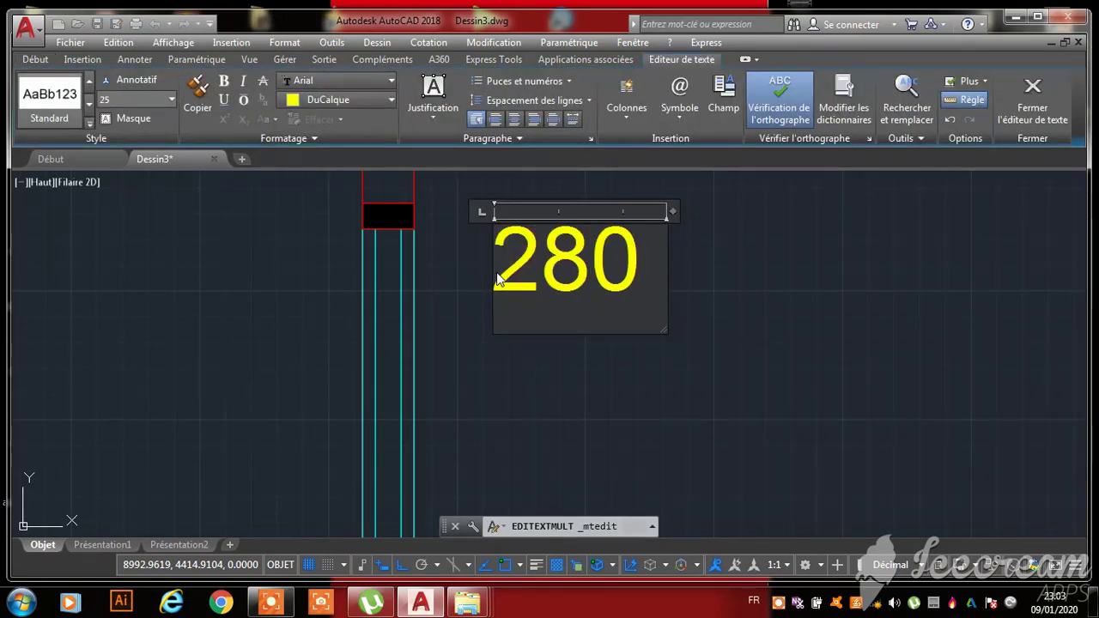
click(559, 383)
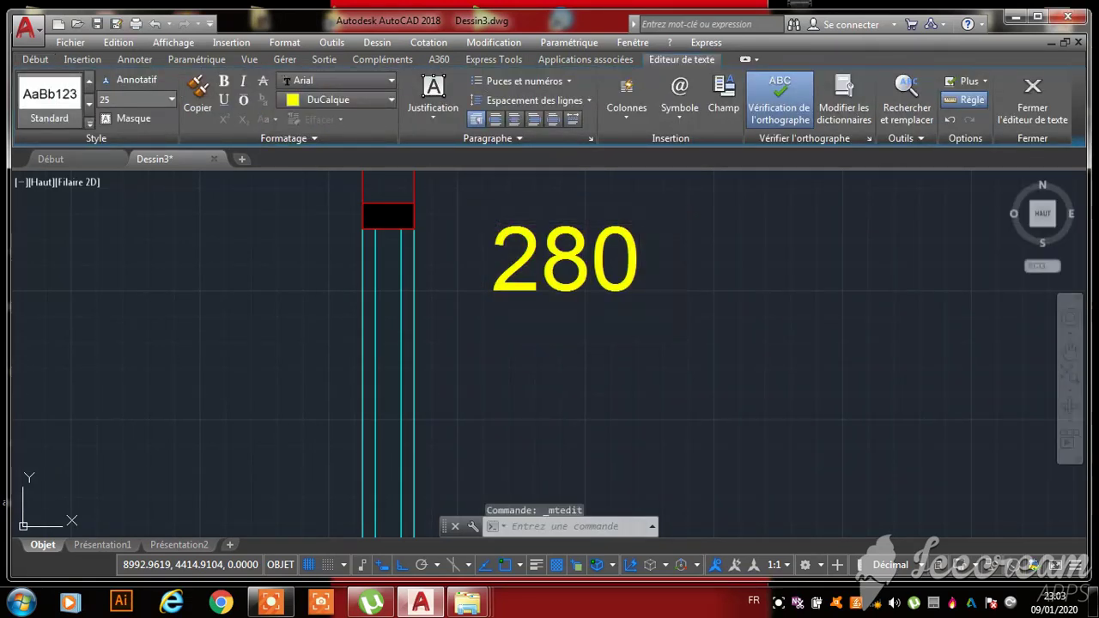
- Move the "50" text beside the roof parapet slightly straight up to the parapet's top level, and deselect it
scroll(564, 355, down, 3)
scroll(565, 300, up, 2)
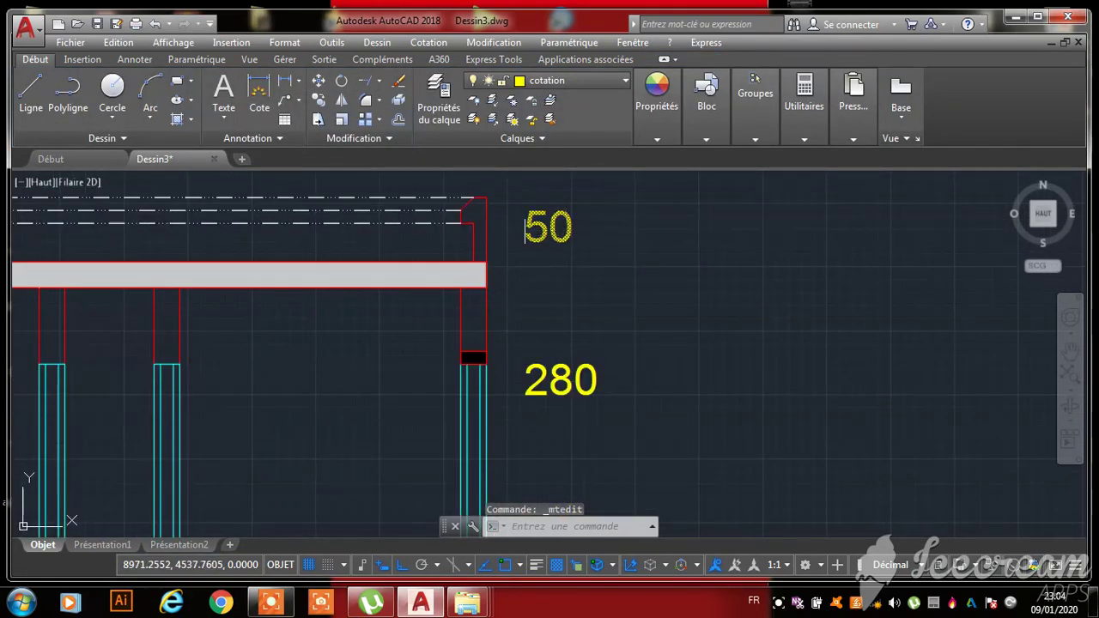
scroll(498, 216, up, 2)
scroll(476, 304, down, 2)
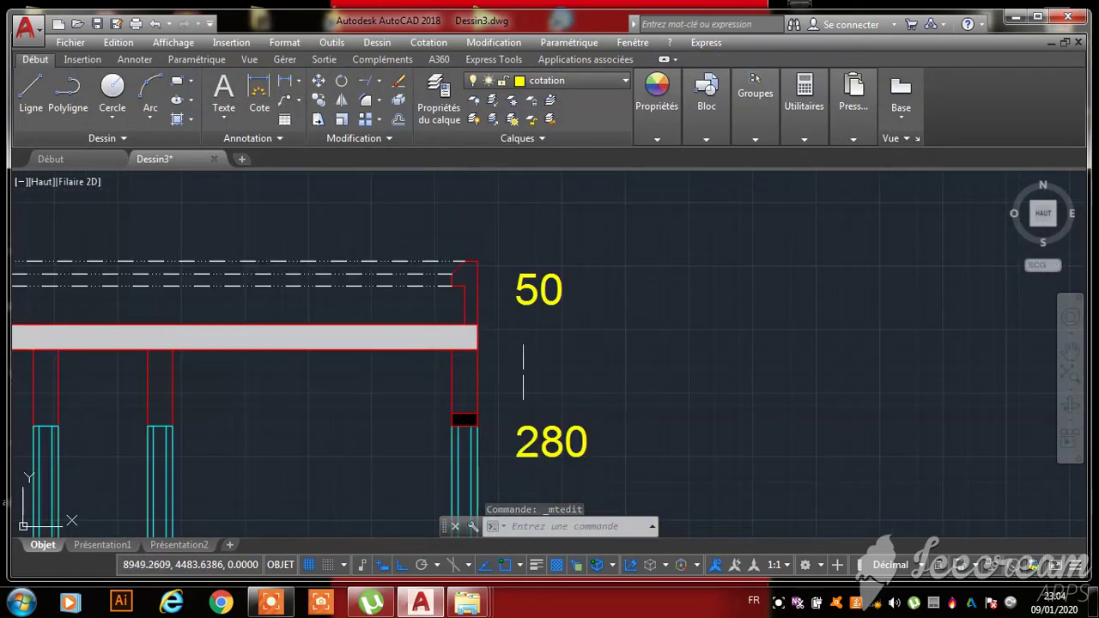
scroll(537, 311, down, 2)
scroll(545, 335, up, 2)
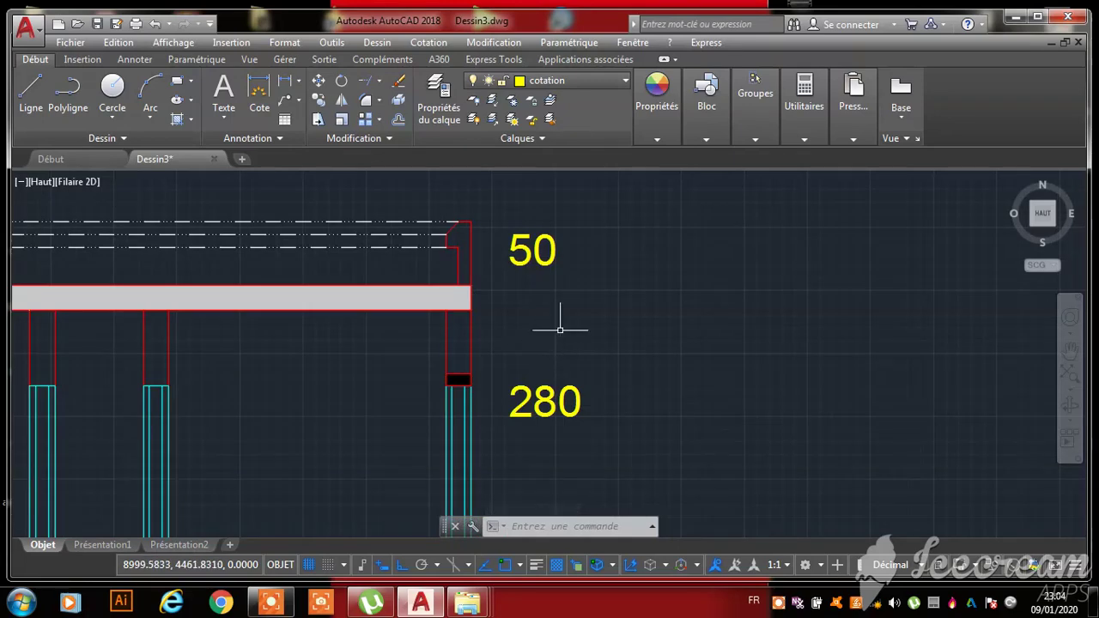
scroll(560, 321, down, 2)
scroll(558, 325, down, 2)
scroll(556, 344, up, 3)
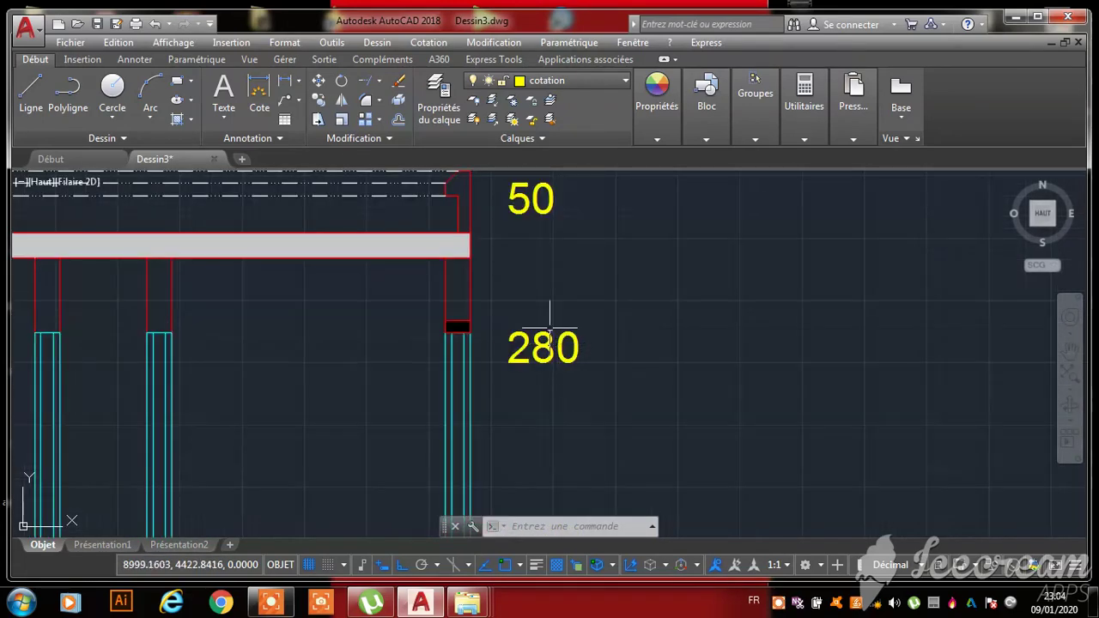
scroll(552, 318, down, 2)
scroll(523, 292, up, 3)
click(556, 230)
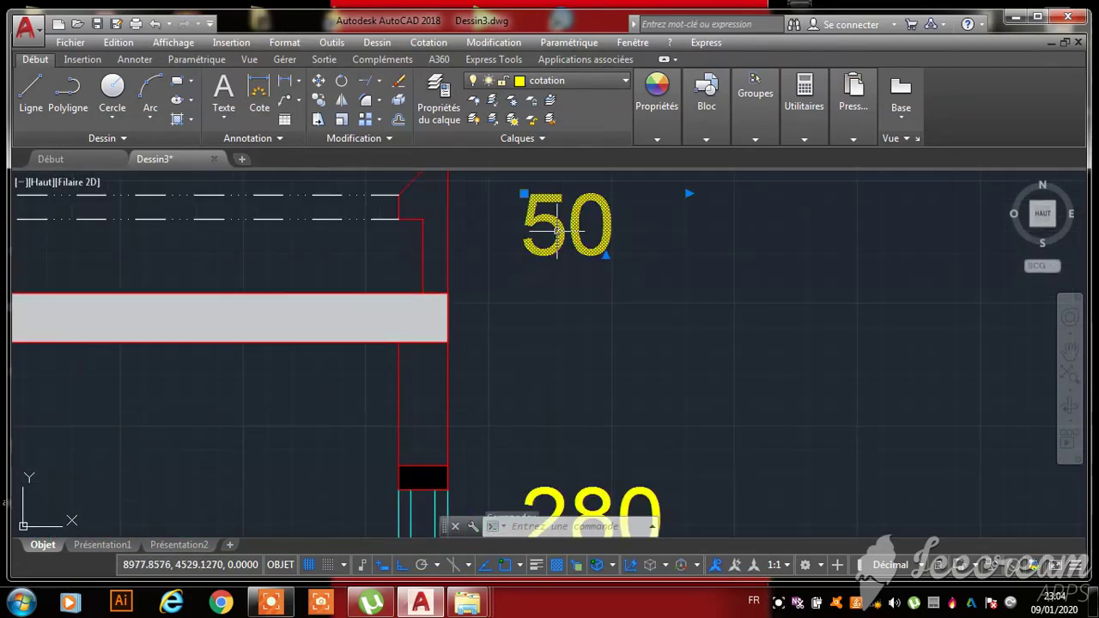
scroll(515, 247, down, 2)
scroll(521, 240, up, 2)
click(515, 257)
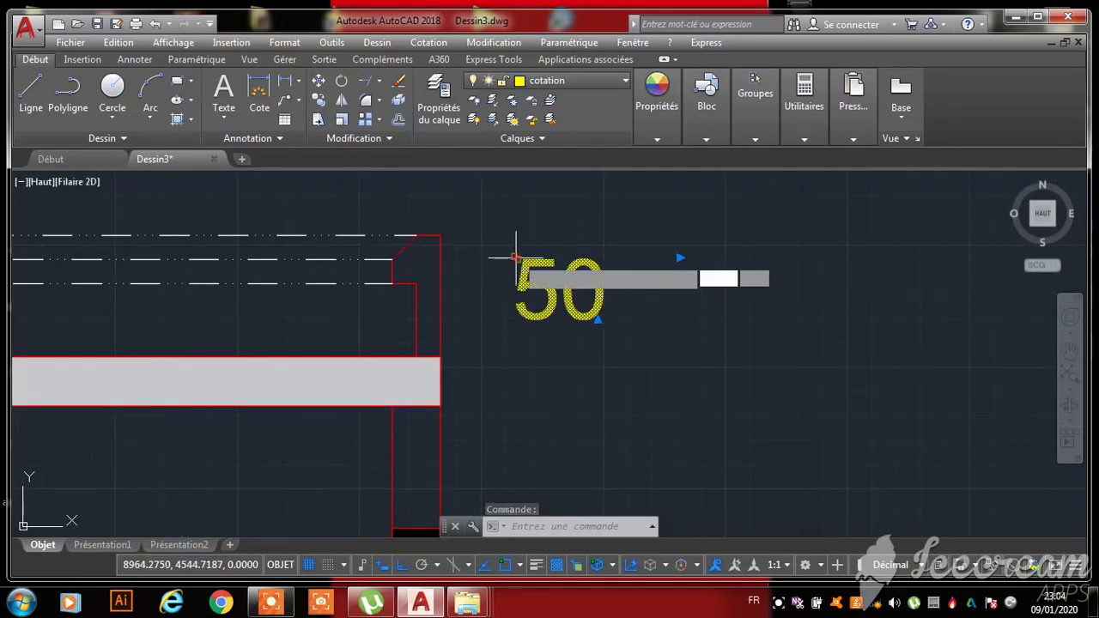
click(515, 225)
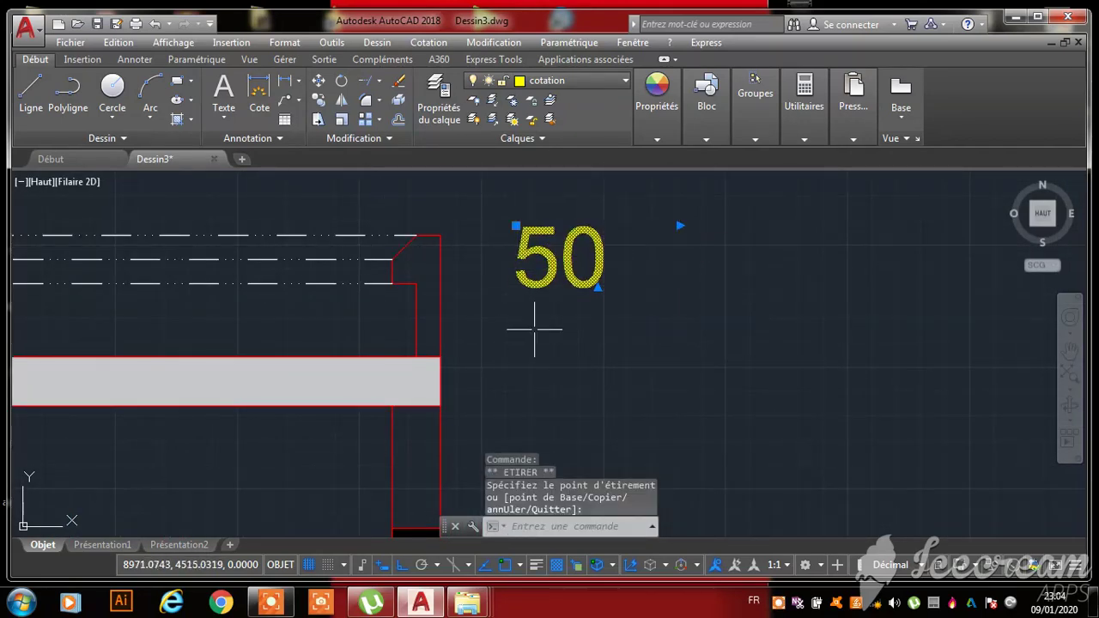
key(Escape)
key(Escape)
- Dimension the roof slab's thickness vertically, with the dimension line between the outer wall and the nearest inner opening
scroll(601, 312, down, 5)
scroll(491, 326, up, 7)
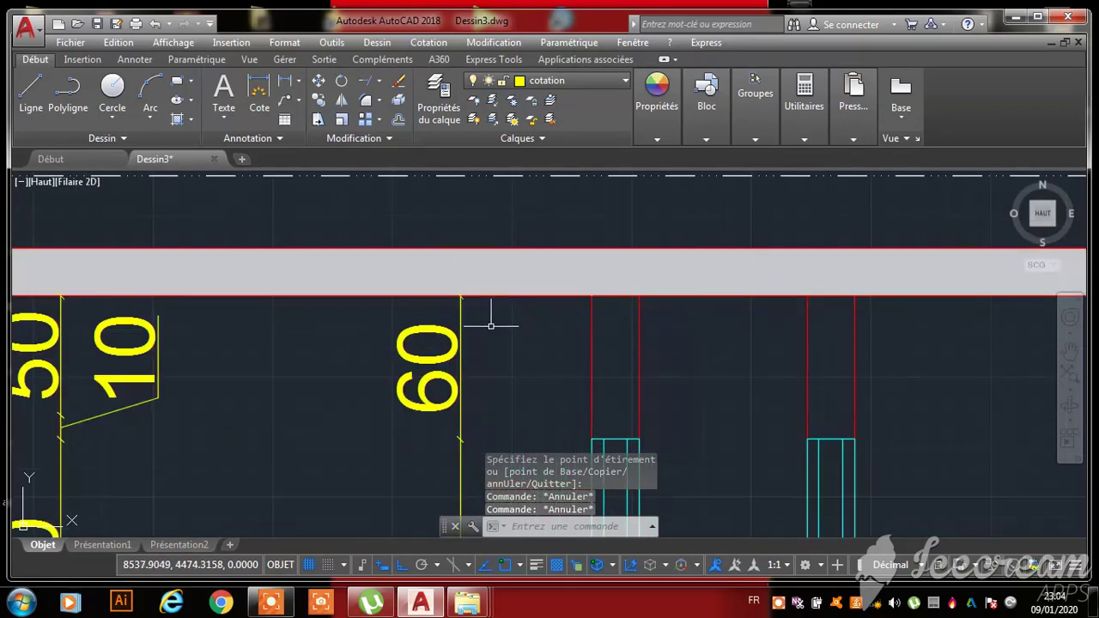
scroll(491, 325, down, 5)
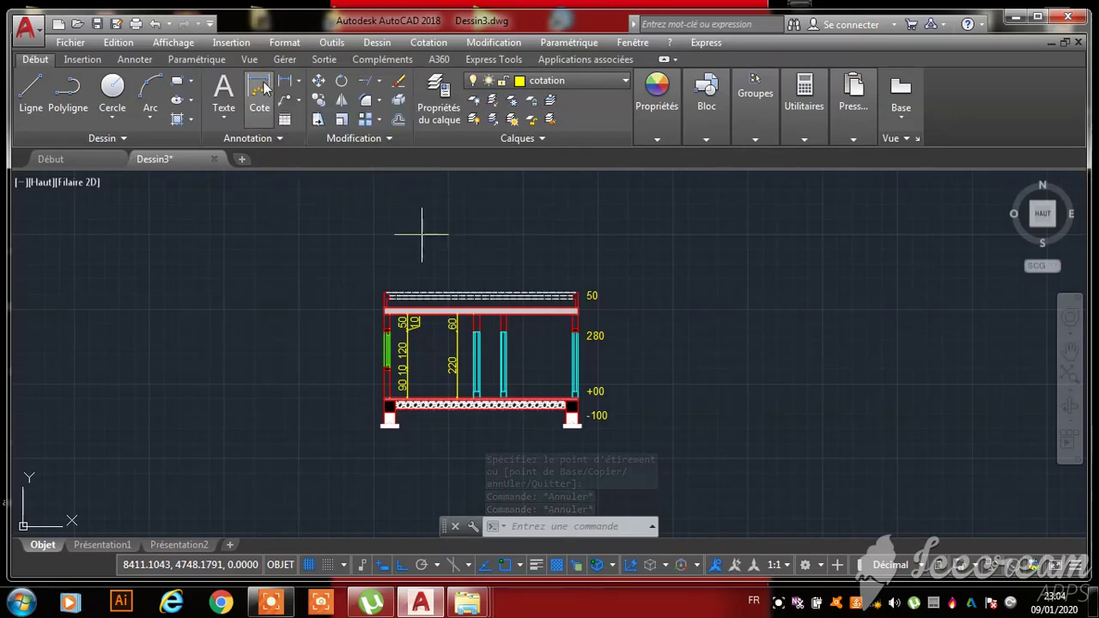
click(264, 88)
scroll(549, 319, up, 5)
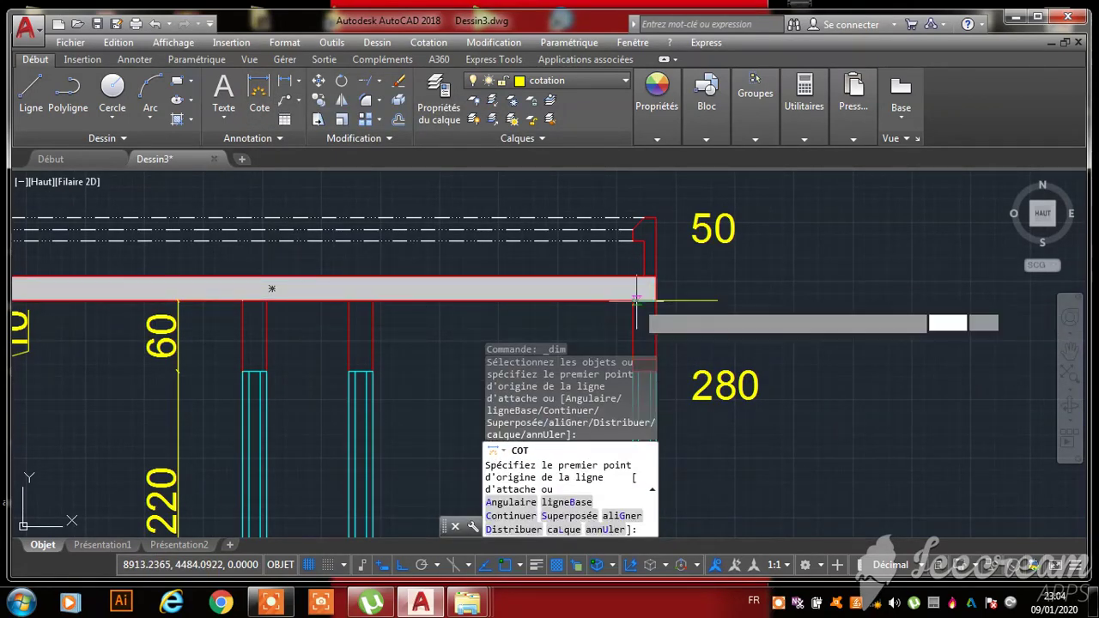
click(635, 299)
click(632, 278)
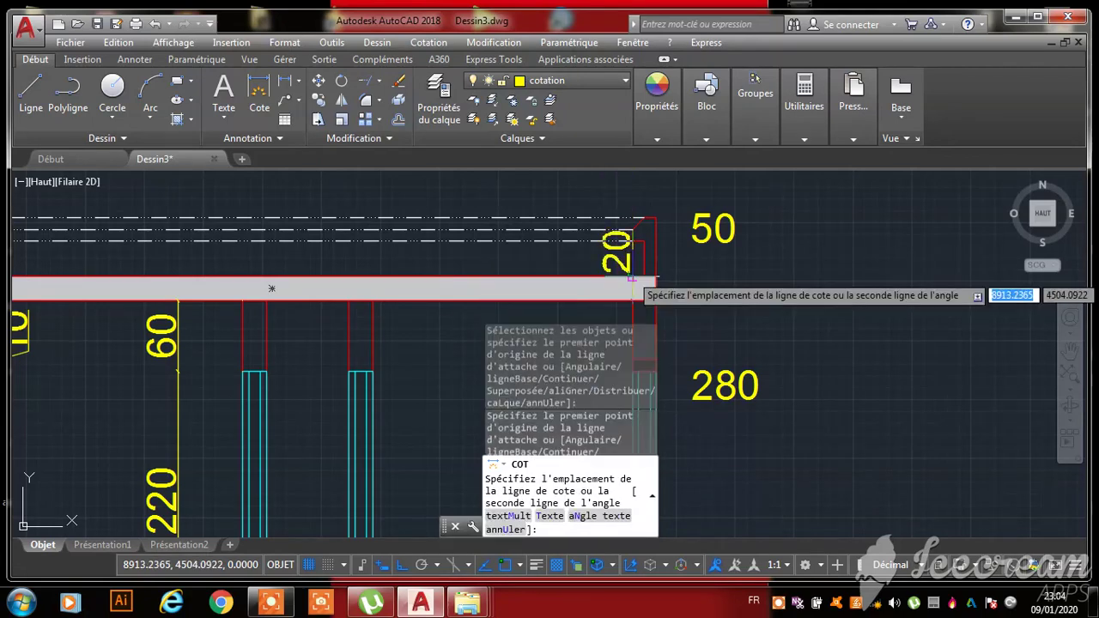
scroll(524, 266, down, 5)
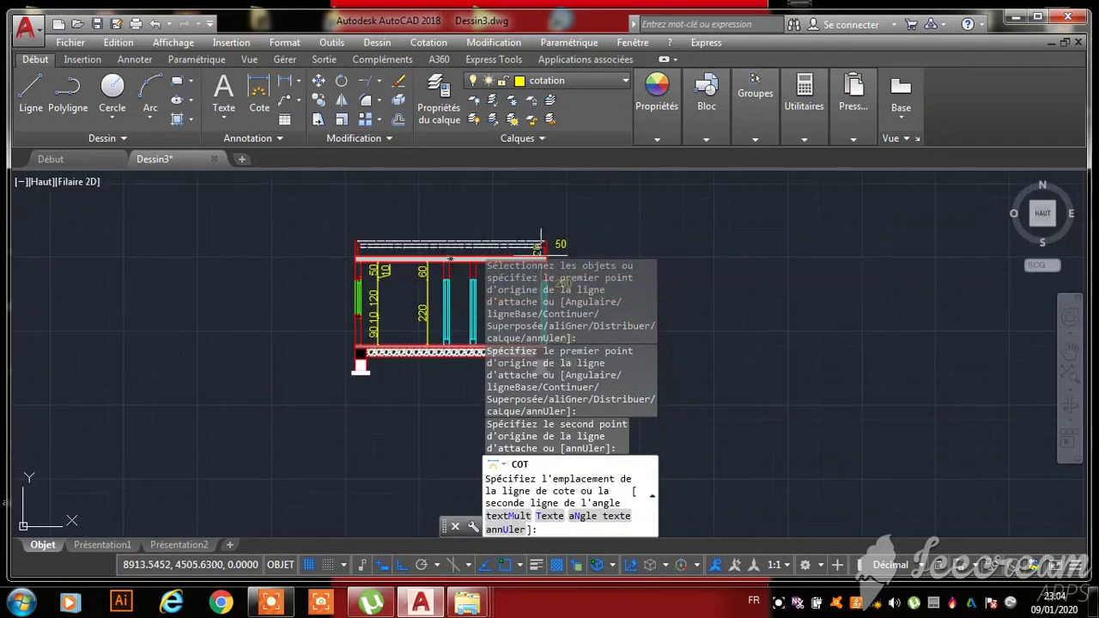
scroll(515, 258, up, 5)
click(467, 244)
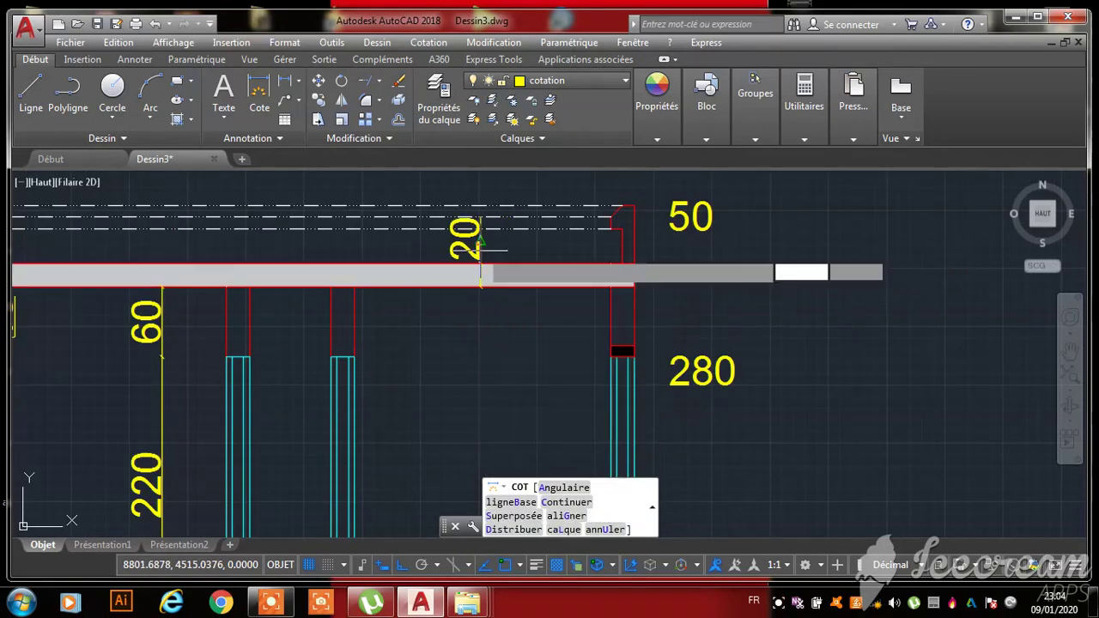
key(Escape)
- Move the slab thickness dimension's text straight down so it sits across the slab's lower edge
click(469, 245)
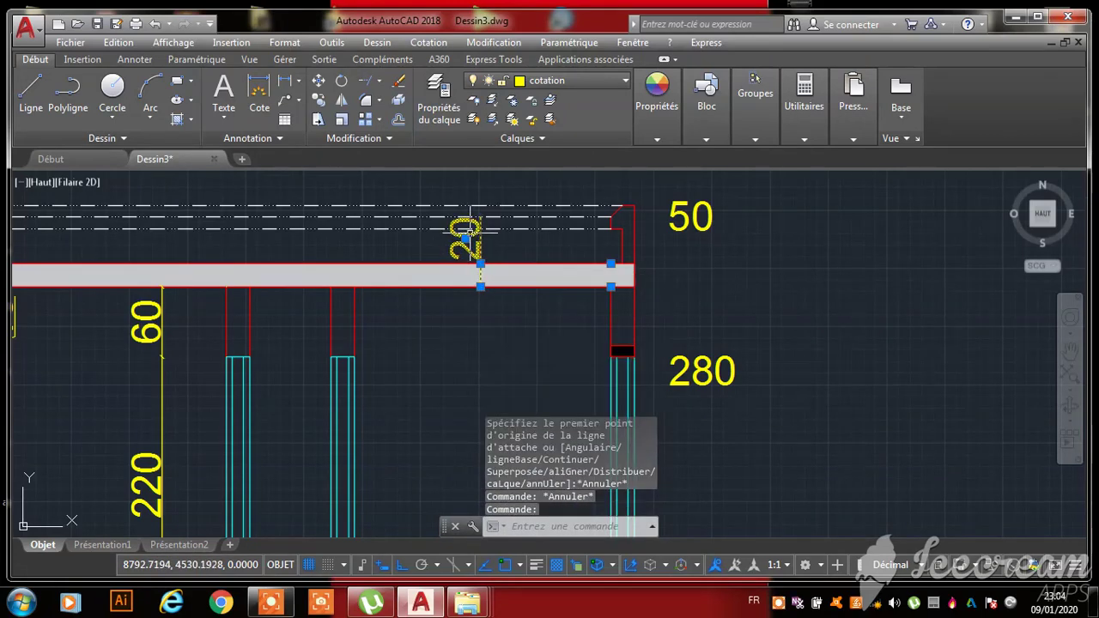
scroll(474, 269, up, 2)
click(458, 210)
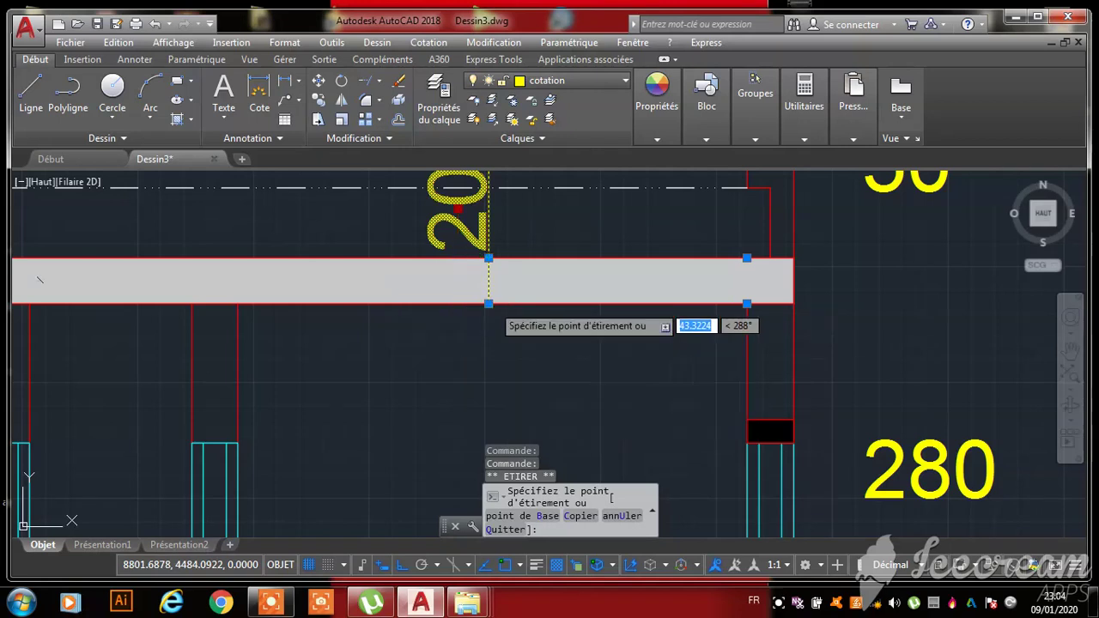
click(490, 307)
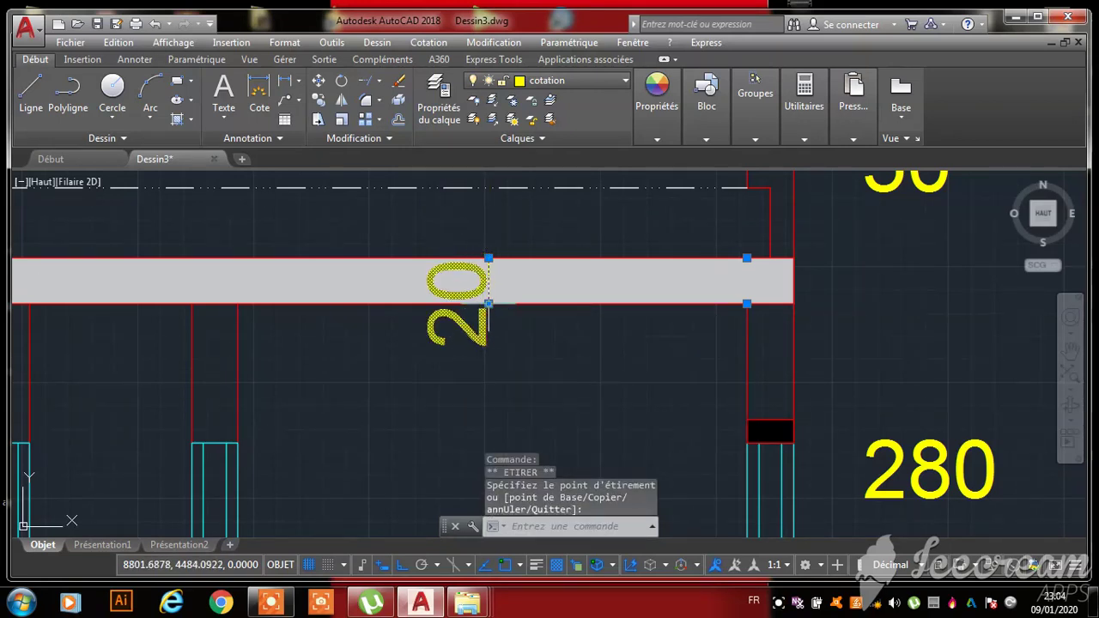
- Move the slab thickness dimension's text further straight down so it sits just below the roof slab, and deselect the dimension
click(489, 303)
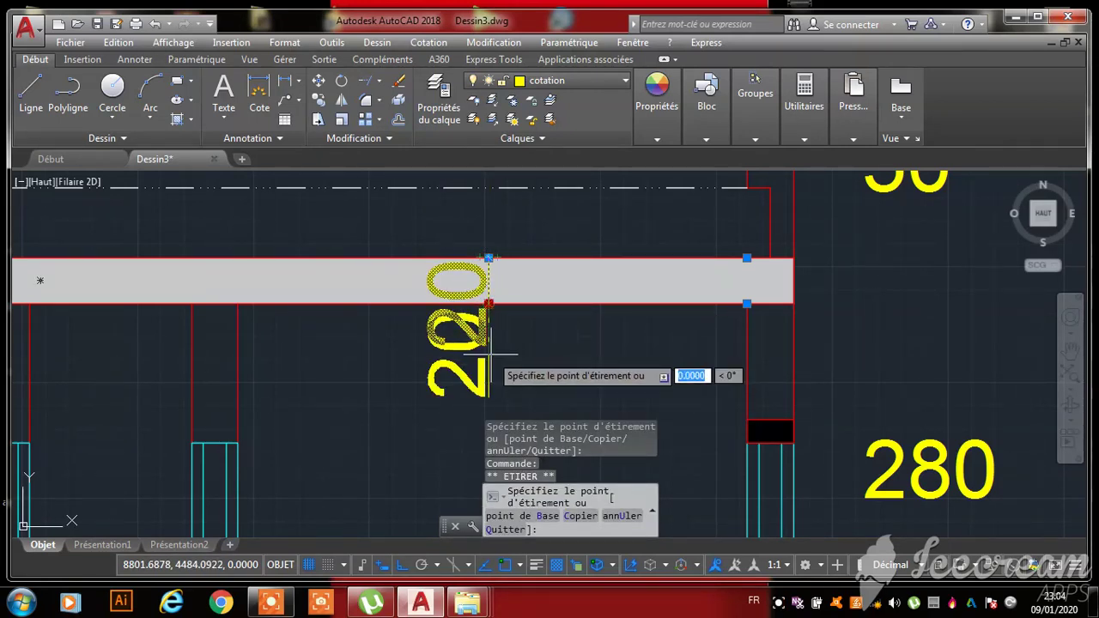
key(Escape)
key(Escape)
scroll(541, 360, down, 3)
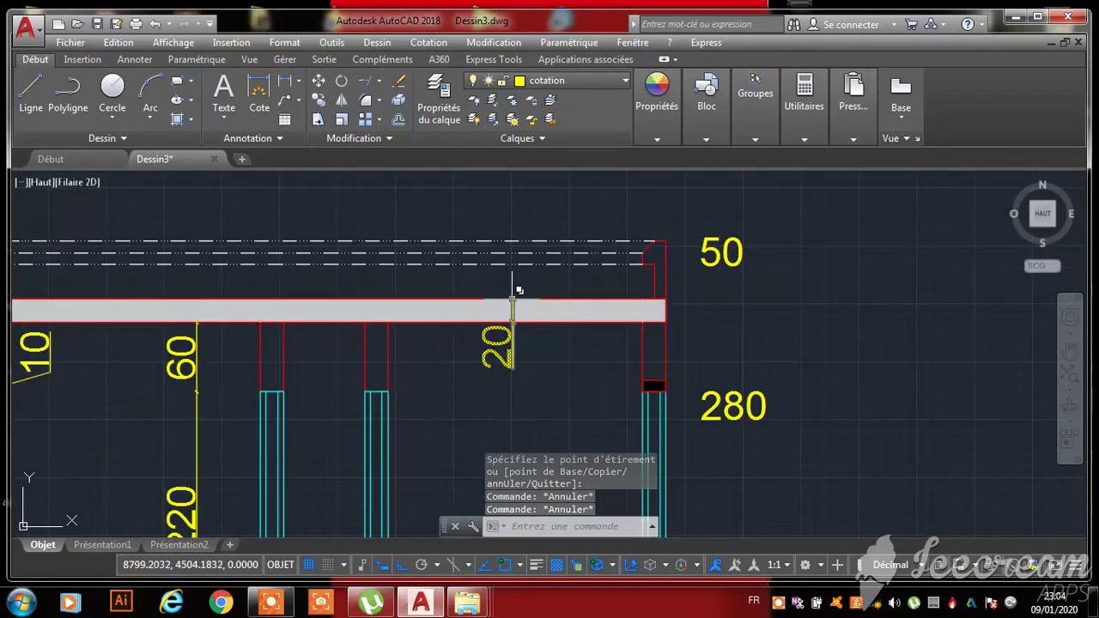
- Fill the roof parapet beside the "50" level text with a solid black GR_LINEAIRE gradient, using 0,0,0 for both colours
scroll(512, 298, down, 8)
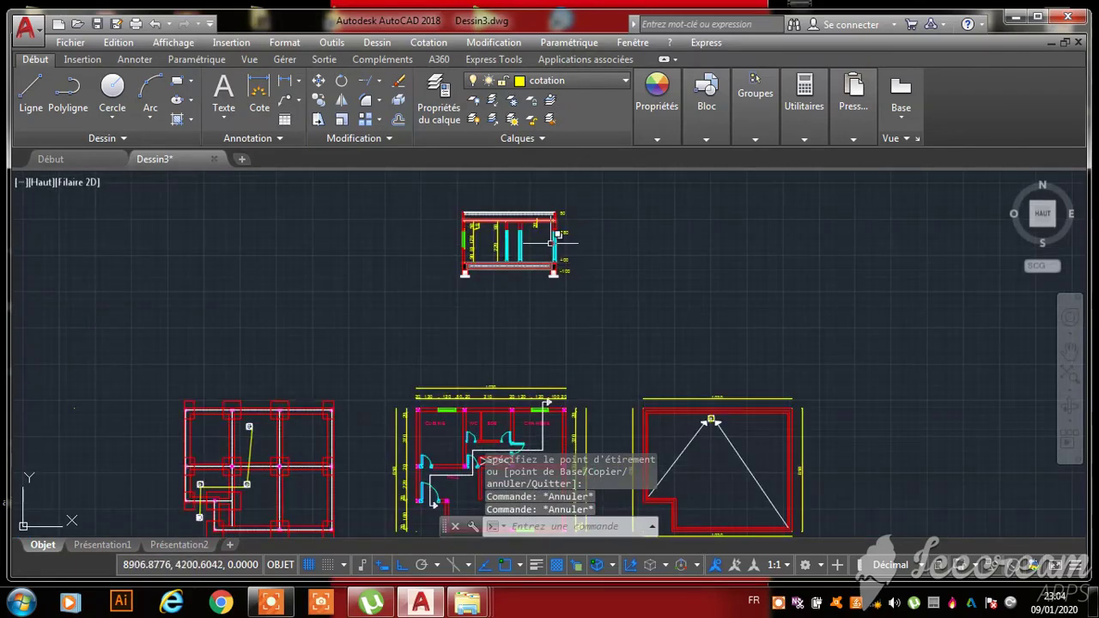
scroll(556, 234, up, 5)
scroll(530, 214, down, 4)
scroll(503, 240, up, 2)
scroll(500, 277, down, 1)
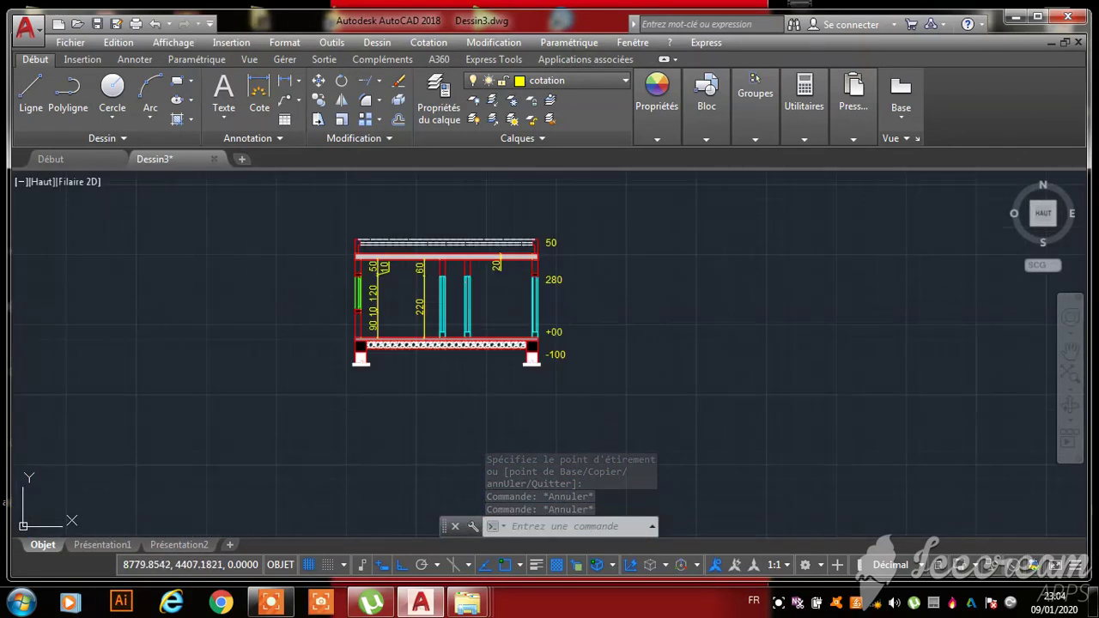
scroll(480, 292, up, 3)
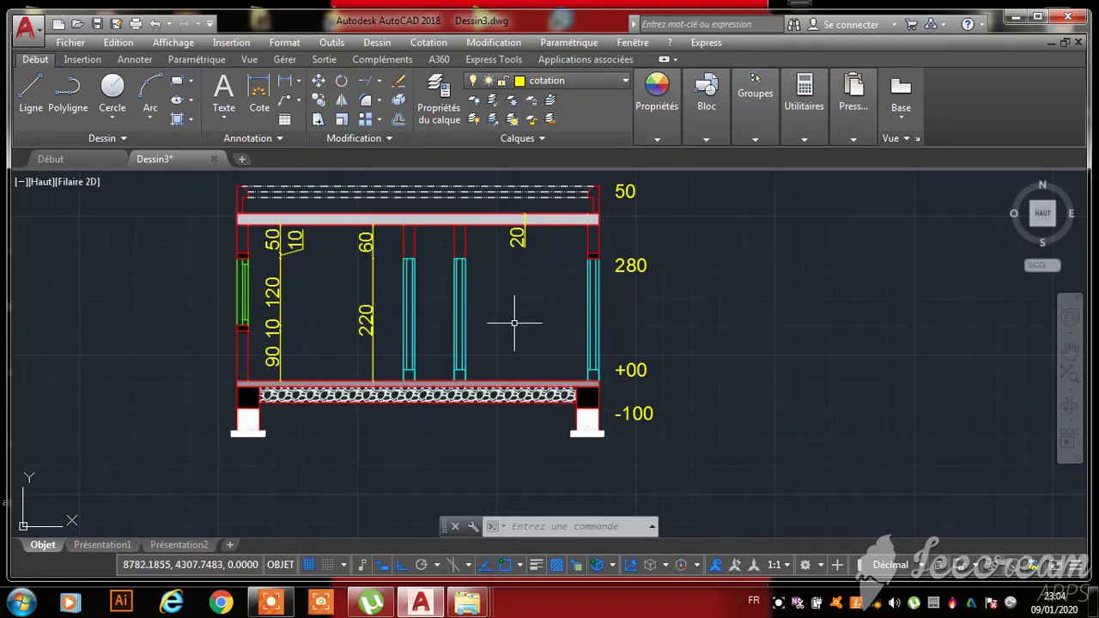
click(191, 121)
click(213, 179)
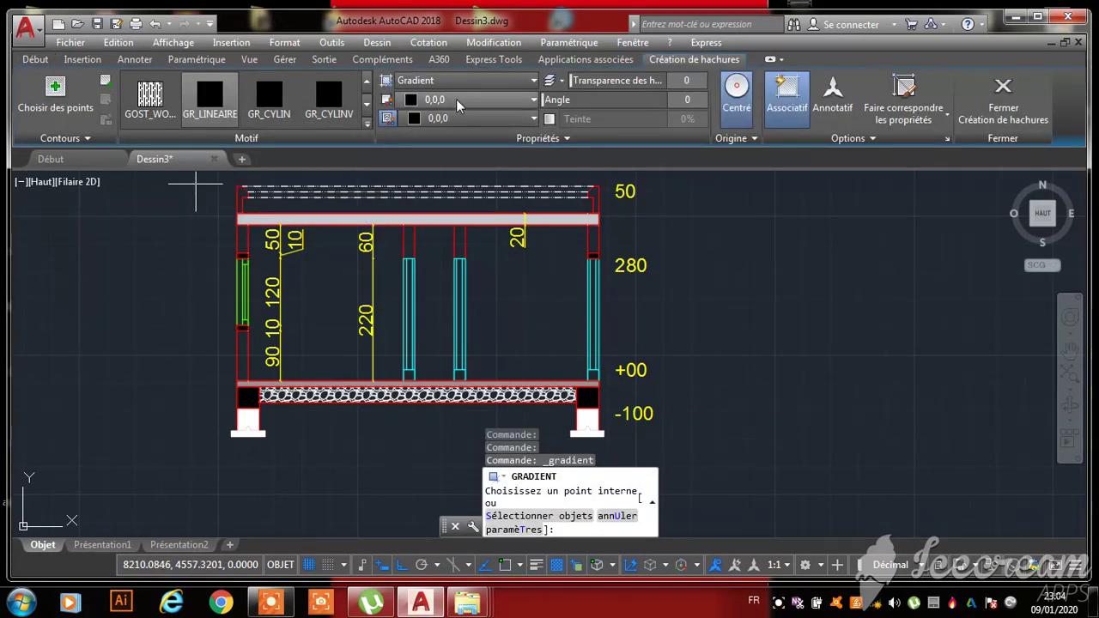
scroll(592, 184, up, 5)
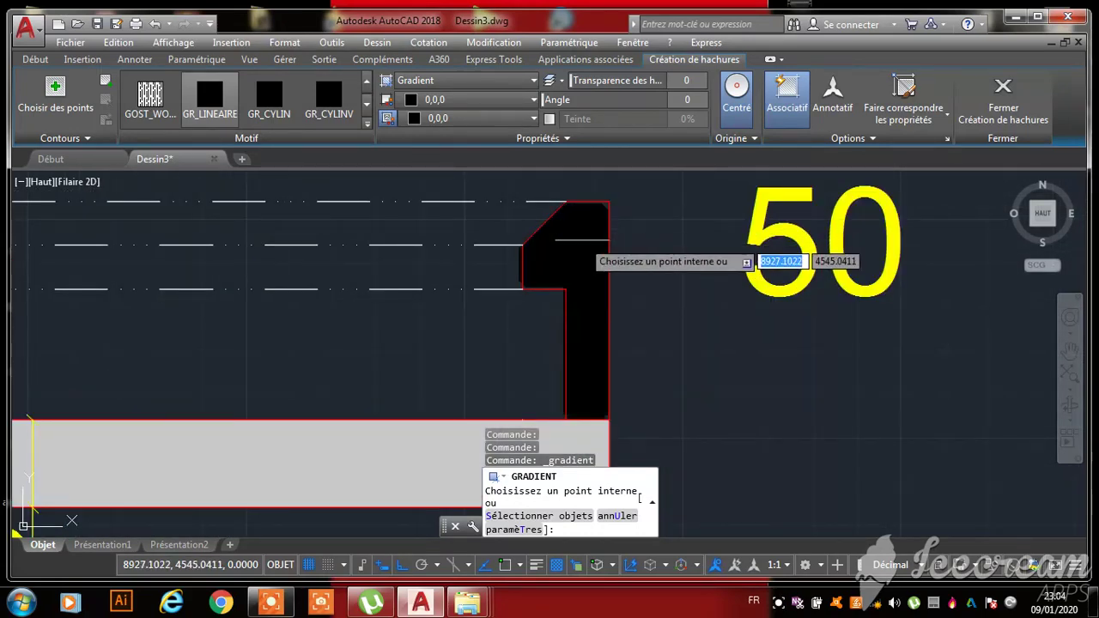
- Fill the parapet at the opposite end of the roof with the same black gradient, and end the gradient command
scroll(588, 242, down, 6)
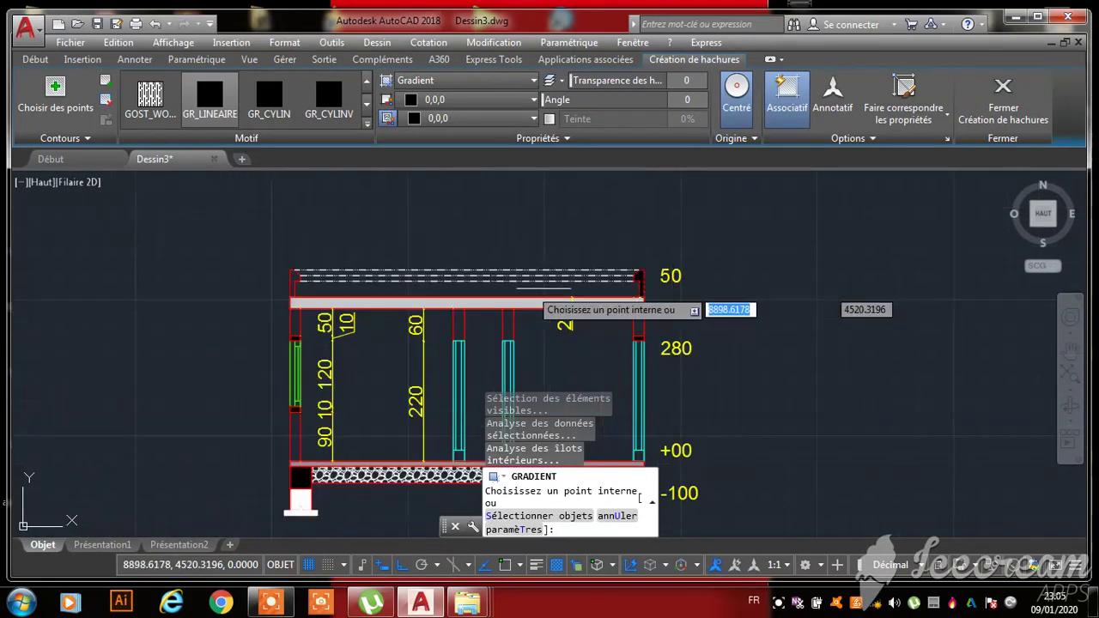
scroll(291, 291, up, 5)
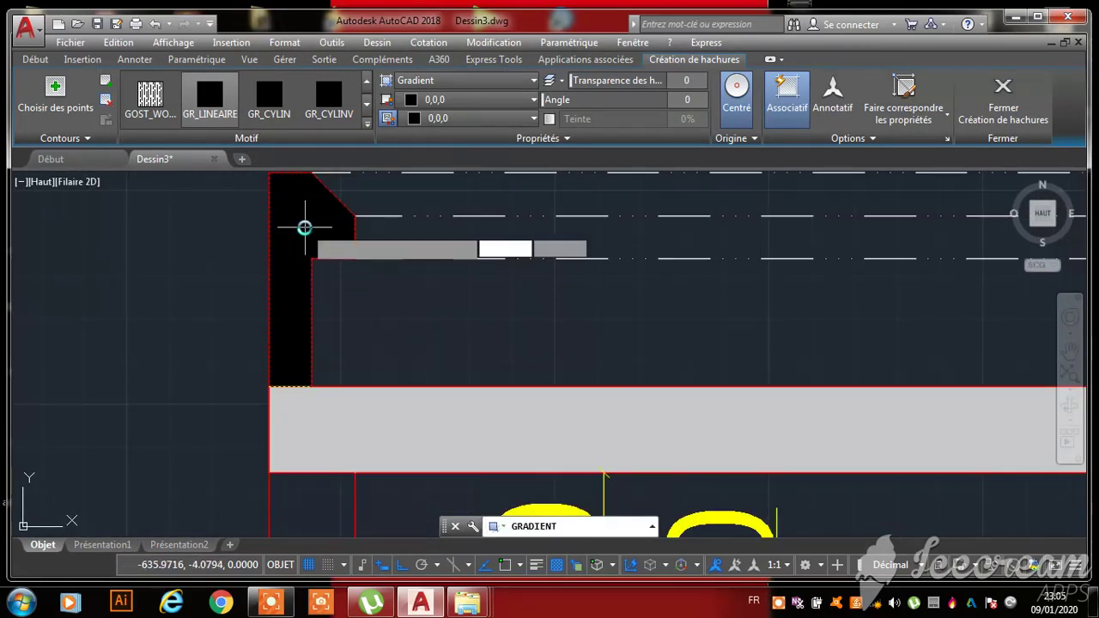
key(Escape)
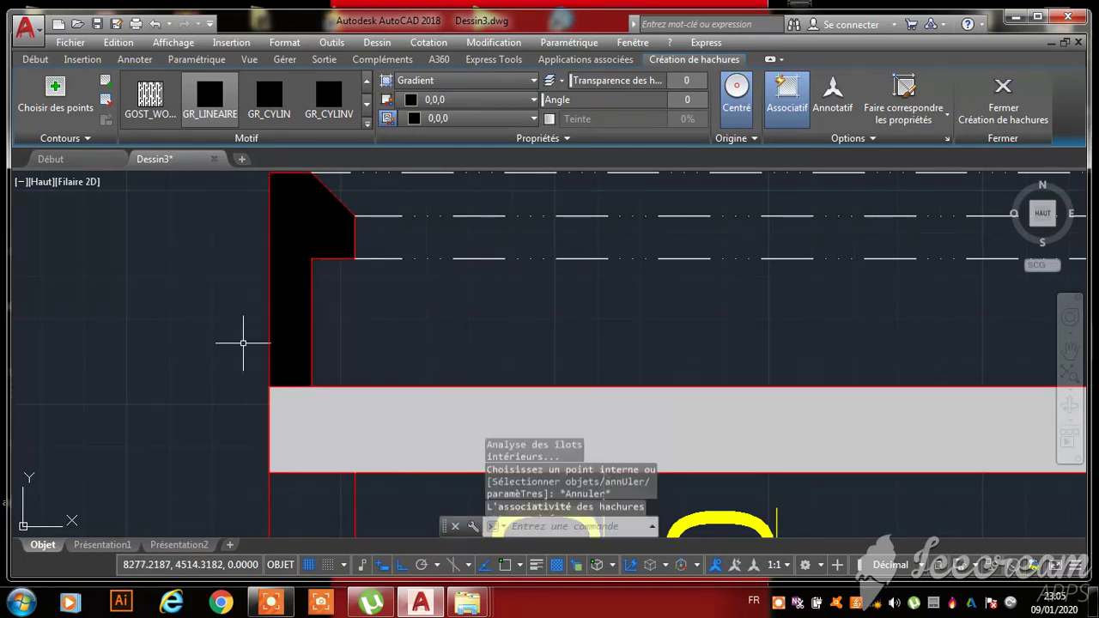
key(Escape)
key(Escape)
scroll(243, 343, down, 3)
scroll(421, 334, down, 5)
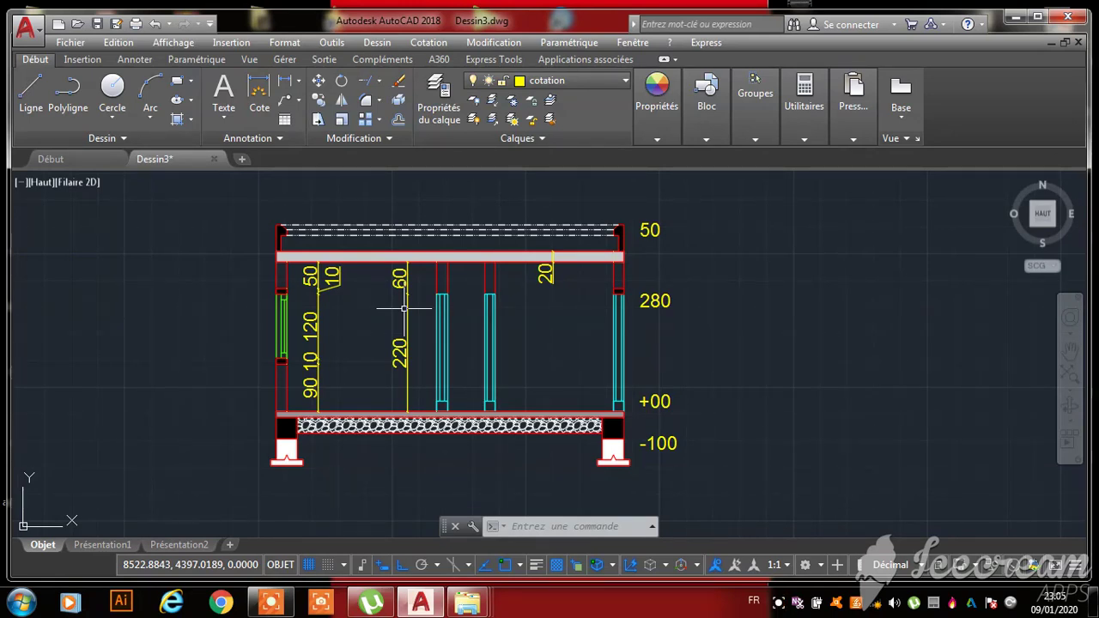
click(803, 138)
scroll(678, 249, down, 5)
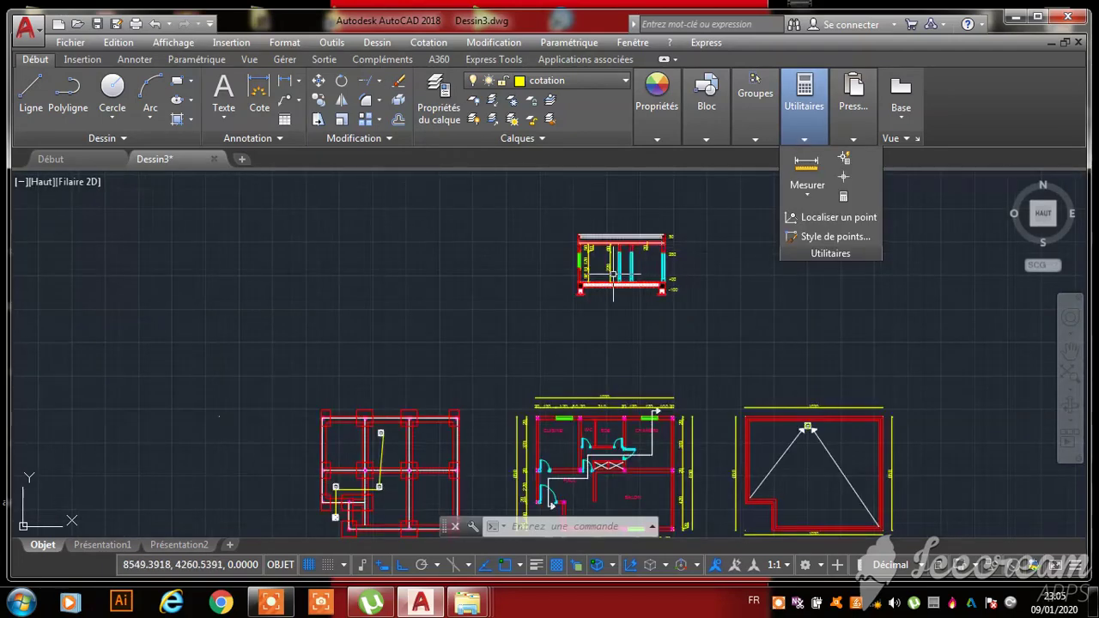
scroll(579, 279, up, 6)
scroll(515, 289, down, 6)
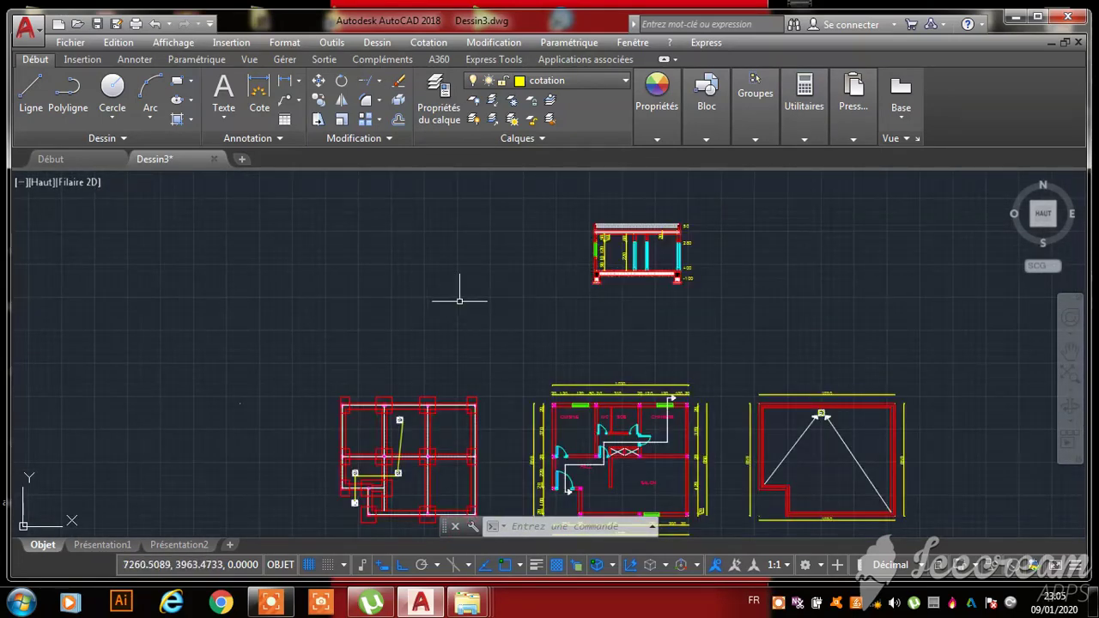
click(777, 603)
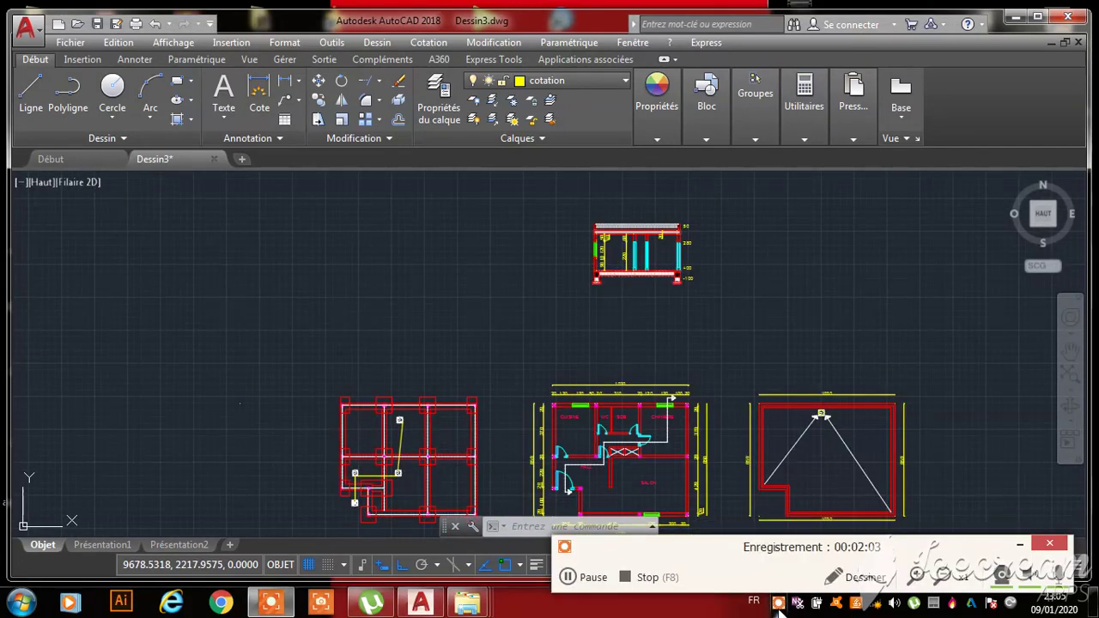
click(566, 582)
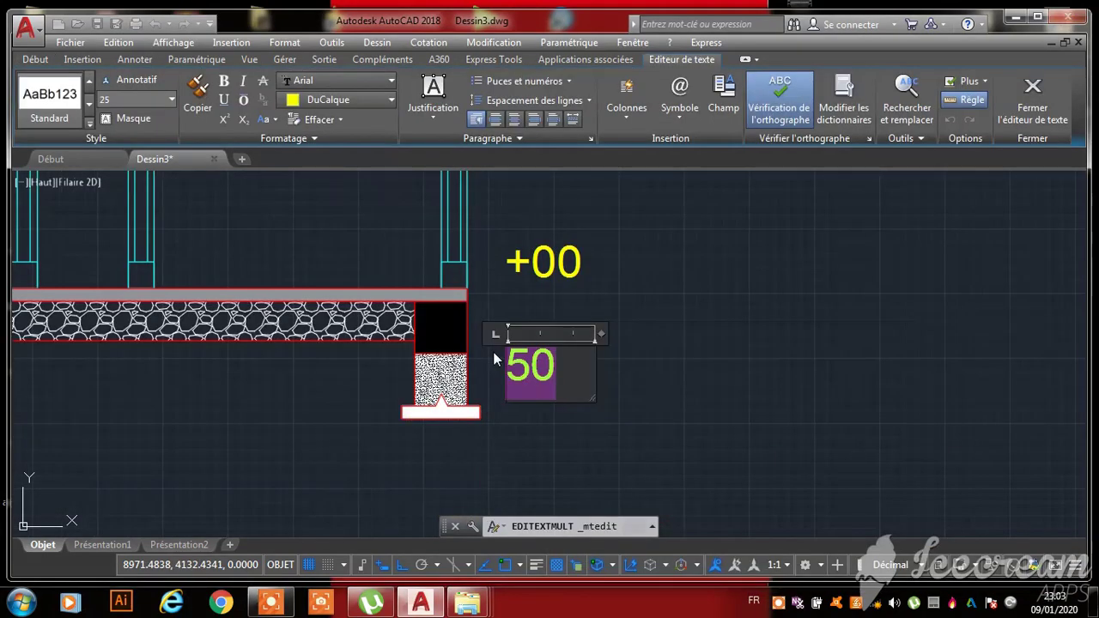